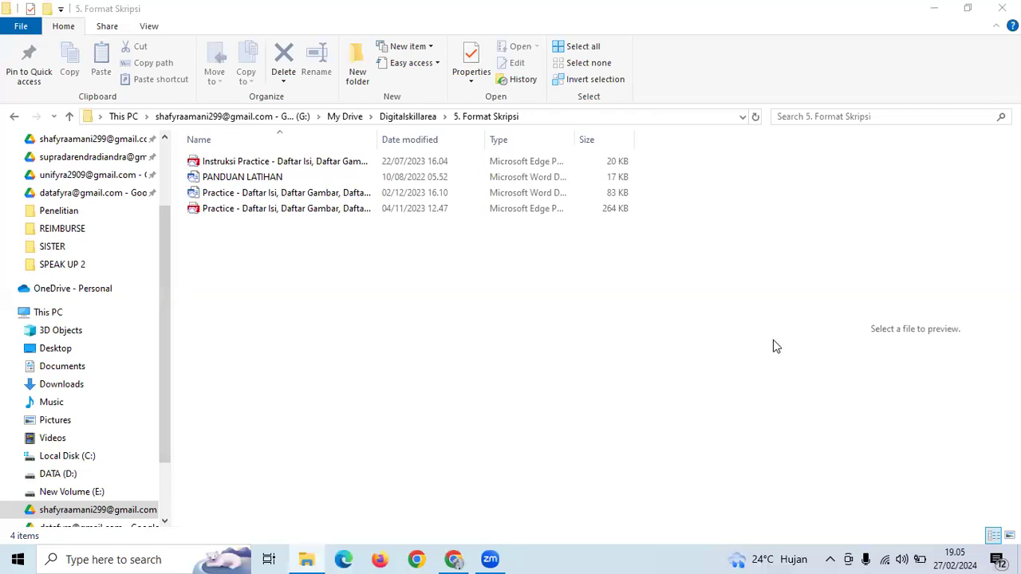
- Go up to the Digitalskillarea folder and open the Learning Plan Bootcamp Word (Februari) workbook in Excel
double_click(295, 195)
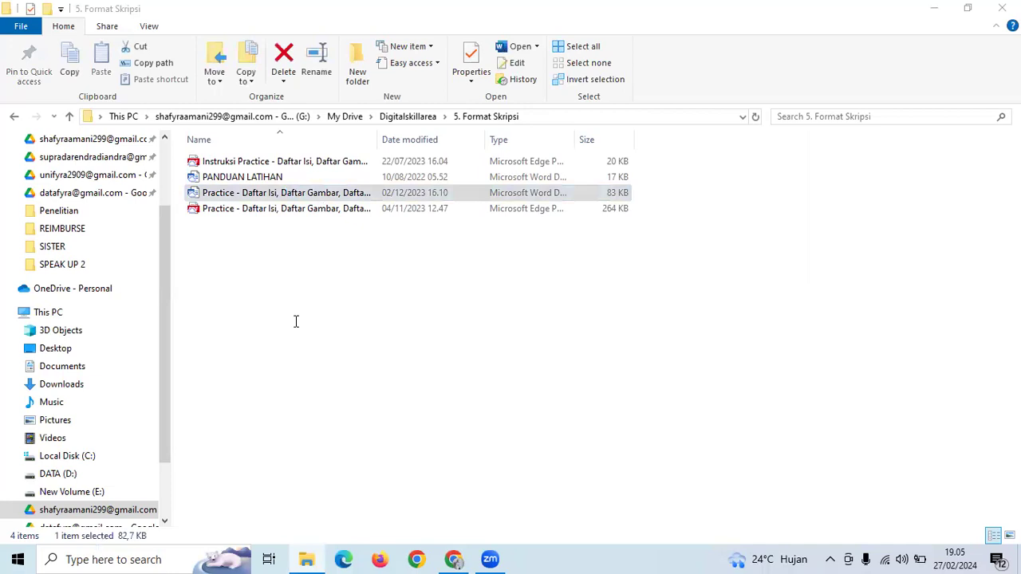
left_click(326, 164)
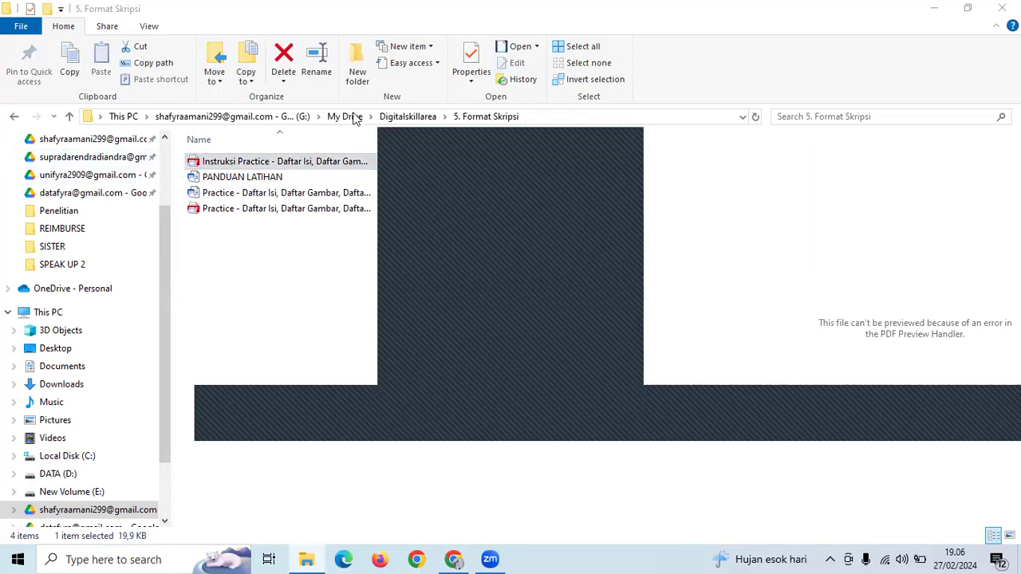
left_click(407, 117)
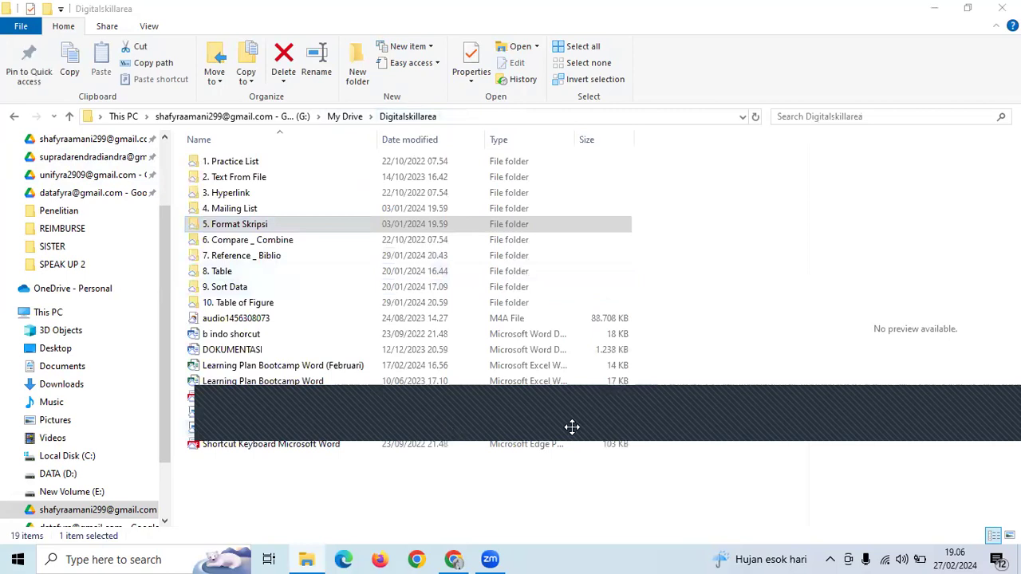
left_click(303, 370)
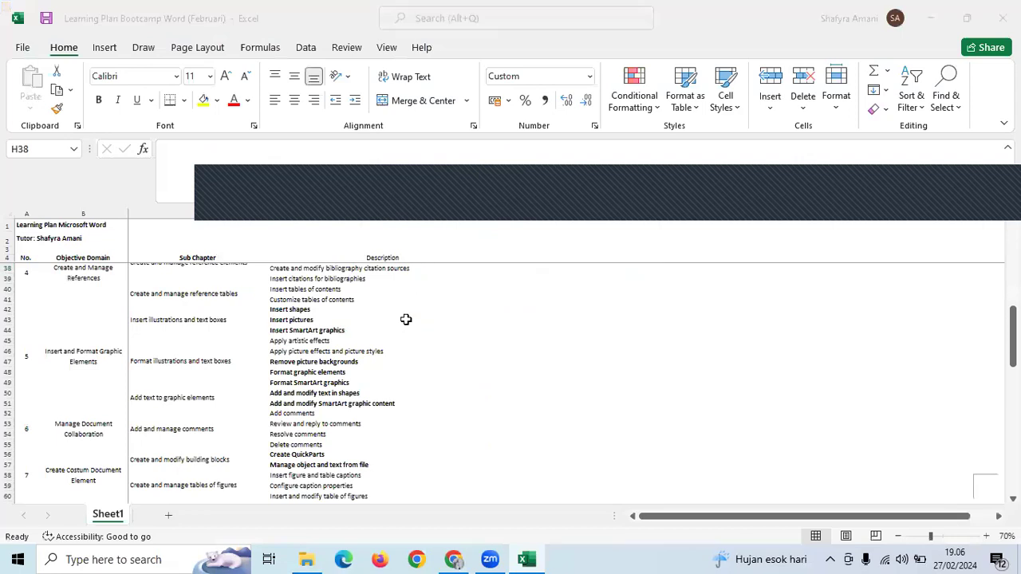
- Make the 'Configure a repeating row header' description bold
scroll(406, 319, "up", 11)
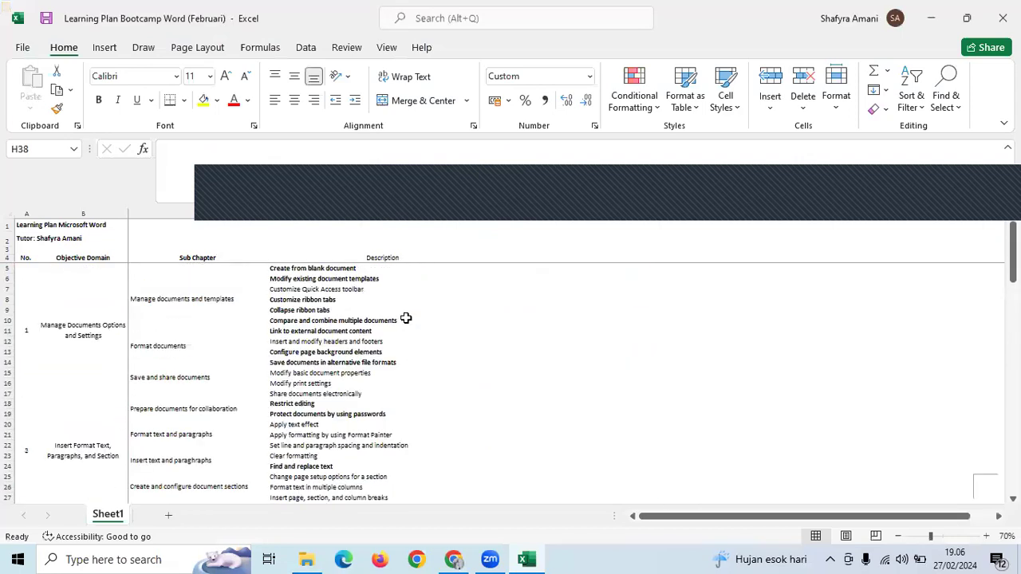
scroll(406, 318, "down", 5)
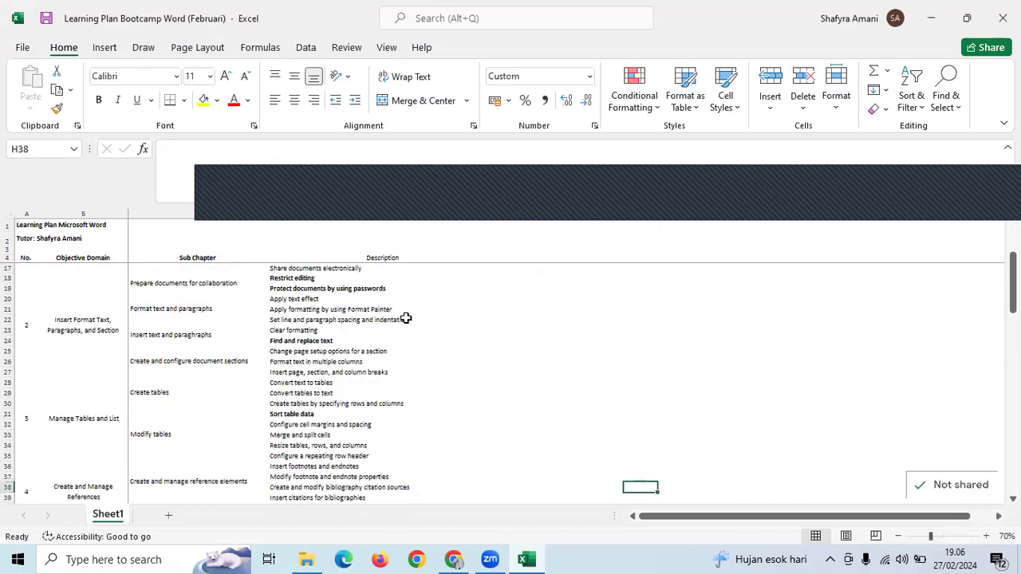
scroll(406, 319, "down", 1)
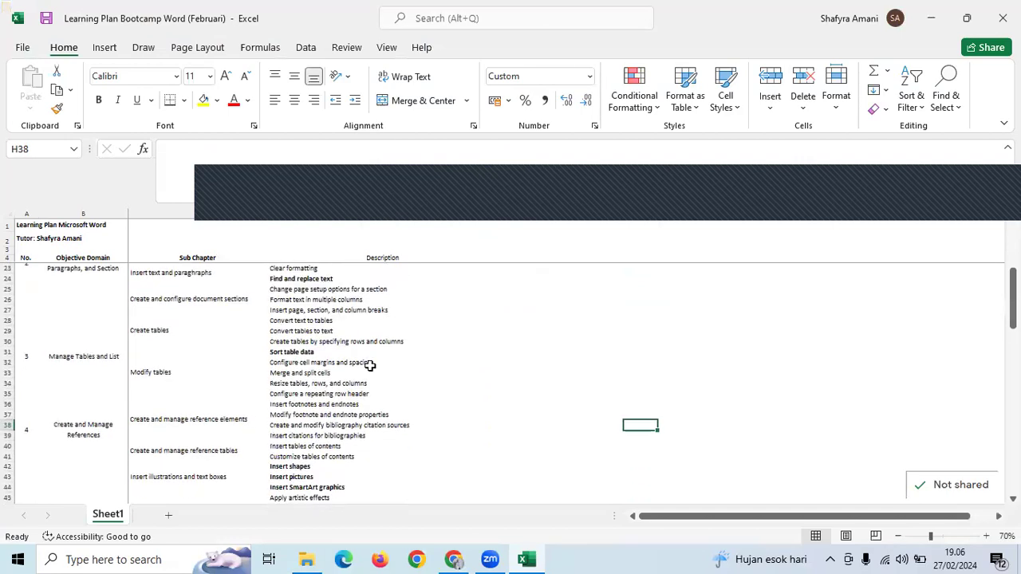
left_click(326, 404)
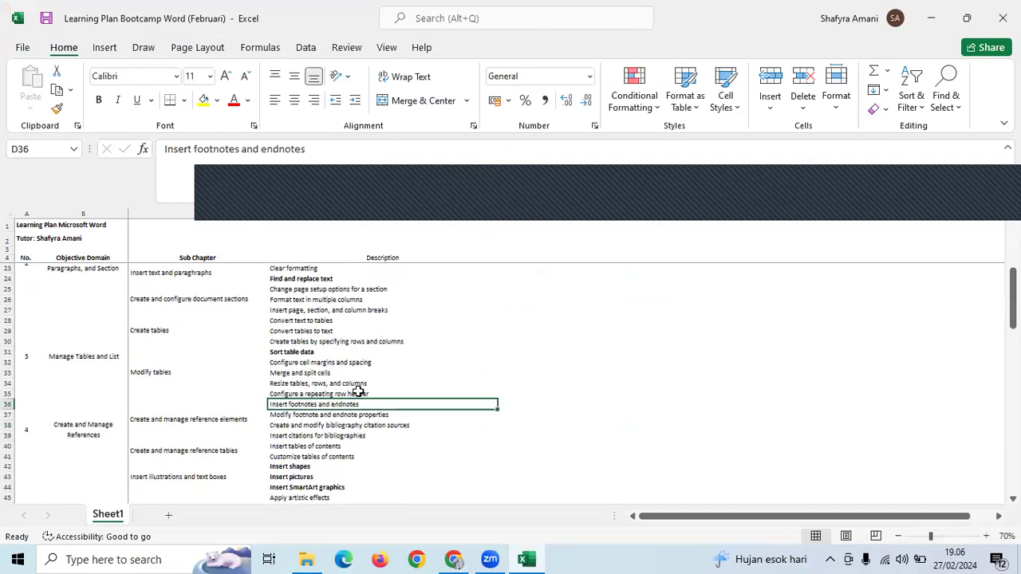
left_click(360, 393)
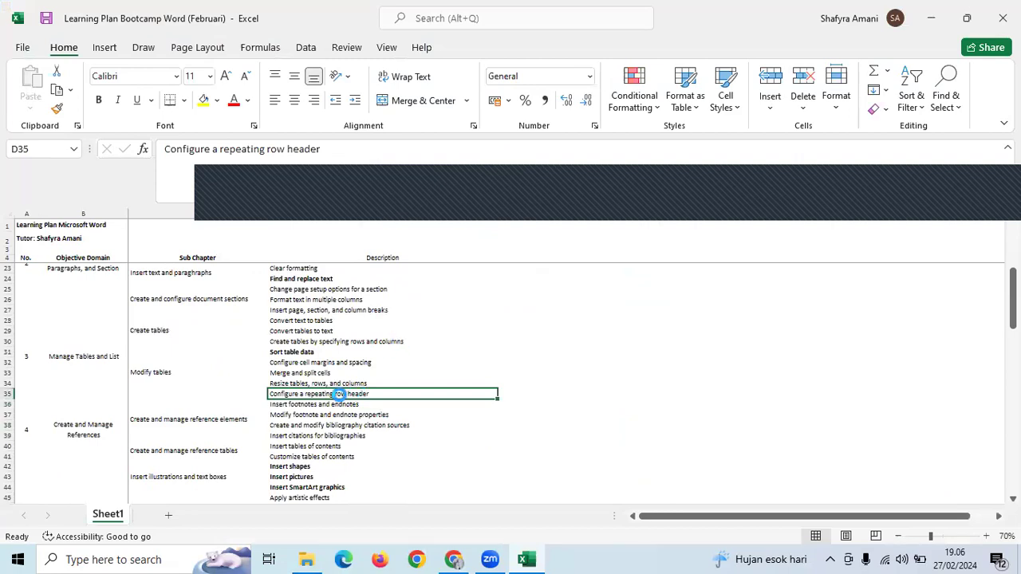
key("ctrl+b")
- Bold the 'Resize tables, rows, and columns' description and the D32:D33 descriptions
scroll(339, 391, "down", 1)
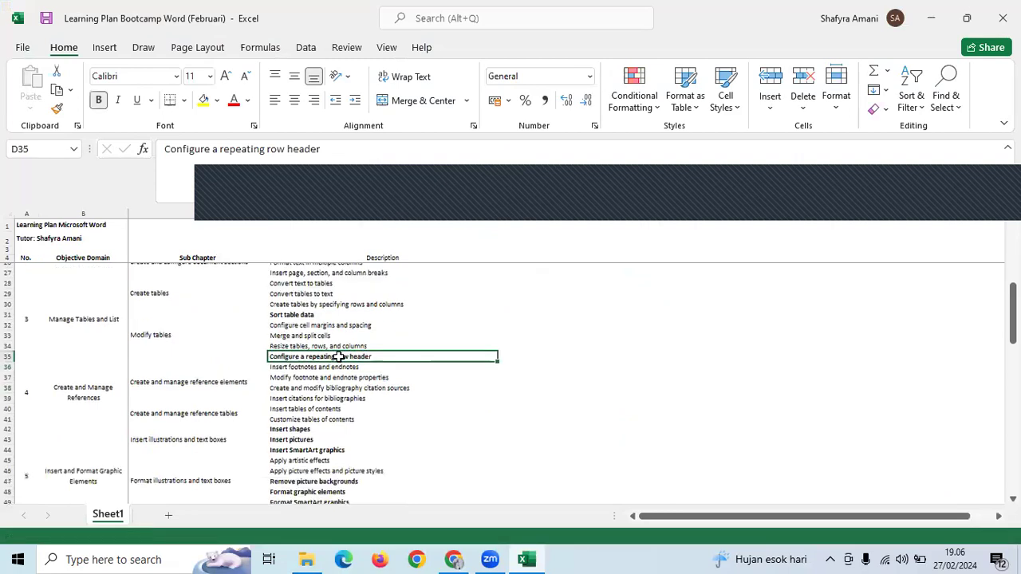
left_click(341, 352)
scroll(338, 357, "up", 1)
left_click(347, 351)
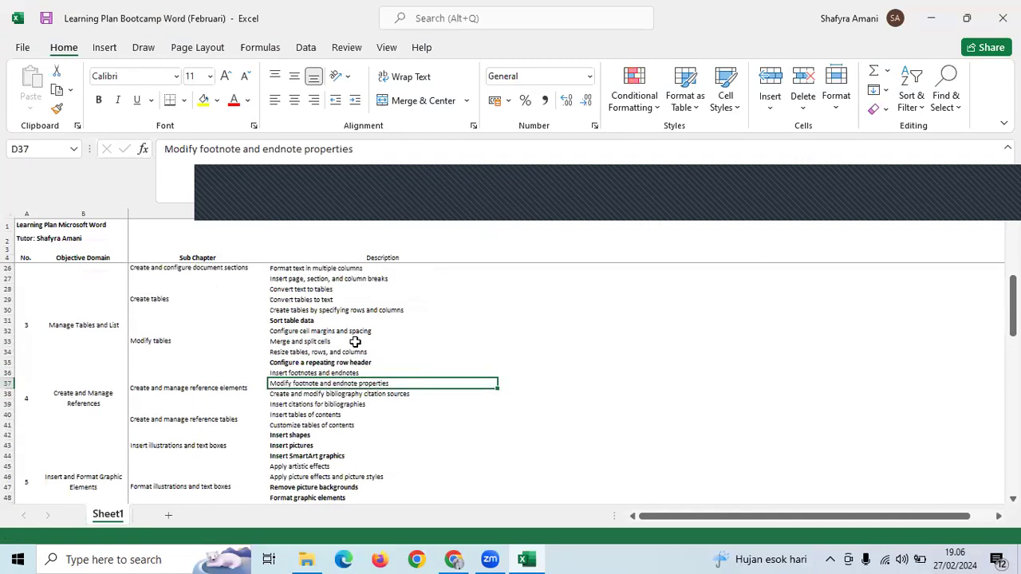
key("ctrl+b")
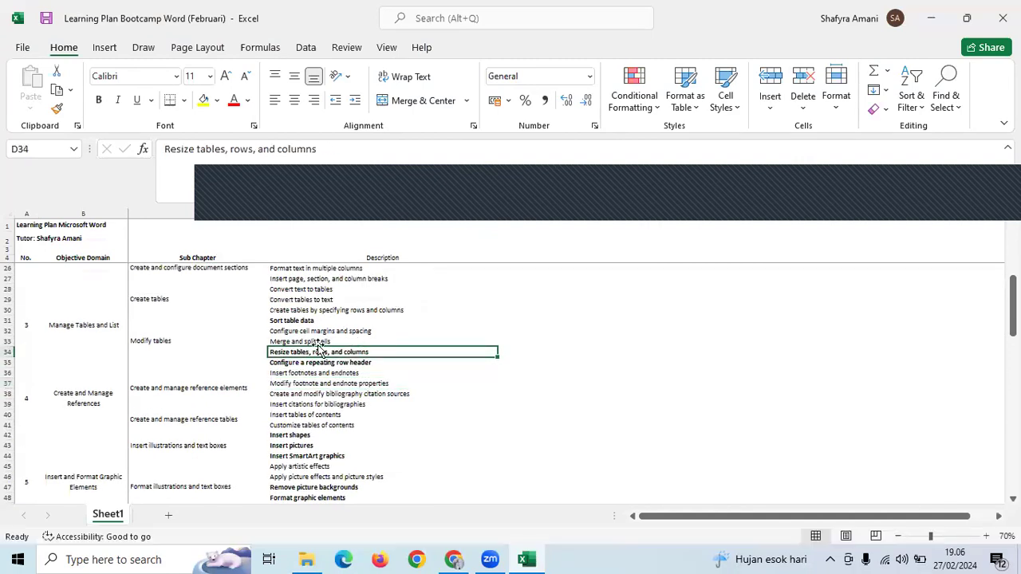
left_click(330, 341)
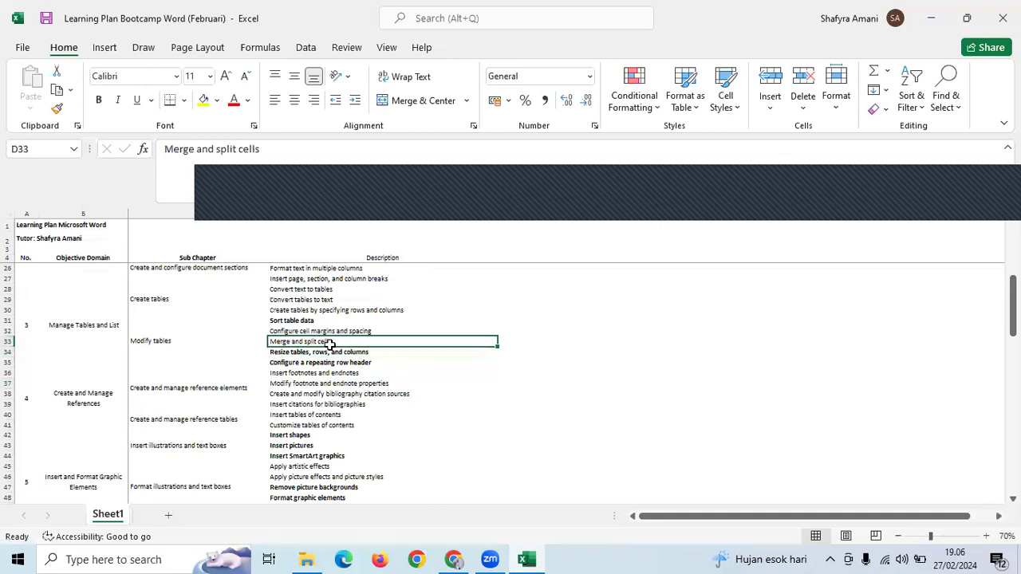
left_click_drag(331, 333, 330, 345)
key("ctrl+b")
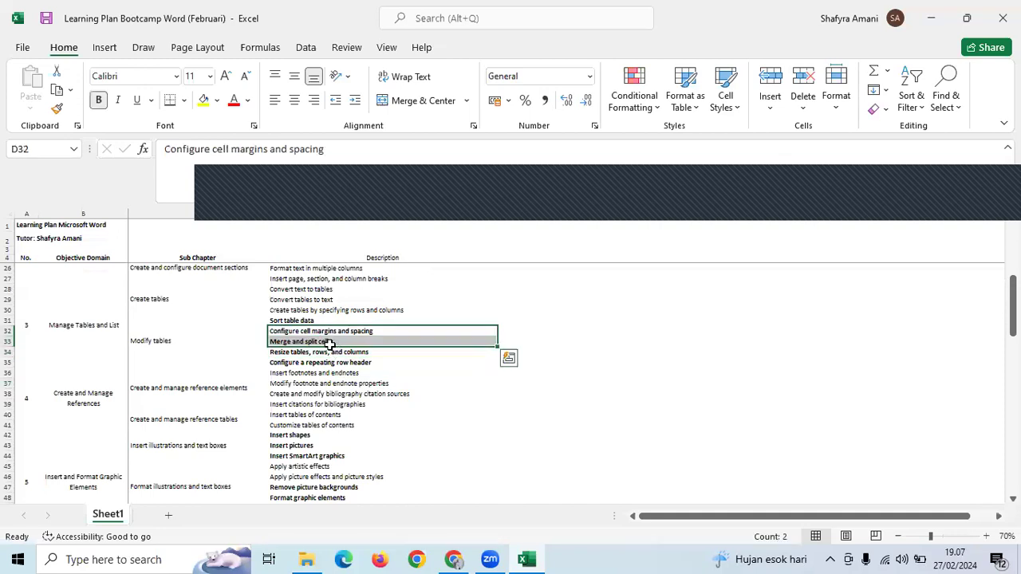
- Look back over the plan's descriptions, then minimise Excel to return to File Explorer
scroll(330, 344, "up", 1)
left_click(330, 342)
scroll(331, 341, "up", 3)
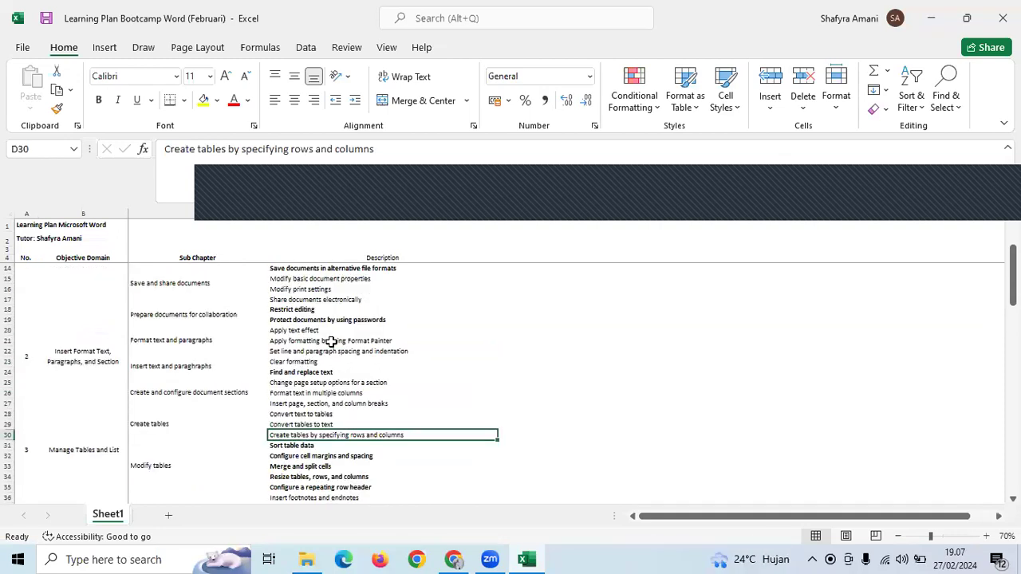
scroll(331, 341, "up", 3)
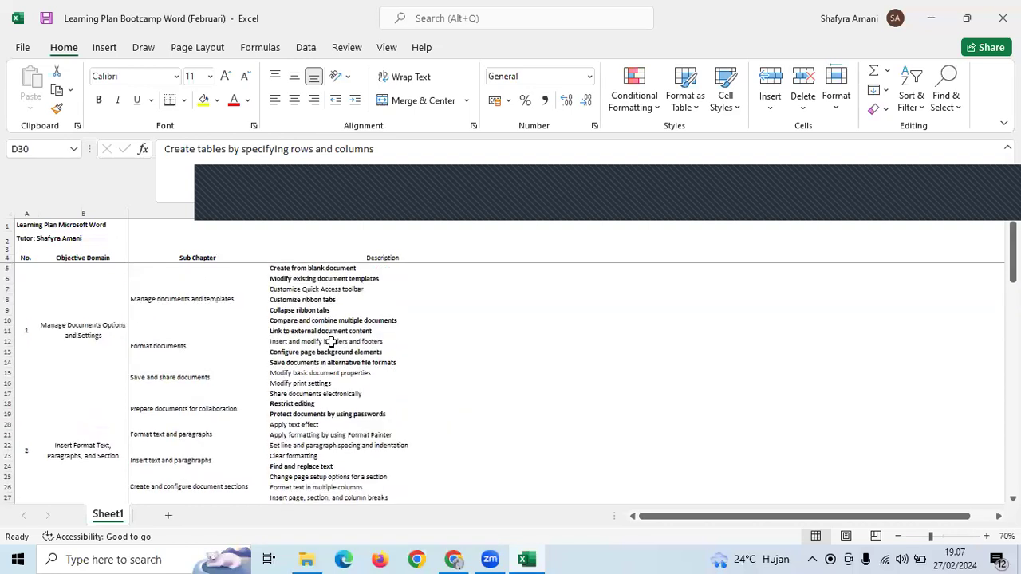
scroll(332, 341, "down", 5)
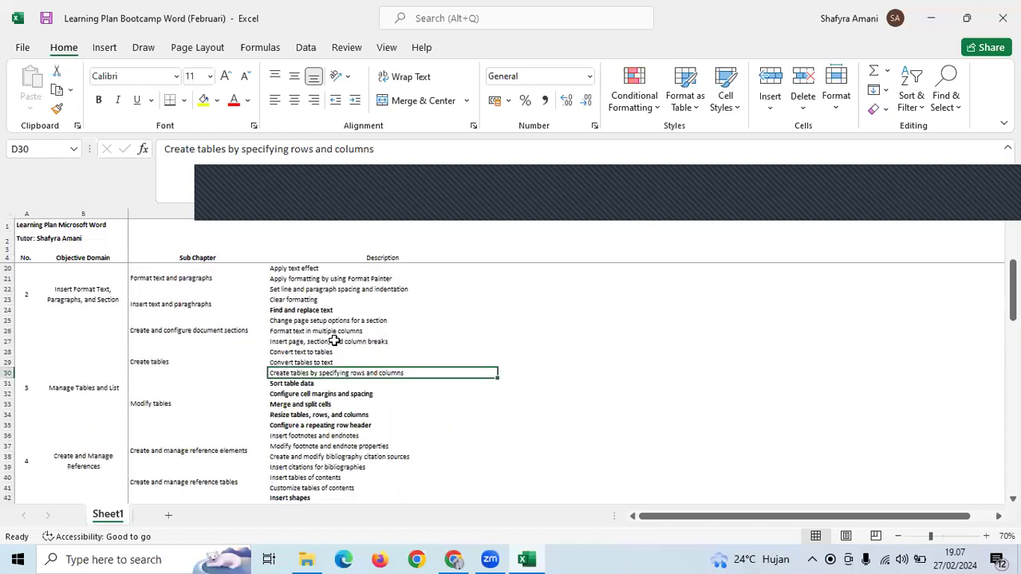
scroll(334, 341, "down", 1)
scroll(333, 341, "down", 2)
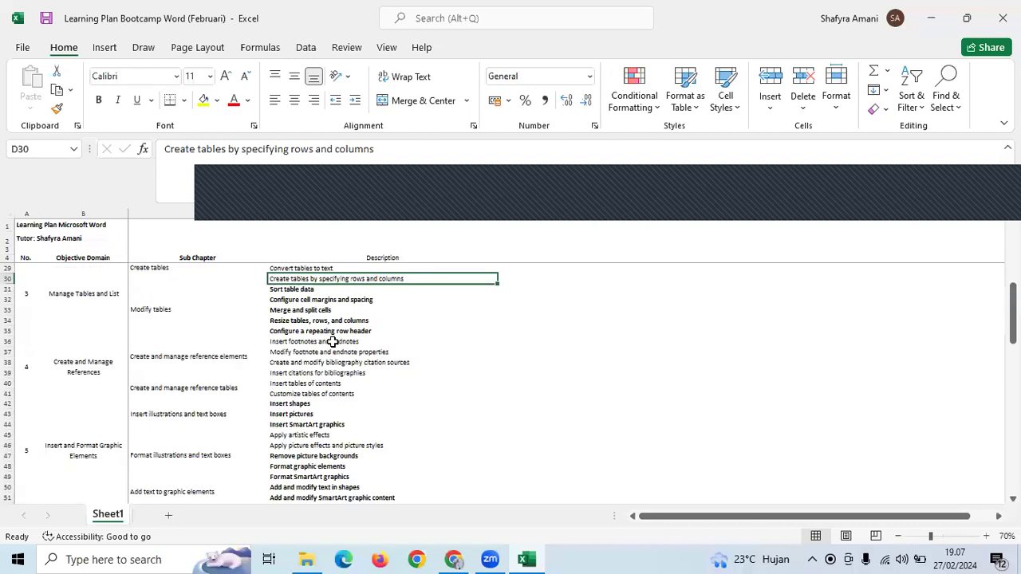
left_click(343, 343)
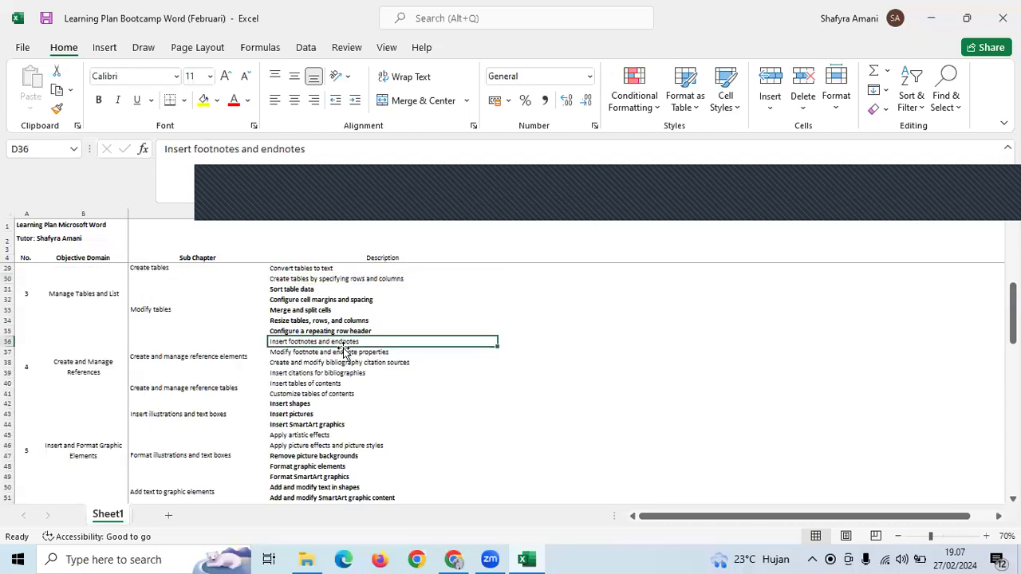
scroll(345, 351, "down", 1)
scroll(343, 351, "down", 2)
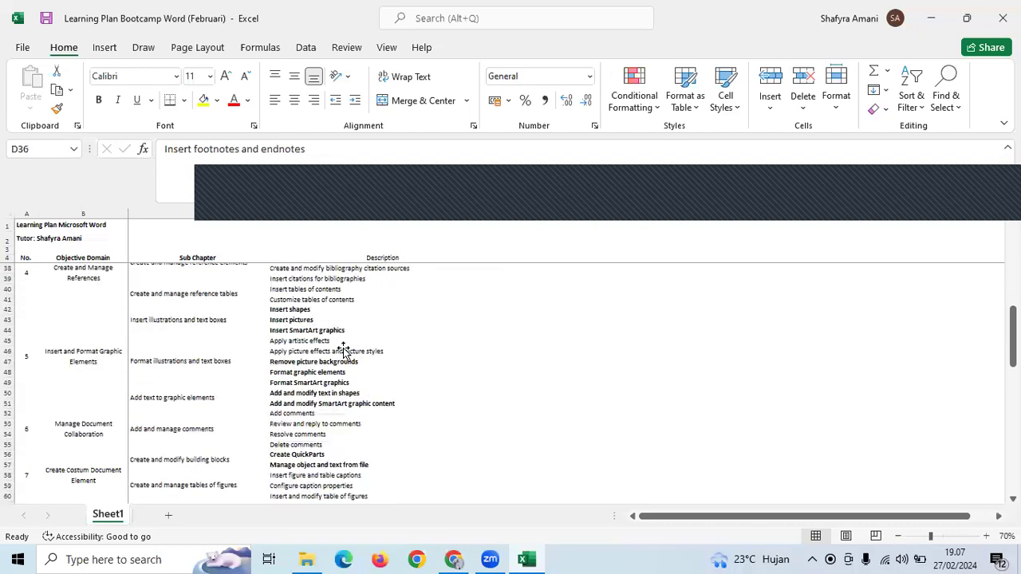
left_click(485, 422)
scroll(485, 420, "down", 2)
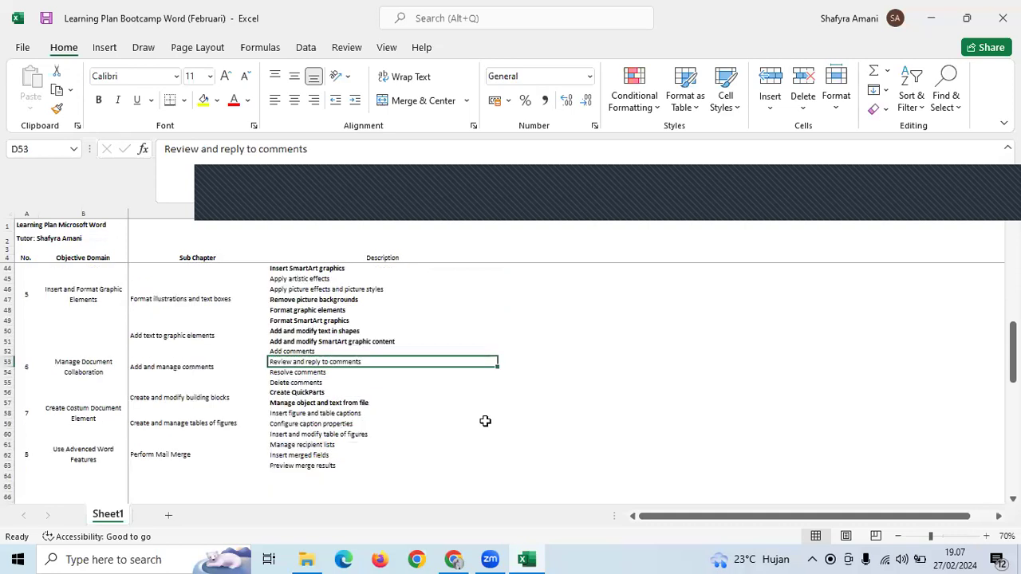
left_click(485, 422)
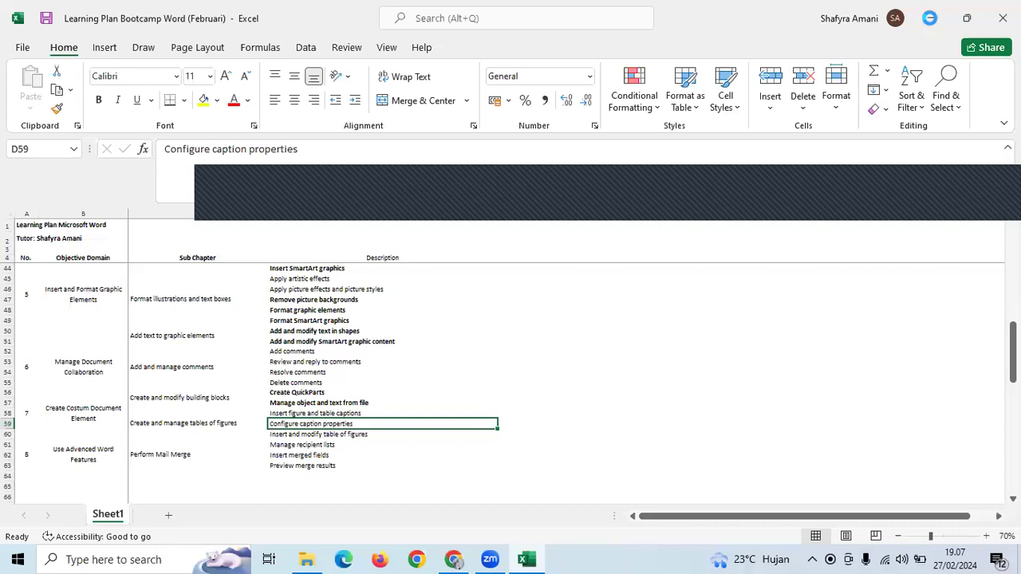
left_click(931, 20)
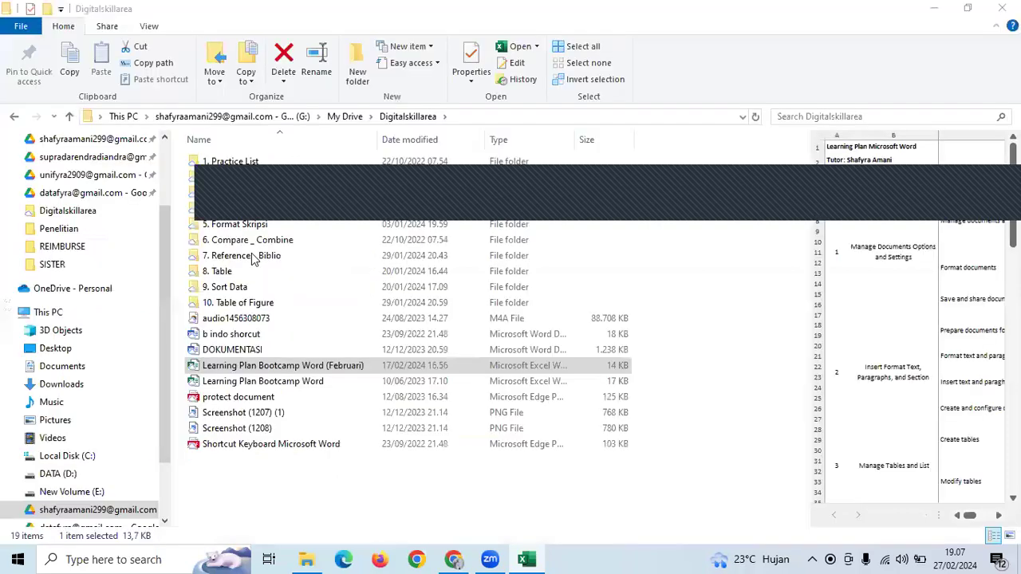
- Open the Practice Word document from the 5. Format Skripsi folder and bring Word forward
left_click(259, 226)
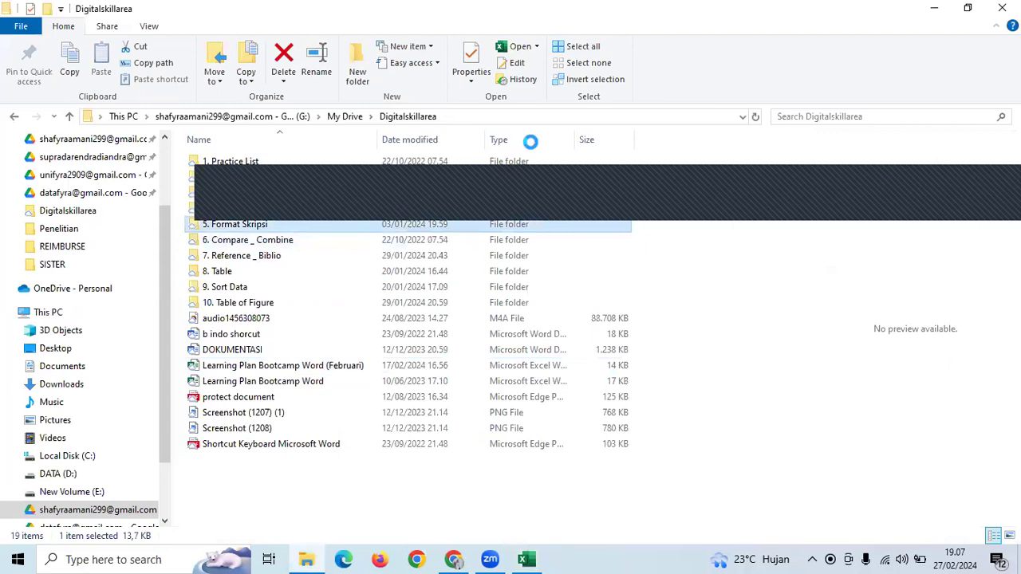
double_click(248, 188)
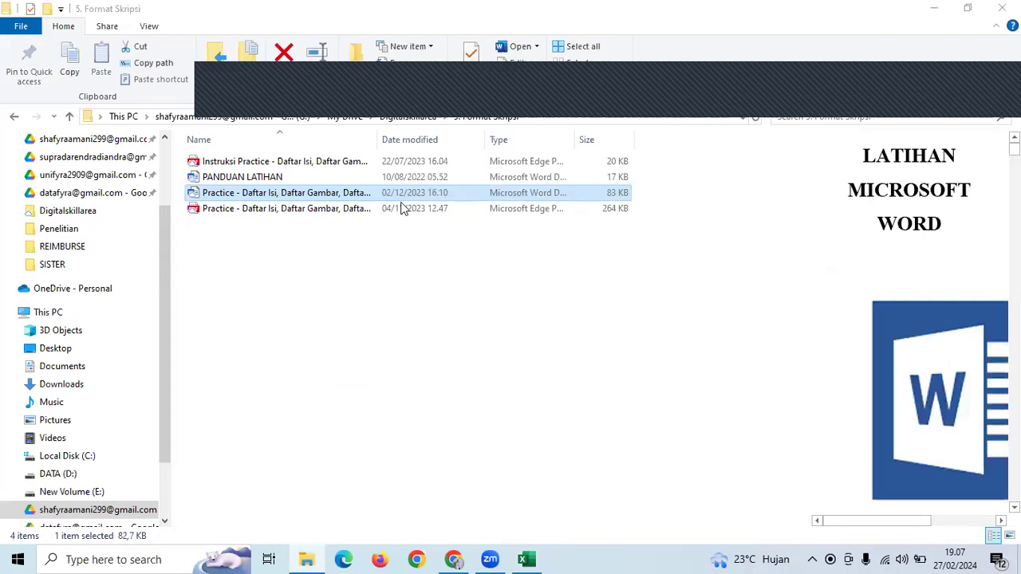
double_click(332, 194)
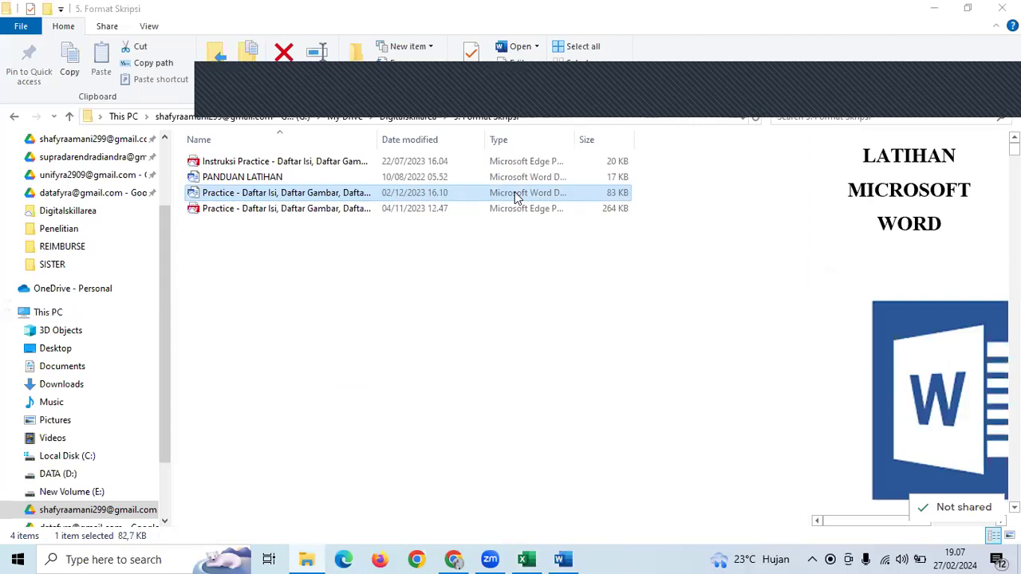
left_click(560, 558)
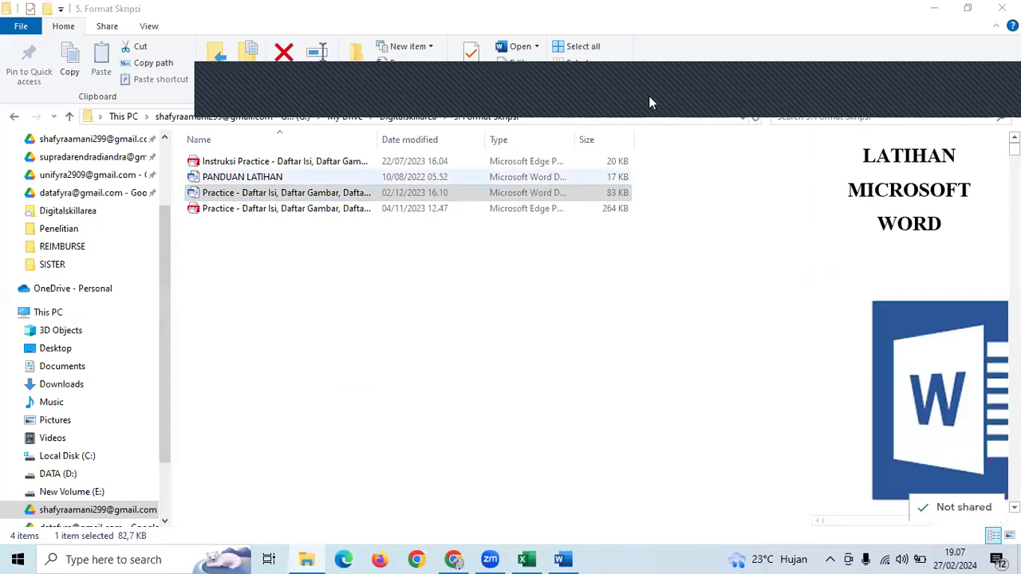
left_click(562, 559)
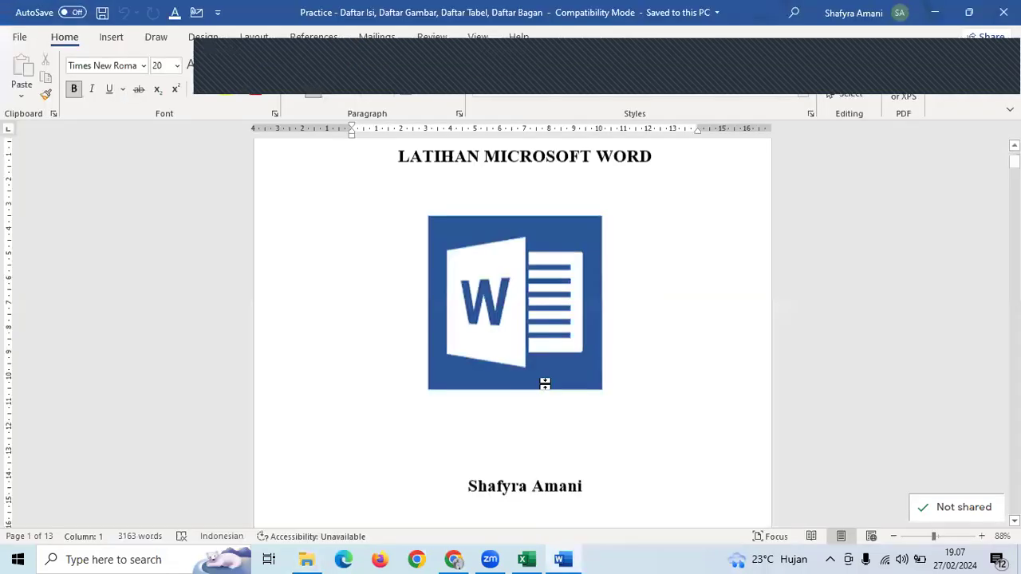
- Scroll through the front matter and place the cursor on the DAFTAR ISI page
scroll(558, 371, "down", 6)
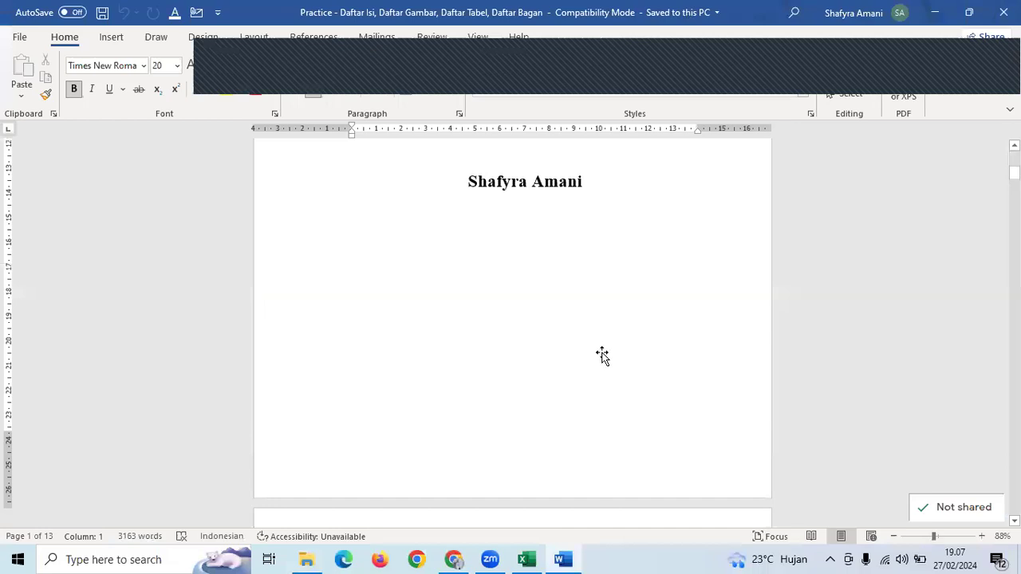
scroll(580, 288, "up", 6)
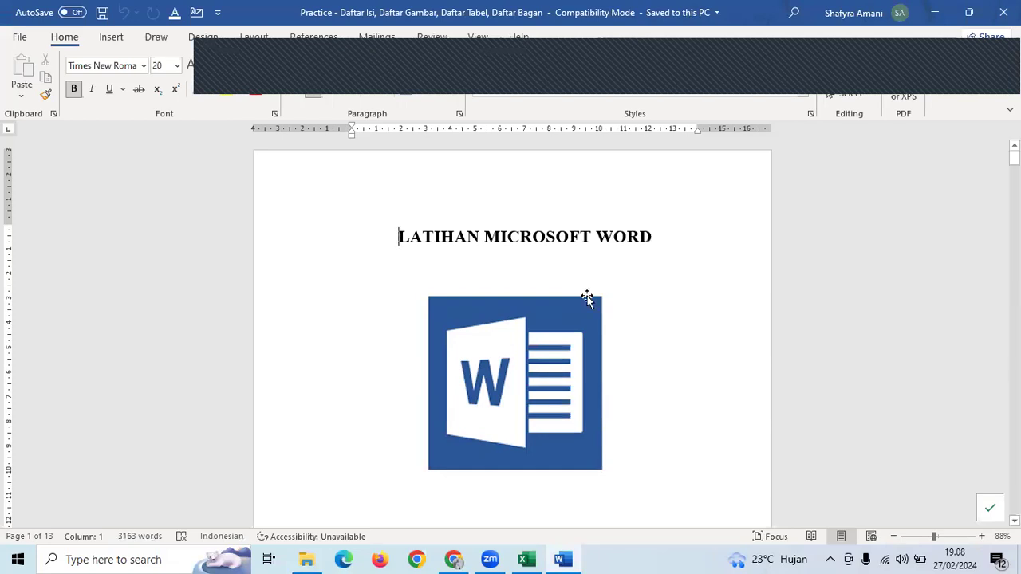
scroll(603, 255, "down", 10)
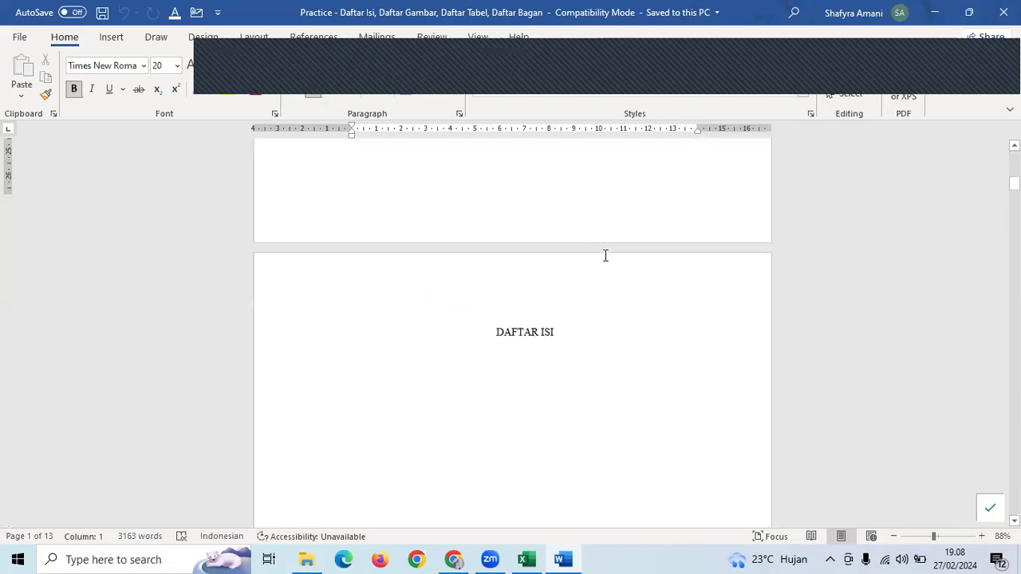
scroll(605, 256, "up", 10)
scroll(610, 251, "up", 5)
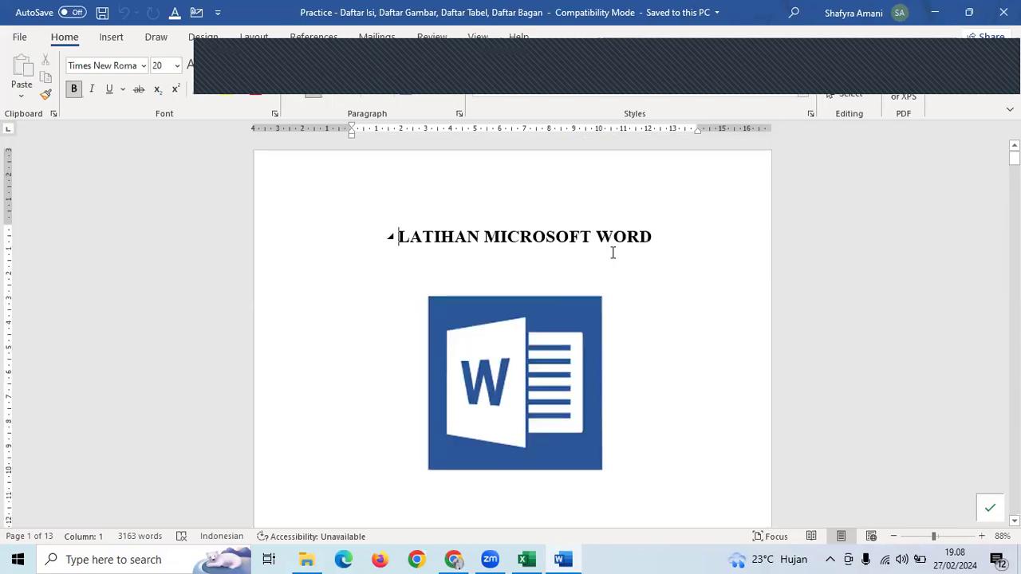
scroll(612, 253, "down", 2, "ctrl")
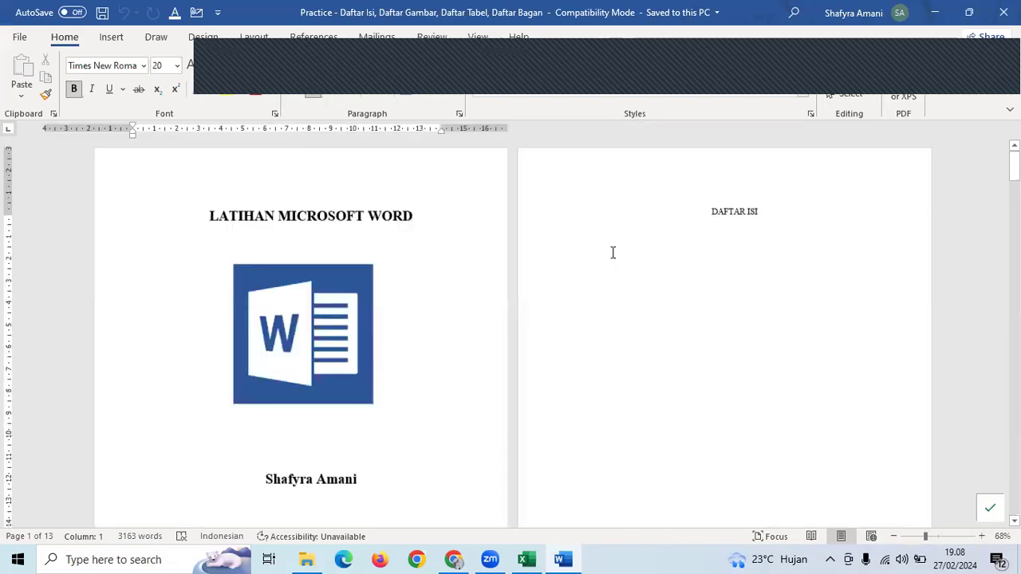
left_click(684, 231)
scroll(686, 231, "down", 2)
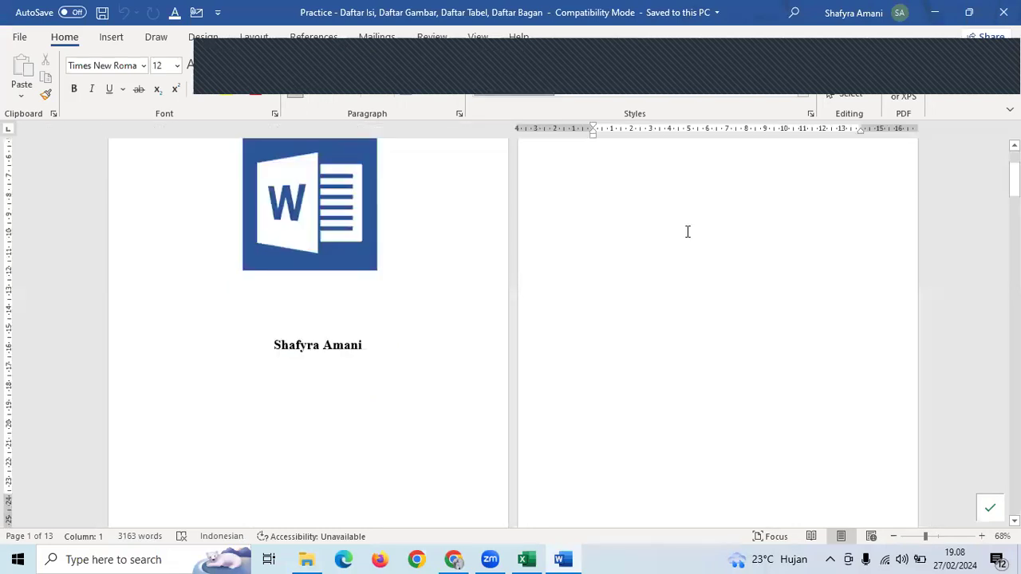
scroll(336, 376, "down", 10)
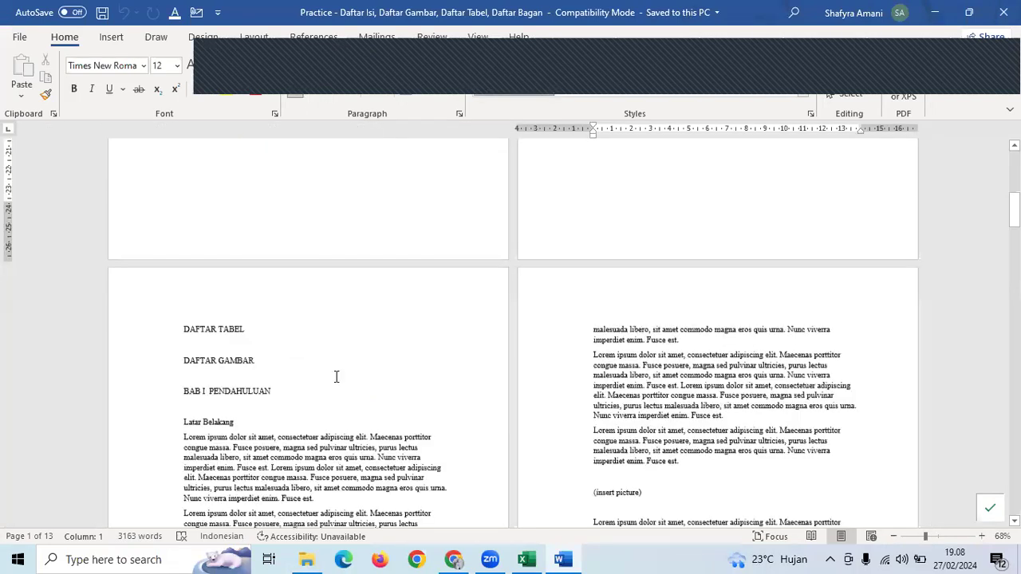
- Check the DAFTAR GAMBAR and BAB I PENDAHULUAN lines, then scroll to the evaluation table
left_click(262, 382)
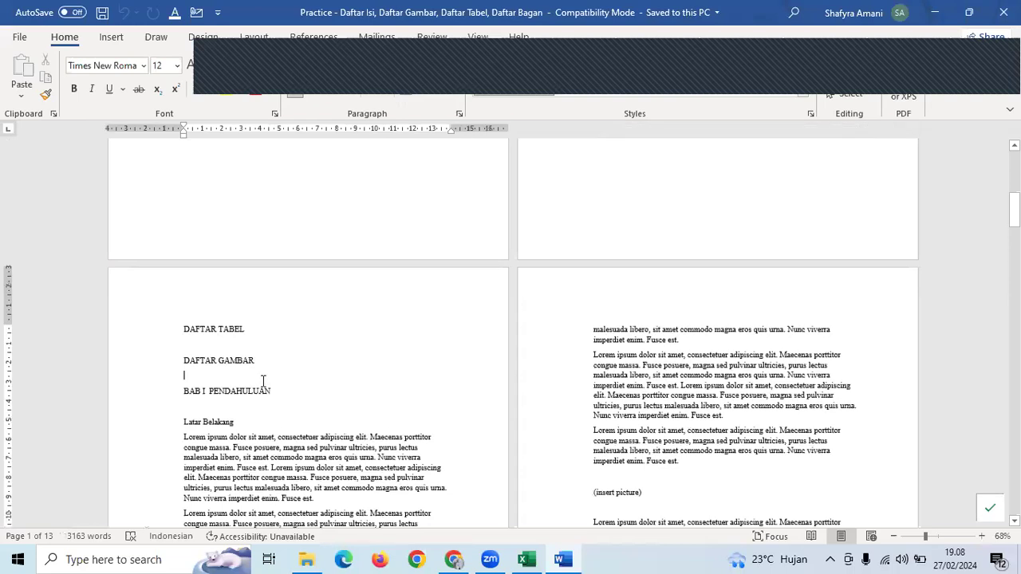
scroll(263, 381, "down", 1)
left_click(263, 382)
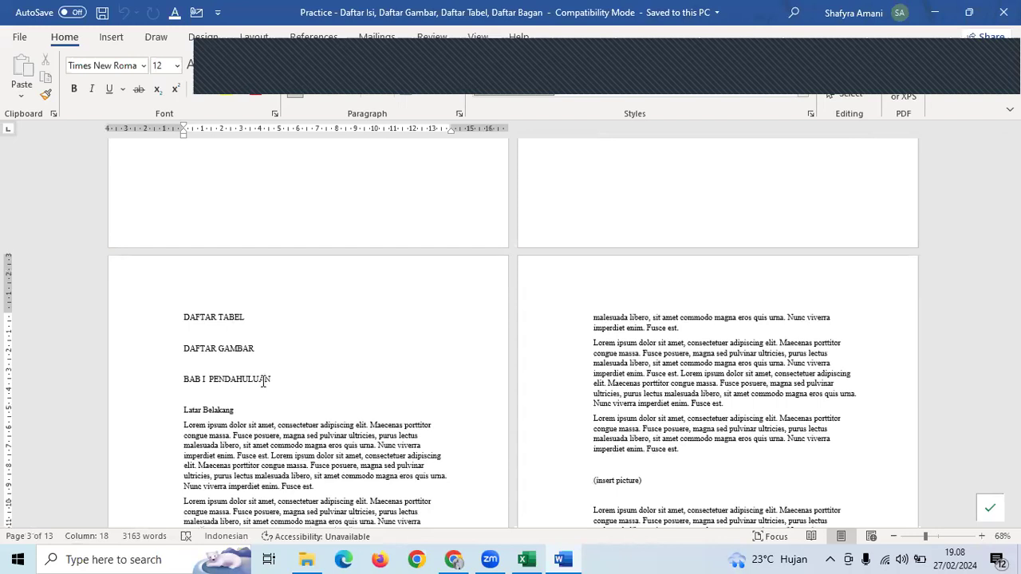
scroll(263, 382, "up", 10)
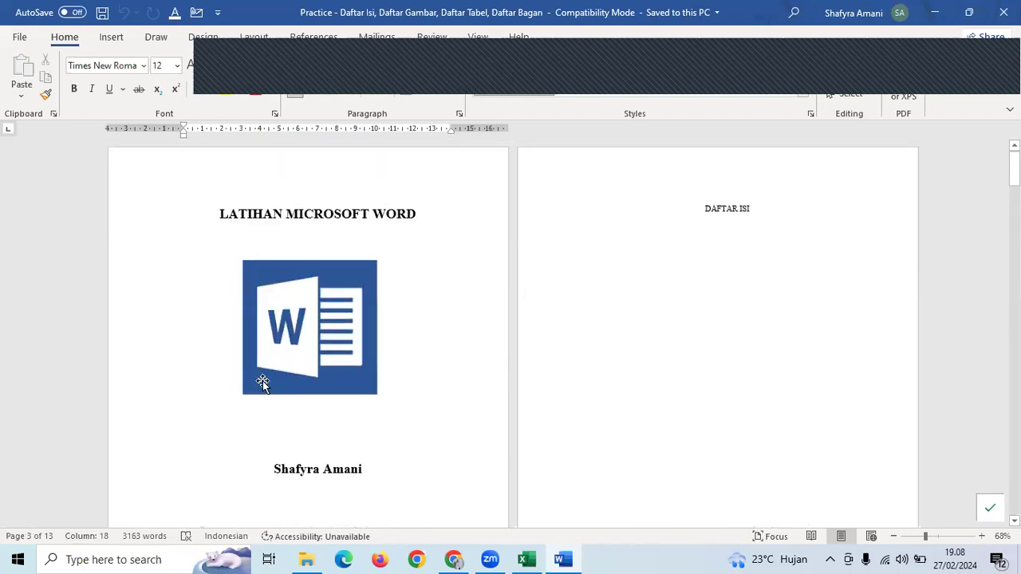
scroll(263, 380, "down", 10)
scroll(263, 381, "down", 6)
scroll(263, 381, "down", 5)
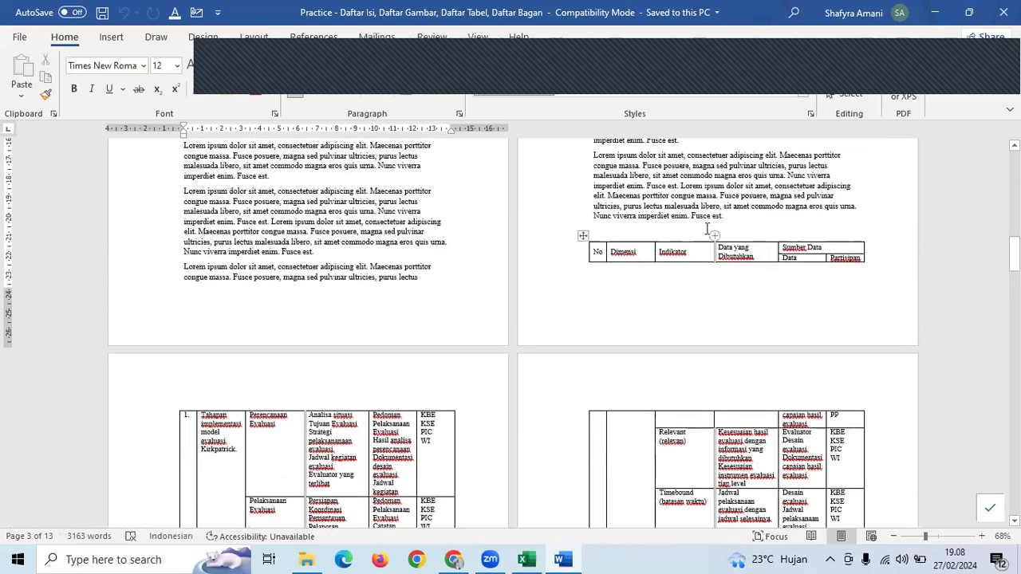
- Insert blank lines before the evaluation table to push it onto the next page
left_click(706, 230)
key("Return")
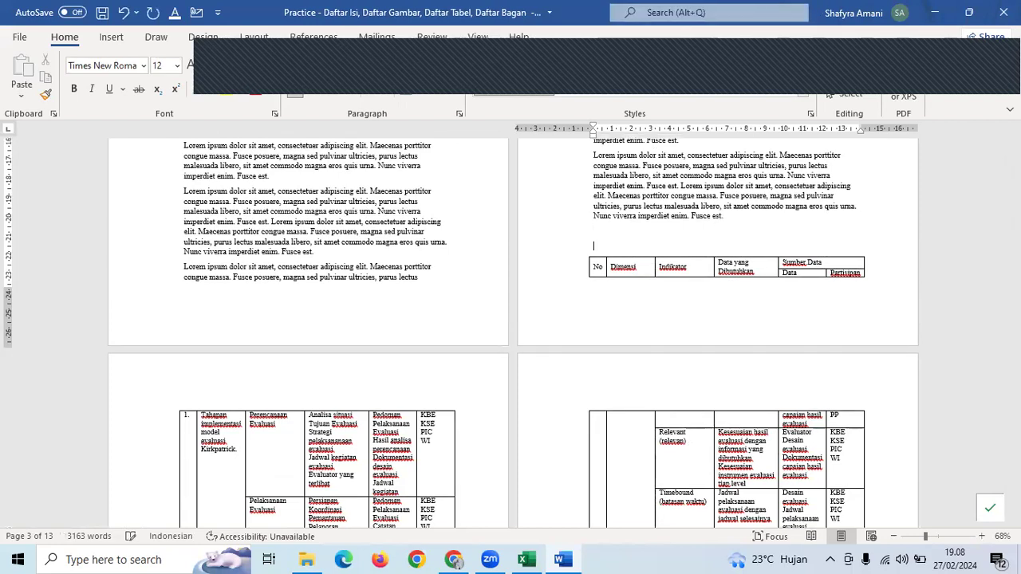
key("Return")
key("Return")
scroll(356, 323, "down", 1)
scroll(355, 324, "down", 3)
- Add a blank line above the table and type the caption 'Tabel 1. Implementasi Kebijakan'
left_click(281, 329)
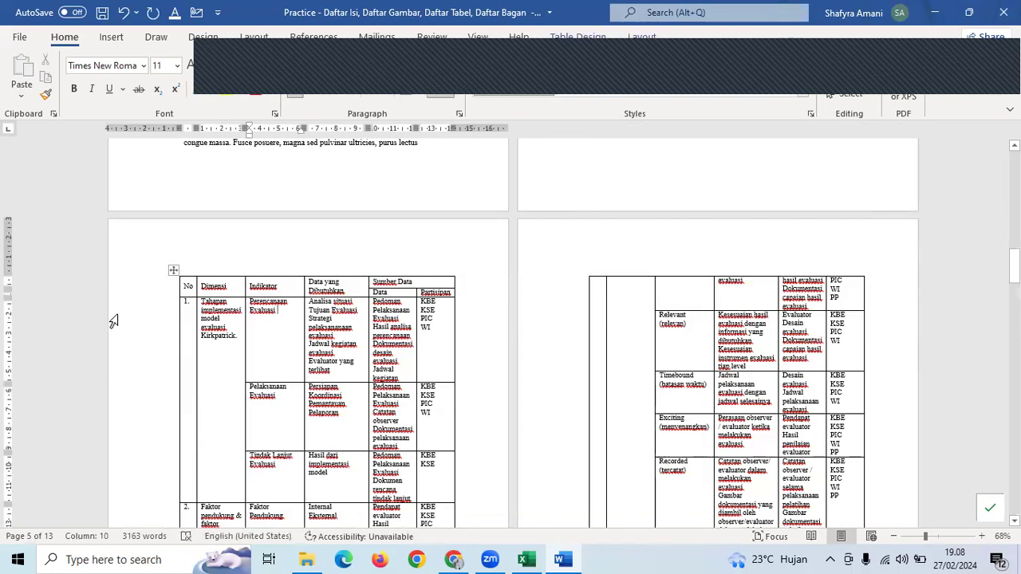
left_click(618, 170)
key("Return")
type("Tabel 1. ")
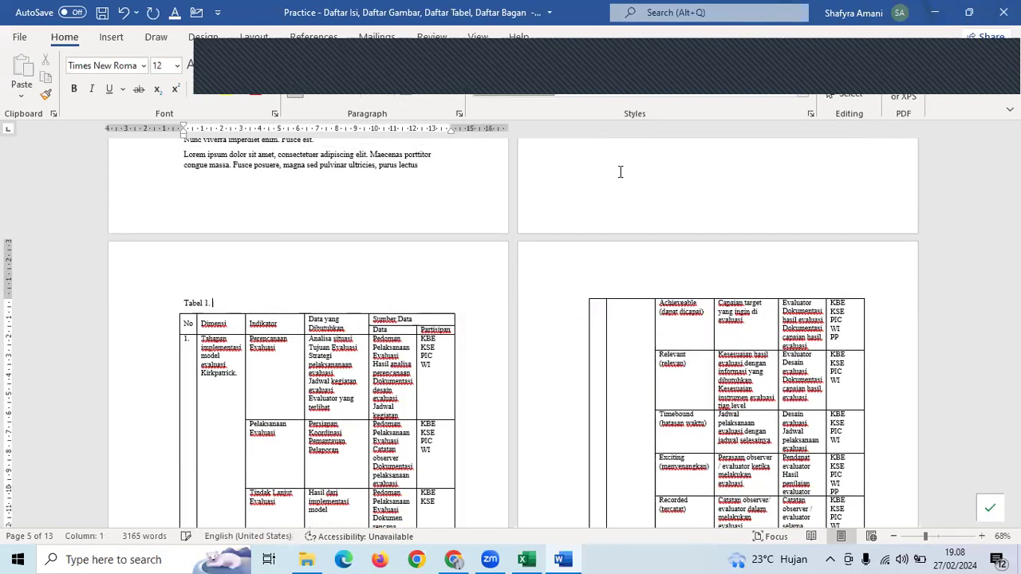
type("Implementasi ")
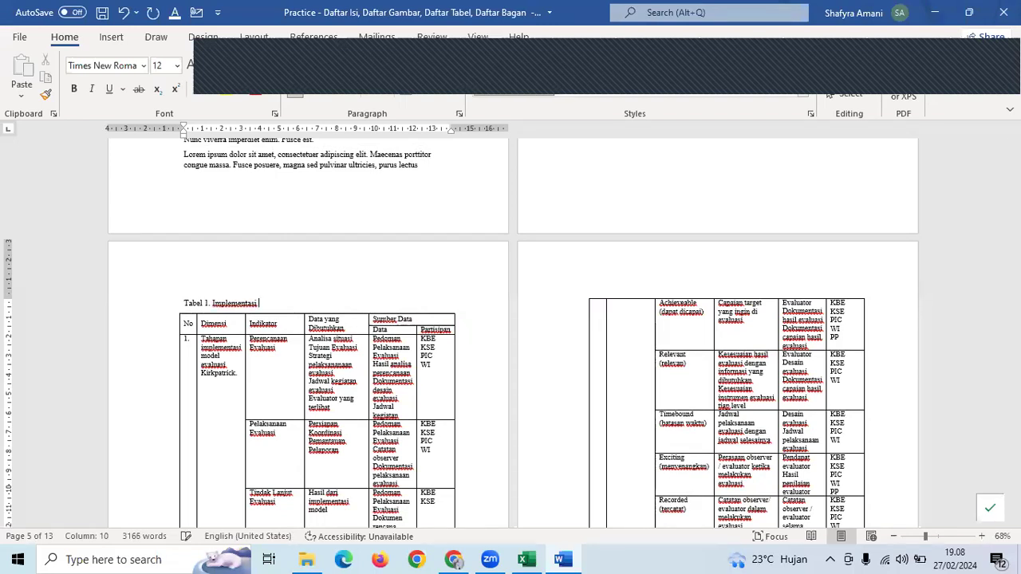
type("Kebijakan")
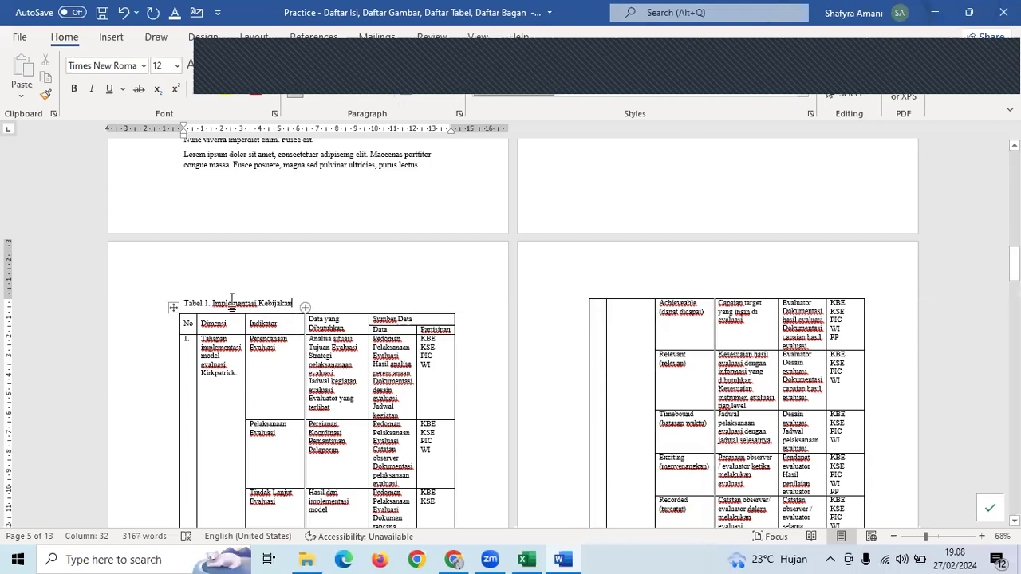
- Delete the typed caption text, leaving only a blank line above the table
key("shift+End")
key("ctrl+x")
left_click(169, 308)
key("Delete")
left_click(229, 361)
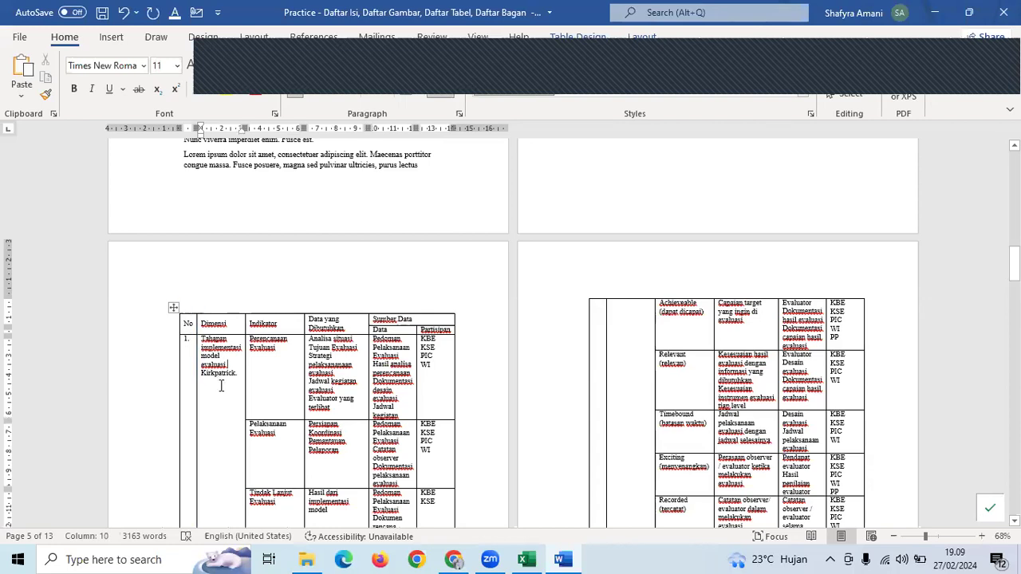
- Select the whole evaluation table with its move handle and go to the References tools
left_click(324, 365)
left_click(174, 308)
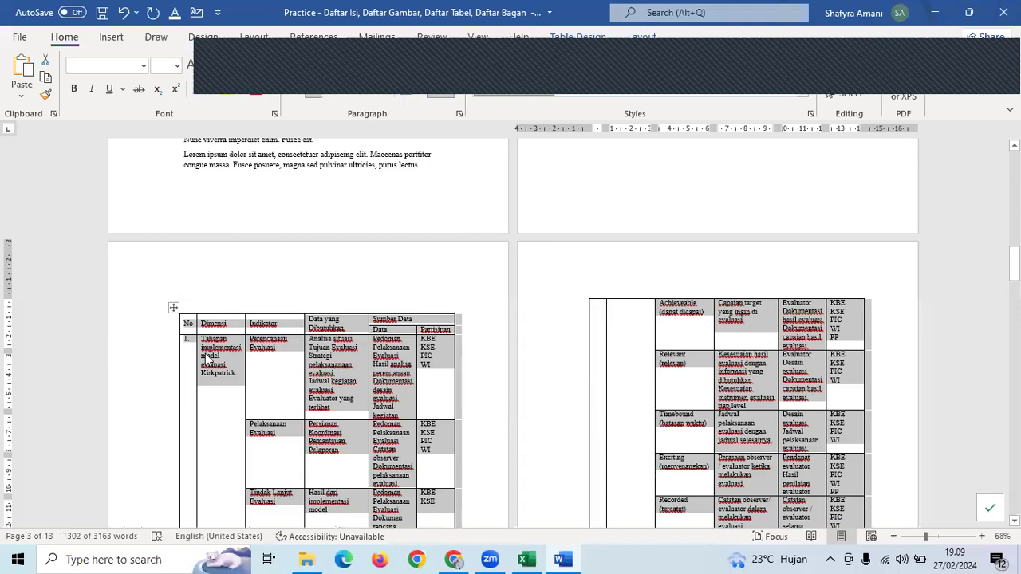
left_click(177, 322)
left_click(174, 308)
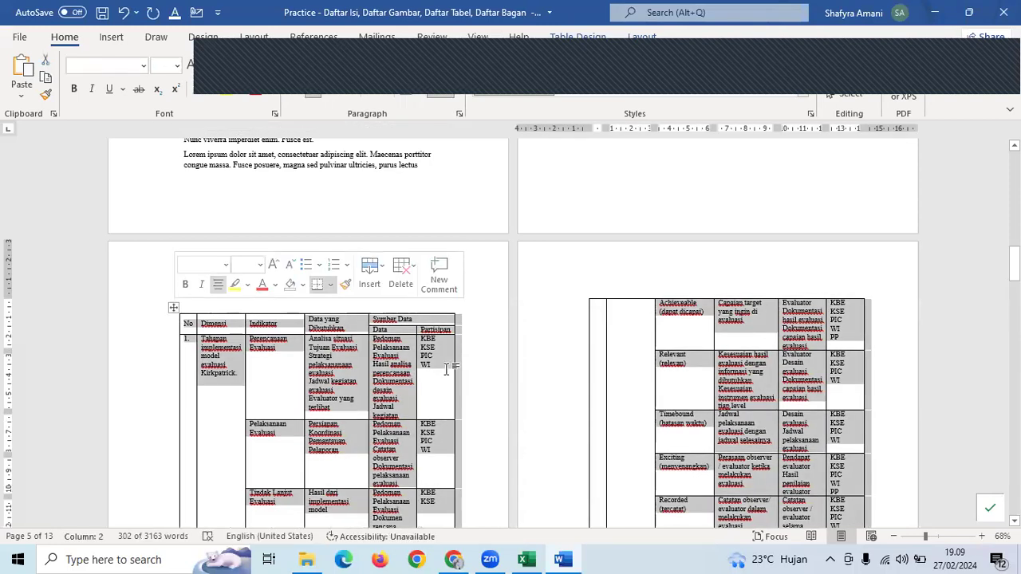
right_click(394, 378)
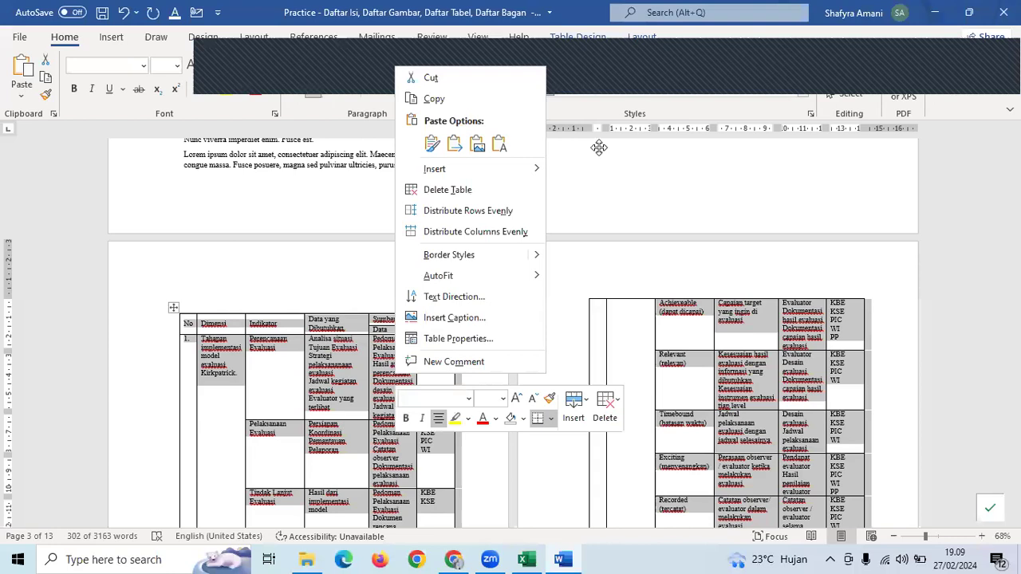
left_click(193, 309)
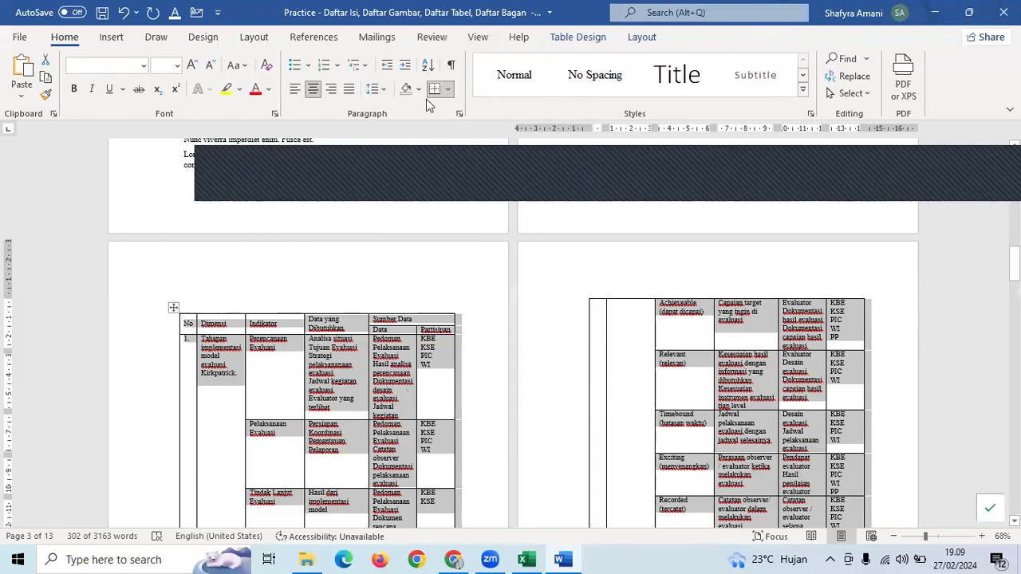
left_click(319, 38)
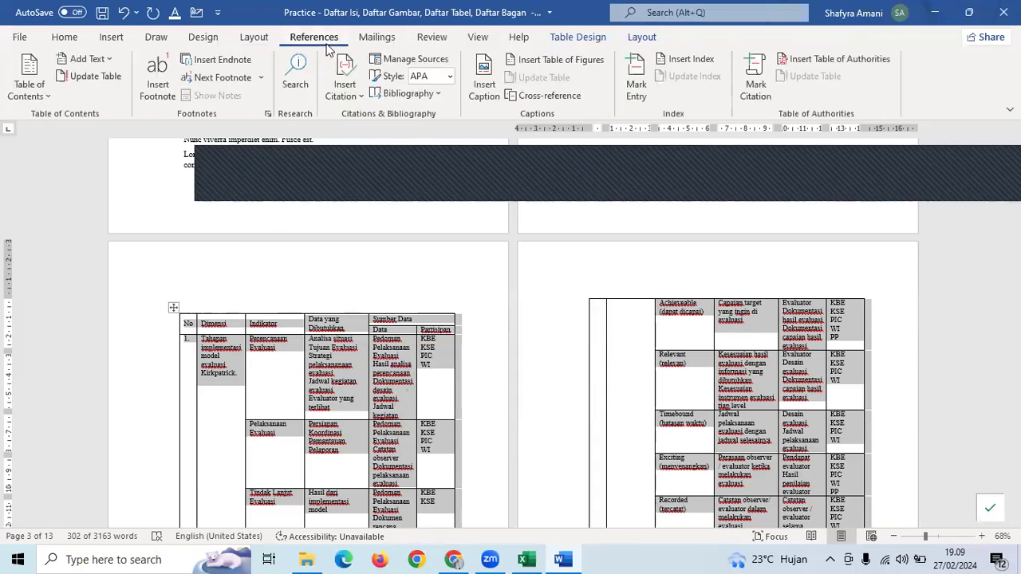
- Start Insert Caption for the table and create a new caption label named Tabel
left_click(479, 92)
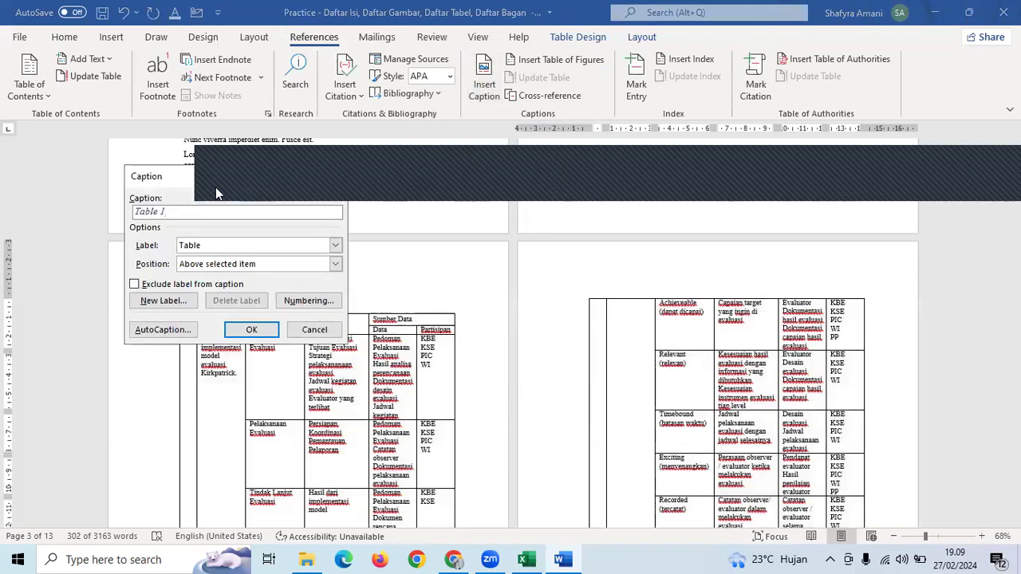
left_click_drag(497, 278, 497, 277)
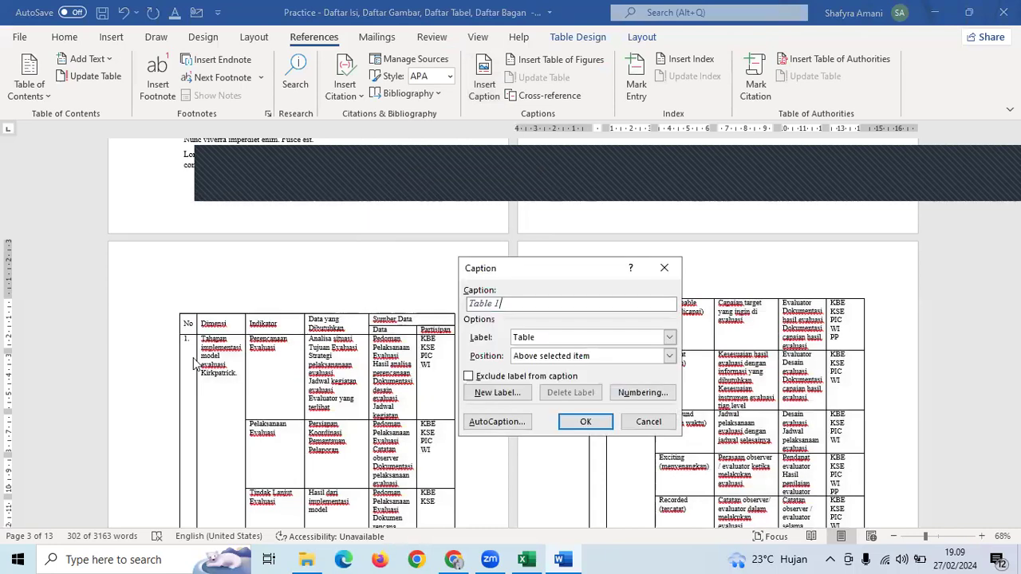
left_click(526, 340)
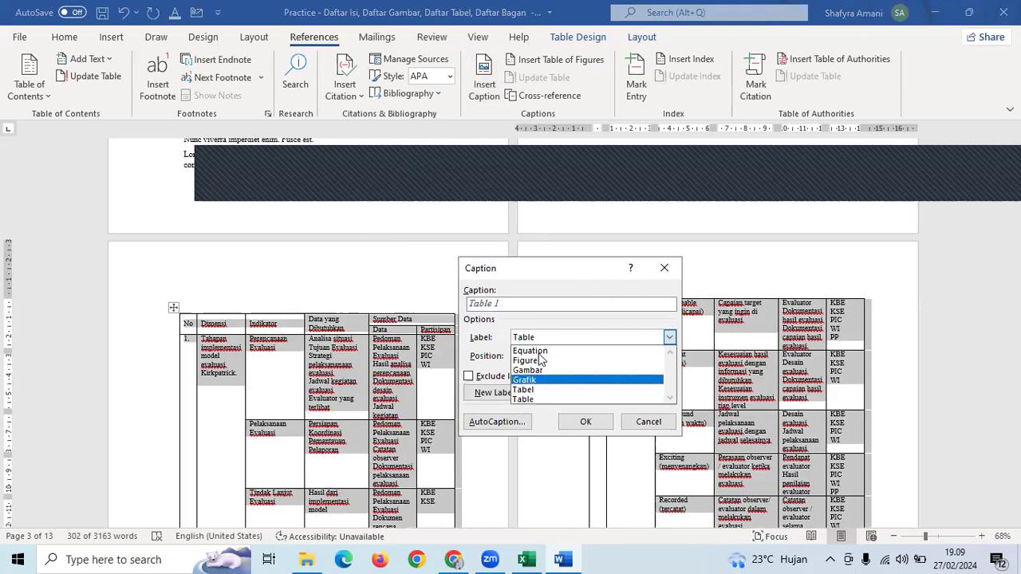
left_click(538, 392)
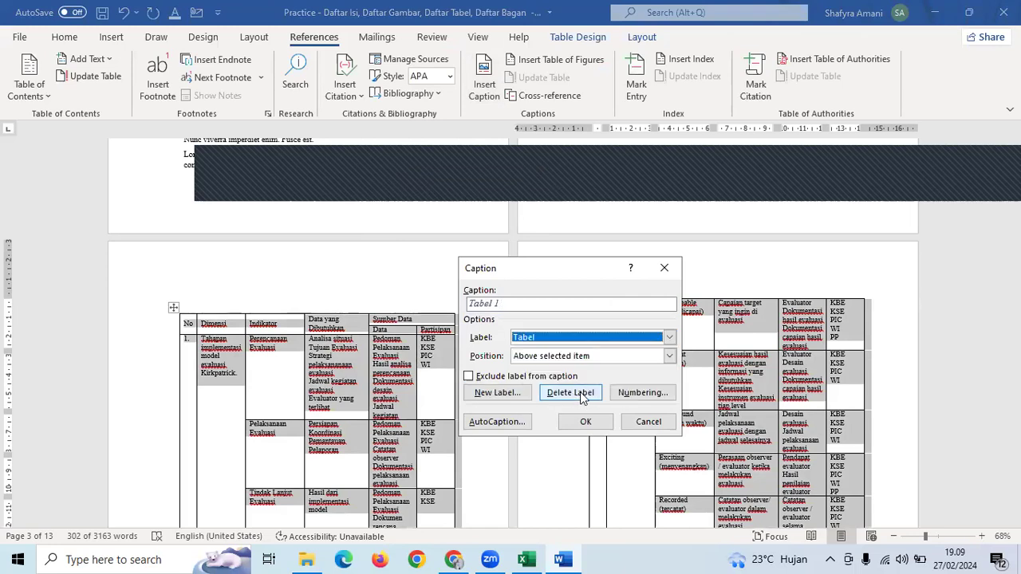
left_click(576, 392)
left_click(552, 339)
left_click(562, 393)
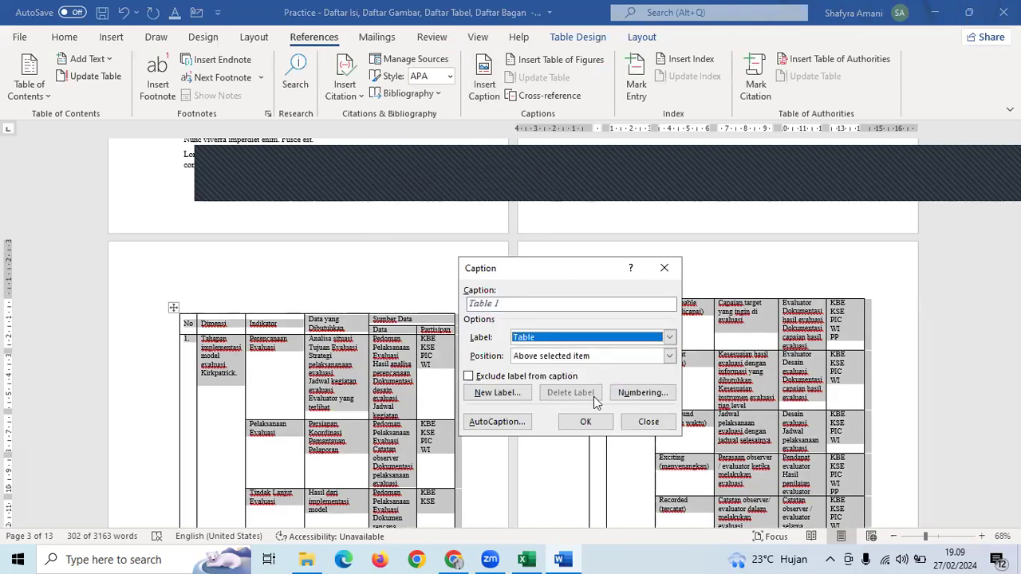
left_click(559, 338)
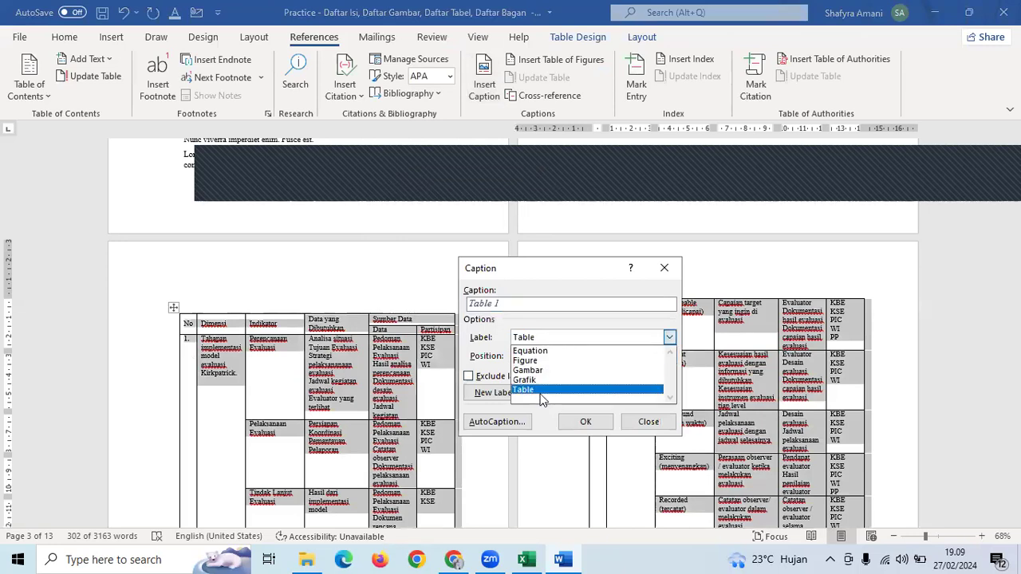
left_click(547, 341)
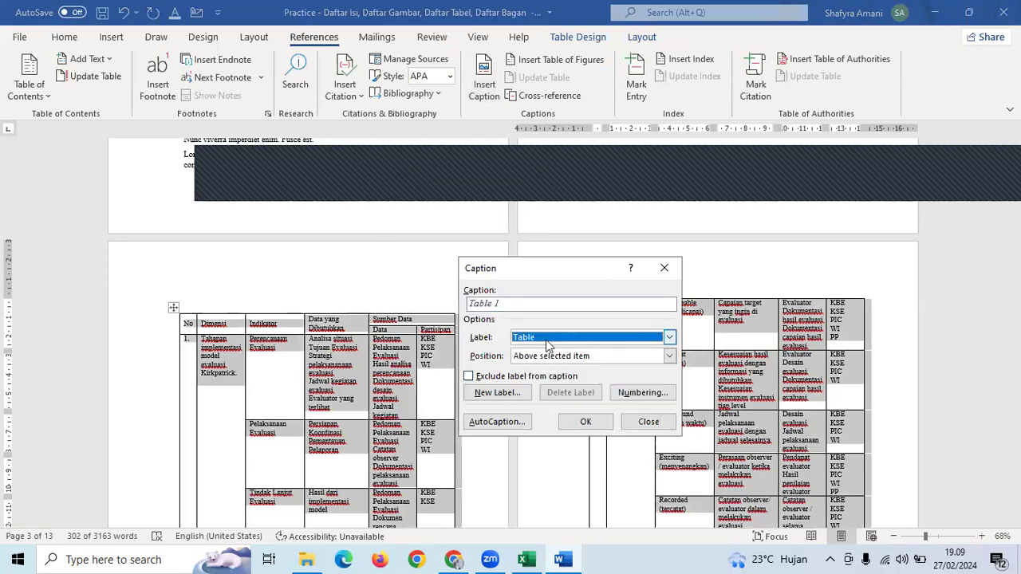
left_click(489, 394)
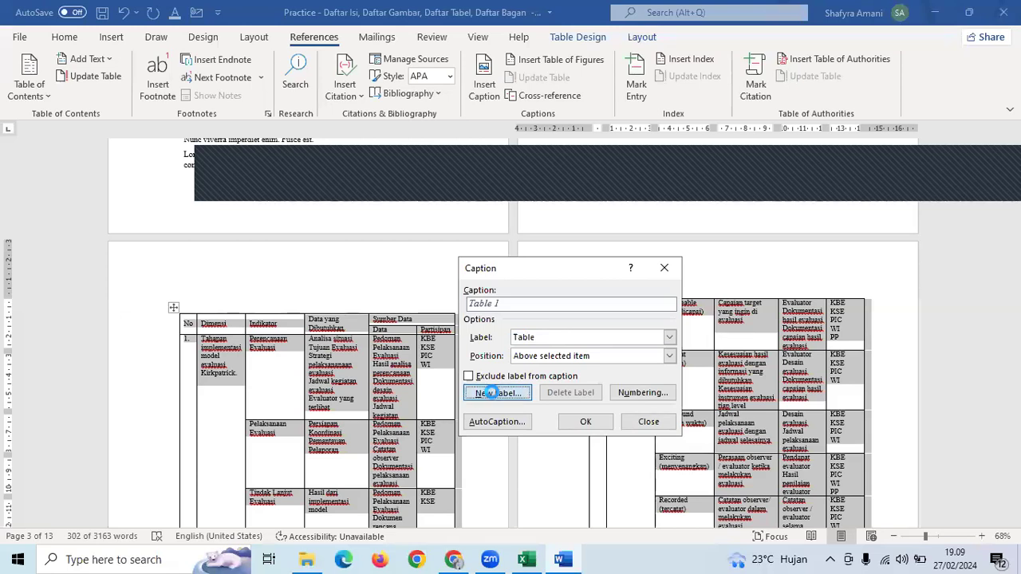
type("Tabel")
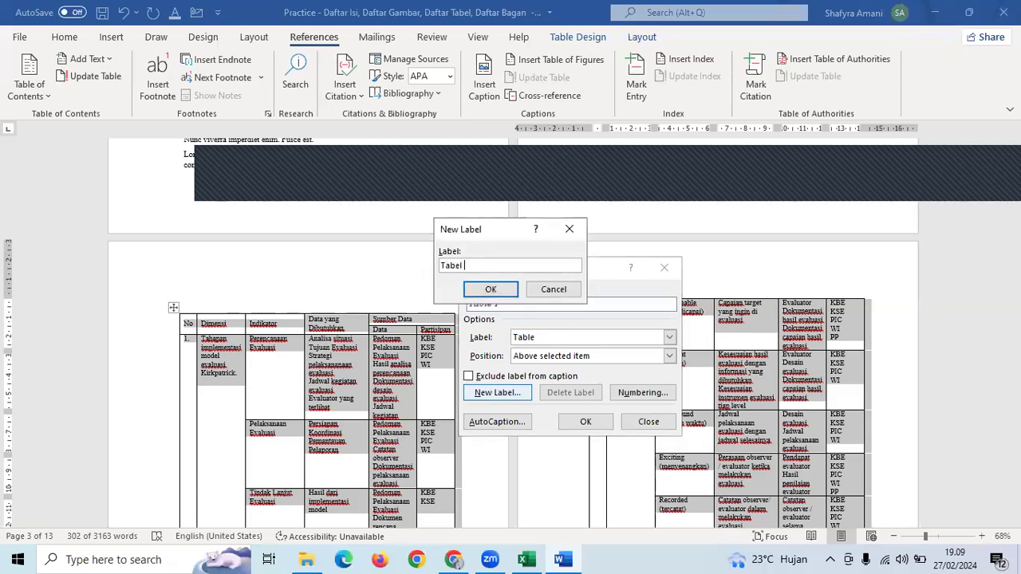
left_click(490, 291)
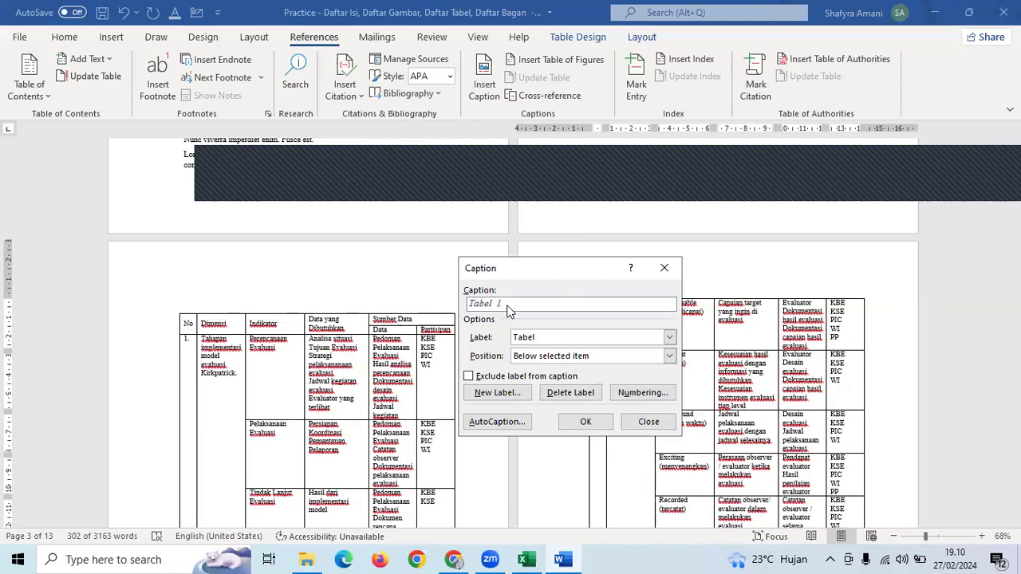
- Complete the caption as 'Tabel 1. Implementasi Kebijakan', positioned above the table, and insert it
type(". Implementasi Kebijakan")
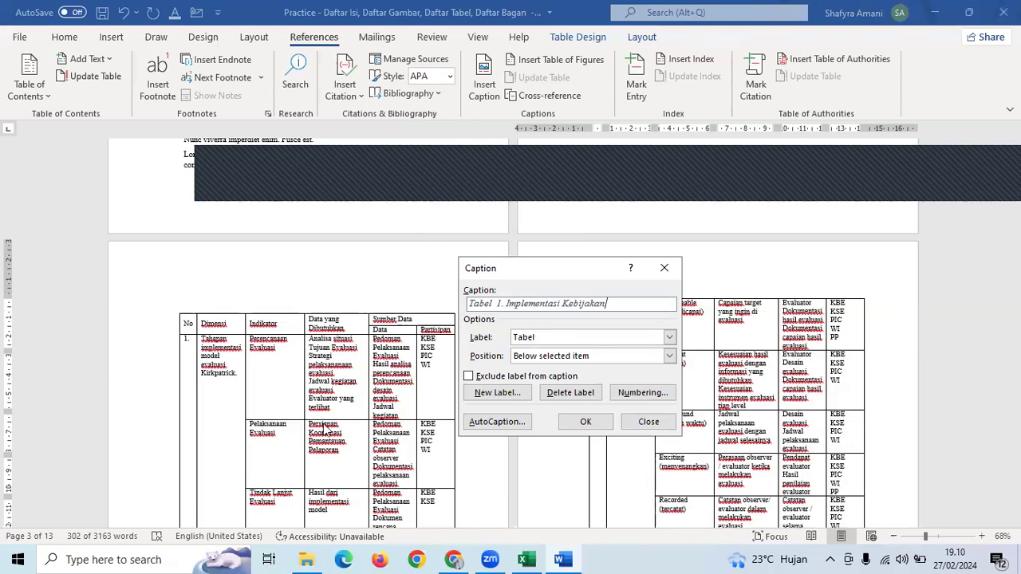
left_click(534, 358)
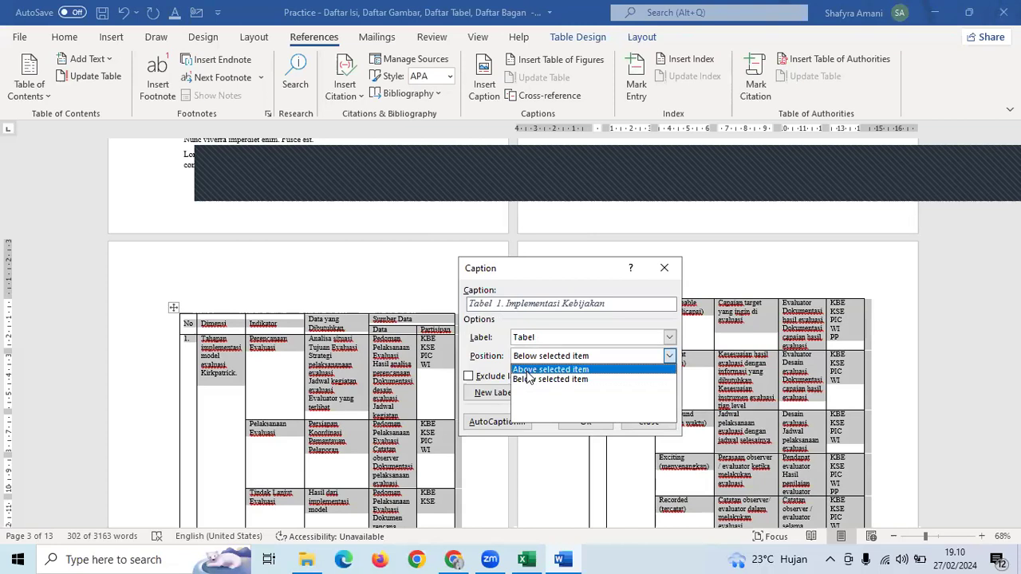
left_click(537, 356)
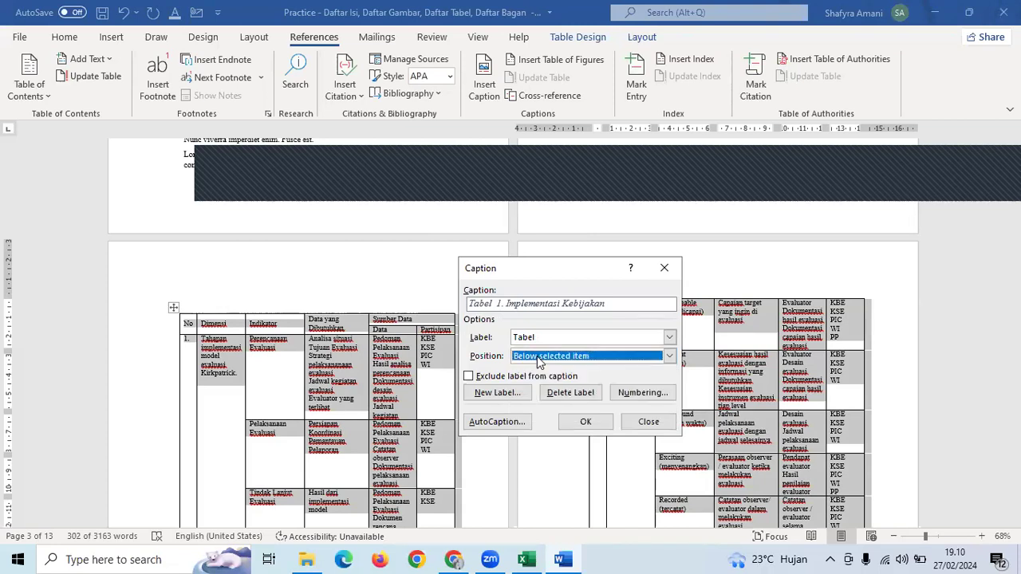
left_click(537, 356)
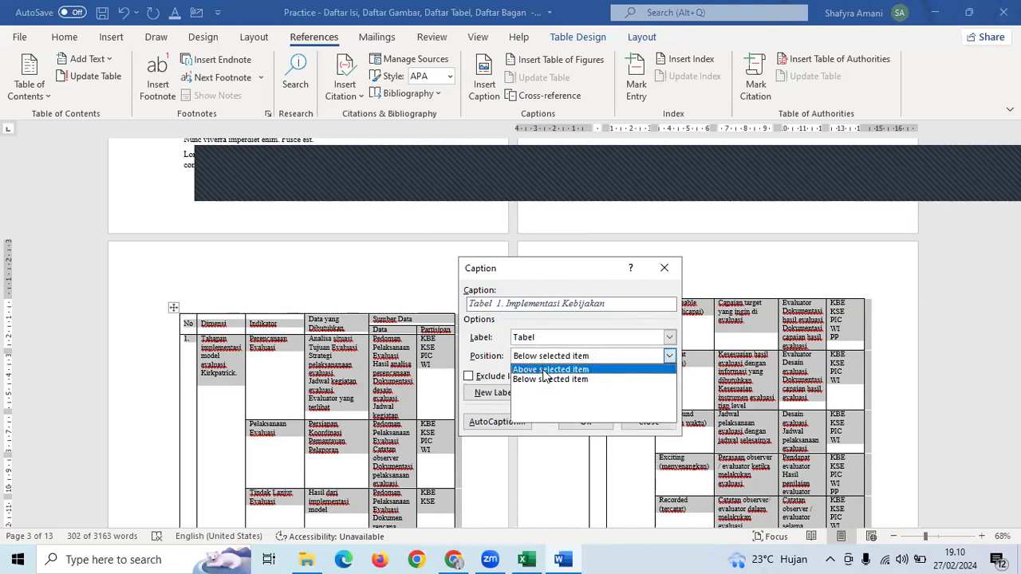
left_click(543, 369)
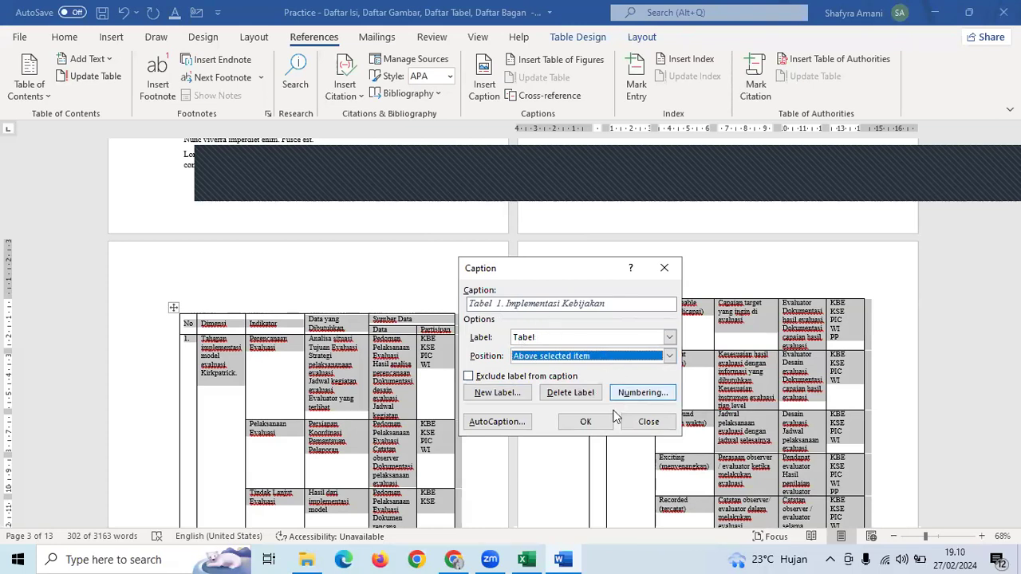
left_click(586, 422)
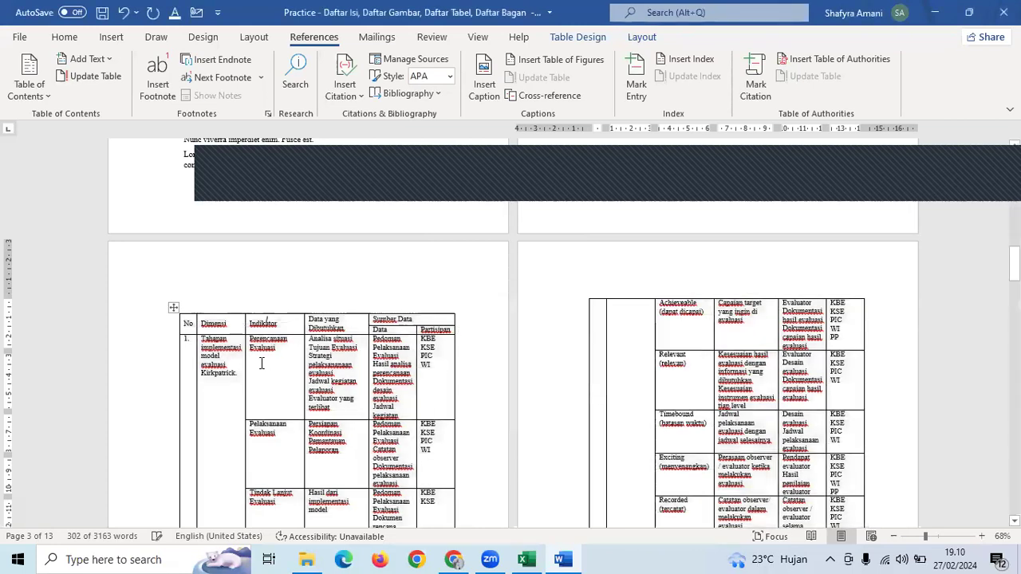
- Copy the table text's formatting onto the Tabel 1 caption with Format Painter
scroll(261, 364, "up", 5, "ctrl")
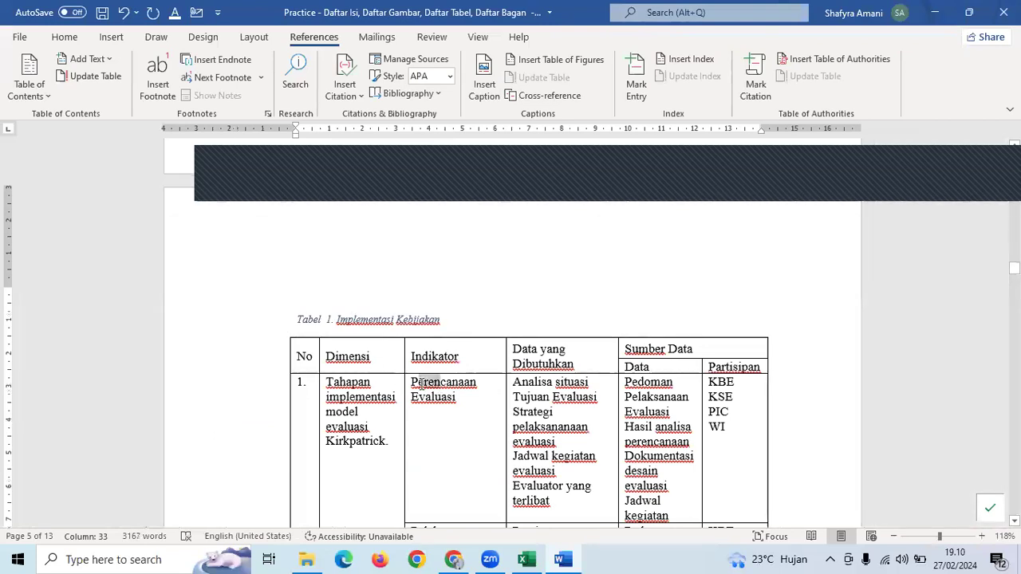
left_click(65, 38)
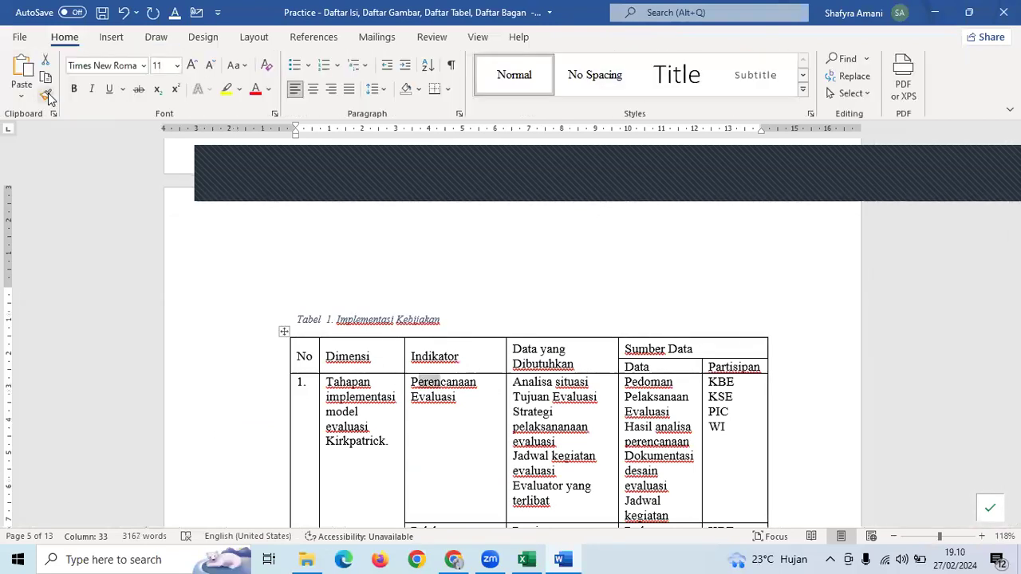
left_click_drag(468, 391, 430, 391)
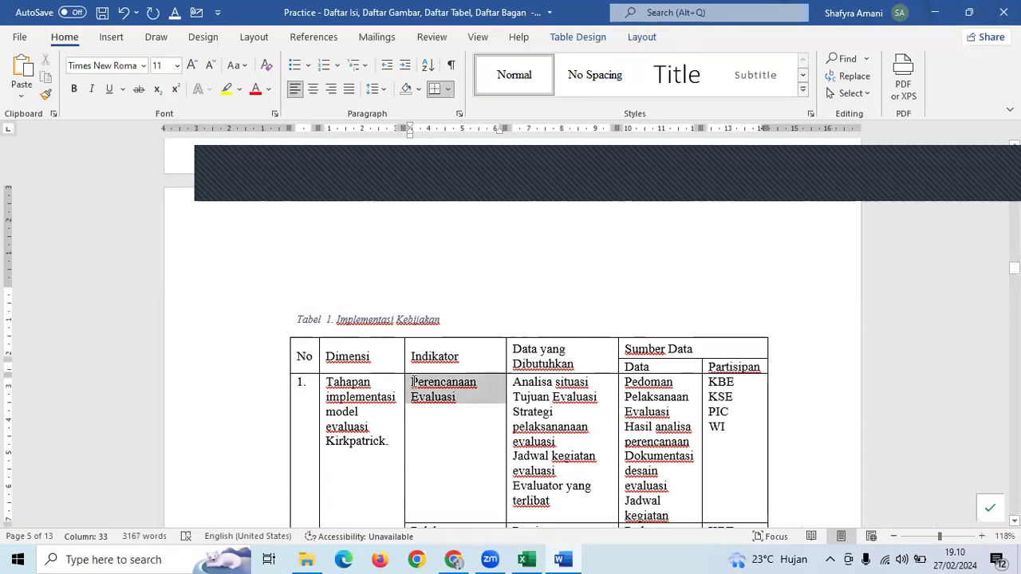
left_click(35, 96)
left_click(44, 94)
mouse_move(360, 306)
left_mouse_down()
mouse_move(168, 321)
mouse_move(205, 326)
left_mouse_up()
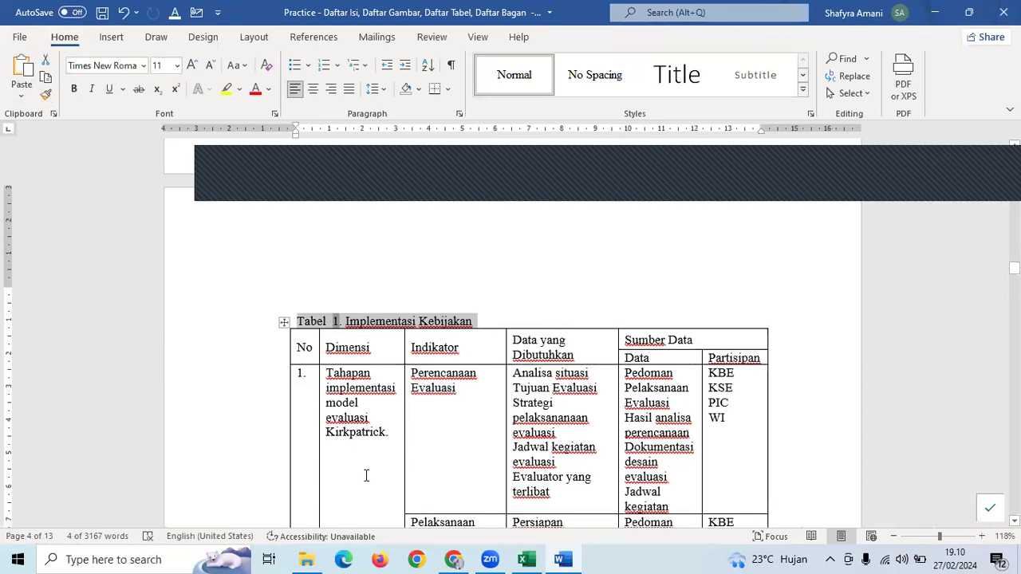
- Make the Tabel 1 caption bold and centred above the table
key("ctrl+b")
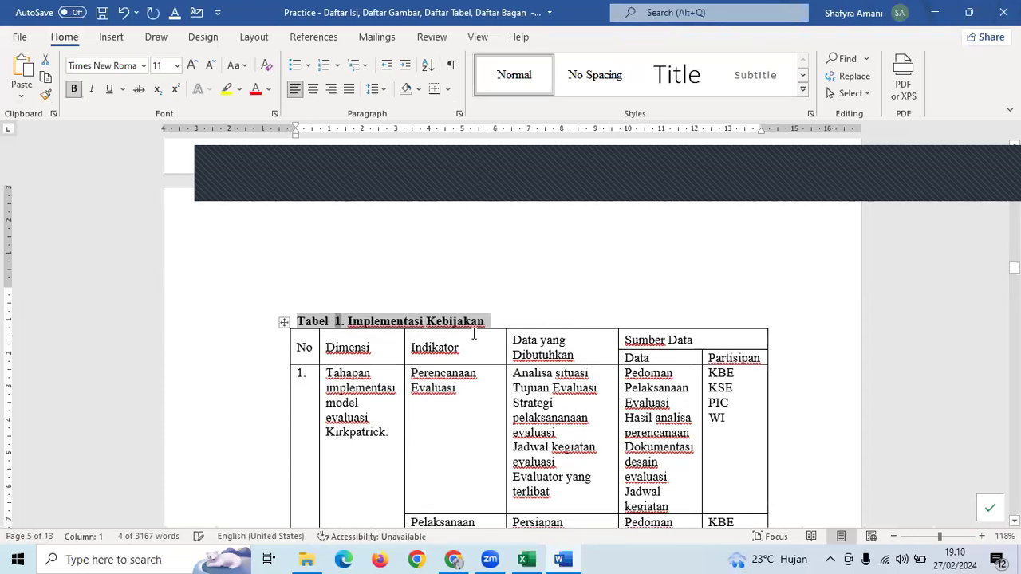
left_click(314, 90)
left_click(559, 359)
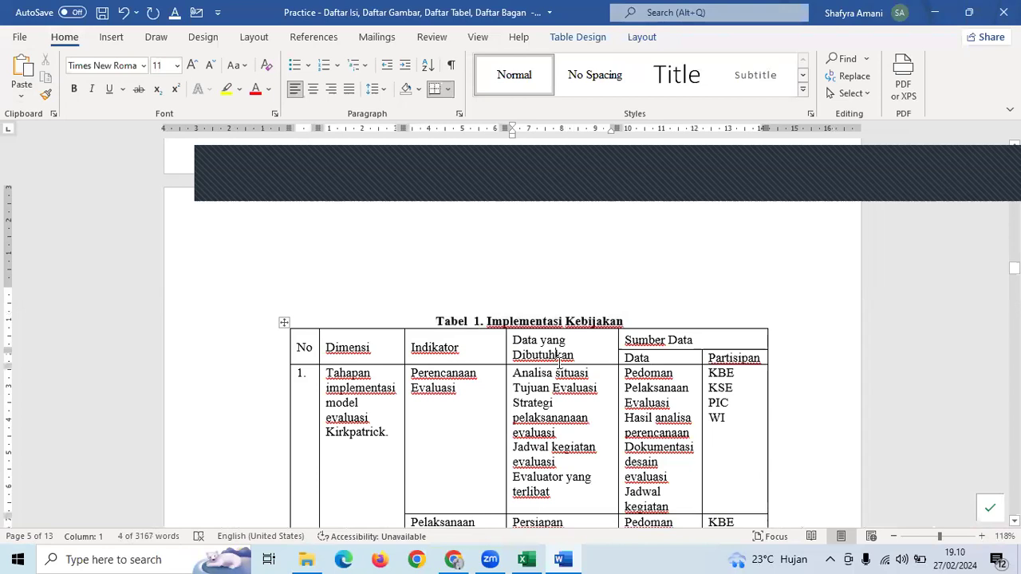
scroll(559, 359, "down", 2, "ctrl")
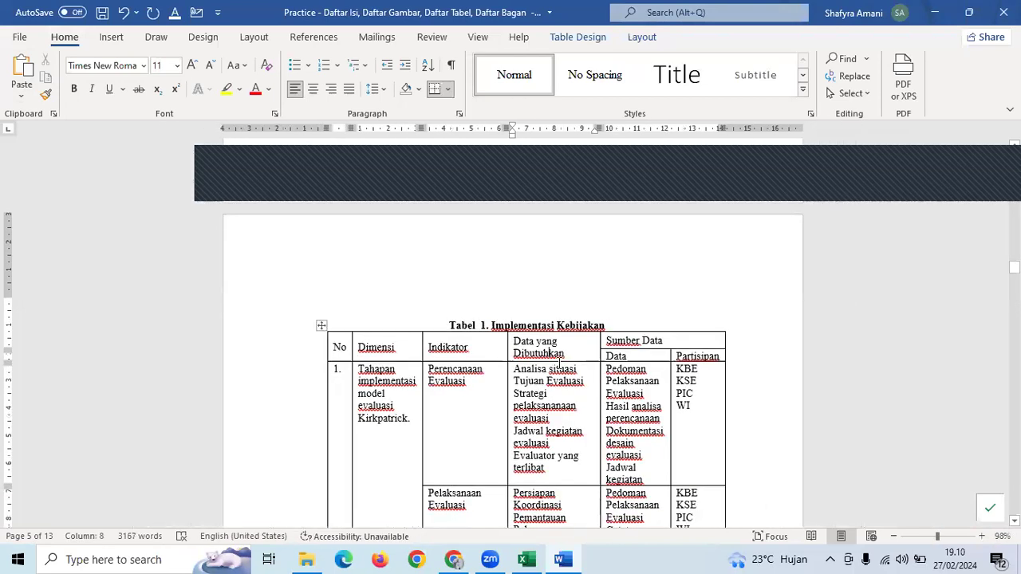
scroll(561, 363, "down", 3)
scroll(561, 363, "down", 8)
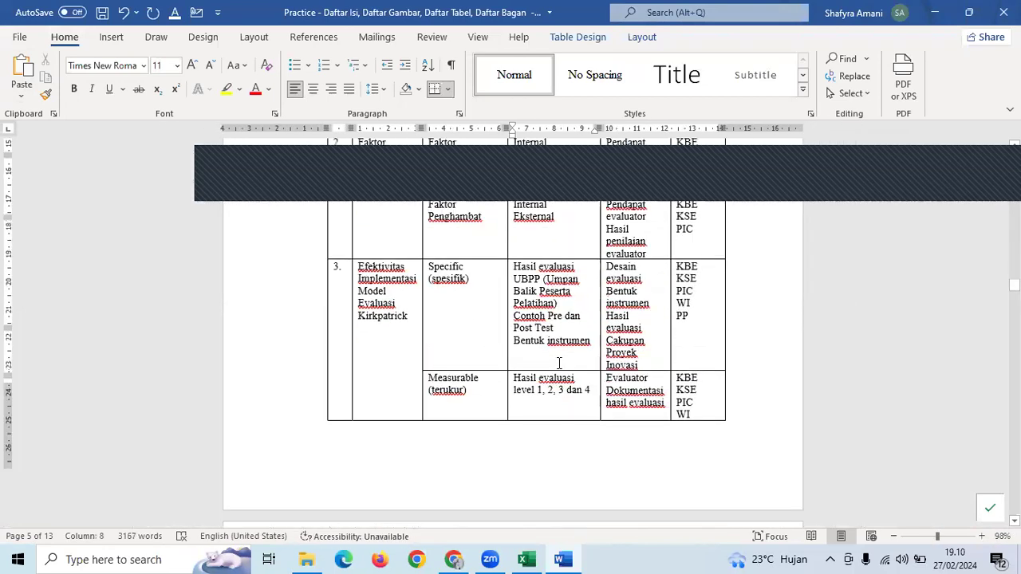
scroll(560, 365, "down", 2, "ctrl")
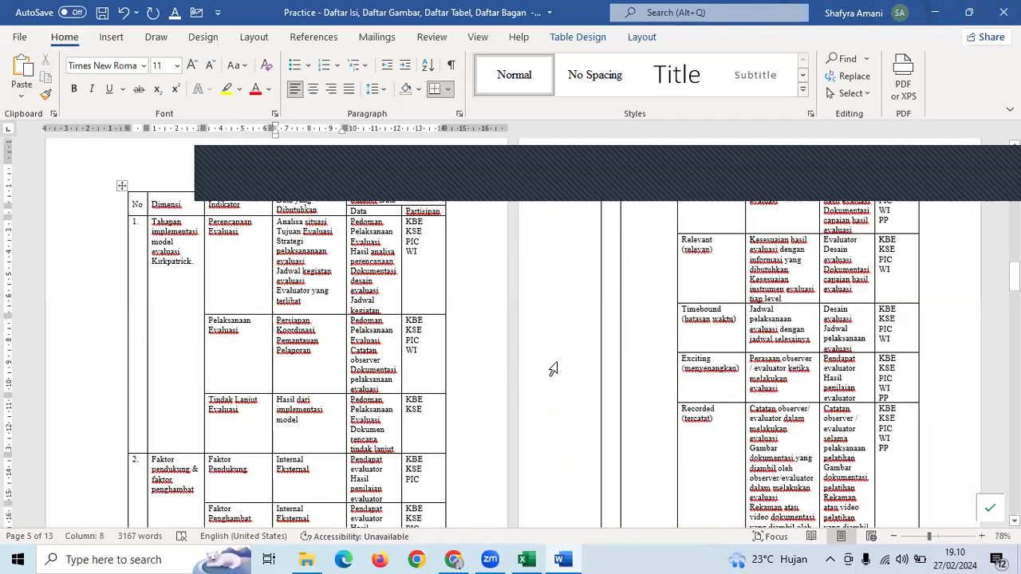
scroll(553, 368, "down", 10)
- Select the globe picture, nudging it slightly upward
scroll(299, 377, "down", 5)
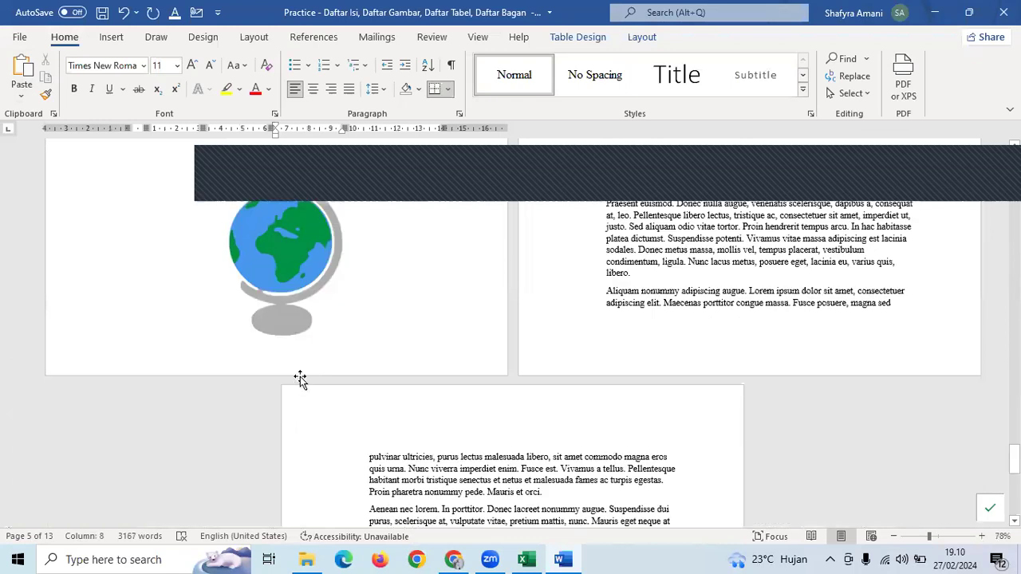
left_click(286, 408)
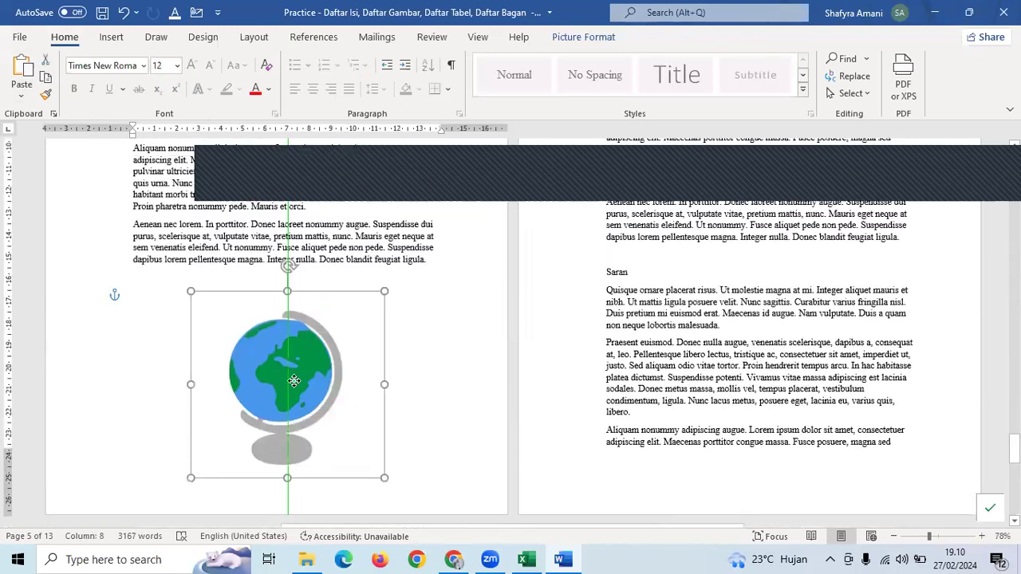
left_click_drag(428, 360, 435, 365)
left_click(435, 365)
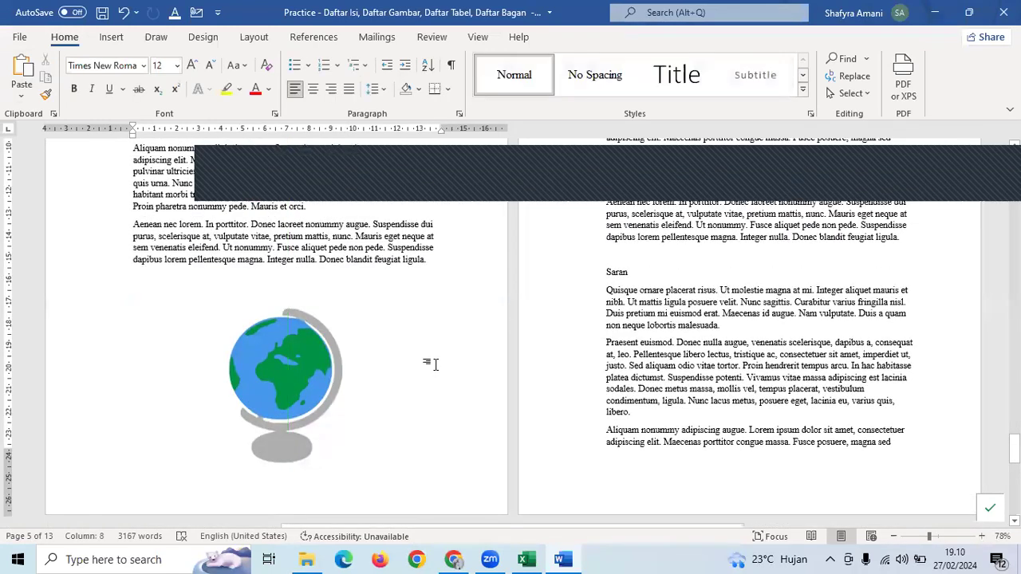
left_click(284, 347)
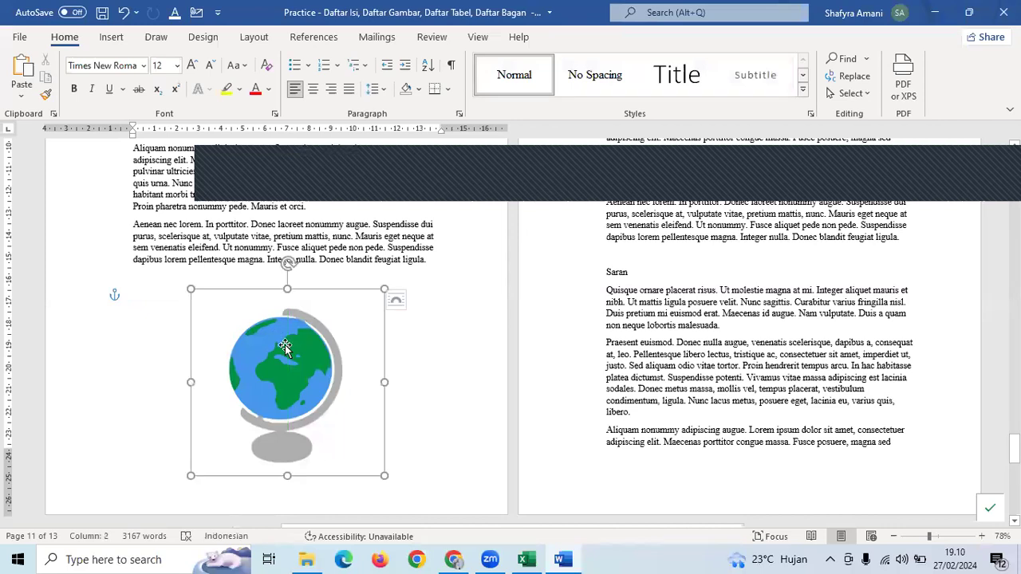
right_click(355, 455)
key("Escape")
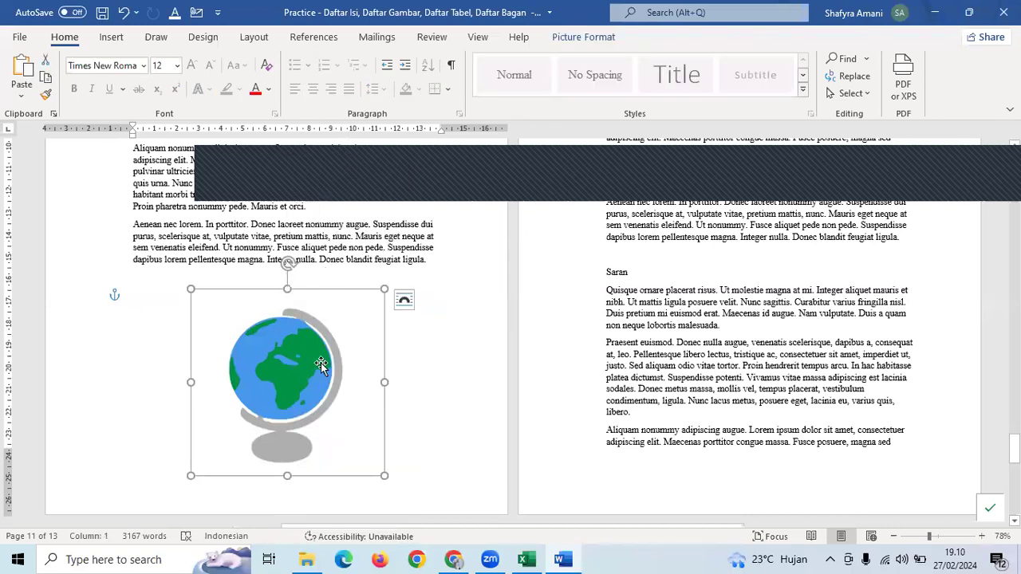
- Insert the caption 'Gambar 1. Globe' below the picture using the Gambar label
left_click(315, 40)
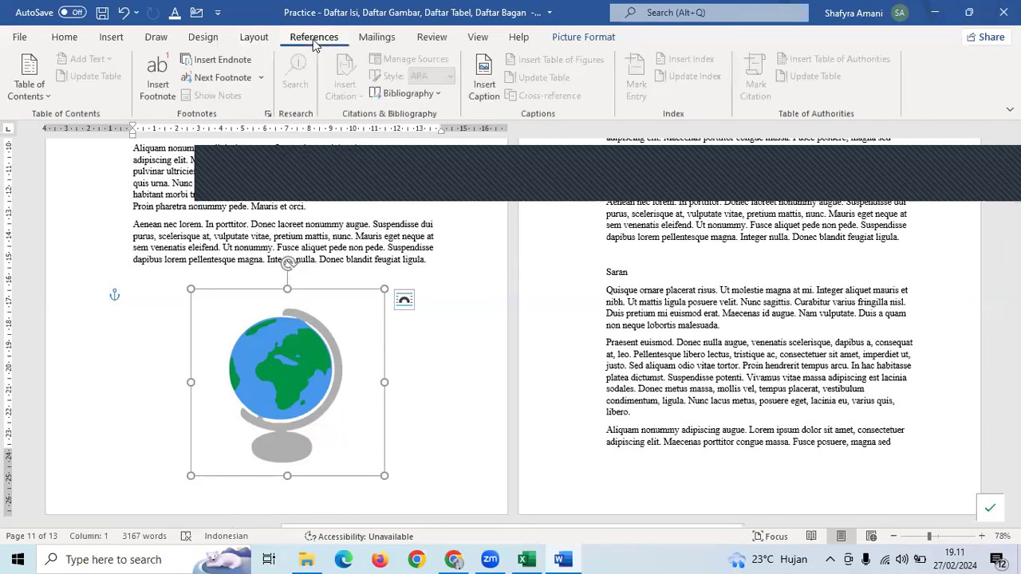
left_click(484, 76)
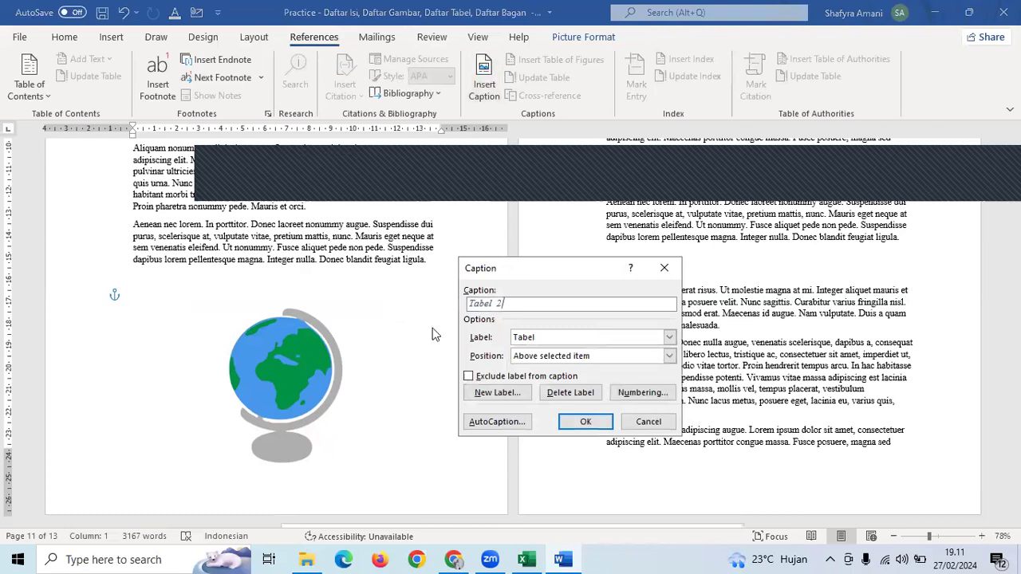
left_click(556, 343)
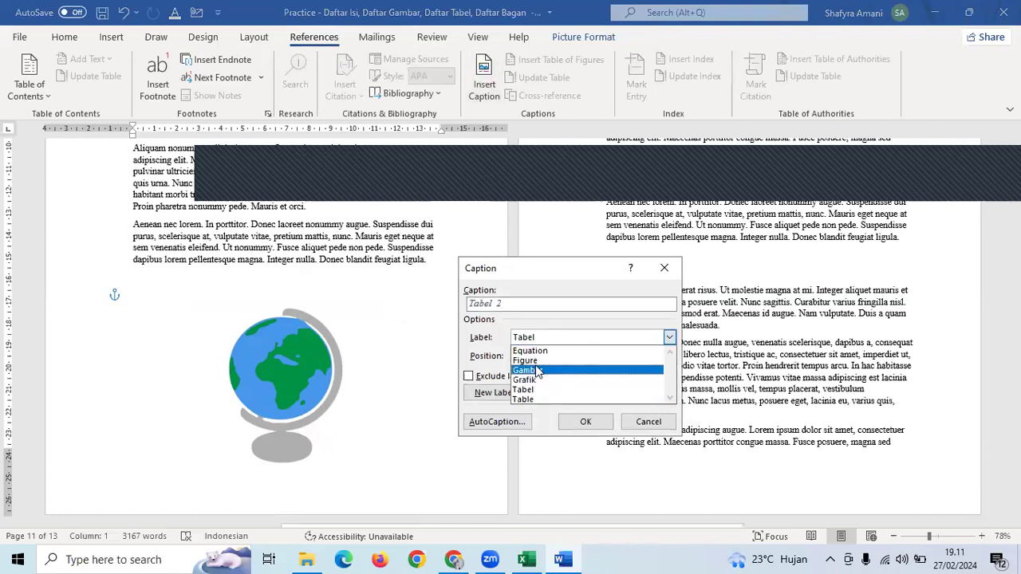
left_click(538, 370)
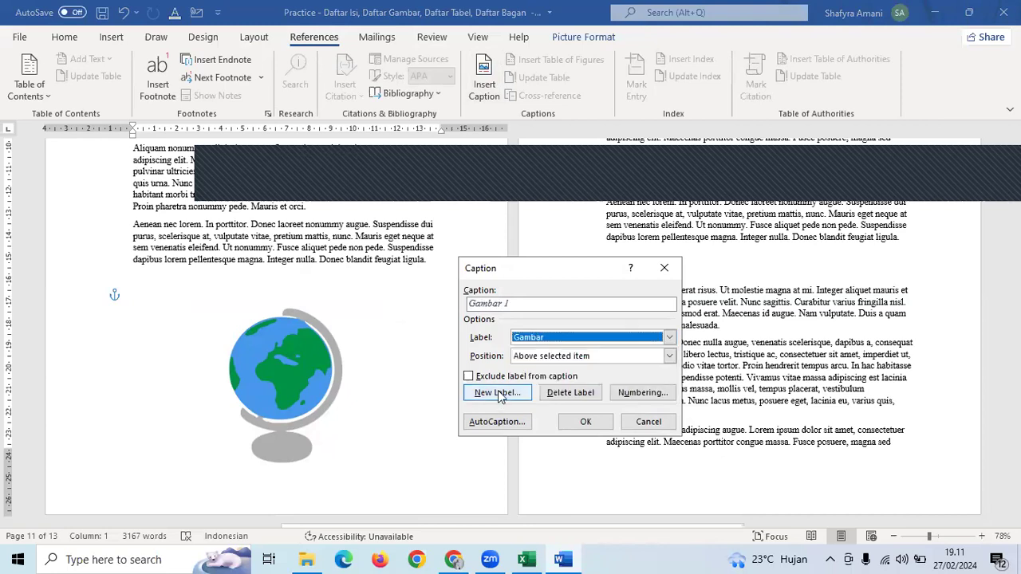
left_click(524, 310)
type(". Globe")
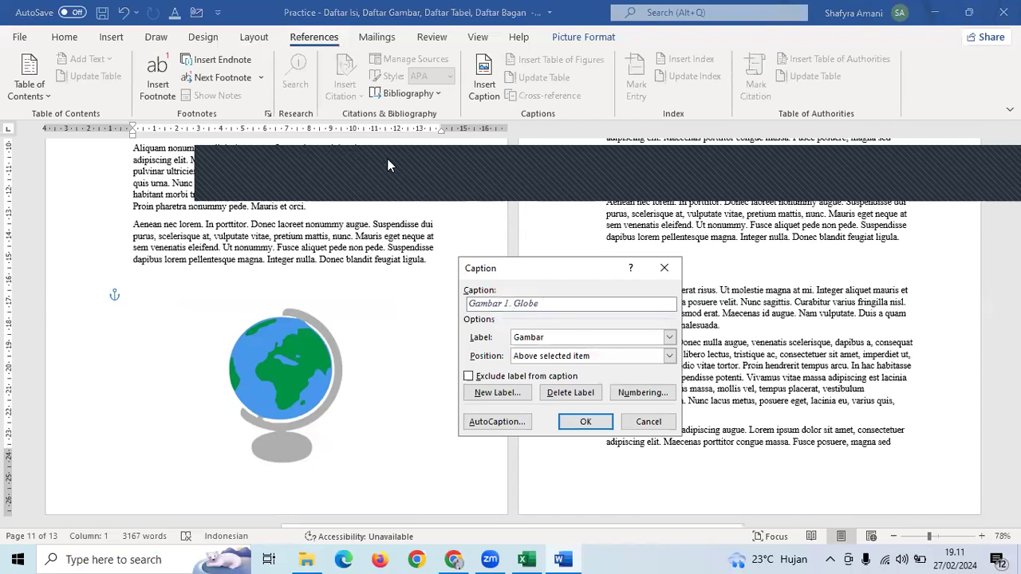
left_click(576, 356)
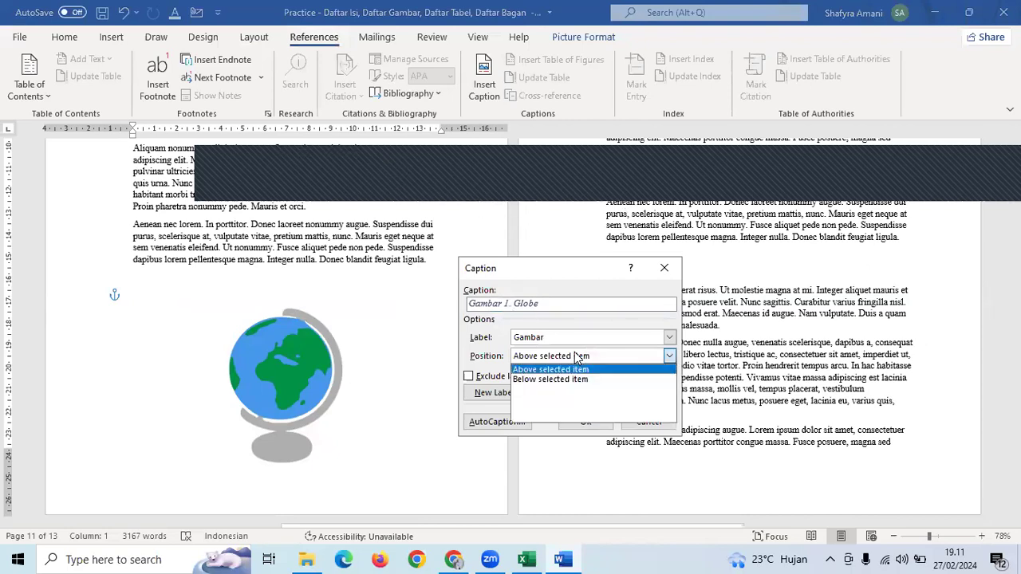
left_click(566, 380)
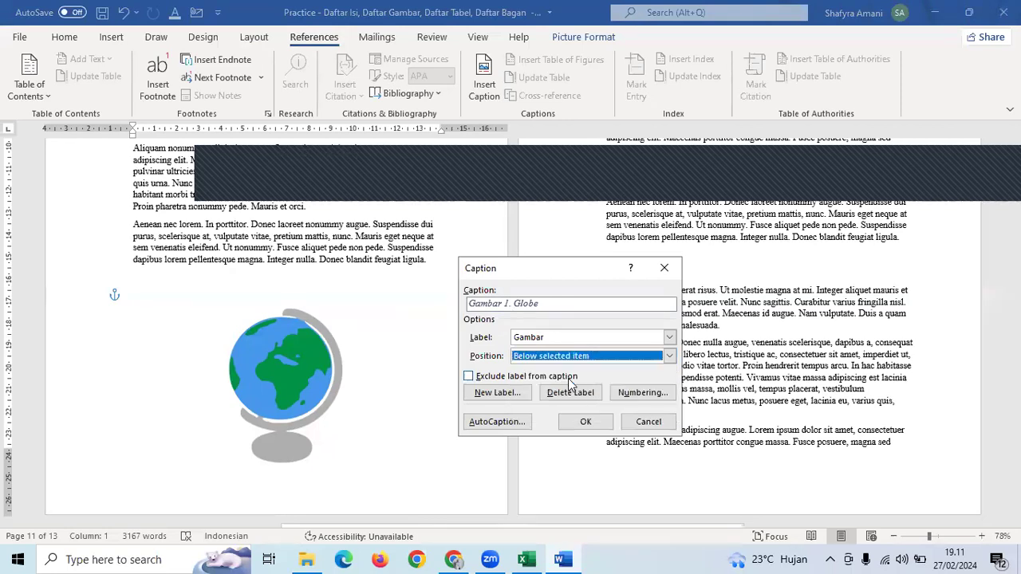
left_click(586, 422)
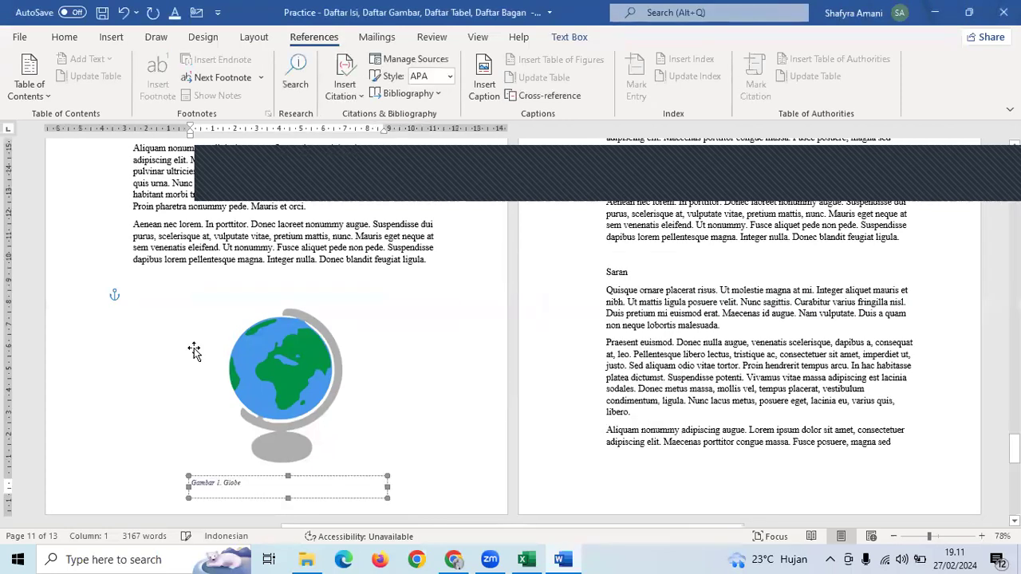
- Nudge the globe picture up and place the cursor in its caption
left_click_drag(288, 368, 291, 347)
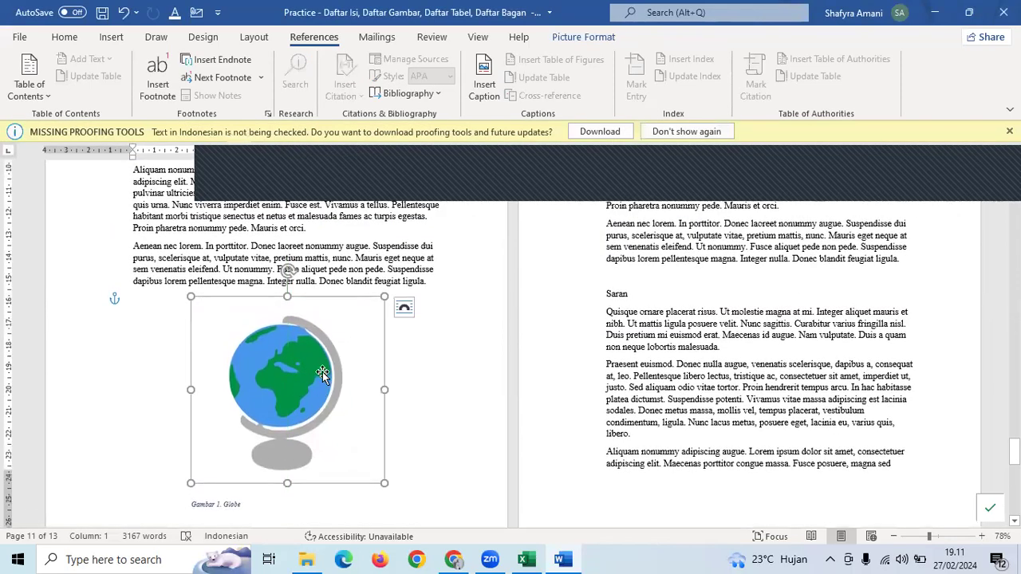
right_click(322, 373)
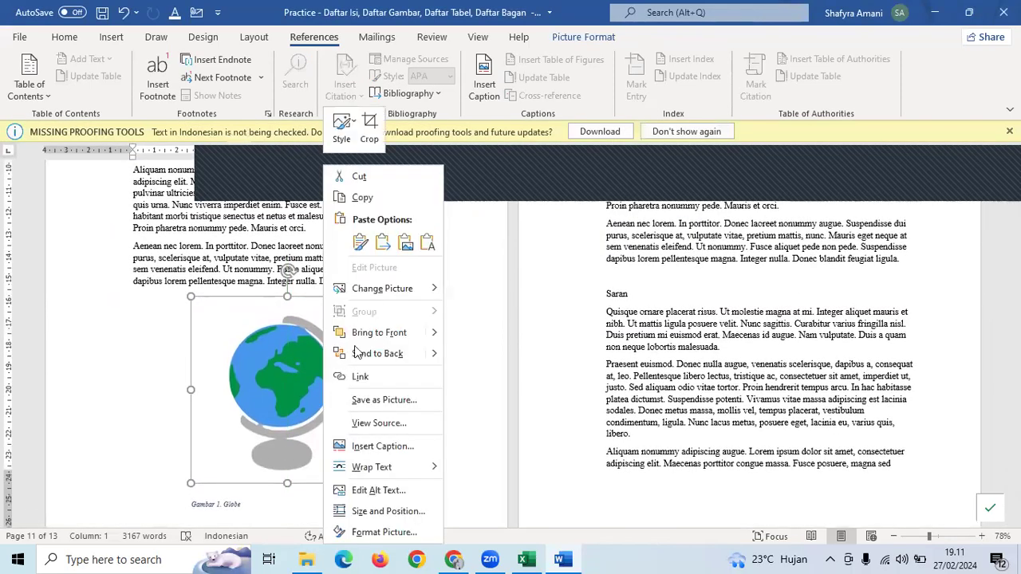
left_click(175, 342)
scroll(177, 347, "down", 3)
left_click(222, 420)
scroll(285, 420, "up", 3)
- Copy the body paragraph's formatting onto the Gambar 1. Globe caption
left_click_drag(343, 238, 294, 239)
left_click(59, 38)
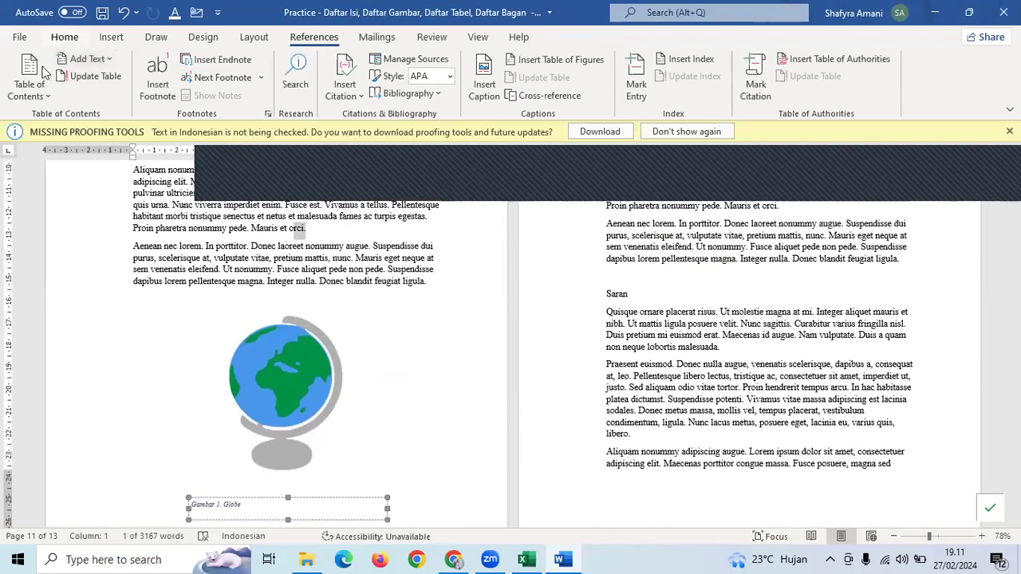
left_click(46, 94)
scroll(275, 322, "down", 3)
left_click_drag(244, 370, 174, 377)
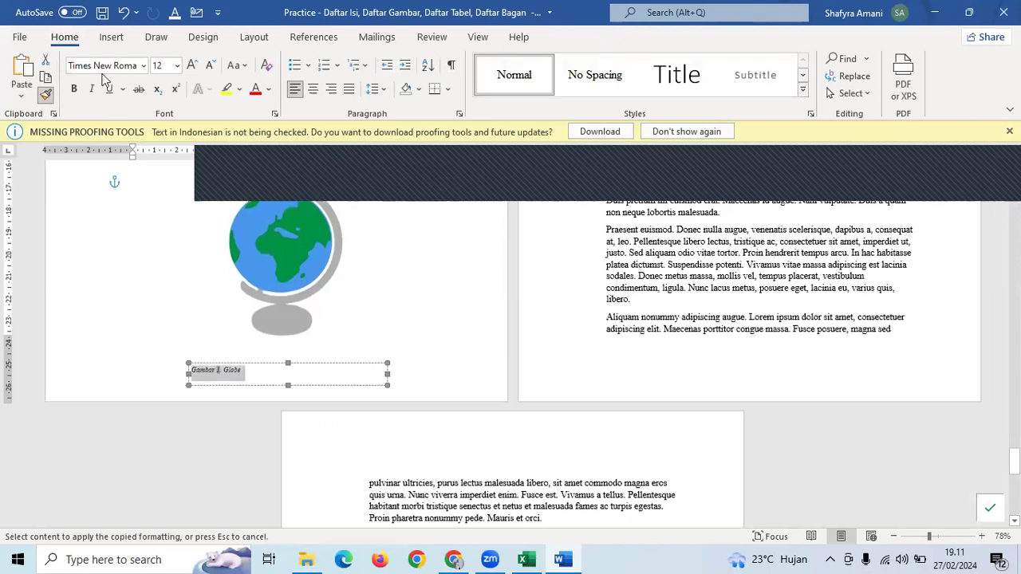
- Centre the globe caption and make it bold
left_click(312, 89)
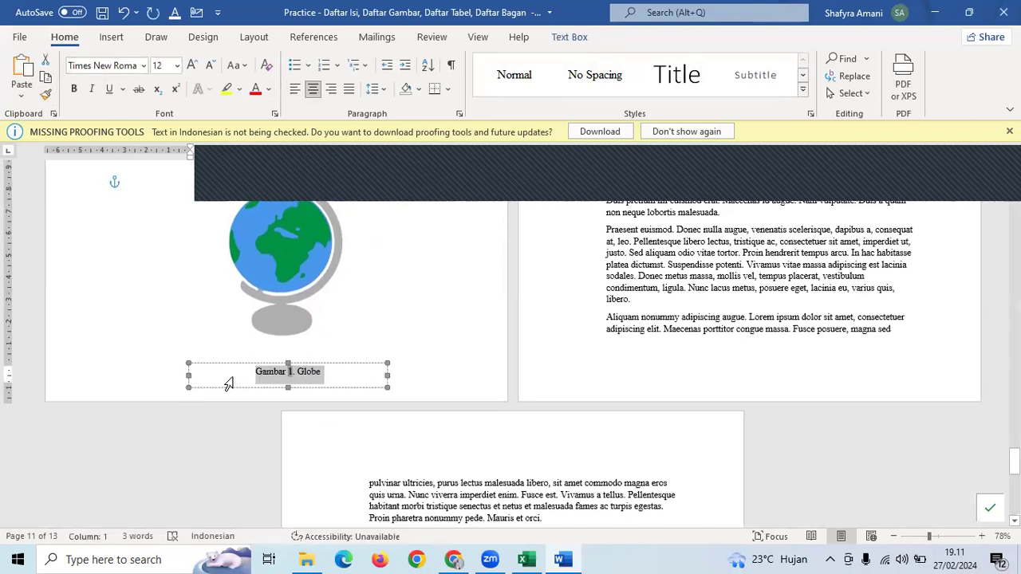
key("ctrl+b")
left_click(739, 314)
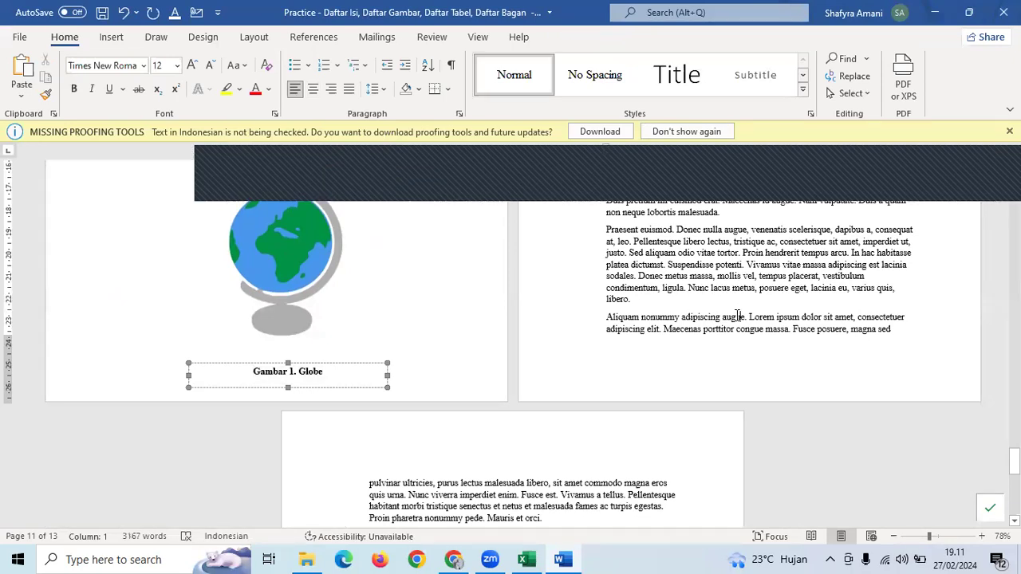
scroll(739, 313, "down", 2, "ctrl")
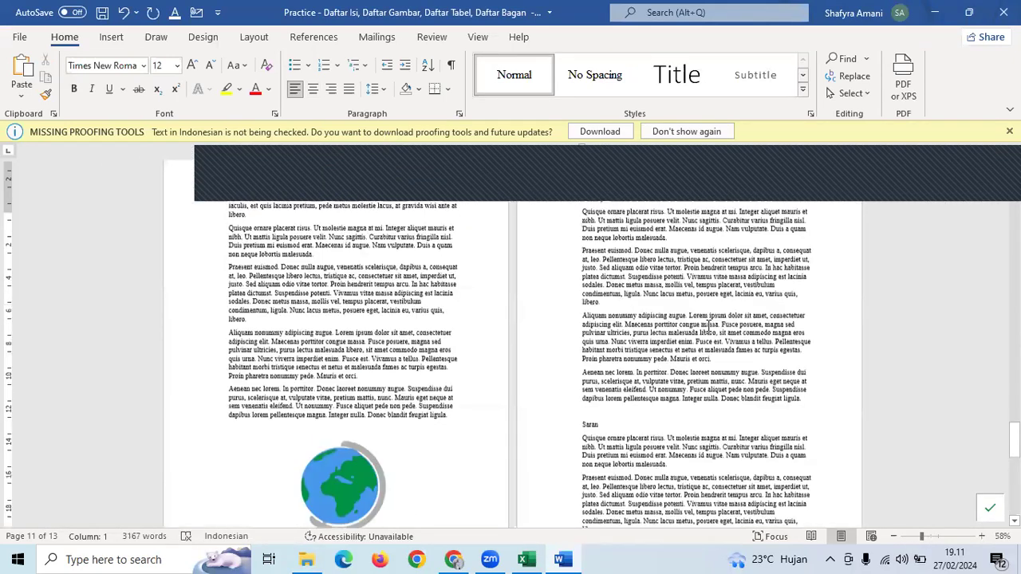
- Delete the '(insert picture)' placeholder line on page 4, leaving an empty line
scroll(708, 326, "up", 10)
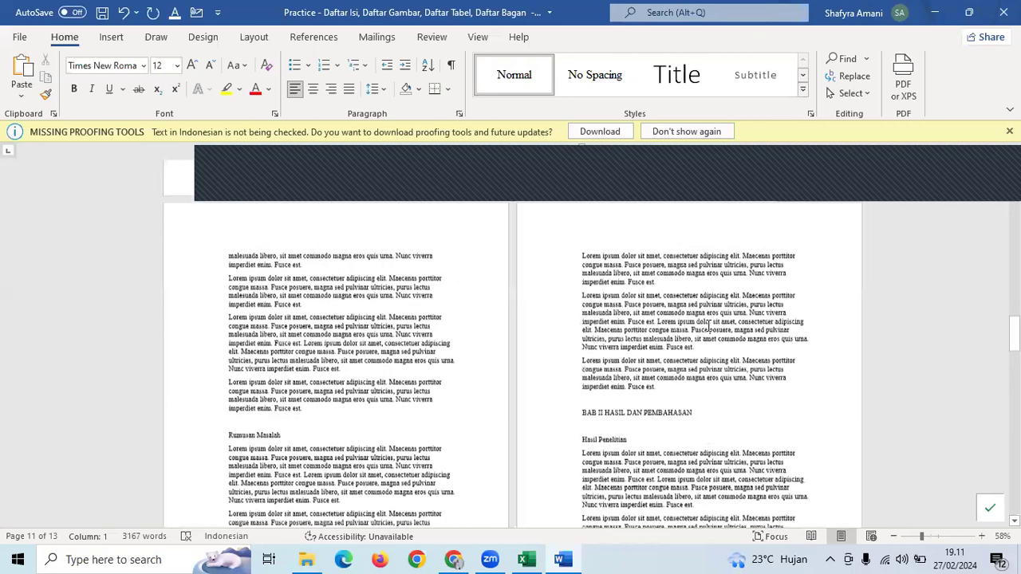
scroll(708, 325, "up", 10)
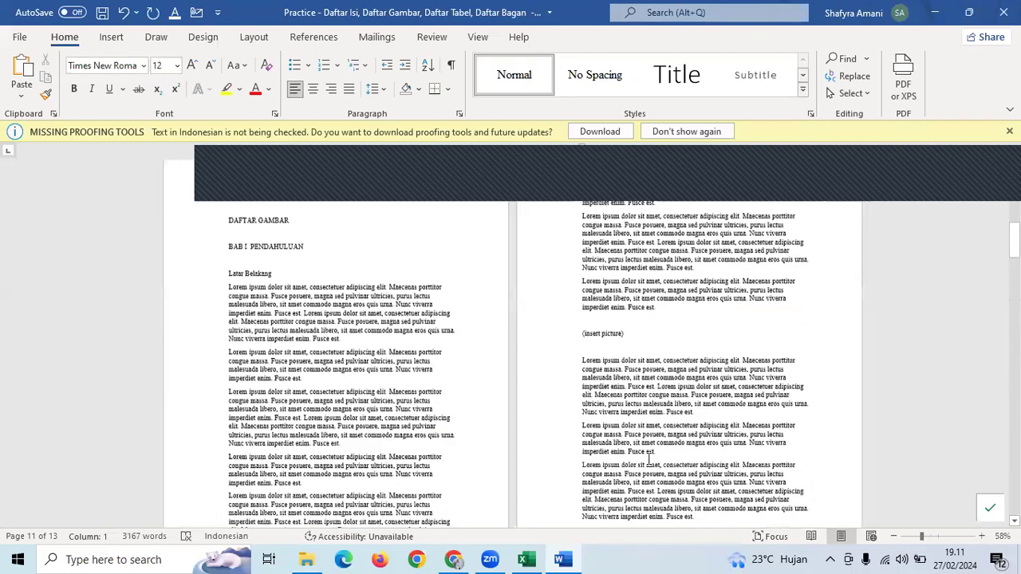
scroll(614, 462, "up", 2)
triple_click(580, 467)
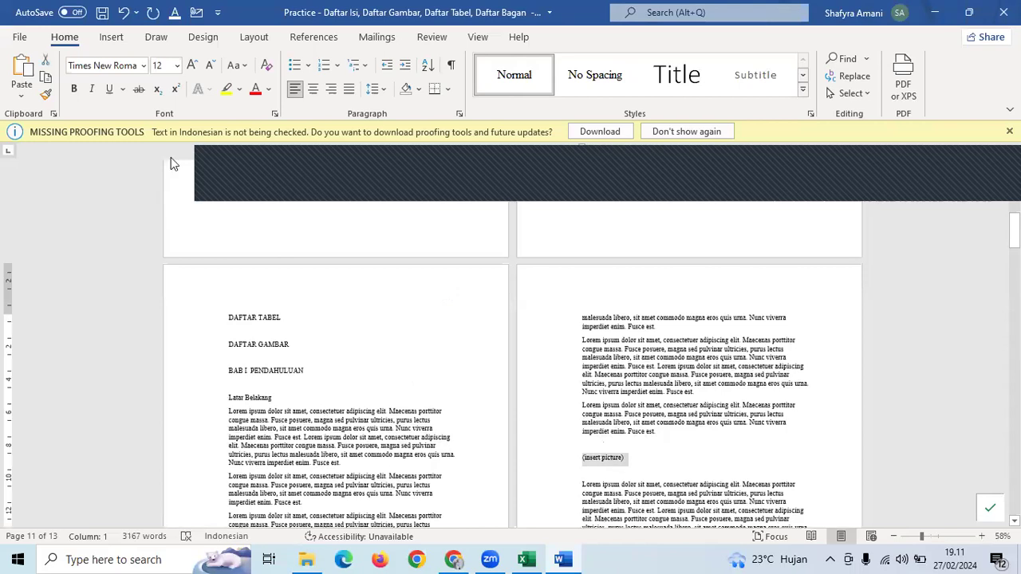
key("Delete")
left_click(111, 37)
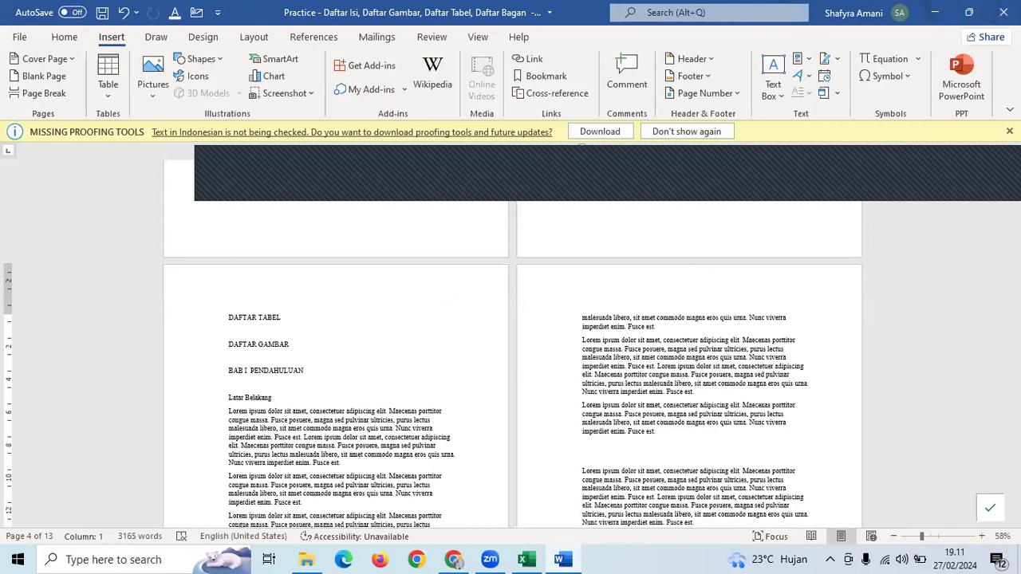
left_click(906, 62)
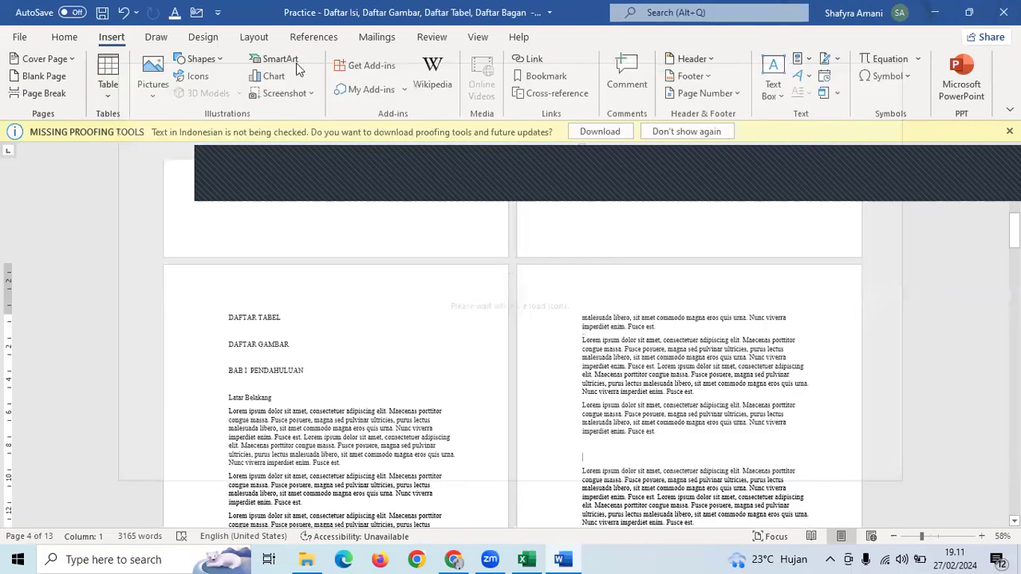
- Insert a Basic Process SmartArt diagram with three empty [Text] boxes into the empty line
left_click(293, 61)
left_click(441, 254)
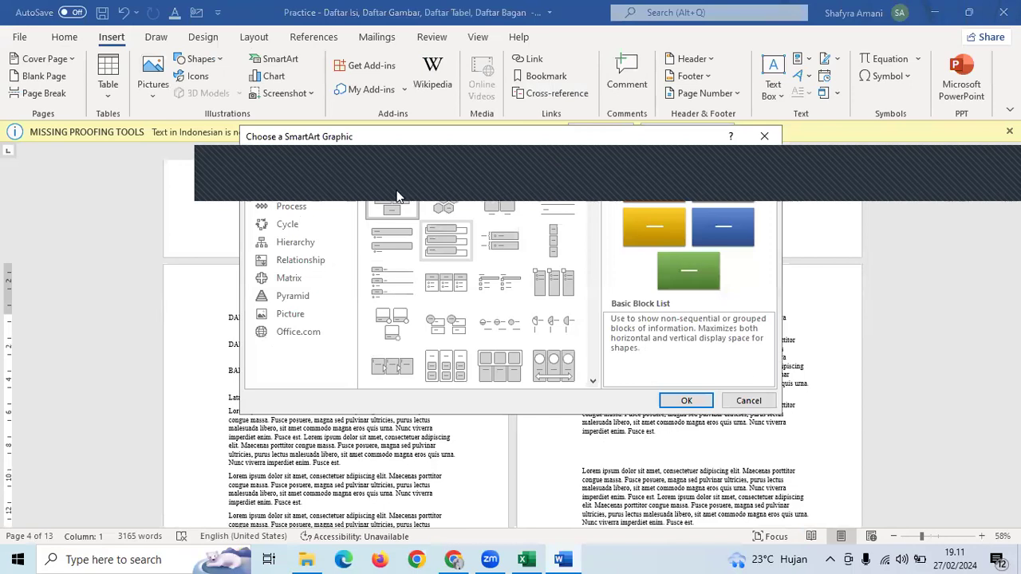
left_click(296, 207)
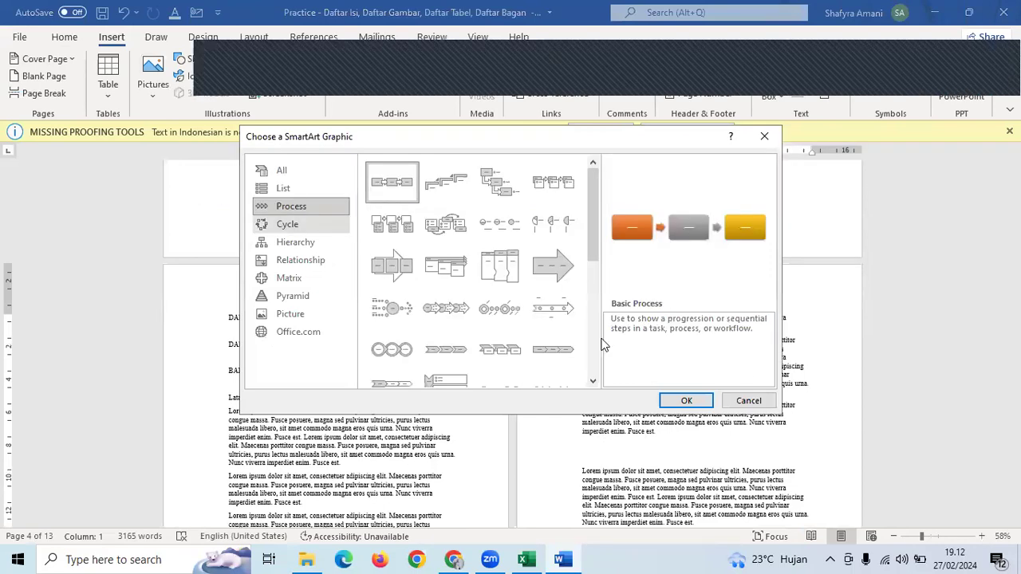
left_click(290, 210)
left_click(690, 399)
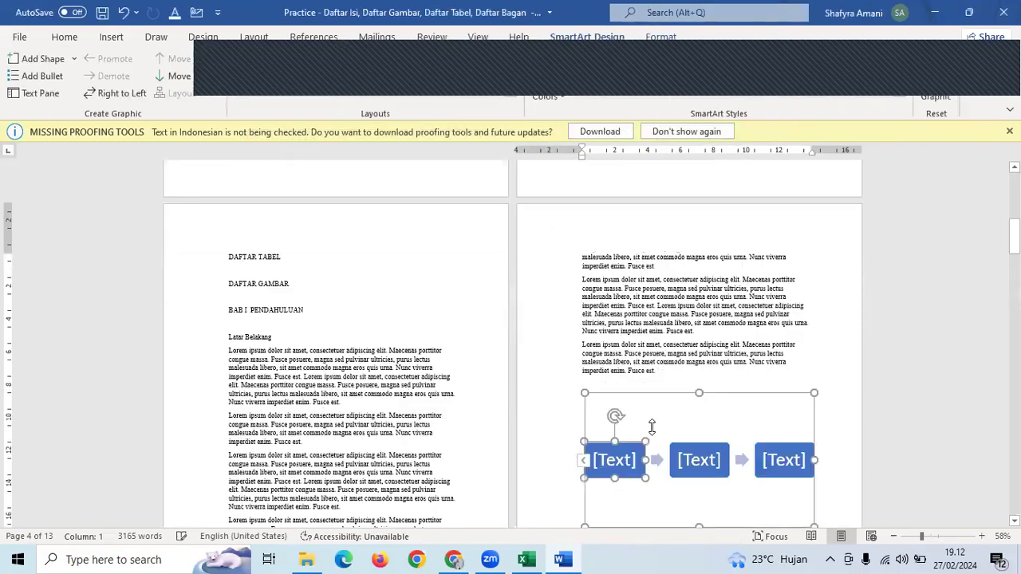
- Type Formulasi, Implementasi and Evaluasi into the three process boxes, then select the diagram
scroll(618, 403, "down", 1)
left_click(618, 403)
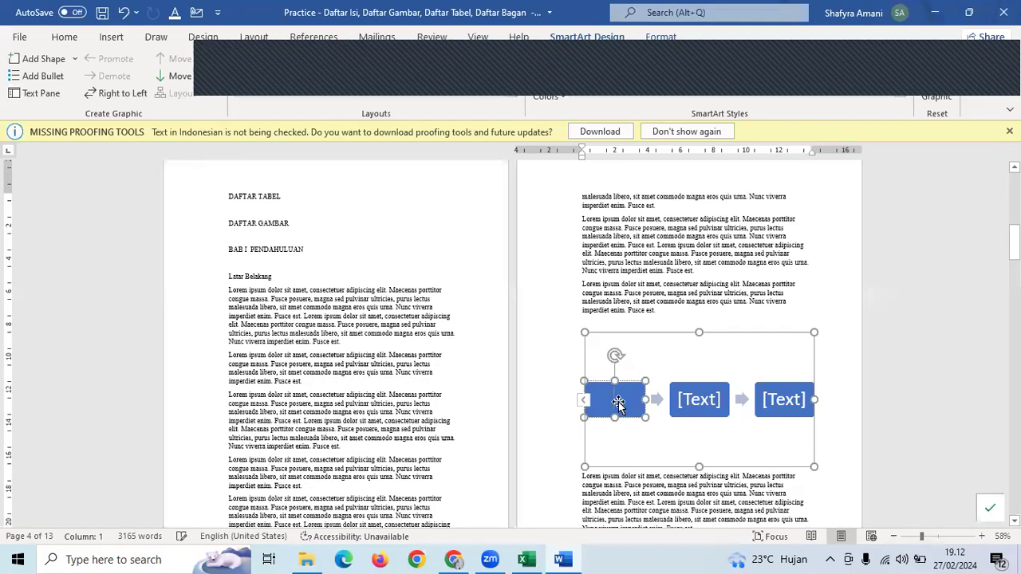
type("Formulas")
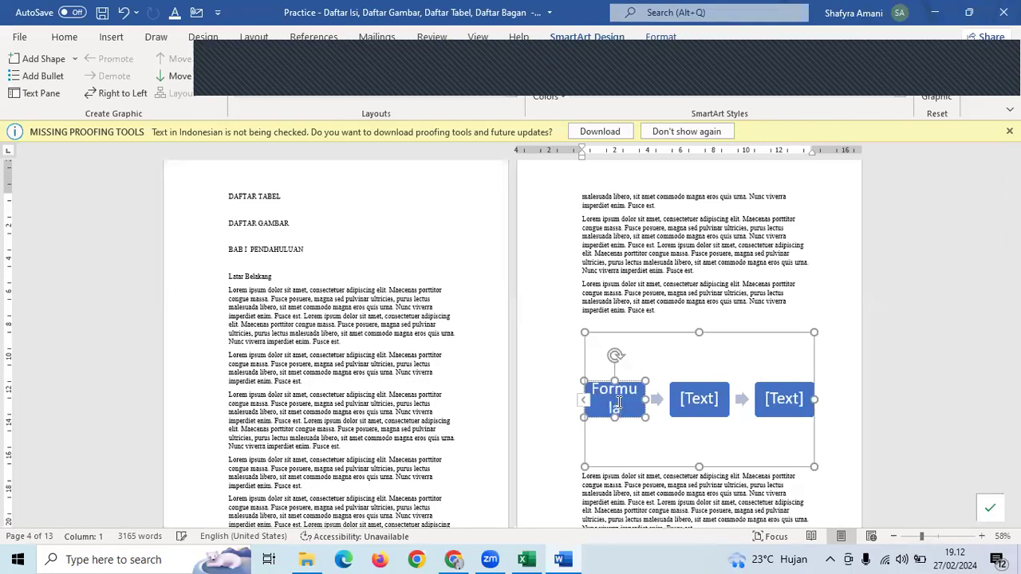
type("i")
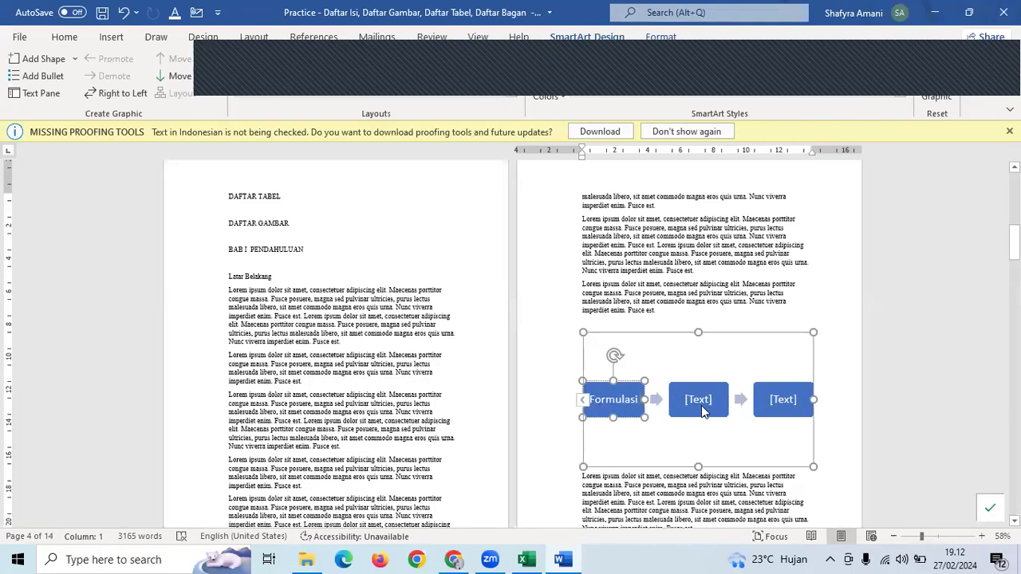
left_click(700, 403)
type("IMplemen")
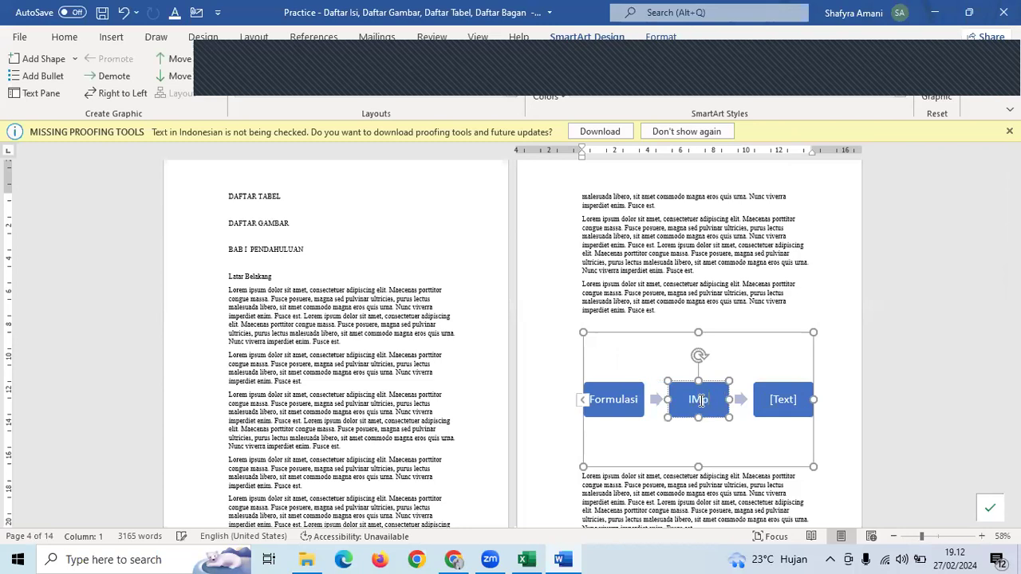
key("BackSpace")
key("BackSpace")
key("BackSpace")
key("BackSpace")
key("BackSpace")
key("BackSpace")
key("BackSpace")
type("mplementasi")
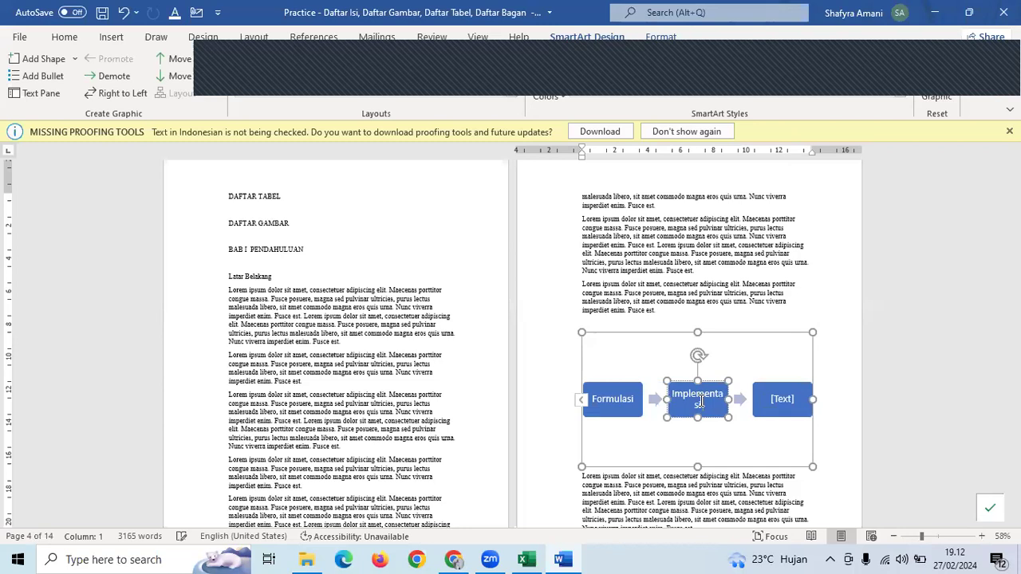
left_click(790, 398)
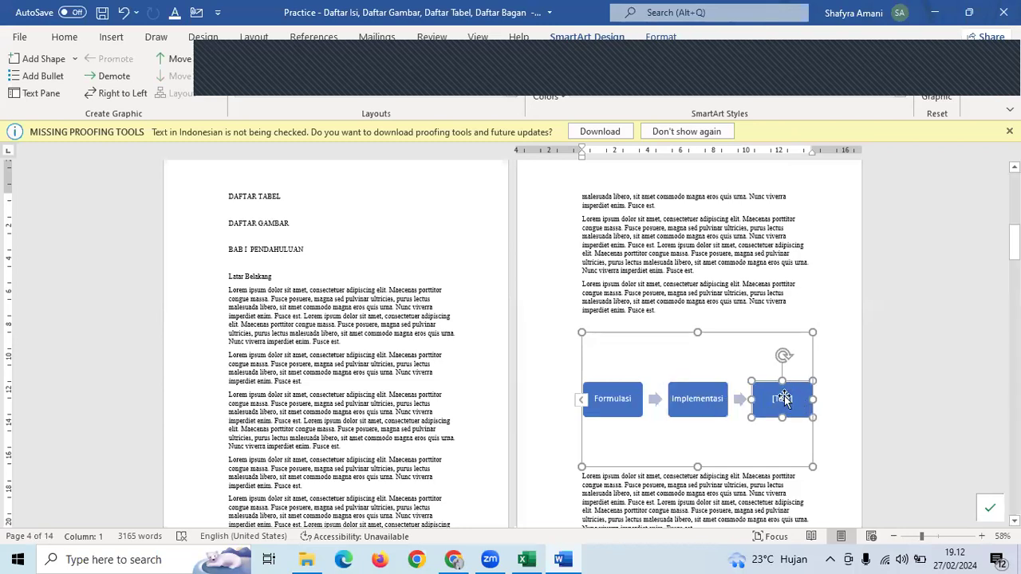
type("Evaluasi")
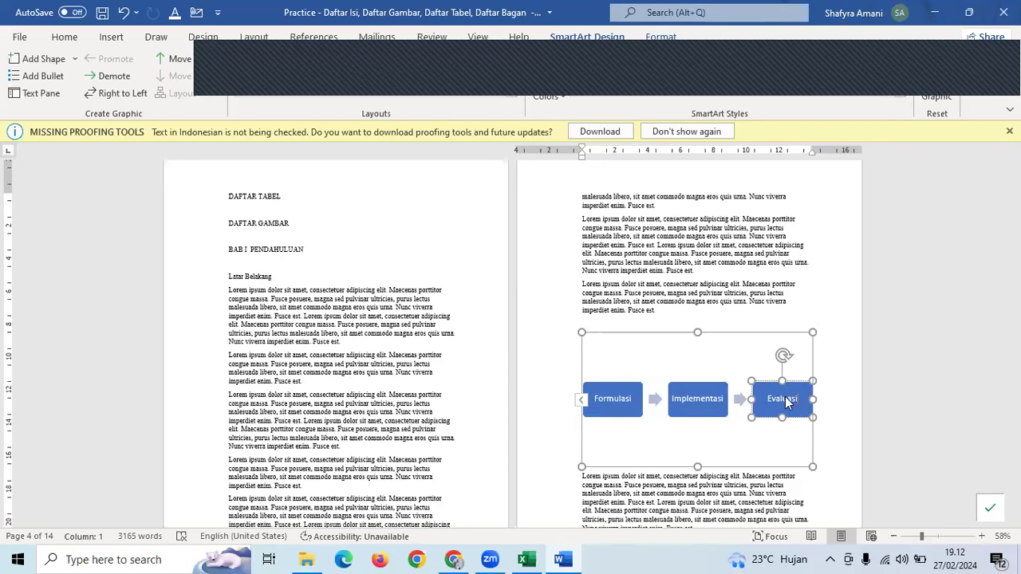
scroll(785, 396, "up", 2, "ctrl")
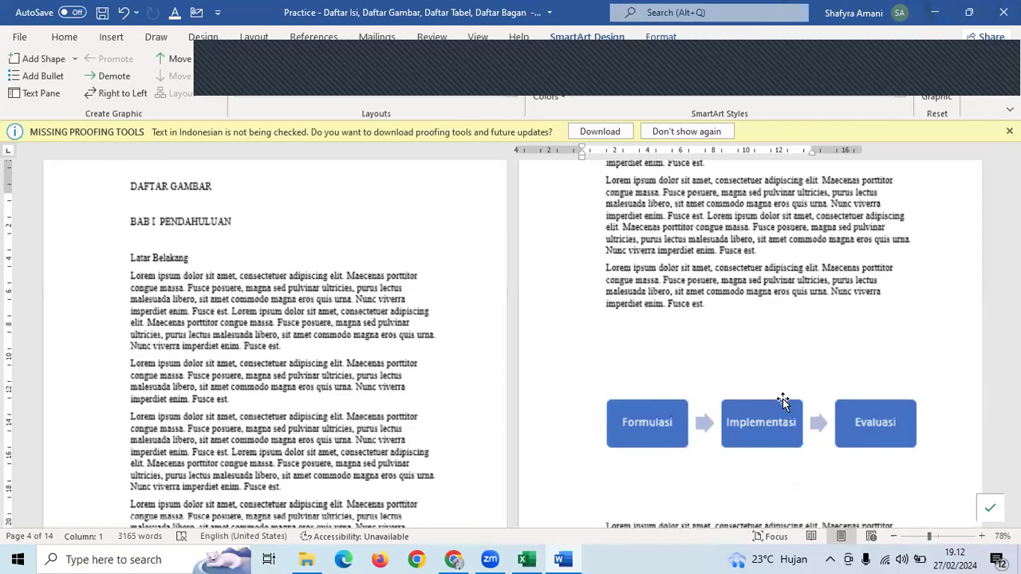
left_click(705, 390)
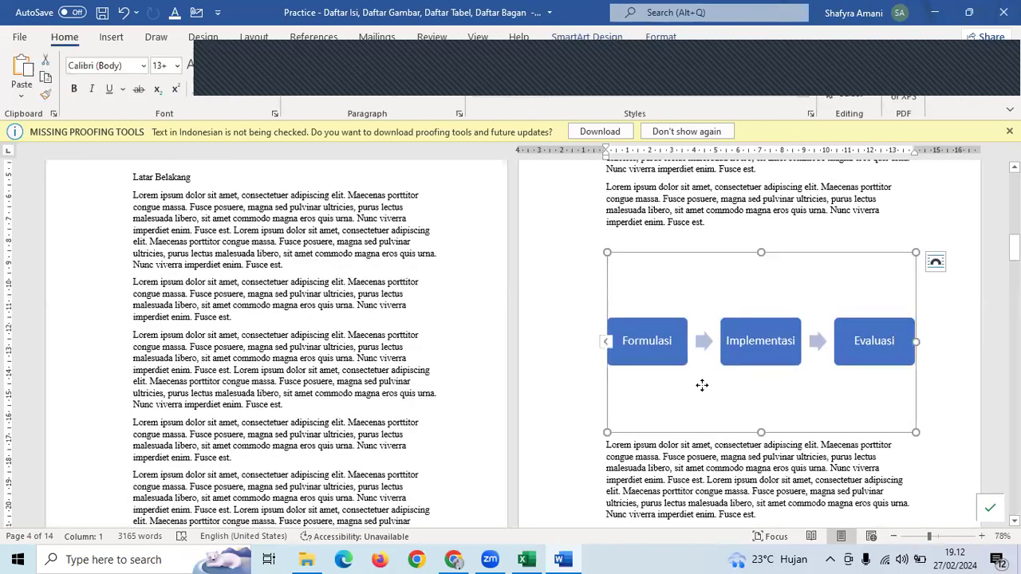
right_click(704, 391)
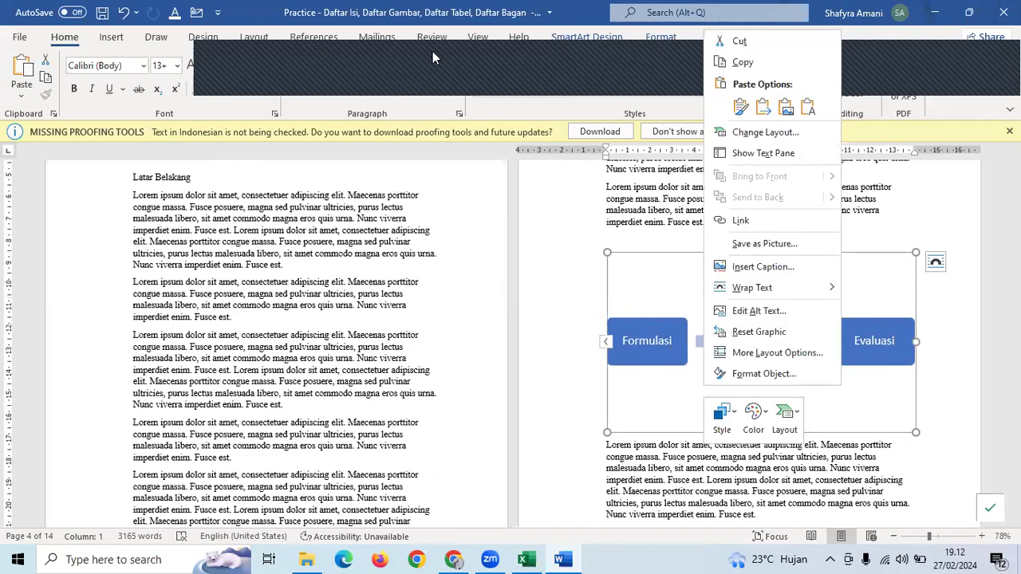
- Add the caption 'Bagan 1. Proses Kebijakan Publik' above the diagram using a new Bagan label
left_click(313, 36)
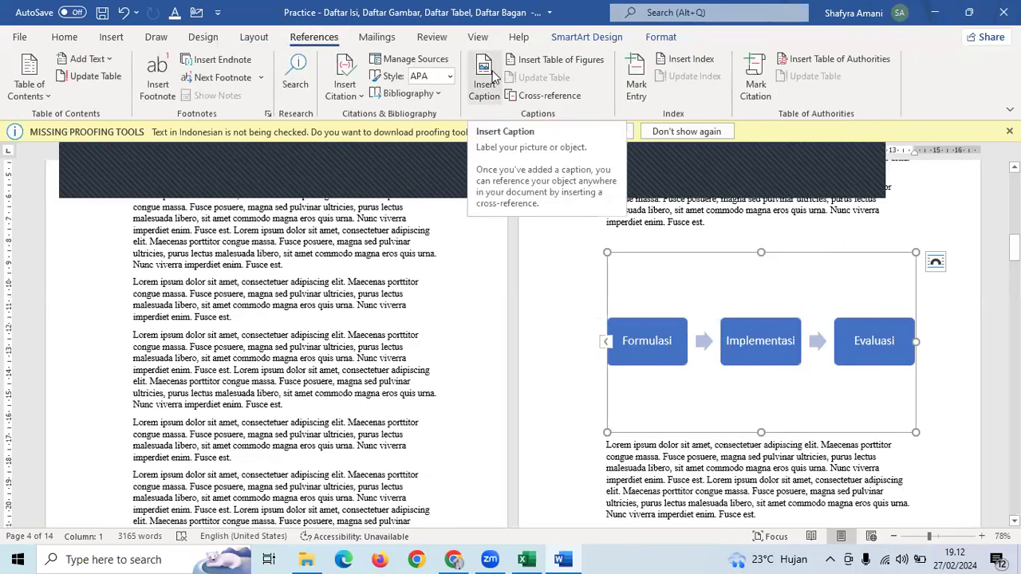
left_click(487, 79)
left_click(568, 337)
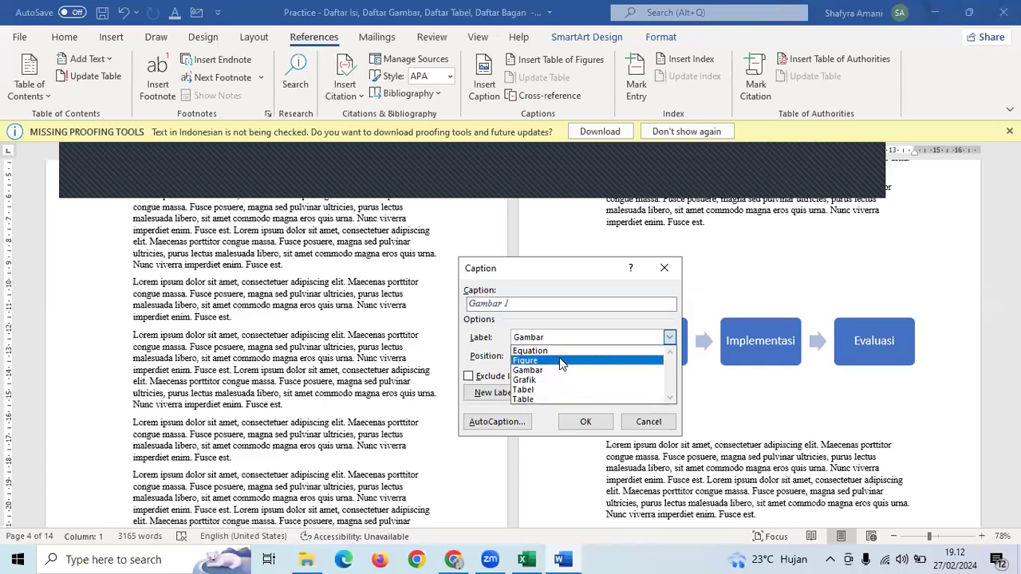
left_click(560, 335)
left_click(496, 392)
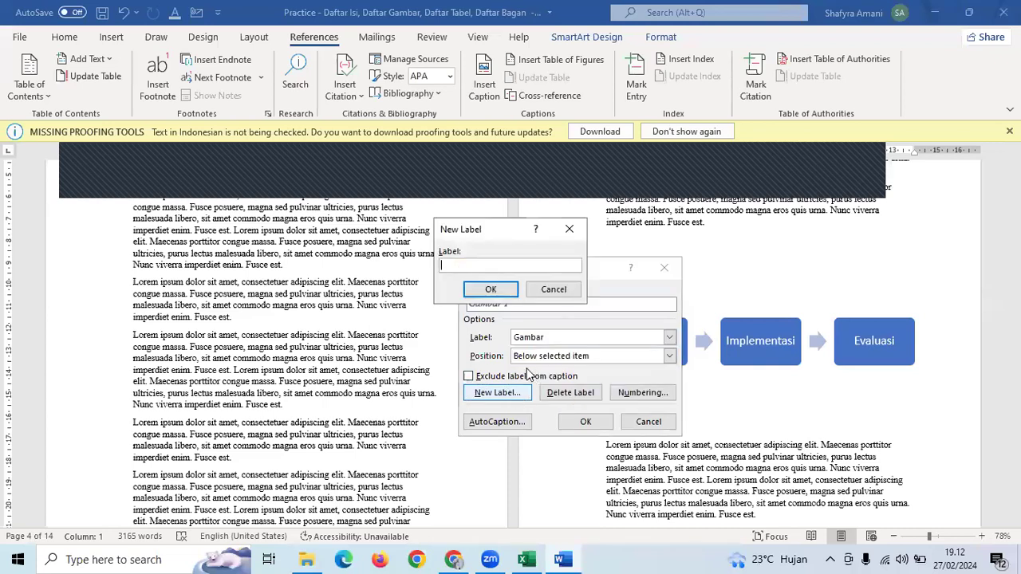
type("Bagan")
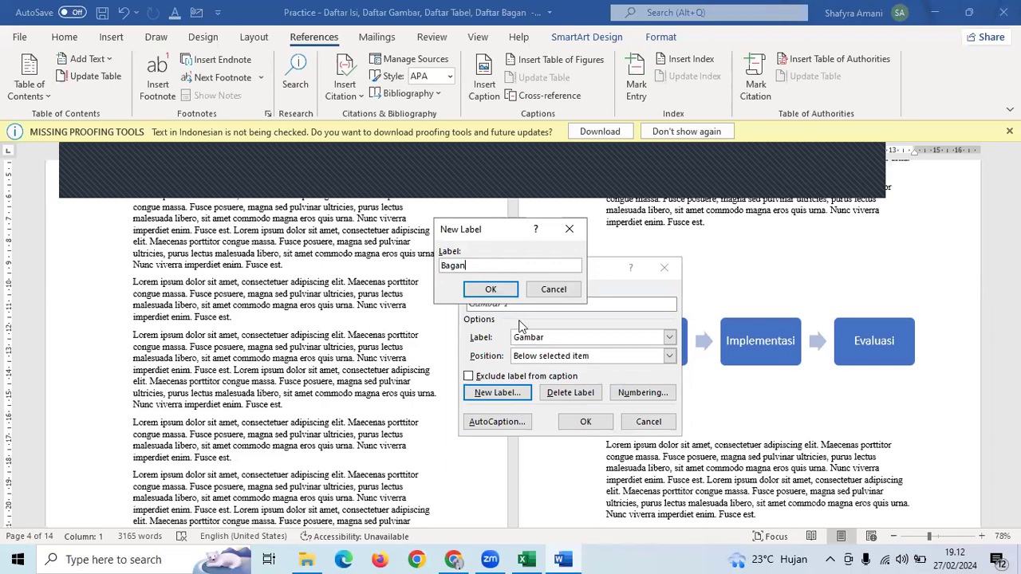
key("Return")
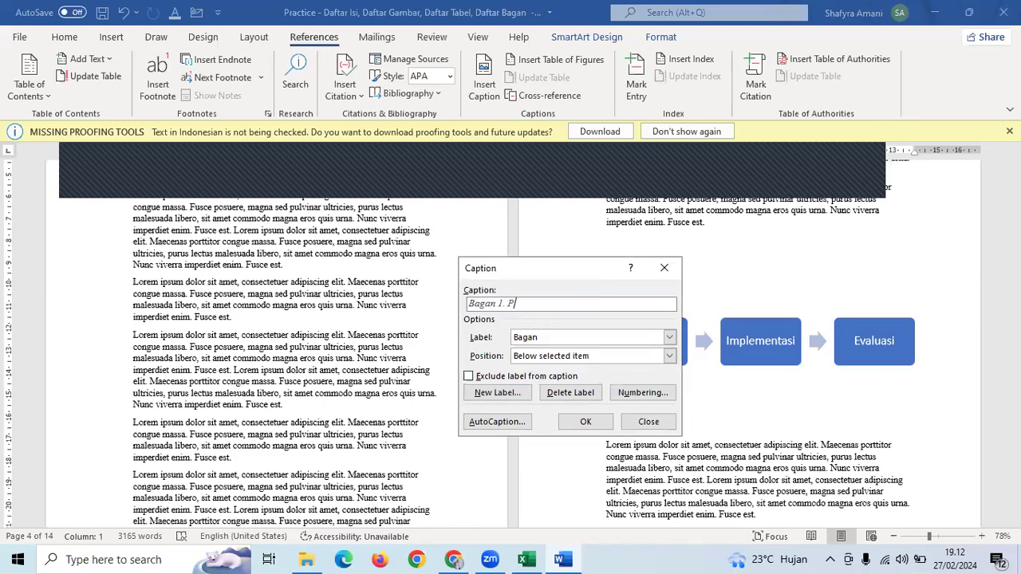
type(". Proses Kebijakan Publik")
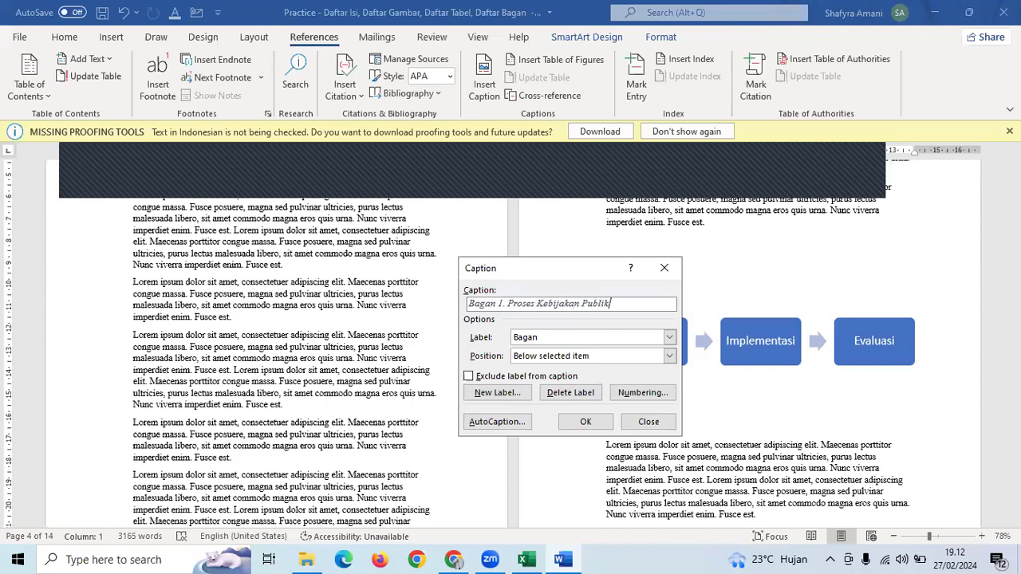
left_click(570, 357)
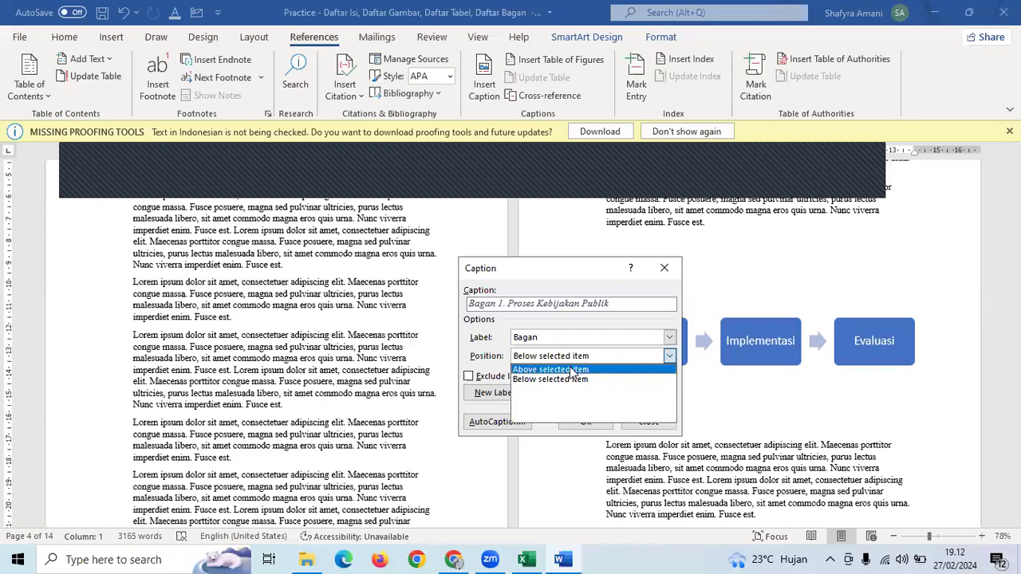
left_click(568, 369)
left_click(603, 425)
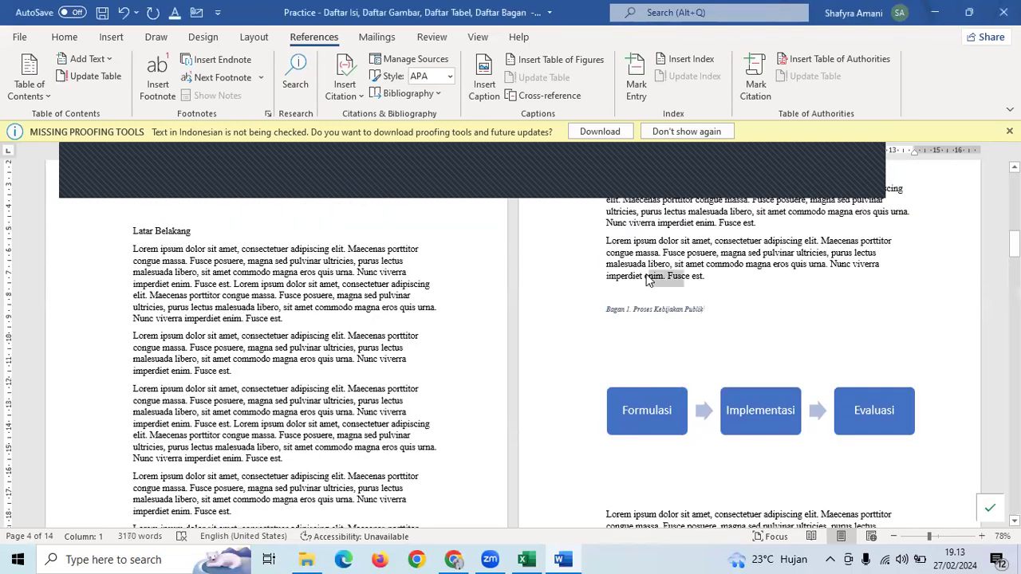
- Copy the body text's formatting onto the Bagan caption with Format Painter
left_click(64, 37)
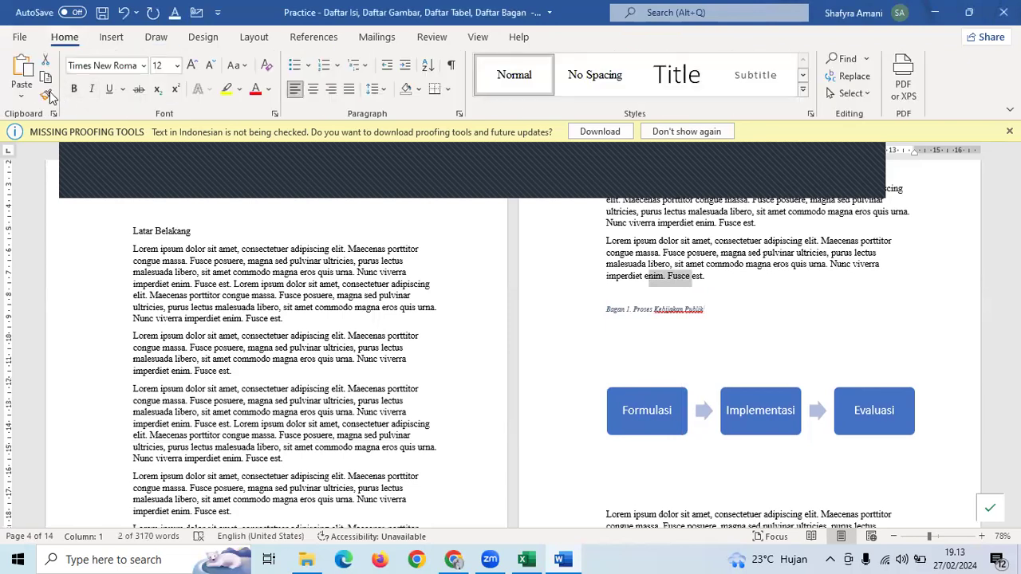
left_click(45, 94)
mouse_move(705, 311)
left_mouse_down()
mouse_move(581, 312)
mouse_move(599, 303)
left_mouse_up()
left_click(318, 92)
left_click(379, 408)
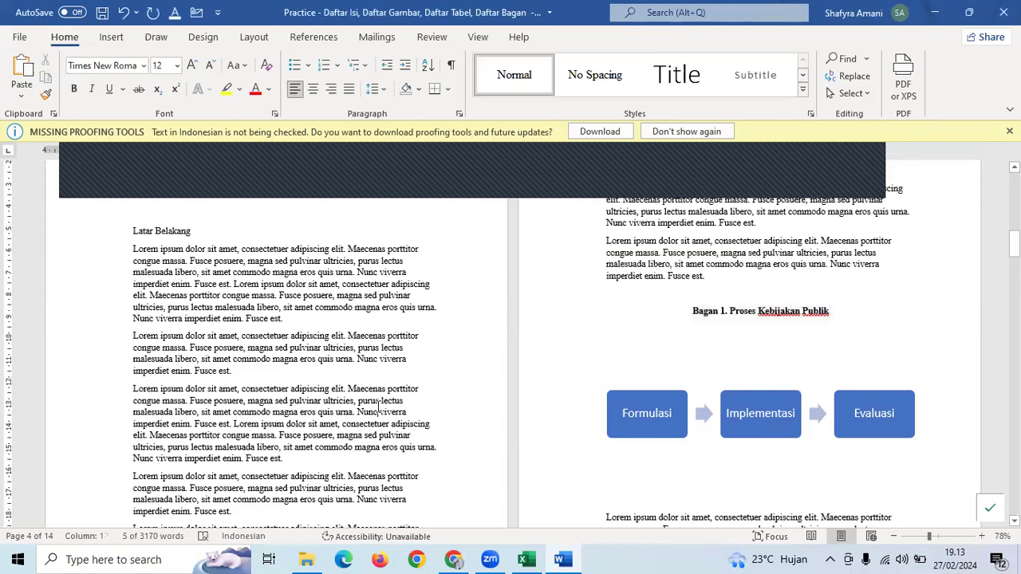
scroll(380, 409, "up", 10)
scroll(378, 406, "down", 2)
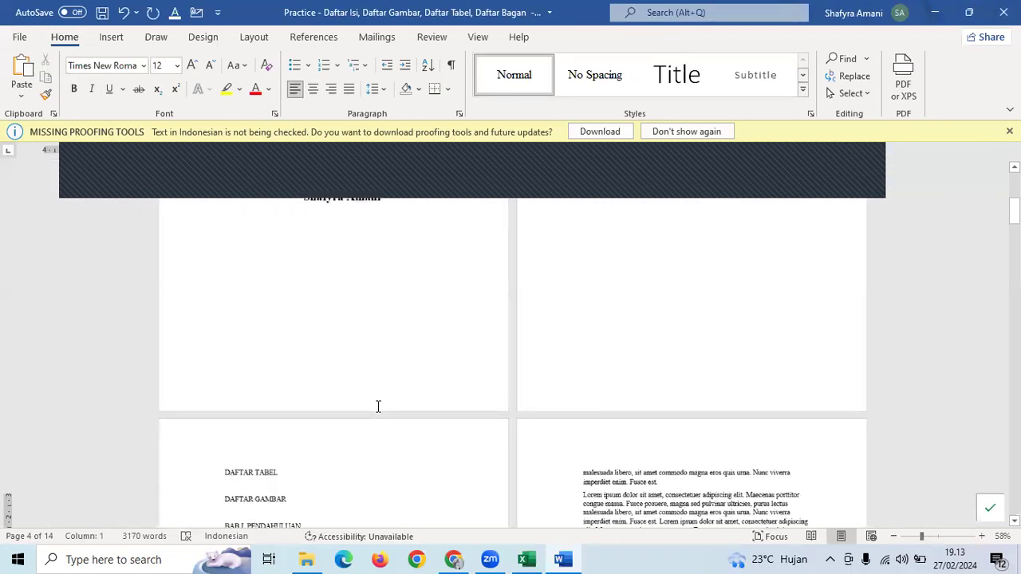
scroll(378, 406, "up", 3)
scroll(378, 407, "down", 3)
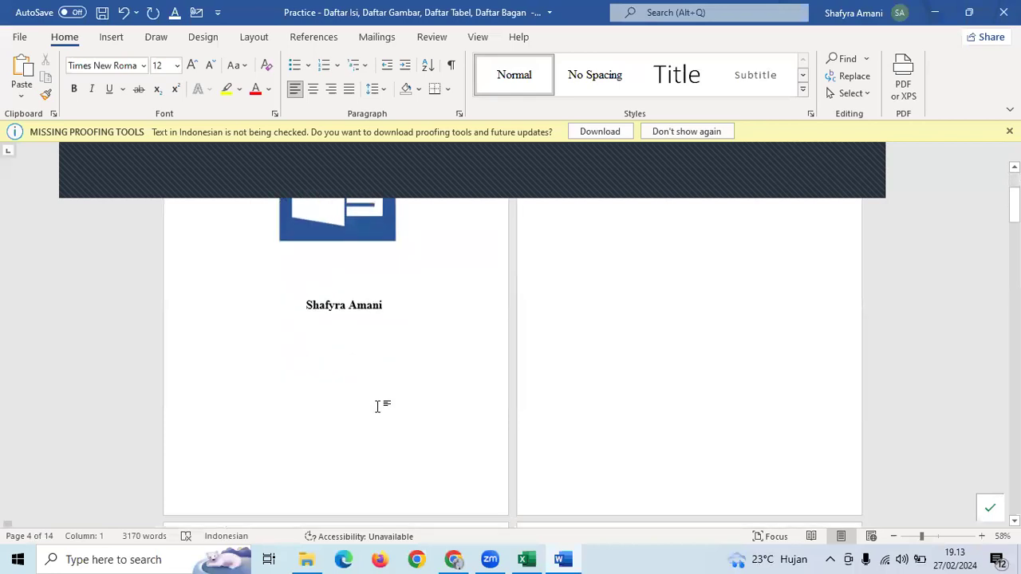
left_click(376, 480)
scroll(597, 454, "up", 3)
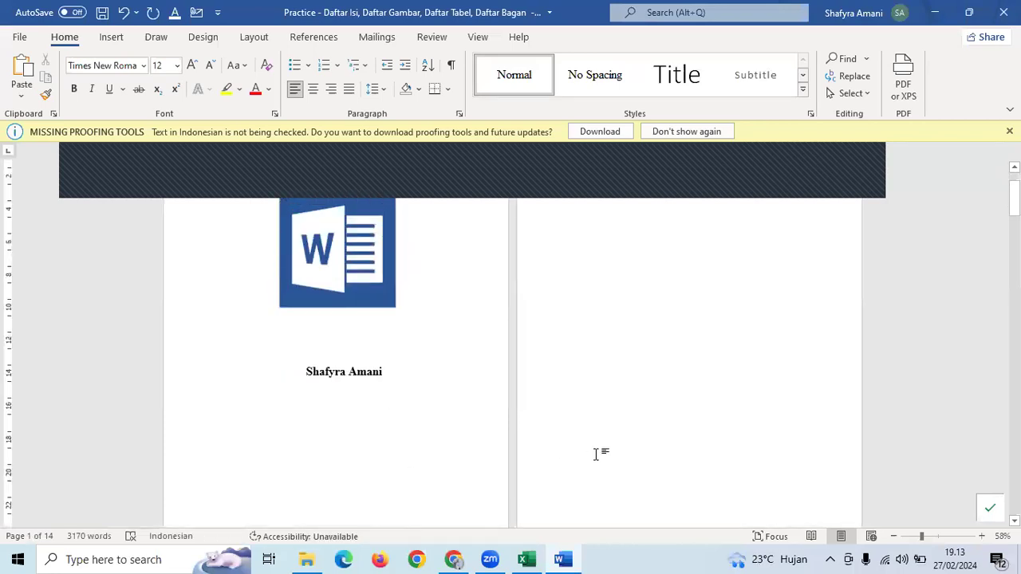
scroll(595, 453, "down", 20)
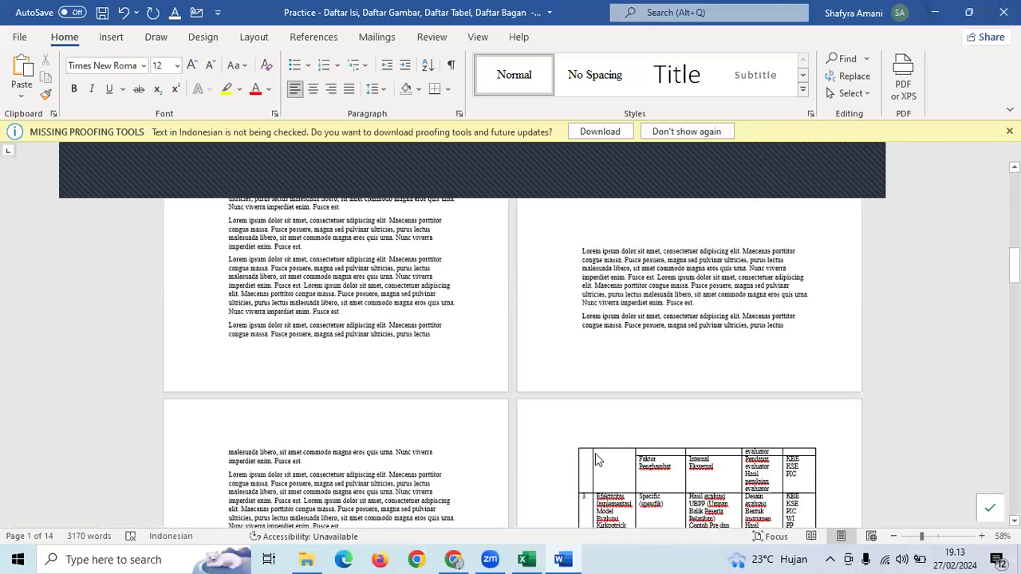
scroll(595, 453, "up", 7)
scroll(595, 454, "up", 13)
scroll(590, 453, "down", 2)
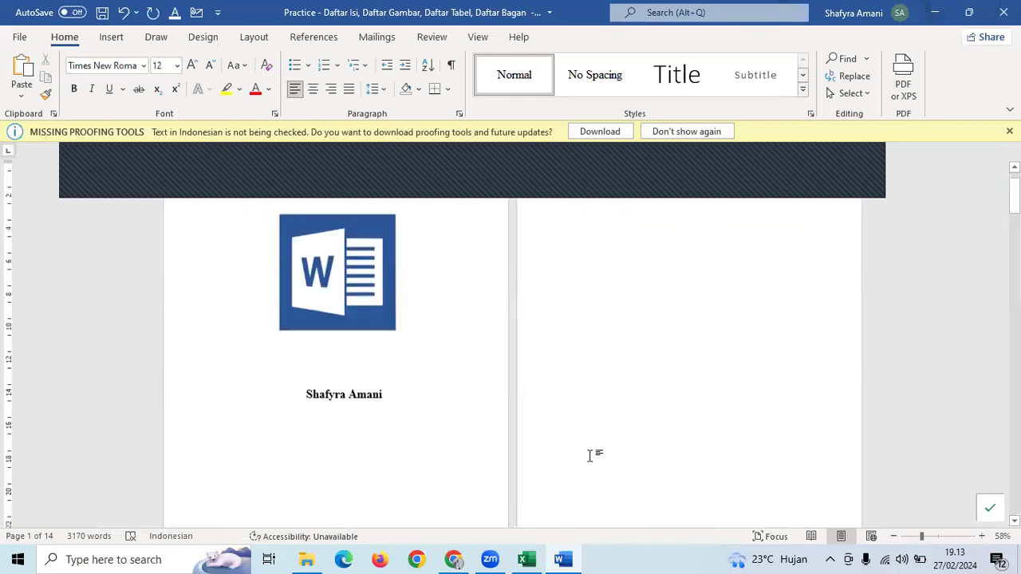
left_click(111, 37)
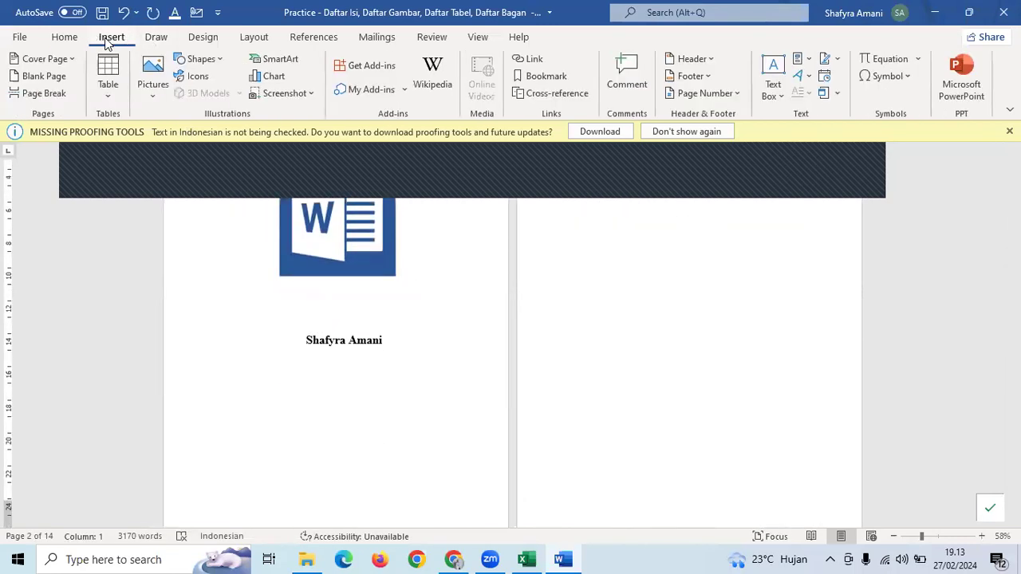
- Add Plain Number 3 page numbers at the bottom right of every page
left_click(703, 94)
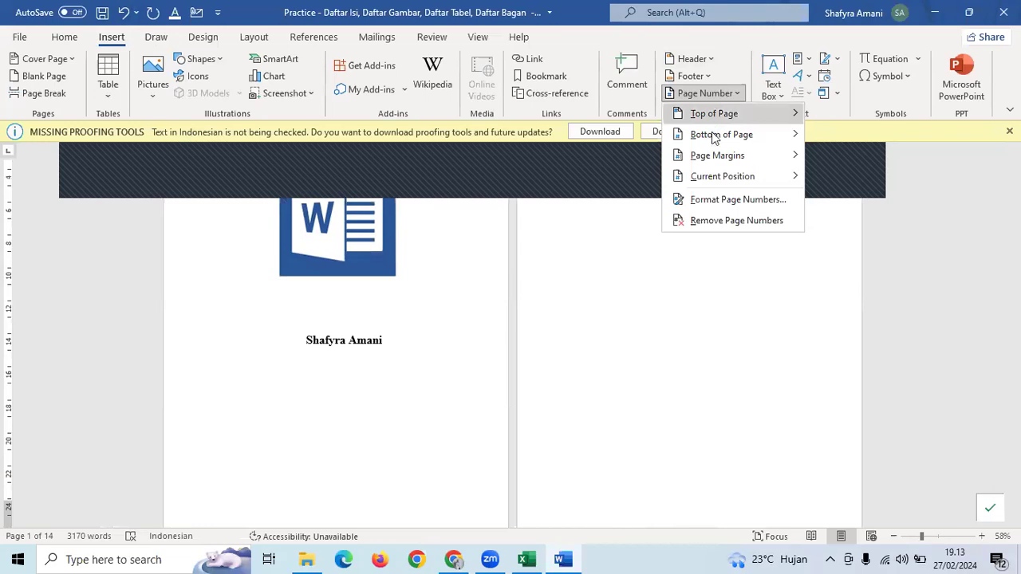
mouse_move(715, 138)
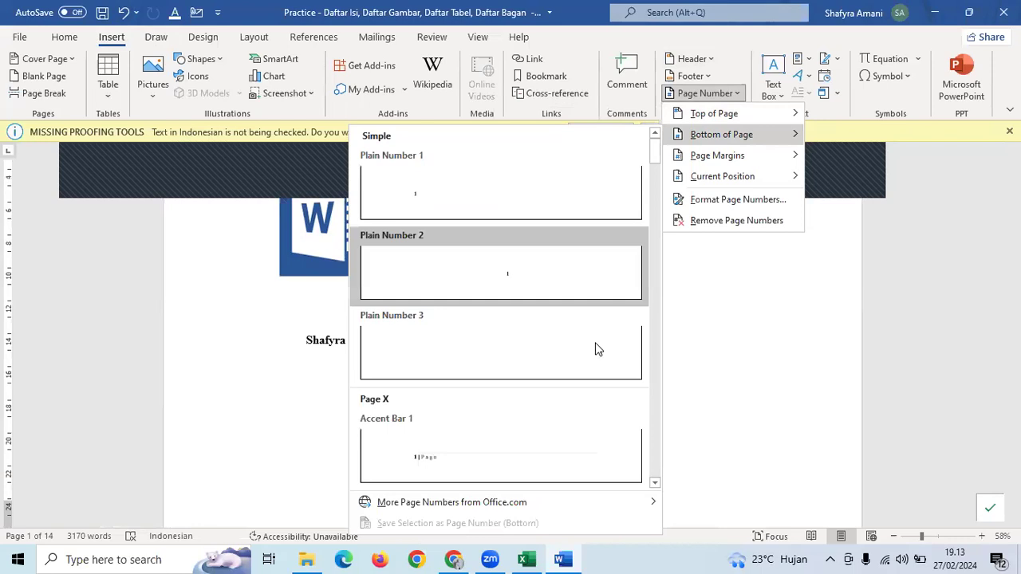
left_click(585, 358)
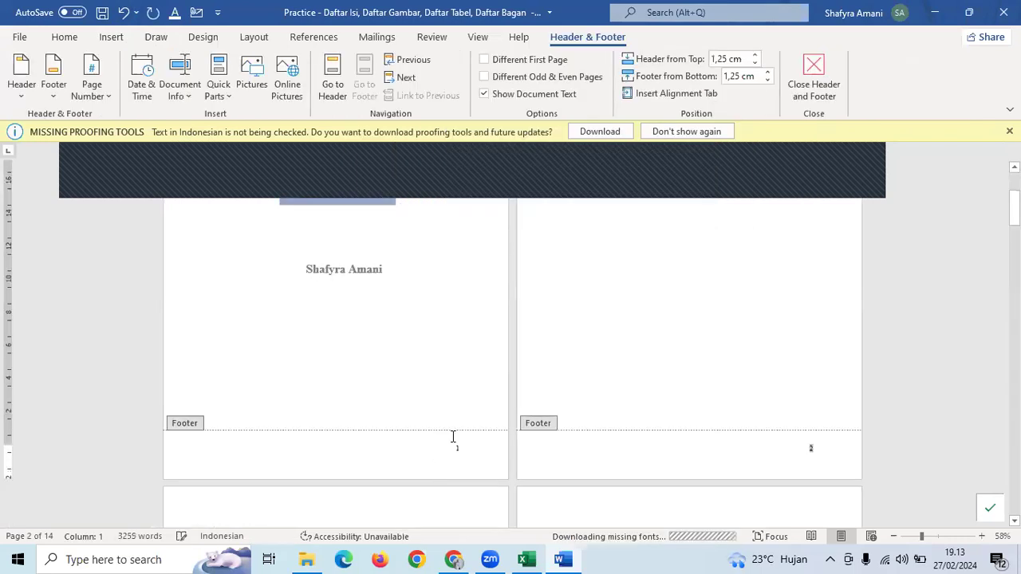
scroll(463, 404, "down", 2)
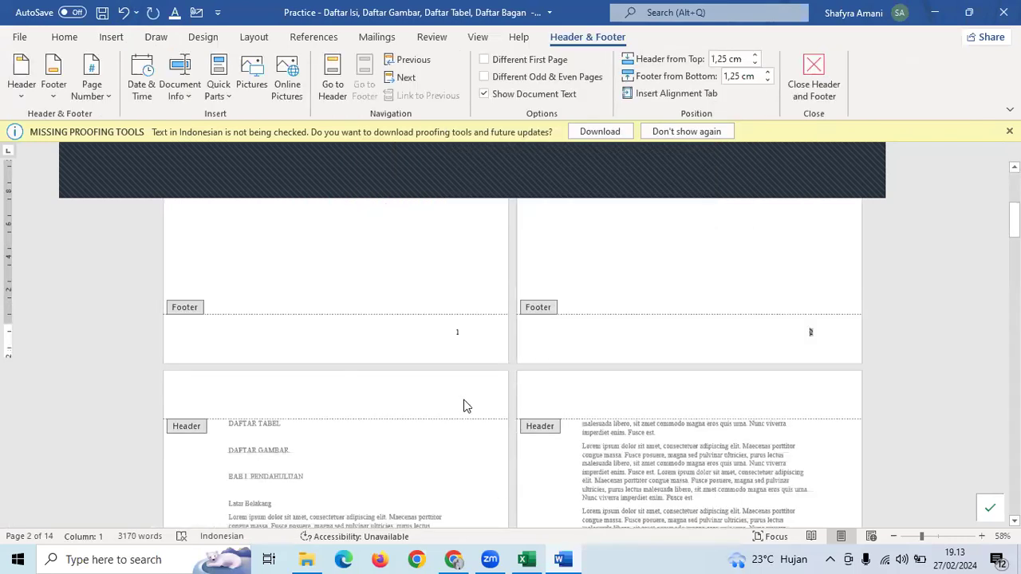
scroll(466, 406, "down", 10)
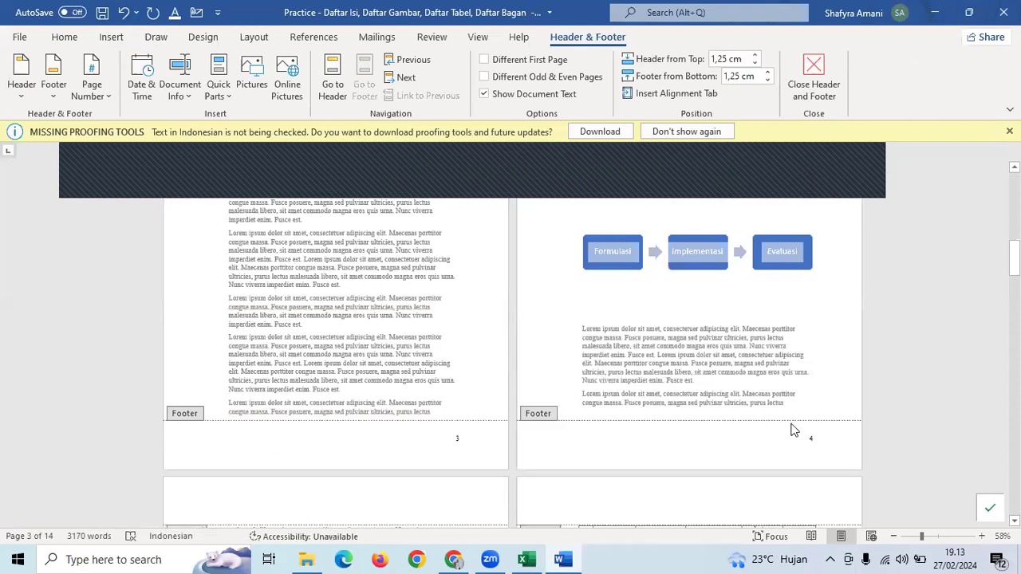
scroll(792, 431, "down", 5)
scroll(792, 426, "down", 2)
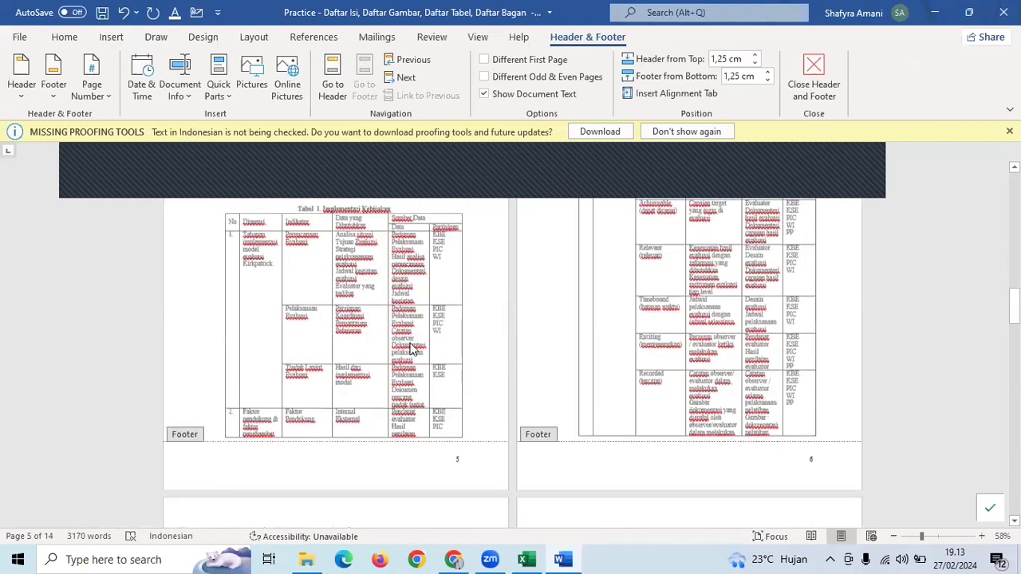
scroll(322, 382, "up", 4)
- Return to the body and delete the blank lines above the Tabel 1 caption
double_click(328, 408)
left_click_drag(329, 417, 359, 373)
key("BackSpace")
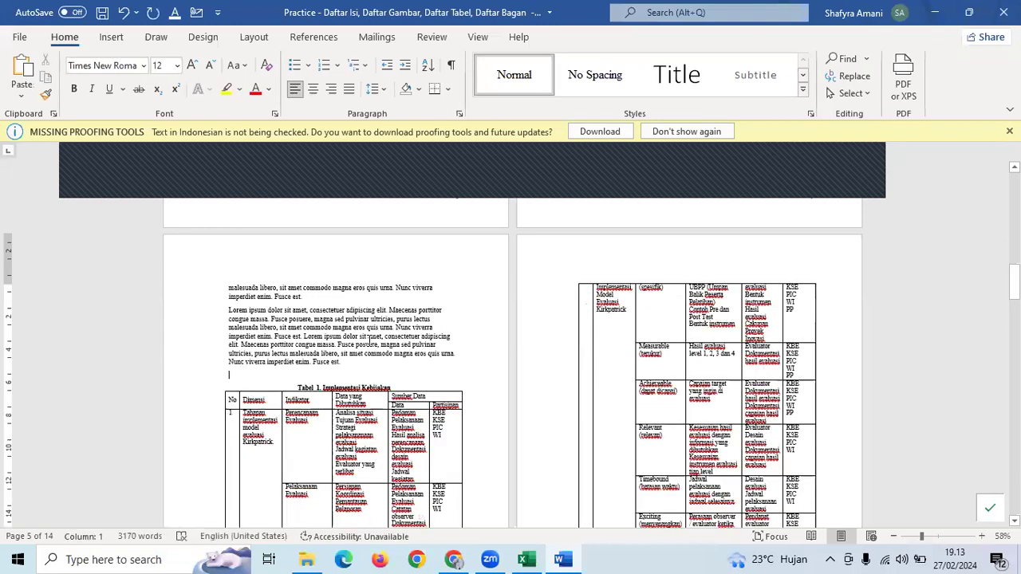
- Add a 'DAFTAR BAGAN' heading on a new line after DAFTAR GAMBAR
scroll(368, 341, "up", 5)
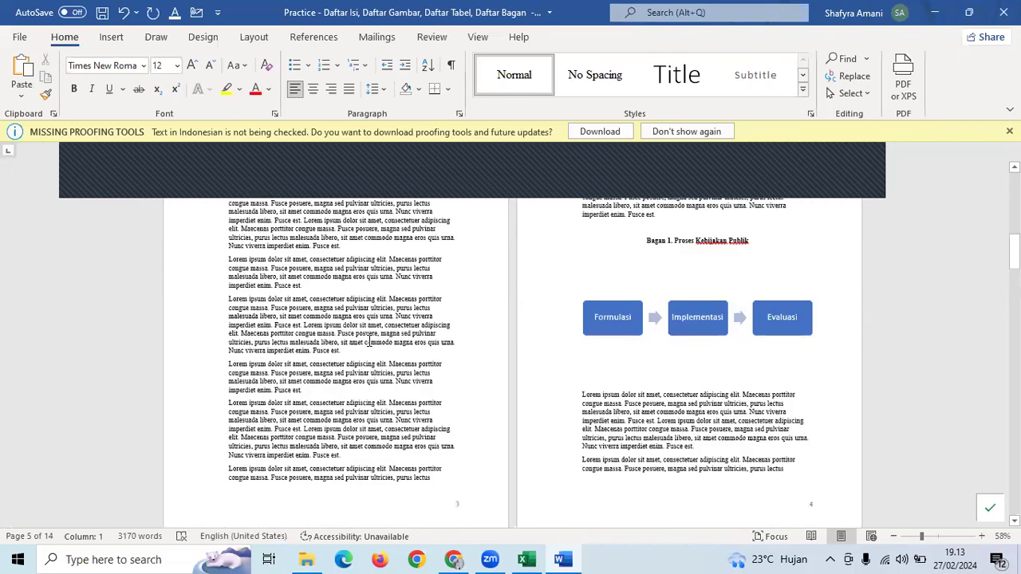
scroll(369, 341, "up", 10)
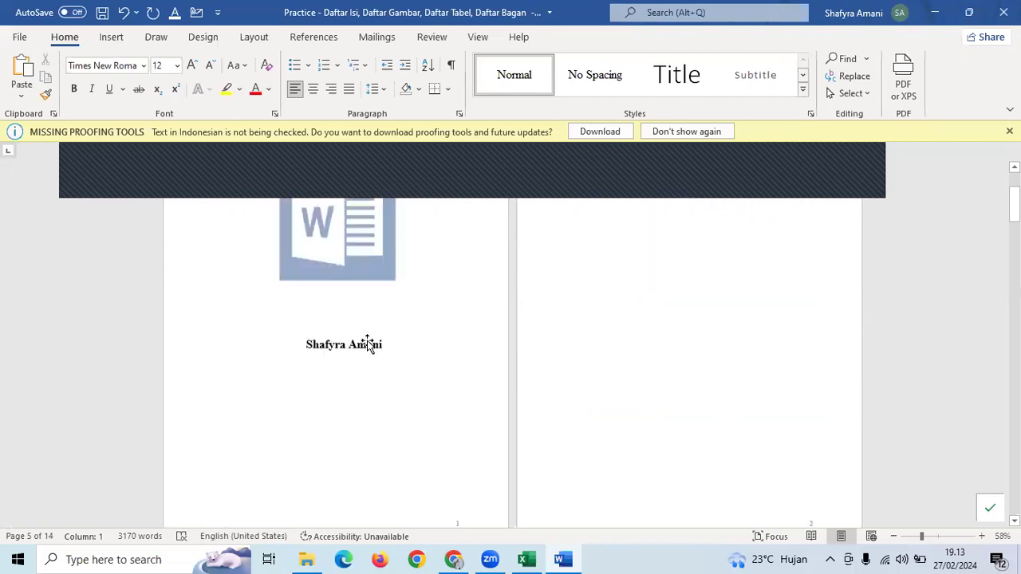
scroll(369, 344, "up", 2)
left_click(786, 323)
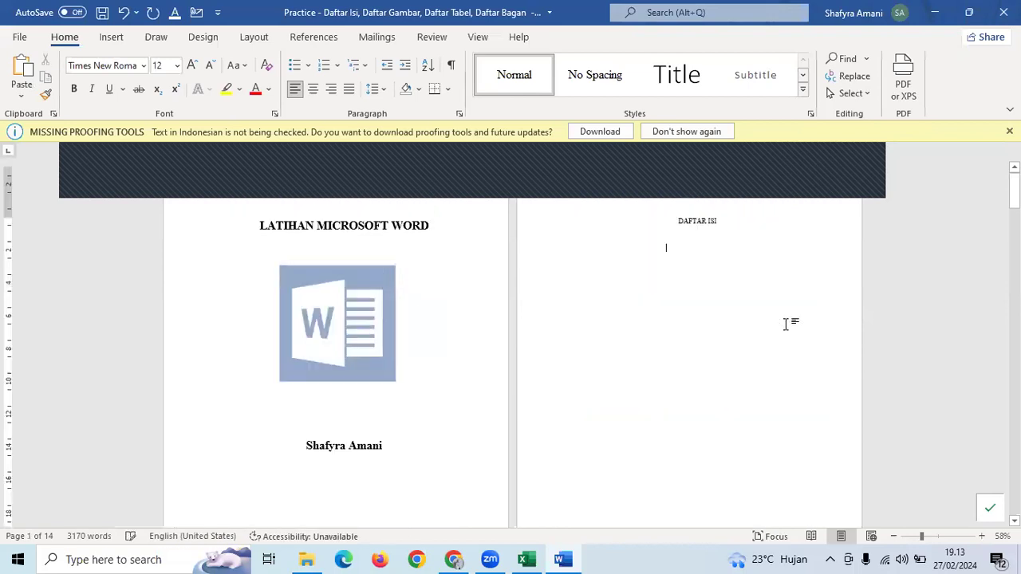
scroll(786, 323, "down", 3)
scroll(130, 371, "down", 8)
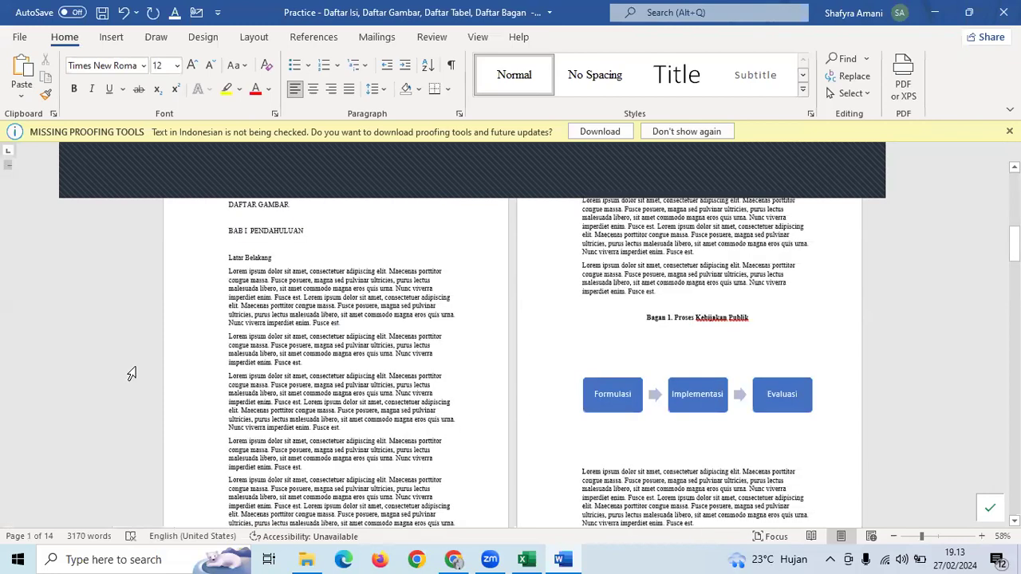
scroll(345, 389, "up", 4, "ctrl")
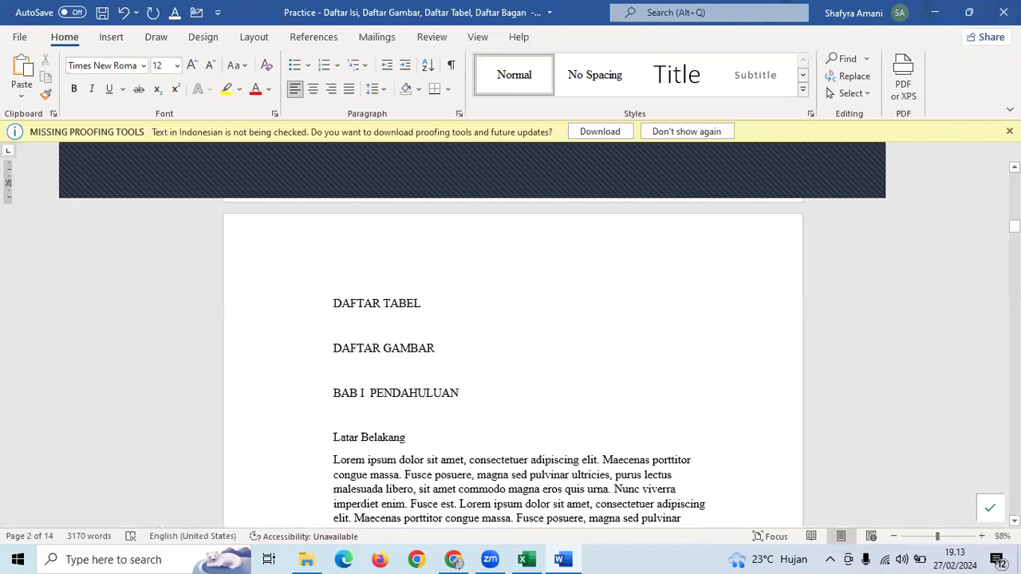
left_click(463, 361)
key("Return")
type("D")
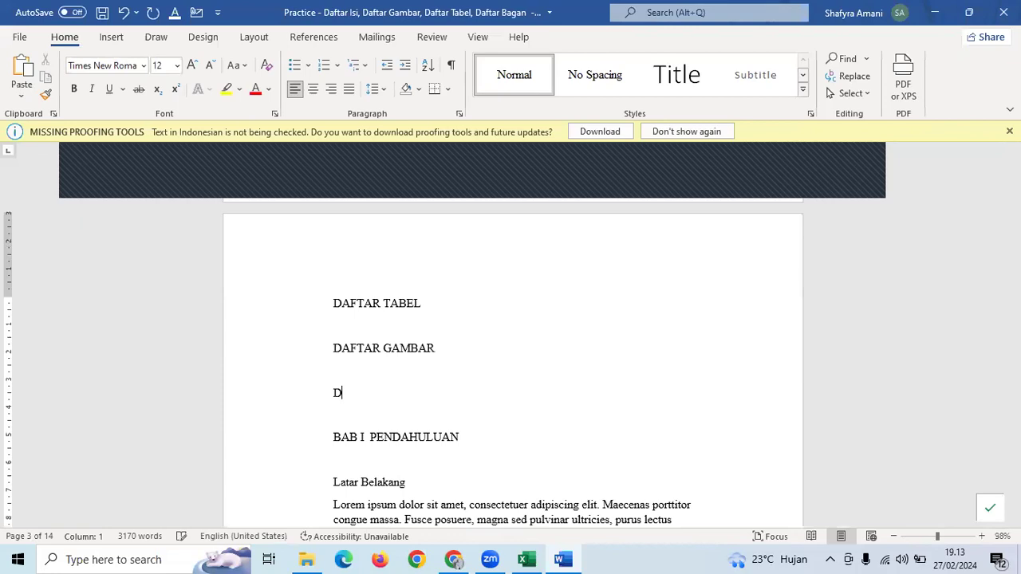
type("AFTAR BAGAN")
- Open an empty line beneath the DAFTAR TABEL heading
left_click(459, 301)
key("Return")
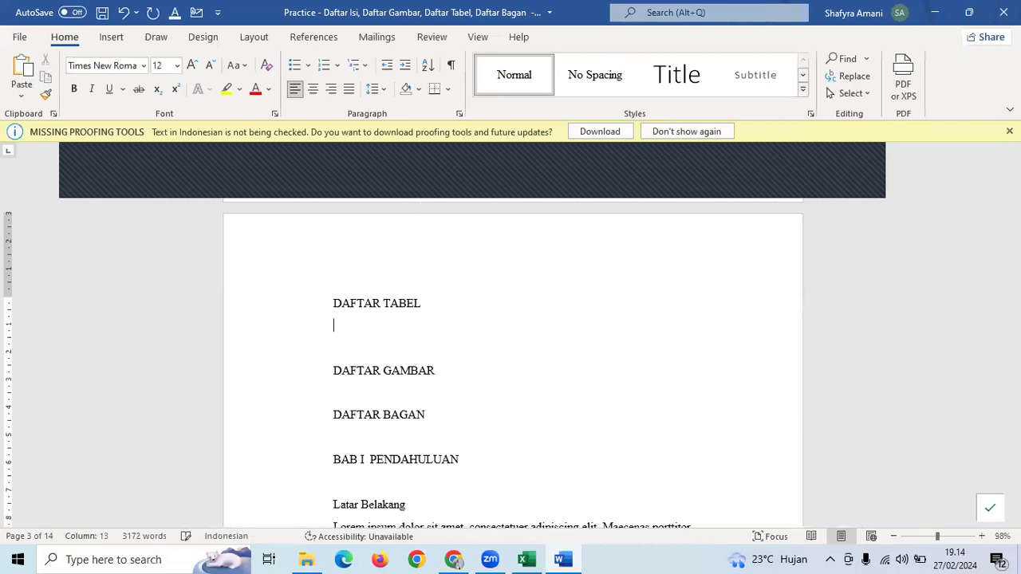
left_click(319, 38)
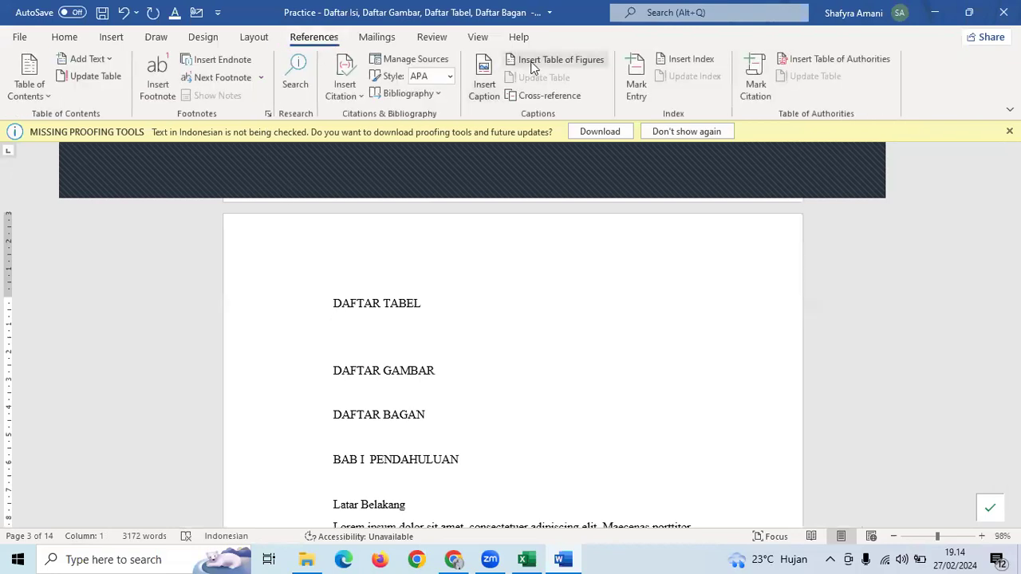
- Start a table of figures built from Tabel captions
left_click(583, 57)
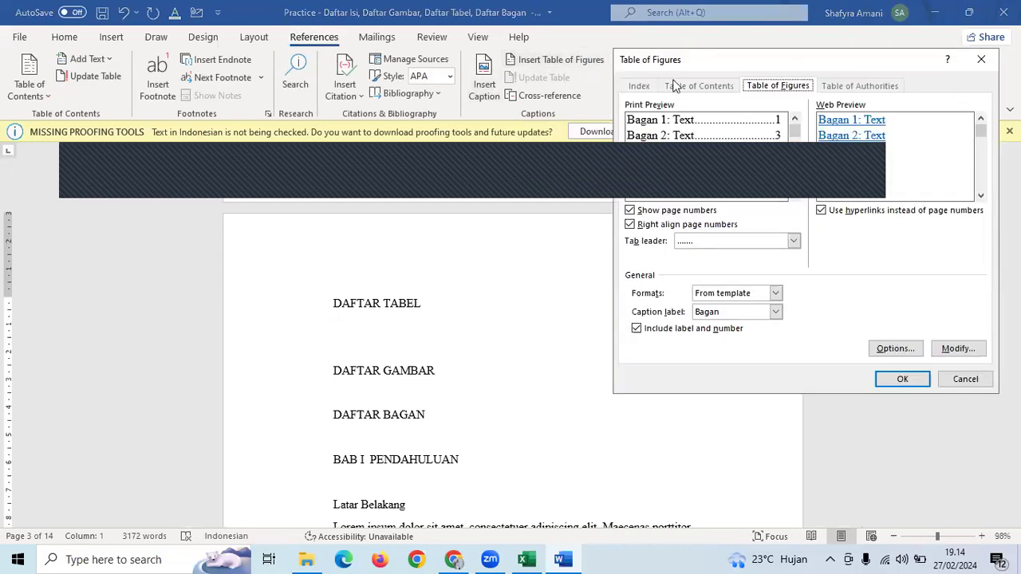
left_click(734, 316)
scroll(716, 369, "down", 1)
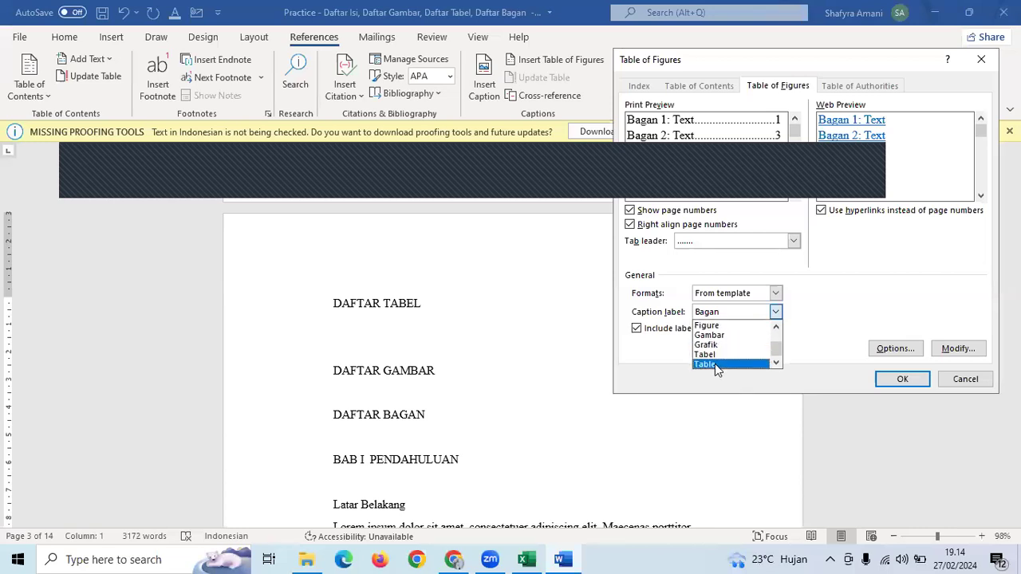
left_click(721, 354)
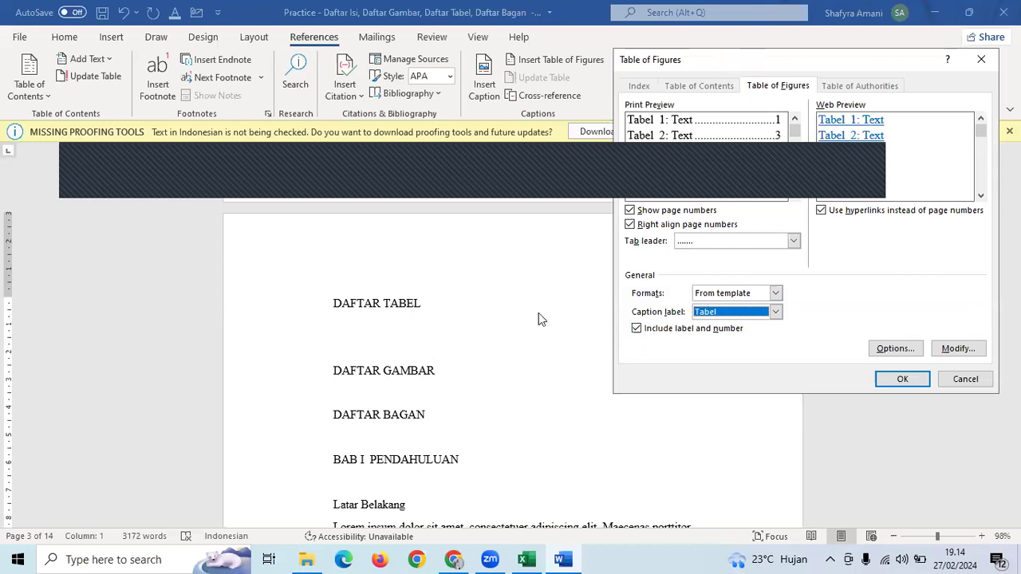
left_click_drag(539, 319, 532, 323)
- Keep hyperlinks and the dotted leader, and insert the Tabel list under DAFTAR TABEL
left_click(655, 365)
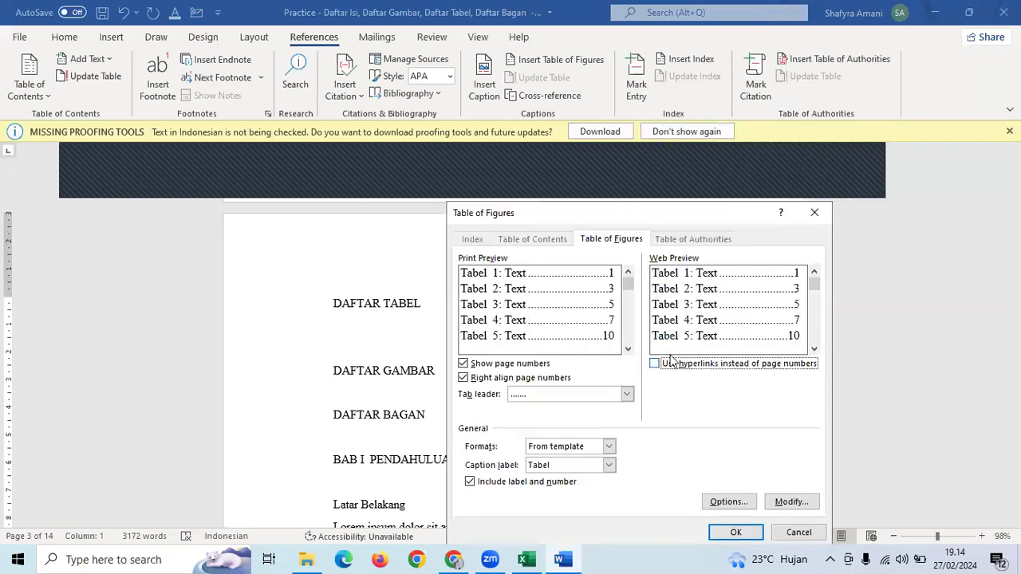
left_click(654, 363)
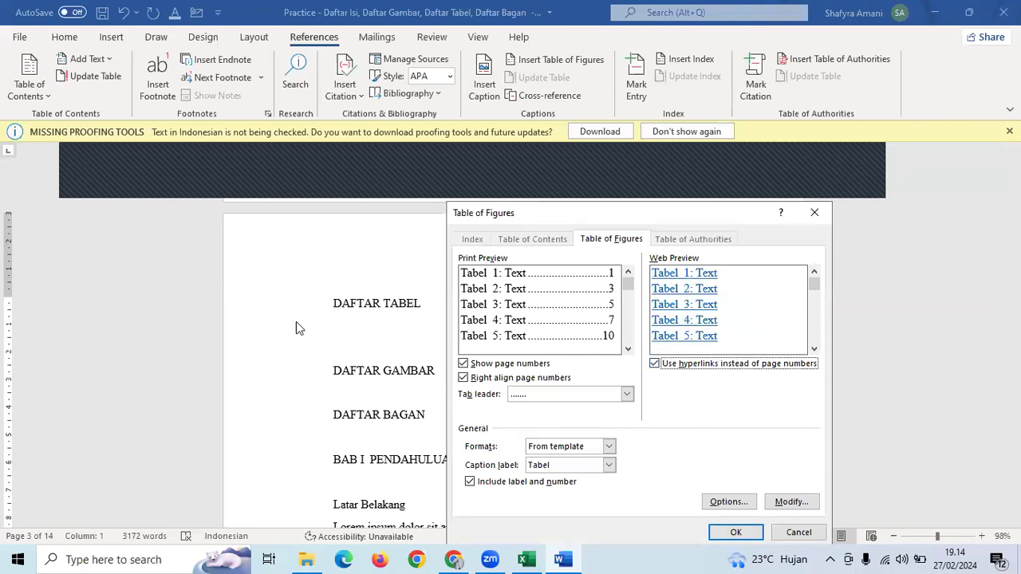
left_click(535, 393)
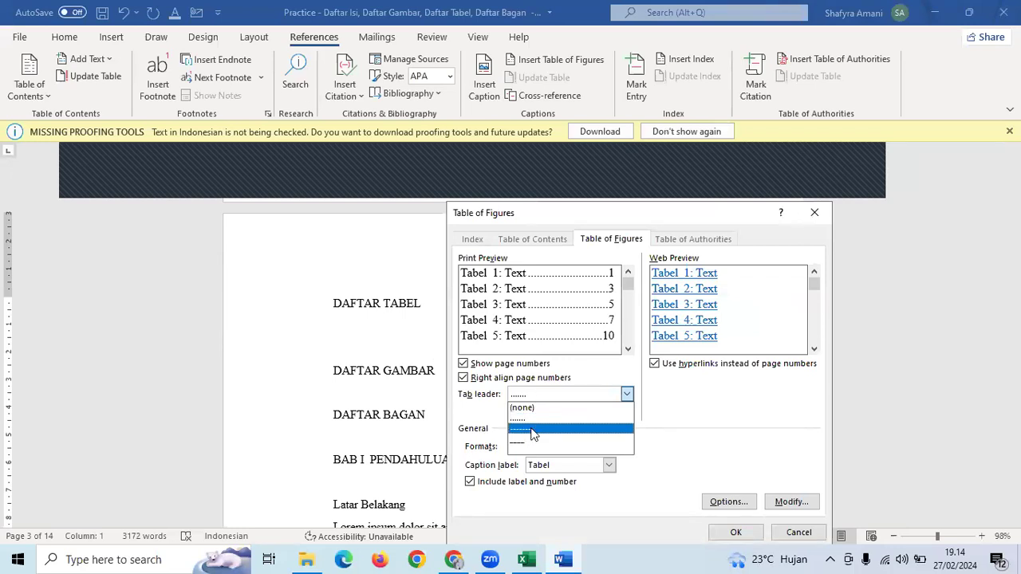
left_click(528, 428)
left_click(568, 394)
left_click(558, 417)
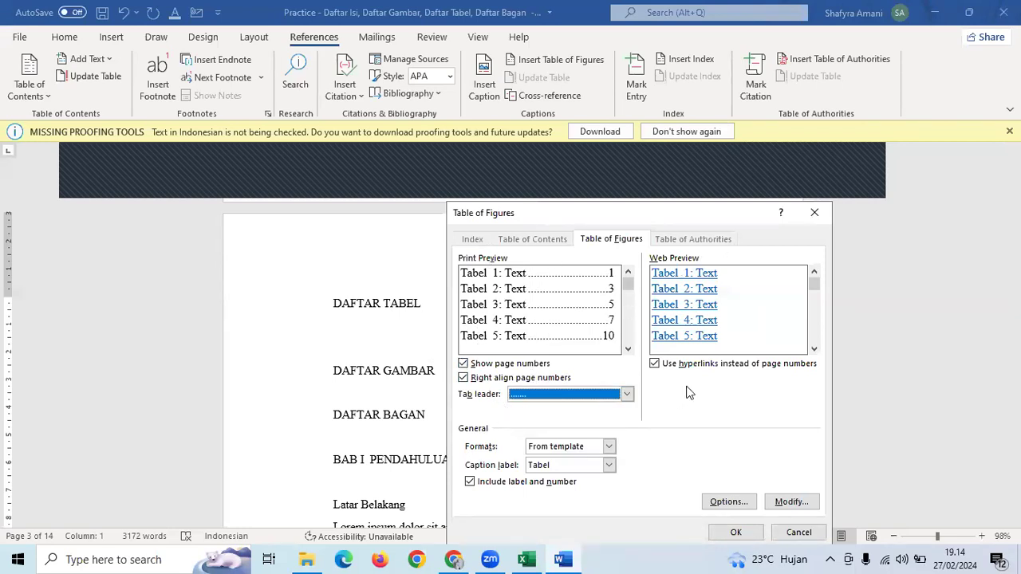
left_click(735, 532)
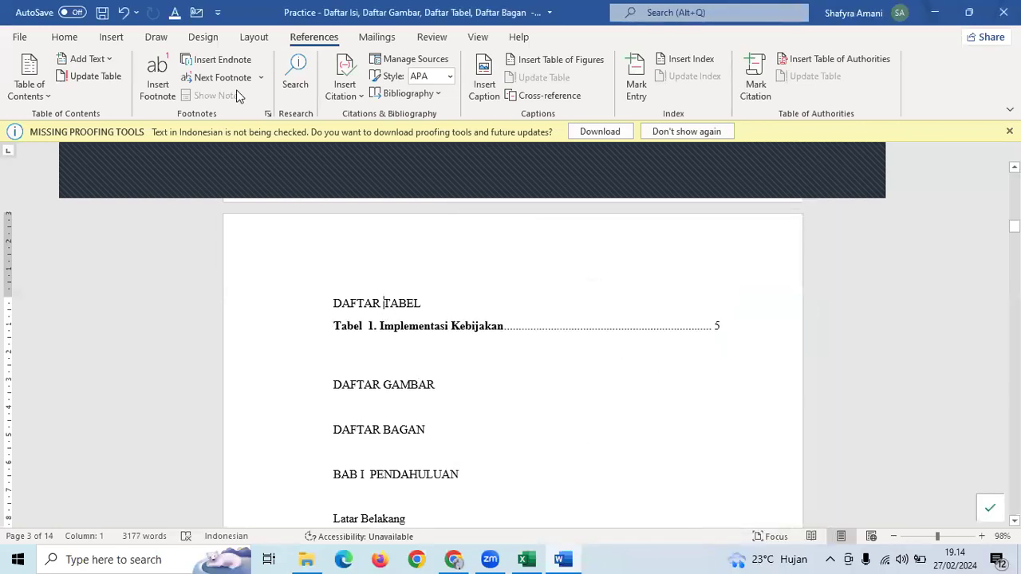
left_click(70, 38)
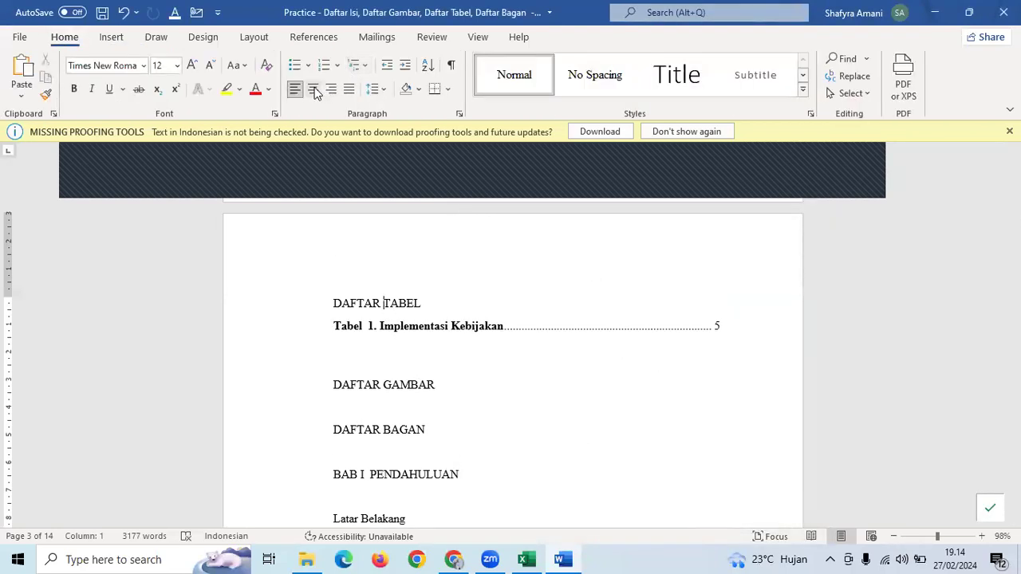
- Centre the DAFTAR TABEL, DAFTAR GAMBAR and DAFTAR BAGAN headings
left_click(312, 89)
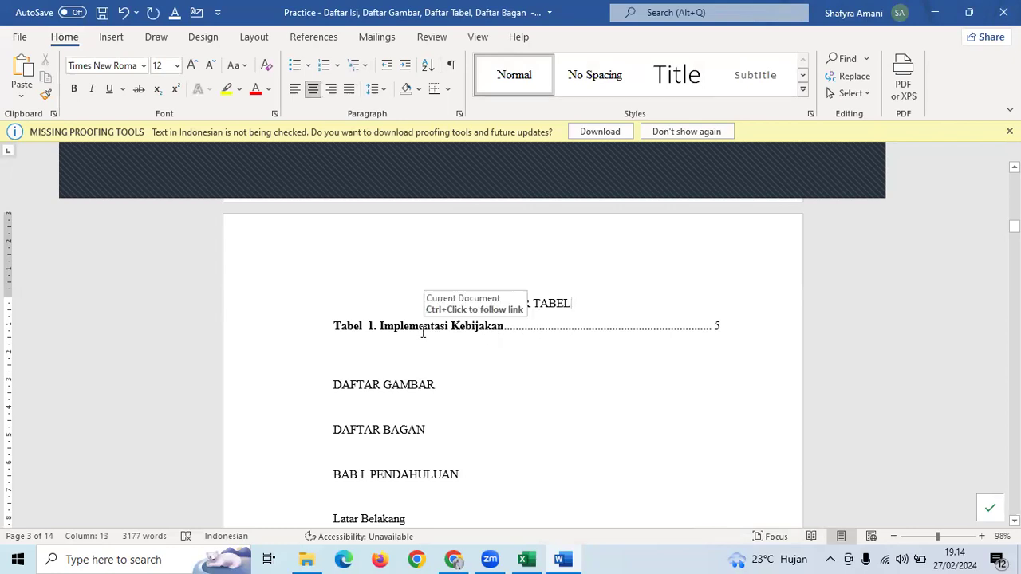
left_click(455, 387)
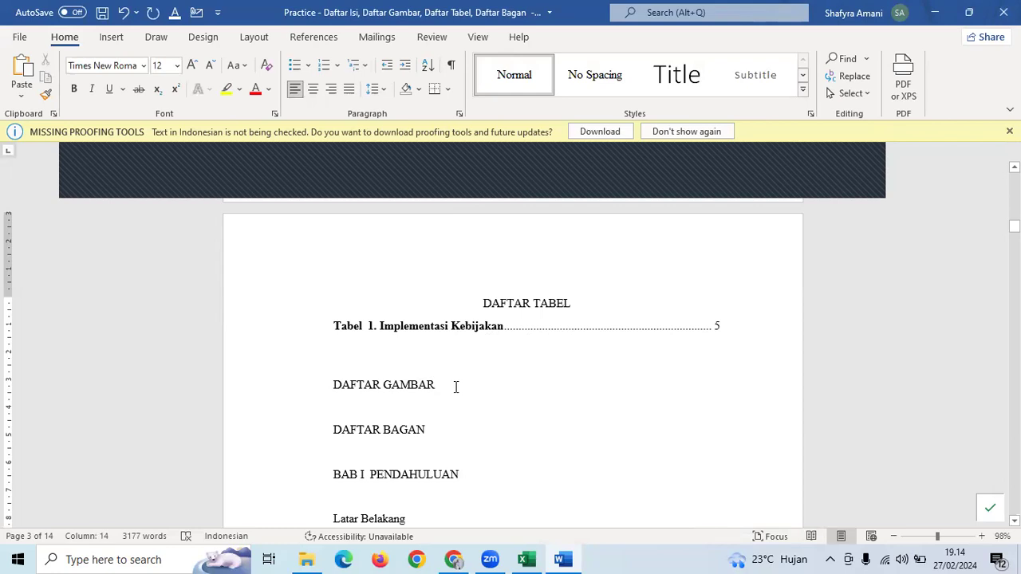
left_click(467, 327, "ctrl")
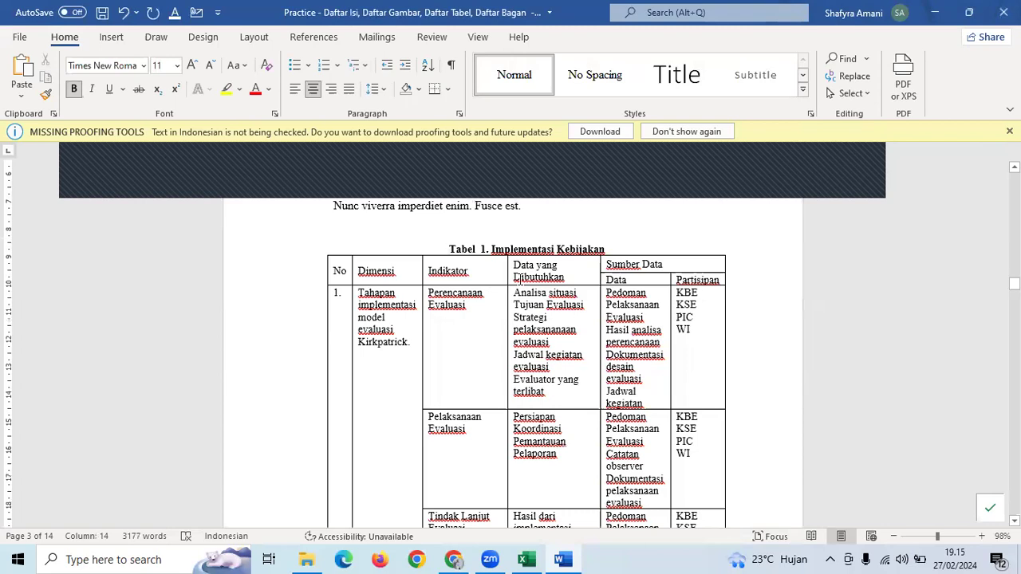
left_click_drag(1014, 283, 1013, 224)
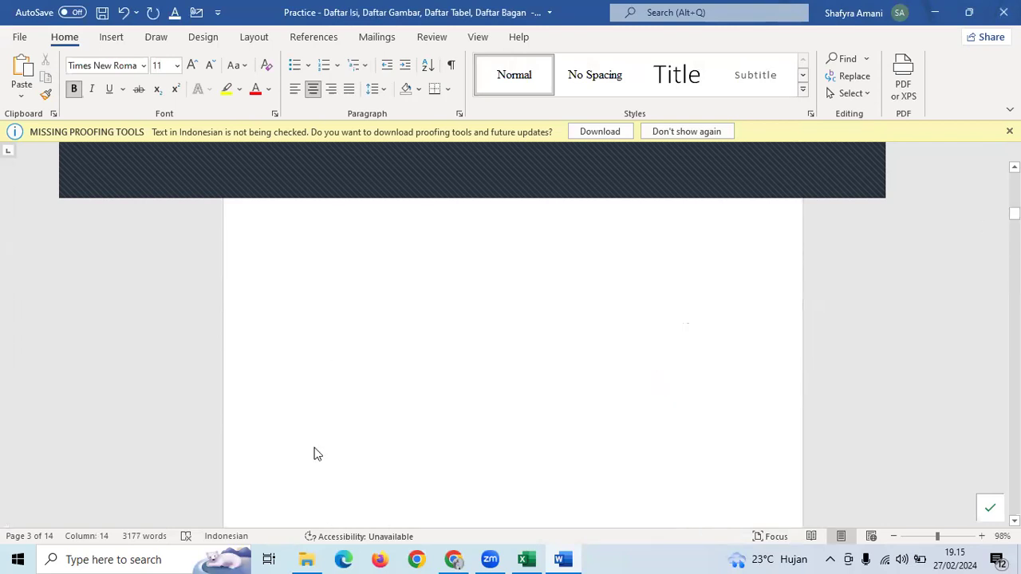
scroll(310, 454, "down", 3)
left_click_drag(428, 402, 340, 365)
key("ctrl+e")
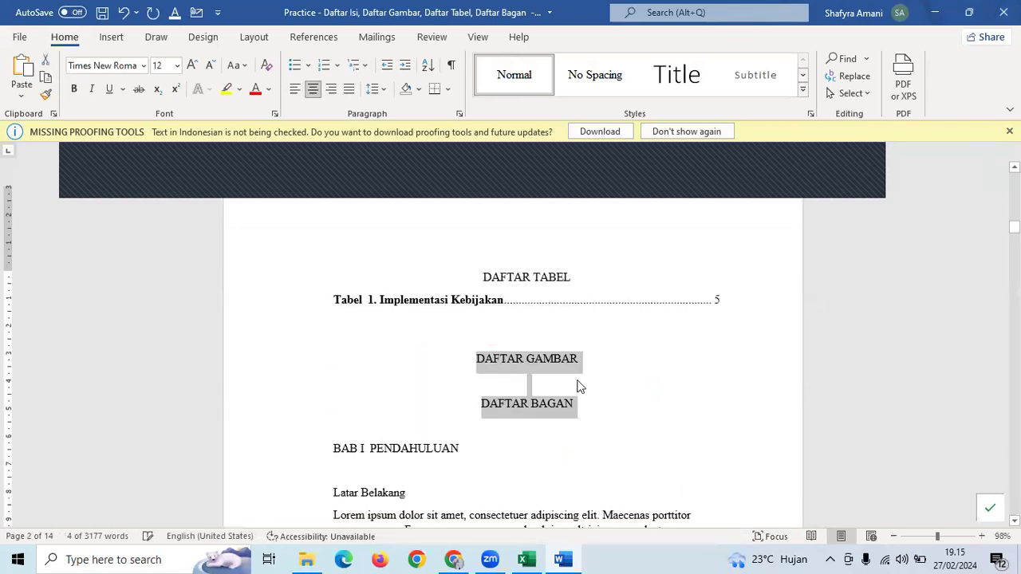
- Add an empty line beneath the DAFTAR GAMBAR heading
left_click(596, 368)
key("Return")
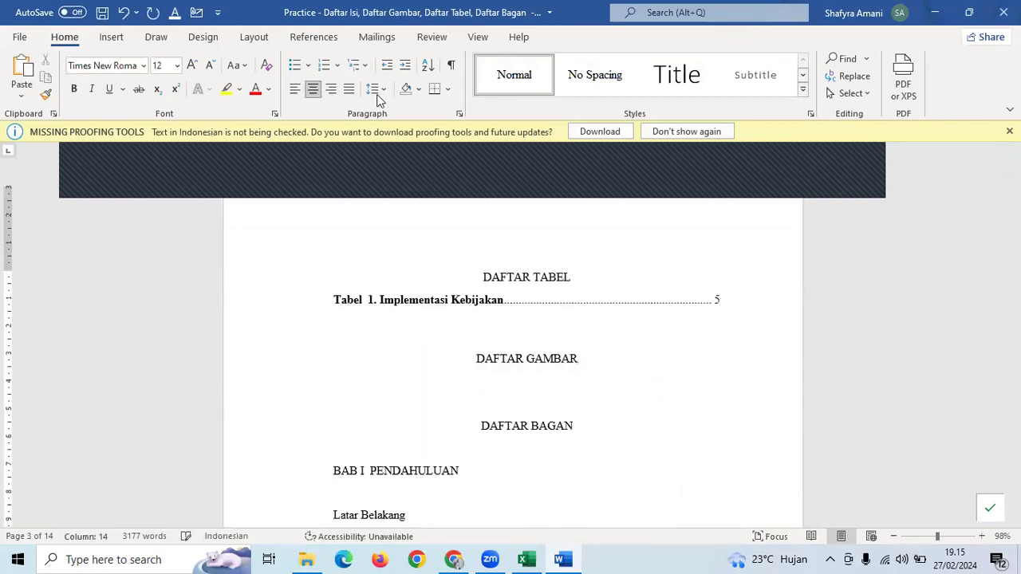
left_click(316, 38)
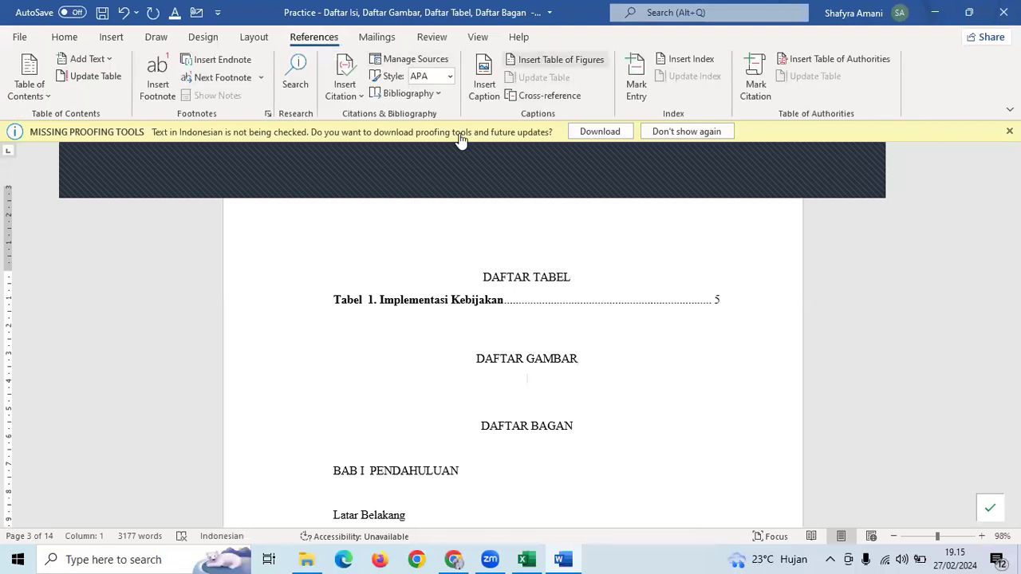
- Attempt a Gambar-captioned table of figures and answer the prompt about replacing the existing list
left_click(575, 61)
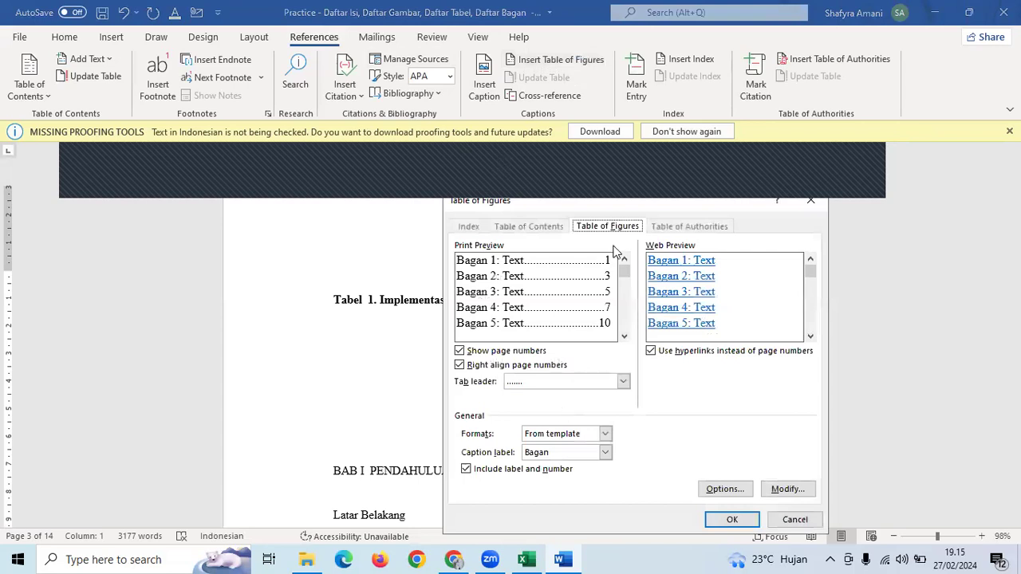
left_click_drag(675, 199, 741, 153)
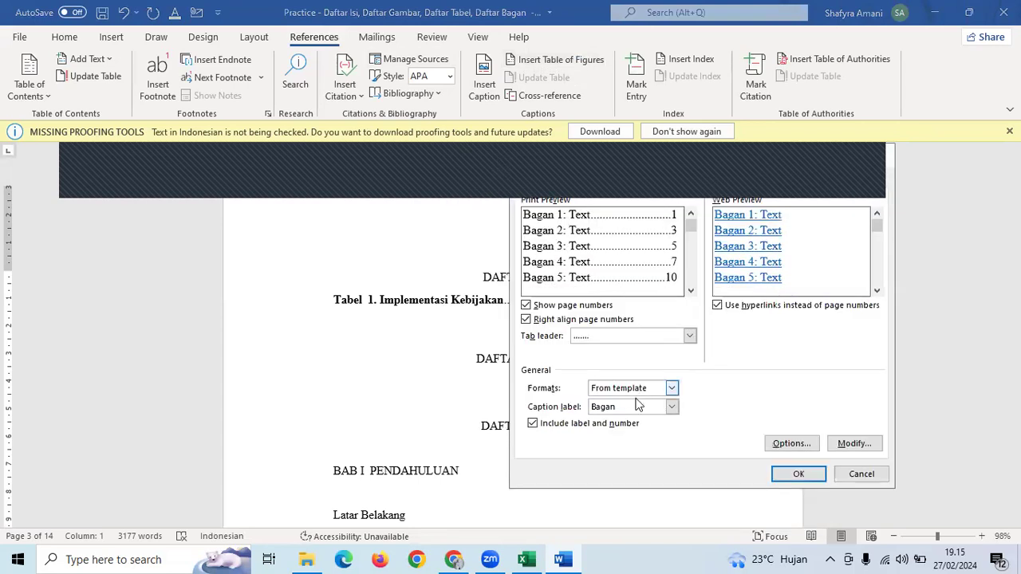
left_click(638, 407)
left_click(606, 449)
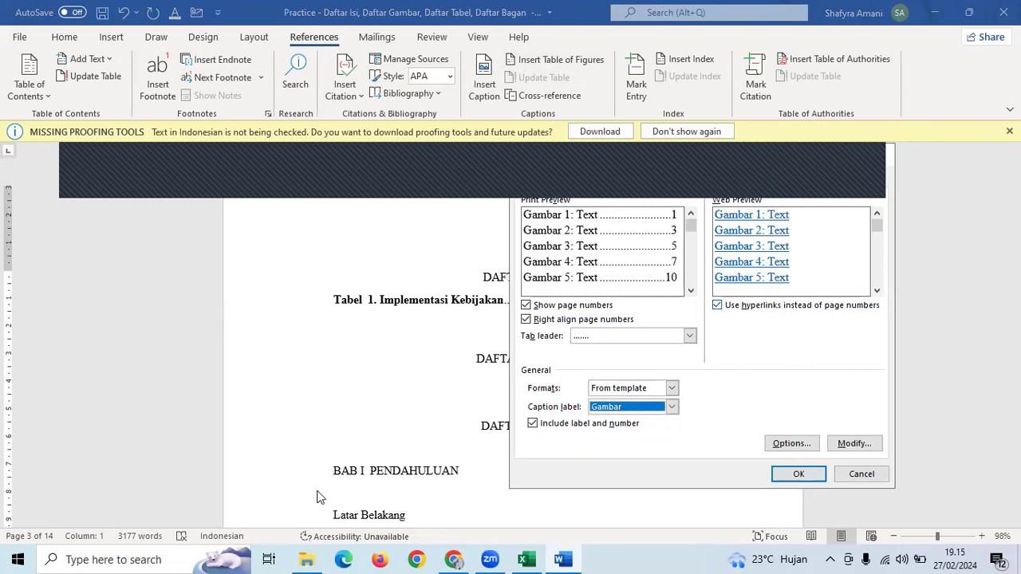
left_click(799, 474)
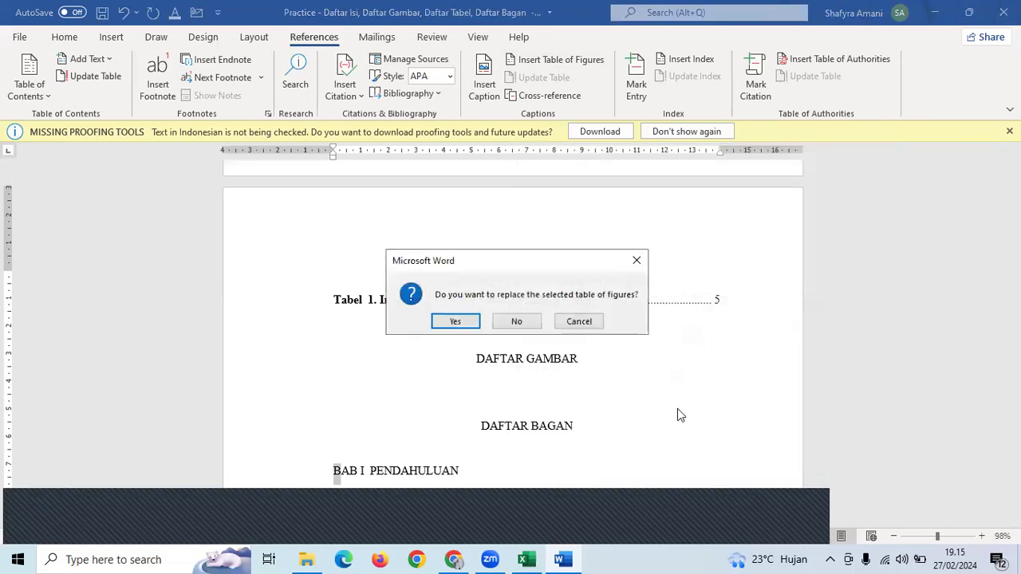
left_click(473, 322)
- Insert the Gambar list under DAFTAR GAMBAR, keeping the Tabel list, showing 'Gambar 1. Globe' on page 12
scroll(473, 327, "down", 2)
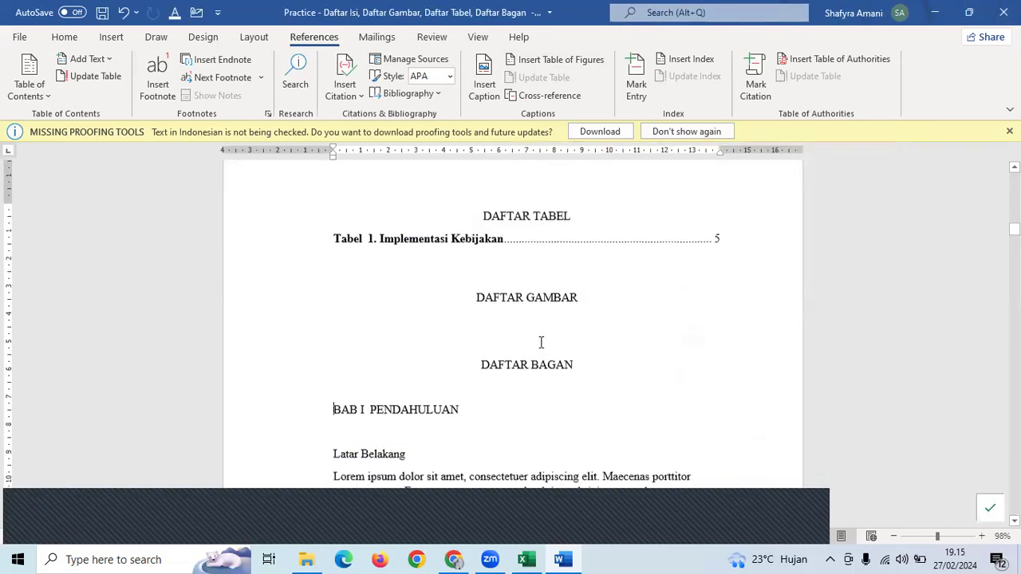
left_click(547, 320)
left_click(528, 62)
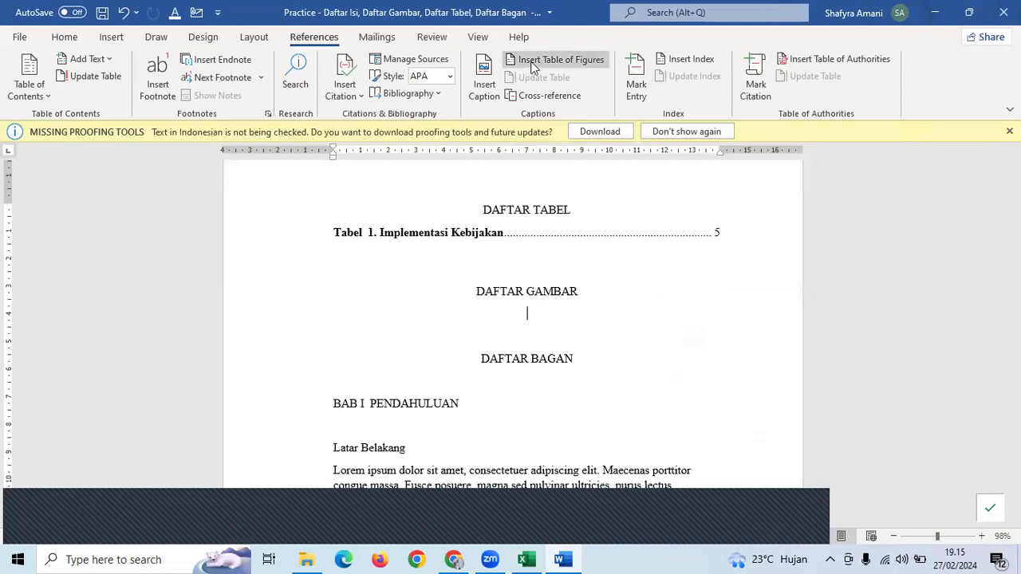
left_click(647, 408)
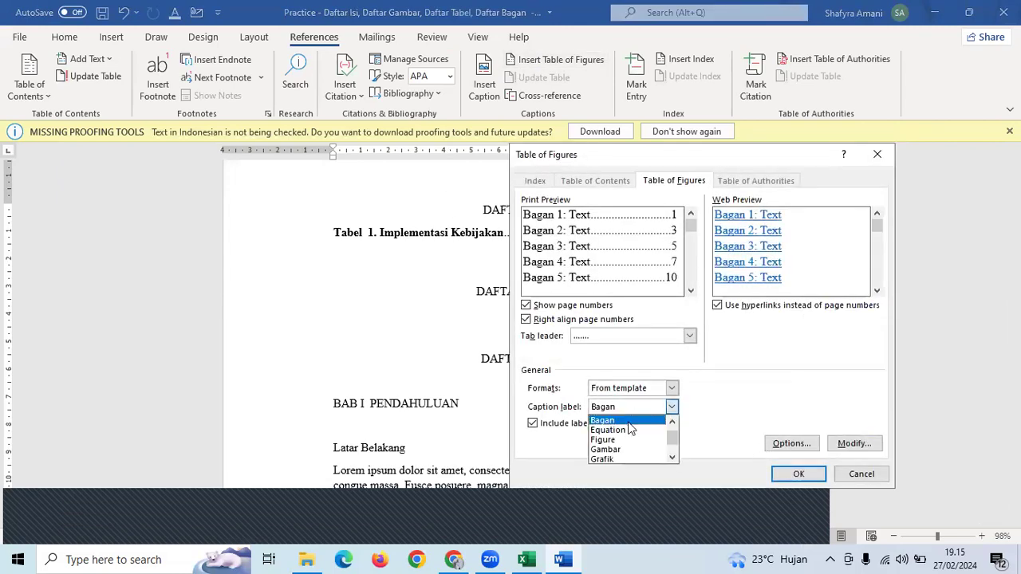
left_click(629, 446)
left_click(796, 475)
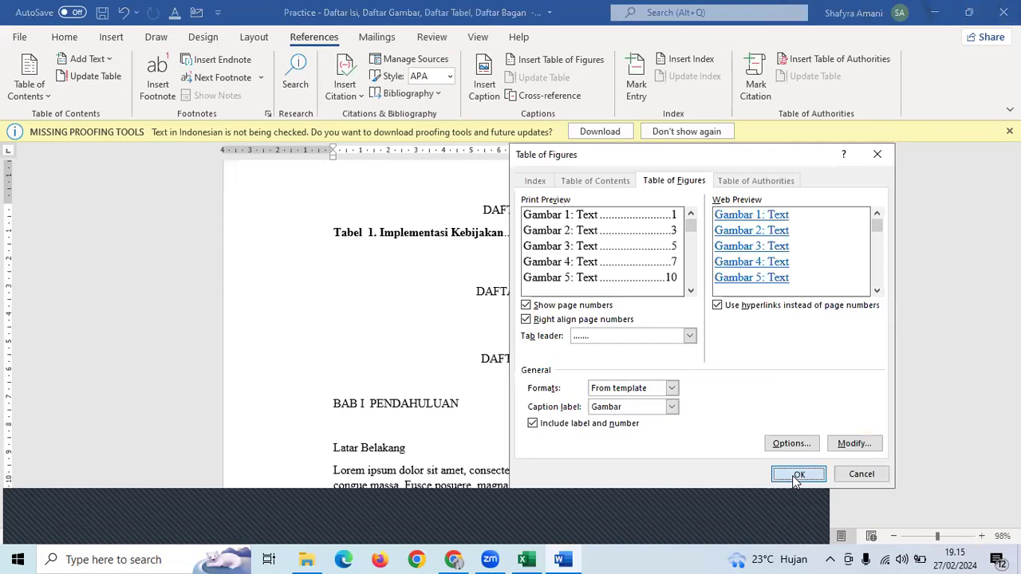
left_click(516, 322)
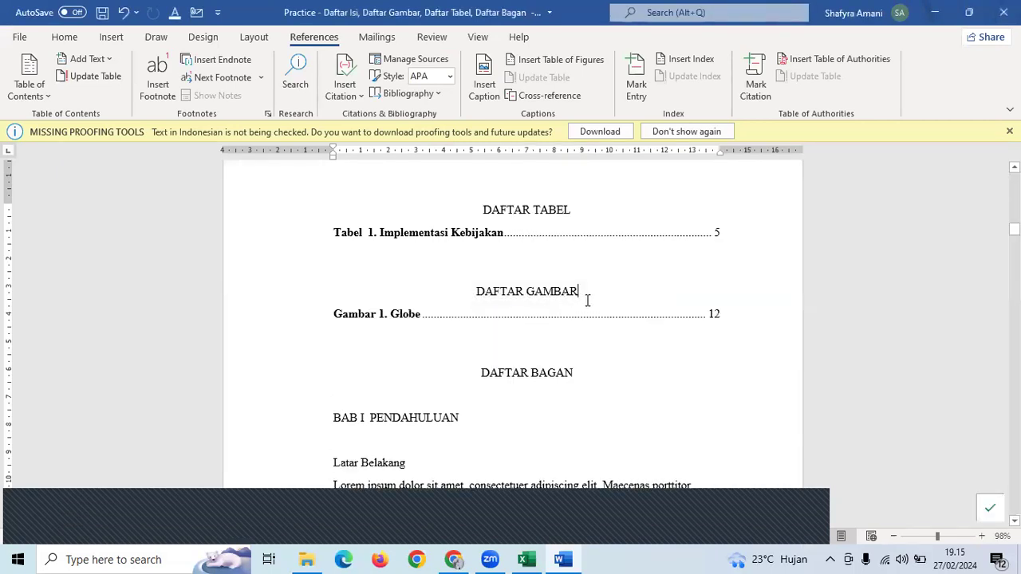
- Under DAFTAR BAGAN, insert a Bagan caption list showing 'Bagan 1. Proses Kebijakan Publik' on page 4
left_click(587, 372)
key("Return")
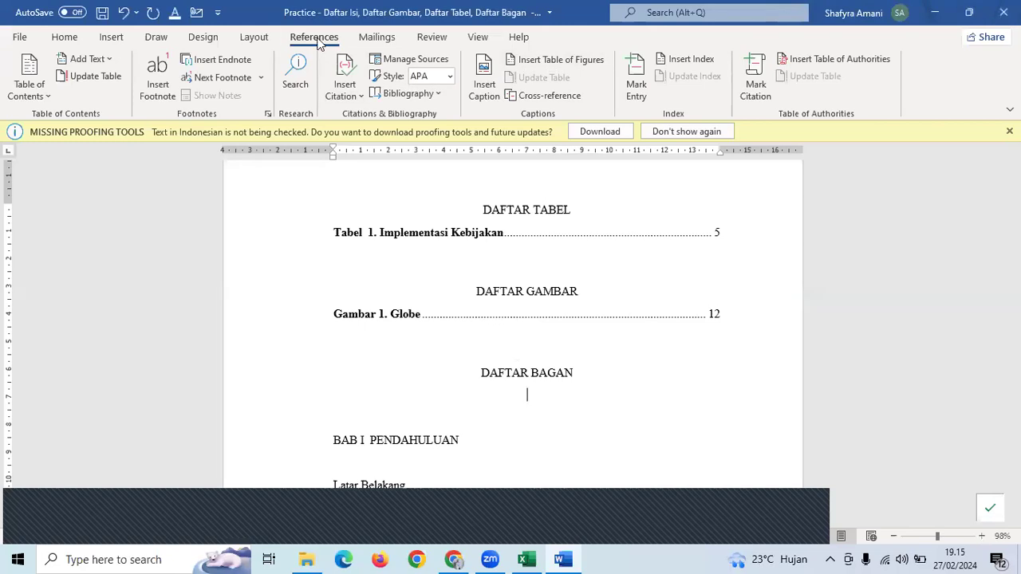
left_click(575, 61)
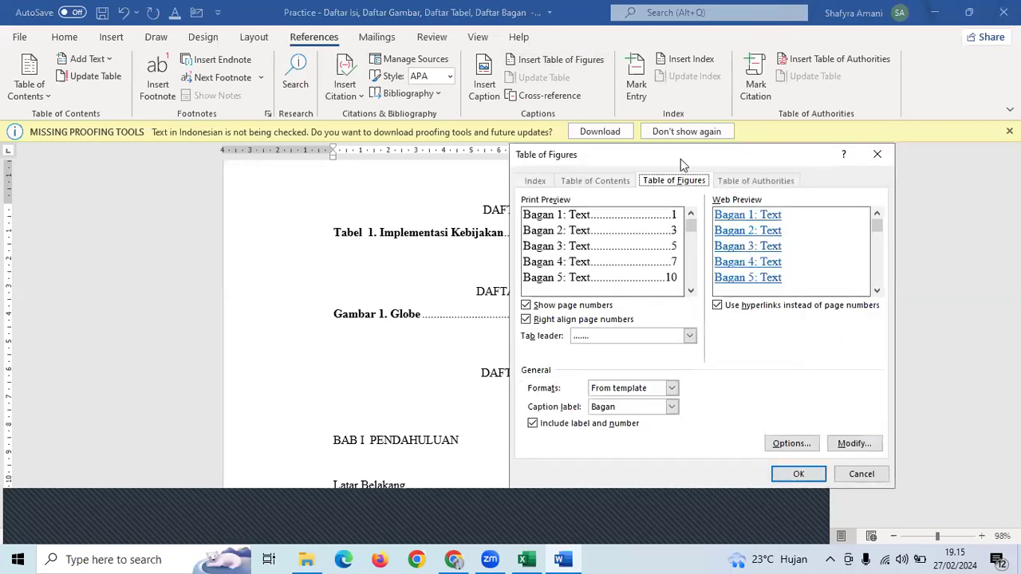
left_click(635, 410)
left_click(634, 414)
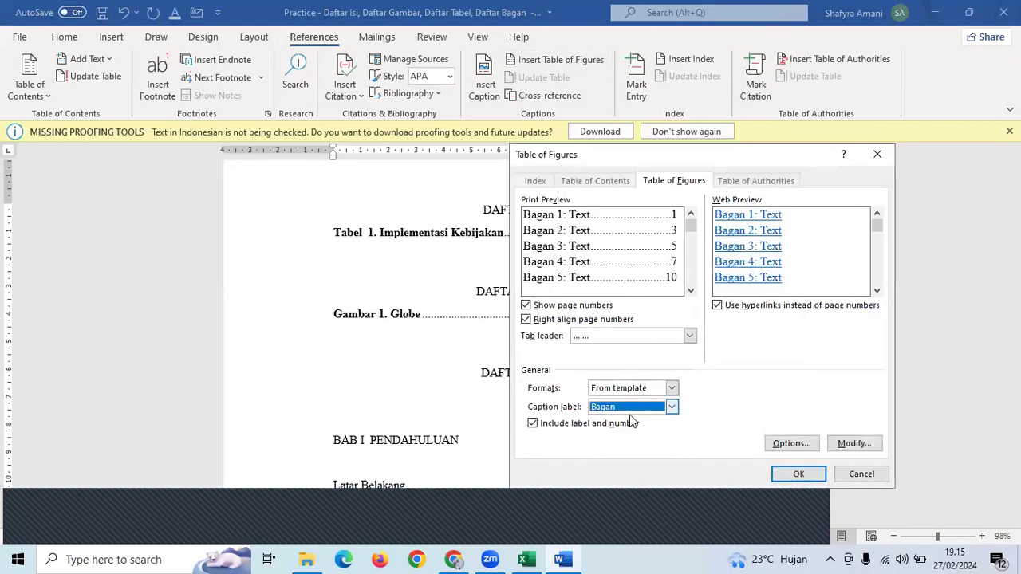
left_click(799, 479)
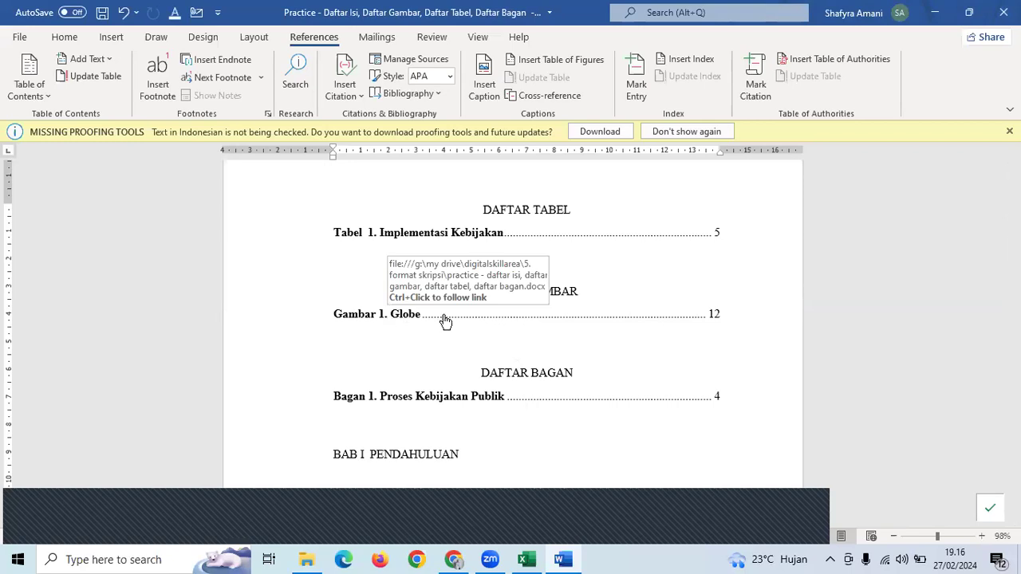
- Follow the Gambar 1 list entry to check the globe figure
left_click(396, 315, "ctrl")
scroll(790, 405, "up", 3)
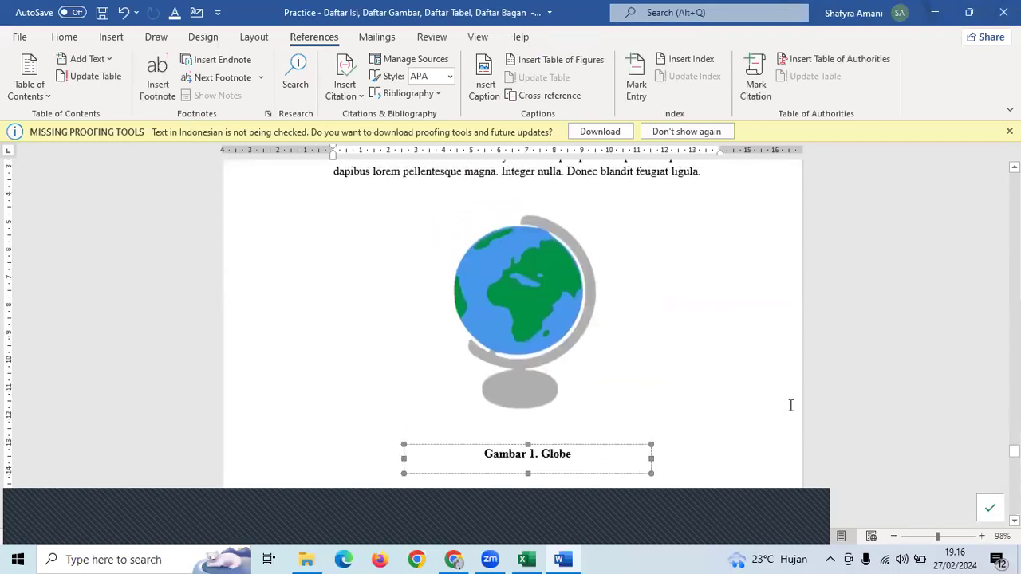
left_click_drag(1014, 452, 1014, 225)
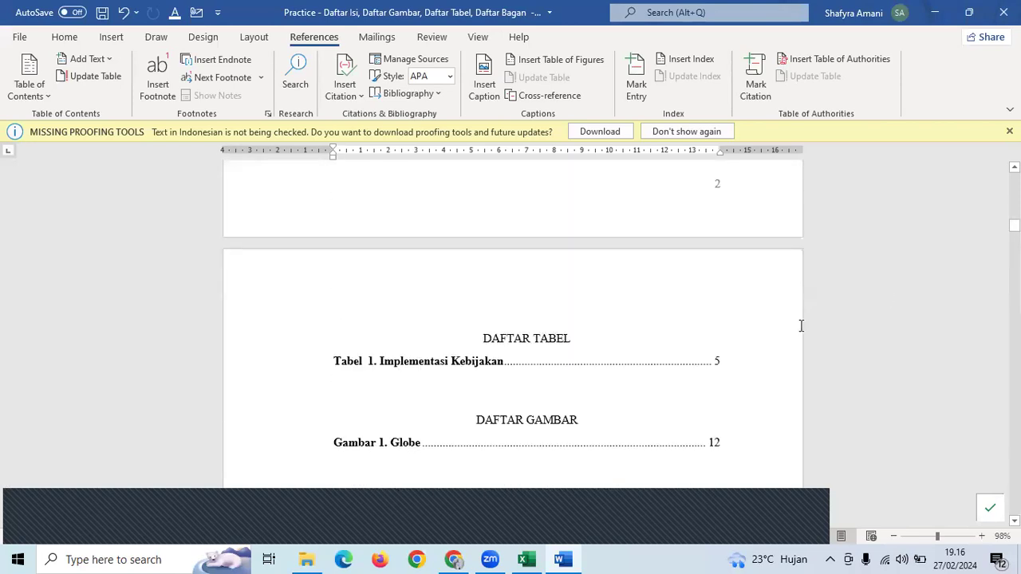
scroll(622, 335, "down", 1, "ctrl")
scroll(610, 337, "down", 4)
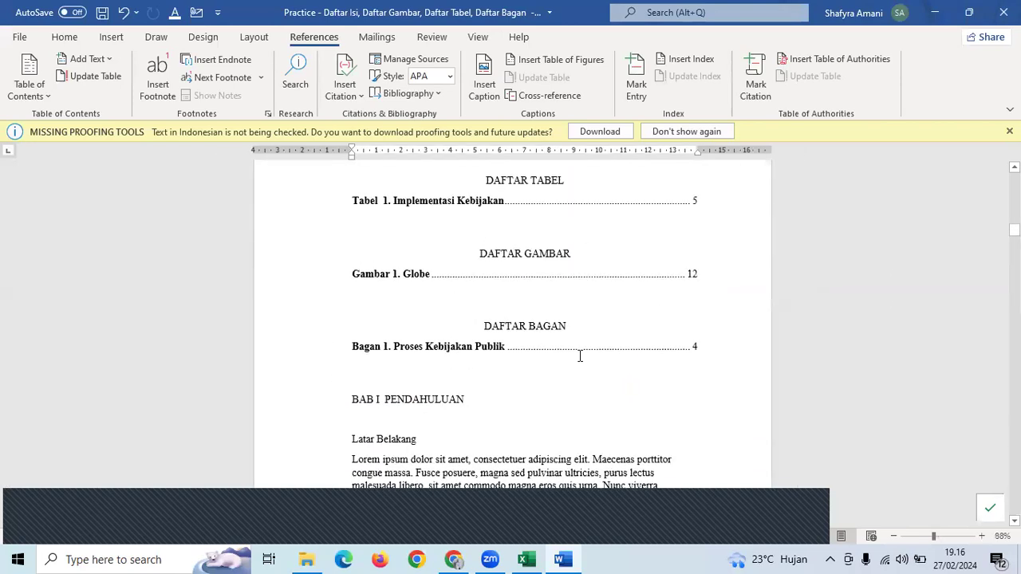
- Insert a page break before BAB I PENDAHULUAN so the caption lists stand on their own page
left_click(544, 384)
key("ctrl+Return")
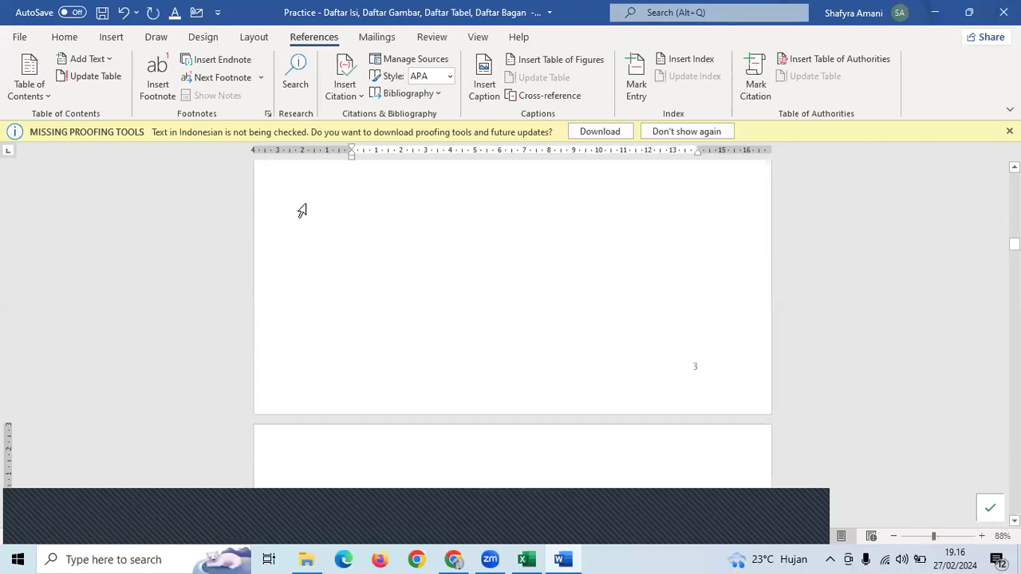
scroll(597, 279, "up", 3)
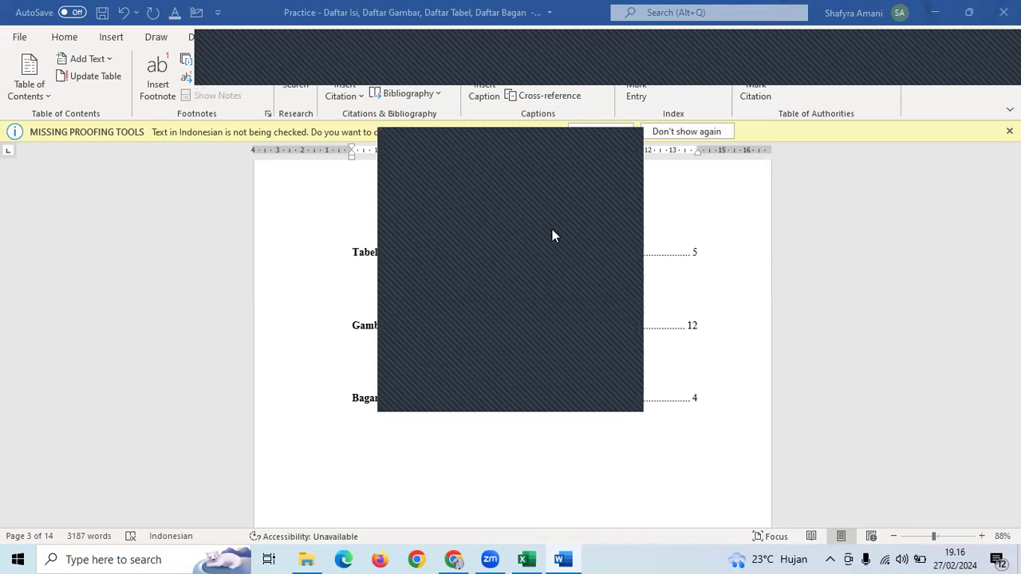
left_click(620, 139)
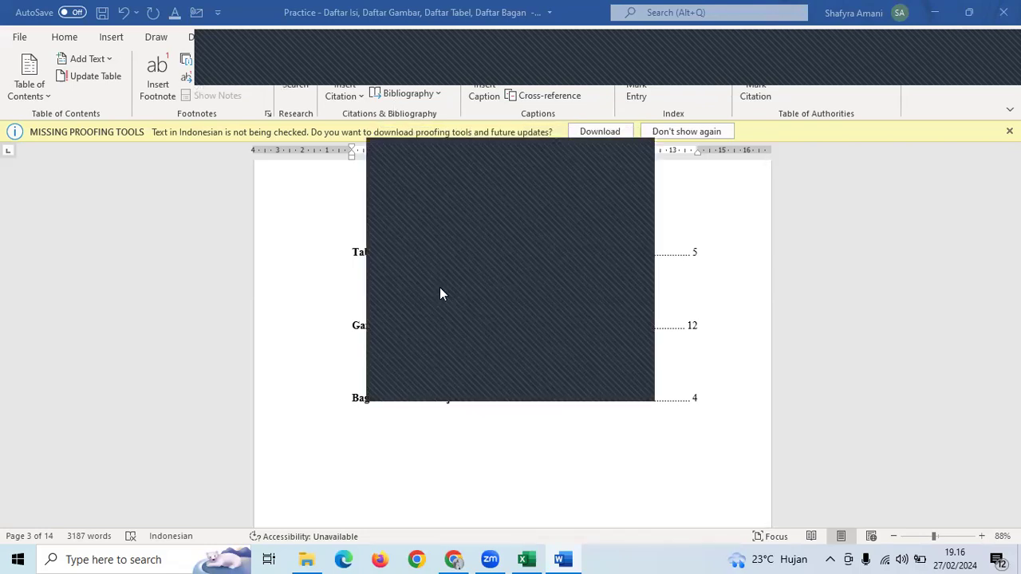
left_click(627, 152)
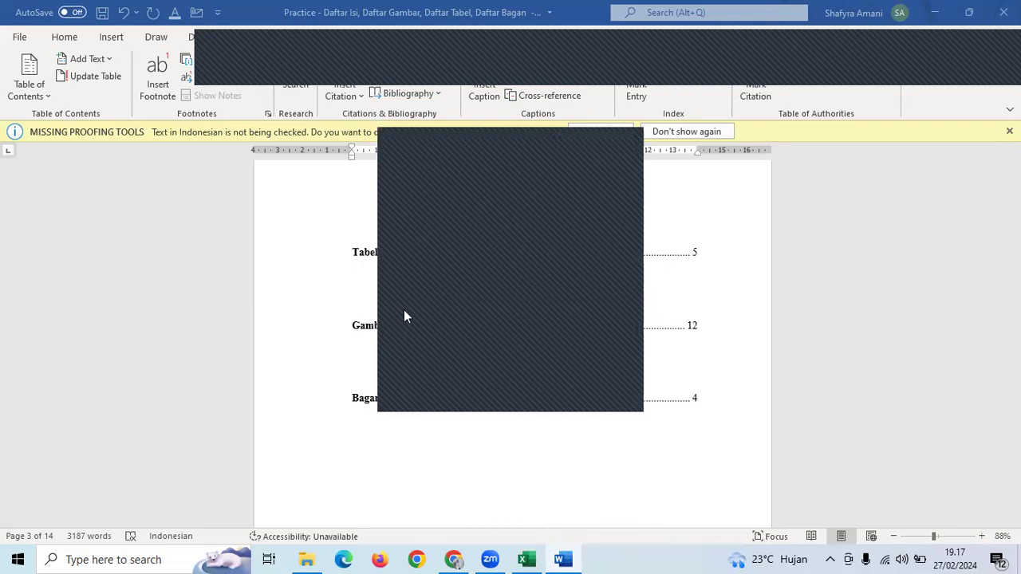
- Select the two filler paragraphs above the Bagan 1 caption
scroll(500, 293, "down", 1)
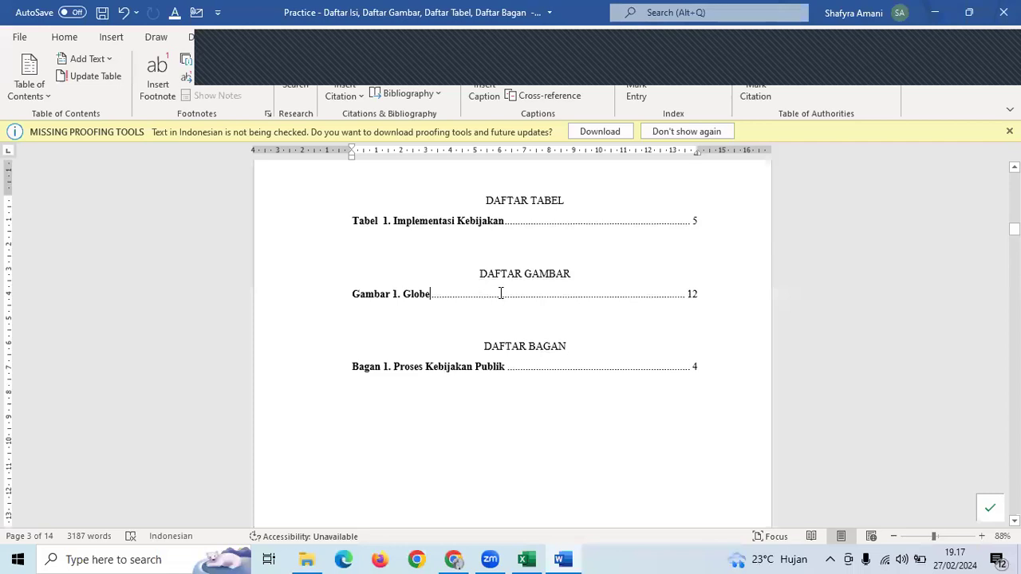
scroll(501, 294, "down", 6)
scroll(500, 293, "down", 5)
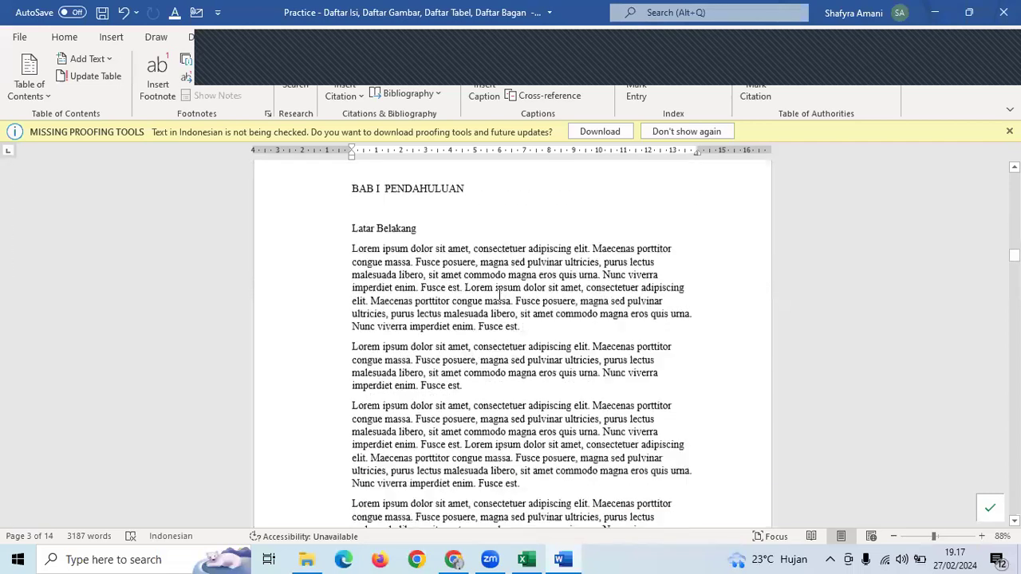
scroll(498, 294, "down", 10)
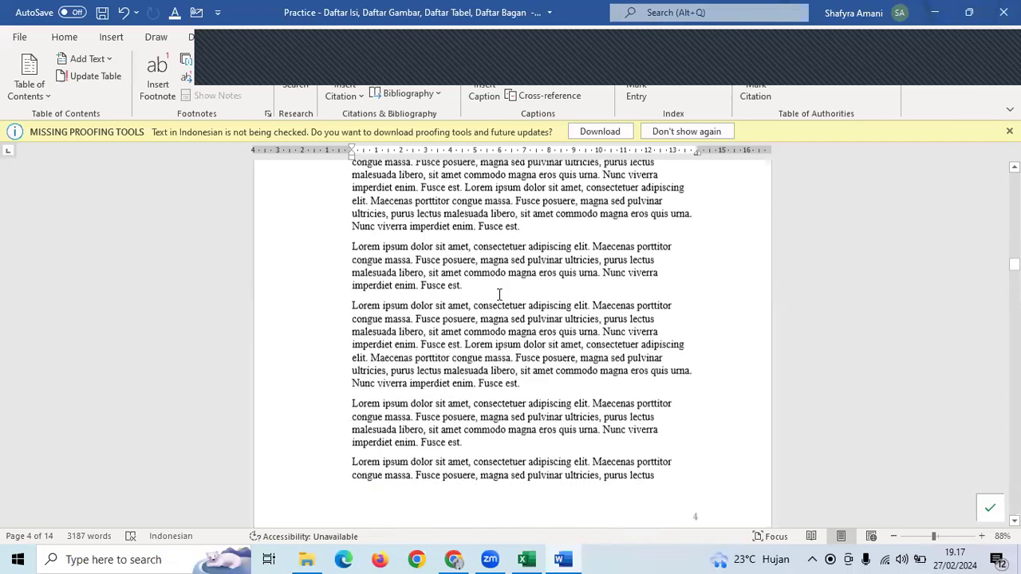
scroll(498, 294, "up", 3)
scroll(499, 295, "down", 2)
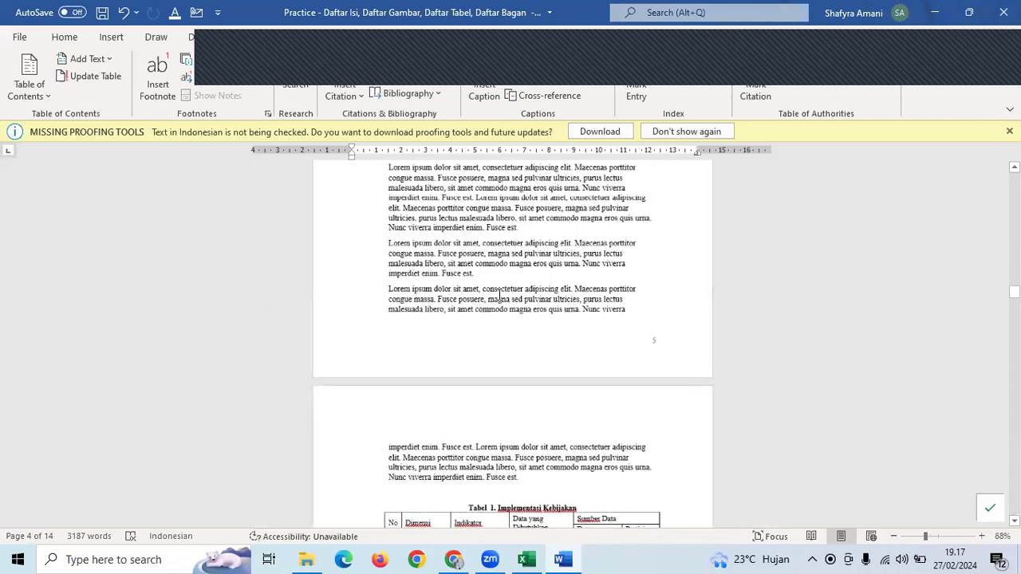
scroll(499, 303, "up", 3)
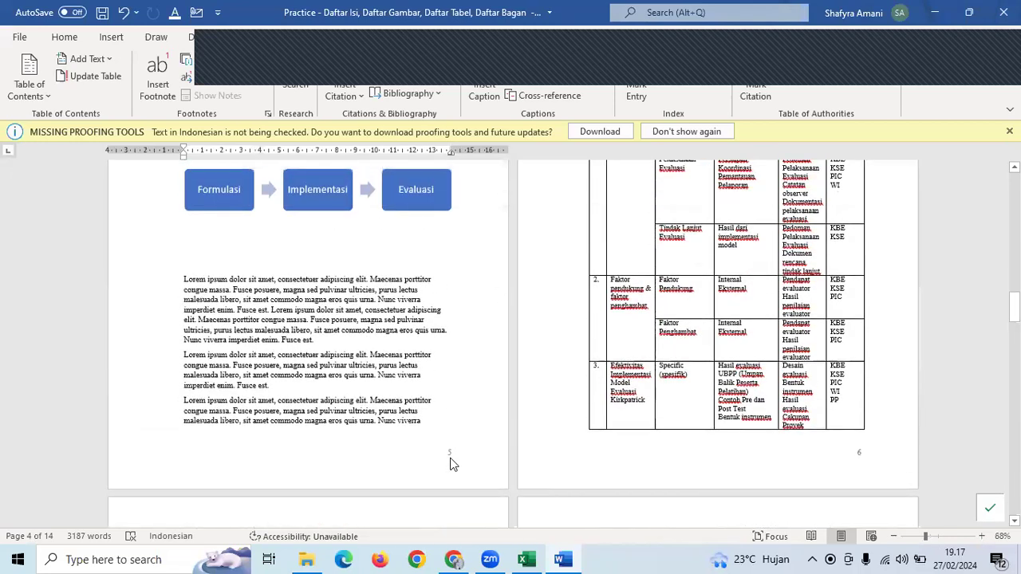
scroll(452, 446, "up", 4)
left_click_drag(276, 323, 191, 244)
key("ctrl+c")
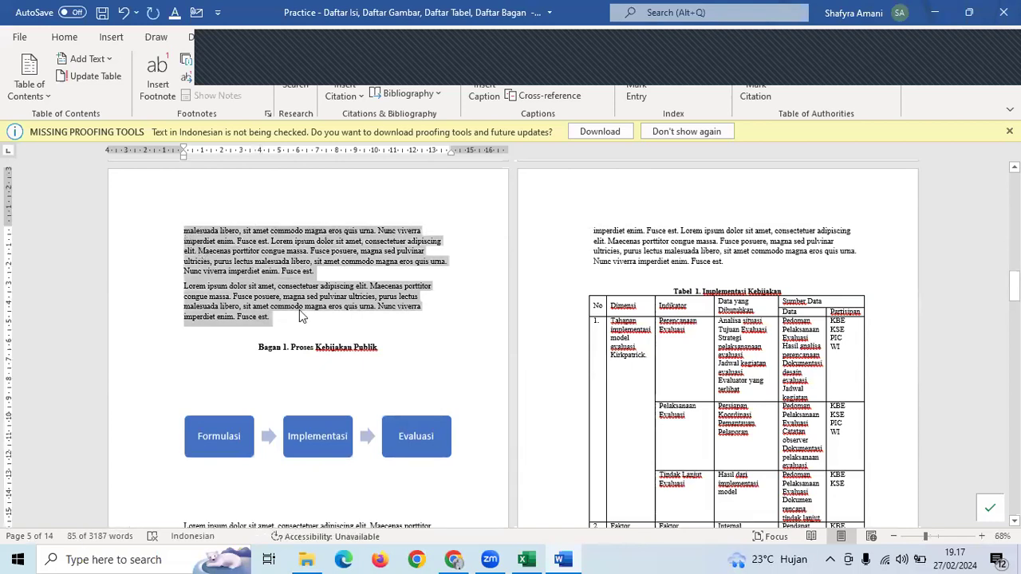
- Paste the filler paragraphs twice in a new paragraph after 'Fusce est.' on page 5
left_click(305, 323)
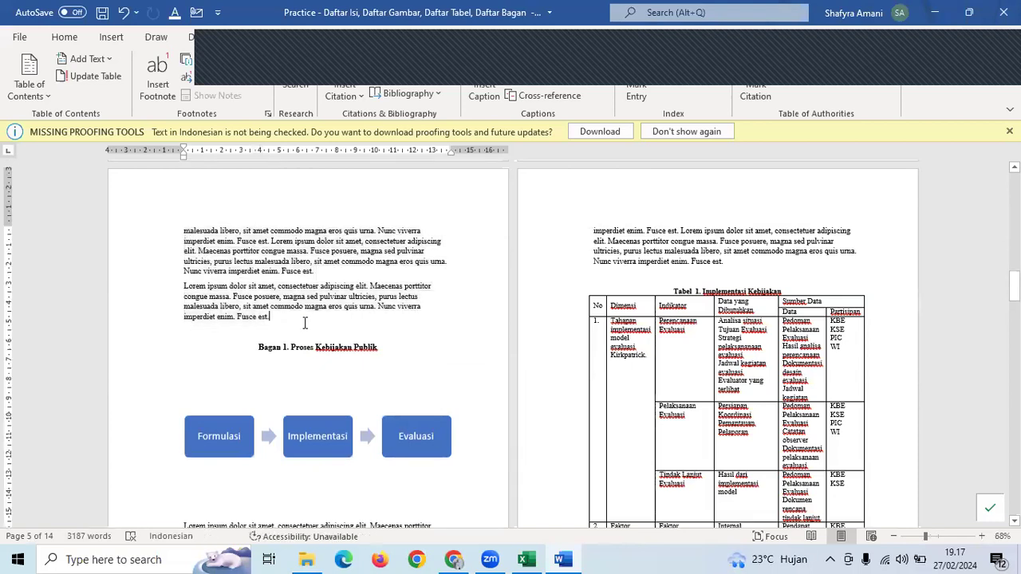
key("Return")
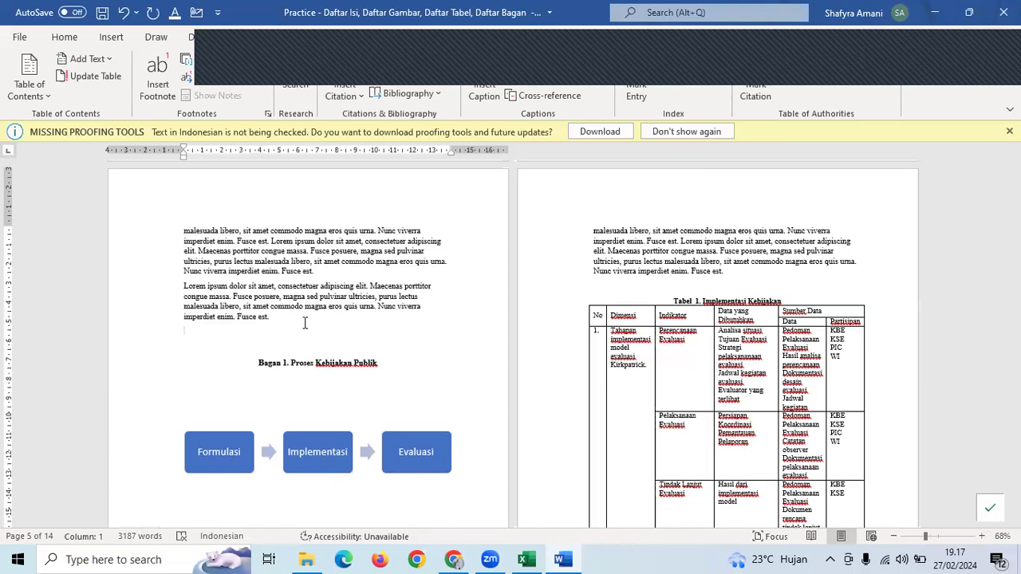
key("ctrl+v")
key("ctrl+v")
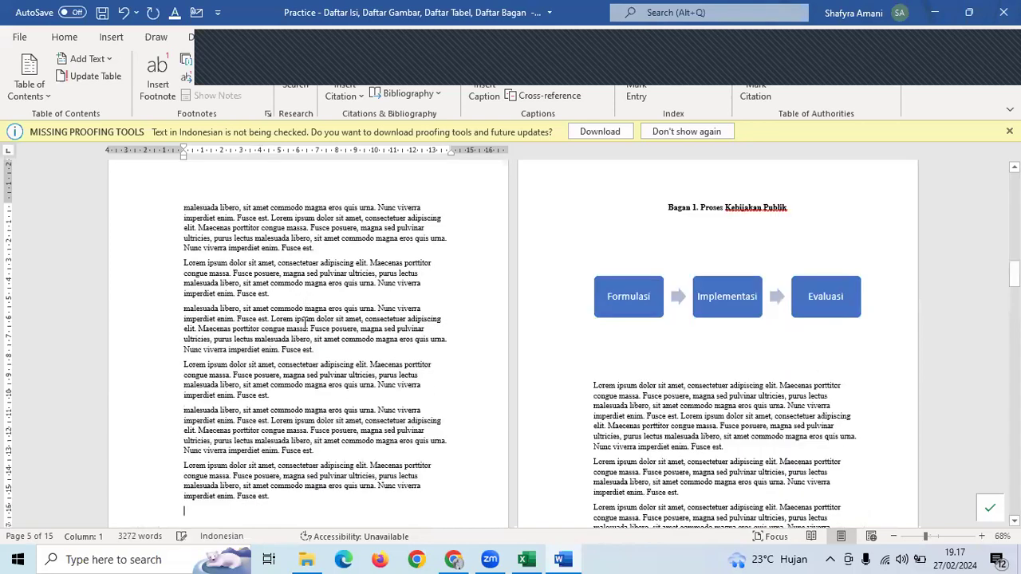
key("ctrl+v")
key("ctrl+v")
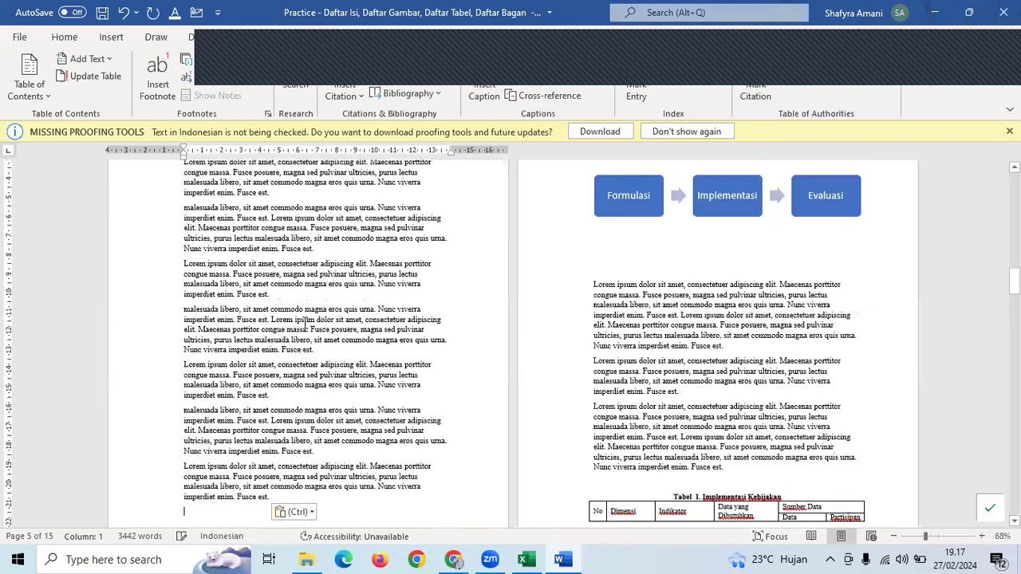
- Add a page break before the Tabel 1 caption so the table starts on page 7
scroll(870, 189, "up", 3)
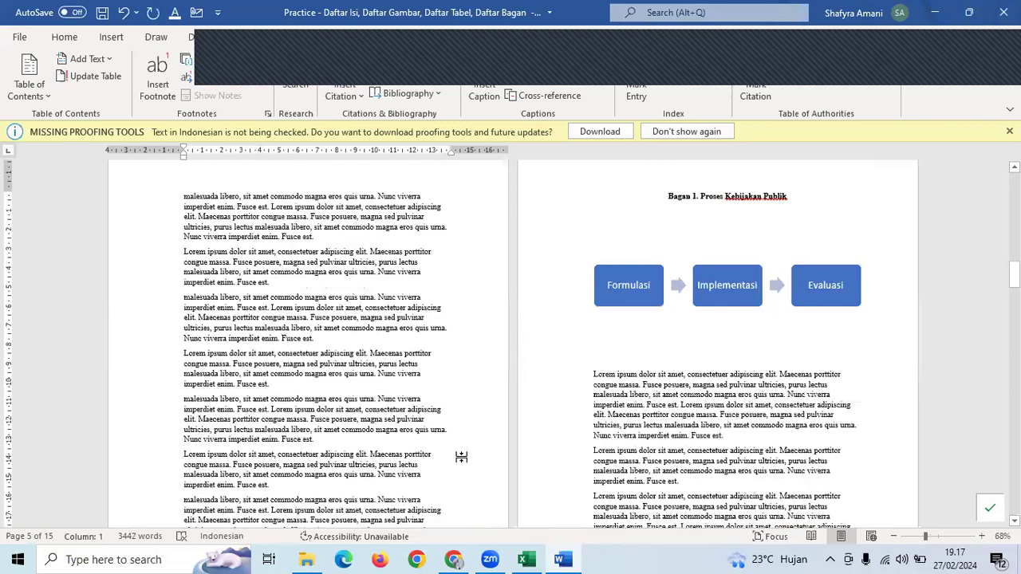
scroll(461, 456, "down", 5)
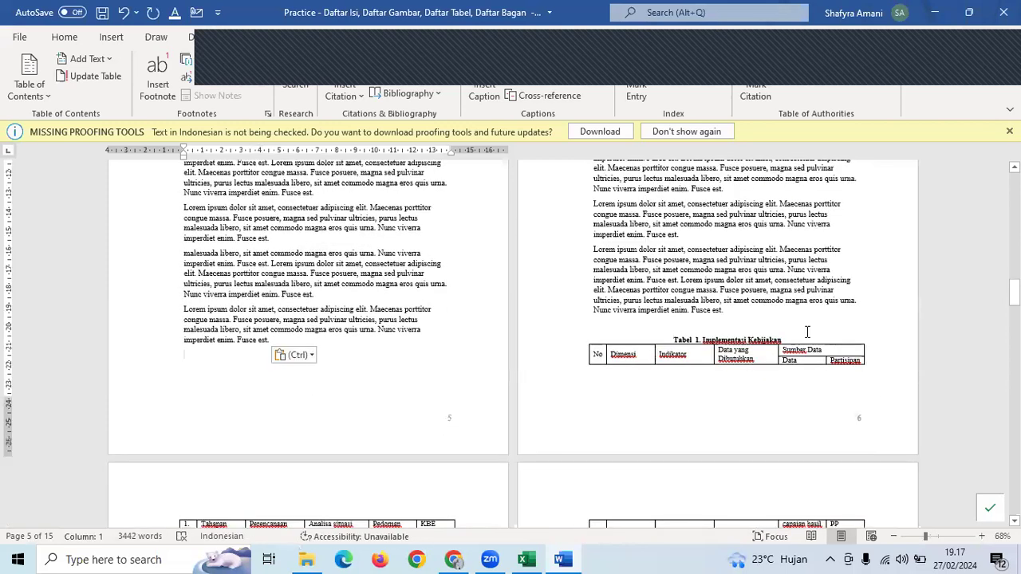
left_click(822, 336)
key("ctrl+Return")
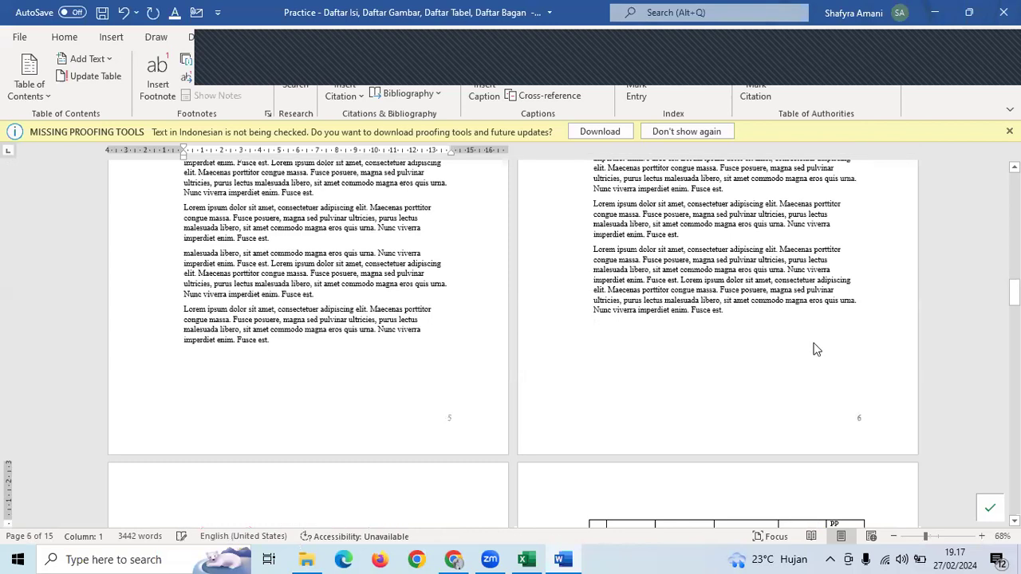
scroll(243, 350, "down", 3)
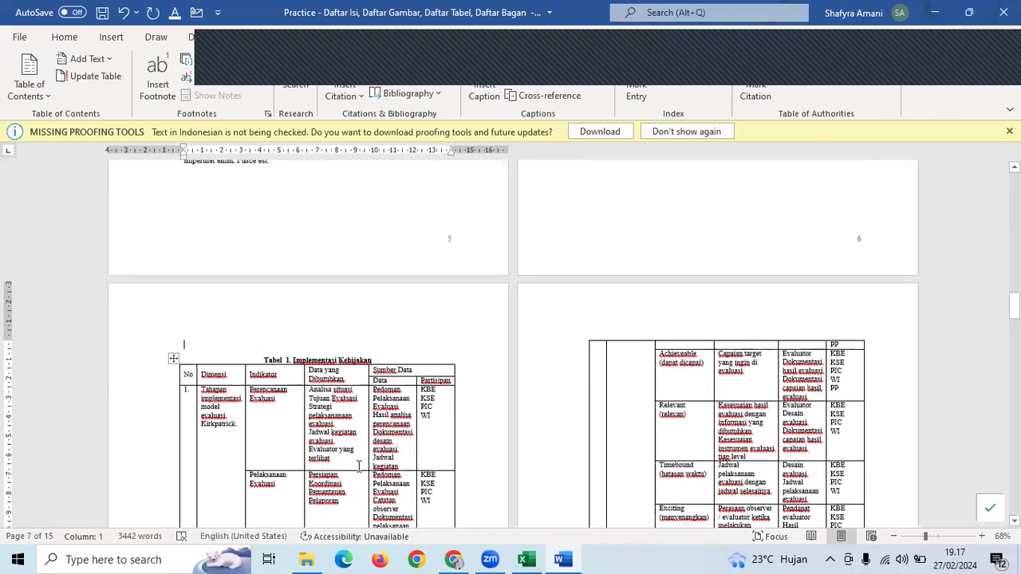
left_click_drag(1015, 307, 1014, 194)
scroll(792, 284, "up", 1)
scroll(792, 283, "up", 1)
scroll(792, 284, "down", 7)
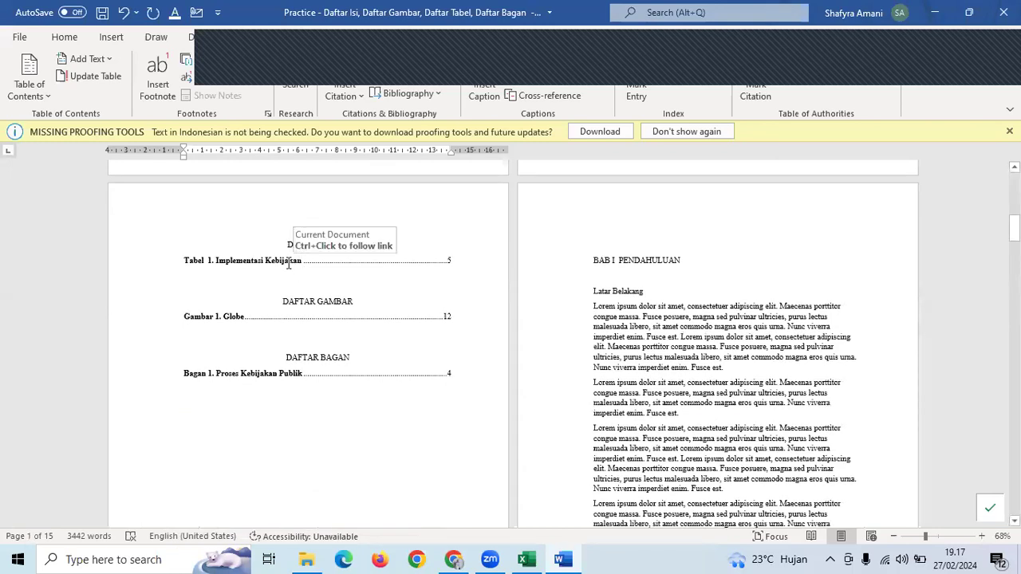
left_click(283, 268)
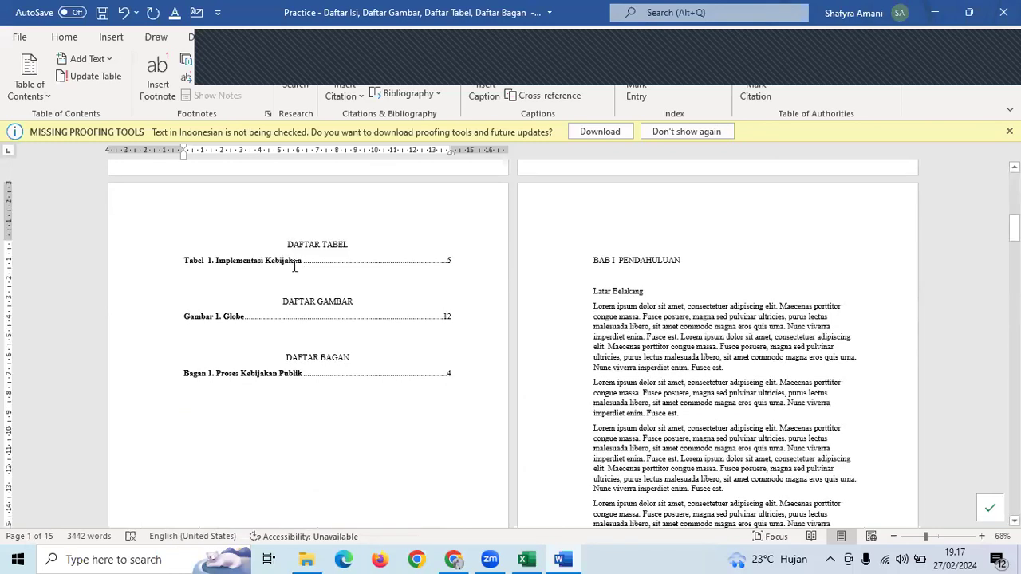
- Update the list of tables' page numbers with Update Field, then undo that update
left_click(287, 260)
right_click(288, 260)
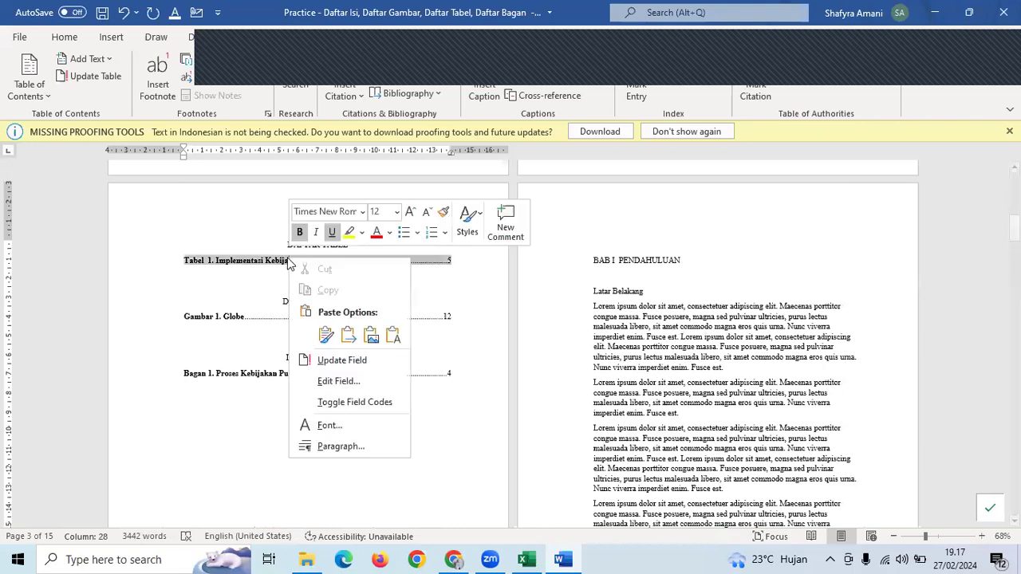
left_click(265, 260)
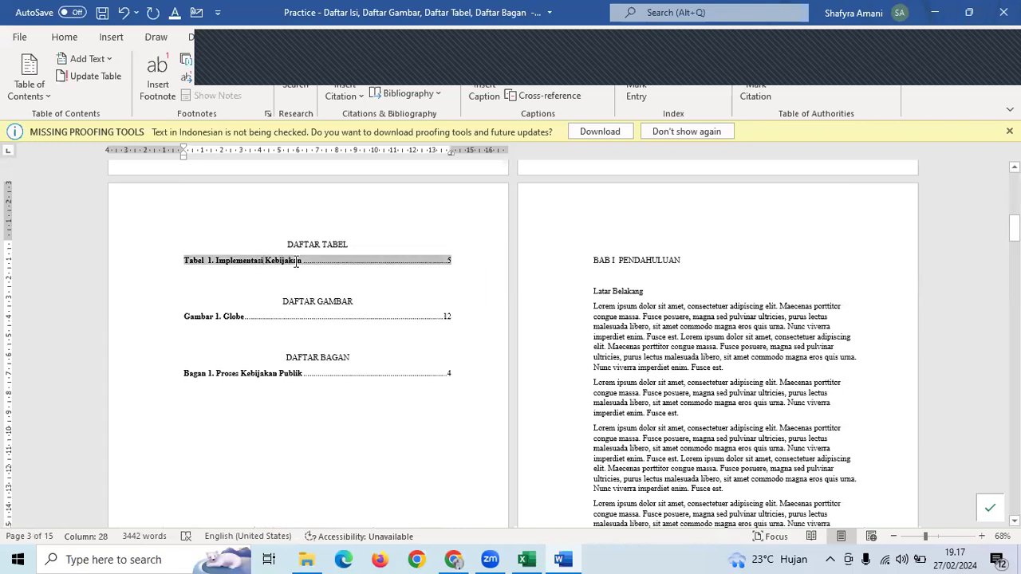
right_click(296, 263)
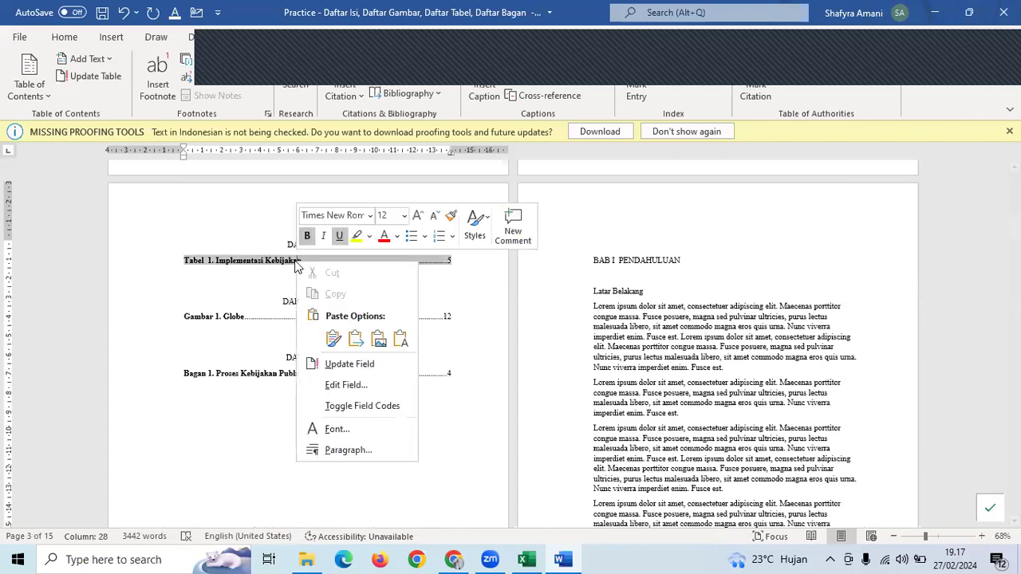
left_click(390, 366)
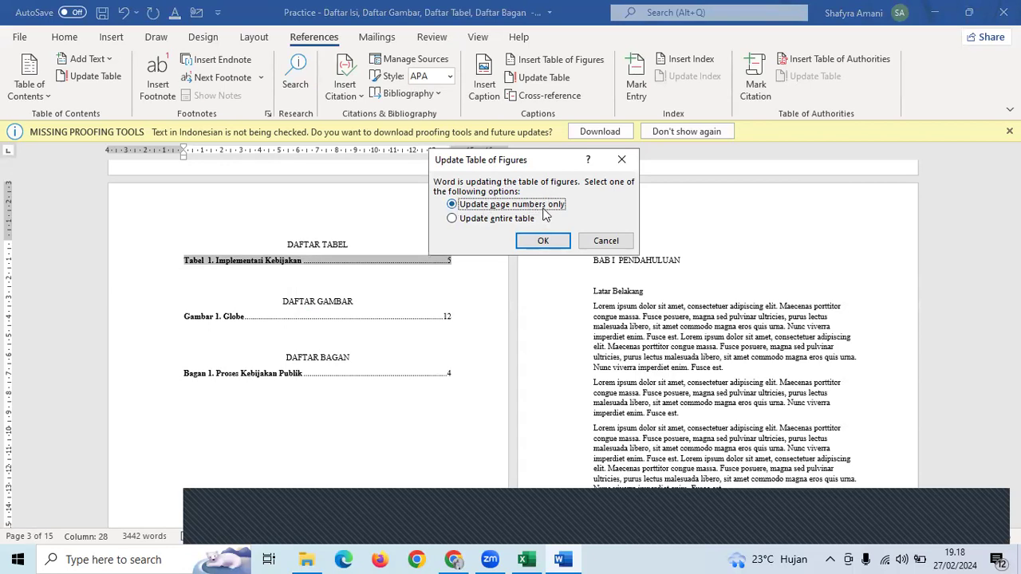
left_click(543, 240)
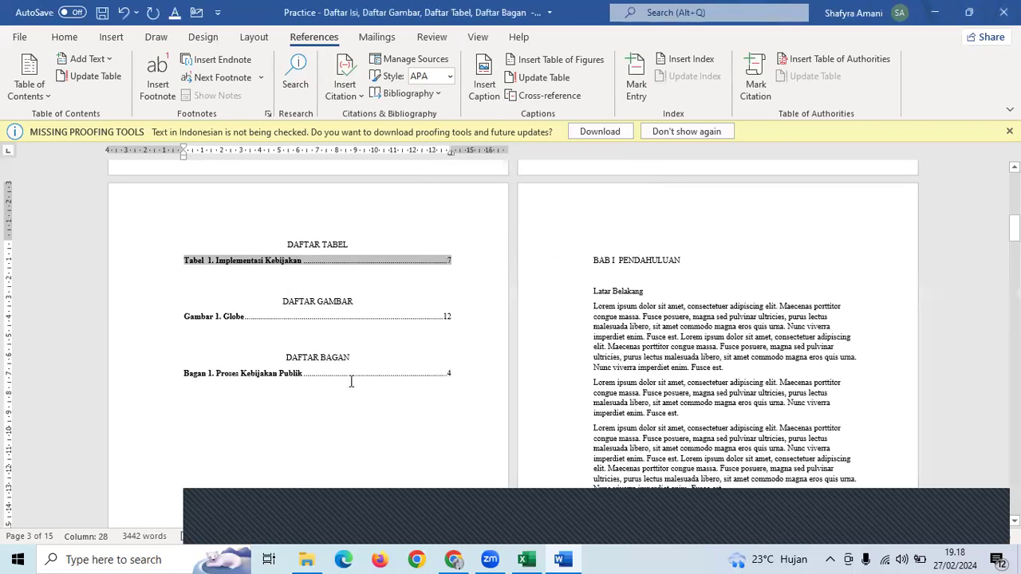
left_click(437, 267)
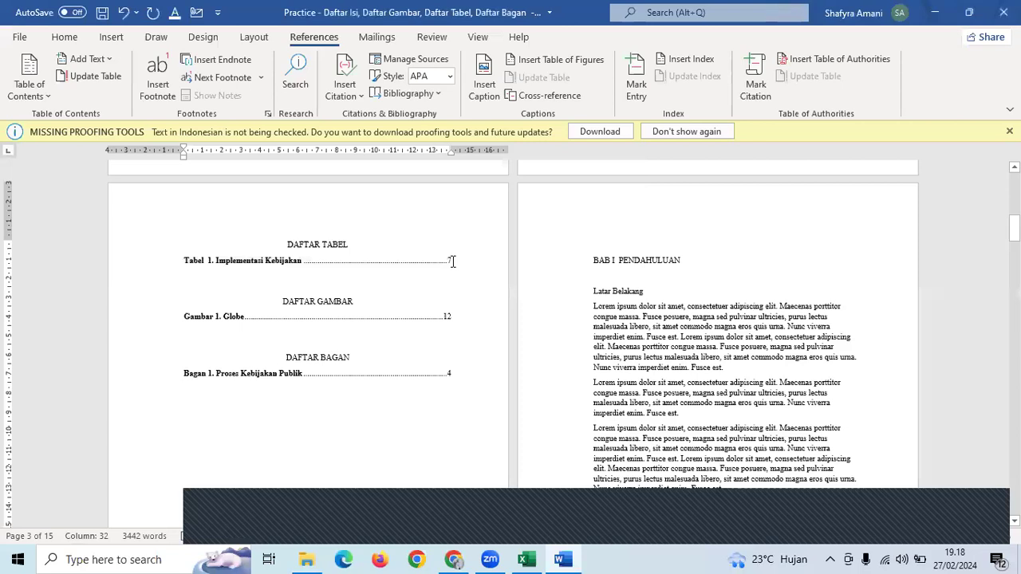
scroll(452, 261, "up", 4)
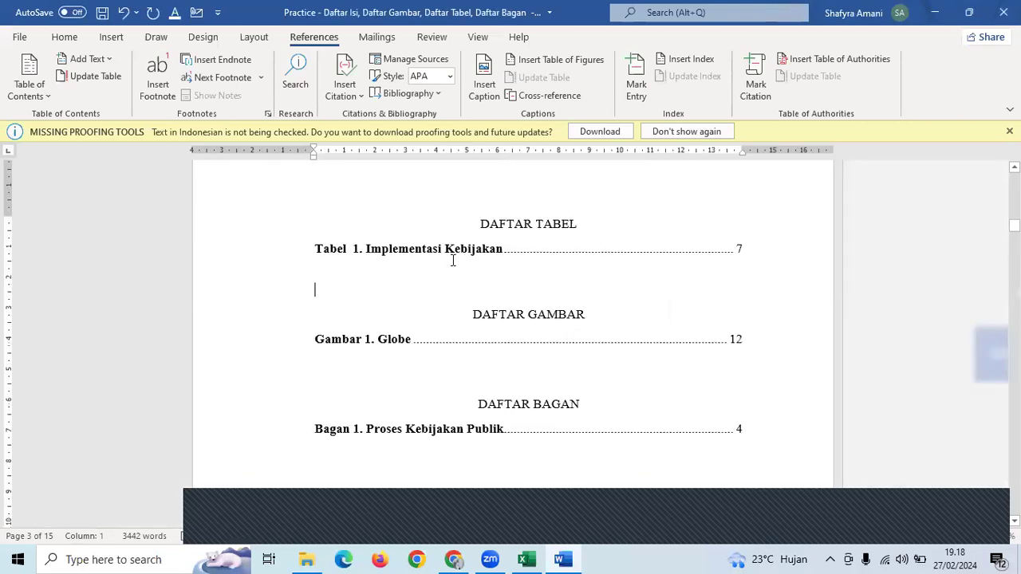
key("ctrl+z")
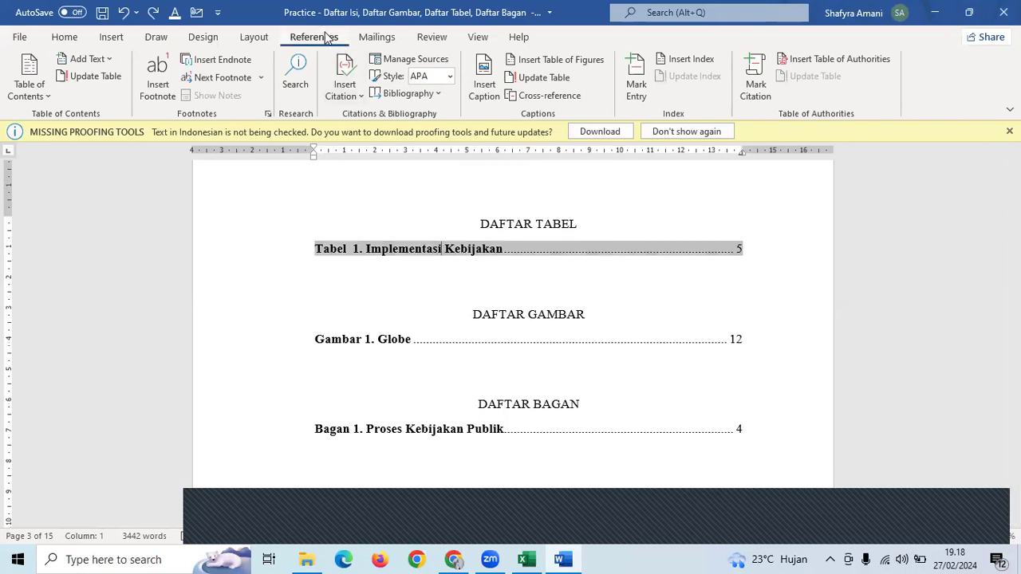
- Refresh only the page numbers of the list of tables, putting Tabel 1 on page 7
left_click(552, 77)
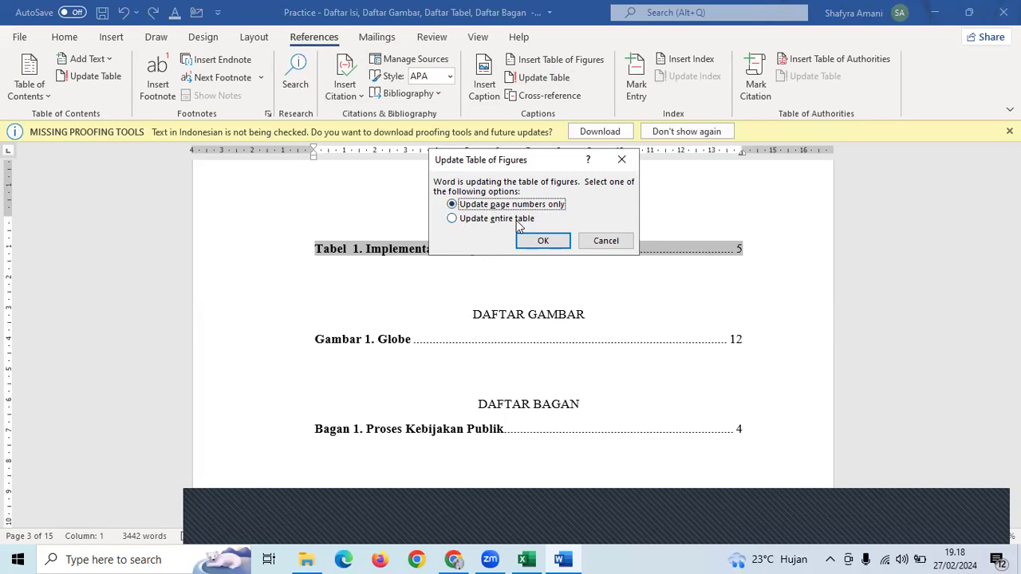
left_click_drag(483, 163, 113, 140)
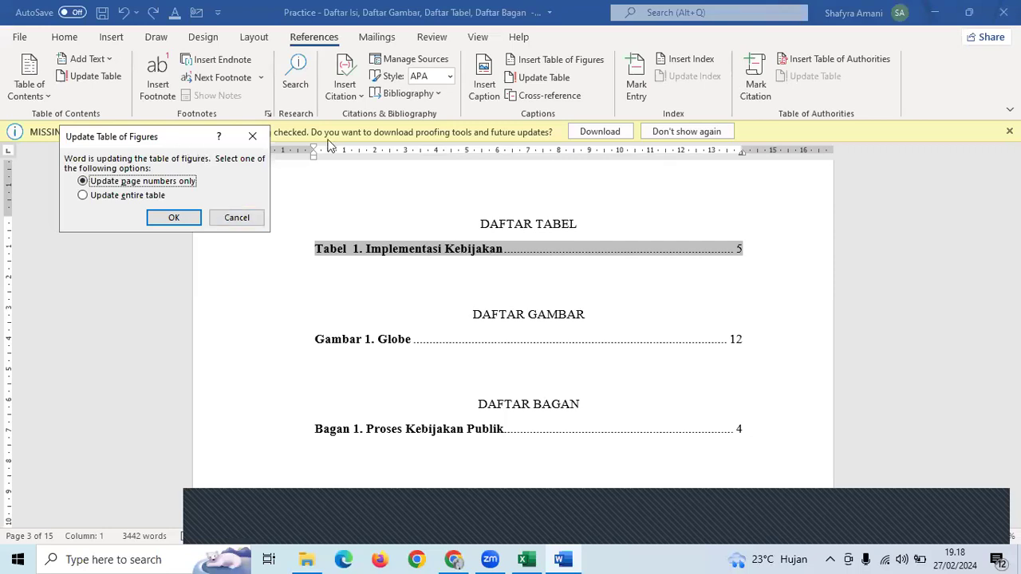
left_click_drag(151, 137, 784, 212)
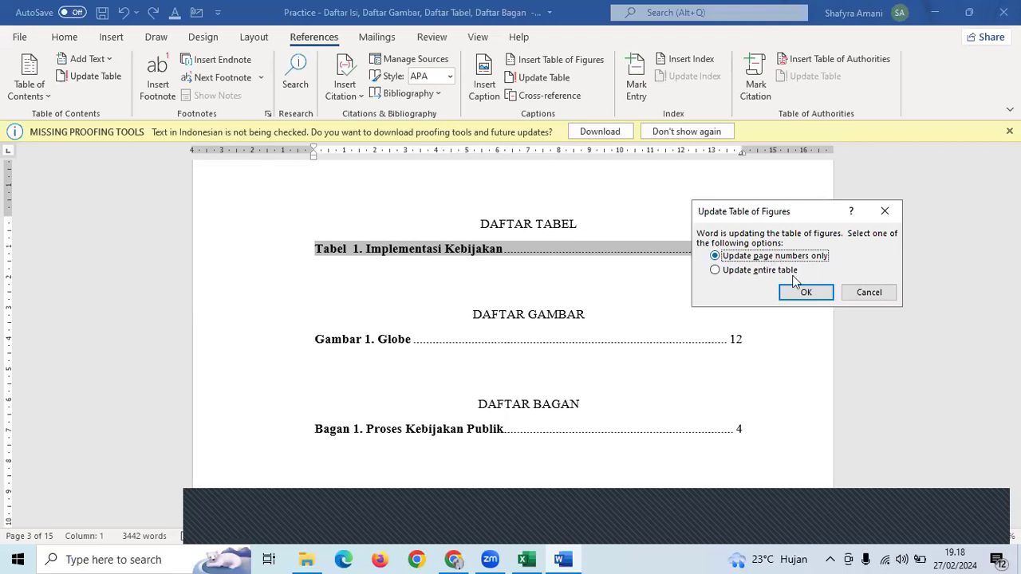
left_click(804, 293)
scroll(683, 314, "down", 1)
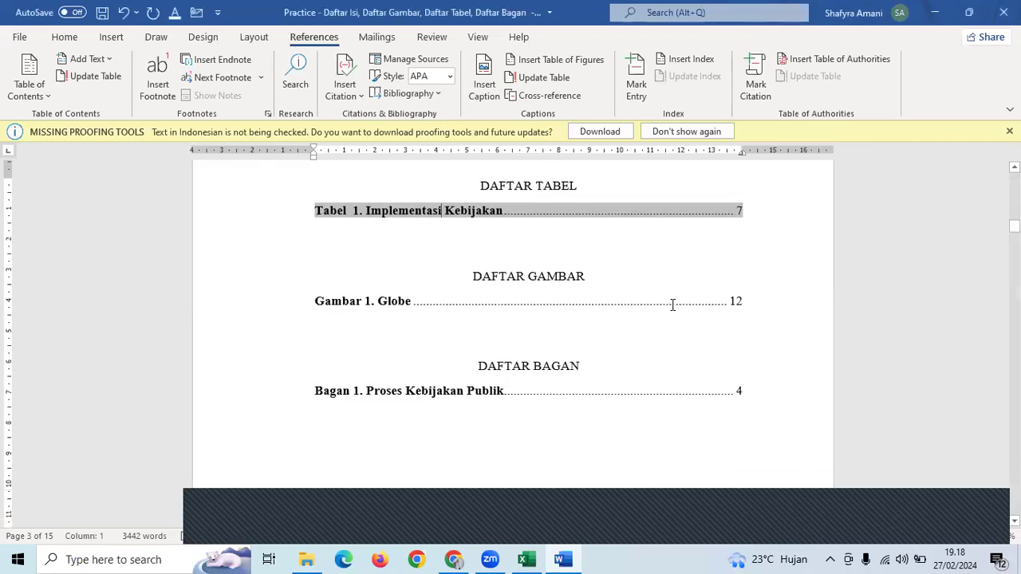
- Refresh the figure list's page numbers and rebuild the chart list (Gambar 1 page 13, Bagan 1 page 6)
left_click(378, 300)
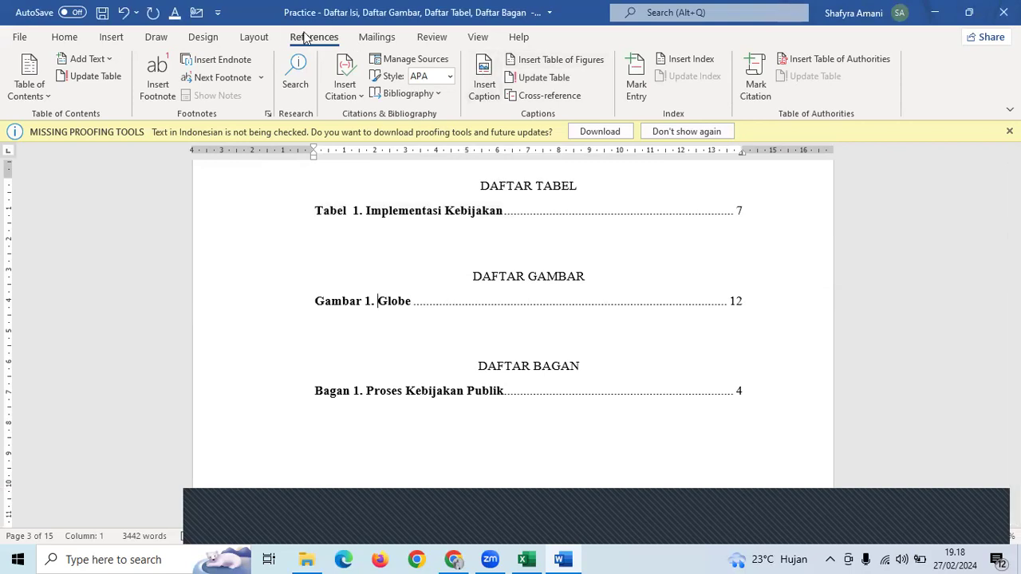
left_click(546, 78)
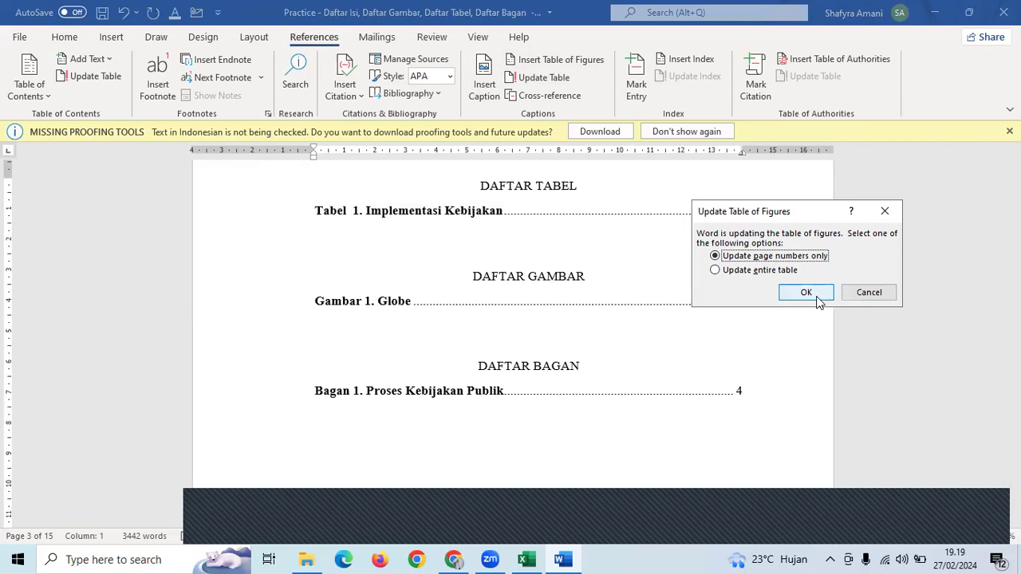
left_click(805, 293)
scroll(795, 306, "down", 1)
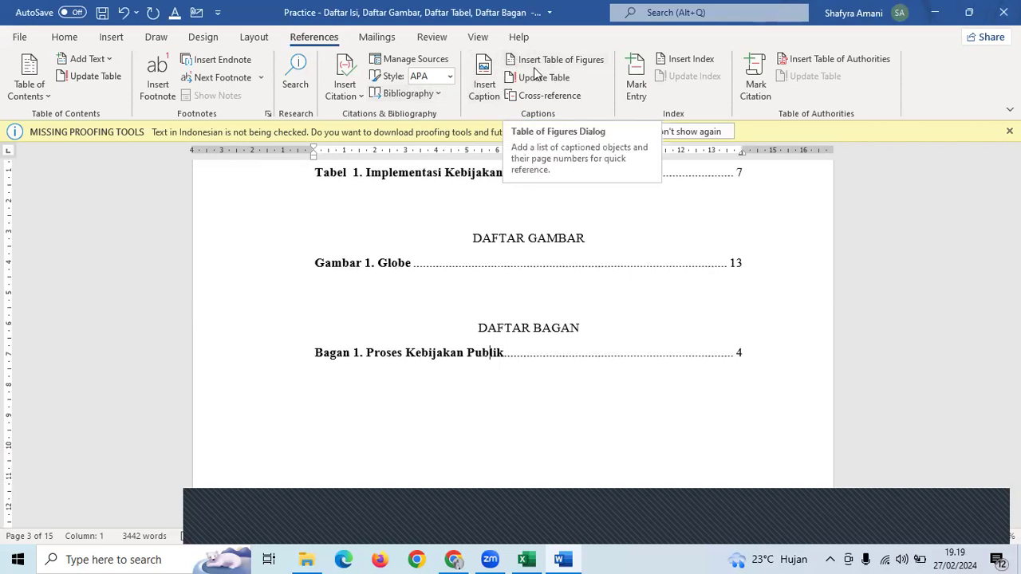
left_click(758, 272)
left_click(791, 294)
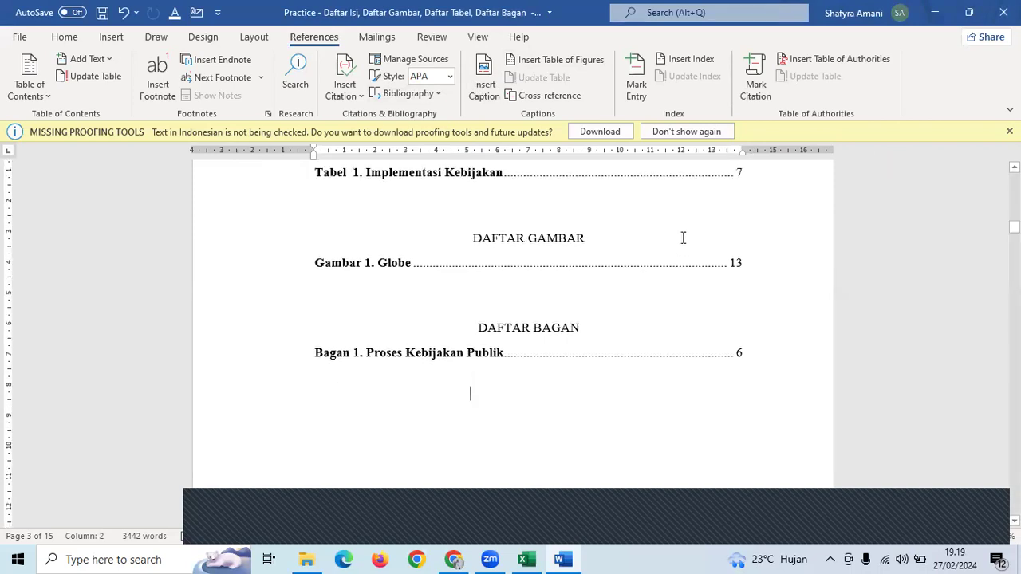
scroll(694, 343, "down", 1, "ctrl")
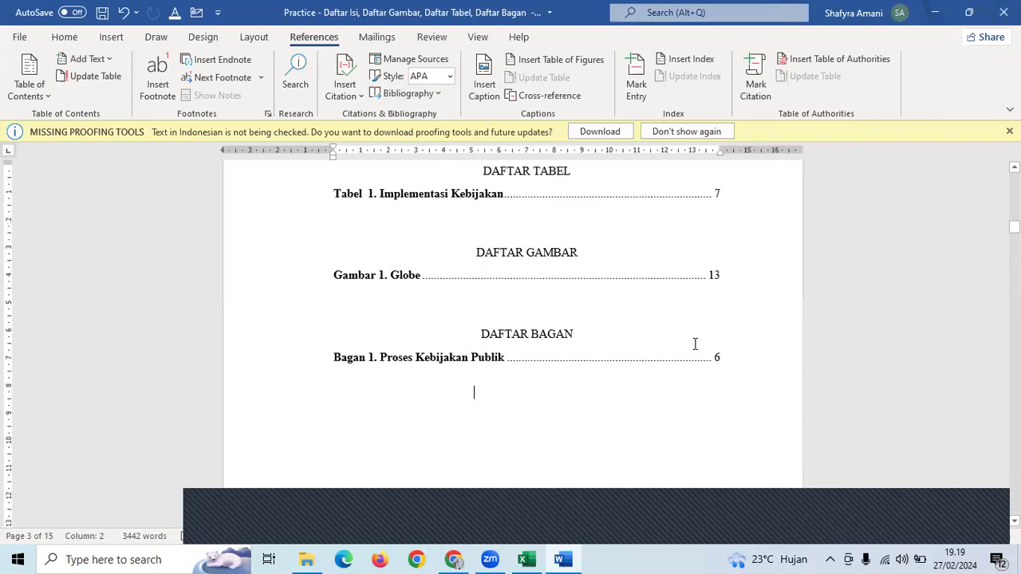
- Insert an empty four-column table on the blank line above BAB II
scroll(695, 344, "down", 20)
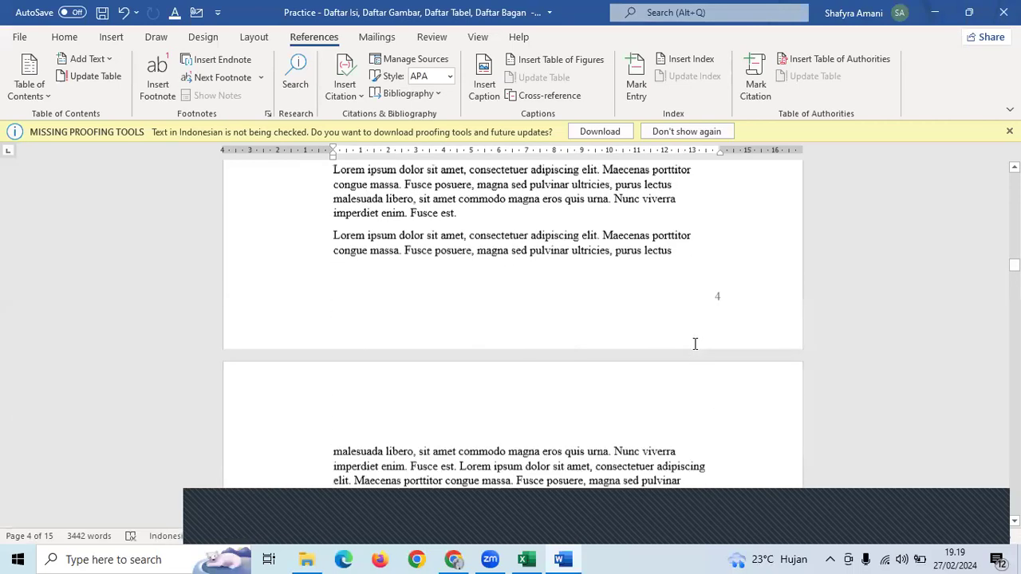
scroll(694, 344, "down", 1, "ctrl")
scroll(693, 342, "down", 5)
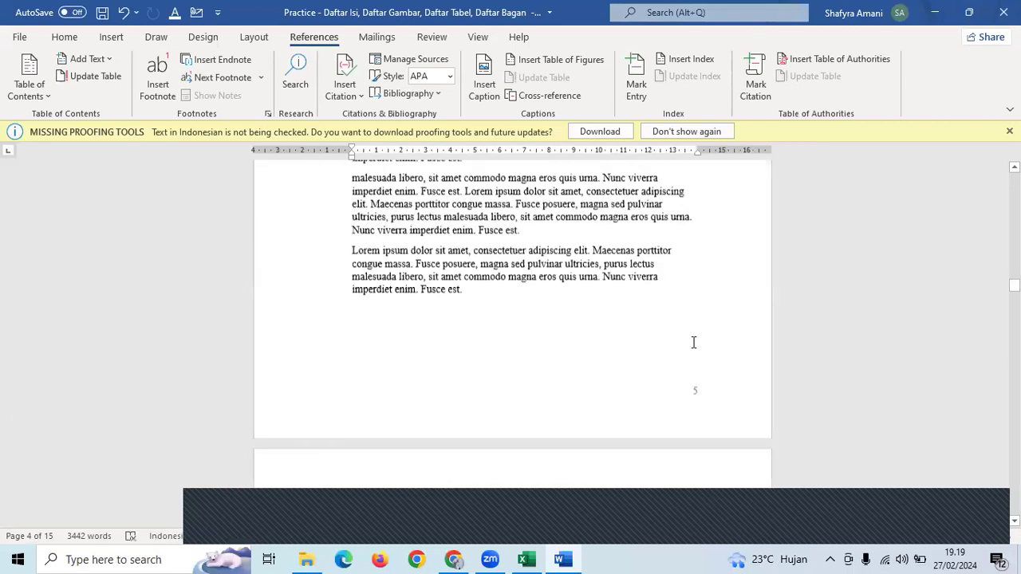
scroll(692, 342, "down", 5)
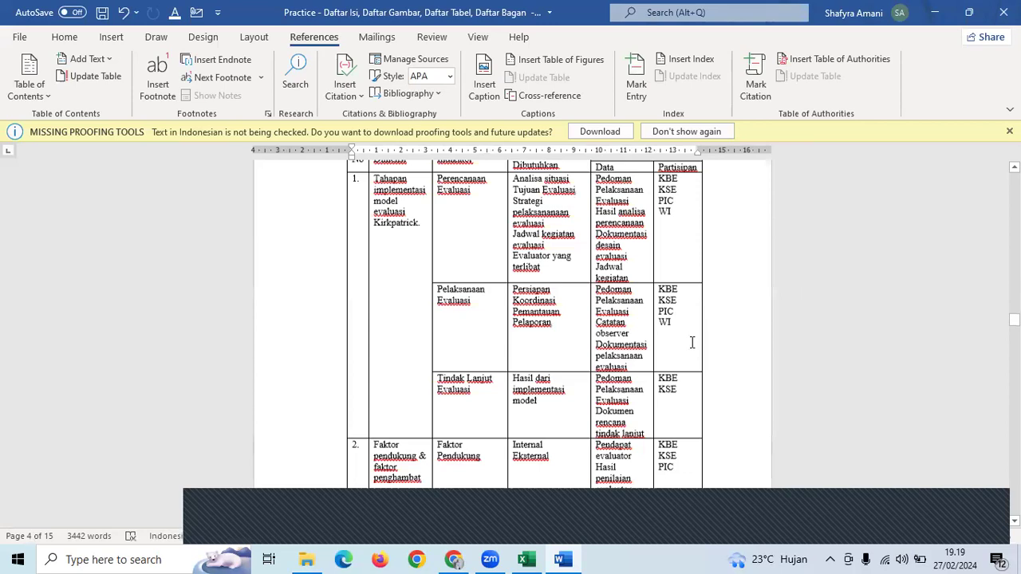
scroll(692, 342, "down", 10)
scroll(390, 409, "down", 1)
left_click(389, 408)
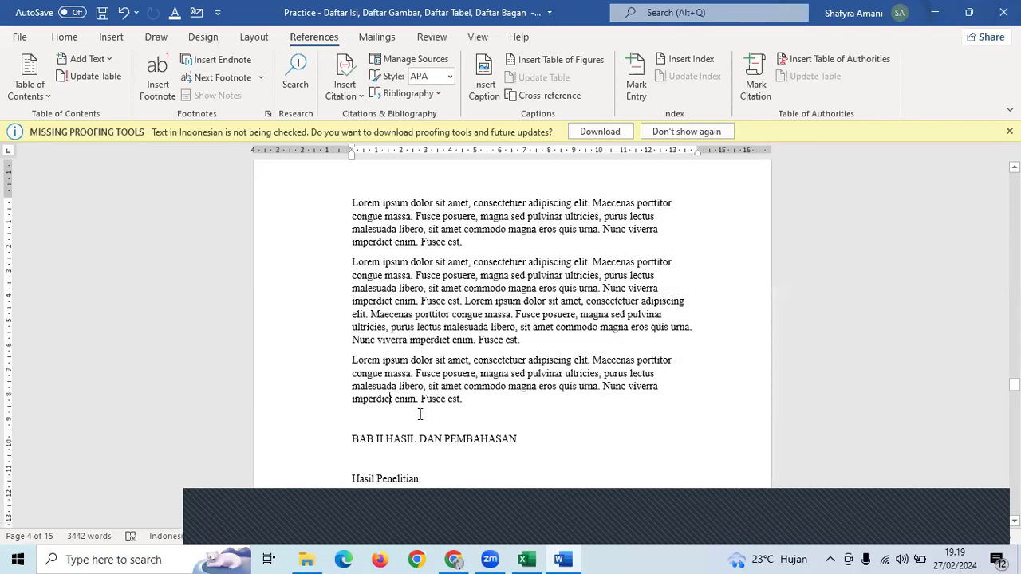
left_click(437, 416)
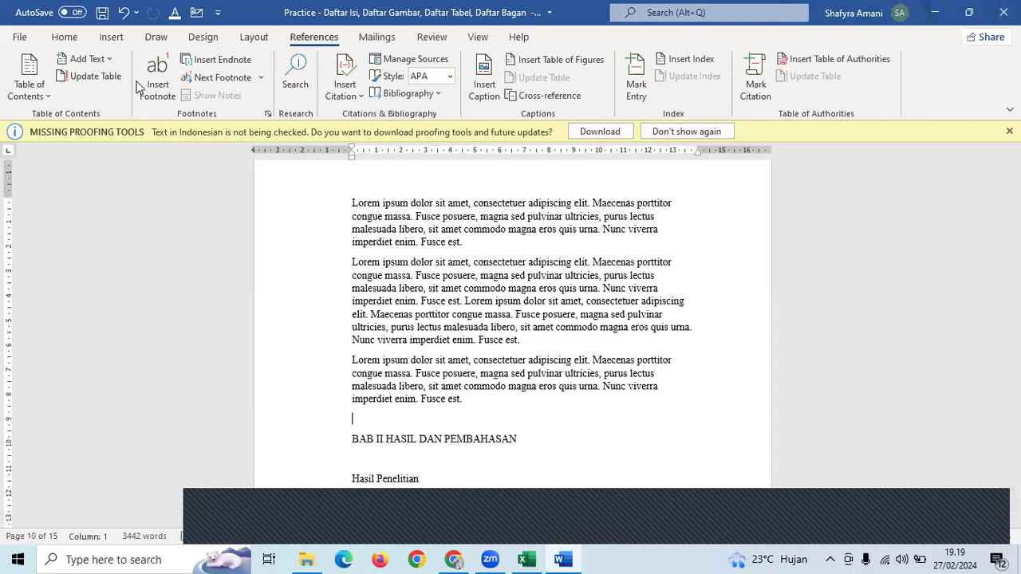
left_click(111, 37)
left_click(108, 75)
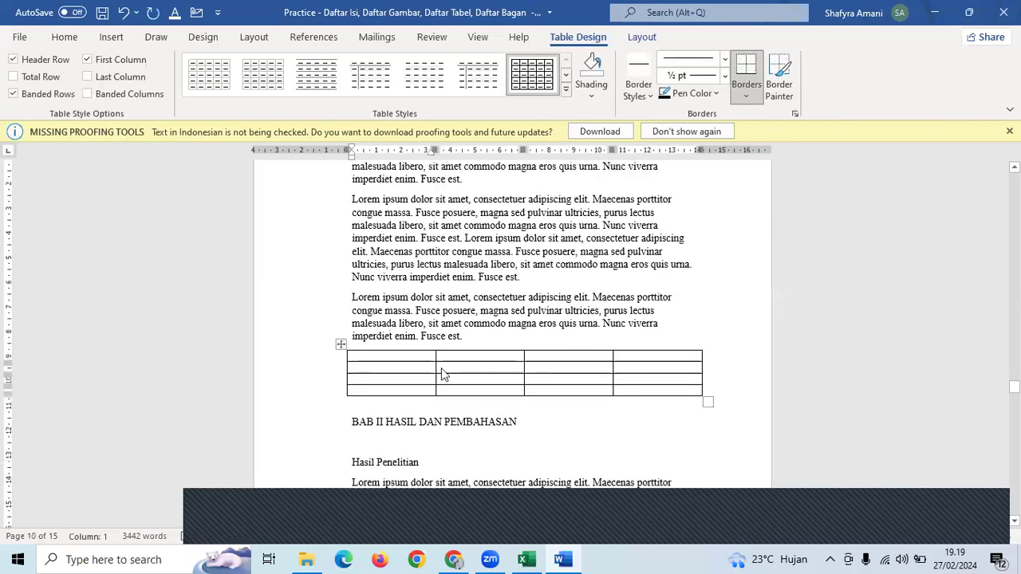
- Caption the table with label Tabel as 'Tabel 2. Contoh Kebijakan Publik di Indonesia'
right_click(439, 370)
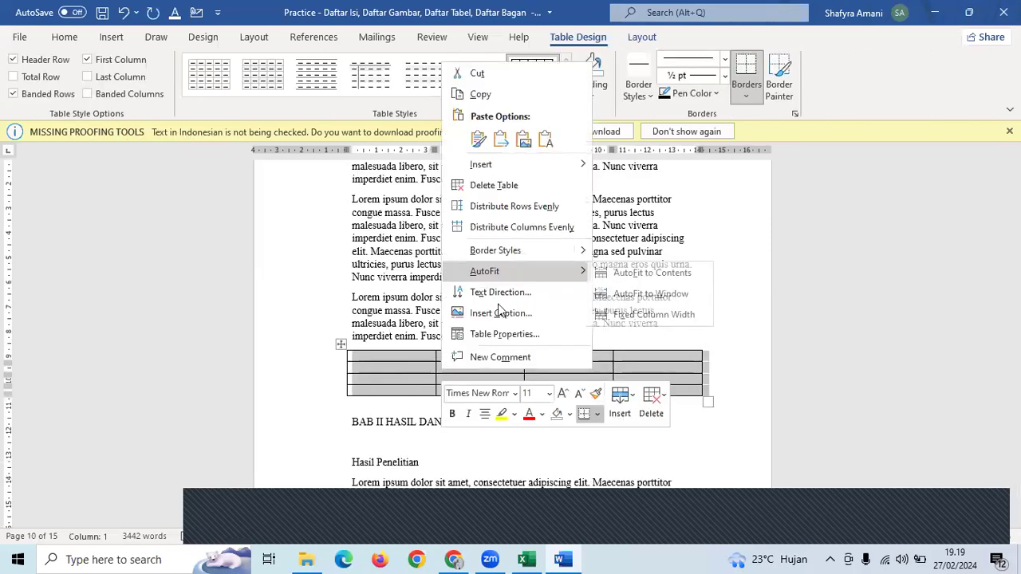
left_click(500, 312)
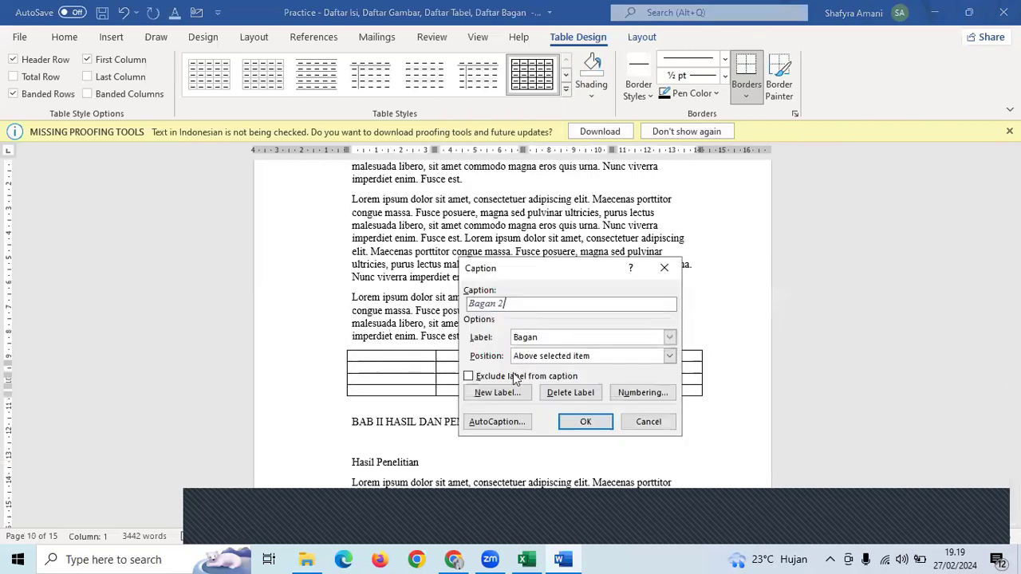
left_click(568, 339)
left_click(547, 398)
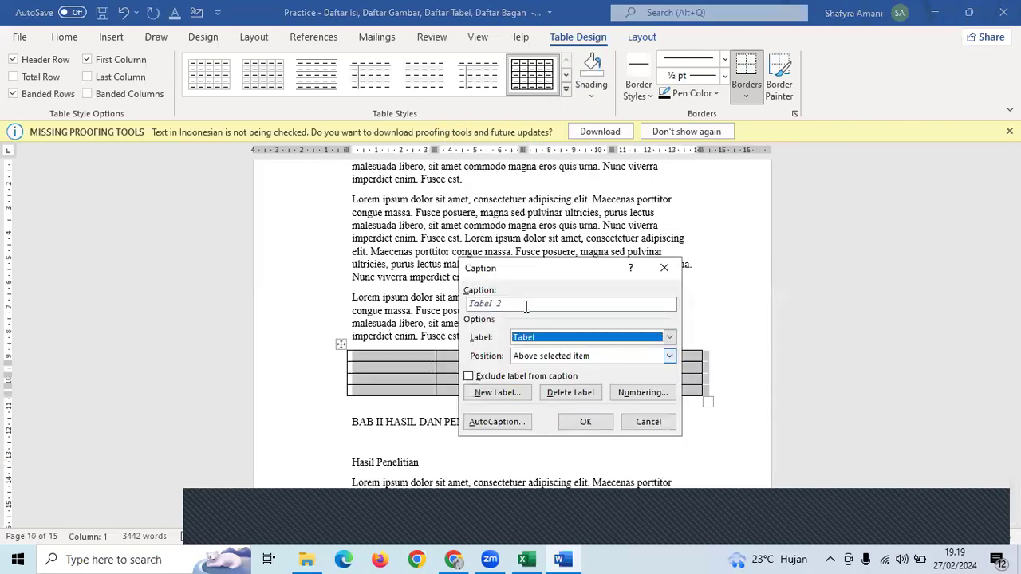
left_click(524, 302)
type(". ")
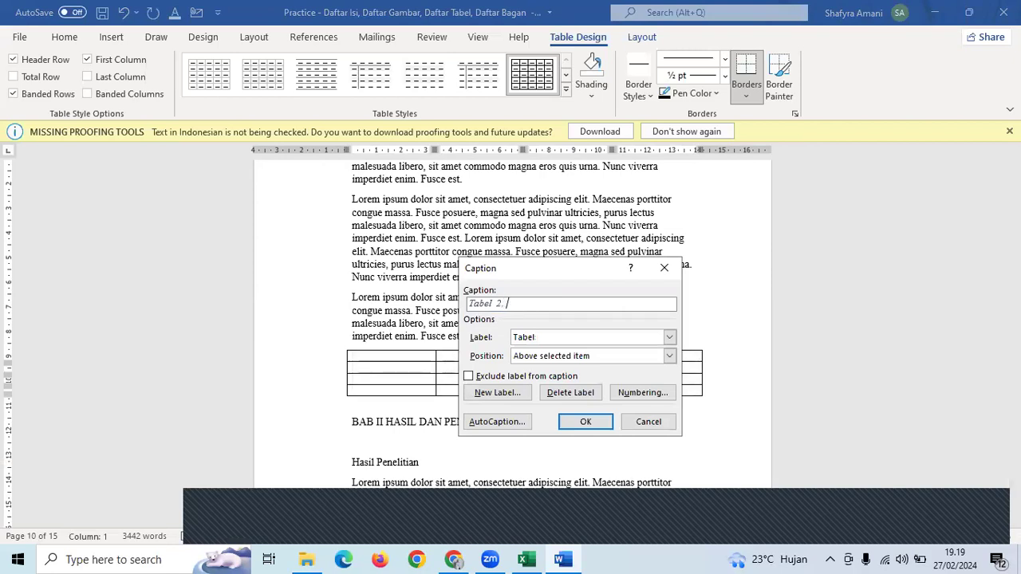
type("Contoh Kebijakan Publik di Indonesia")
key("Return")
- Copy the body-text font onto the Tabel 2 caption with Format Painter
left_click_drag(526, 296, 493, 297)
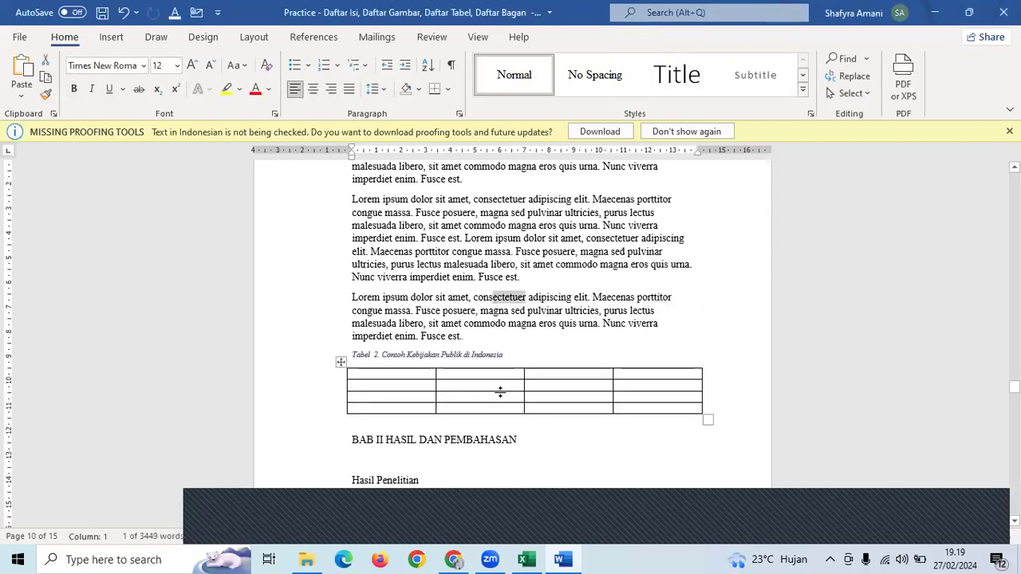
left_click_drag(505, 356, 359, 344)
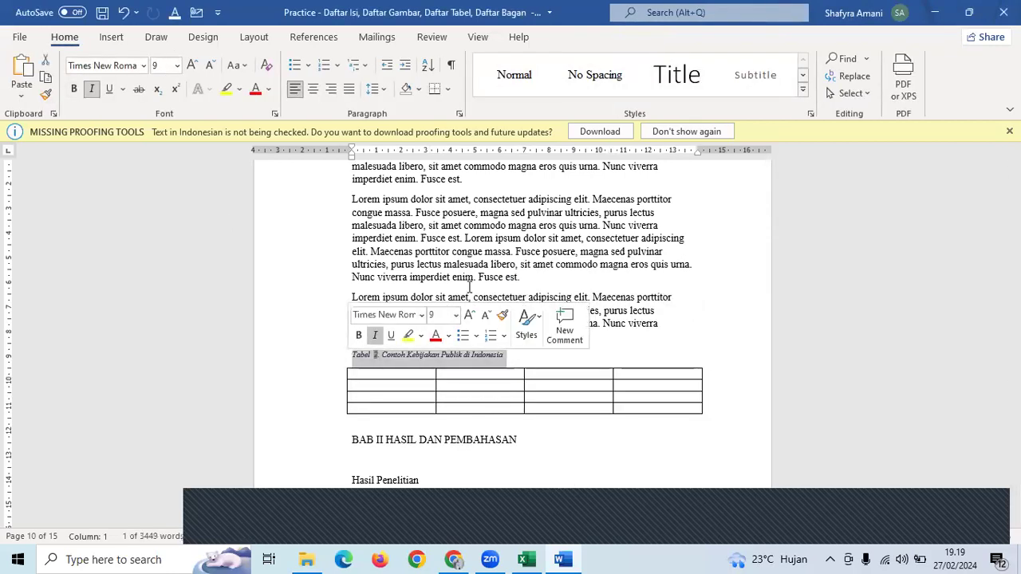
left_click_drag(474, 277, 416, 264)
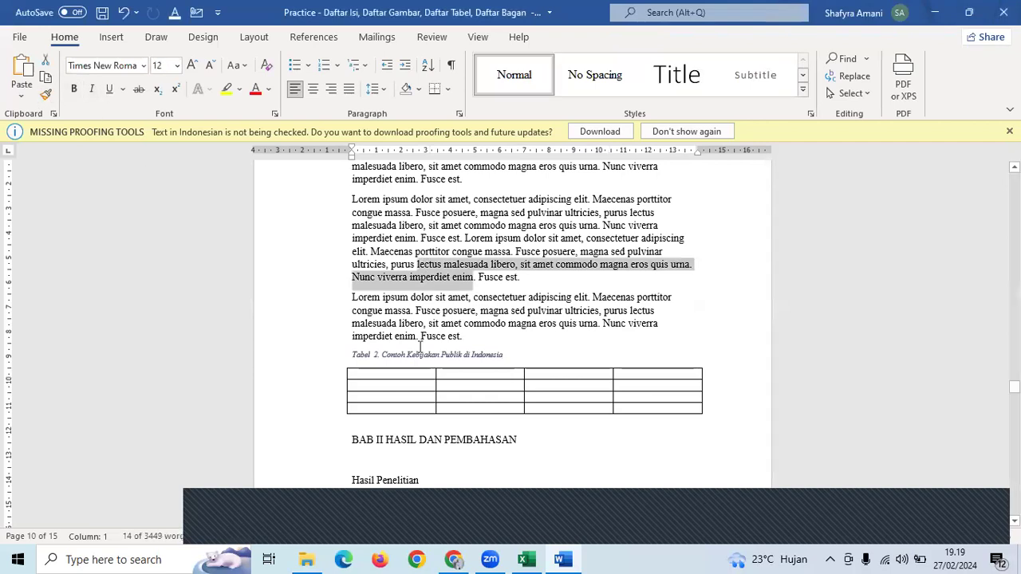
left_click_drag(518, 356, 316, 365)
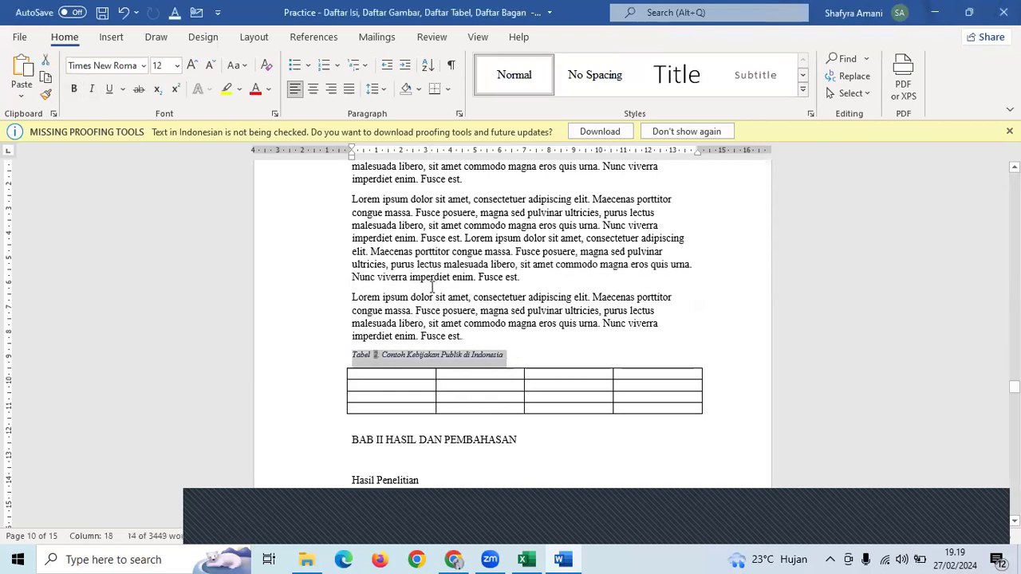
left_click_drag(446, 237, 400, 226)
left_click(46, 94)
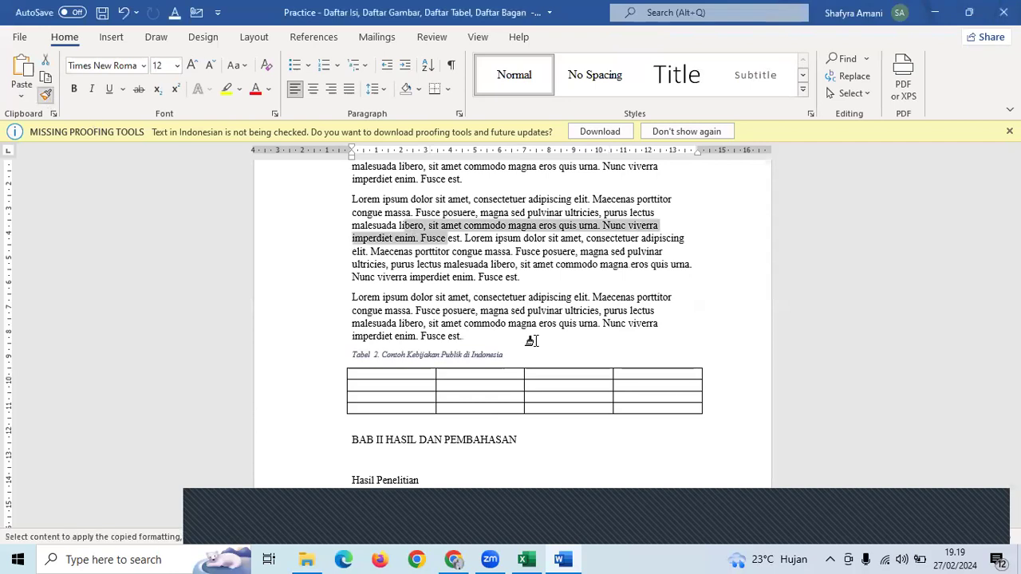
mouse_move(510, 353)
left_mouse_down()
mouse_move(341, 345)
mouse_move(326, 355)
left_mouse_up()
- Make the Tabel 2 caption bold and centred, then return to the list of tables
key("ctrl+b")
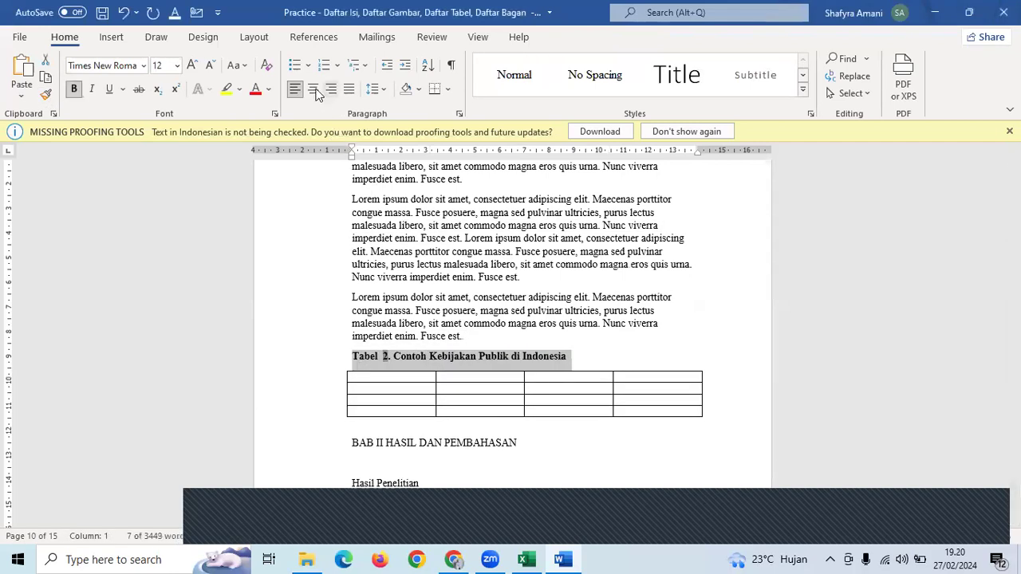
left_click(313, 90)
scroll(644, 295, "up", 1)
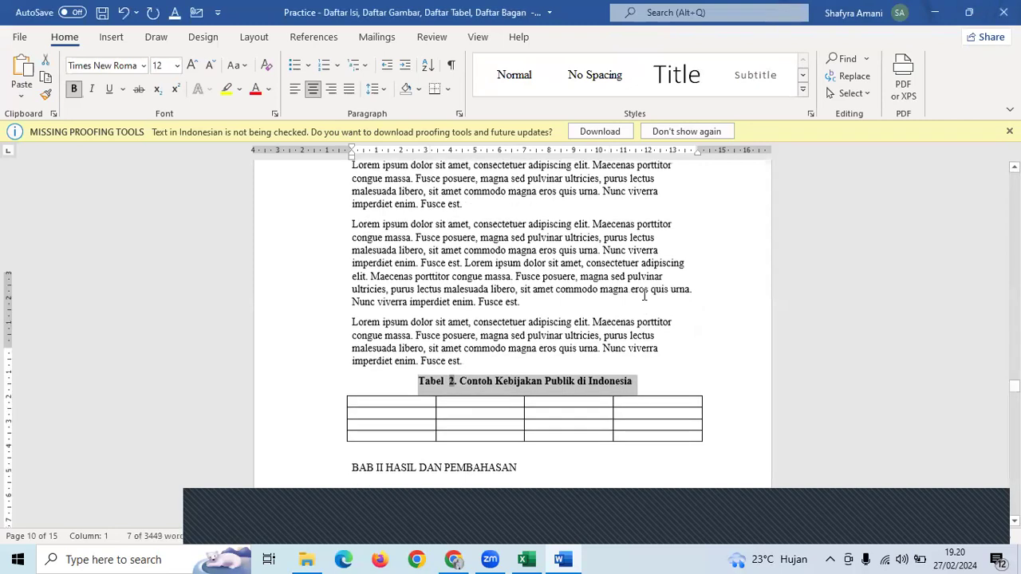
scroll(645, 295, "down", 20)
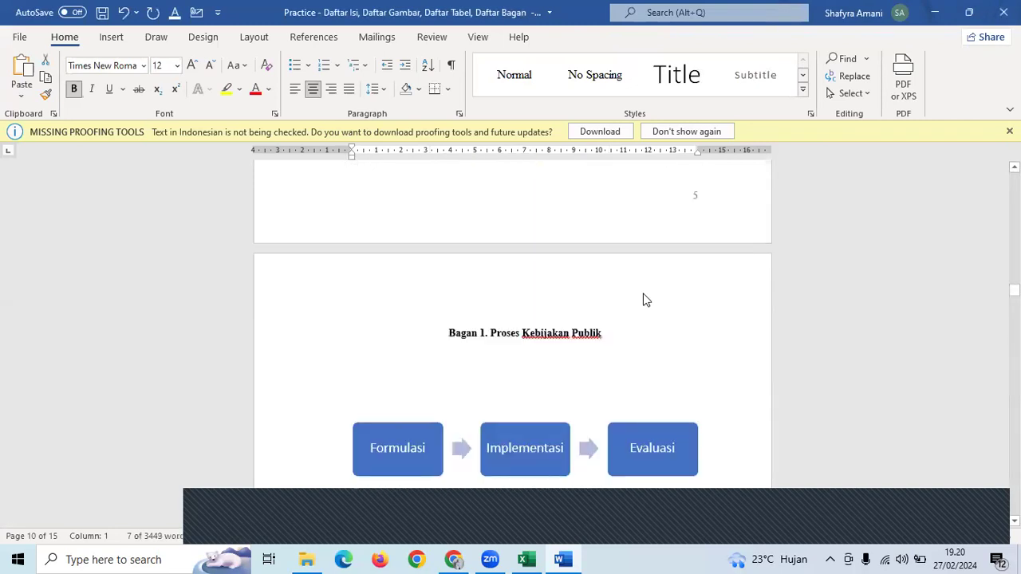
scroll(645, 295, "up", 10)
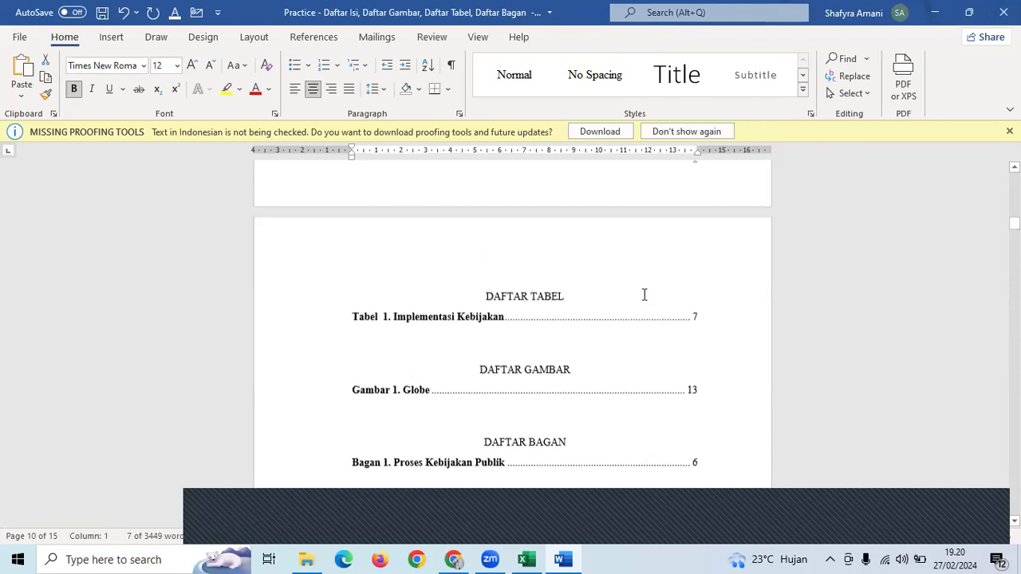
left_click(481, 318)
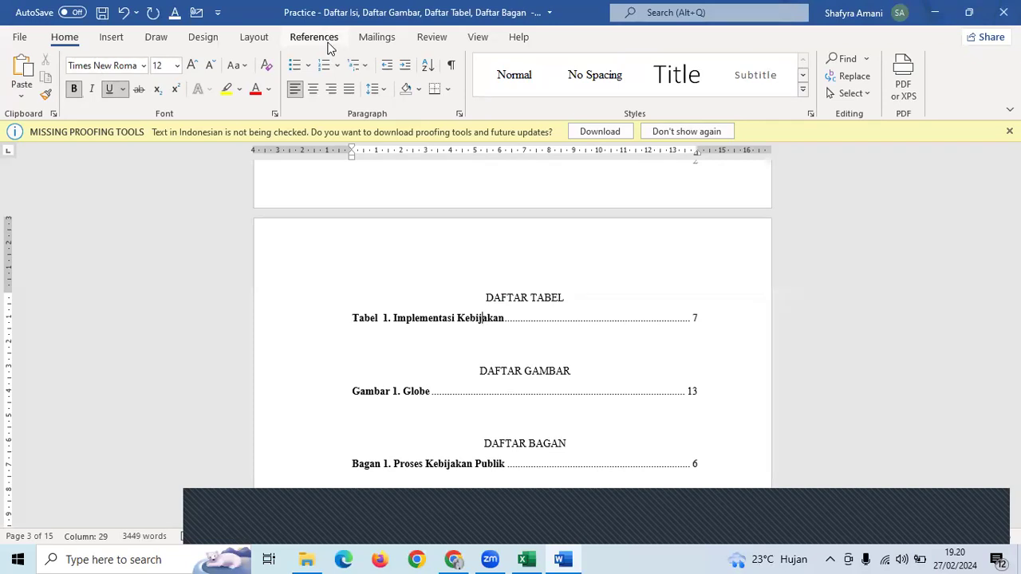
- Rebuild the entire list of tables so Tabel 2 appears on page 10
left_click(315, 38)
left_click(546, 79)
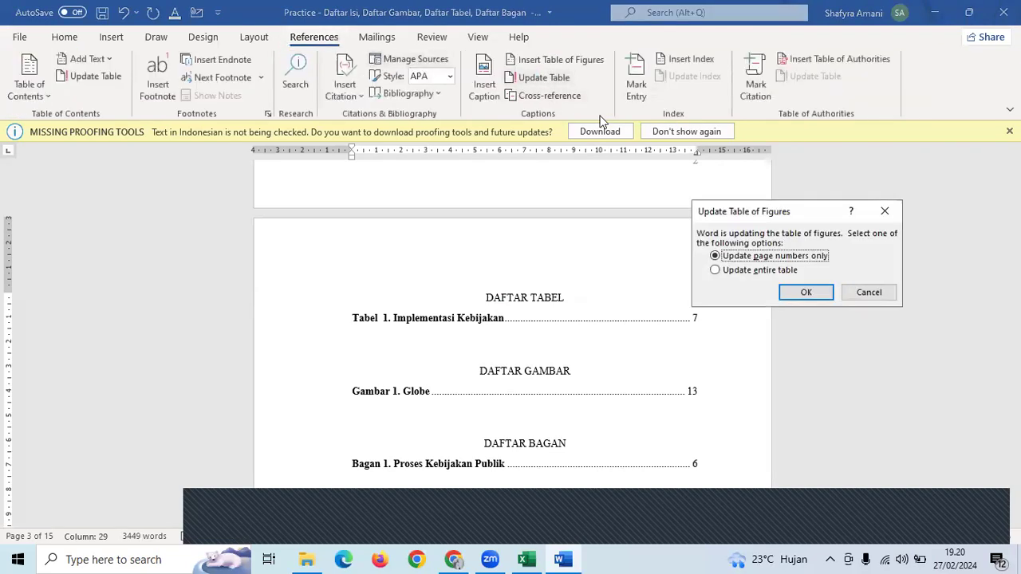
left_click_drag(754, 216, 648, 153)
left_click(638, 206)
left_click(697, 229)
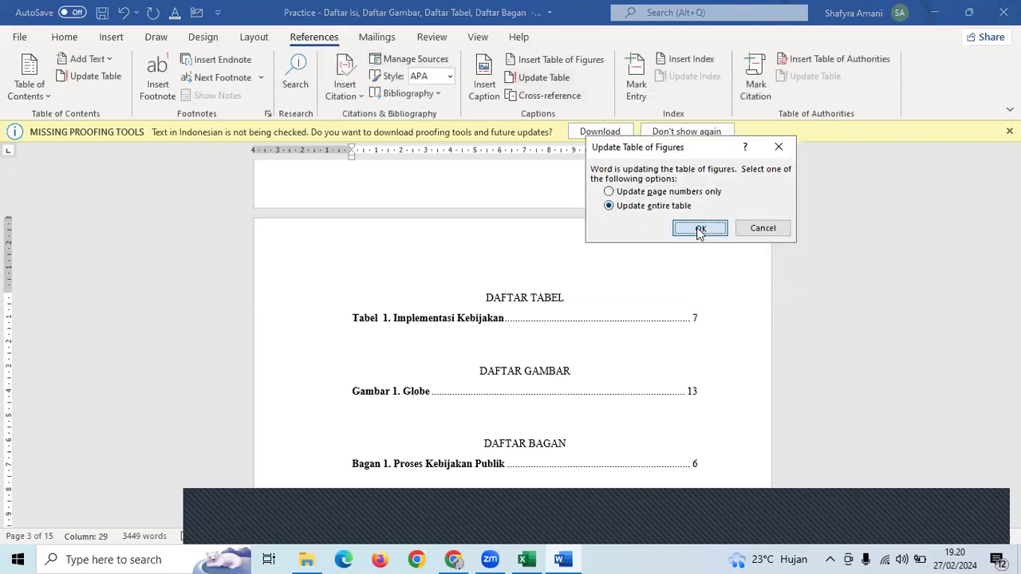
left_click(693, 336)
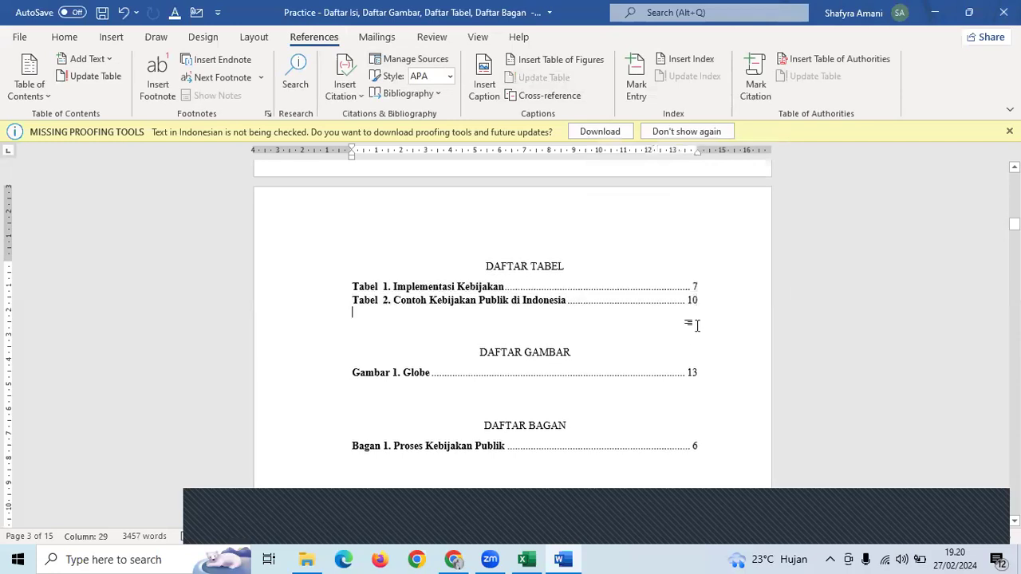
scroll(694, 327, "down", 1)
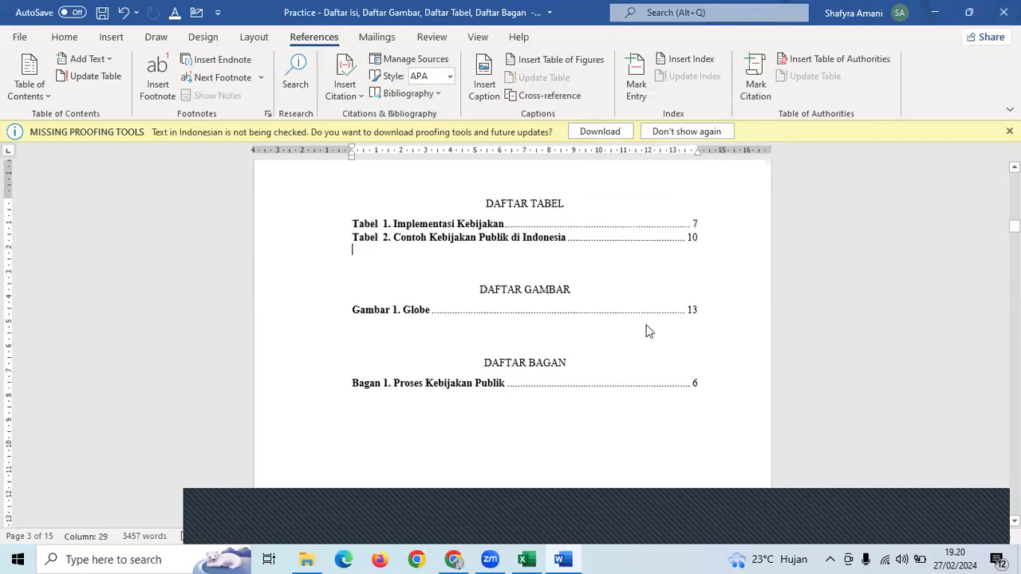
- Update the page numbers in the list of figures
left_click(381, 309)
left_click(541, 79)
left_click(694, 225)
scroll(457, 288, "down", 2)
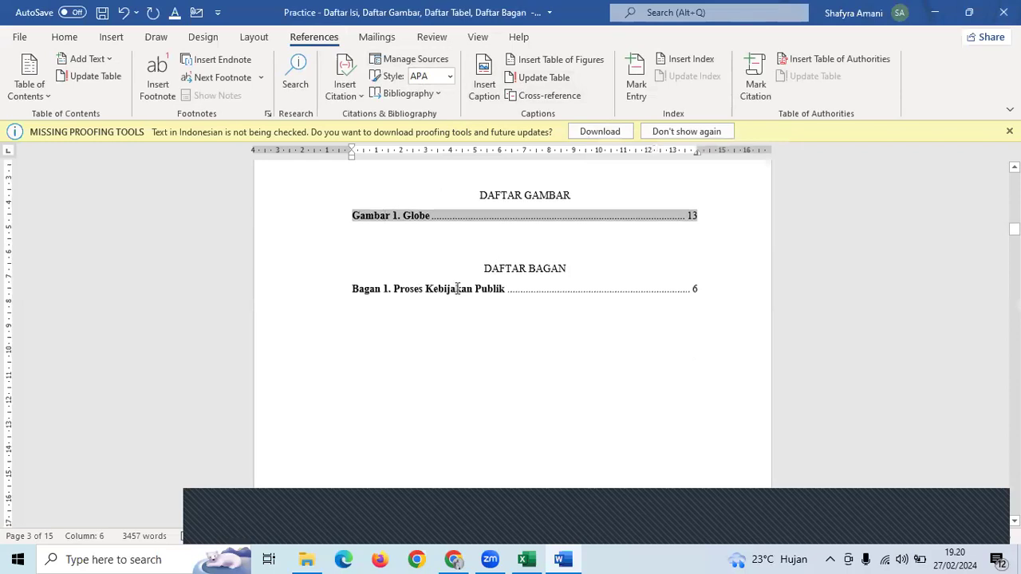
- Rebuild the entire list of charts
left_click(485, 83)
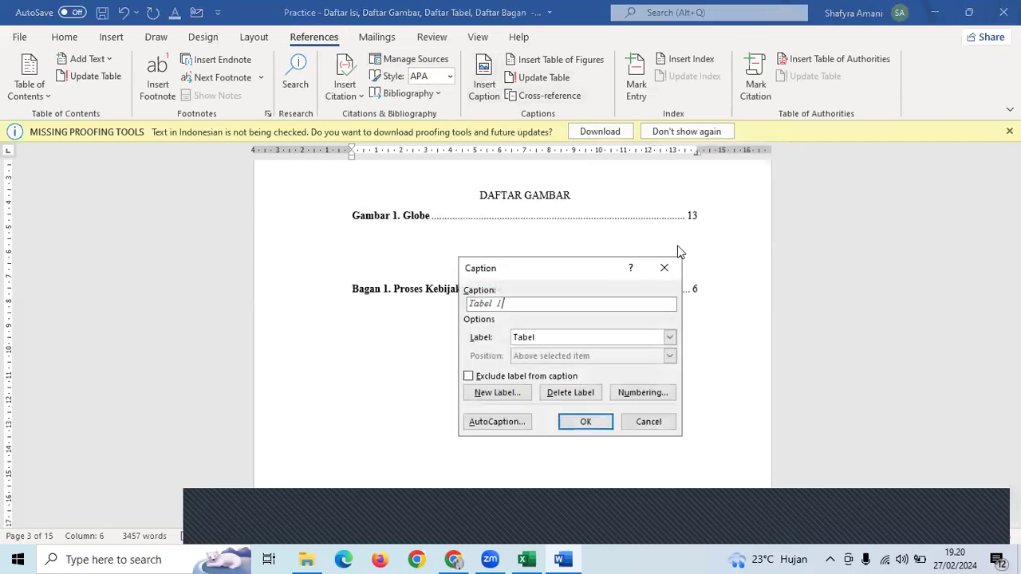
left_click(663, 268)
left_click(542, 77)
left_click(650, 209)
left_click(701, 228)
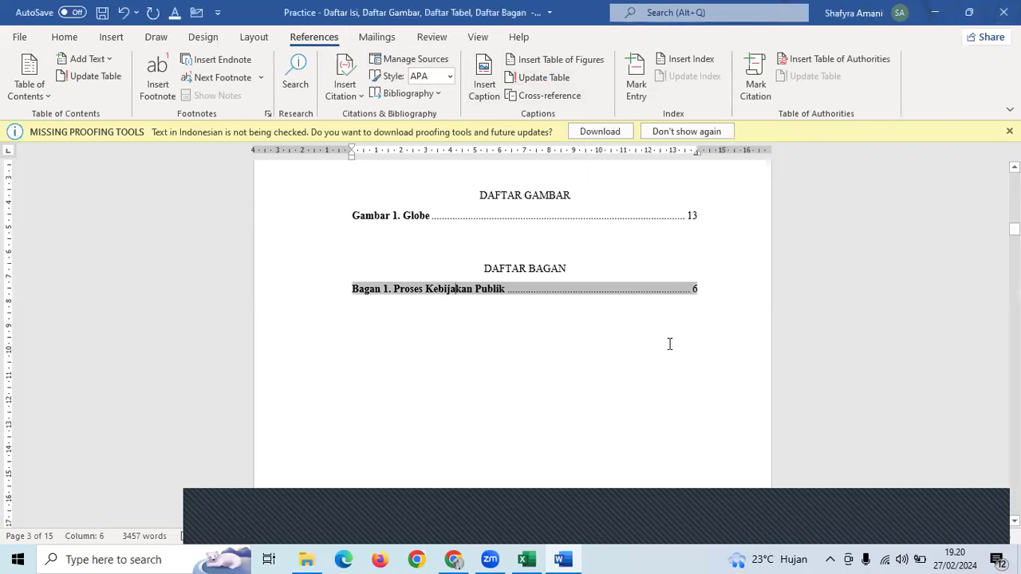
scroll(669, 344, "up", 3)
left_click(658, 428)
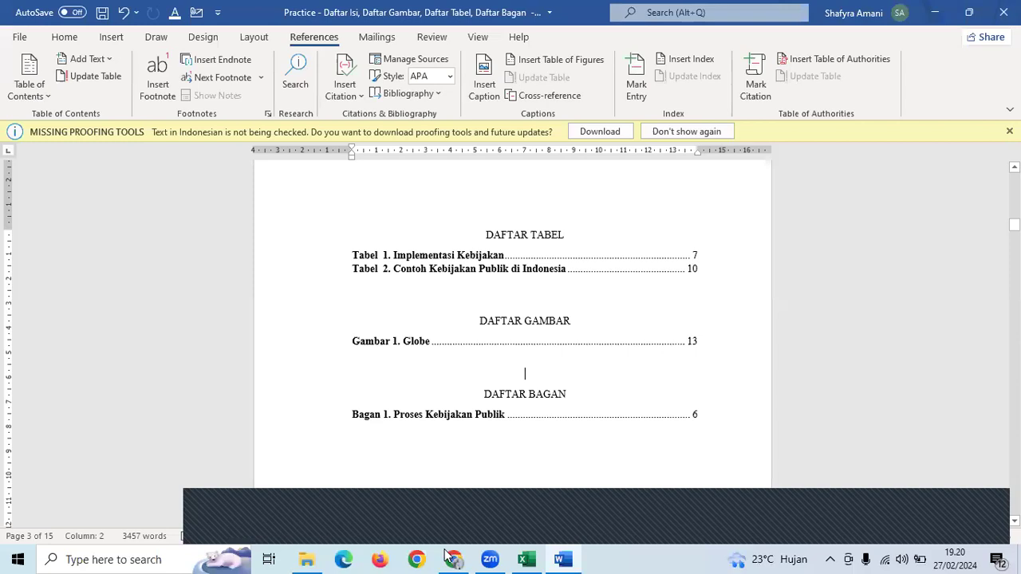
- Switch from the Word document to the Excel learning plan workbook
key("alt+Tab")
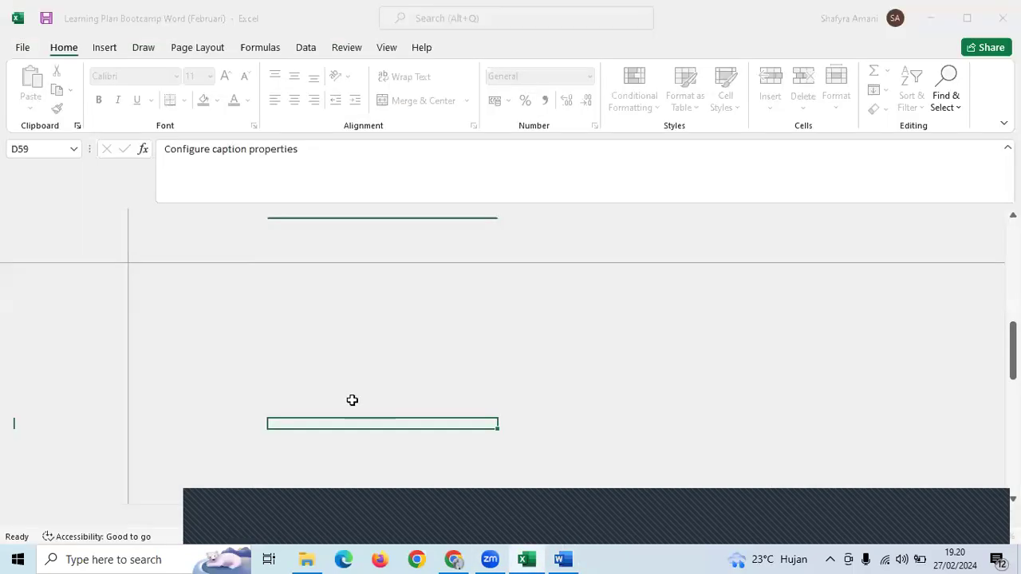
- Bold the caption topics in cells D58:D60 of the learning plan
left_click(355, 392)
left_click_drag(341, 411, 346, 429)
key("ctrl+b")
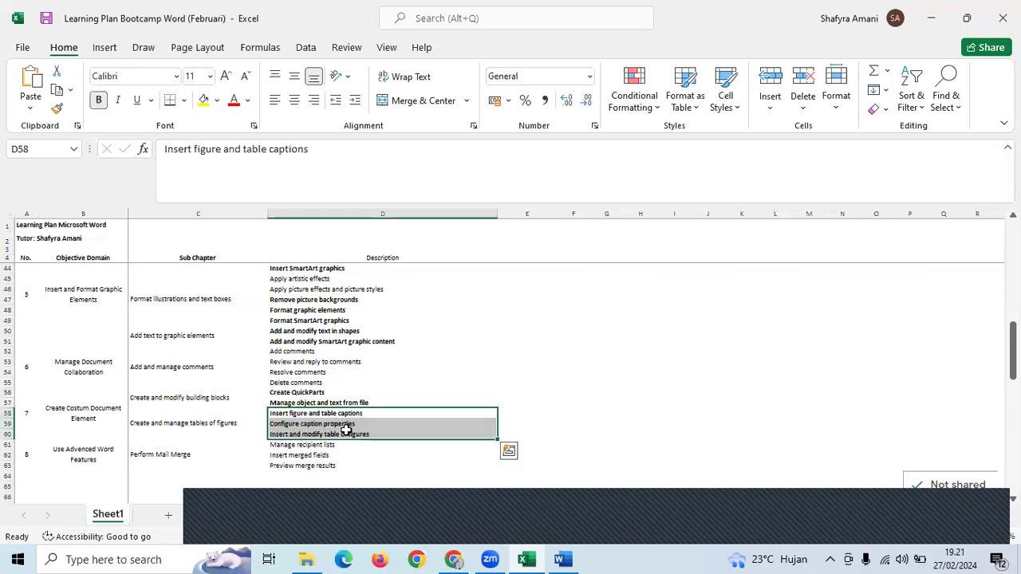
- Review the column D topics up to 'Format text in multiple columns', then return to Word
left_click(418, 375)
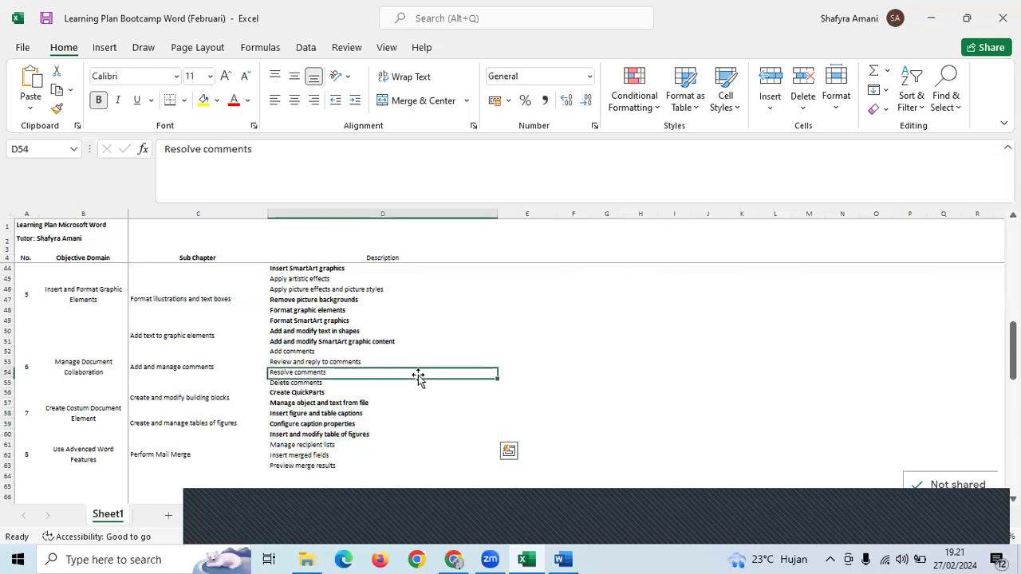
scroll(418, 376, "up", 5)
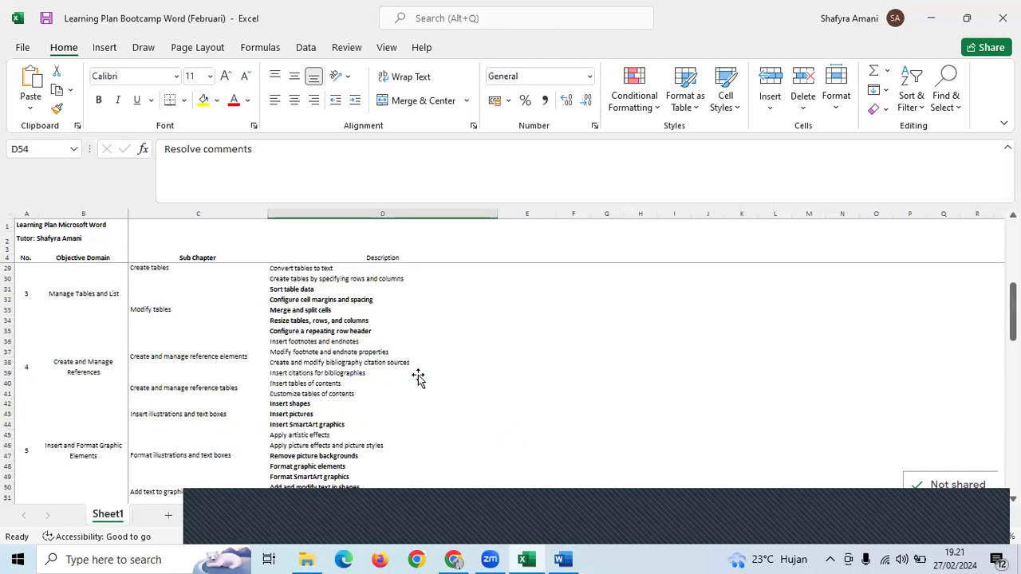
left_click(420, 376)
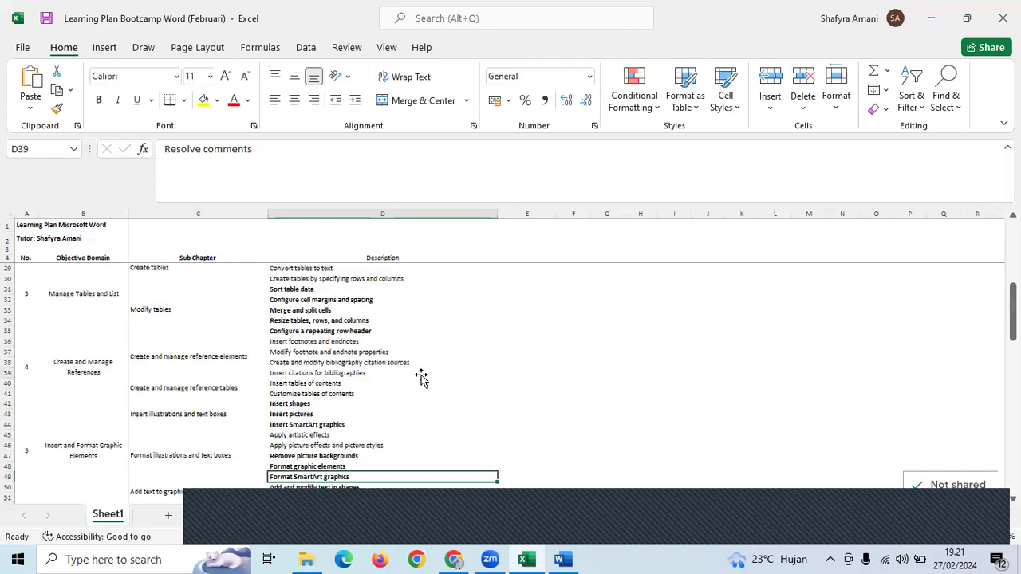
scroll(422, 374, "up", 2)
left_click(429, 374)
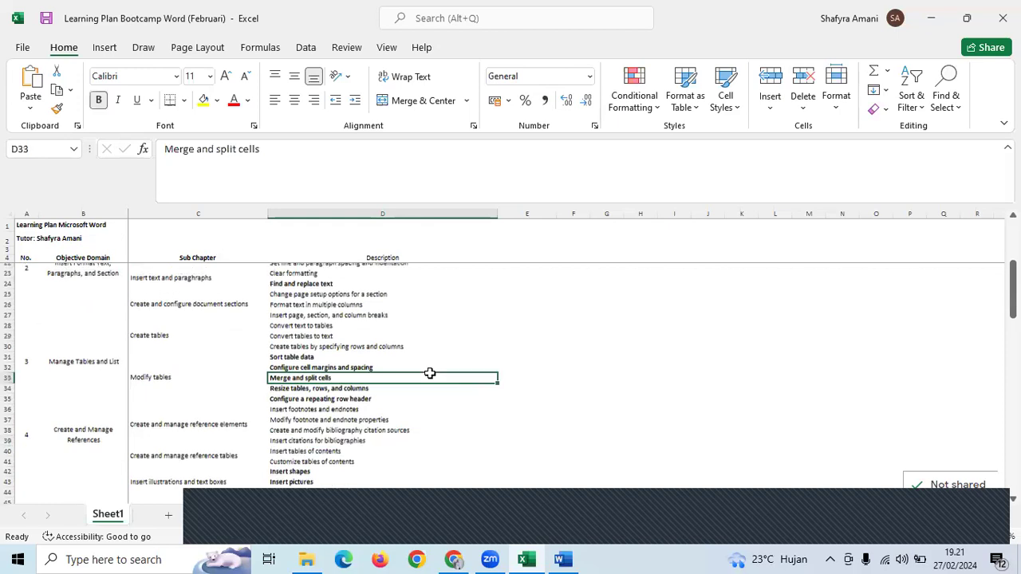
scroll(430, 373, "up", 2)
left_click(504, 370)
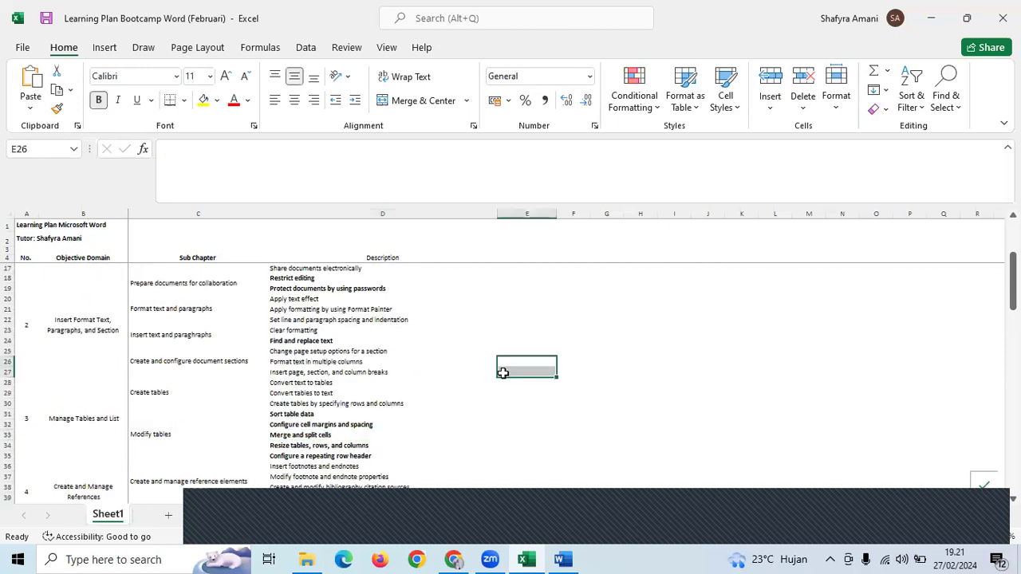
left_click(395, 364)
left_click(545, 381)
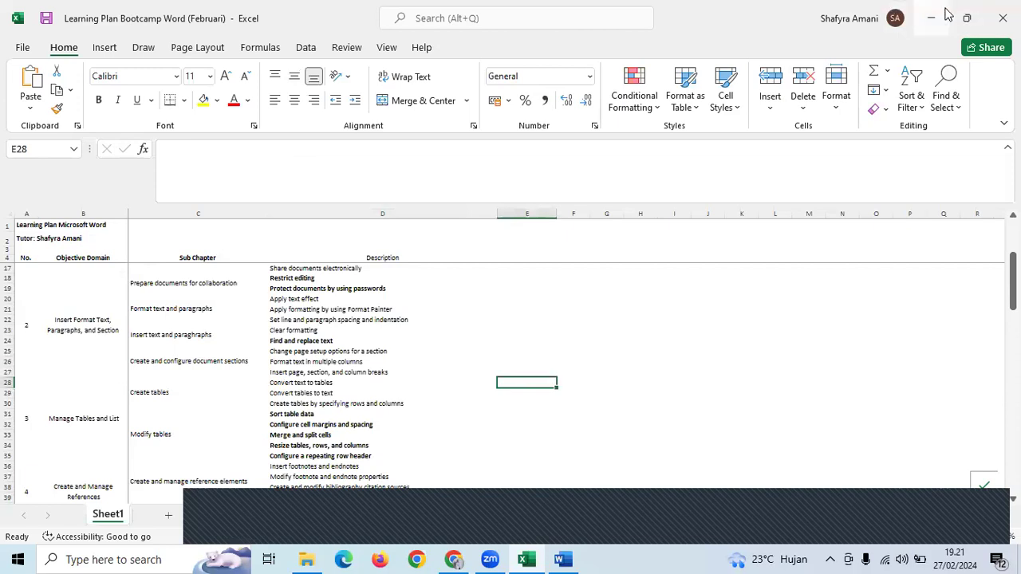
key("alt+Tab")
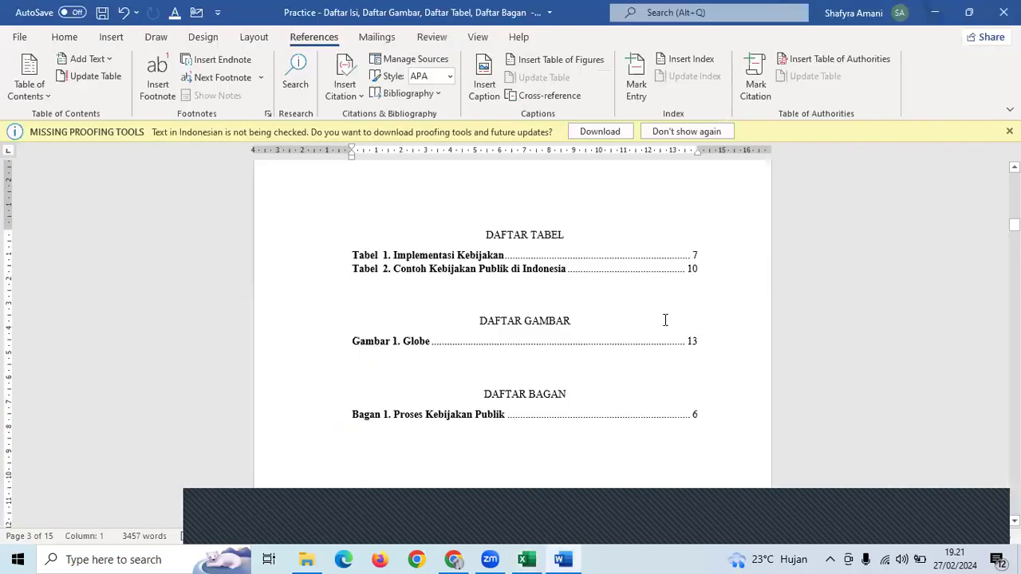
- Open the Involvement Analysis PDF from Downloads > SISTER > Penelitian in File Explorer
left_click(306, 559)
scroll(111, 243, "up", 2)
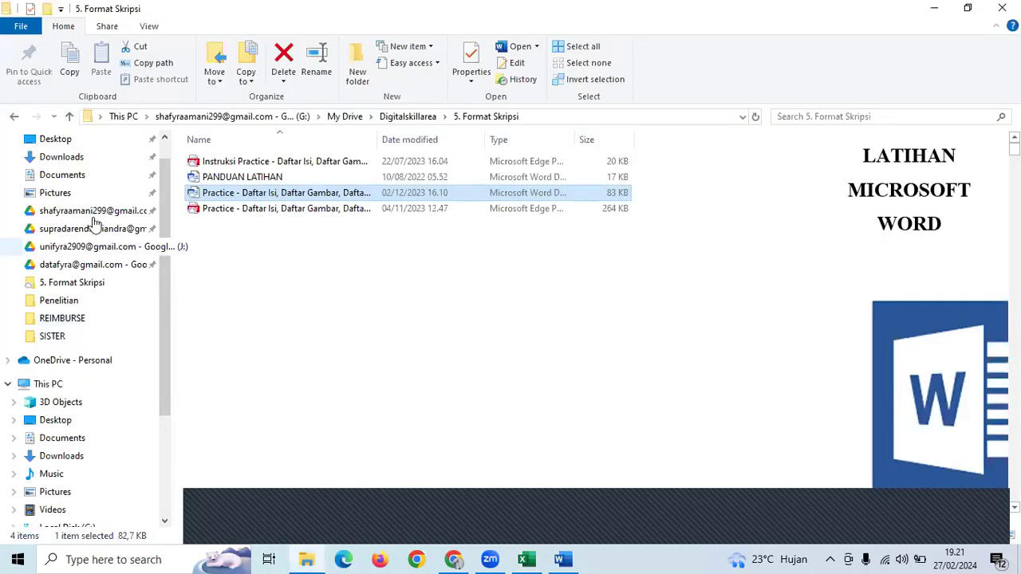
left_click(64, 157)
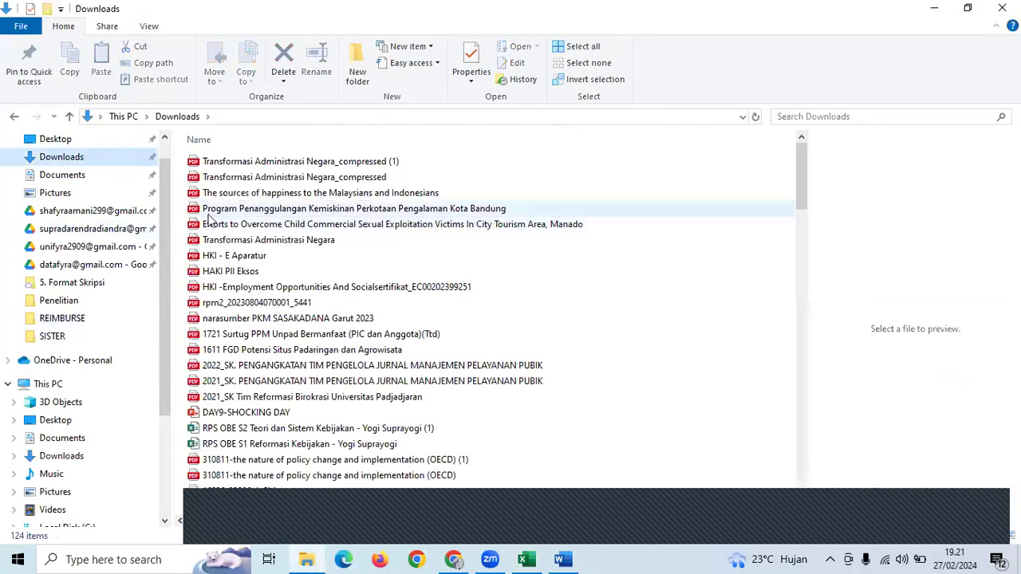
scroll(211, 223, "down", 20)
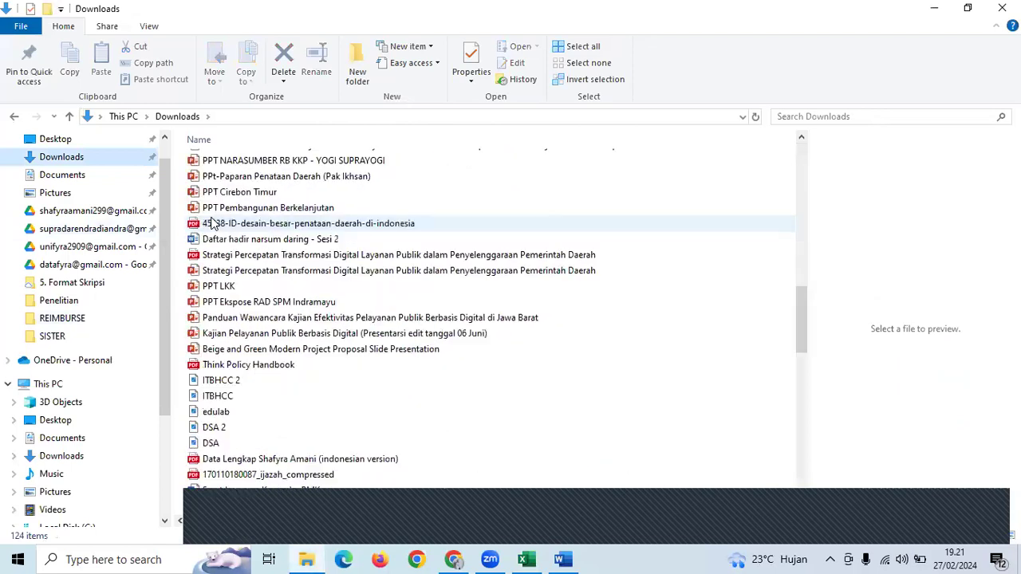
left_click(96, 301)
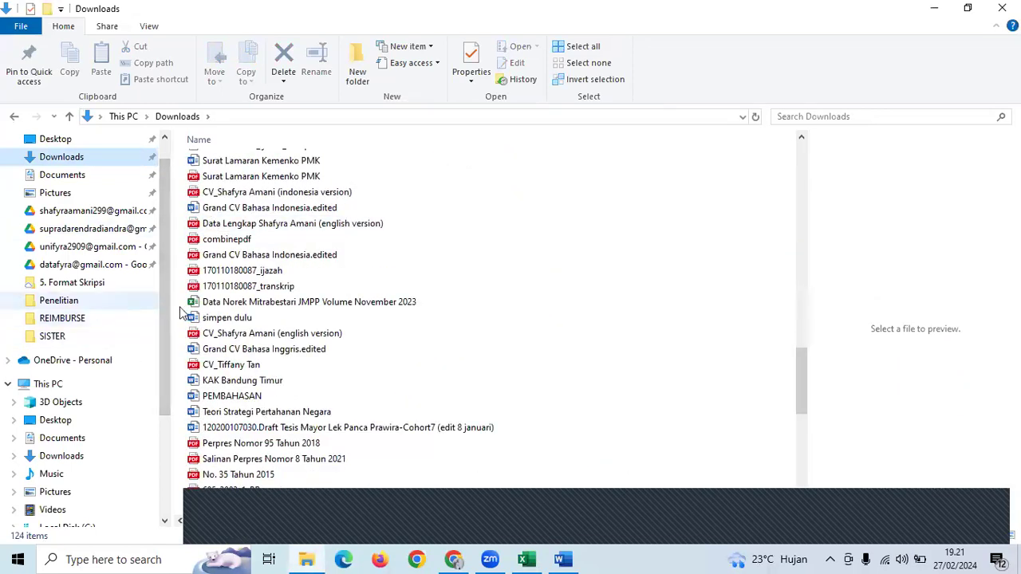
left_click(279, 228)
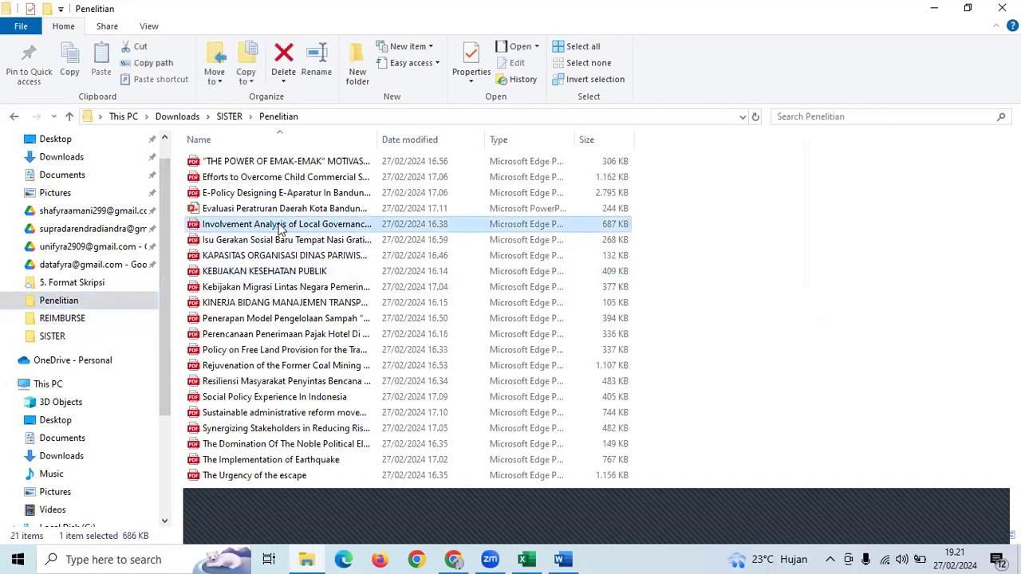
double_click(277, 226)
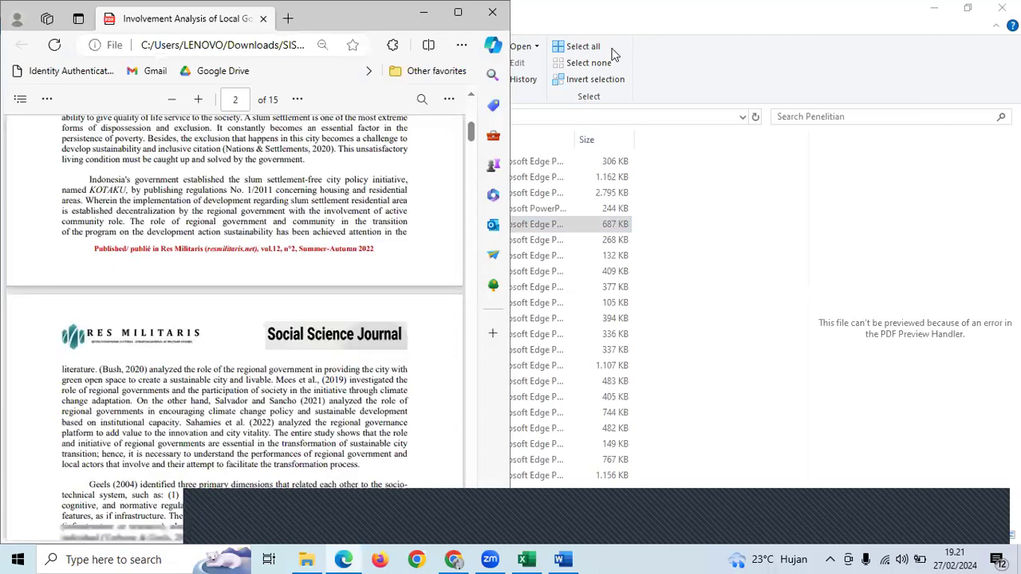
- Open the Perencanaan Penerimaan Pajak Hotel PDF in a maximized Edge window
scroll(446, 159, "down", 5)
left_click(492, 12)
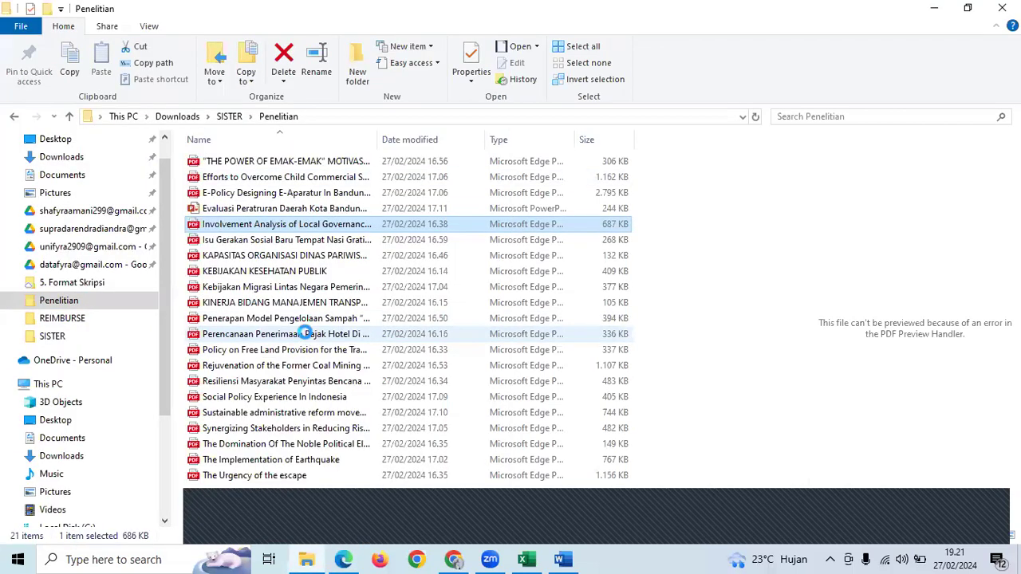
left_click(306, 334)
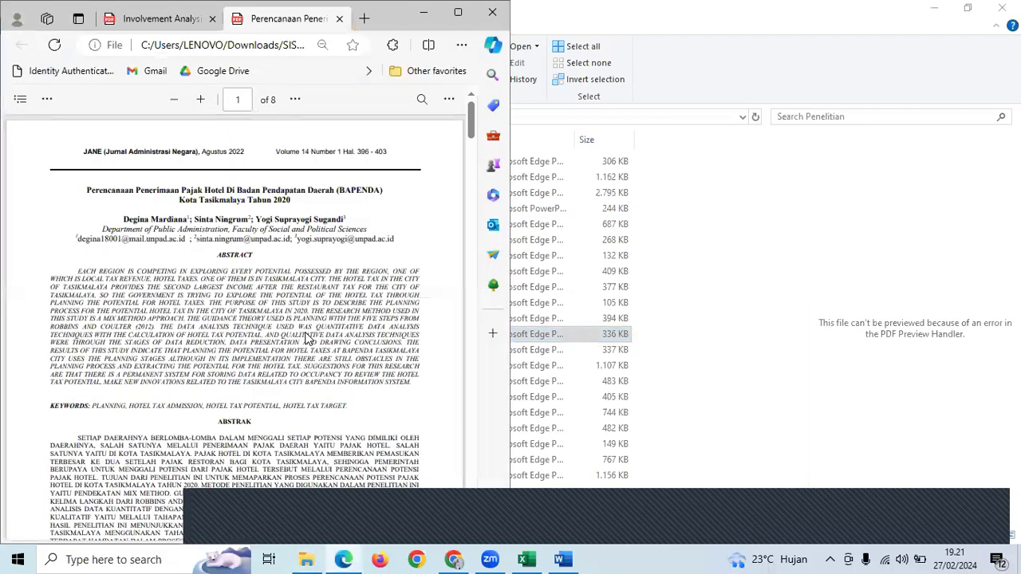
scroll(306, 335, "down", 10)
left_click(460, 12)
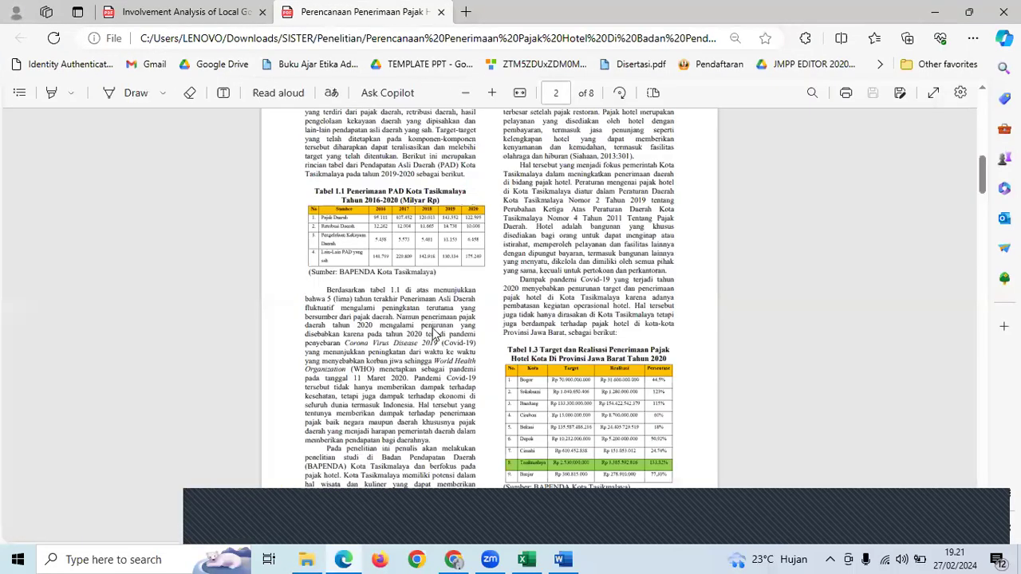
- Scroll the article down to Table 1.1, then go back to the Word document
scroll(433, 327, "up", 10)
scroll(381, 251, "up", 1)
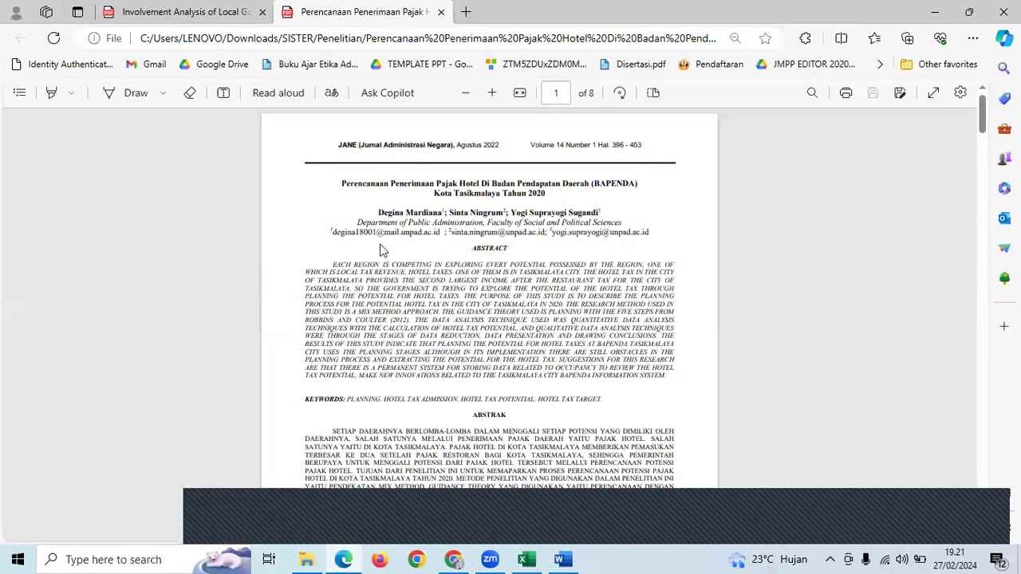
scroll(381, 251, "down", 1)
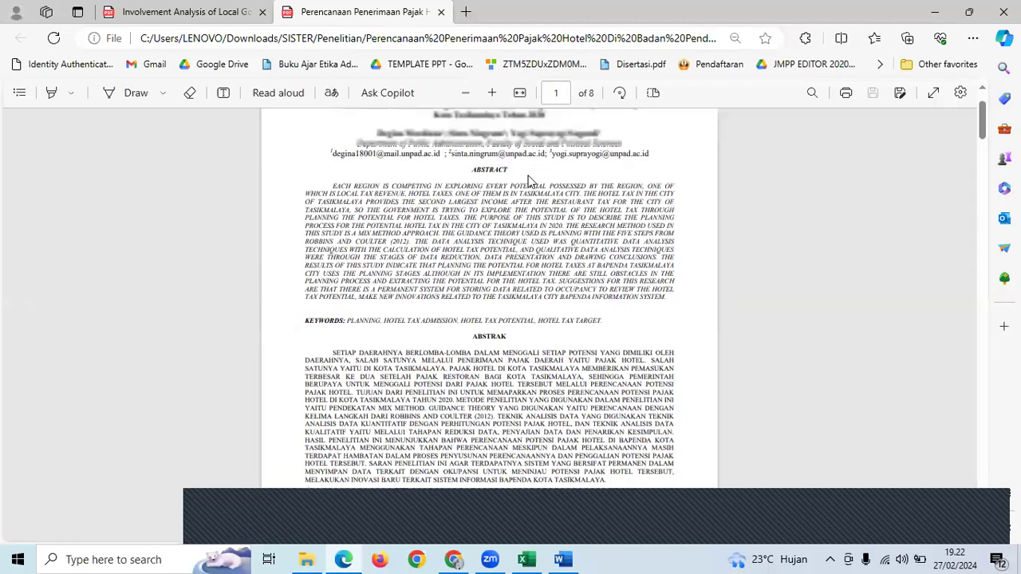
scroll(515, 277, "down", 4)
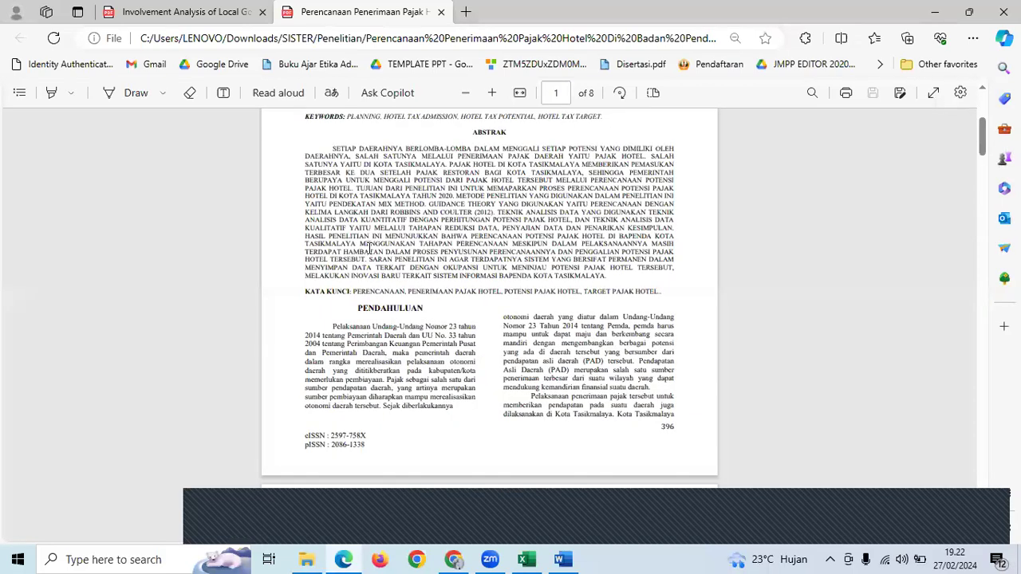
scroll(523, 405, "down", 2)
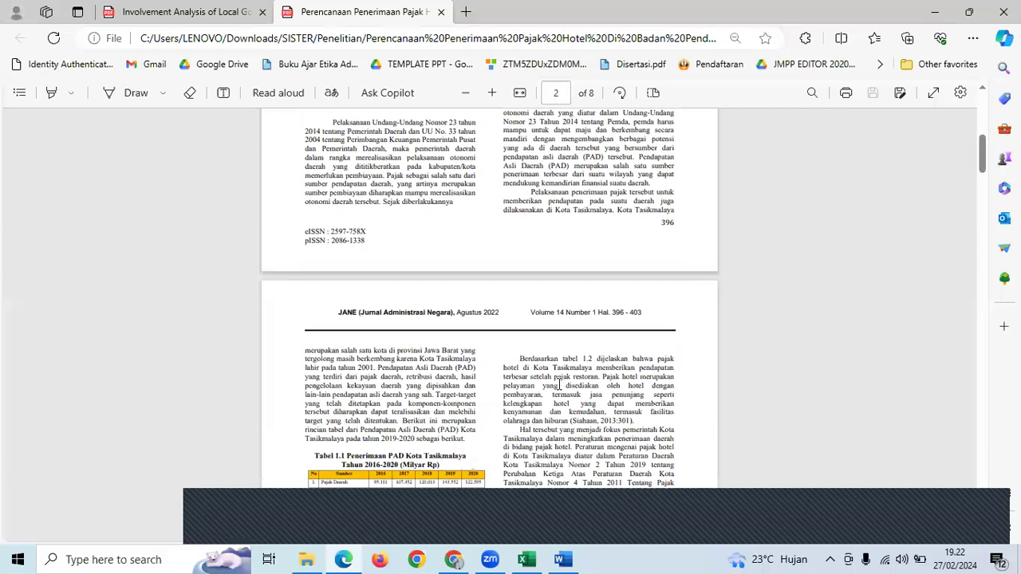
scroll(604, 233, "down", 2)
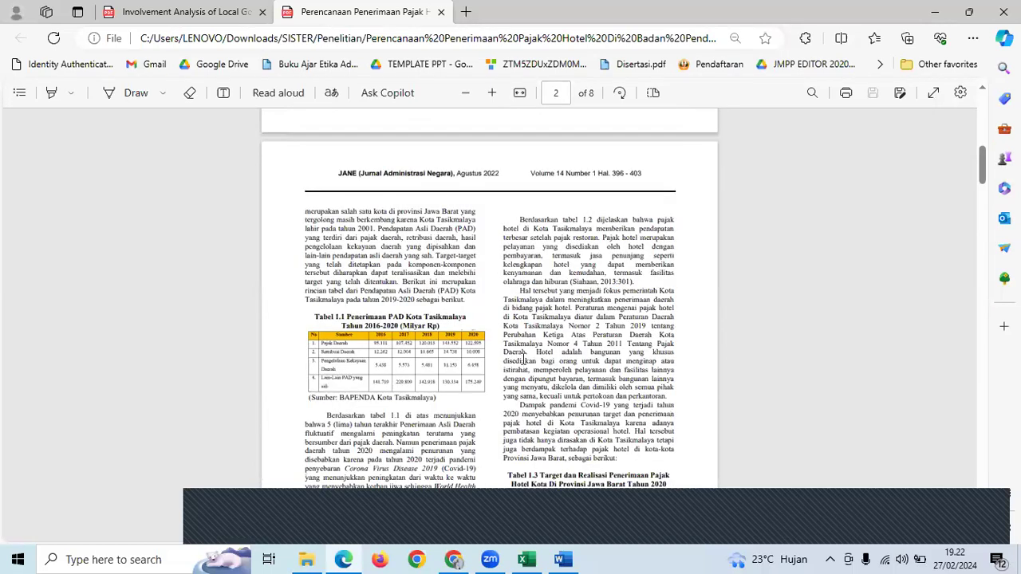
left_click(560, 559)
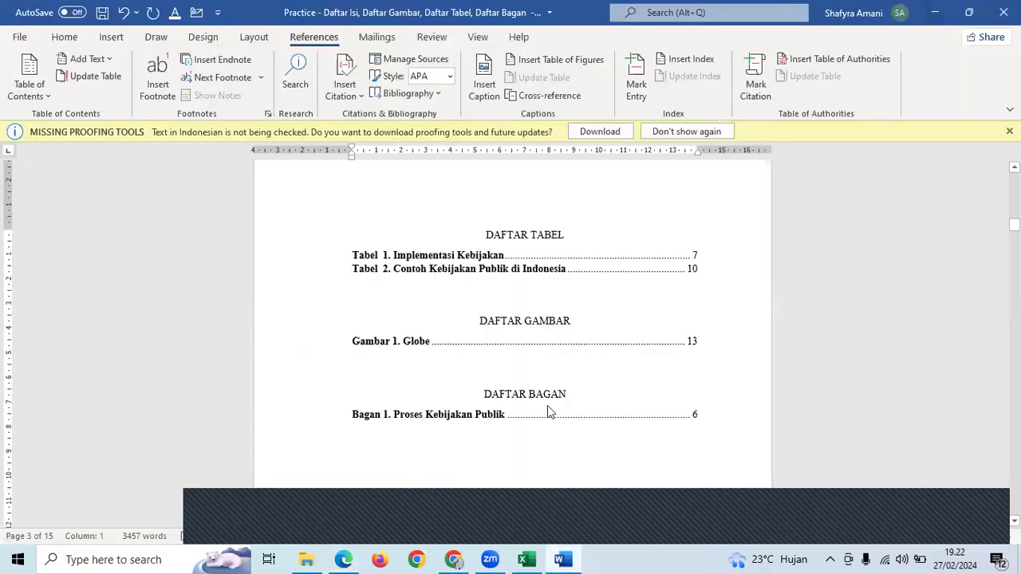
- Select all text from BAB I PENDAHULUAN down to the last page of the document
scroll(547, 405, "down", 5)
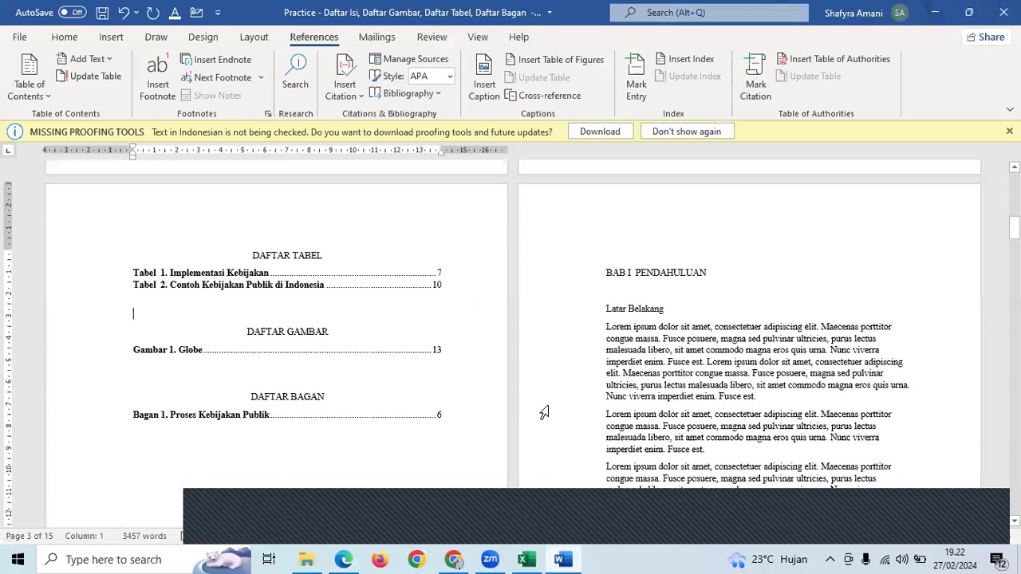
scroll(613, 328, "down", 3)
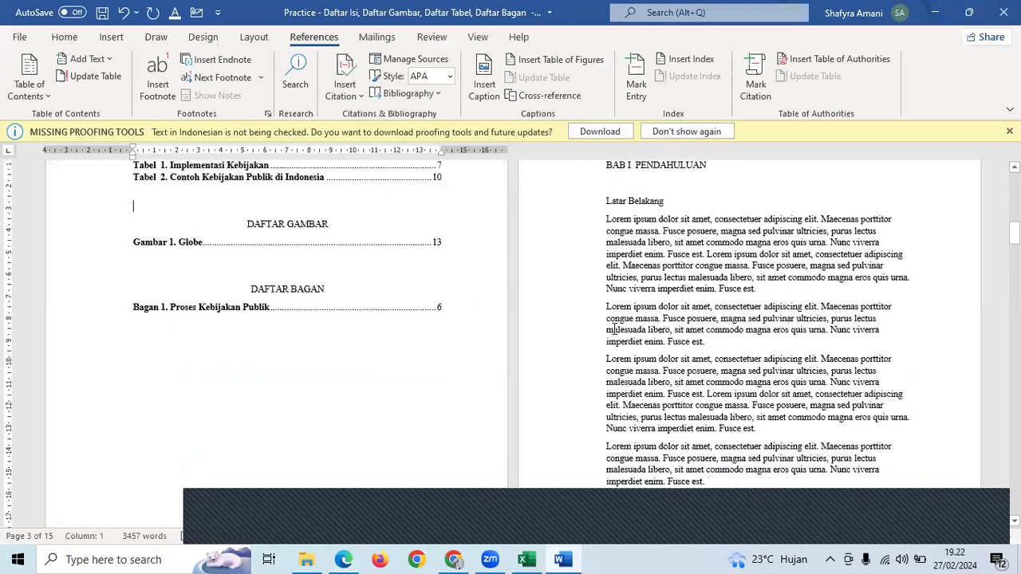
scroll(615, 327, "up", 8)
scroll(200, 165, "down", 9)
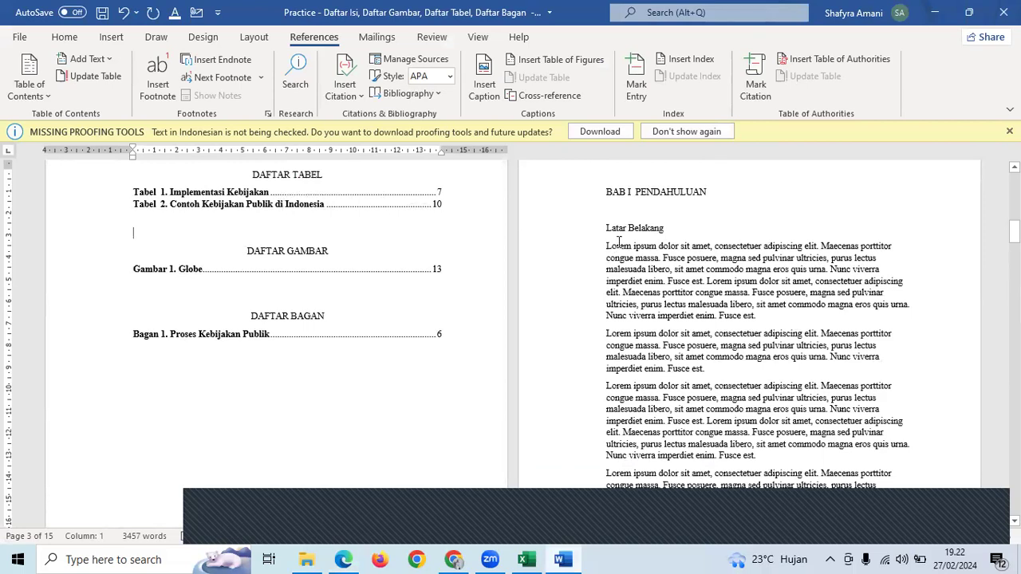
left_click_drag(606, 195, 672, 367)
scroll(733, 271, "down", 5)
scroll(732, 274, "down", 3)
scroll(732, 272, "down", 4)
scroll(732, 272, "down", 6)
scroll(738, 271, "down", 5)
scroll(738, 270, "down", 5)
scroll(739, 270, "down", 10)
scroll(734, 279, "down", 3)
scroll(673, 367, "down", 3)
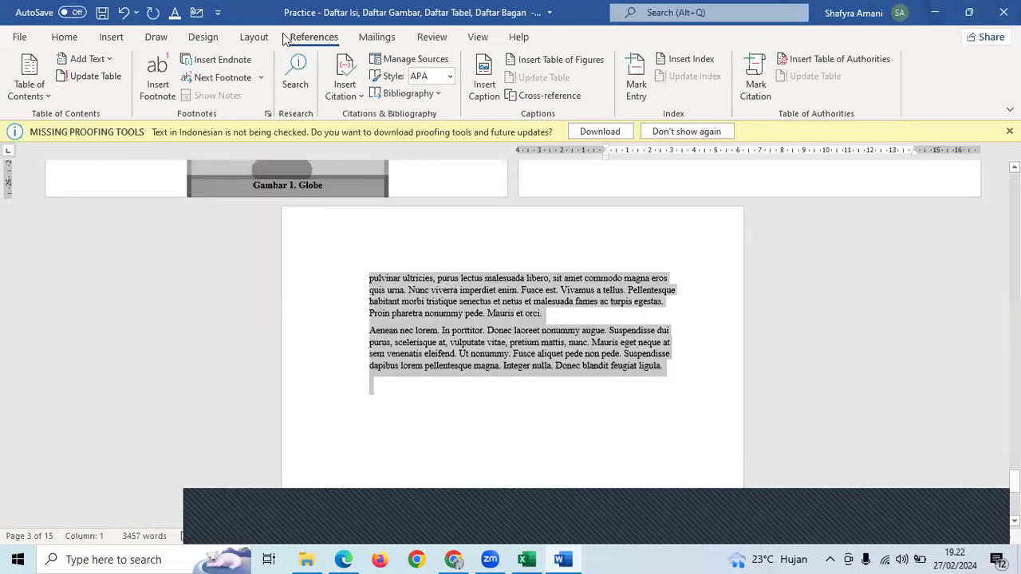
- Format the selected body text as Two columns from the Layout tab's Columns menu
left_click(217, 38)
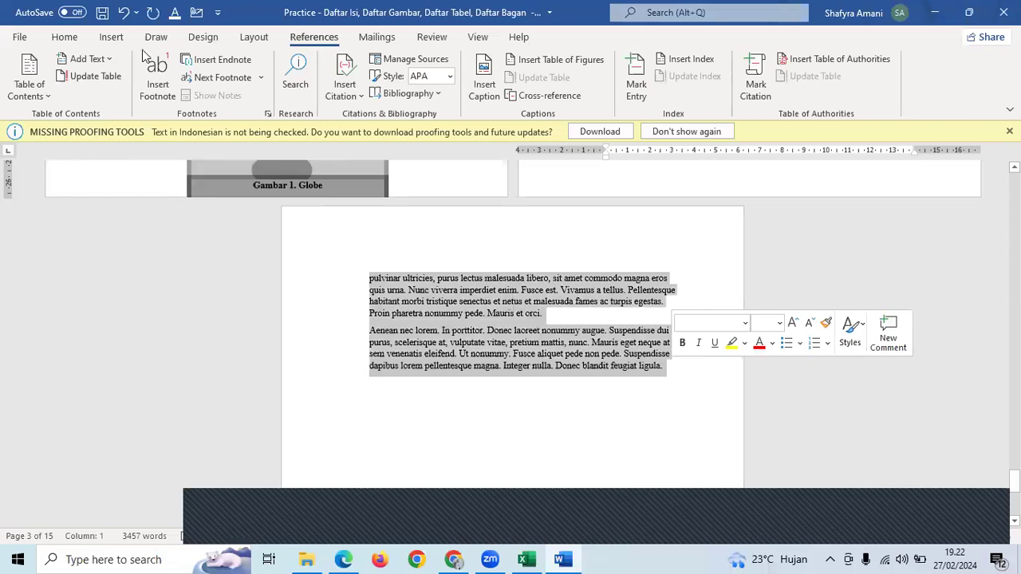
left_click(256, 38)
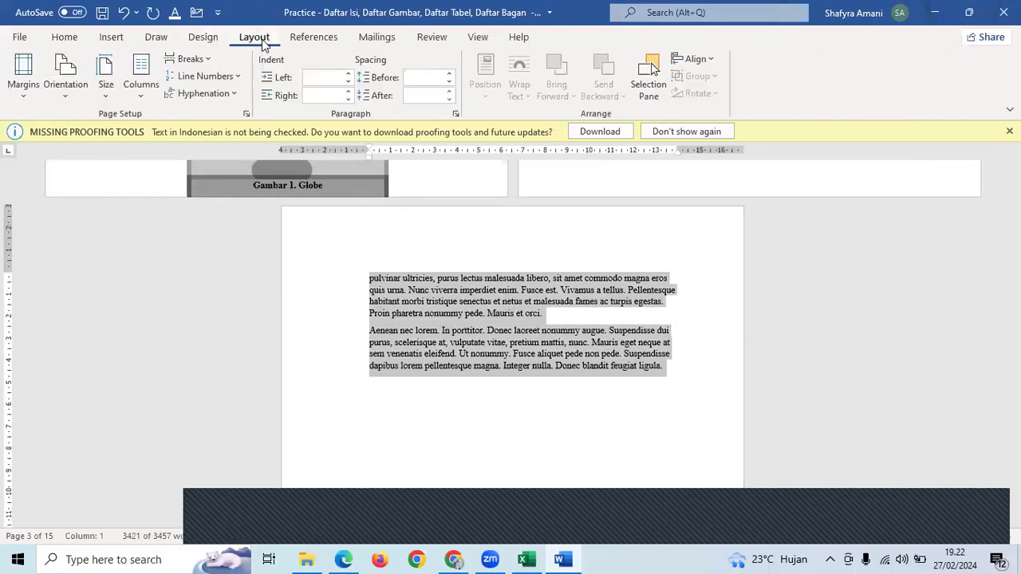
left_click(141, 84)
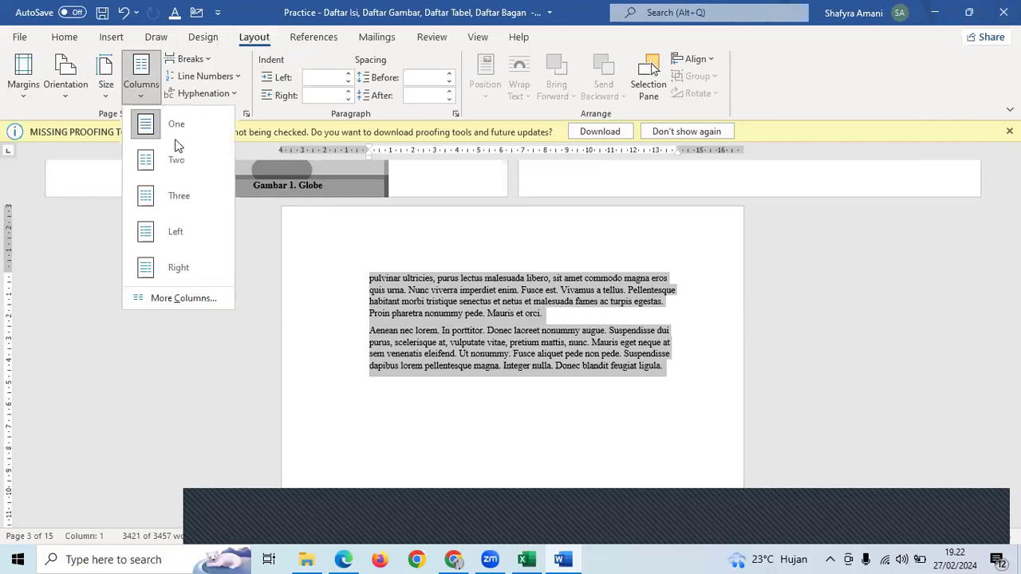
left_click(176, 161)
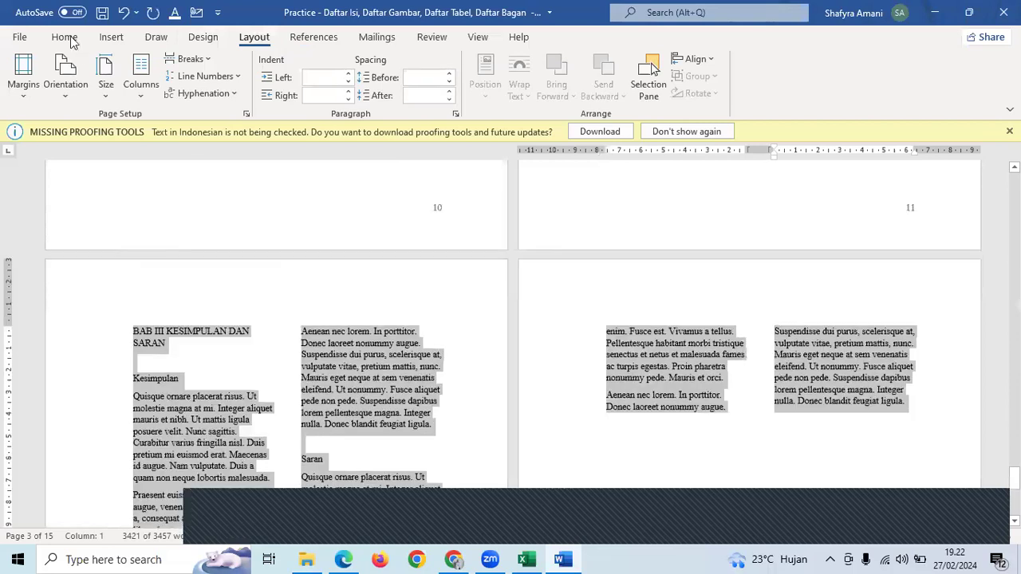
left_click(72, 39)
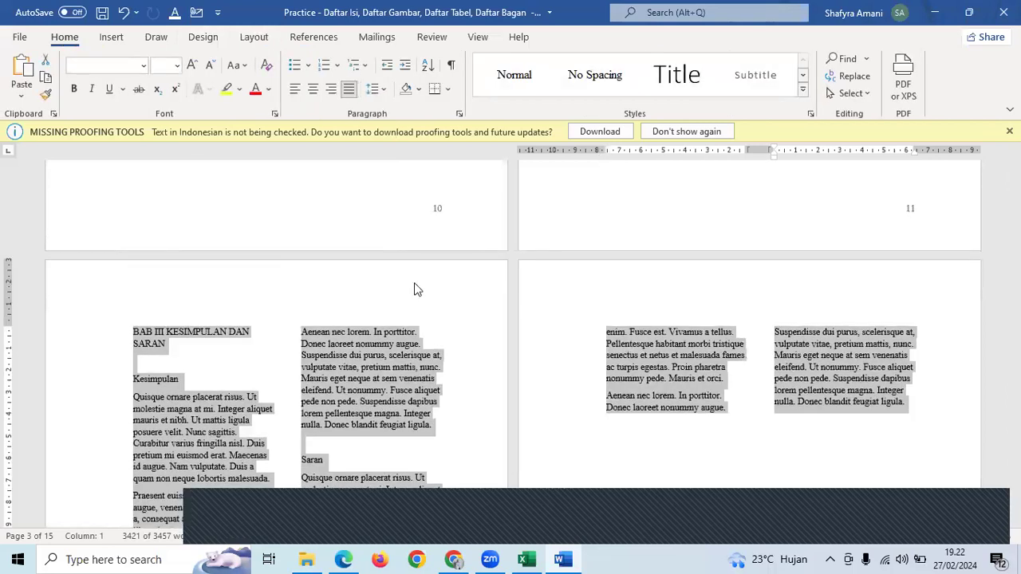
- Scroll back through the 16-page document to check the two-column layout
scroll(413, 290, "up", 5)
scroll(413, 283, "up", 5)
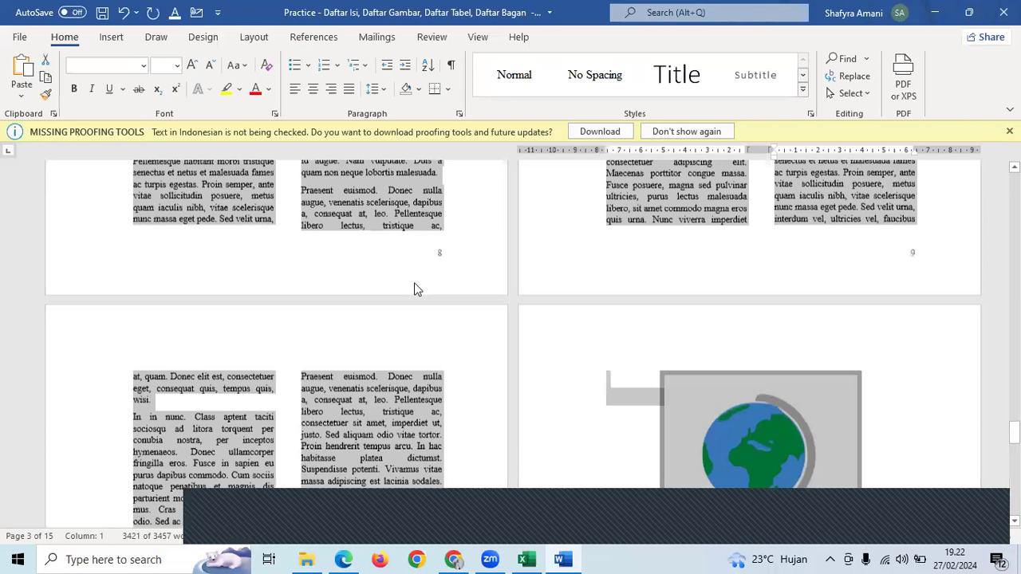
scroll(416, 283, "up", 5)
scroll(424, 286, "up", 5)
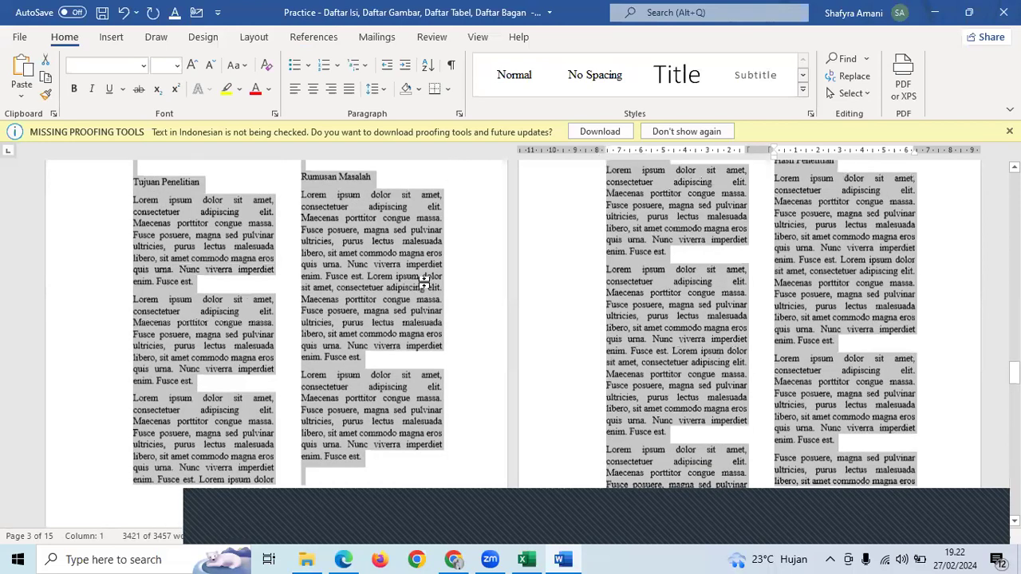
scroll(424, 286, "up", 5)
scroll(425, 288, "up", 5)
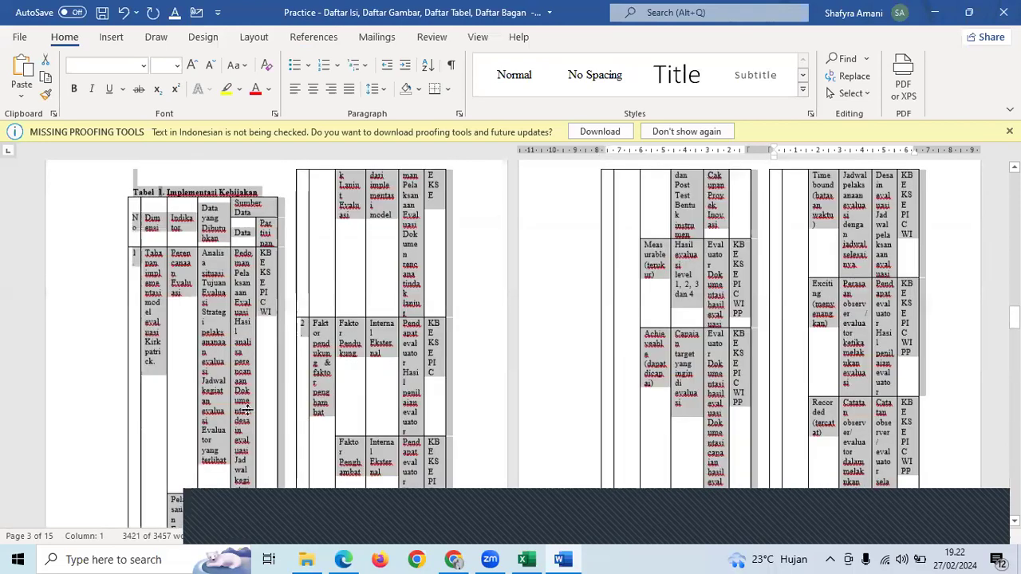
scroll(243, 406, "up", 5)
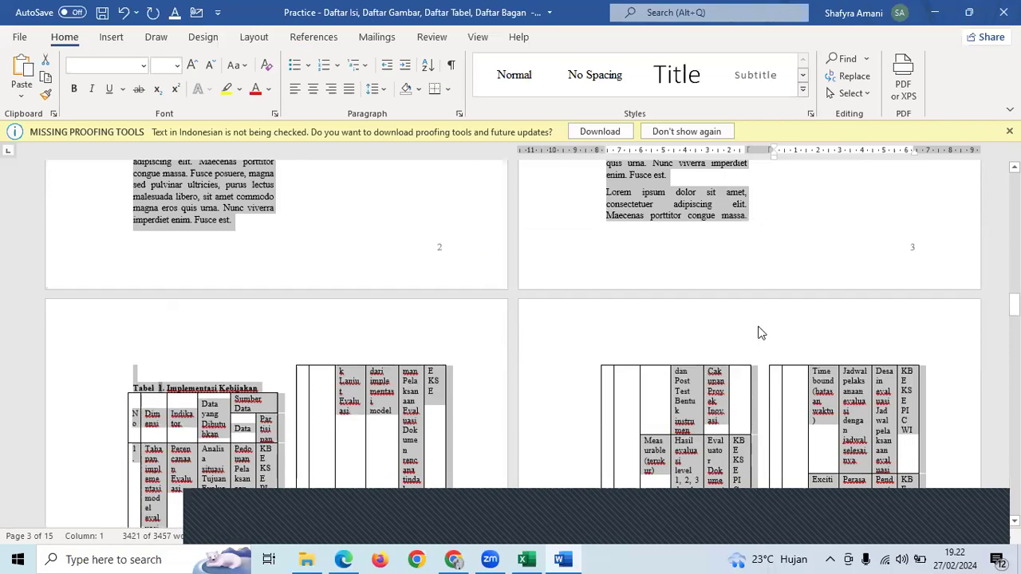
scroll(759, 333, "down", 1)
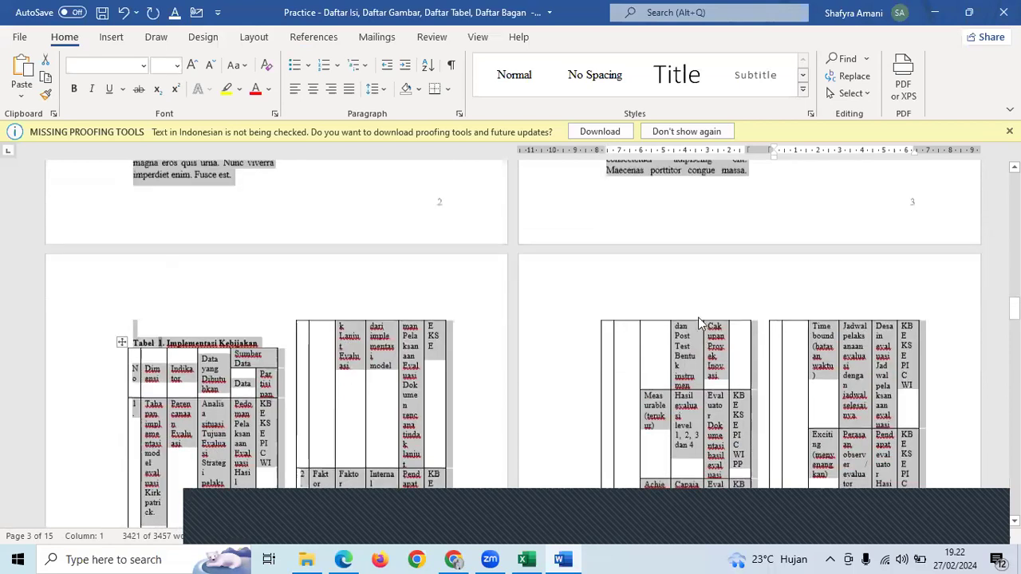
scroll(698, 322, "up", 4)
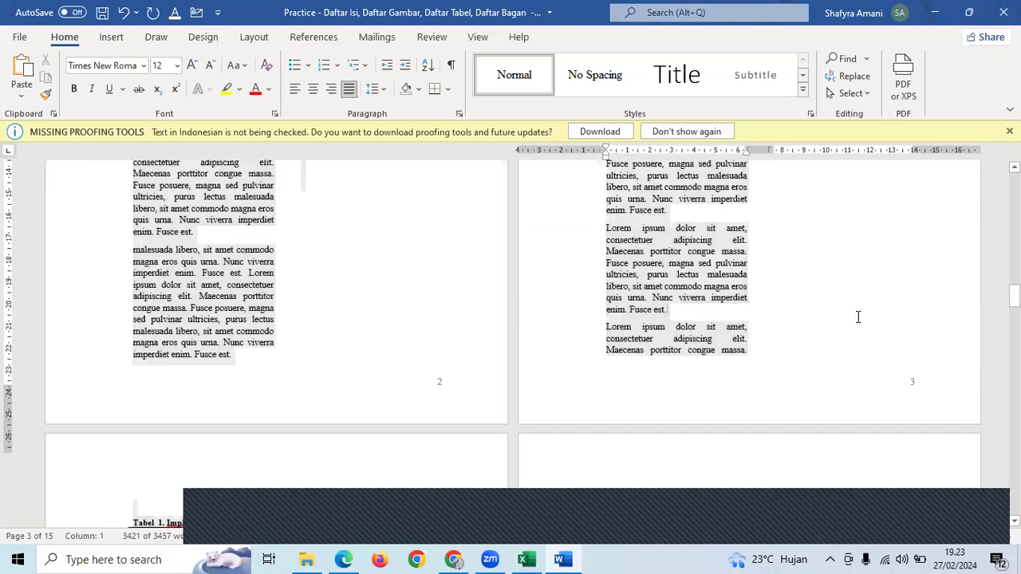
left_click(961, 287)
mouse_move(1014, 277)
left_mouse_down()
mouse_move(1014, 250)
mouse_move(1015, 259)
left_mouse_up()
- Resize the Bagan 1 SmartArt to column width, keeping Formulasi, Implementasi and Evaluasi in one row
scroll(707, 369, "down", 2)
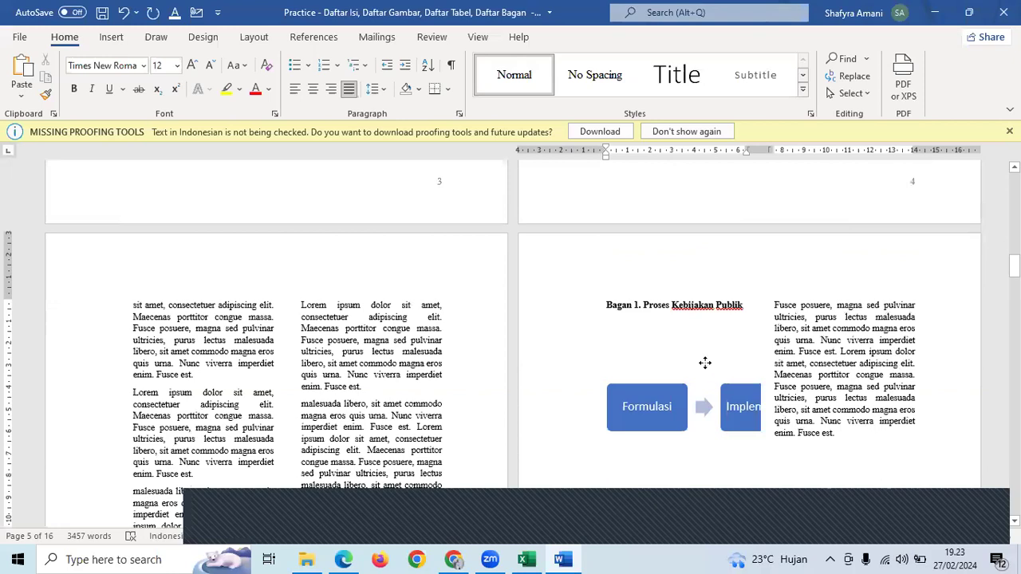
left_click(705, 362)
right_click(704, 362)
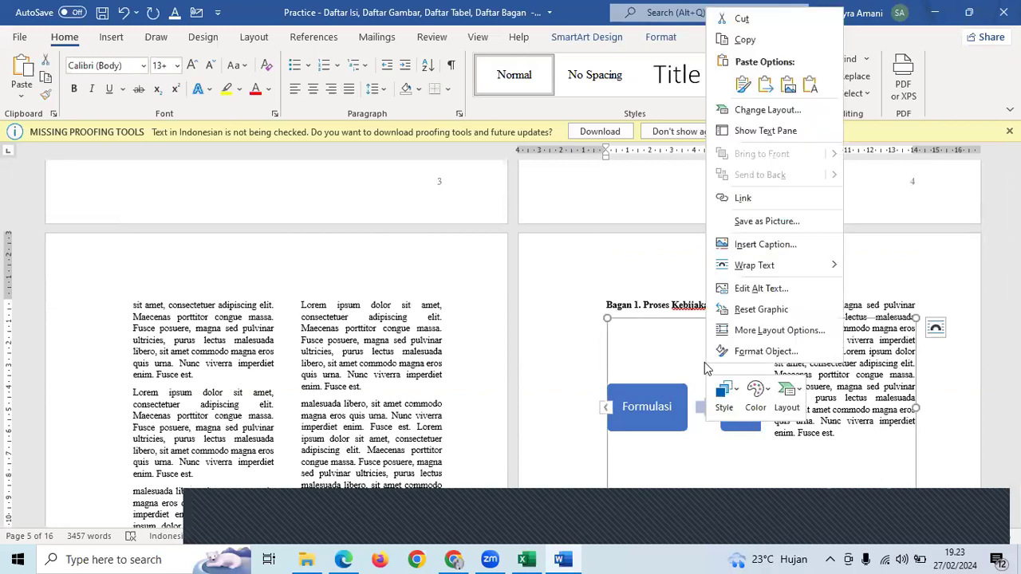
key("Escape")
scroll(904, 396, "down", 3)
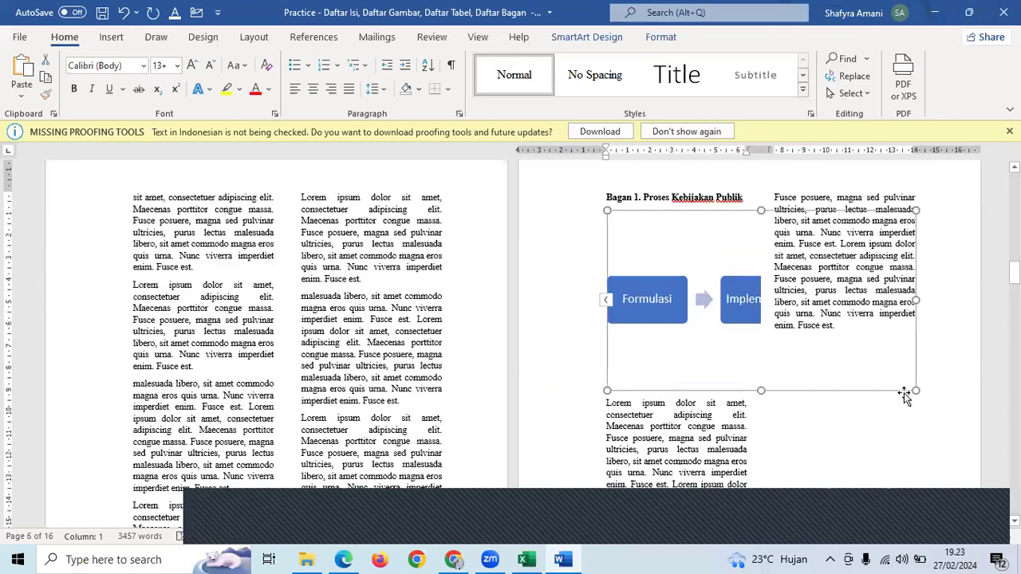
left_click_drag(911, 391, 759, 344)
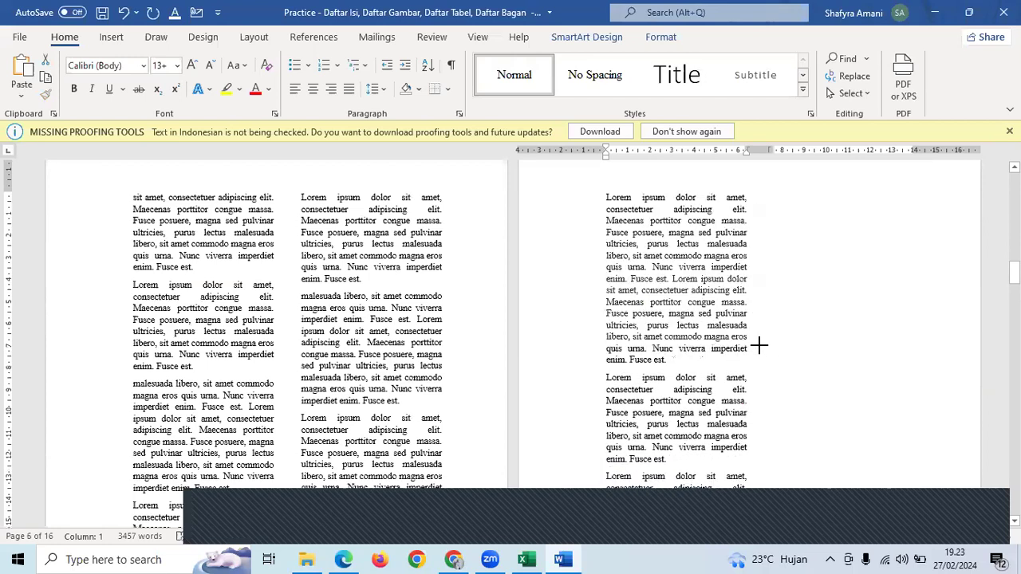
scroll(384, 224, "down", 1)
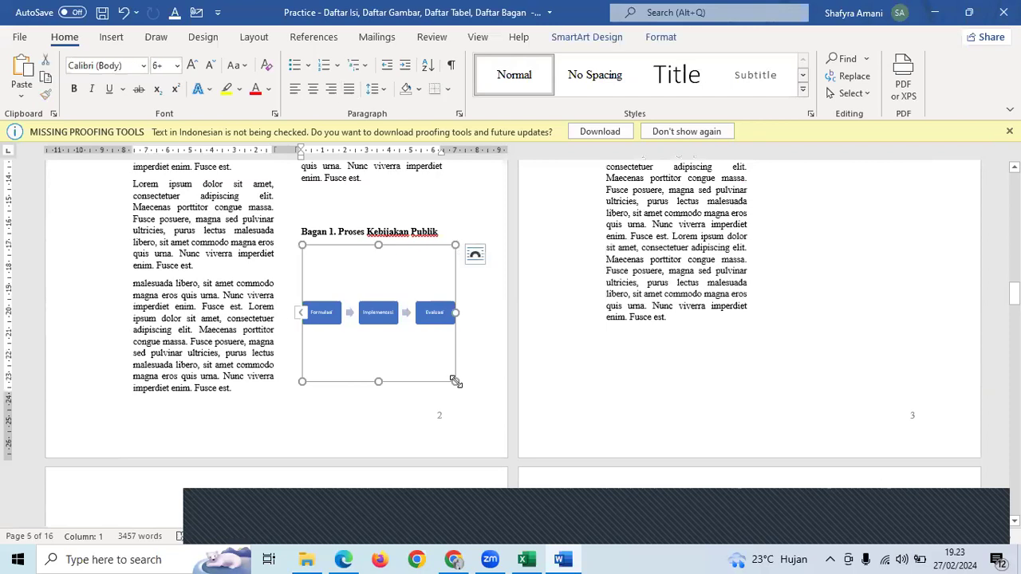
left_click_drag(456, 383, 461, 386)
left_click(635, 346)
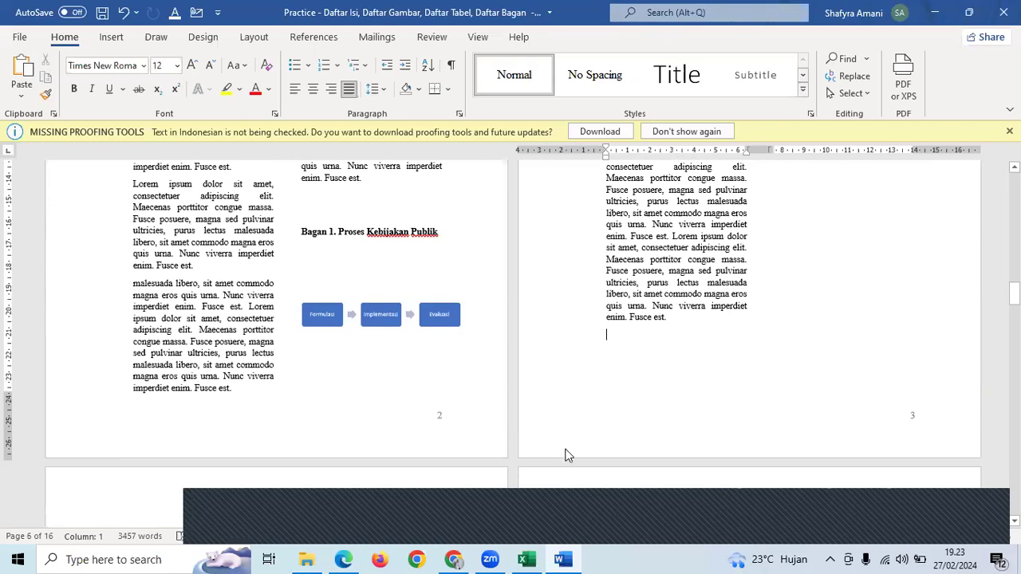
- With the cursor in the left-column text, open the Page Setup dialog showing 3 cm/4 cm margins
left_click(256, 40)
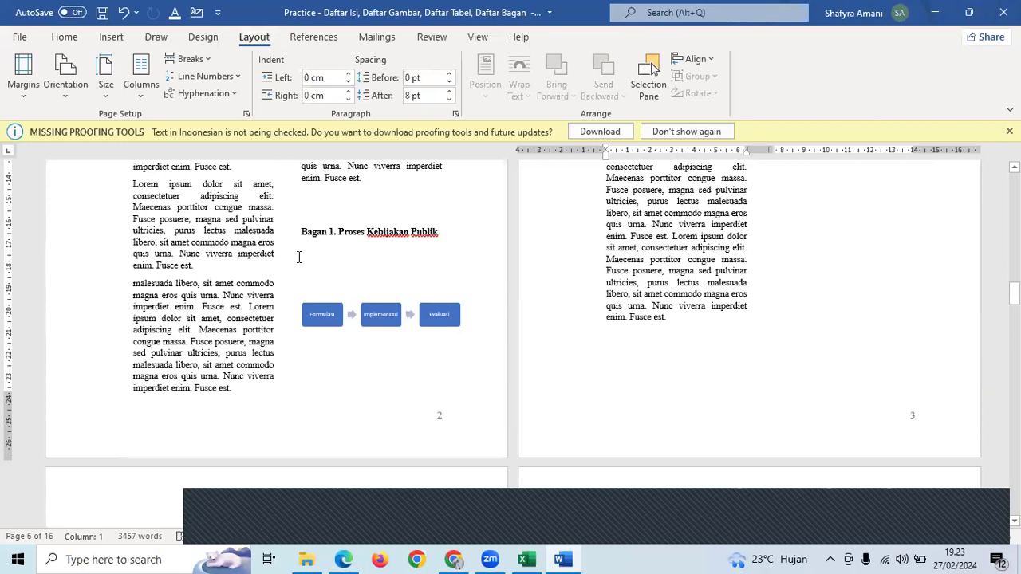
scroll(299, 257, "up", 3)
scroll(299, 256, "up", 5)
left_click(258, 256)
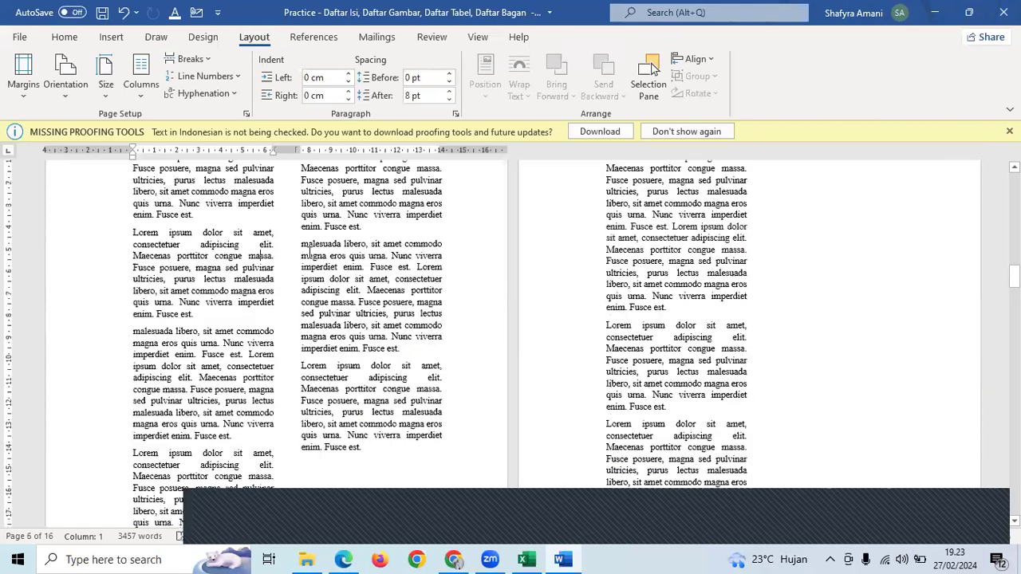
scroll(303, 192, "up", 2)
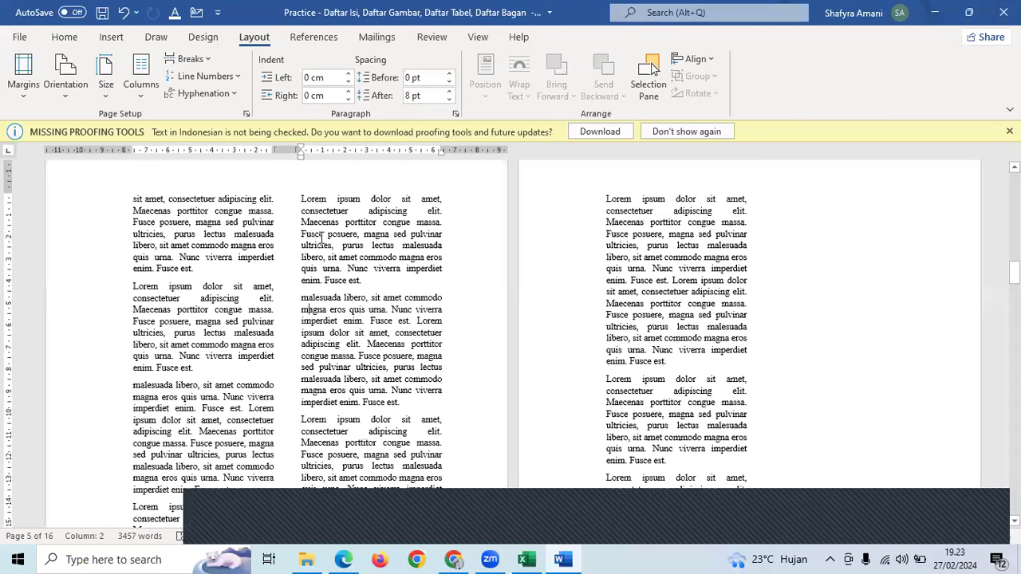
left_click(247, 117)
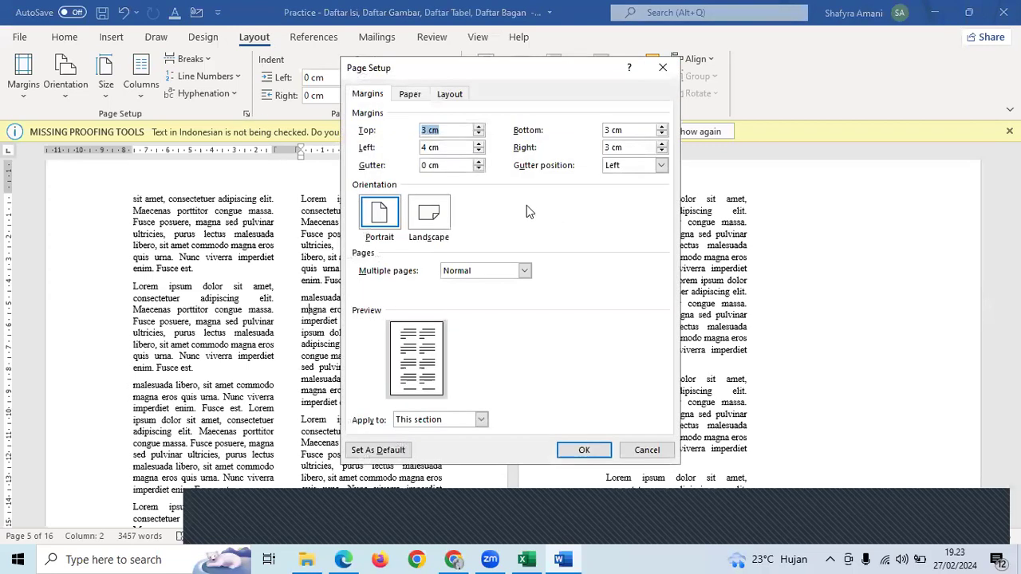
- Look over the Paper and Layout tabs of Page Setup and close it unchanged
left_click(411, 94)
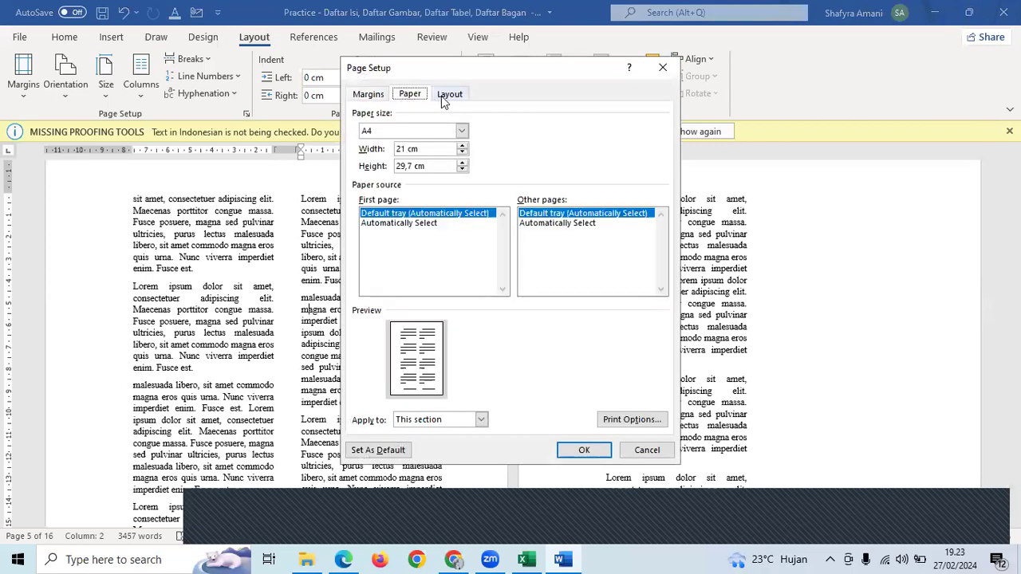
left_click(449, 94)
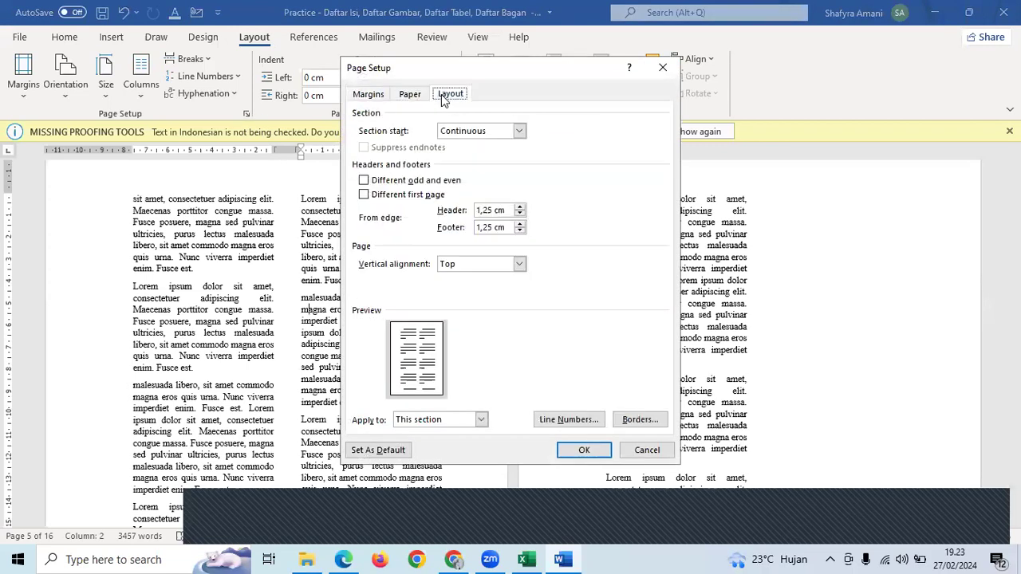
left_click(411, 95)
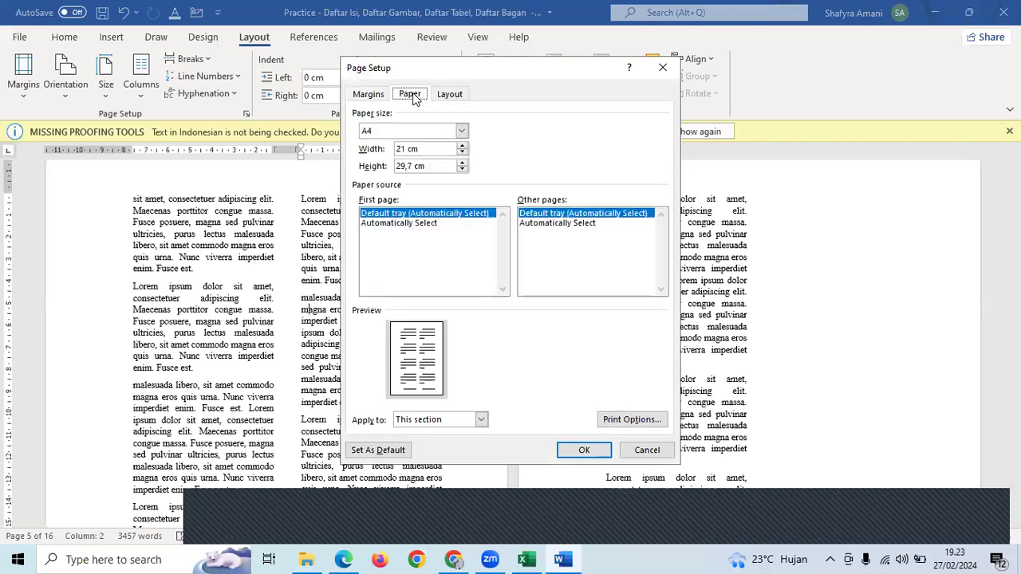
left_click(662, 67)
- Set the spacing between the two columns to 1,5 cm in More Columns
left_click(134, 100)
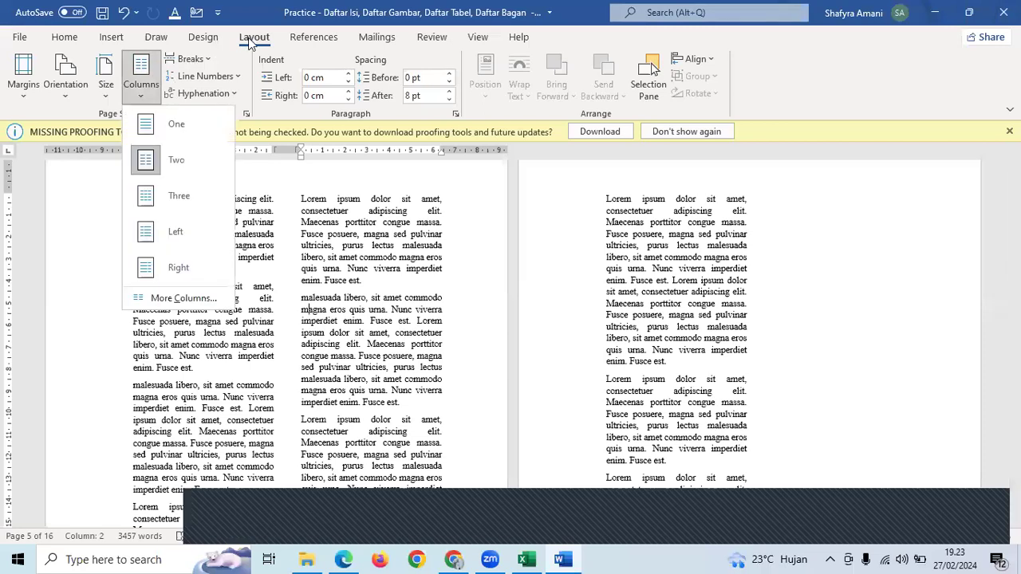
left_click(171, 298)
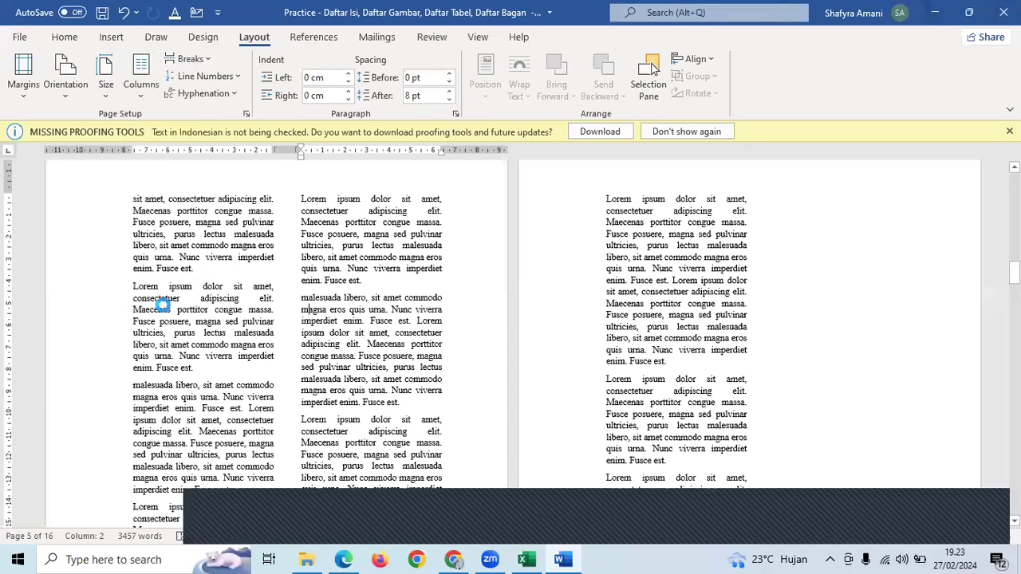
left_click(426, 281)
left_click(418, 273)
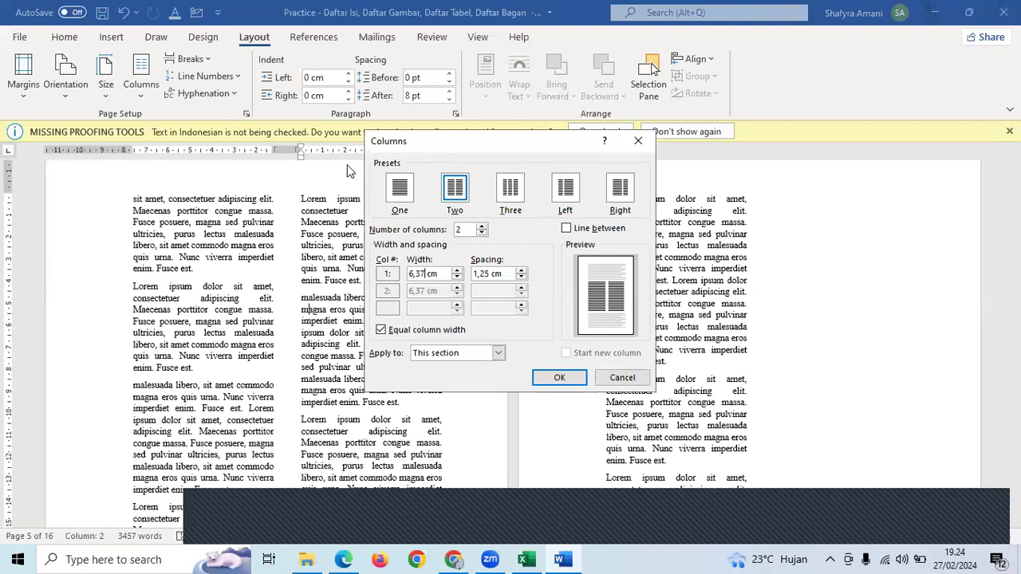
left_click(488, 273)
key("BackSpace")
key("BackSpace")
type("50")
left_click(423, 273)
left_click(556, 378)
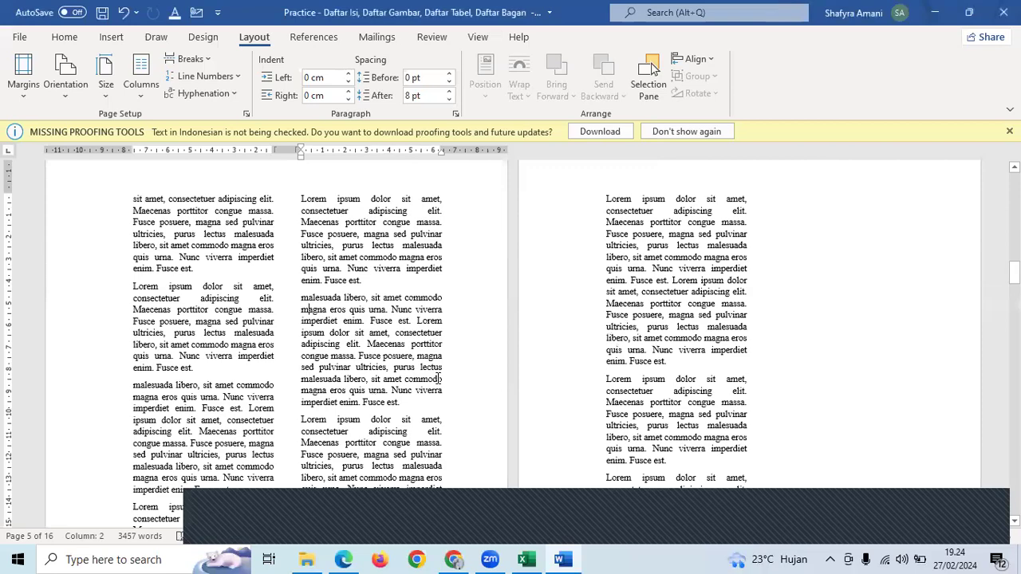
- Scroll up in the document and switch to the Excel learning plan workbook
scroll(459, 341, "up", 3)
scroll(465, 338, "up", 10)
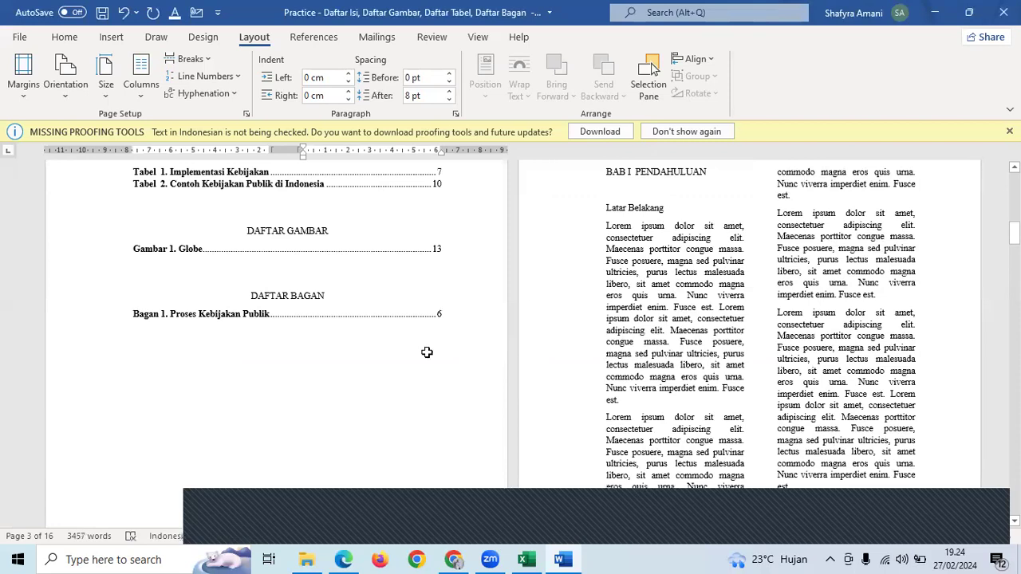
key("alt+Tab")
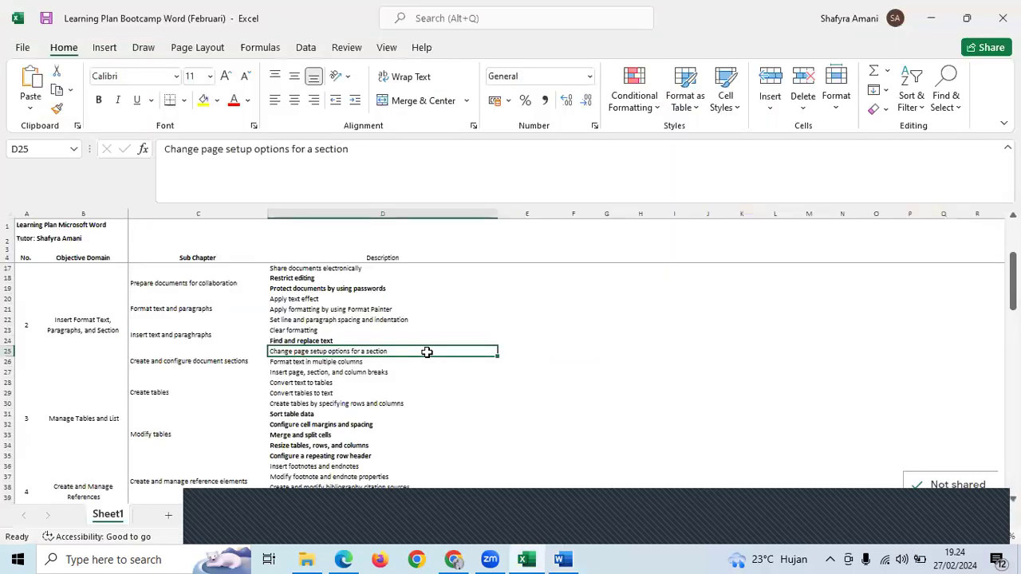
- Bold the 'Format text in multiple columns' entry in the learning plan
left_click(372, 364)
key("ctrl+b")
left_click(397, 391)
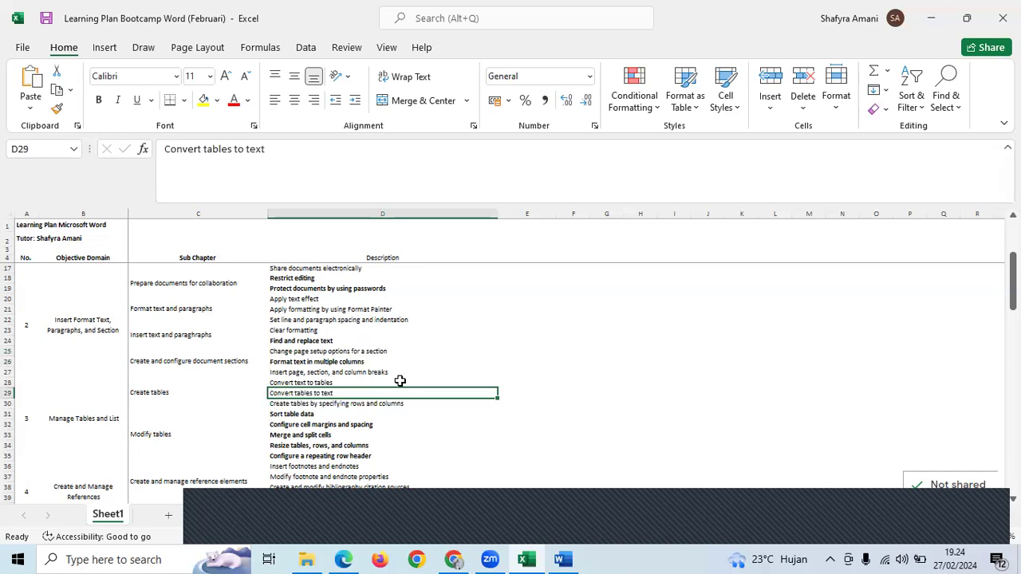
- Restore down and minimize the Excel window, returning to the Word practice document
scroll(400, 381, "down", 1)
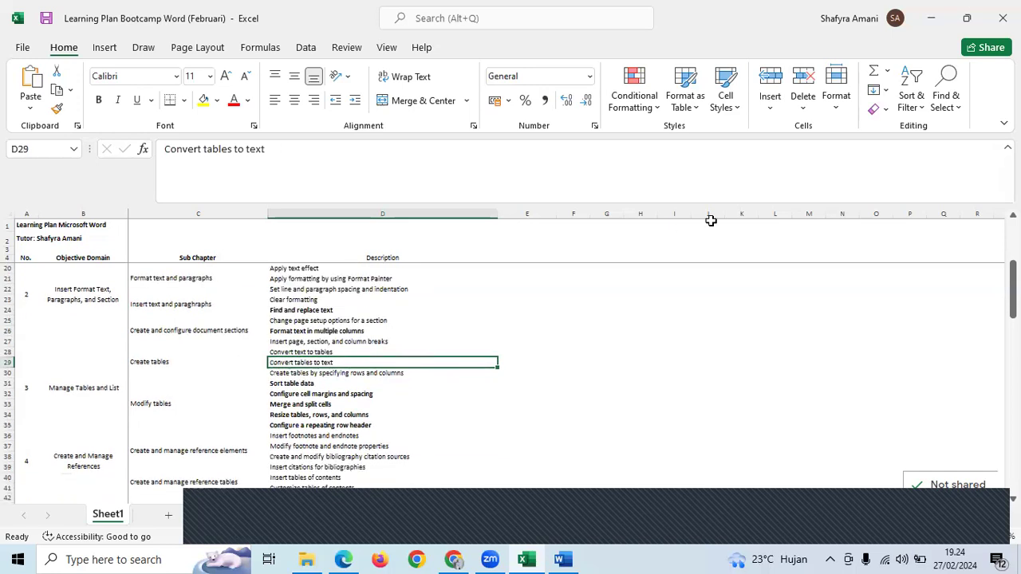
left_click(954, 8)
left_click(934, 16)
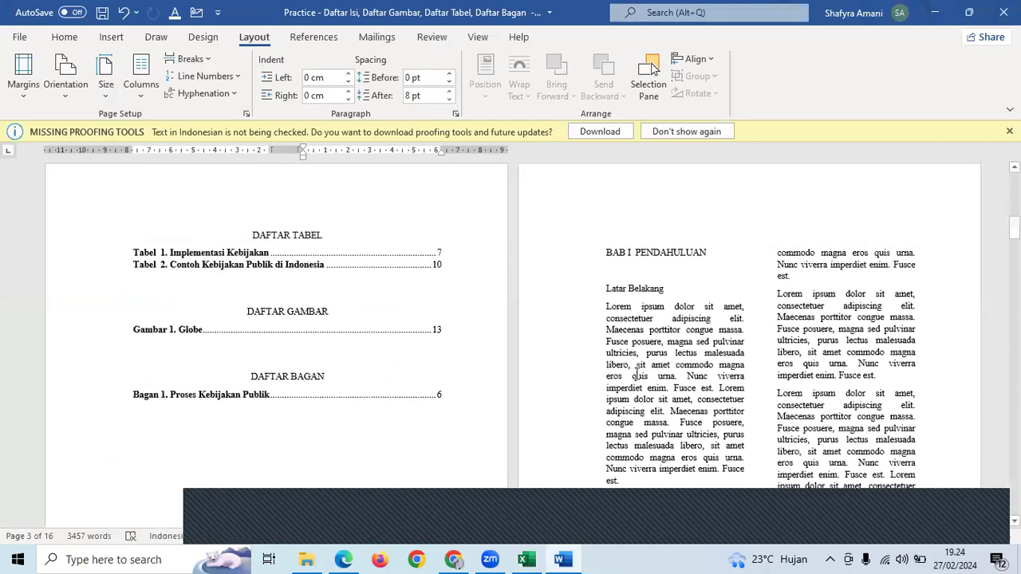
left_click(638, 374)
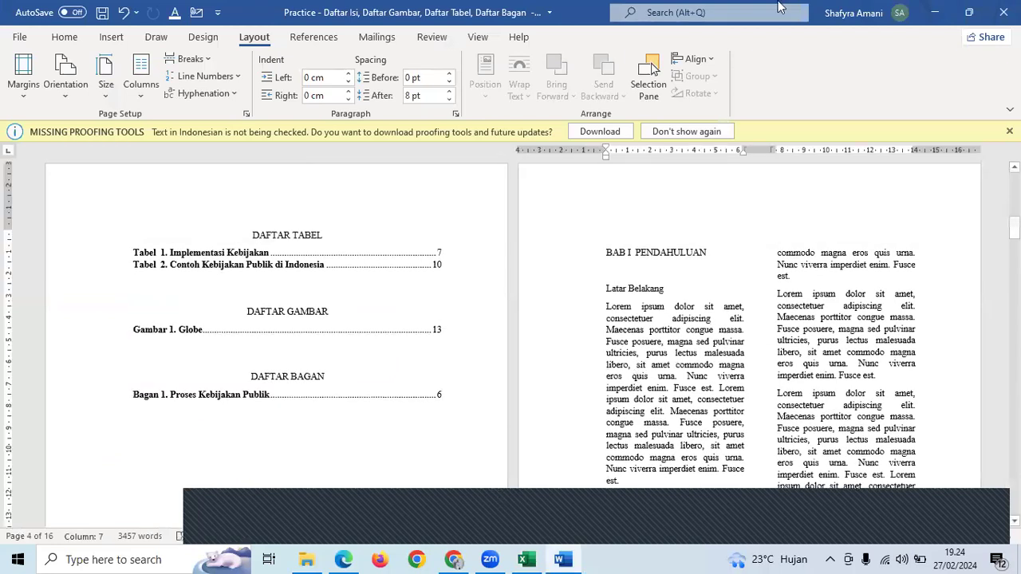
- In a new tab, go to the Ms.Word Sept 2 Classroom and open the Latihan 1 post
left_click(575, 15)
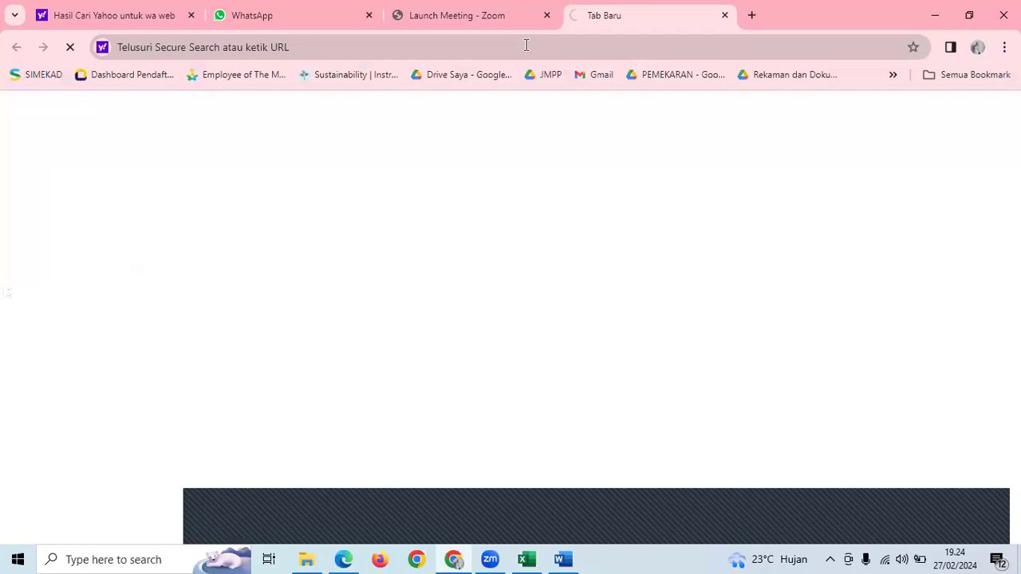
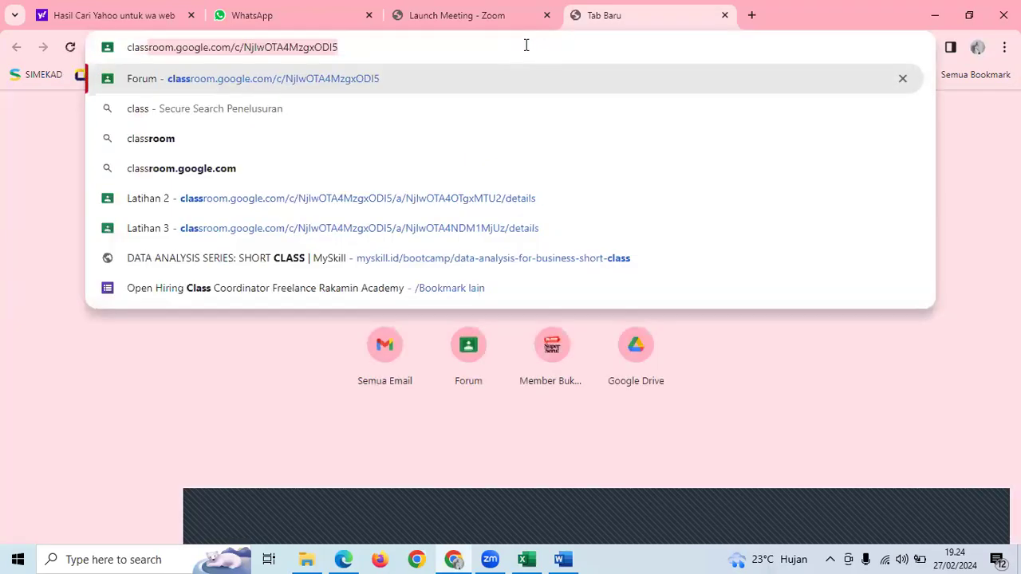
key("Return")
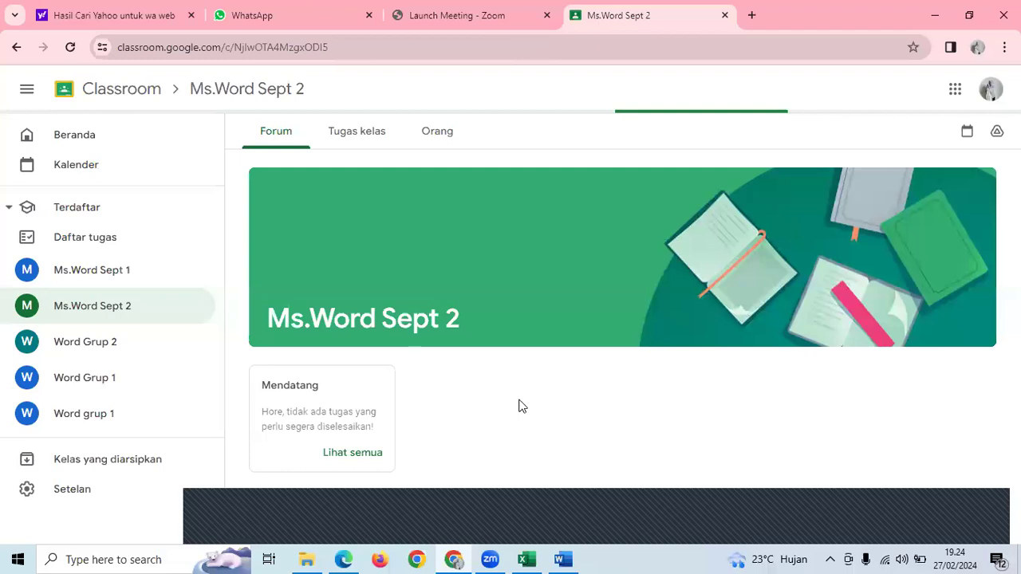
scroll(534, 363, "down", 10)
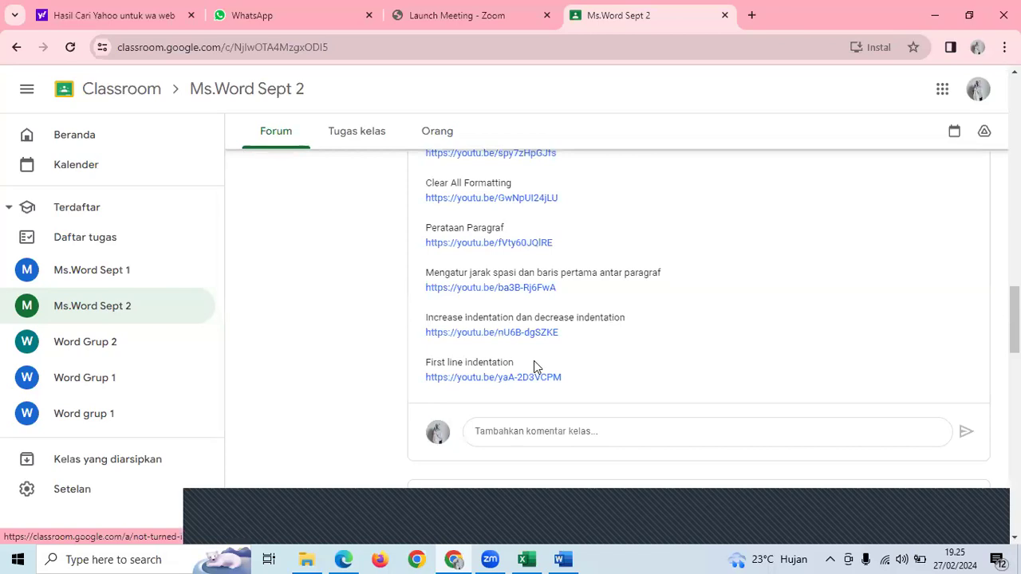
scroll(574, 388, "down", 5)
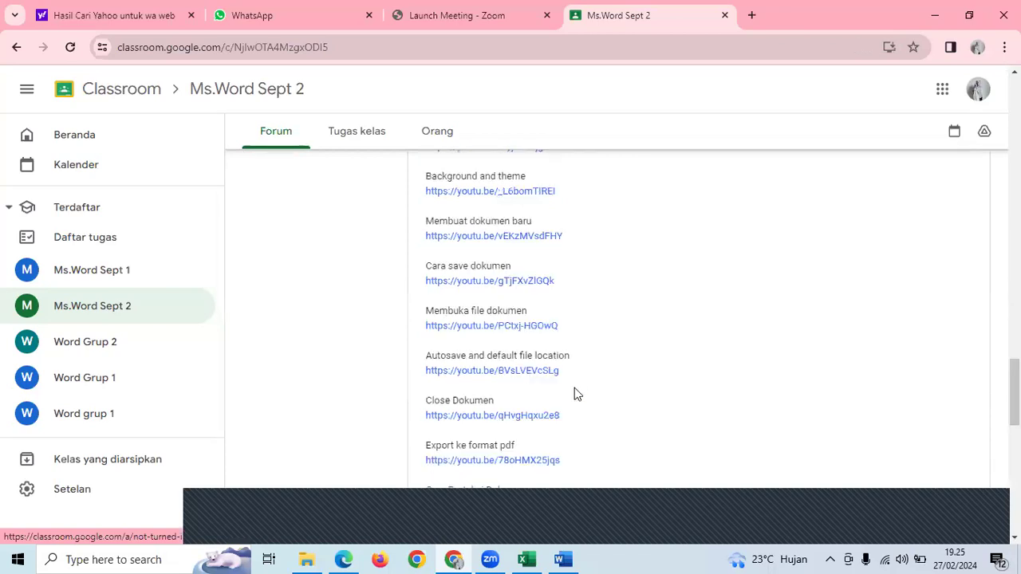
scroll(563, 407, "down", 5)
scroll(662, 458, "down", 1)
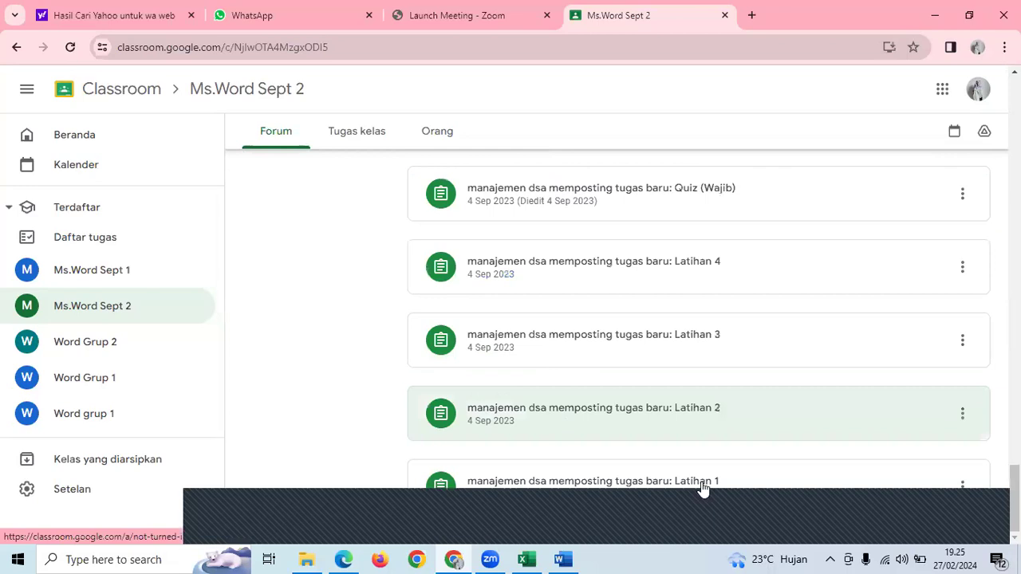
left_click(754, 477)
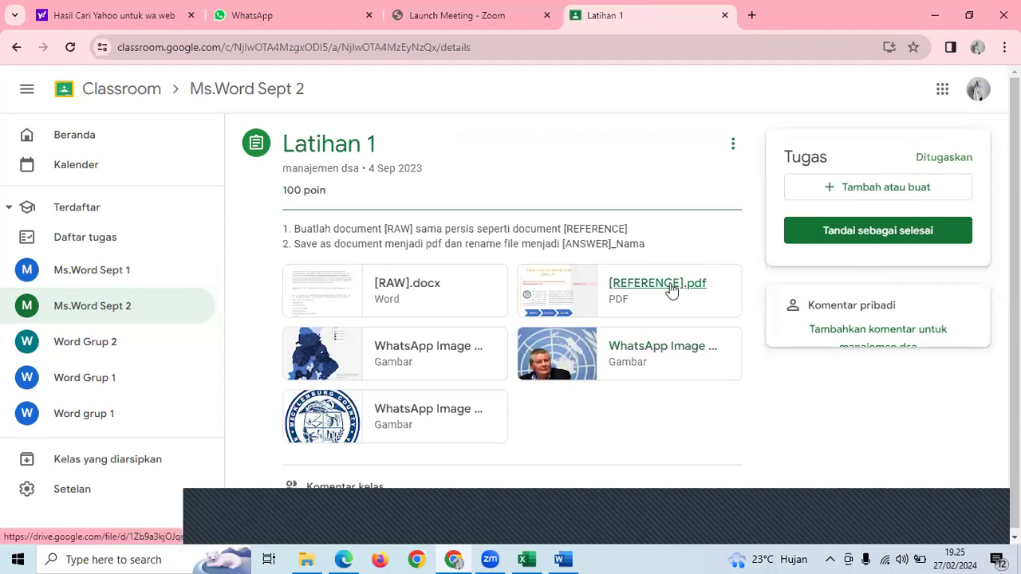
- Preview the [REFERENCE].pdf attachment, then select the Latar Belakang heading in Word
left_click(650, 284)
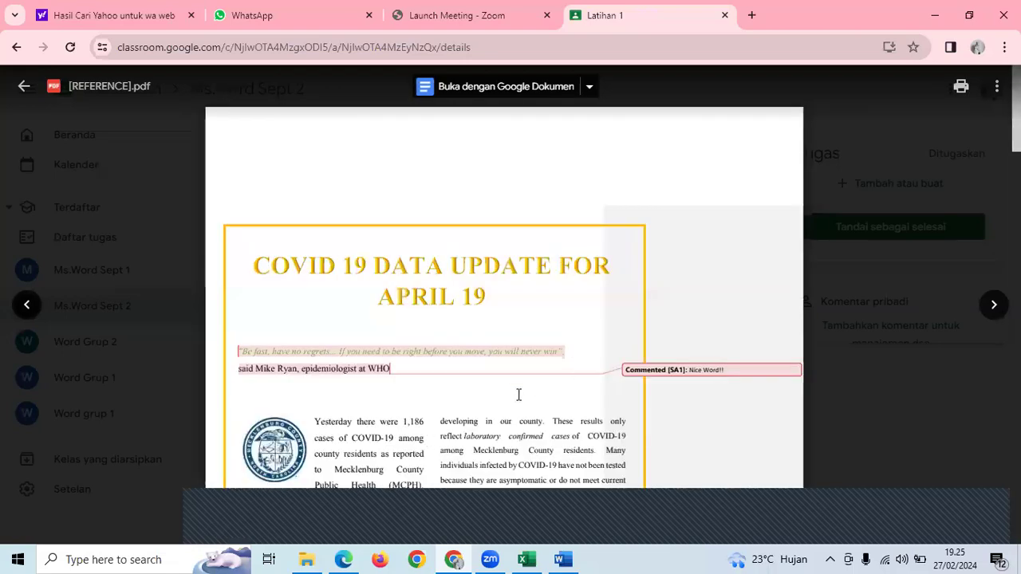
scroll(678, 360, "down", 2)
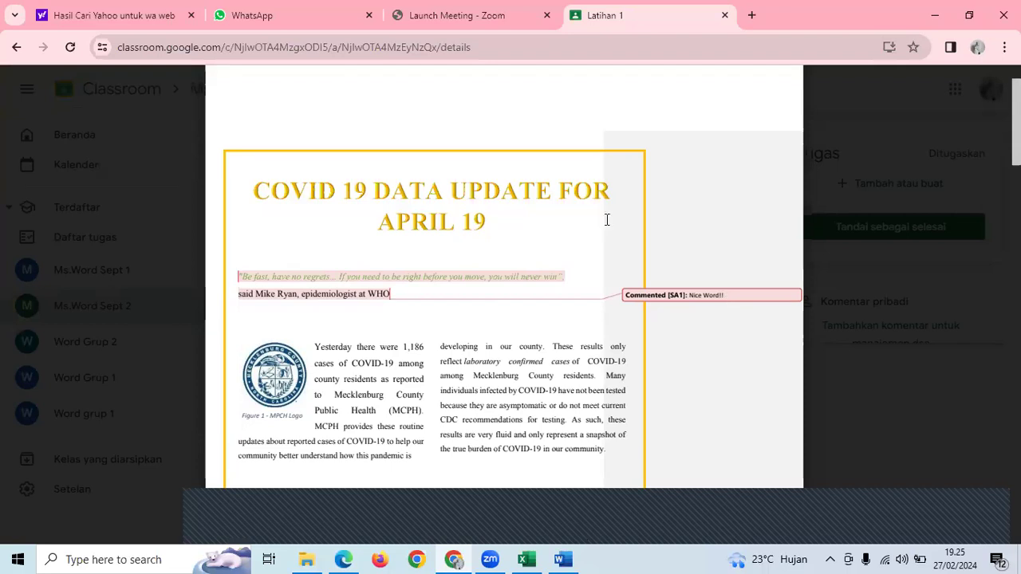
left_click_drag(606, 234, 676, 238)
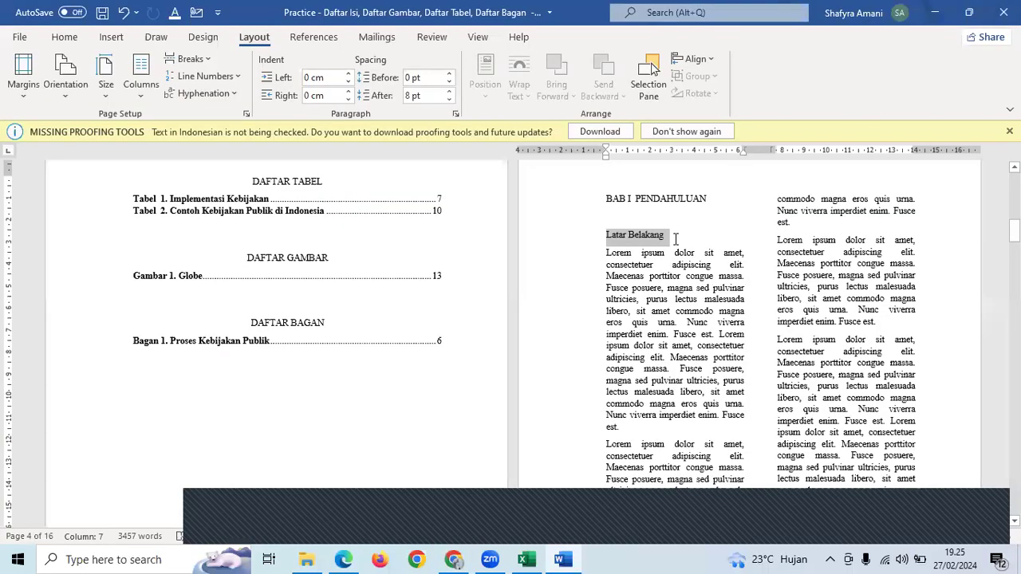
- Dismiss the proofing tools notice and add the comment 'Nice Word!' to the Latar Belakang heading
left_click(432, 38)
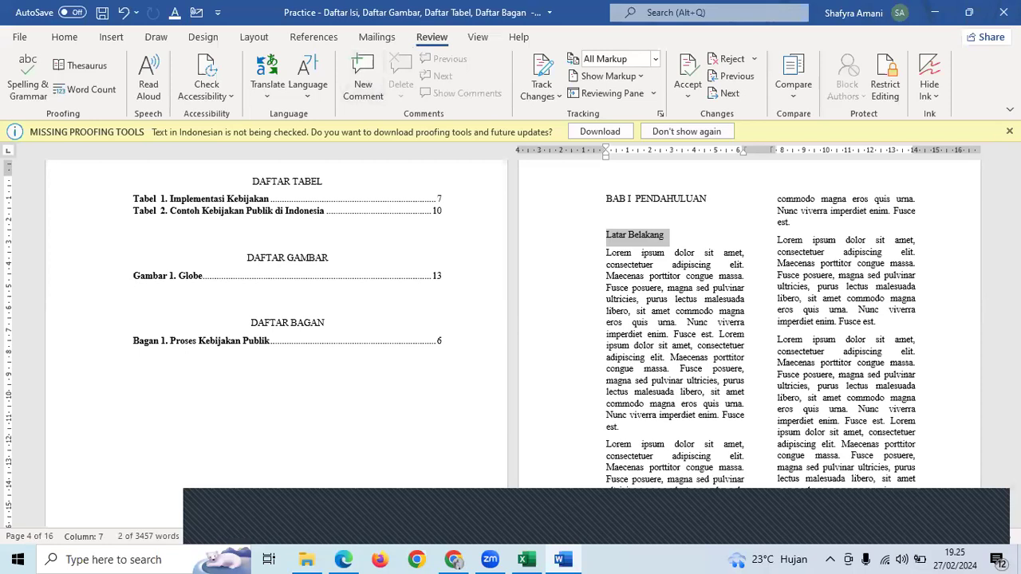
left_click(1009, 131)
left_click(634, 214)
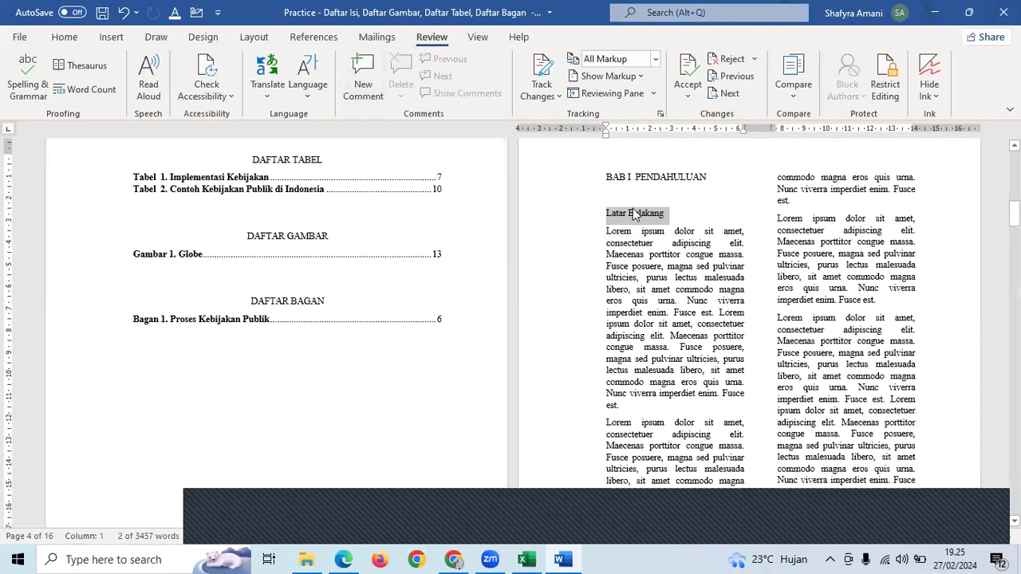
right_click(636, 215)
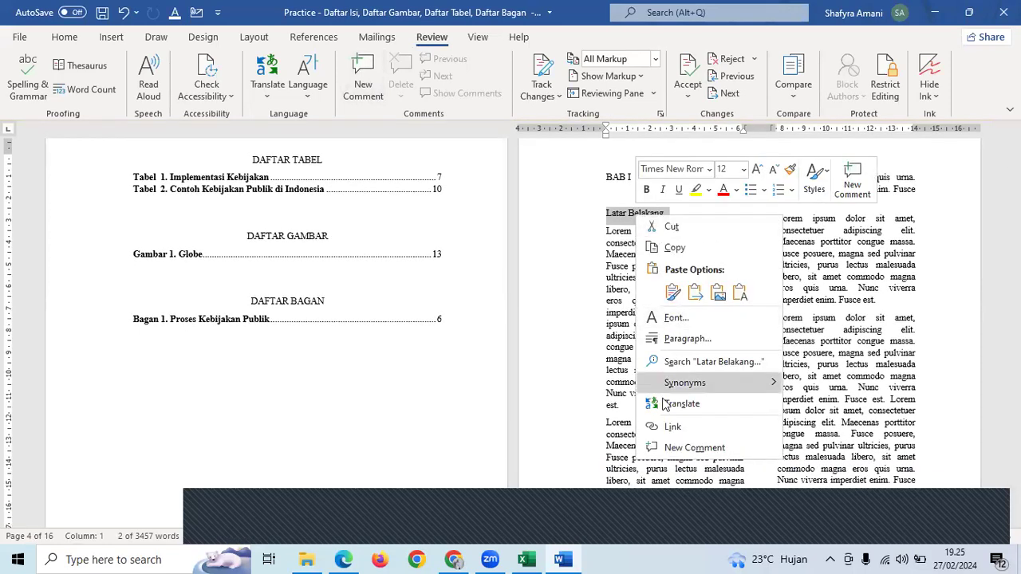
left_click(692, 447)
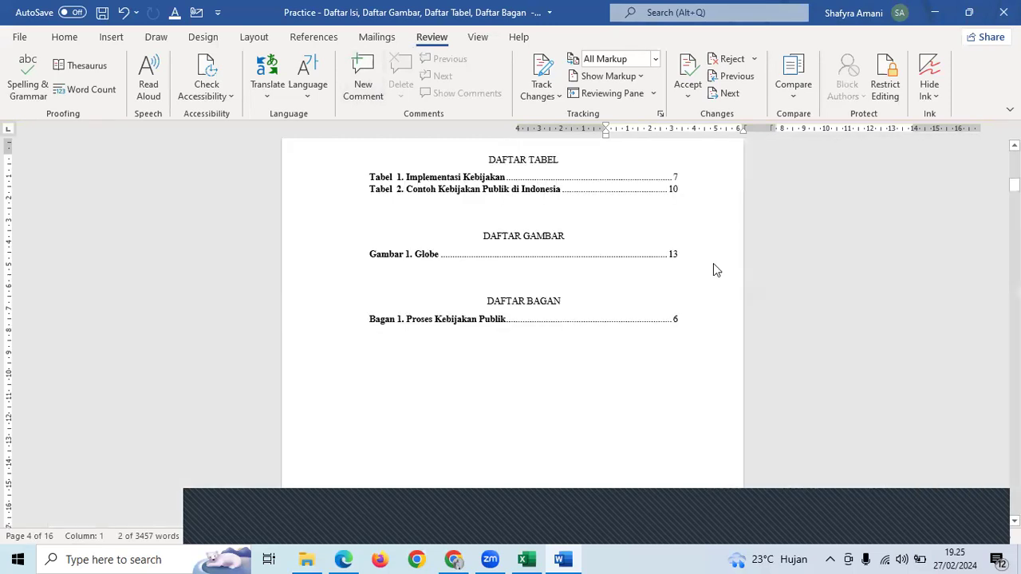
type("Nice Word!")
left_click(463, 356)
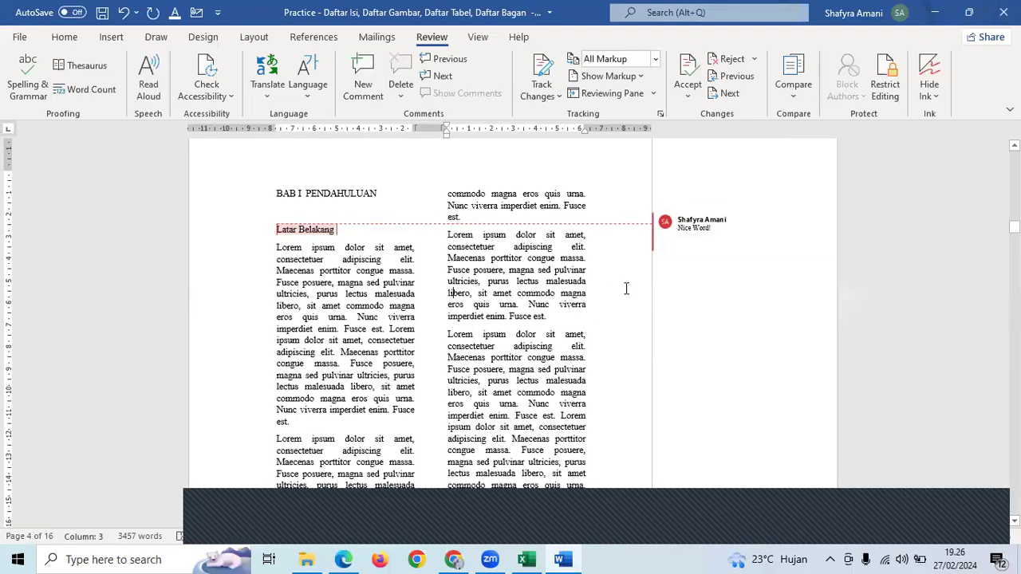
- Recheck the Nice Word! comment, view the account details, then return to the reference PDF
scroll(626, 288, "up", 5, "ctrl")
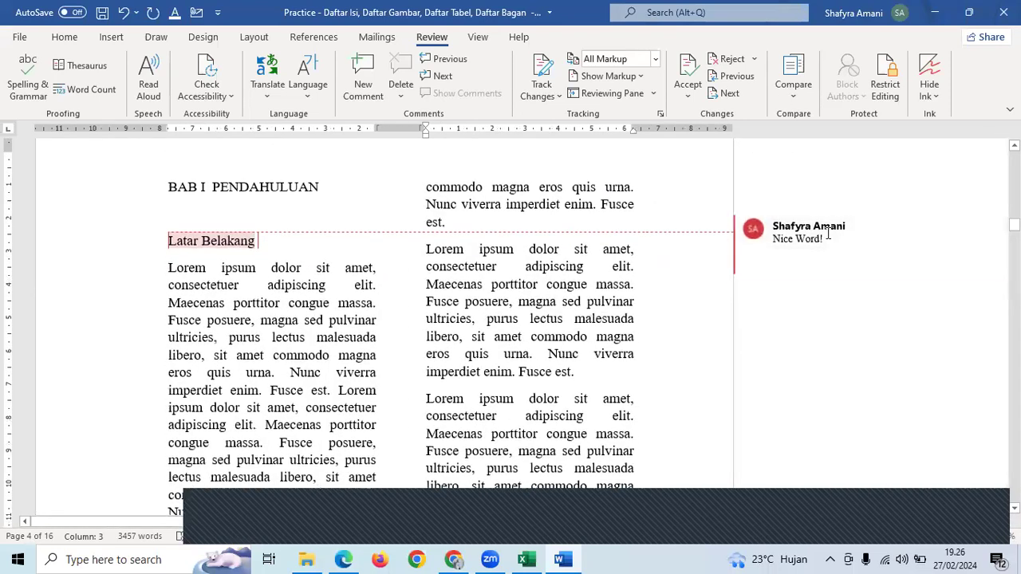
left_click(834, 233)
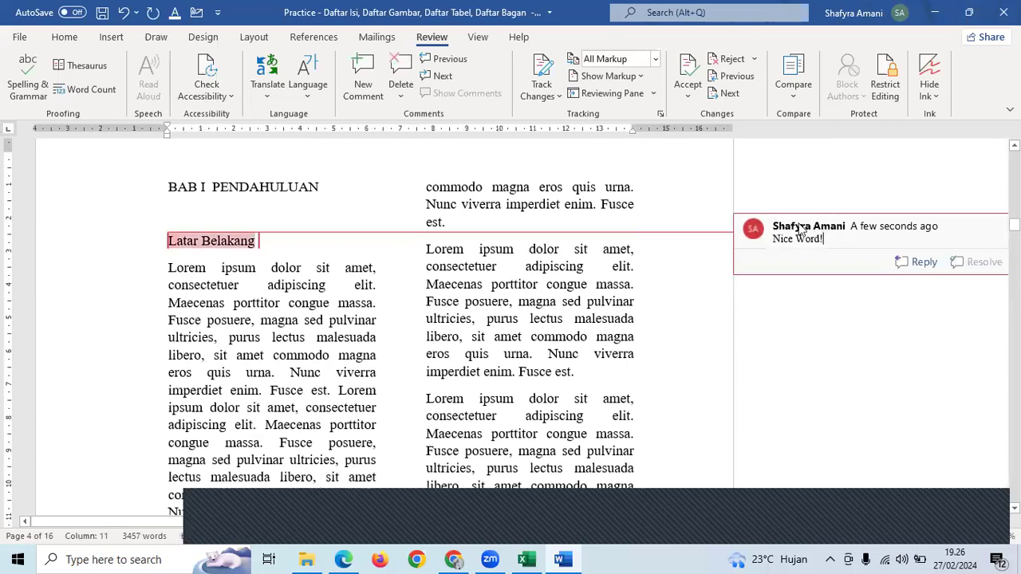
left_click(865, 8)
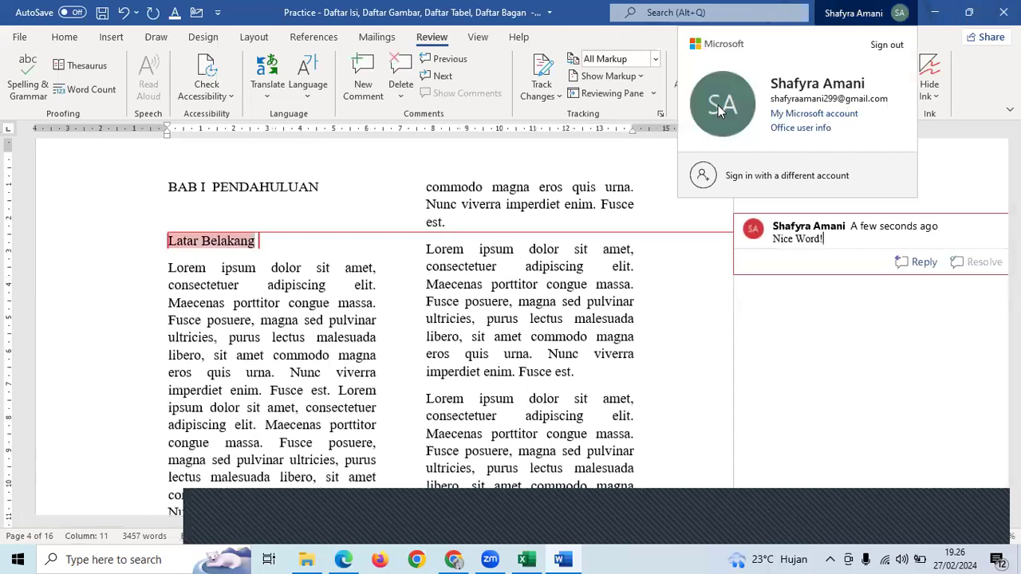
left_click(854, 14)
left_click(853, 13)
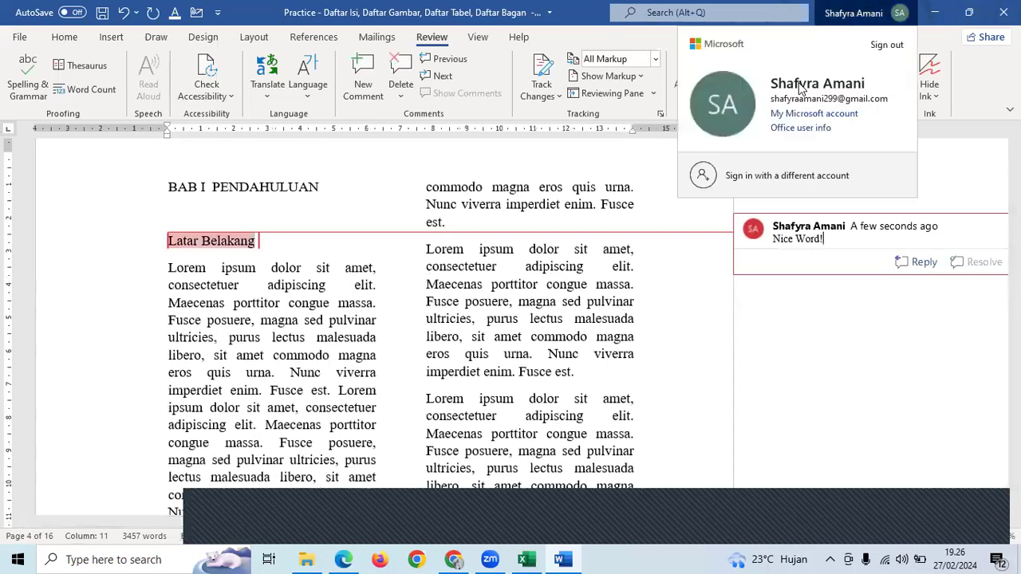
left_click(804, 238)
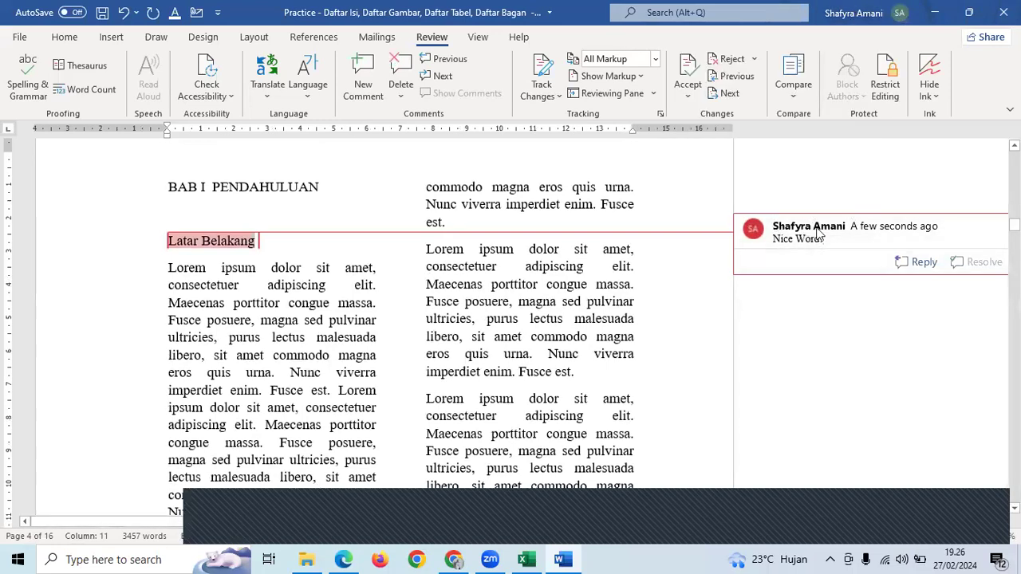
left_click(535, 260)
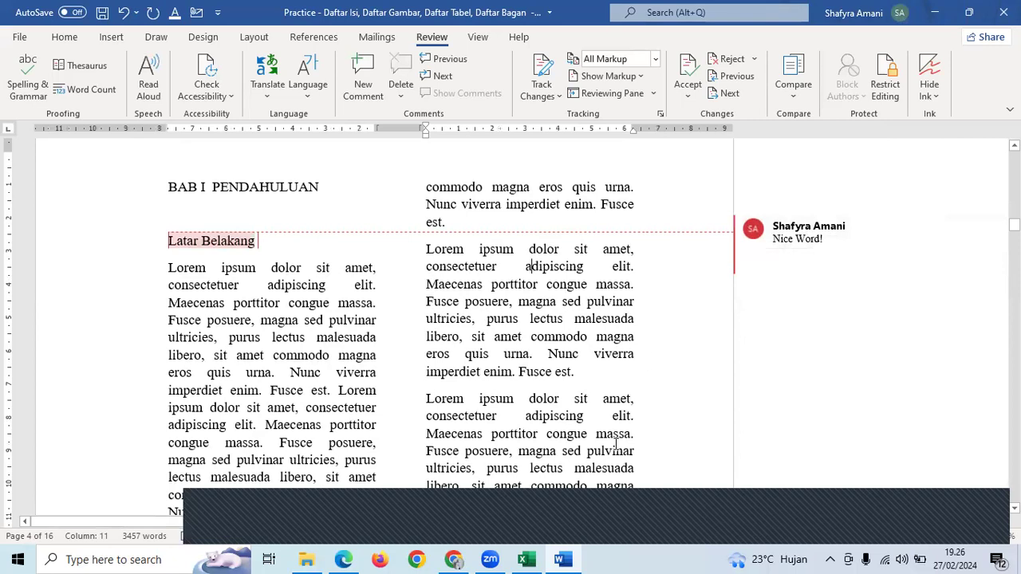
left_click(451, 533)
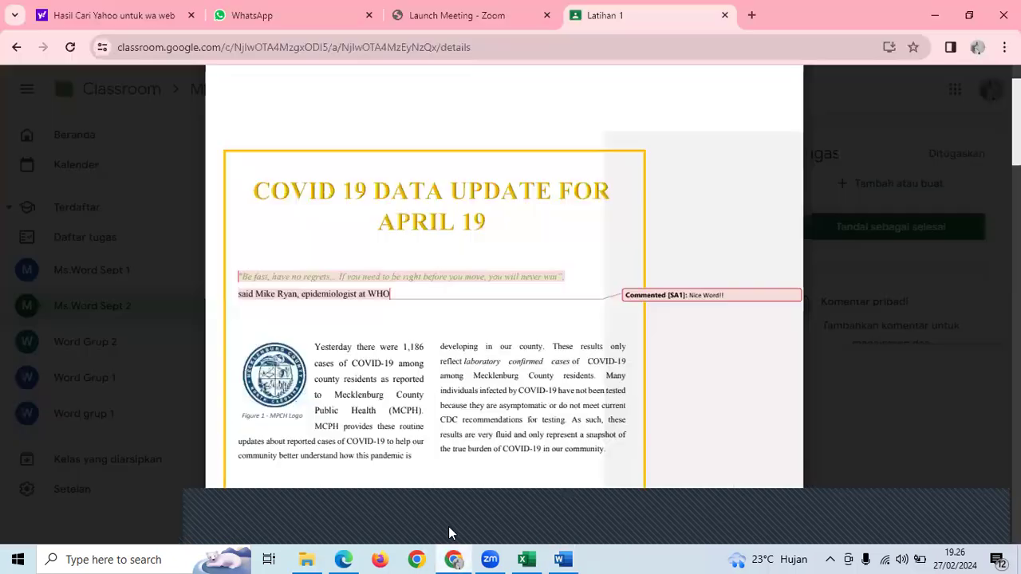
scroll(476, 369, "down", 3)
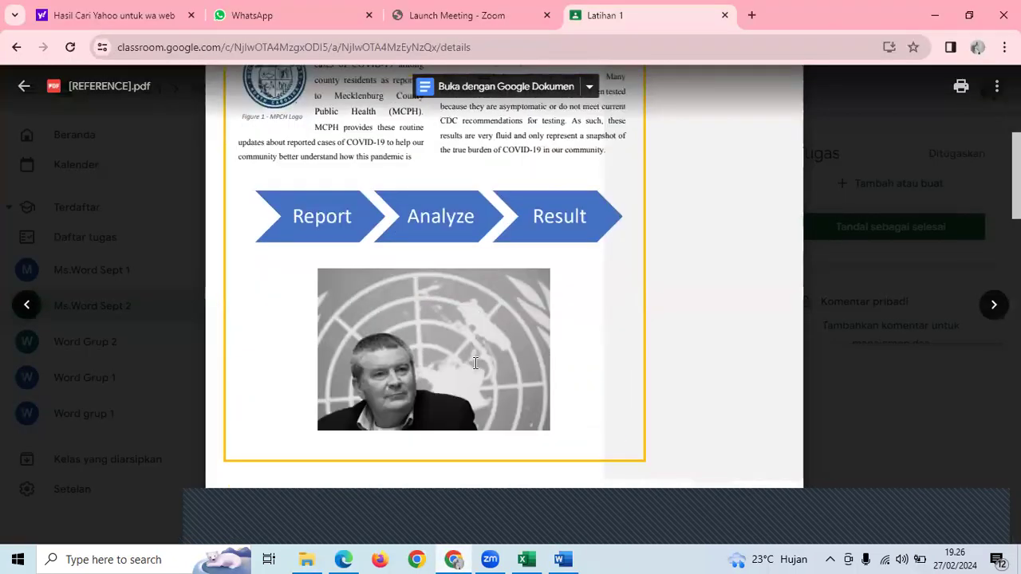
scroll(476, 363, "up", 2)
scroll(462, 366, "down", 2)
scroll(462, 366, "down", 5)
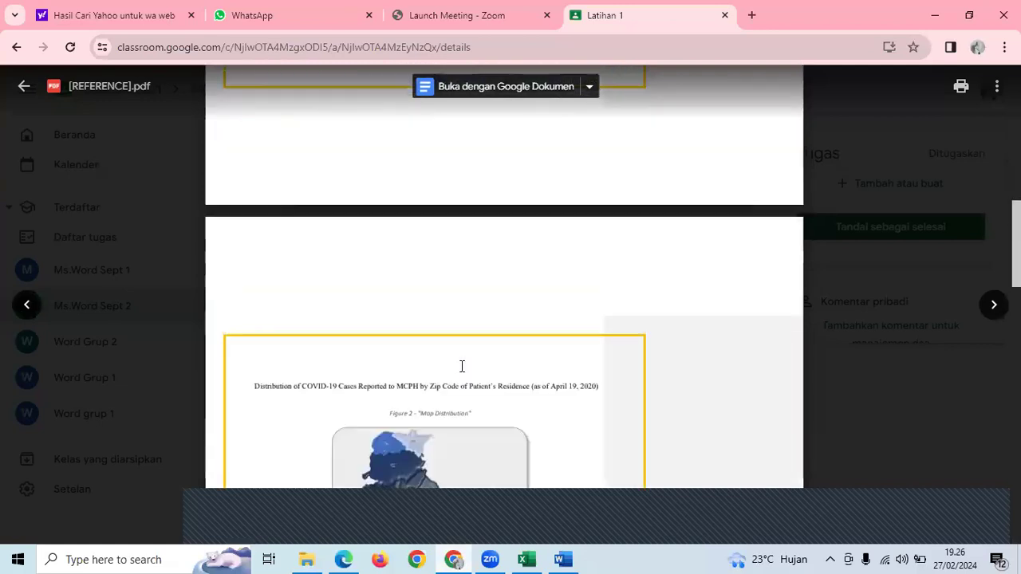
scroll(462, 366, "up", 10)
scroll(642, 176, "up", 2)
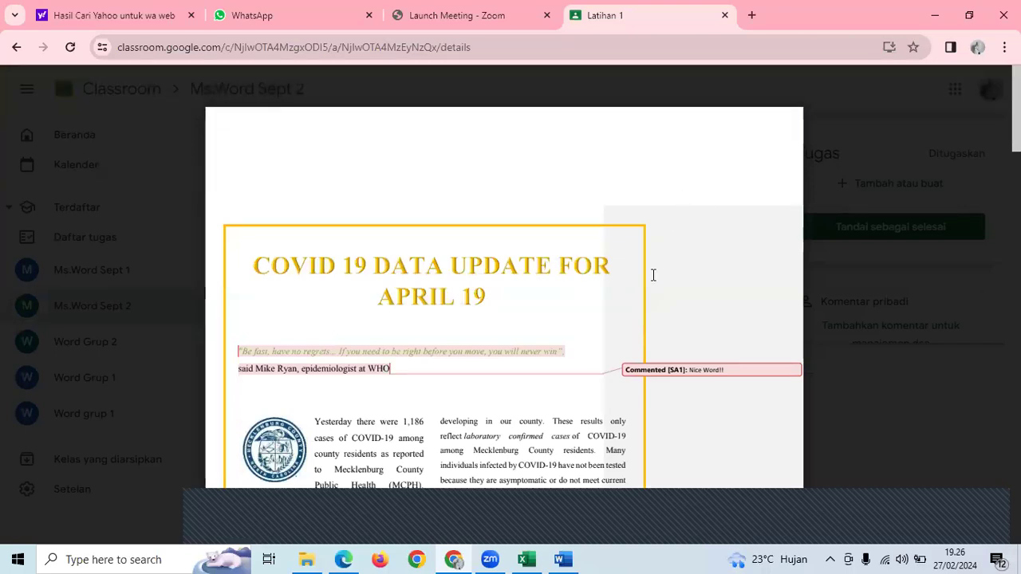
scroll(660, 207, "down", 3)
scroll(660, 206, "down", 2)
scroll(660, 206, "up", 2)
scroll(660, 206, "up", 2)
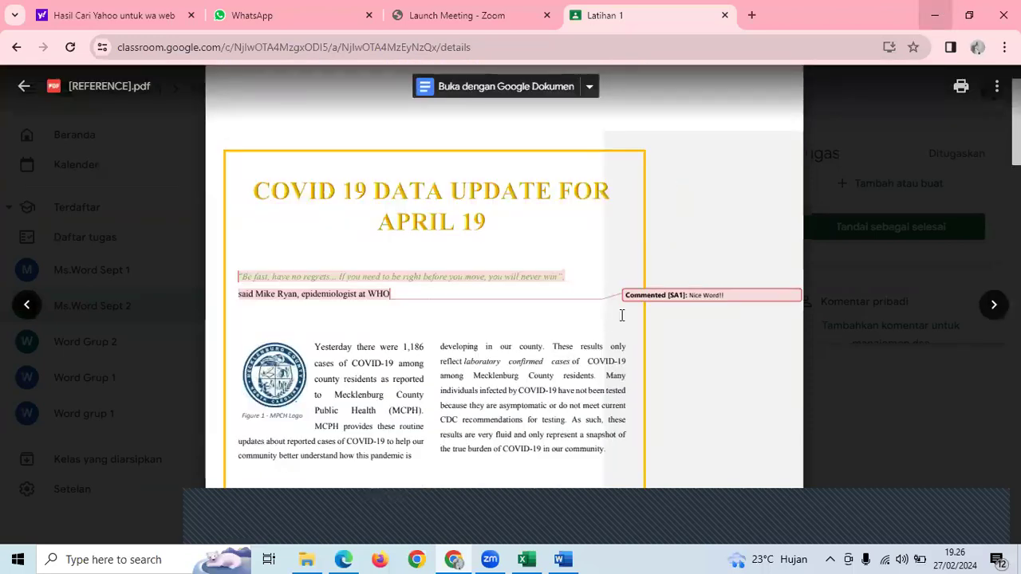
key("alt+Tab")
- Check the Nice Word! comment and open the Publish as PDF or XPS dialog
scroll(804, 311, "up", 1)
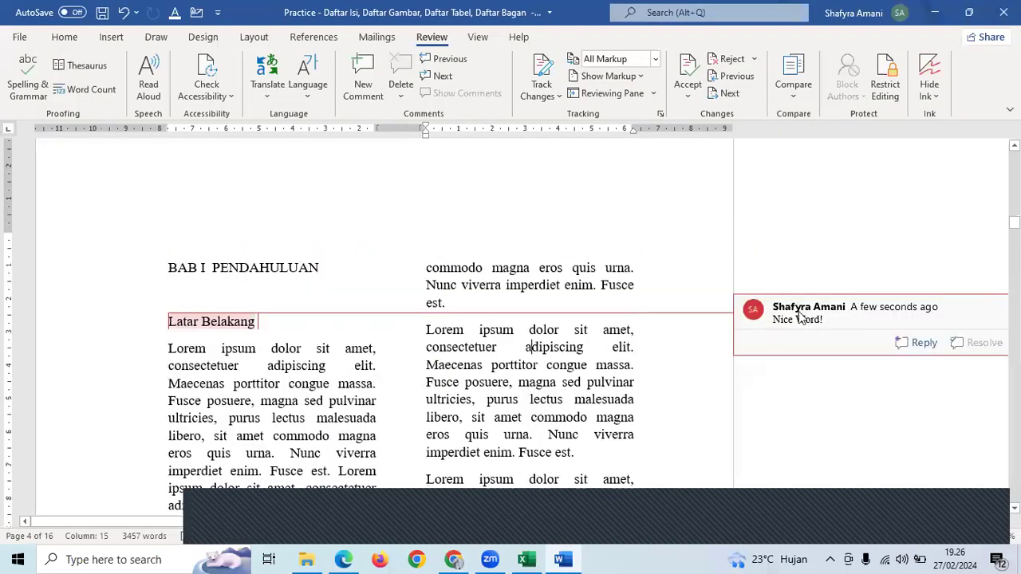
left_click(801, 316)
left_click(455, 377)
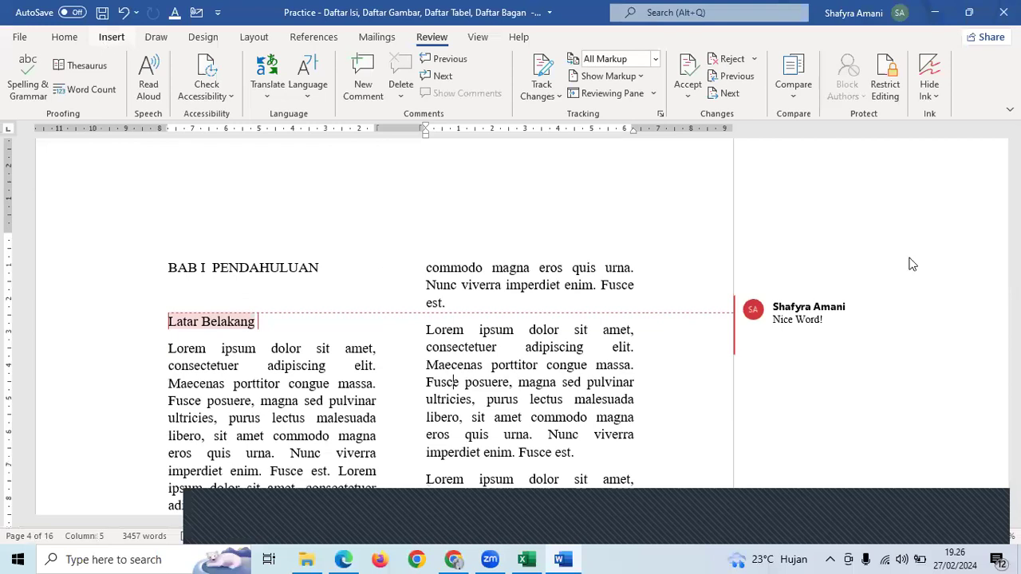
left_click(65, 37)
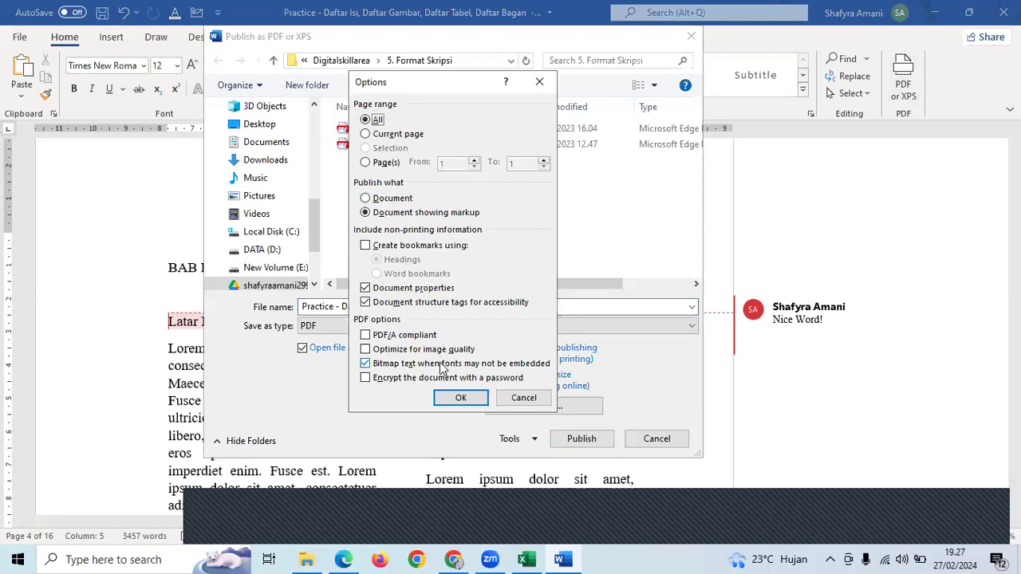
- Publish the document as a new PDF named Contoh instead of replacing the existing file
left_click(460, 397)
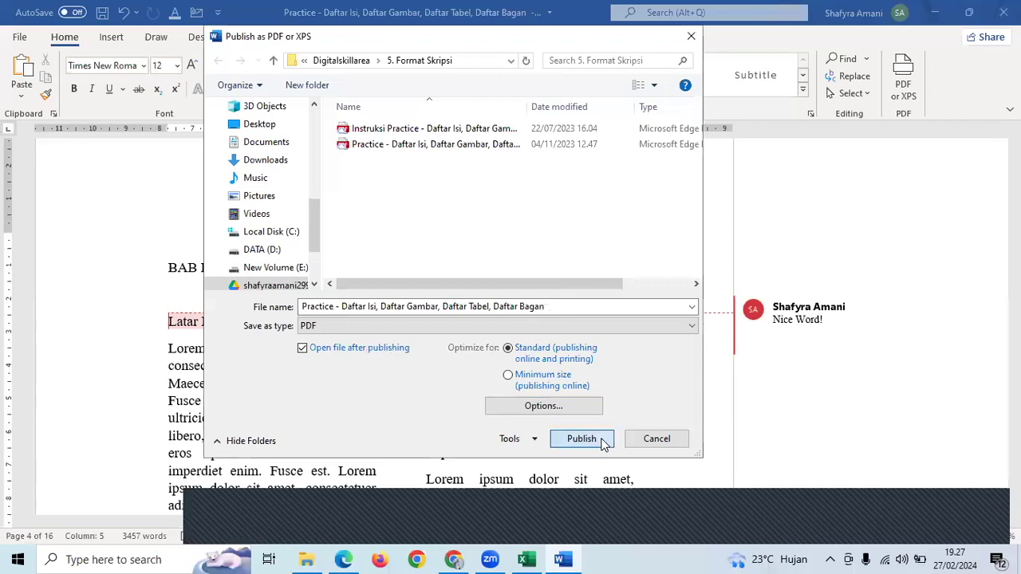
left_click(604, 443)
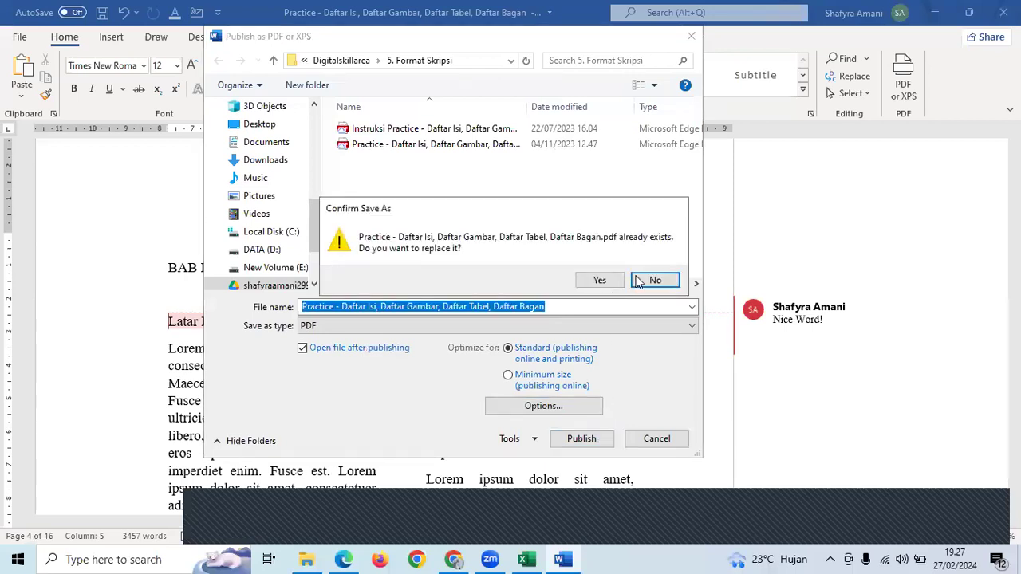
left_click(661, 286)
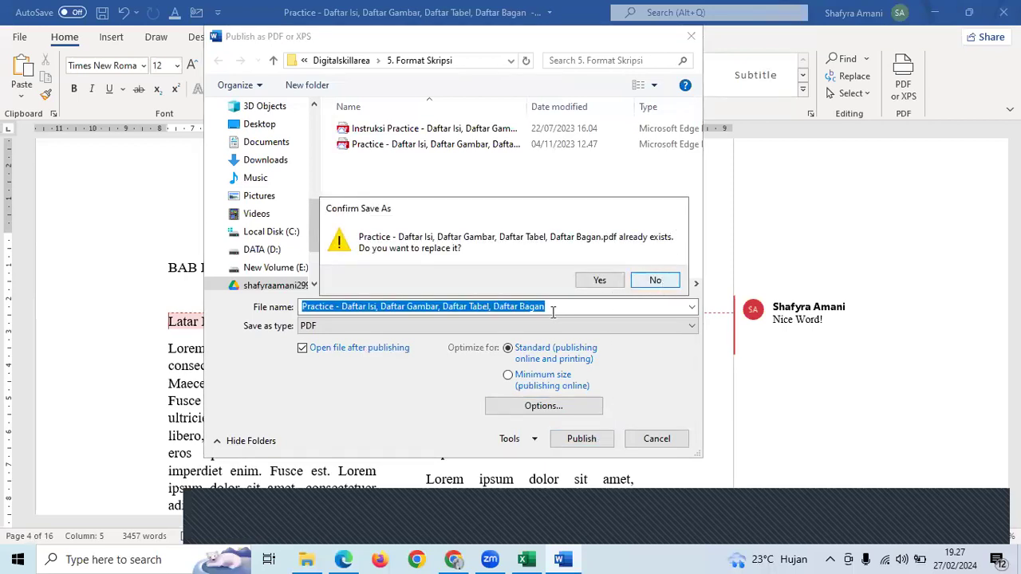
left_click(548, 218)
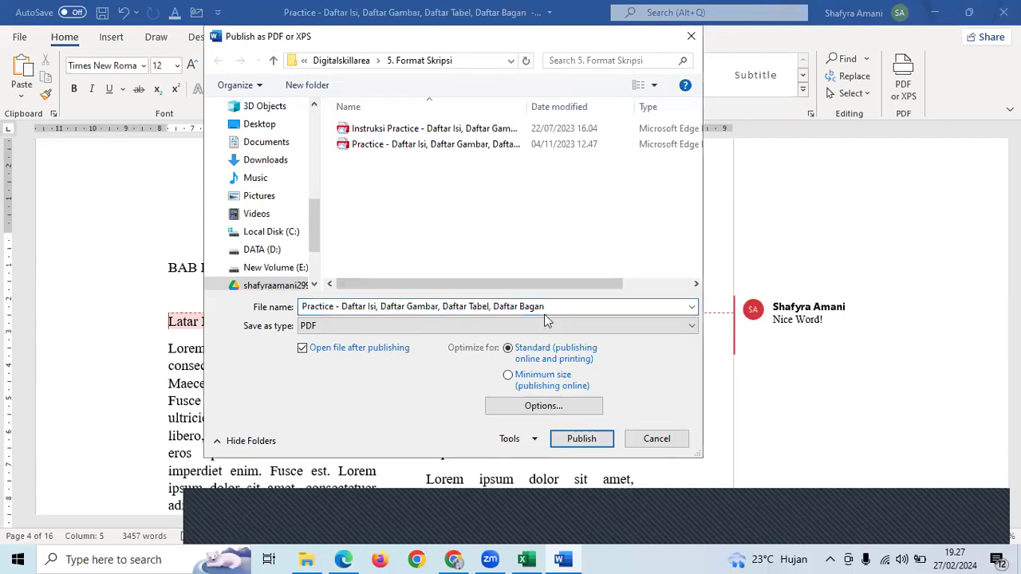
left_click(549, 307)
type("Contoh")
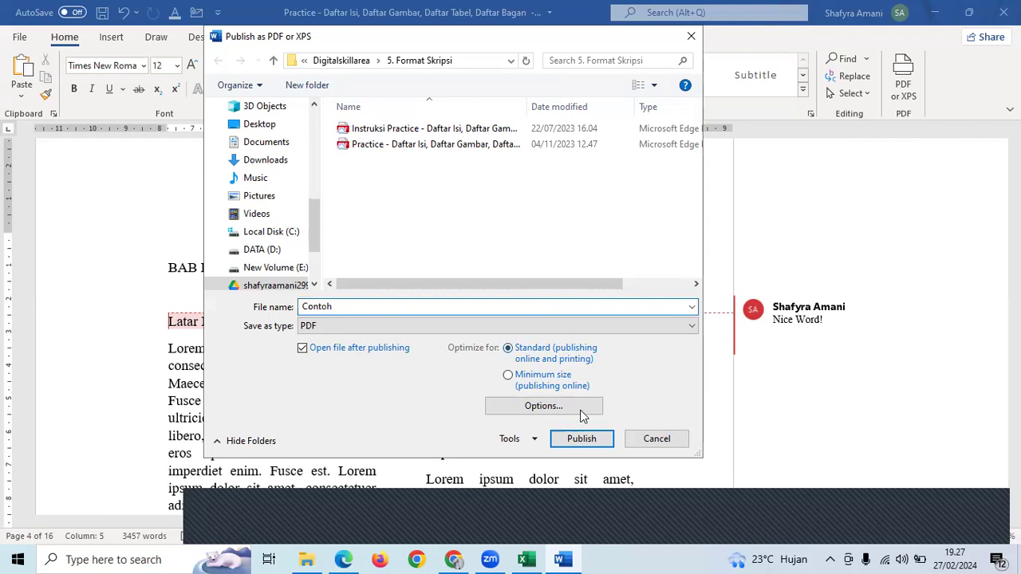
left_click(580, 439)
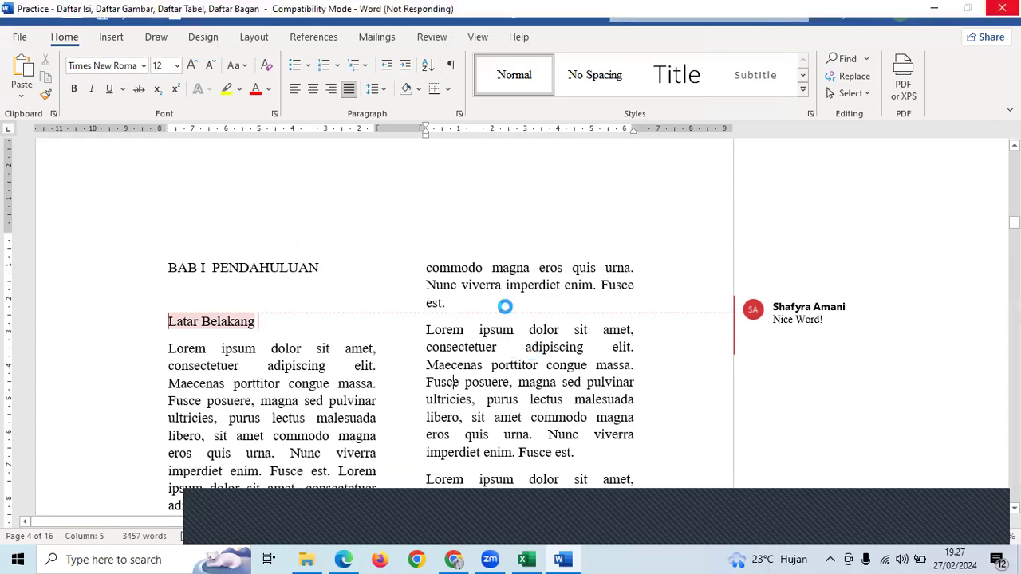
- Scroll Contoh.pdf to page 4 to confirm the Nice Word! comment, then return to Word
scroll(505, 307, "down", 1)
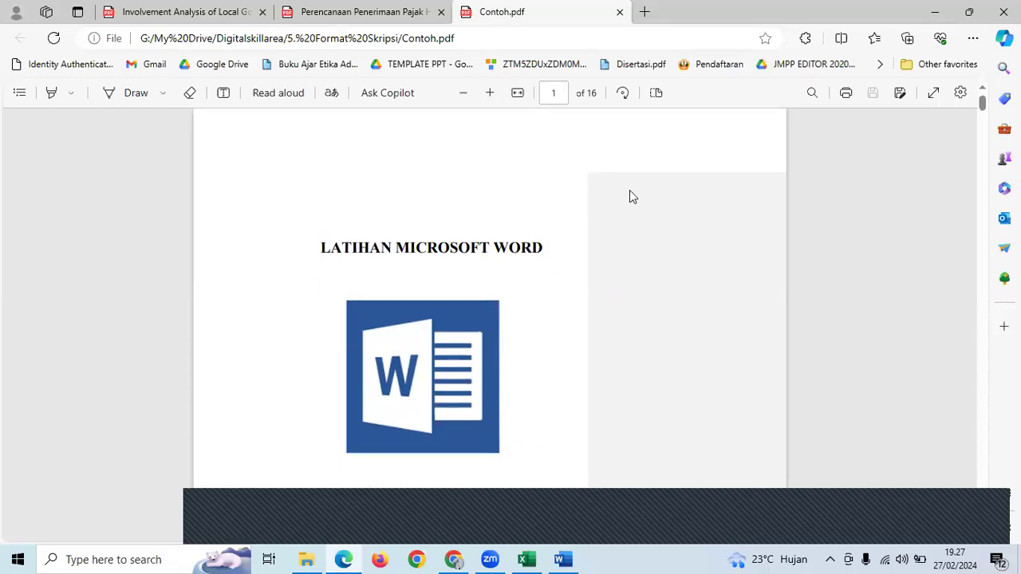
scroll(629, 196, "down", 5)
scroll(629, 196, "down", 3)
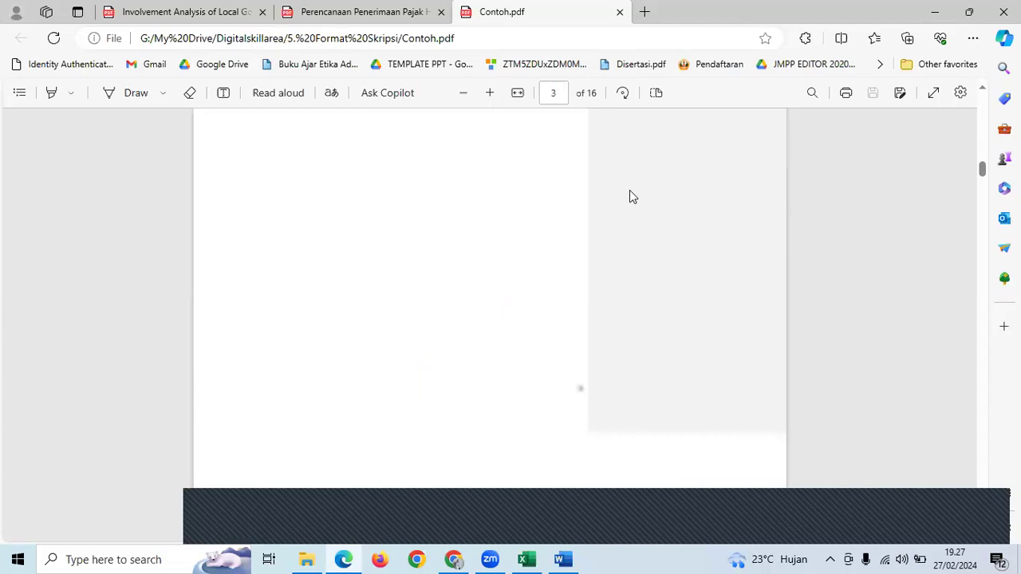
scroll(629, 196, "down", 4)
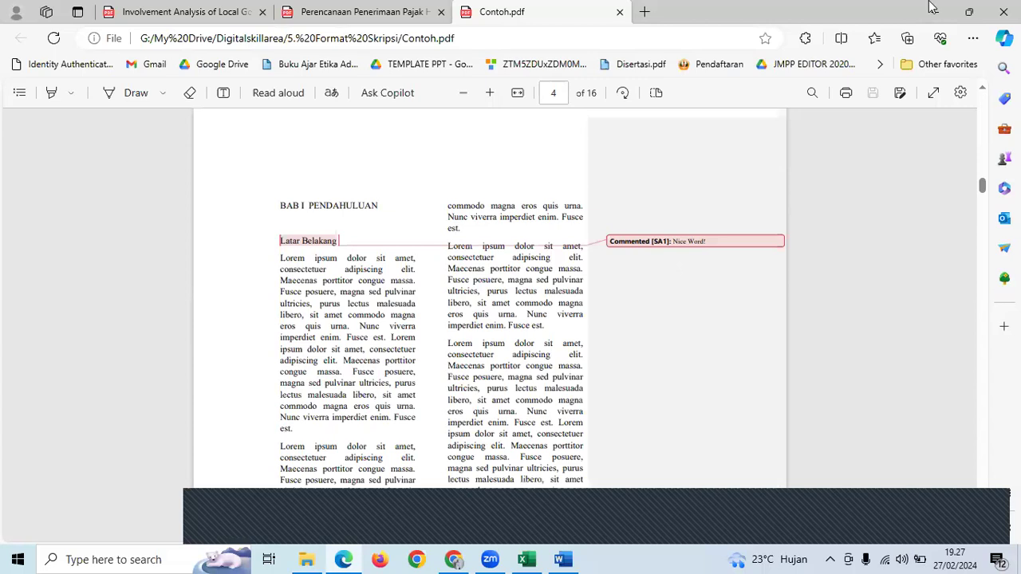
key("alt+Tab")
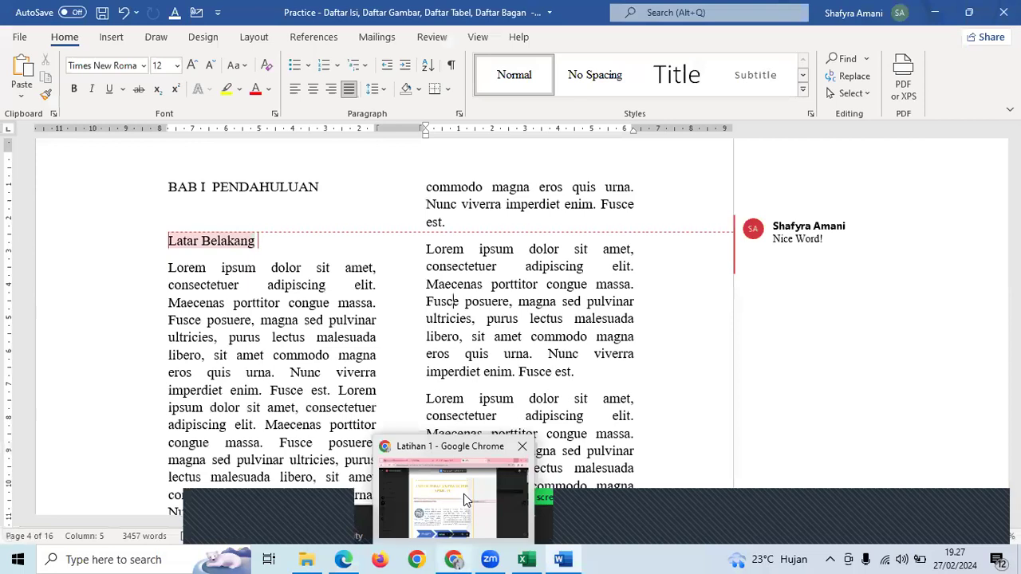
left_click(453, 503)
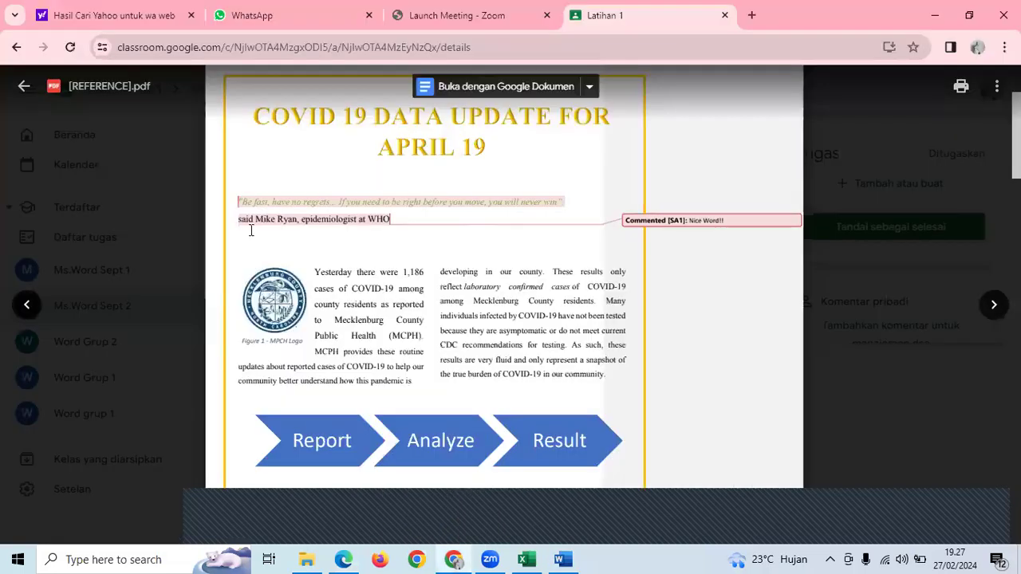
scroll(239, 227, "up", 2)
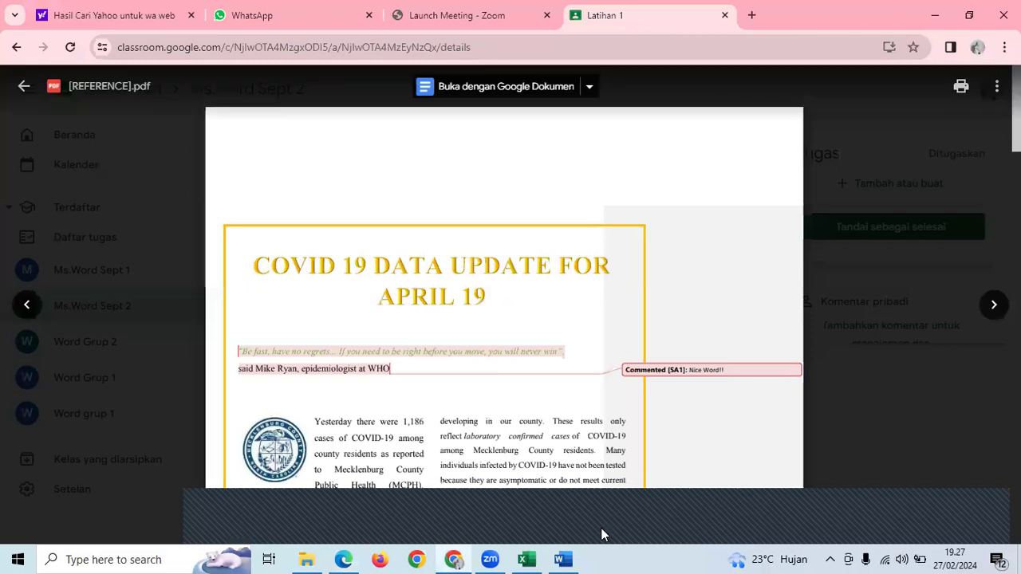
key("alt+Tab")
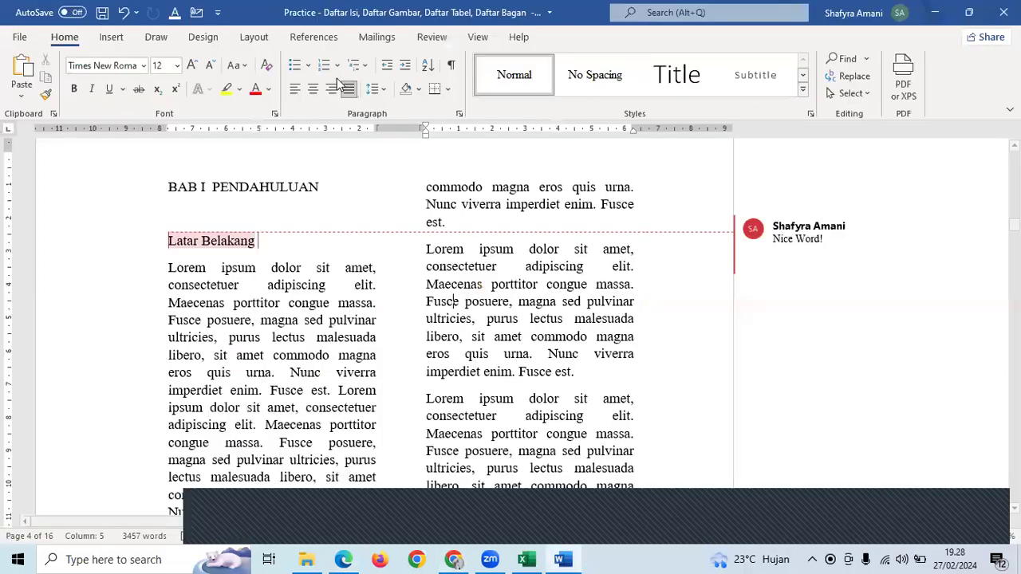
- Apply a gold 2¼ pt Box page border to the whole document
left_click(254, 37)
left_click(197, 40)
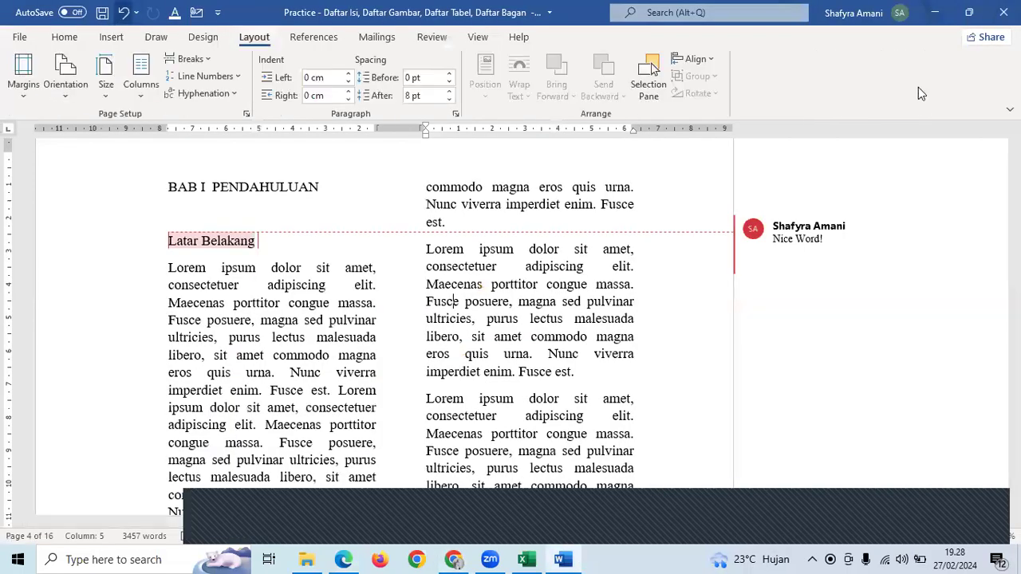
left_click(917, 91)
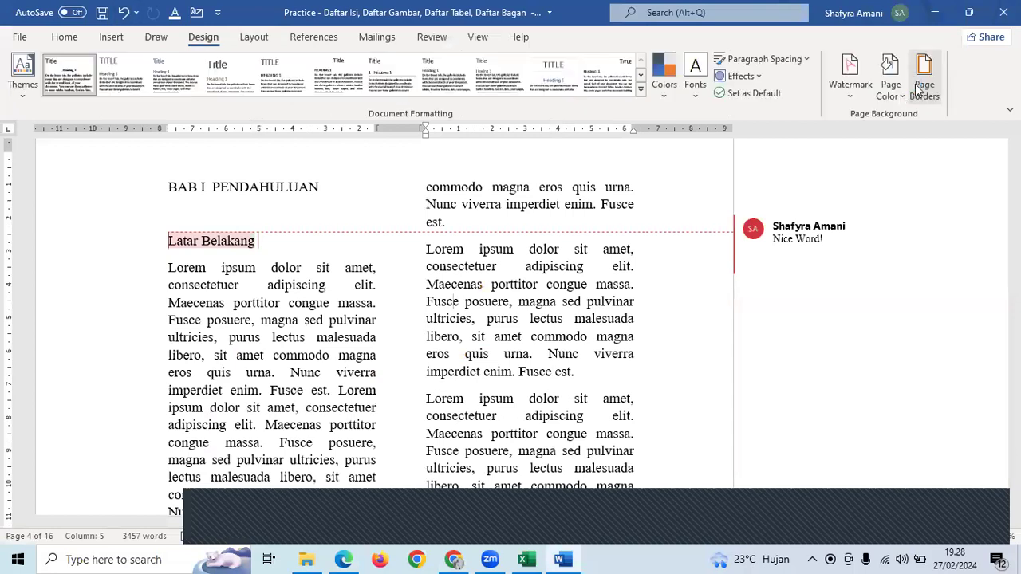
left_click(467, 199)
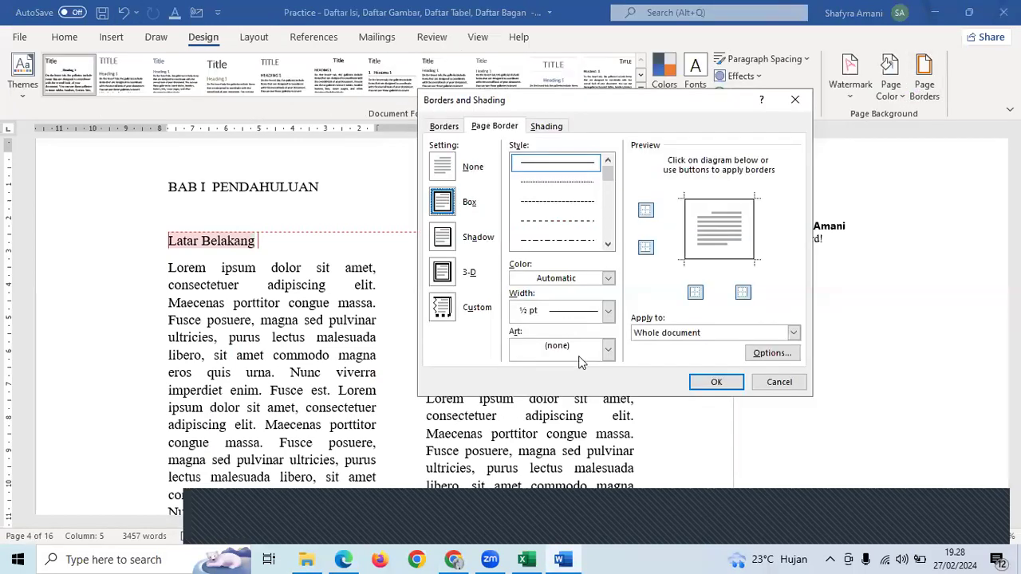
left_click(581, 359)
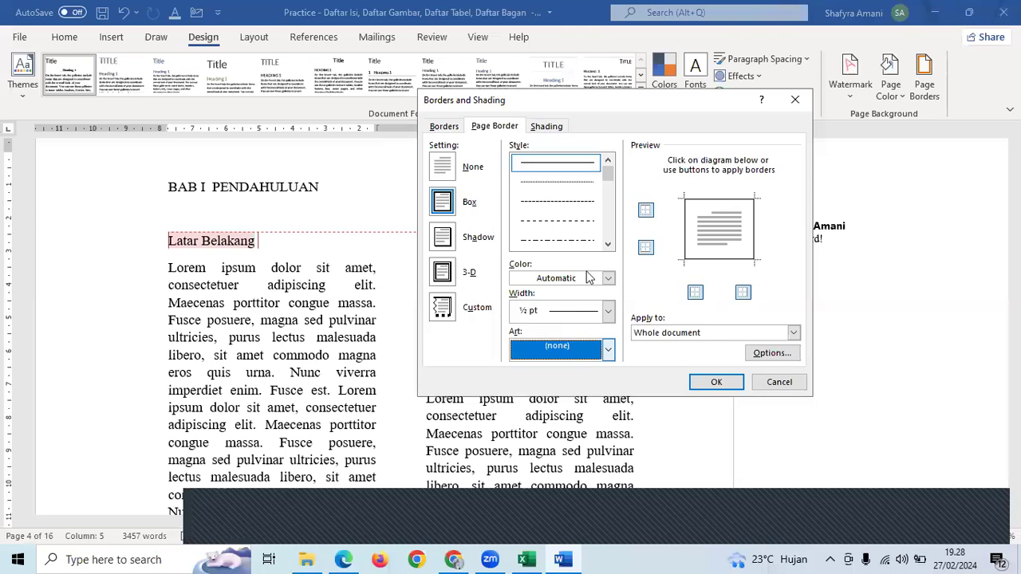
left_click(590, 277)
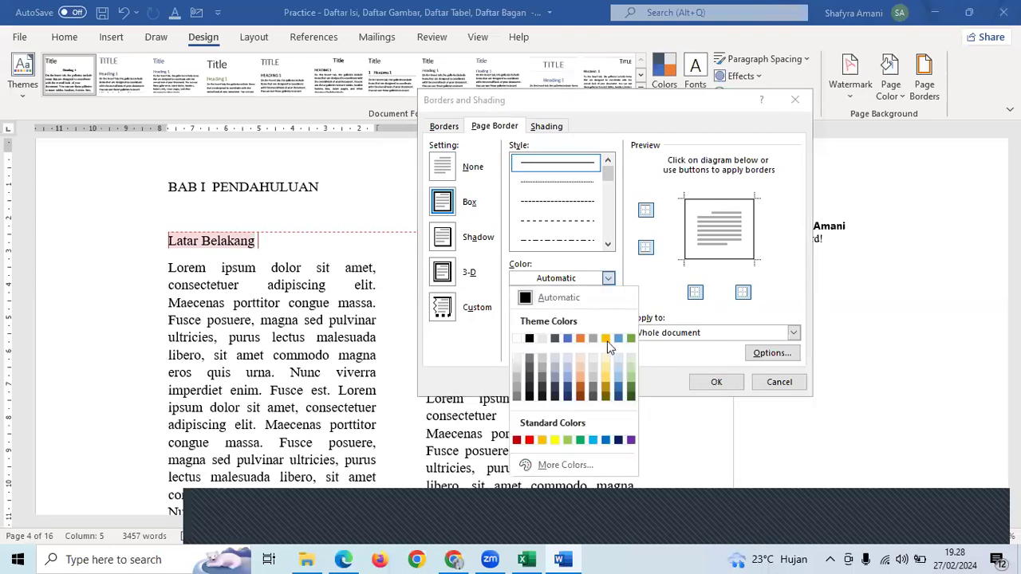
left_click(606, 340)
left_click(594, 315)
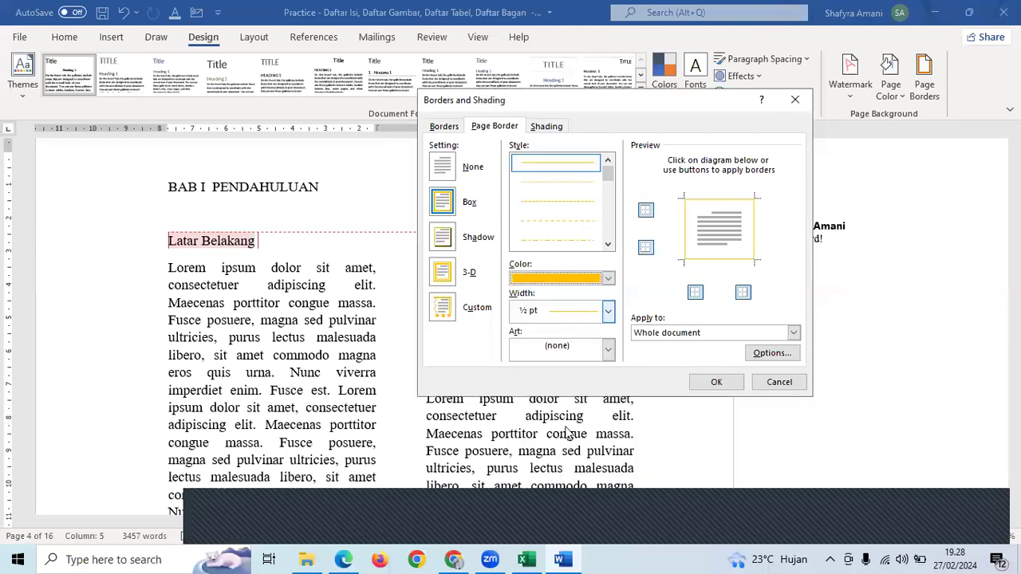
left_click(567, 431)
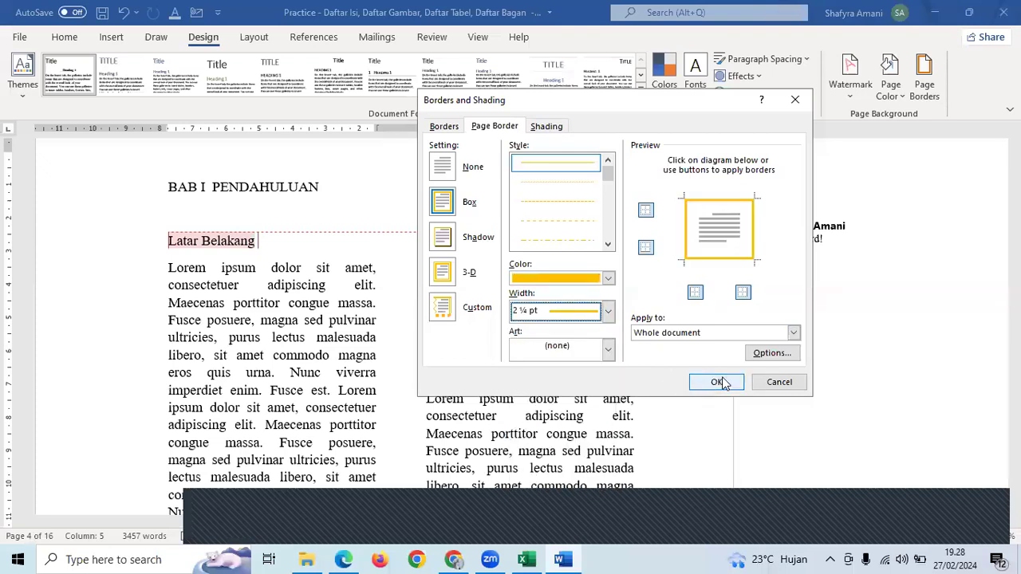
left_click(716, 382)
- Switch back to the [REFERENCE].pdf preview in Classroom
scroll(408, 331, "up", 3)
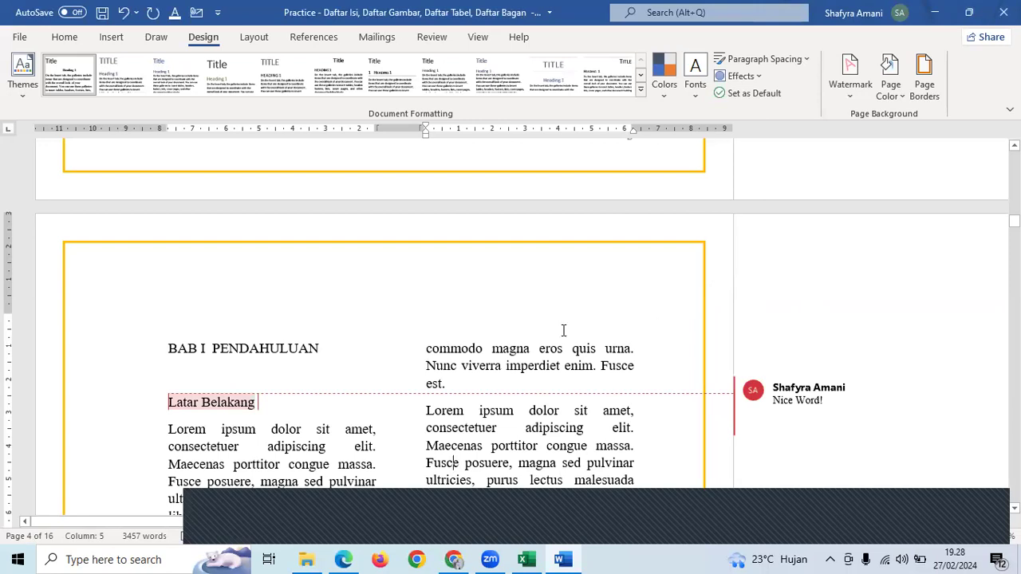
key("alt+Tab")
scroll(565, 326, "down", 6)
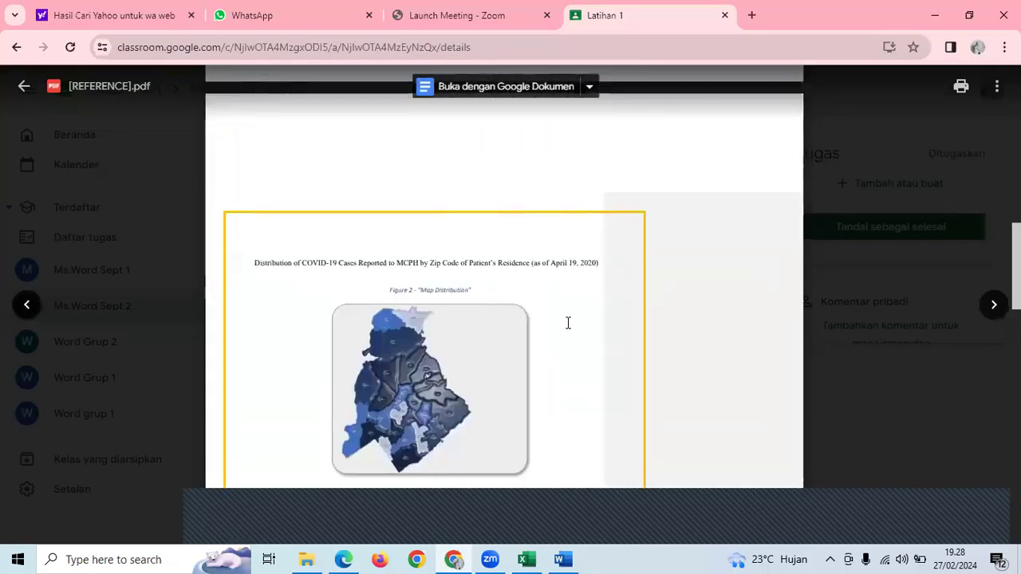
- Close the PDF preview, open the WhatsApp Image 2022-08-22 photo and bring up its copy menu
scroll(567, 323, "down", 5)
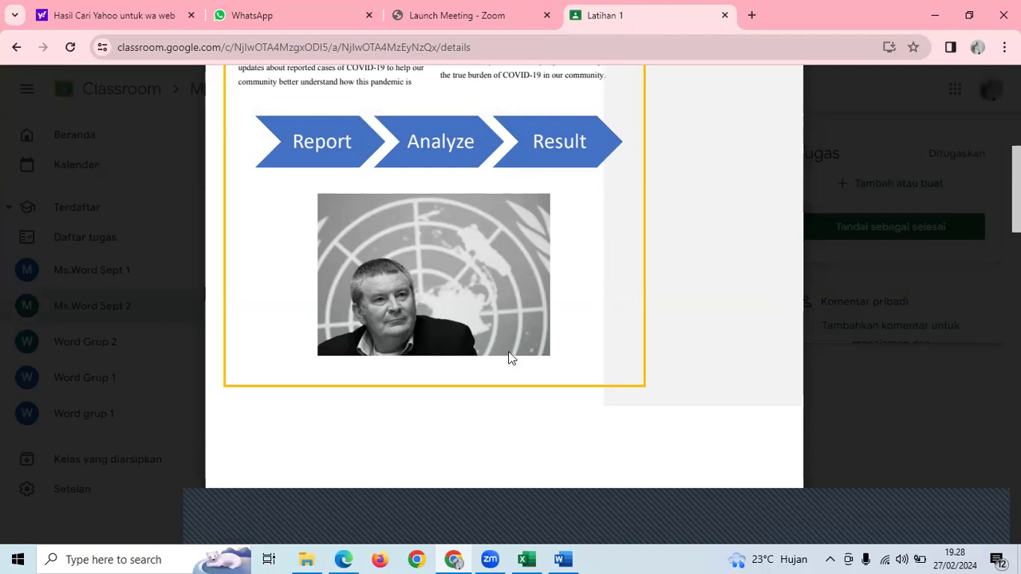
key("Escape")
left_click(578, 342)
right_click(574, 342)
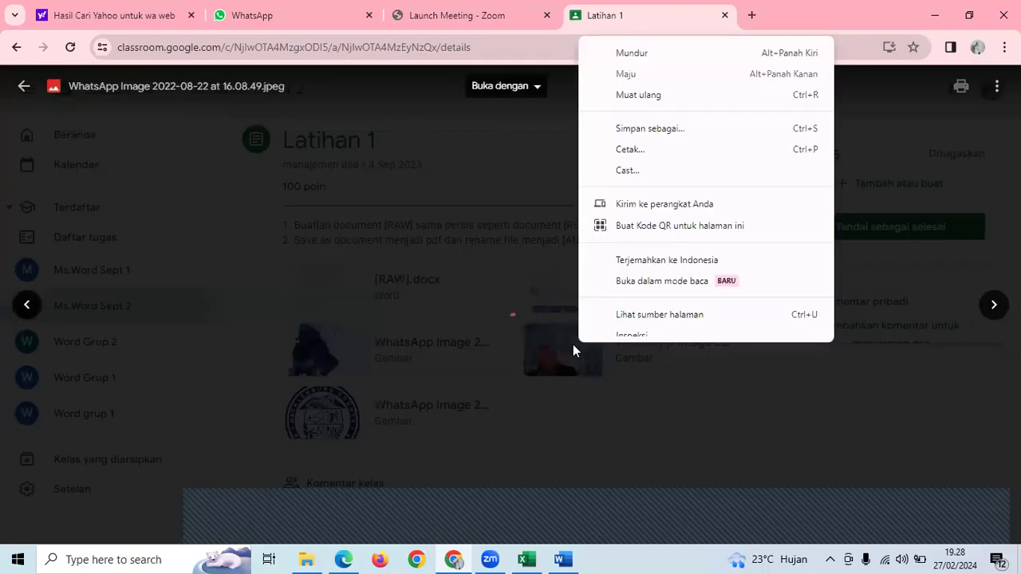
right_click(514, 340)
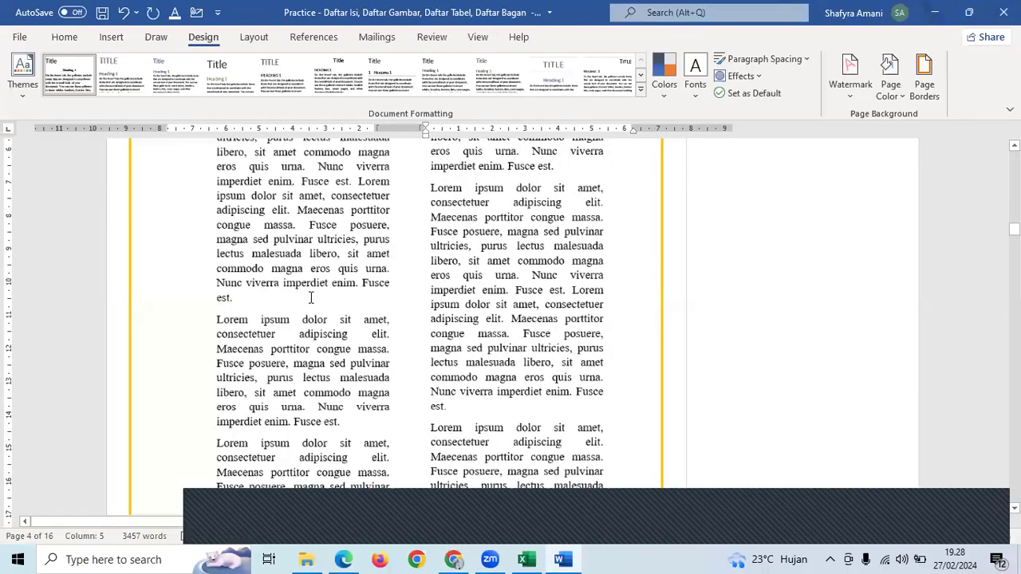
- Paste the copied UN-emblem photo into a new paragraph after the one ending 'est.'
left_click(310, 298)
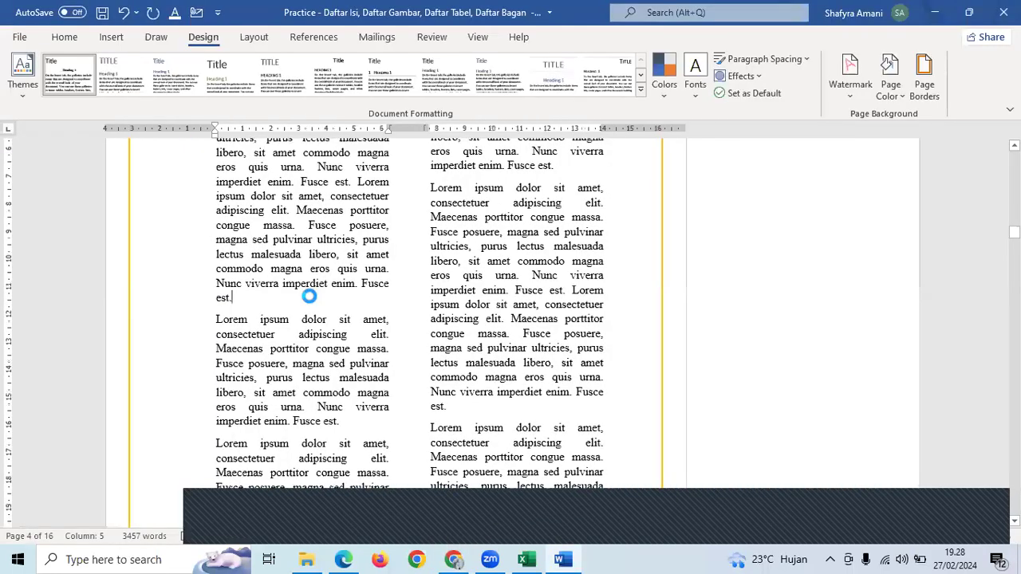
key("Return")
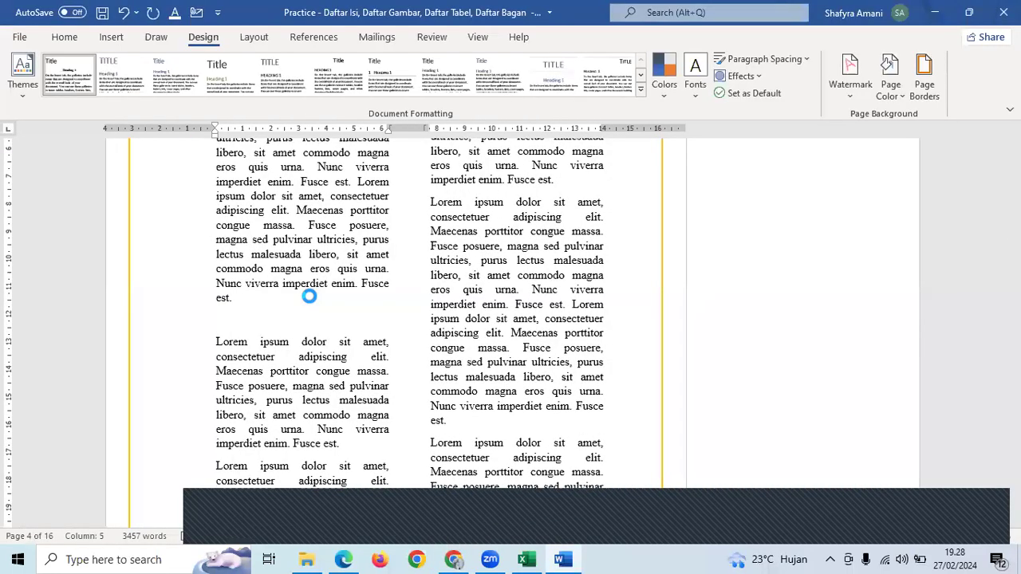
key("ctrl+v")
left_click(369, 326)
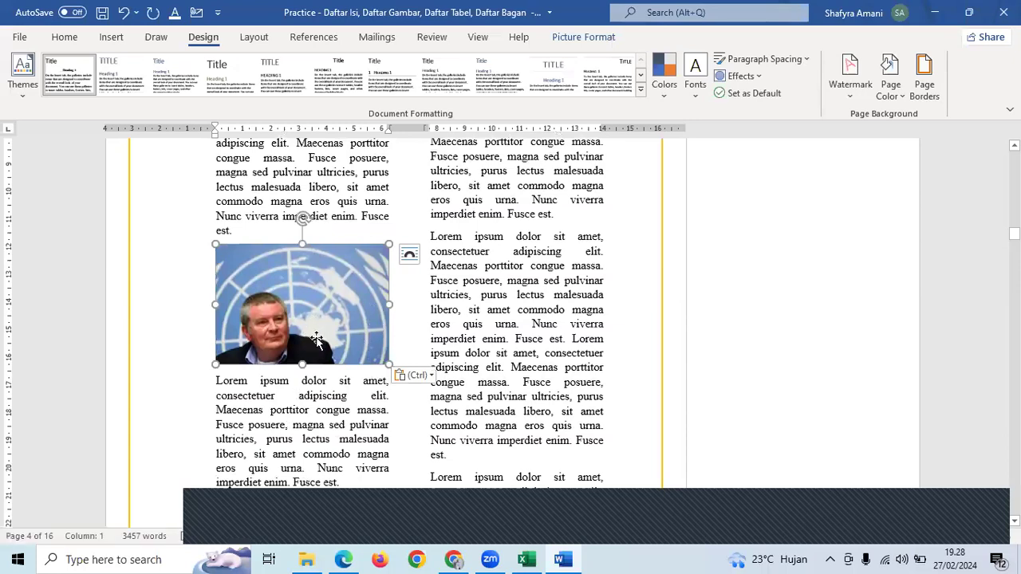
- Recolour the photo to Grayscale using Picture Format > Color
left_click(584, 38)
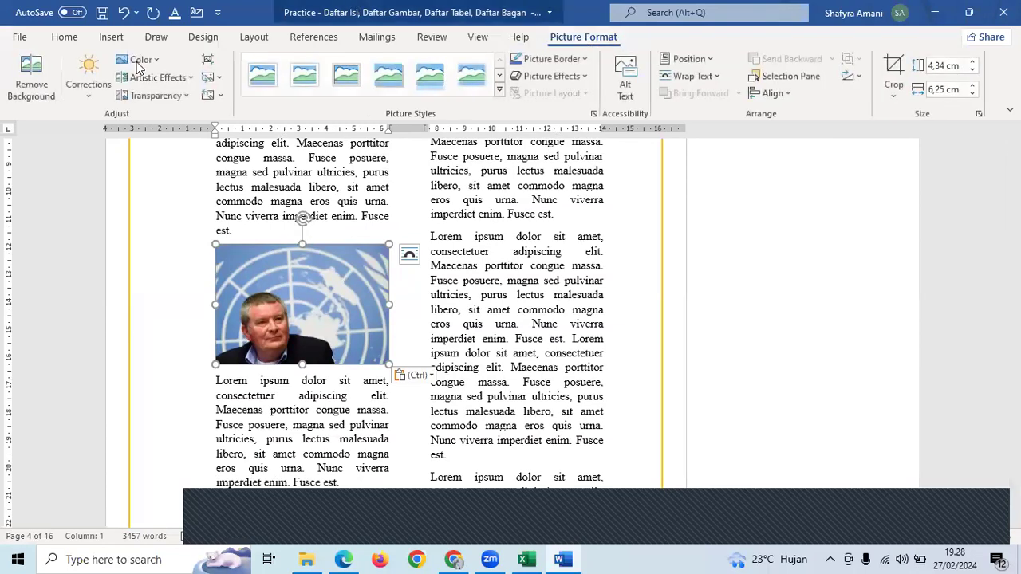
left_click(139, 64)
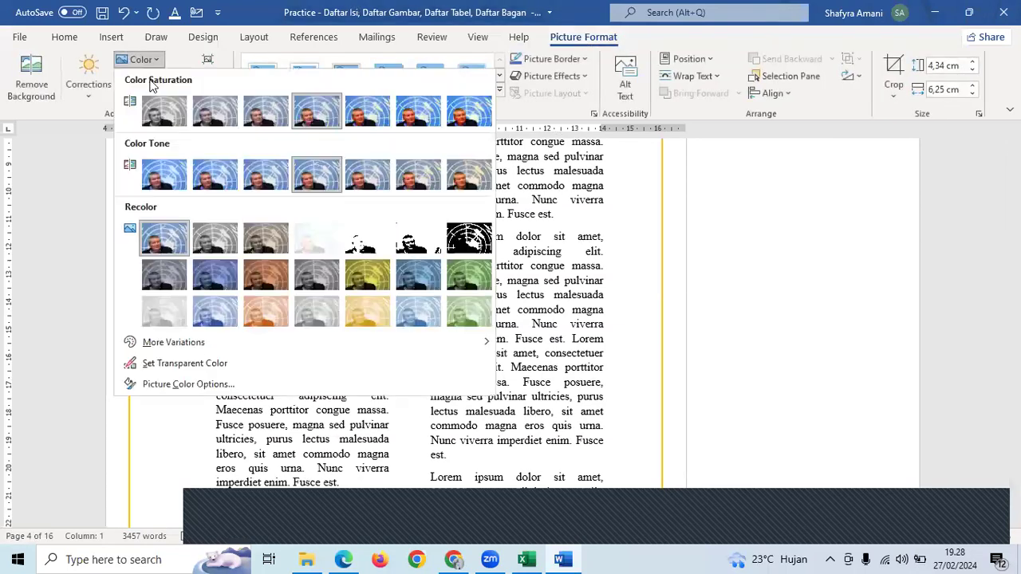
left_click(215, 239)
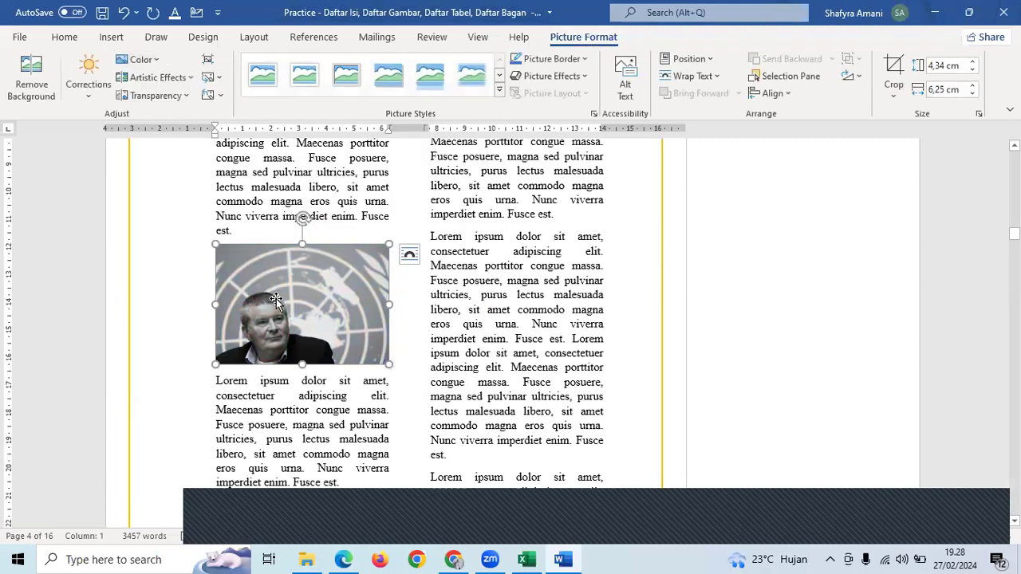
left_click(140, 59)
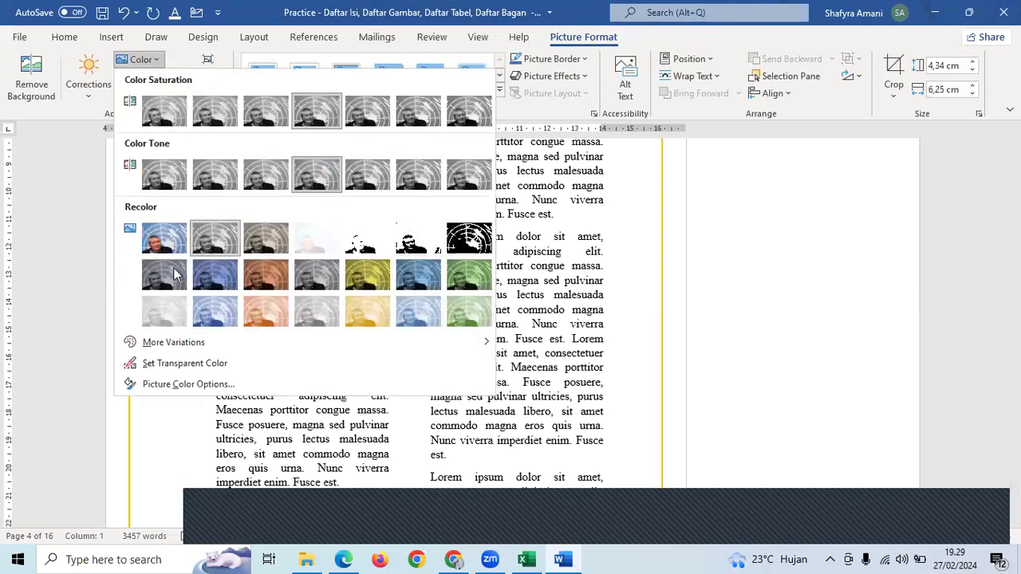
left_click(174, 272)
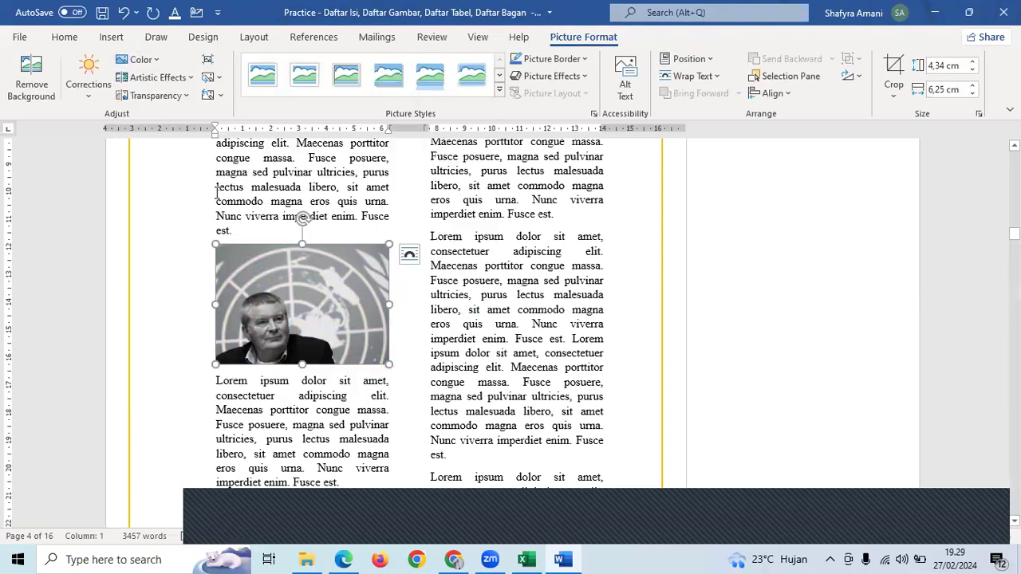
left_click(142, 59)
left_click(214, 239)
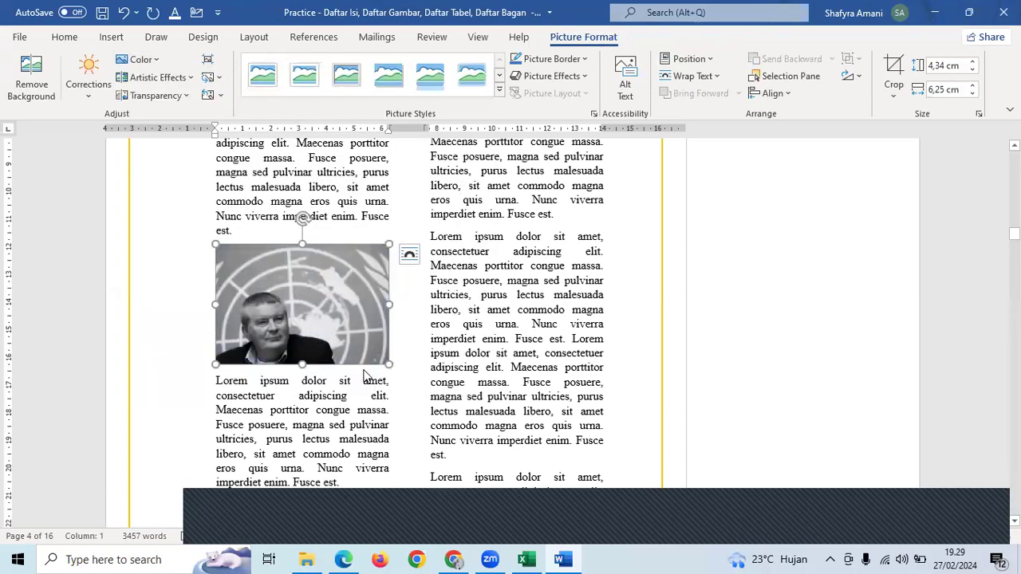
left_click(359, 412)
scroll(359, 410, "down", 1)
left_click(344, 290)
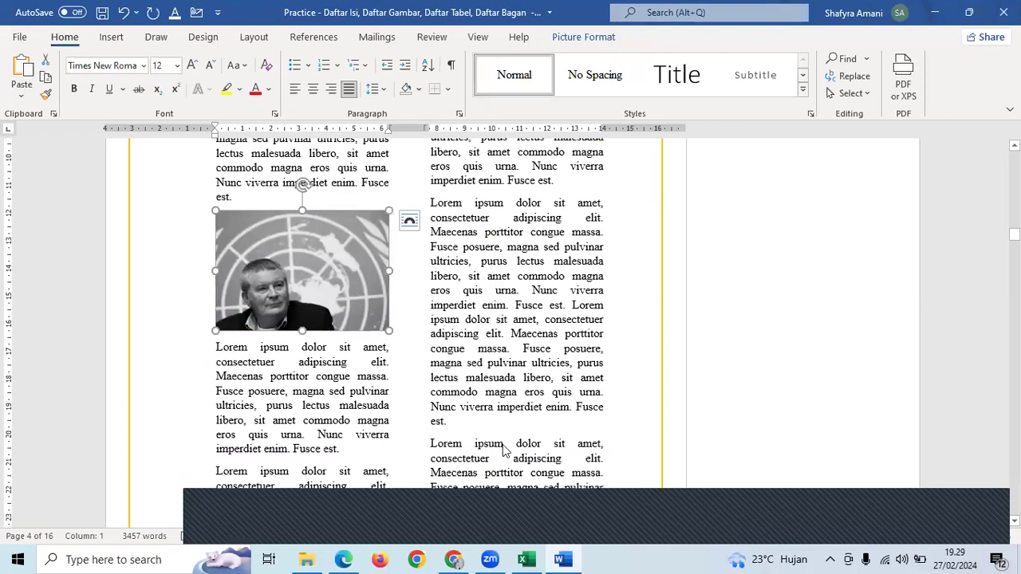
key("alt+Tab")
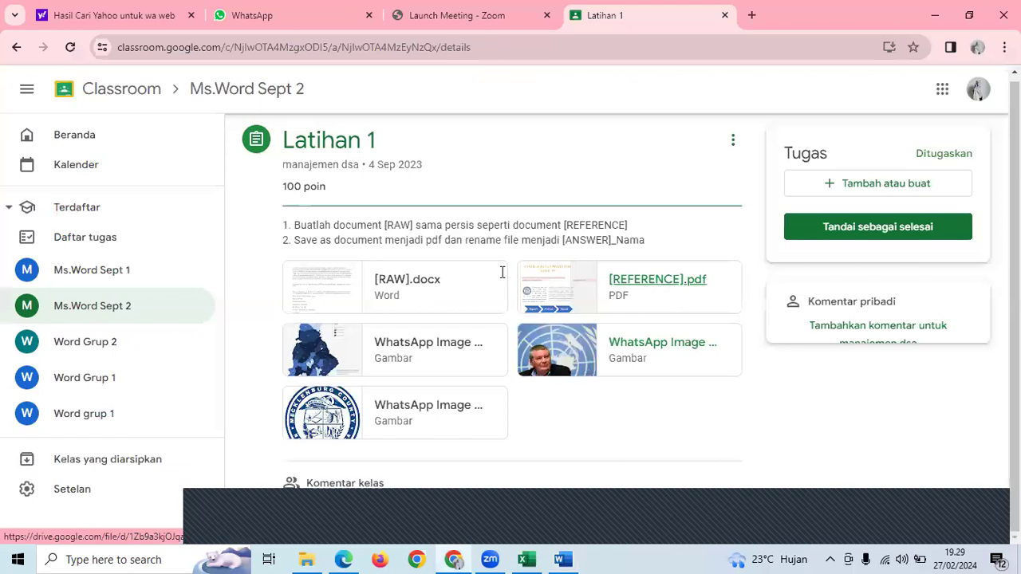
- Open the COVID-19 map image attachment in Classroom and copy it
left_click(558, 285)
scroll(404, 195, "down", 5)
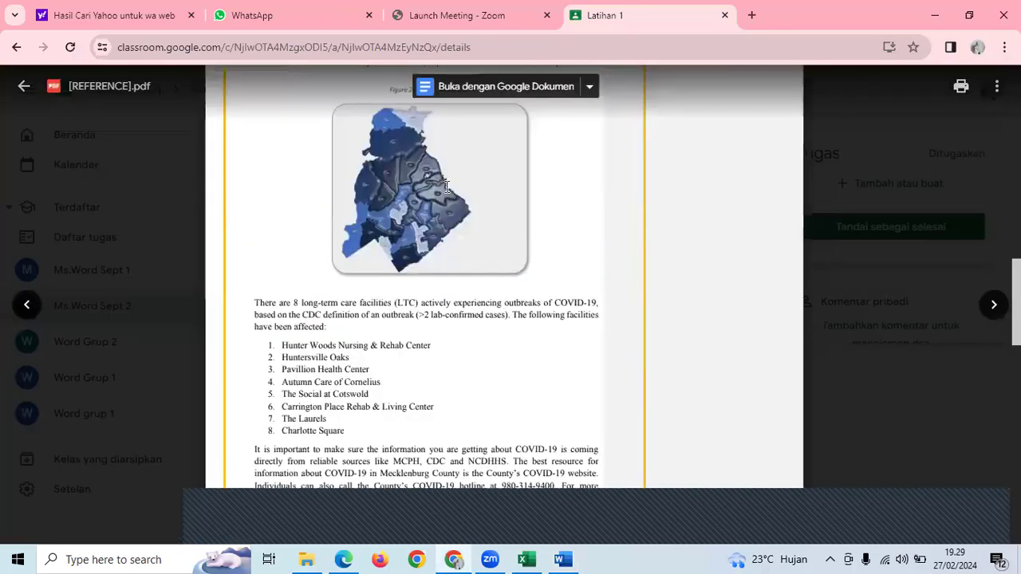
scroll(403, 196, "up", 1)
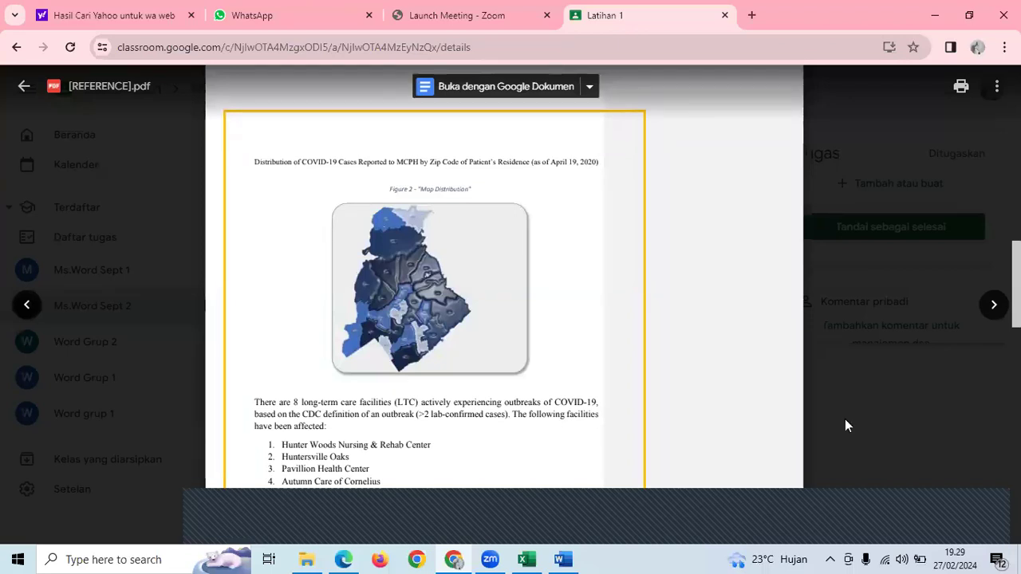
key("Escape")
right_click(385, 342)
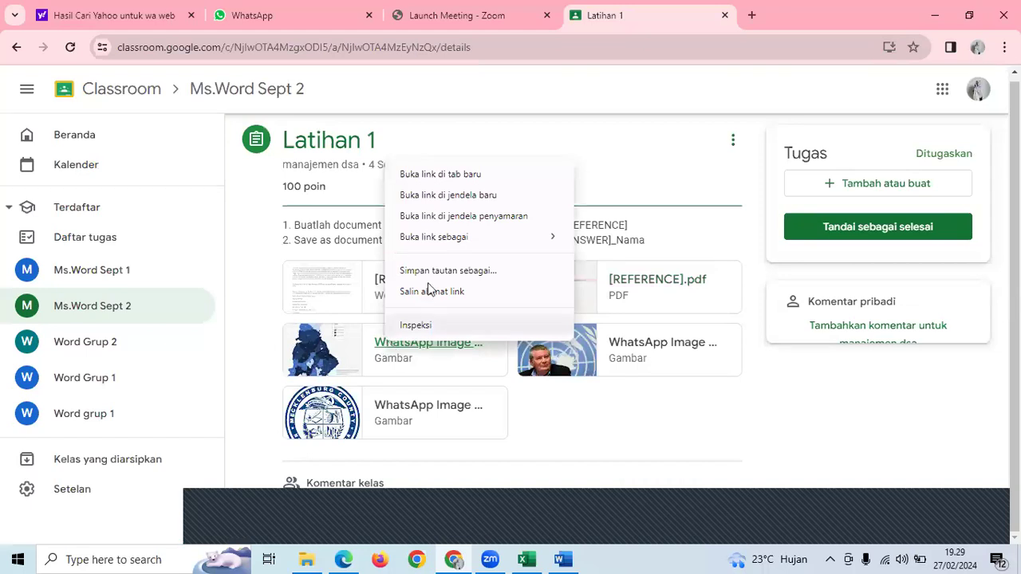
left_click(389, 355)
left_click(394, 346)
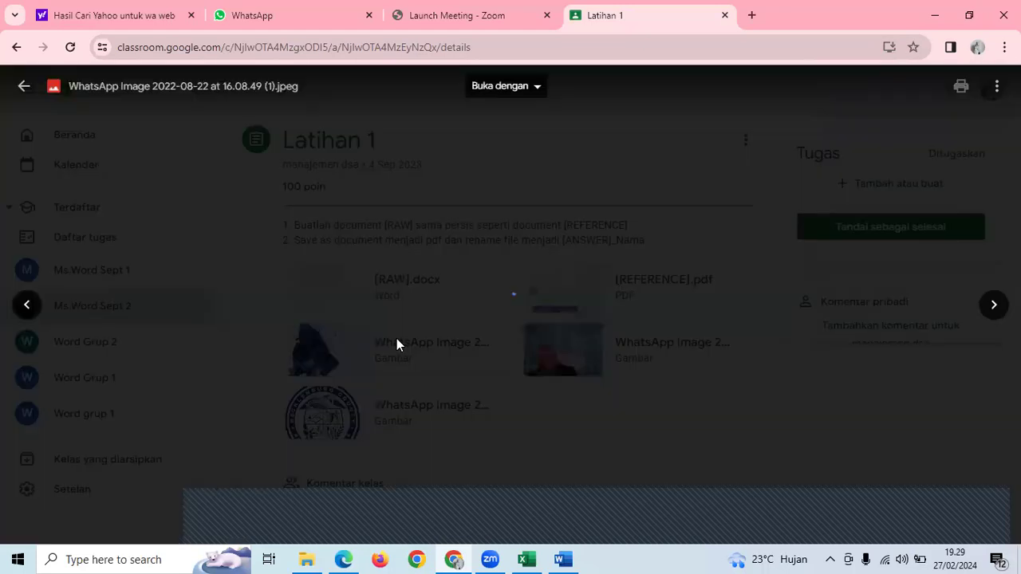
right_click(468, 260)
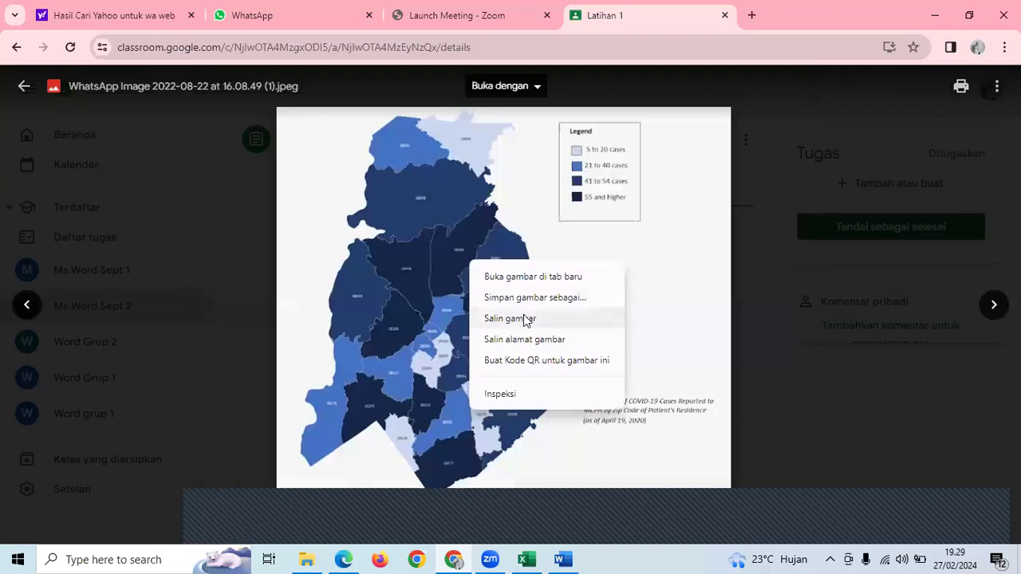
left_click(562, 558)
- Paste the map into Word and move it into the right column under BAB I PENDAHULUAN
key("ctrl+v")
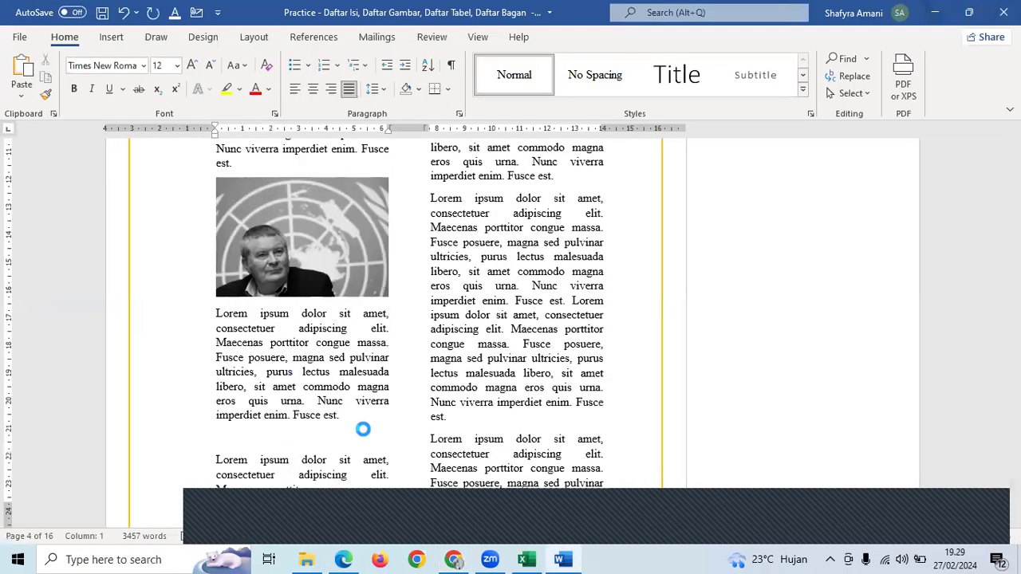
scroll(368, 431, "down", 3)
scroll(368, 430, "up", 2)
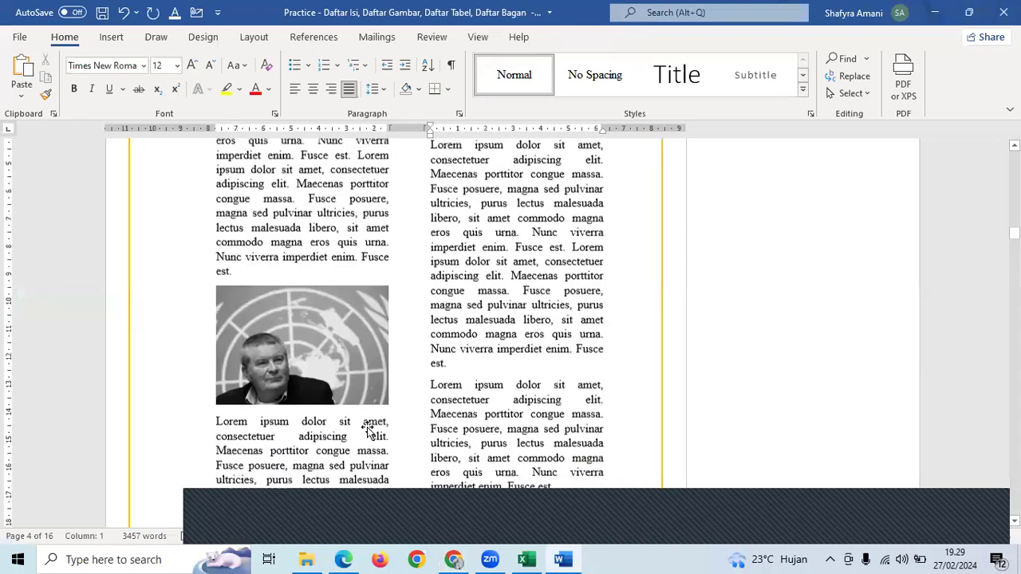
scroll(545, 321, "up", 6)
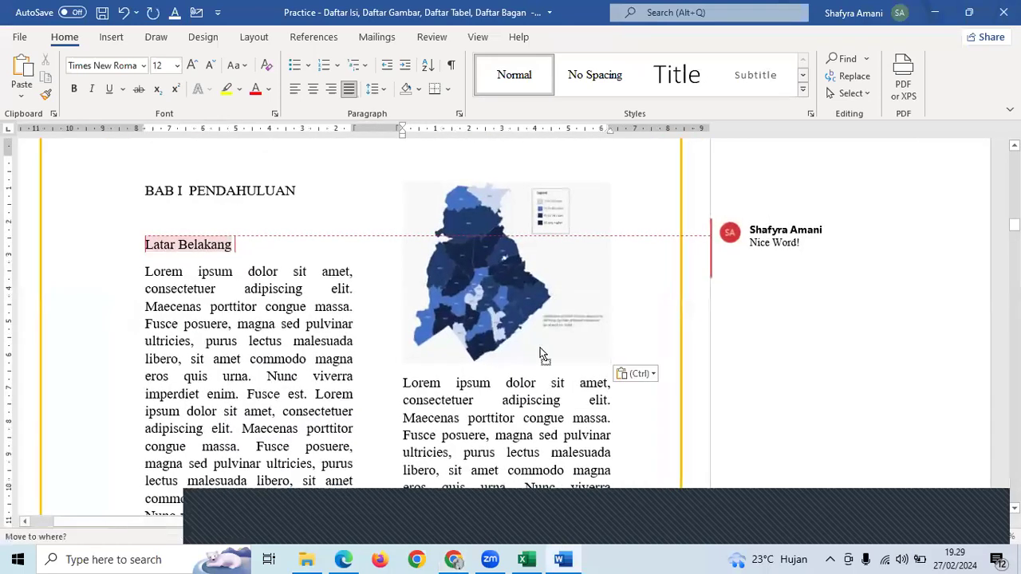
left_click(525, 322)
left_click_drag(517, 320, 508, 407)
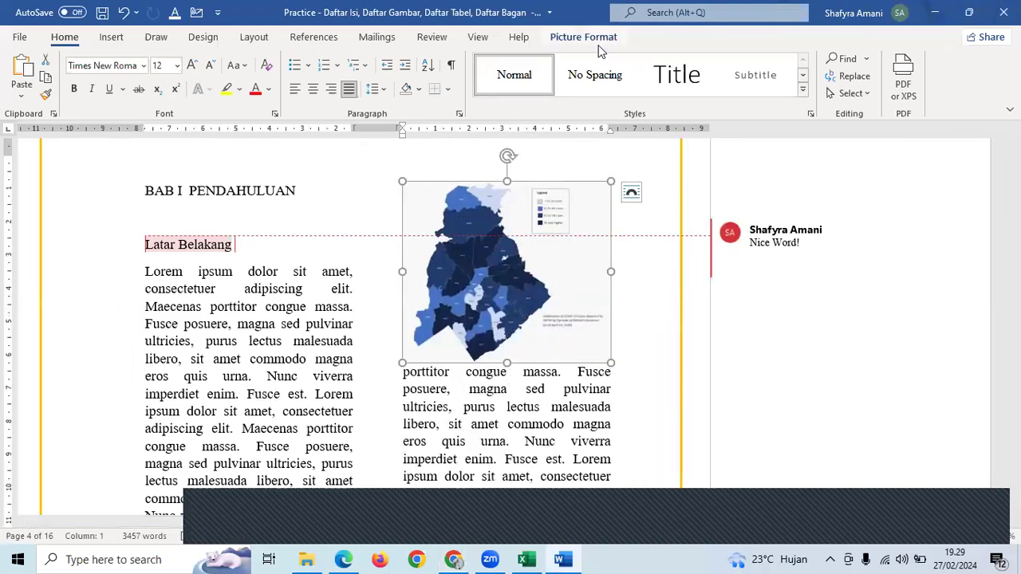
- Apply the Plastic Wrap artistic effect to the pasted COVID-19 case map
left_click(572, 41)
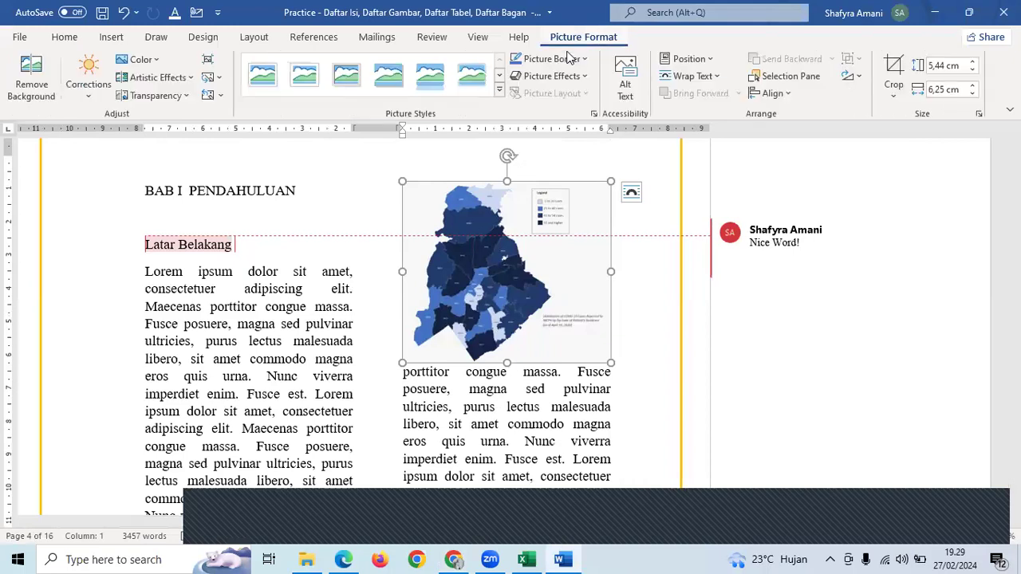
left_click(179, 80)
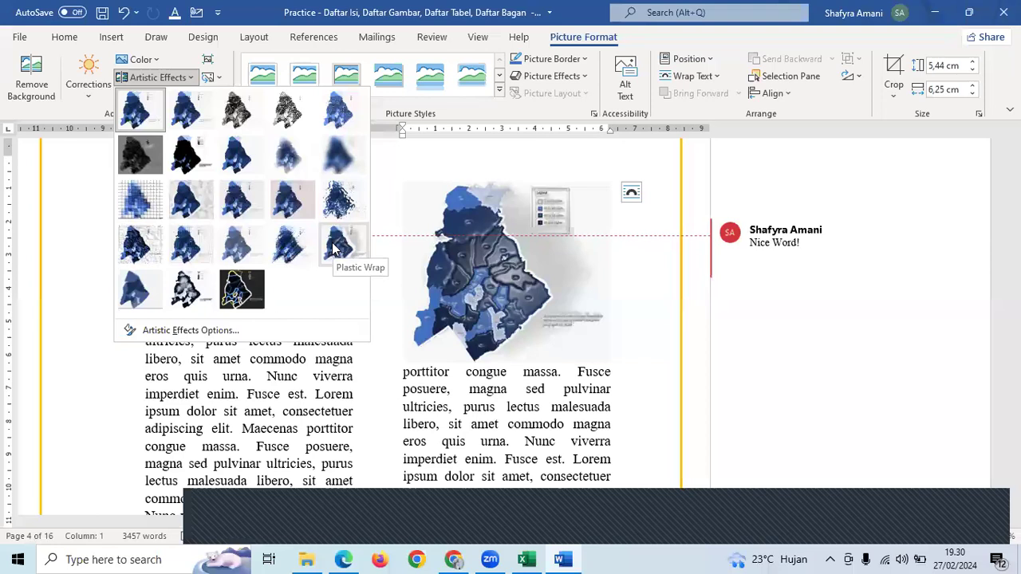
scroll(509, 297, "up", 5)
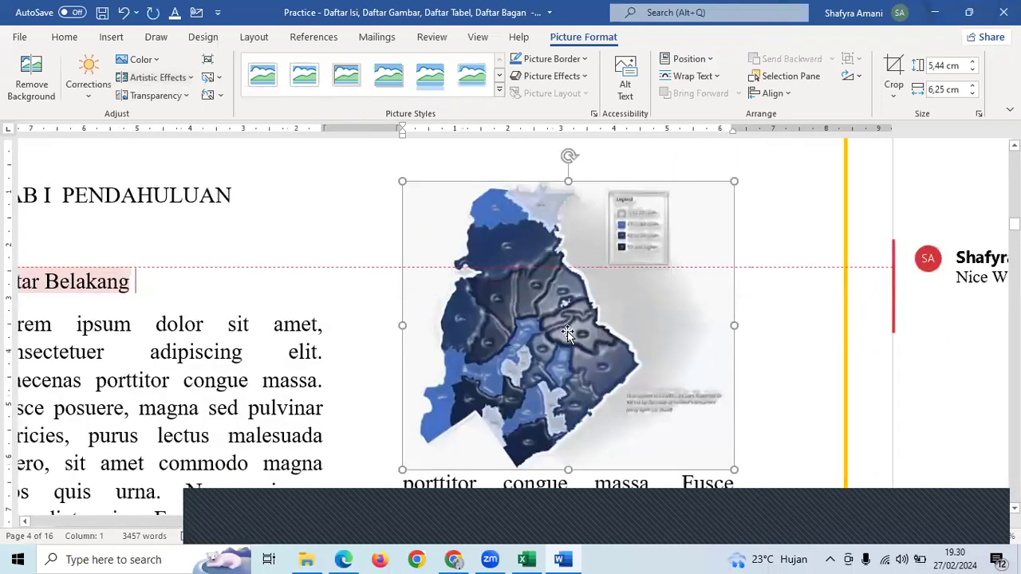
left_click(156, 77)
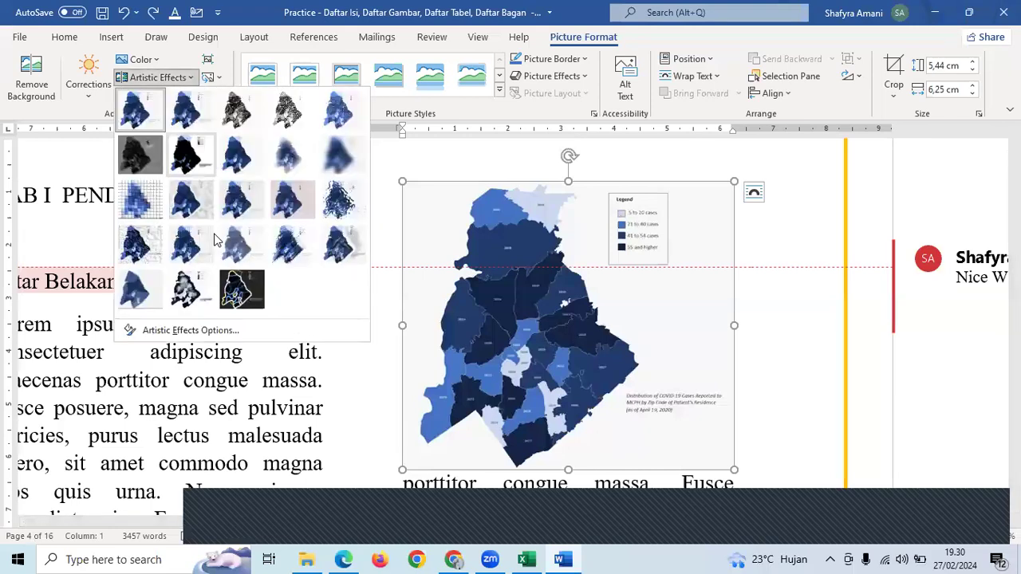
left_click(340, 244)
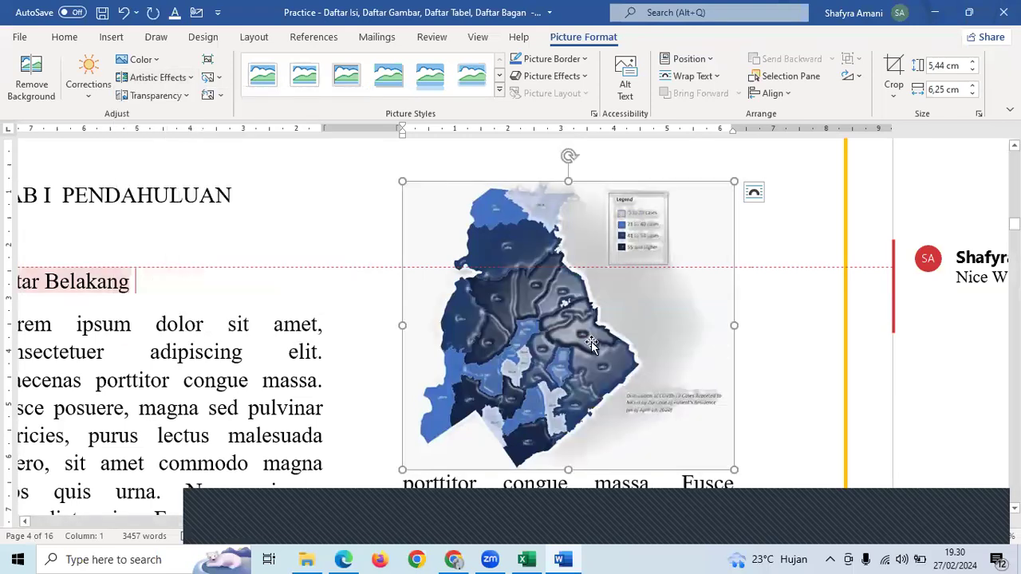
left_click(778, 362)
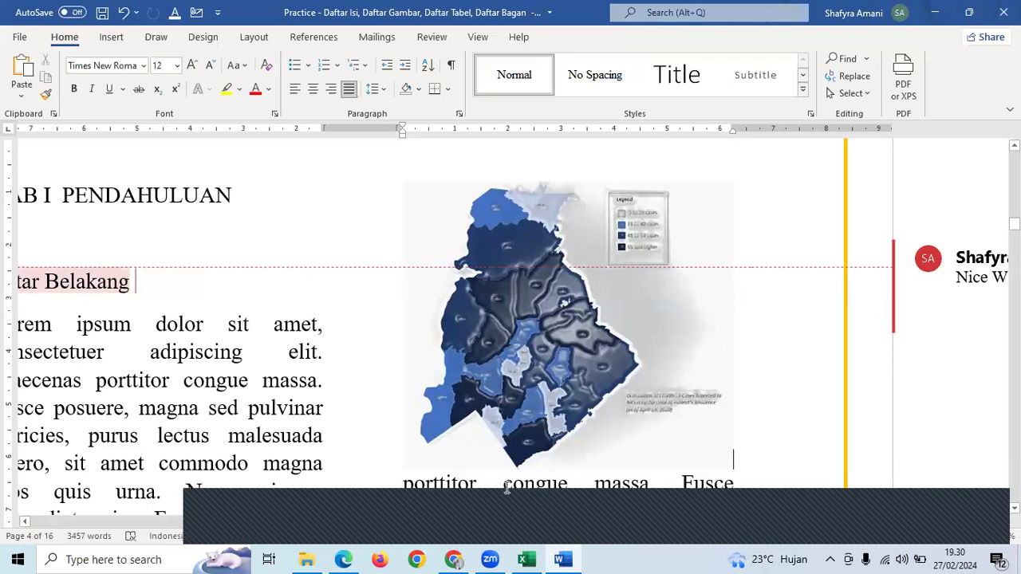
- Close the map preview and scroll [REFERENCE].pdf to its three-slice pie chart page
key("alt+Tab")
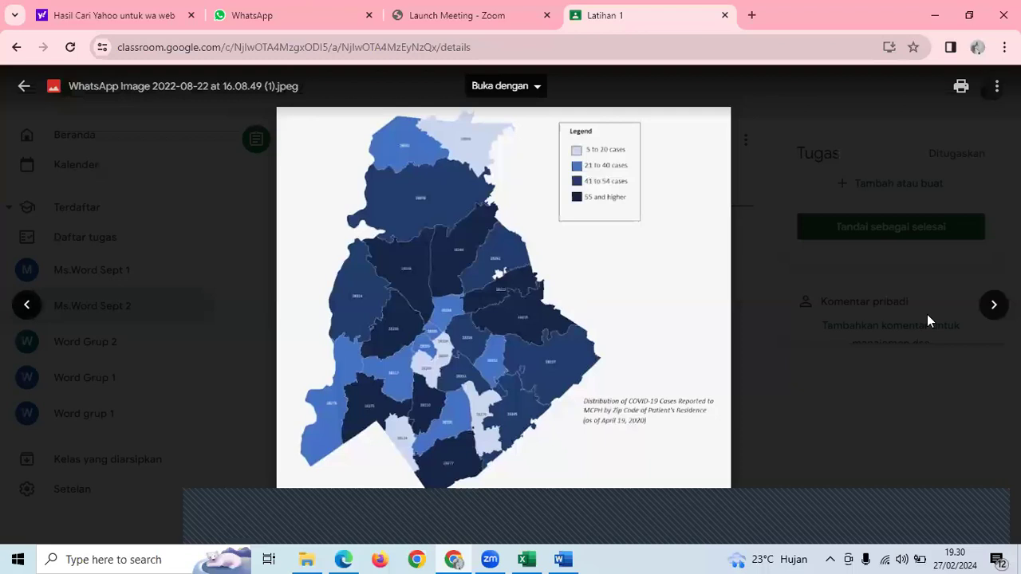
key("Escape")
left_click(680, 275)
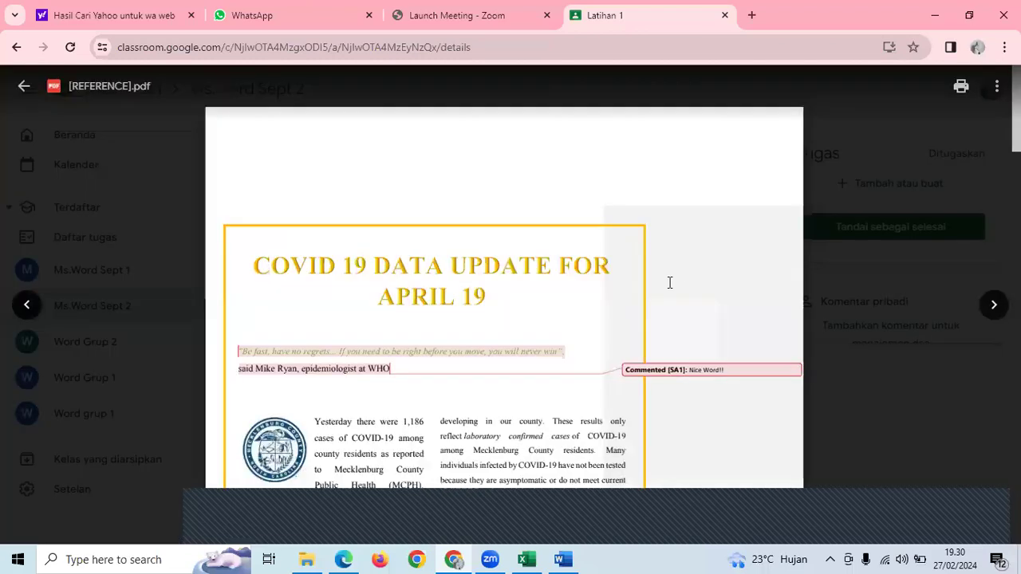
scroll(669, 283, "down", 5)
scroll(516, 276, "down", 5)
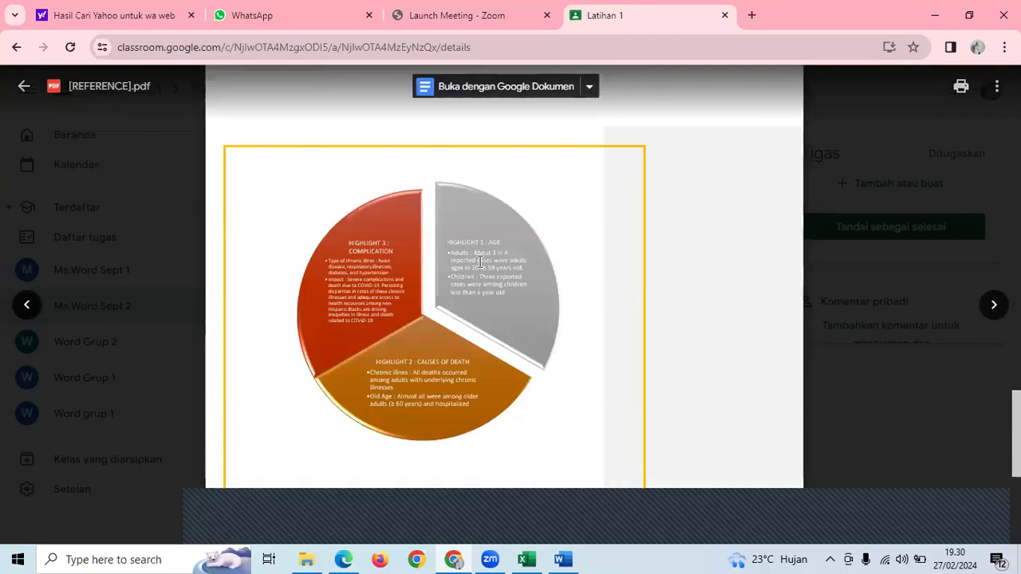
scroll(479, 261, "down", 1)
scroll(479, 261, "up", 2)
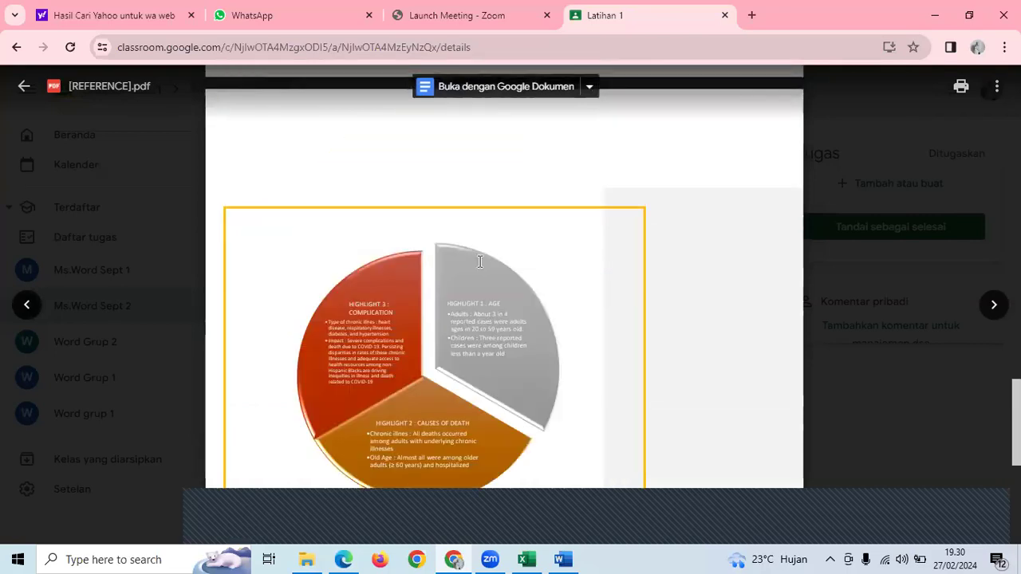
scroll(480, 261, "down", 1)
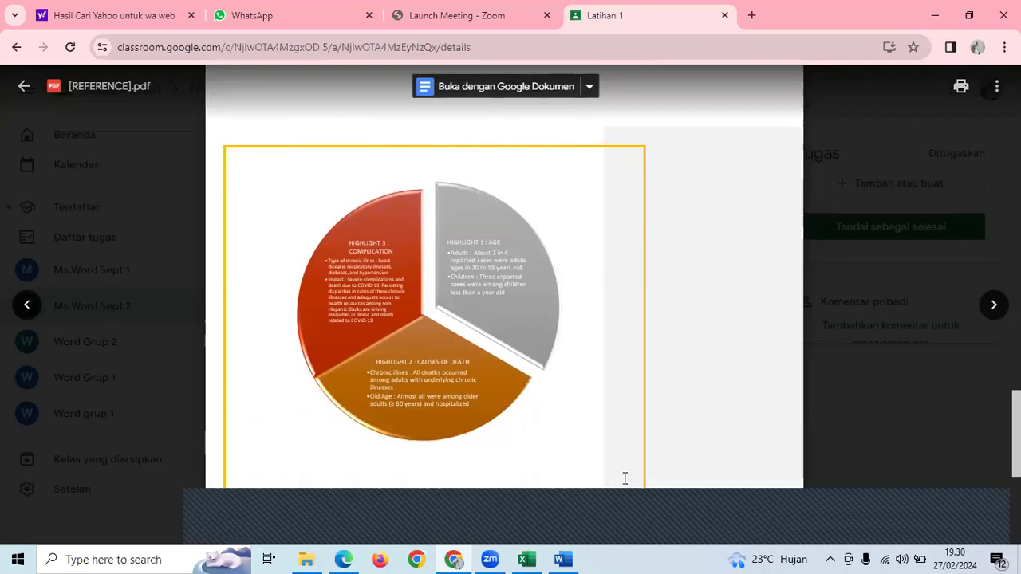
- Check Word's Insert options against the reference PDF's pie chart, ending back in Word
key("alt+Tab")
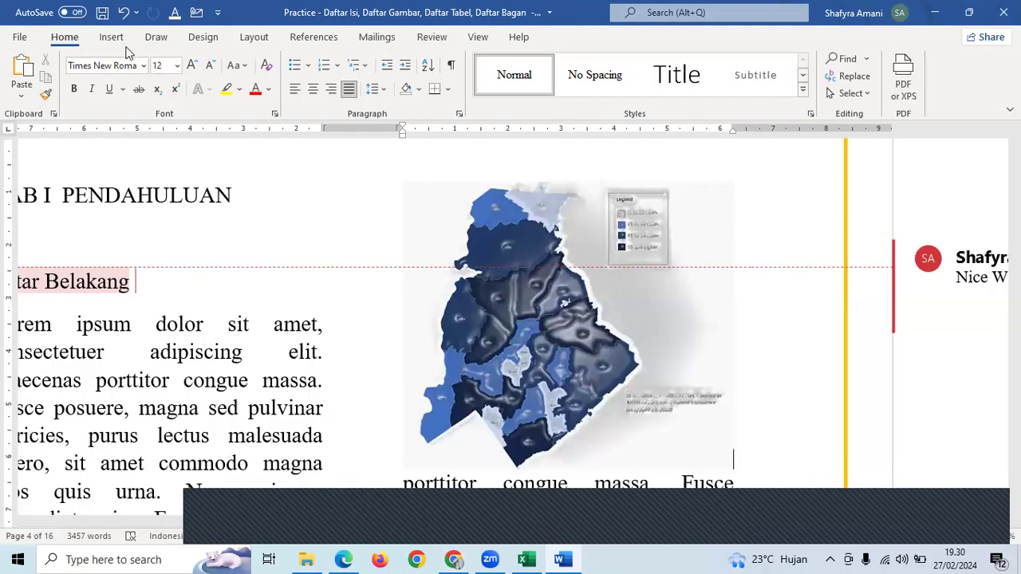
left_click(112, 36)
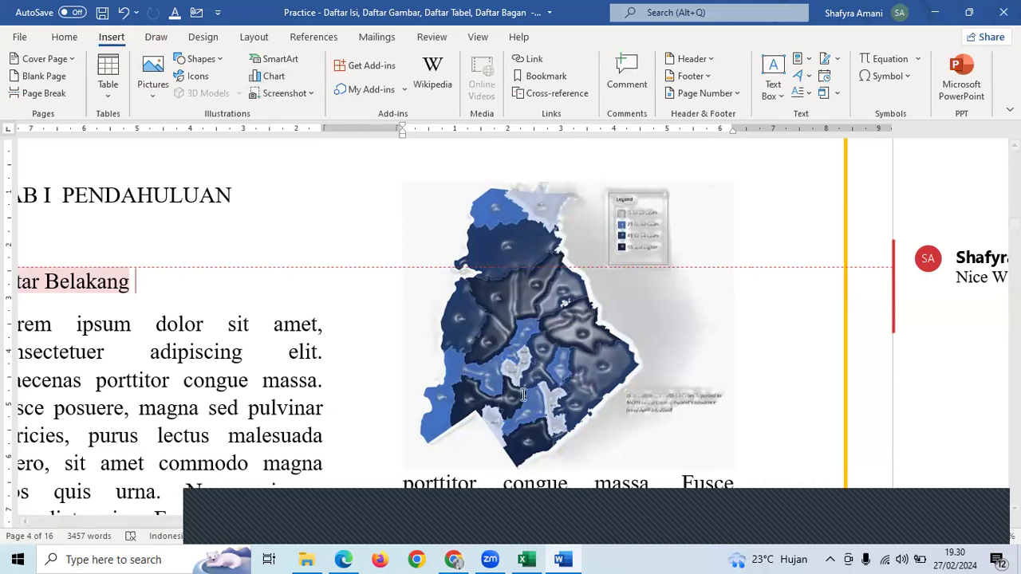
key("alt+Tab")
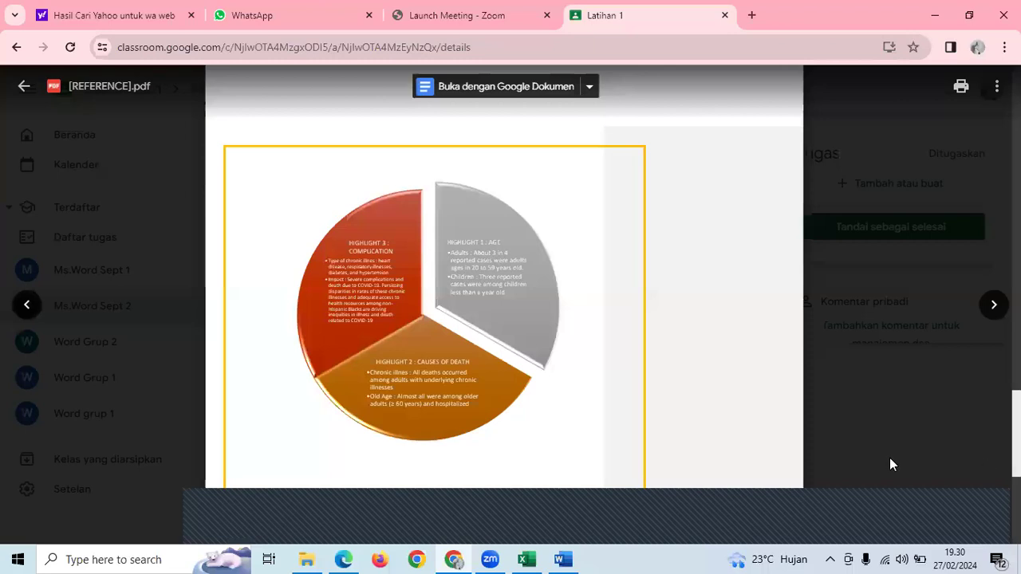
left_click(574, 558)
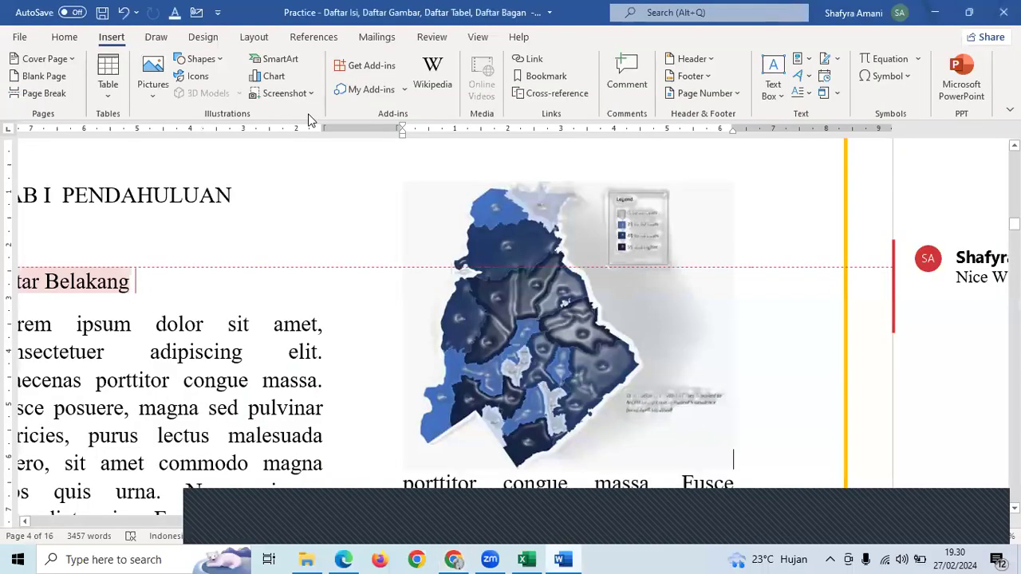
- Preview the Segmented Cycle and Basic Pie SmartArt layouts, closing without inserting any
left_click(275, 58)
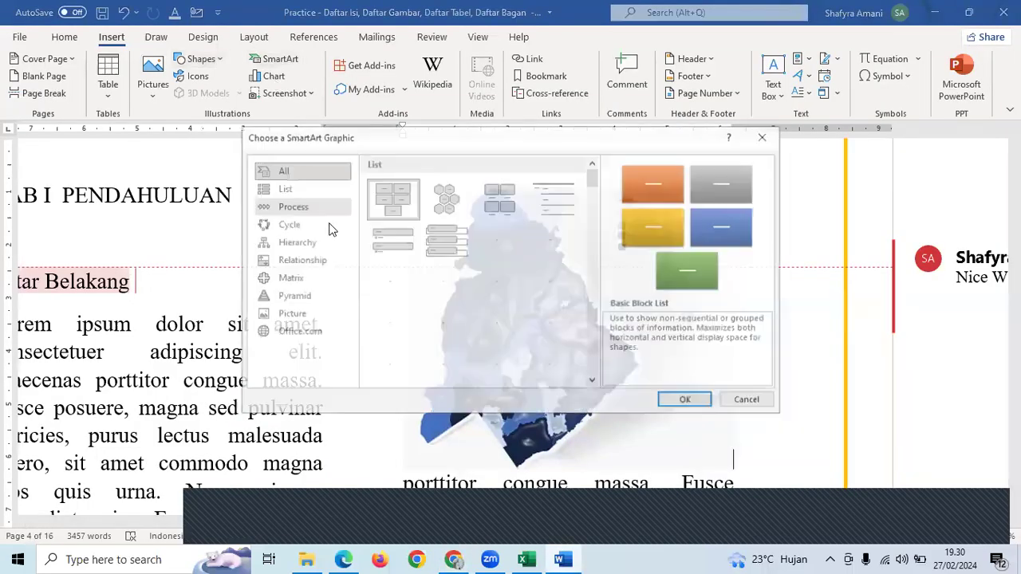
left_click(306, 224)
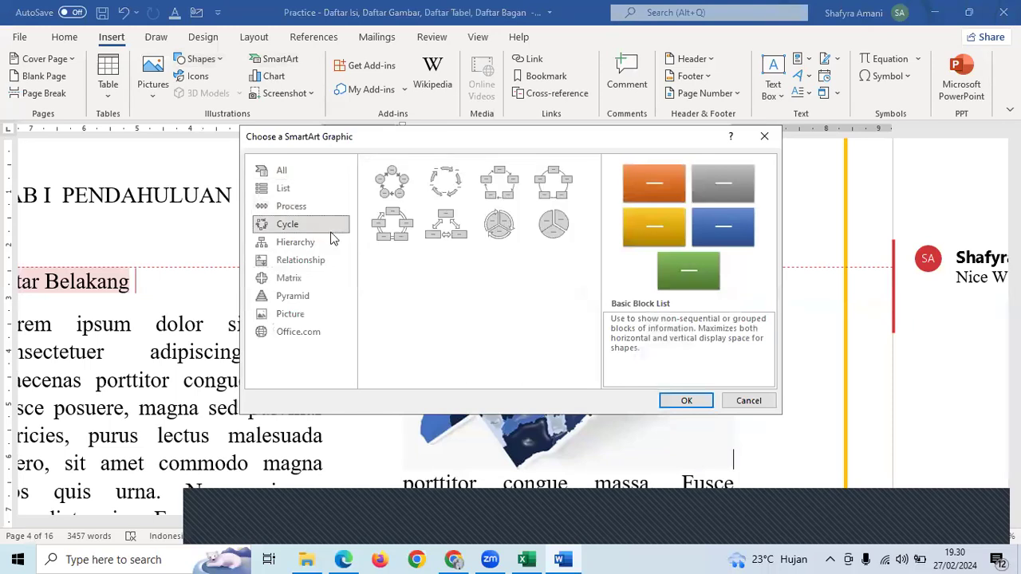
left_click(514, 228)
left_click(542, 229)
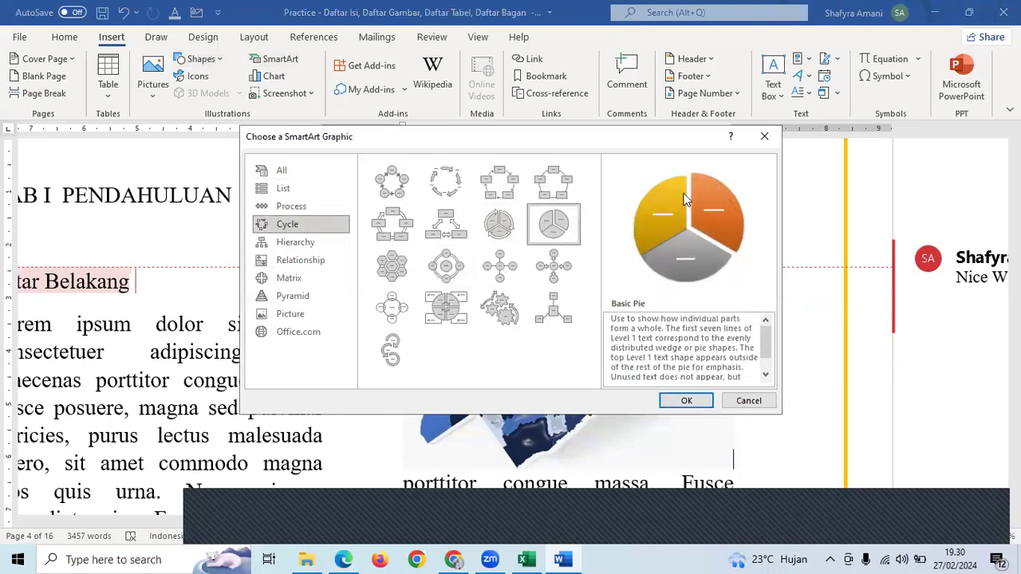
left_click(764, 138)
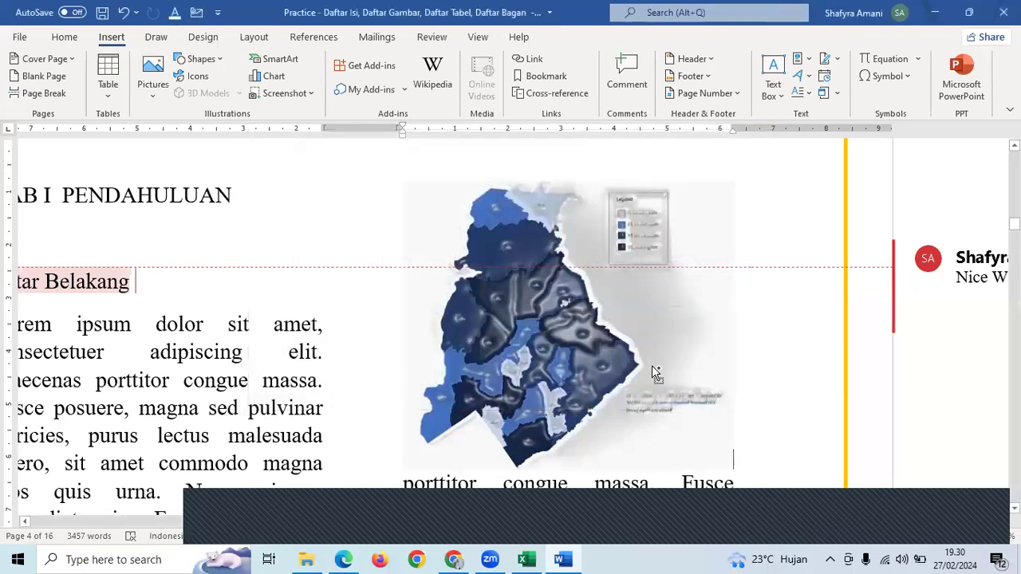
- Scroll down the document, then switch to the 5. Format Skripsi folder in File Explorer
scroll(651, 366, "down", 3)
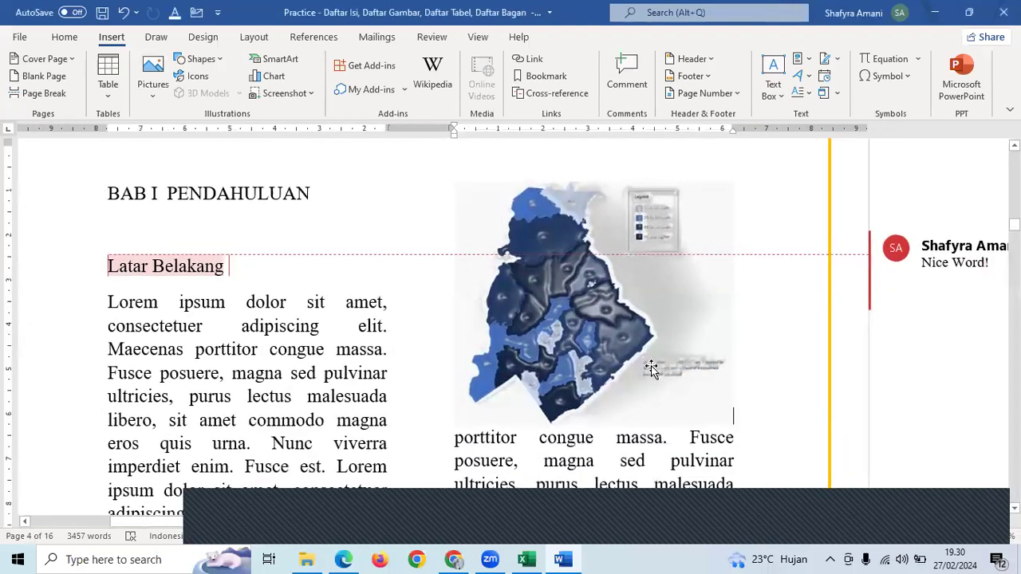
scroll(652, 366, "down", 2)
scroll(653, 365, "down", 2)
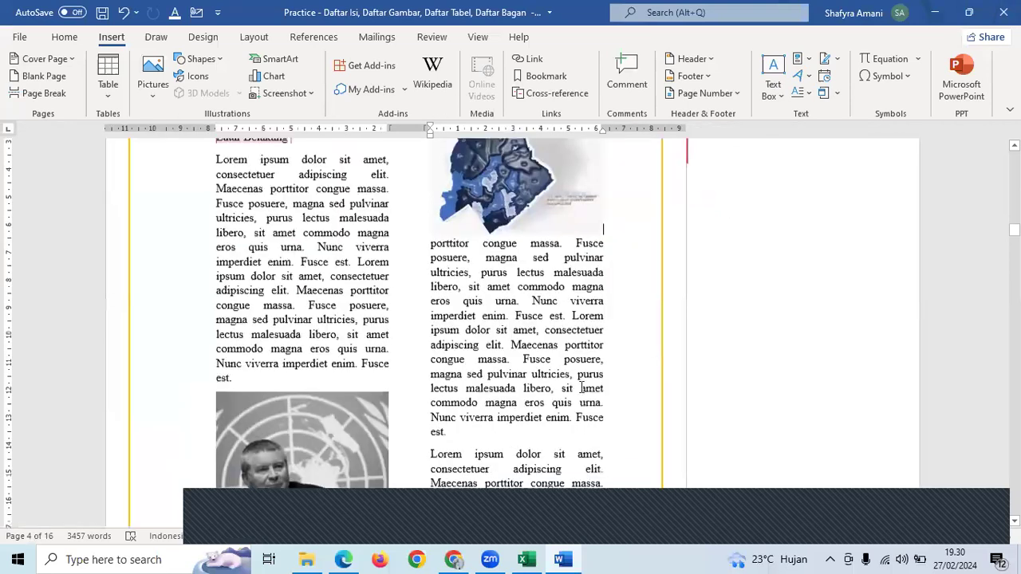
scroll(409, 319, "down", 2)
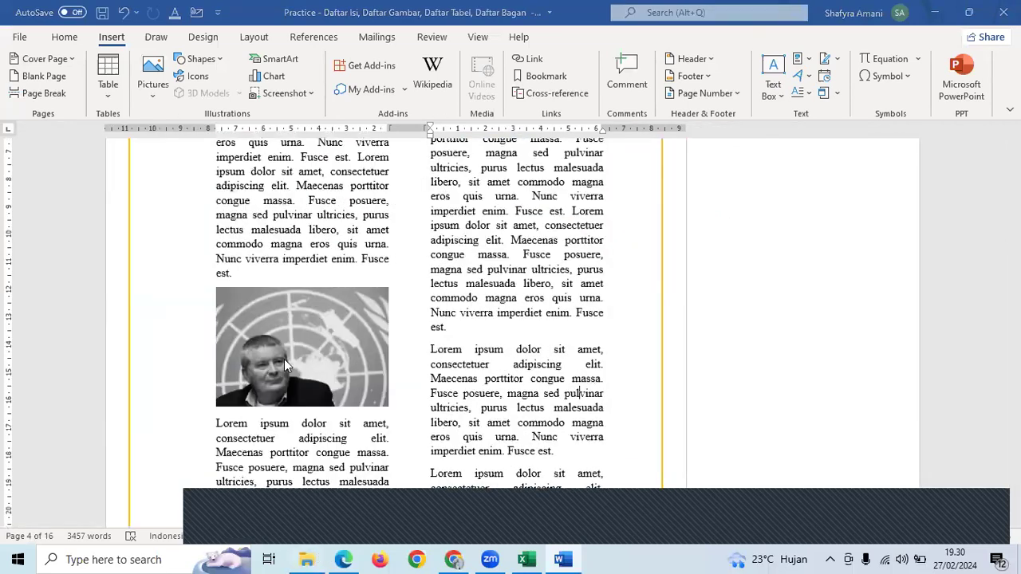
key("alt+Tab")
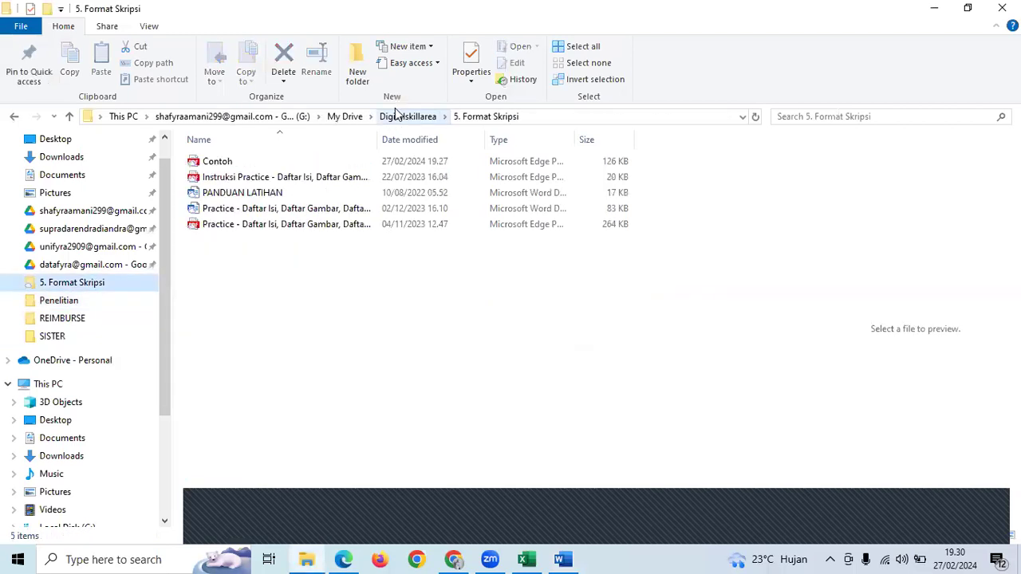
- Look inside 6. Compare _ Combine and 7. Reference _ Biblio, then bring Excel's learning plan forward
left_click(399, 114)
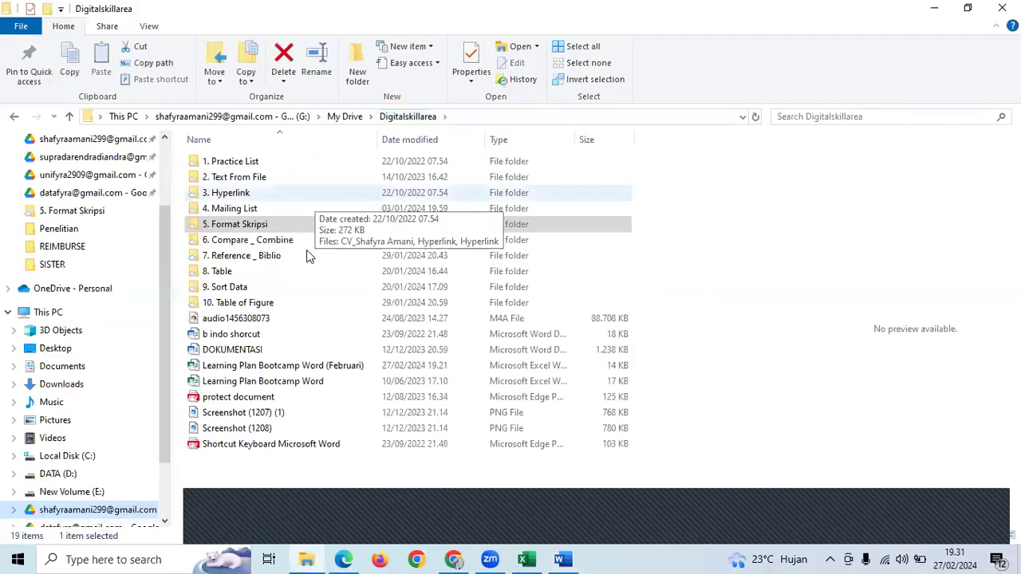
left_click(307, 239)
double_click(307, 240)
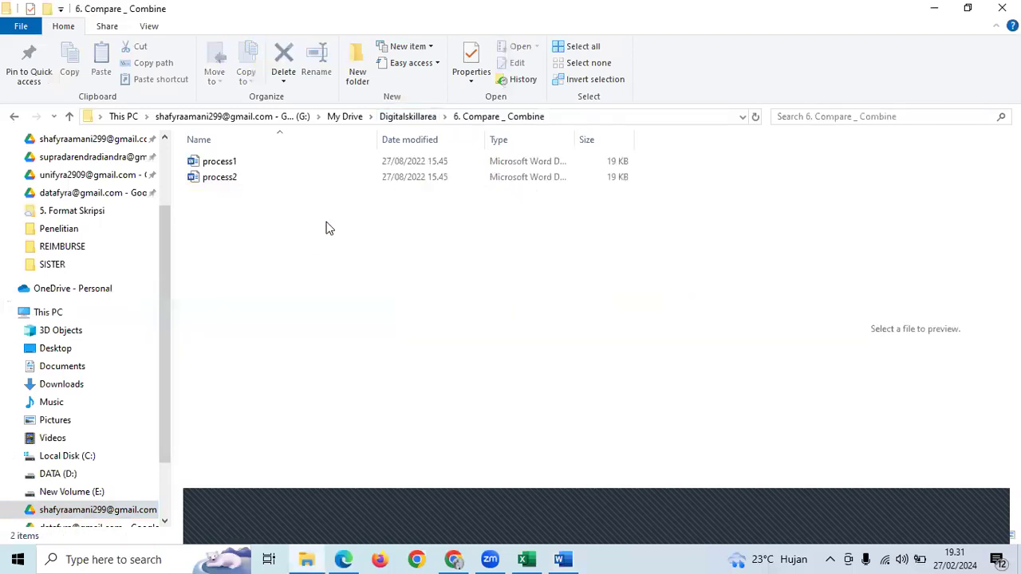
key("BackSpace")
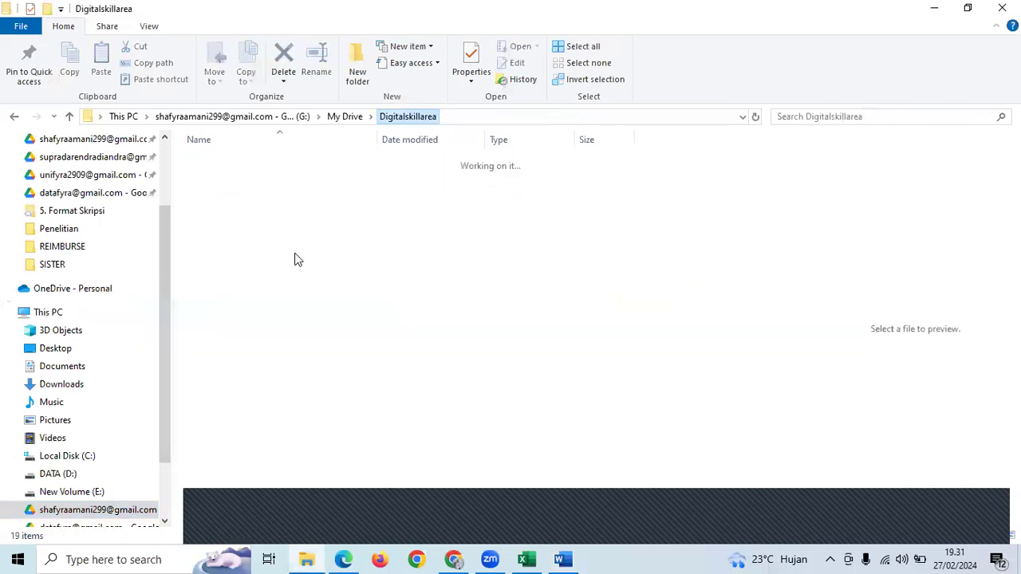
key("Down")
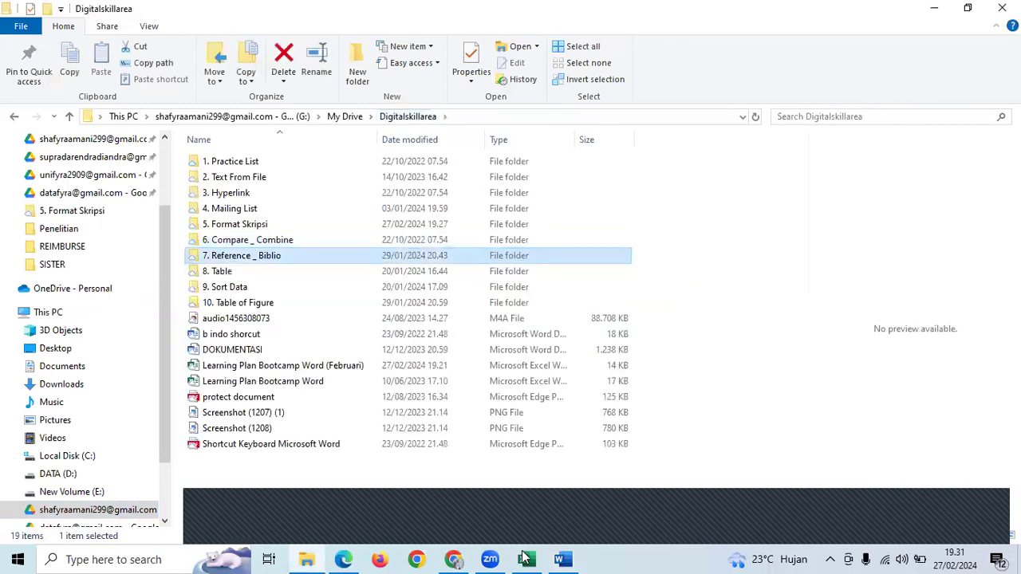
key("Return")
left_click(525, 559)
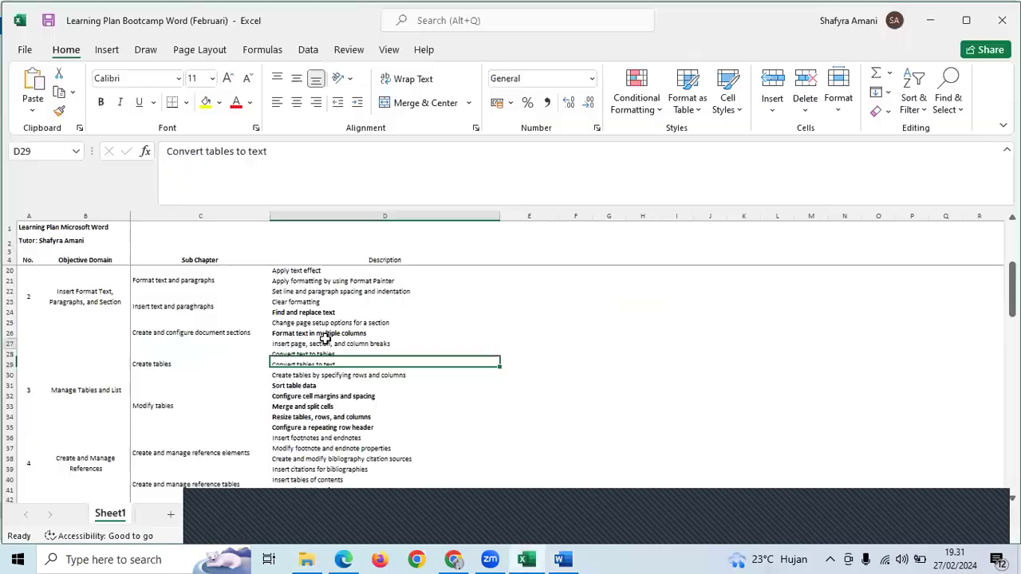
- Browse Description entries such as Resize tables and Insert tables of contents
left_click(325, 343)
scroll(326, 341, "down", 1)
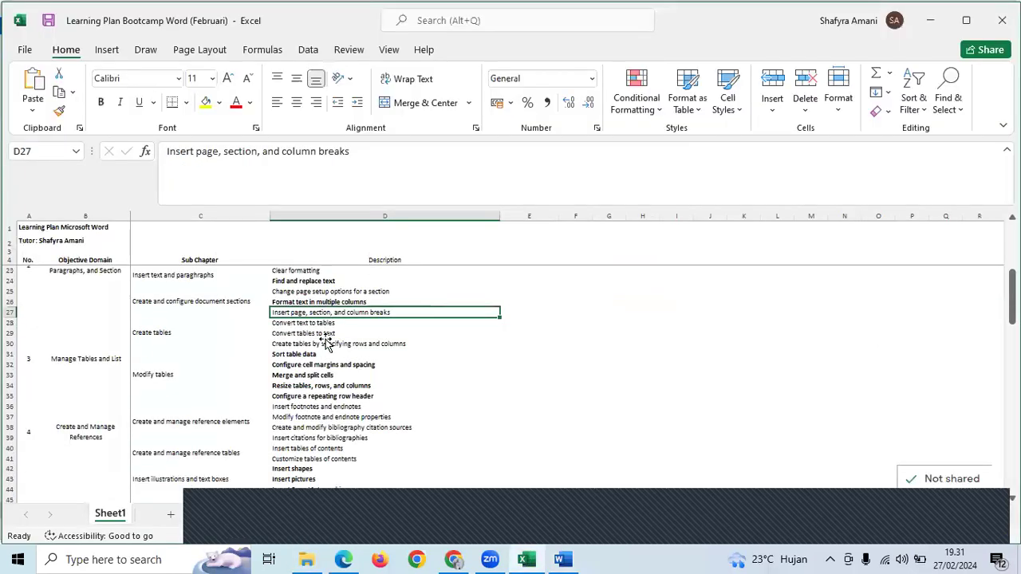
scroll(325, 342, "up", 2)
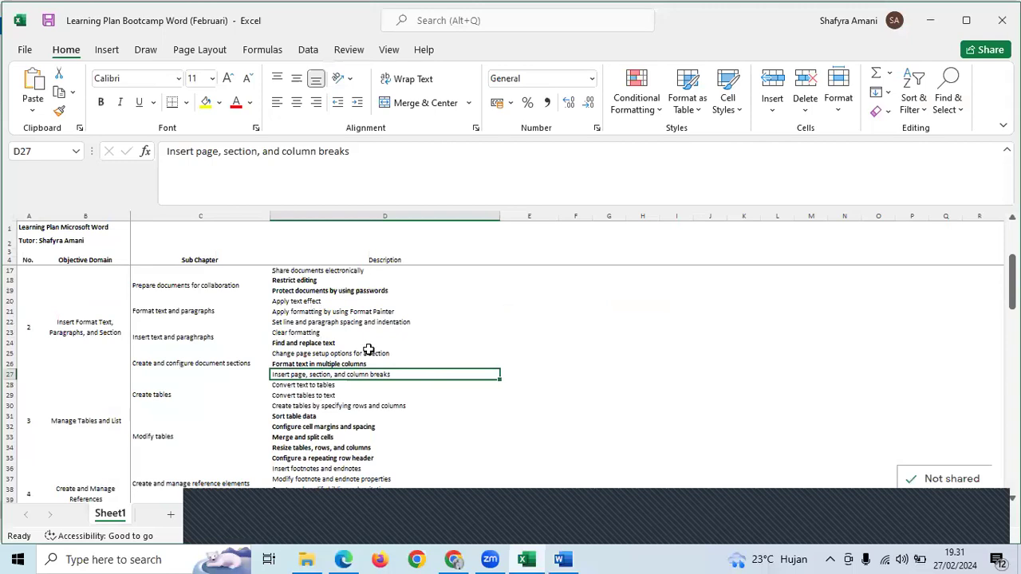
left_click(212, 529)
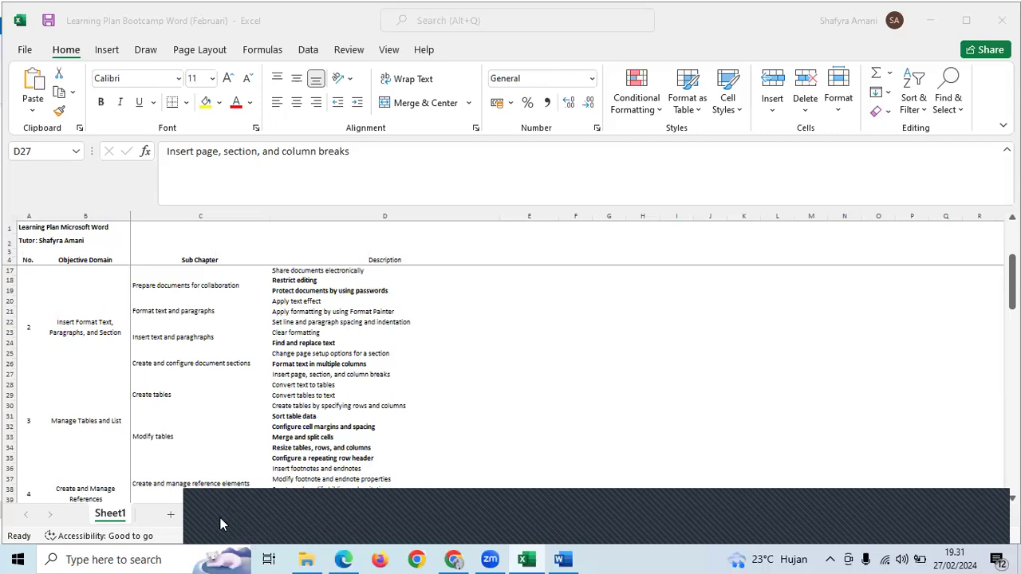
left_click(399, 361)
scroll(399, 361, "down", 2)
left_click(382, 408)
scroll(382, 416, "down", 3)
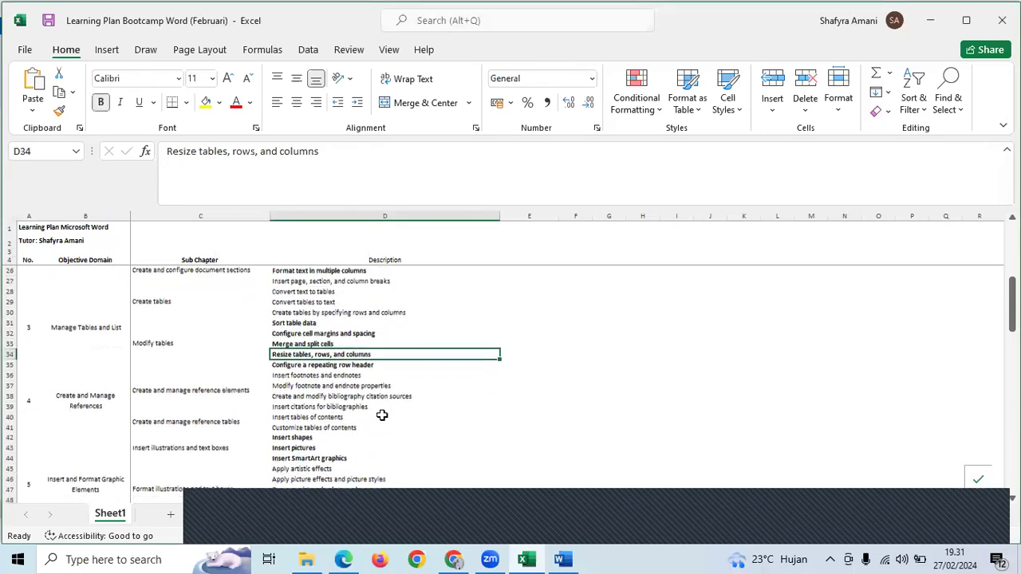
left_click(378, 418)
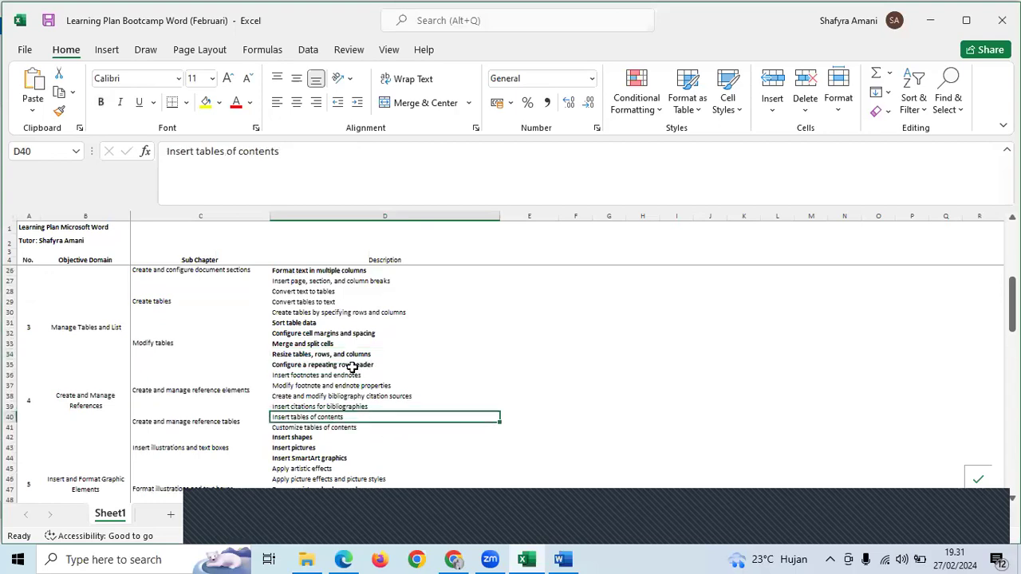
- Review page breaks, Create tables and Apply text effect entries further up the list
scroll(352, 367, "up", 2)
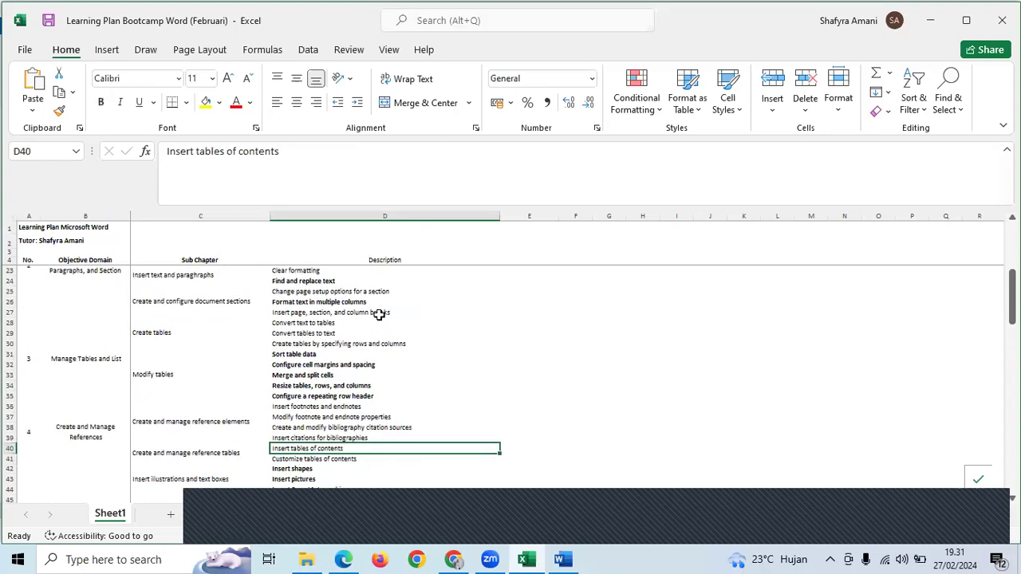
left_click(377, 316)
left_click(365, 343)
scroll(362, 343, "up", 2)
scroll(363, 343, "up", 4)
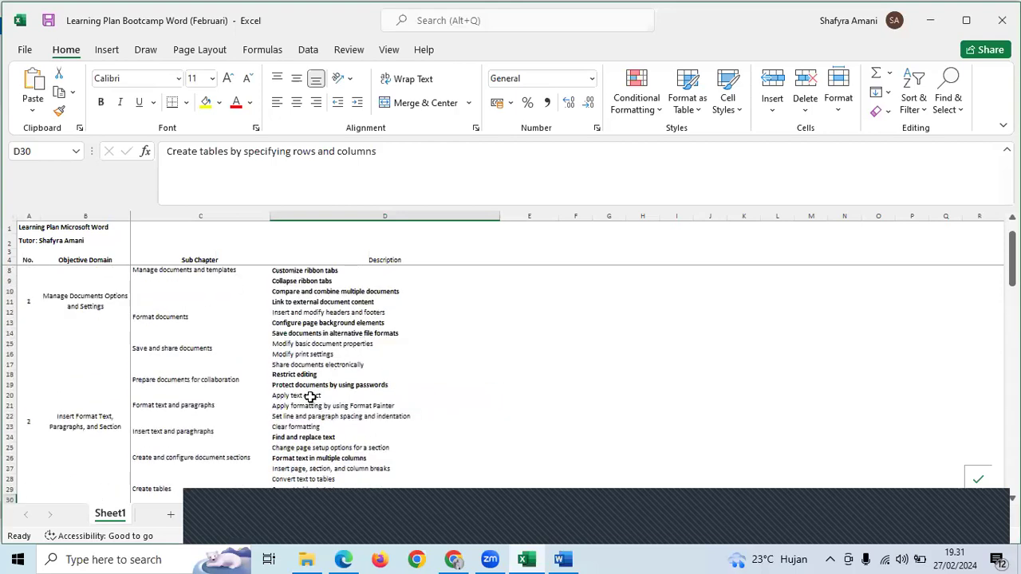
left_click(310, 396)
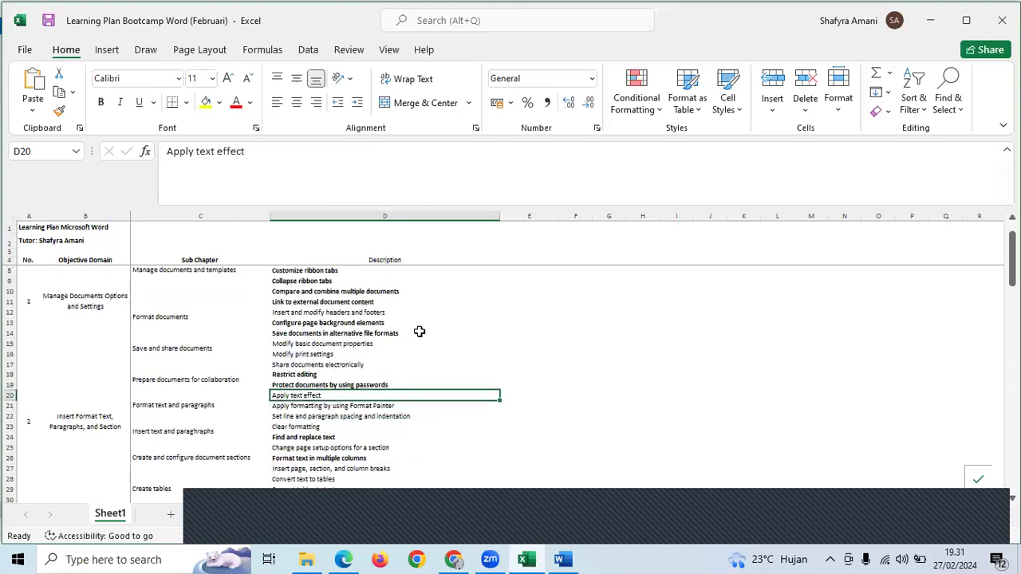
scroll(419, 329, "up", 1)
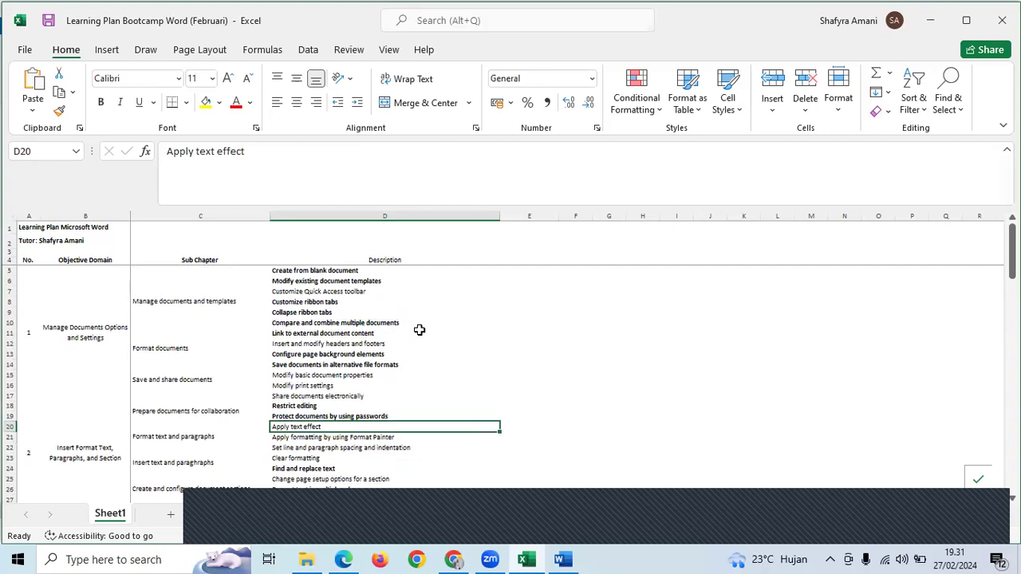
scroll(418, 330, "down", 7)
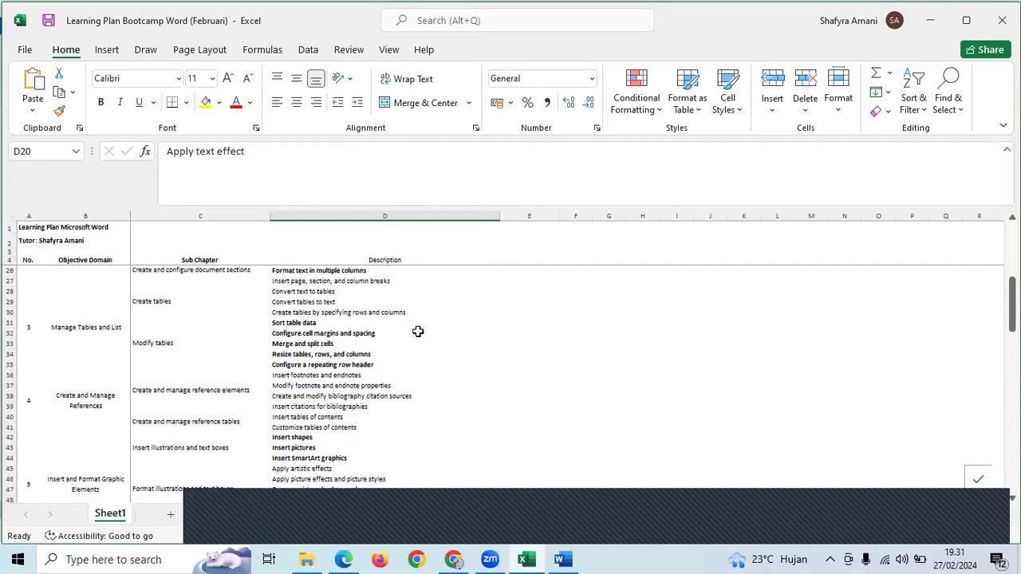
scroll(371, 384, "down", 2)
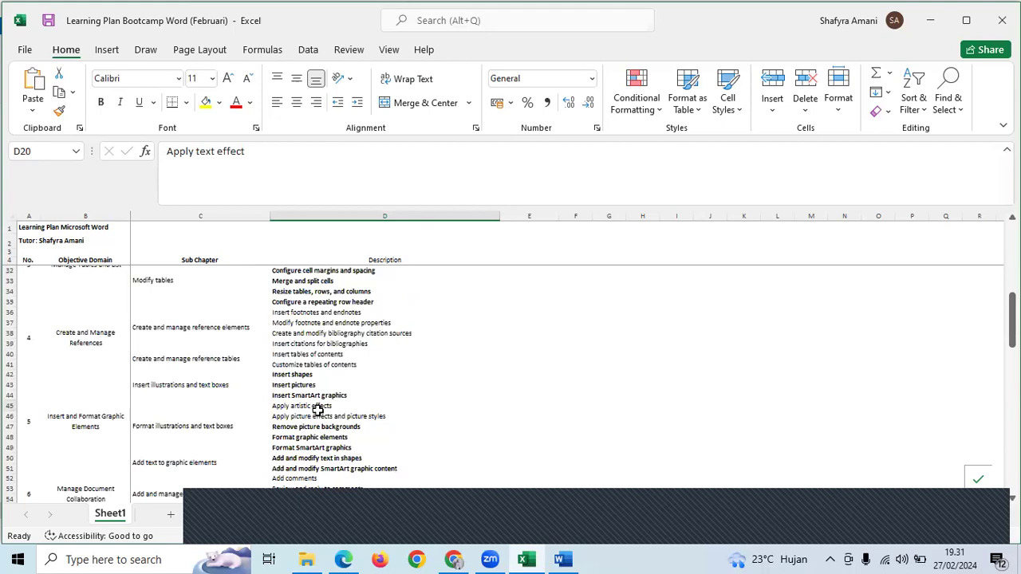
- Bold D45:D46, the Apply artistic effects and picture-effects entries, then return to Word
left_click_drag(318, 409, 319, 412)
key("ctrl+b")
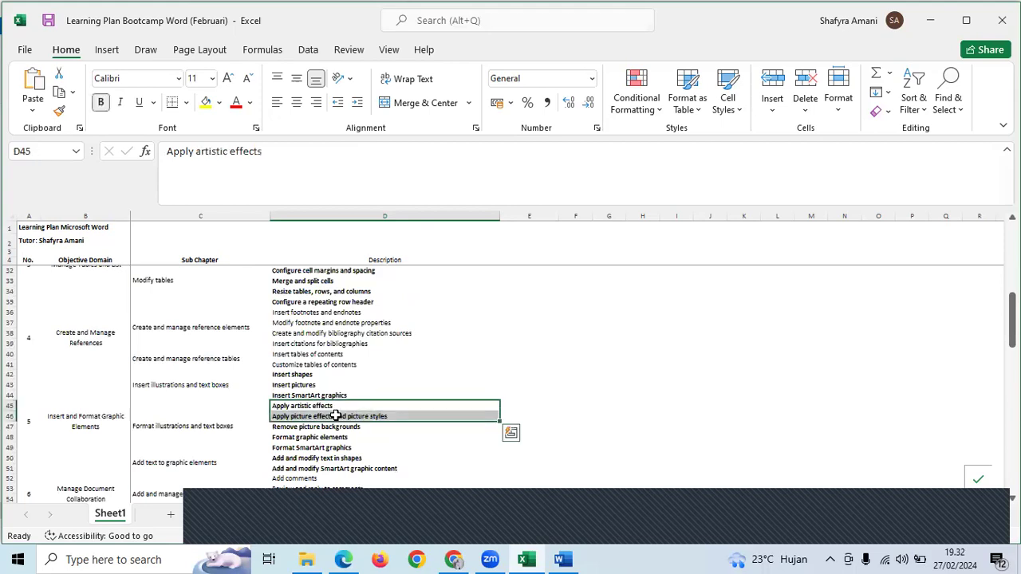
left_click(391, 447)
scroll(435, 418, "down", 2)
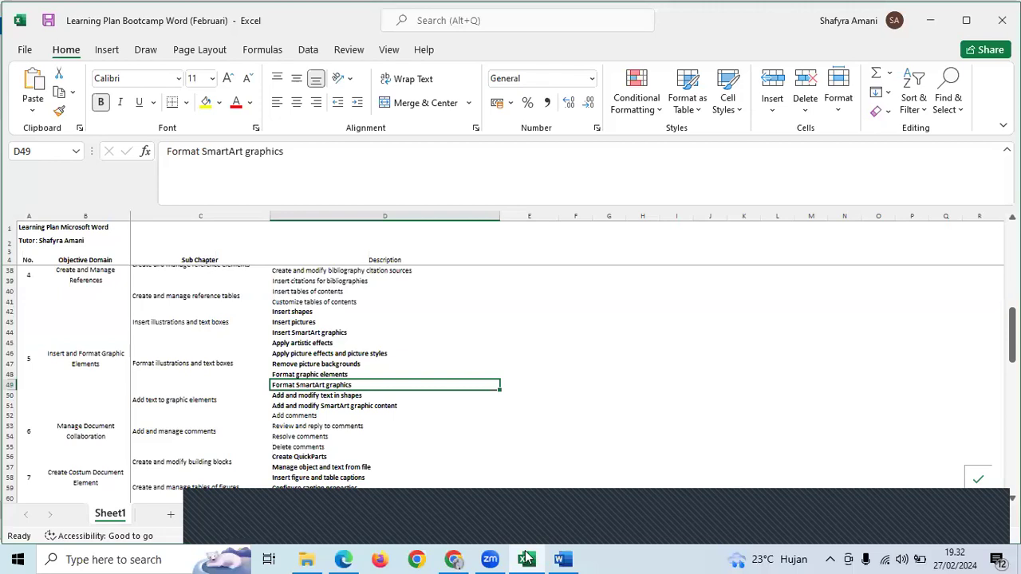
left_click(563, 558)
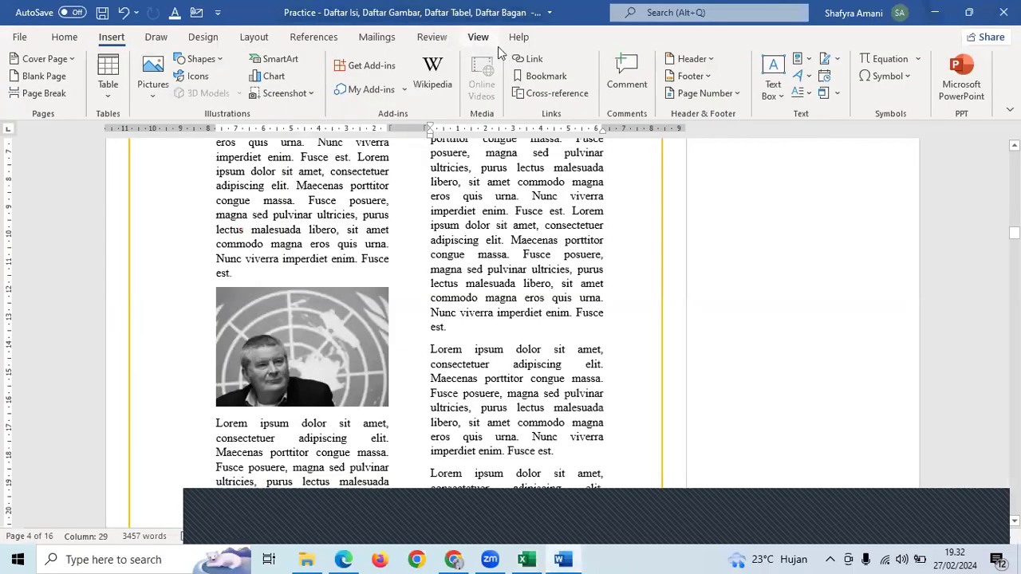
- Recolor the photo in page 4's left column to Grayscale
left_click(247, 358)
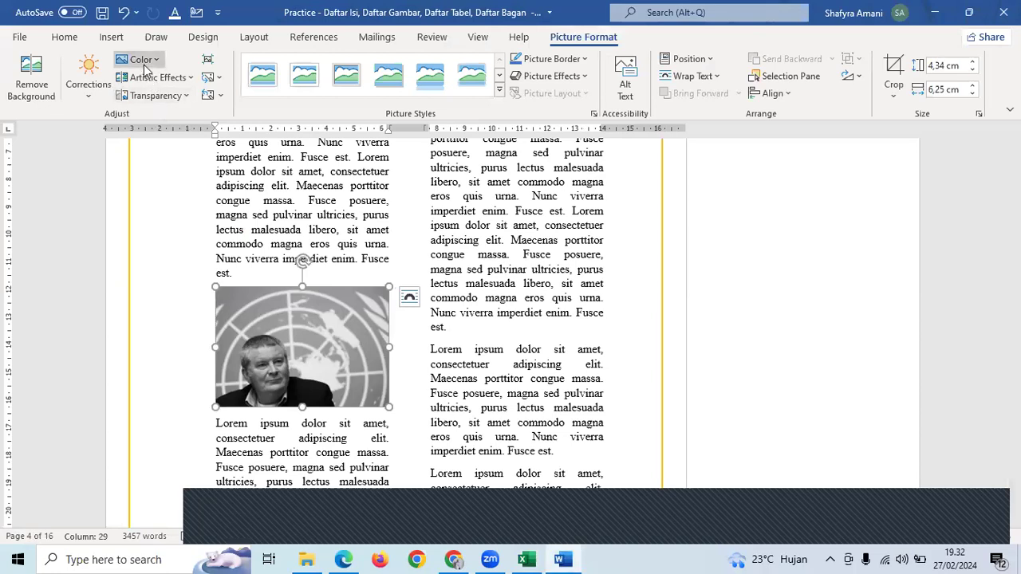
left_click(140, 59)
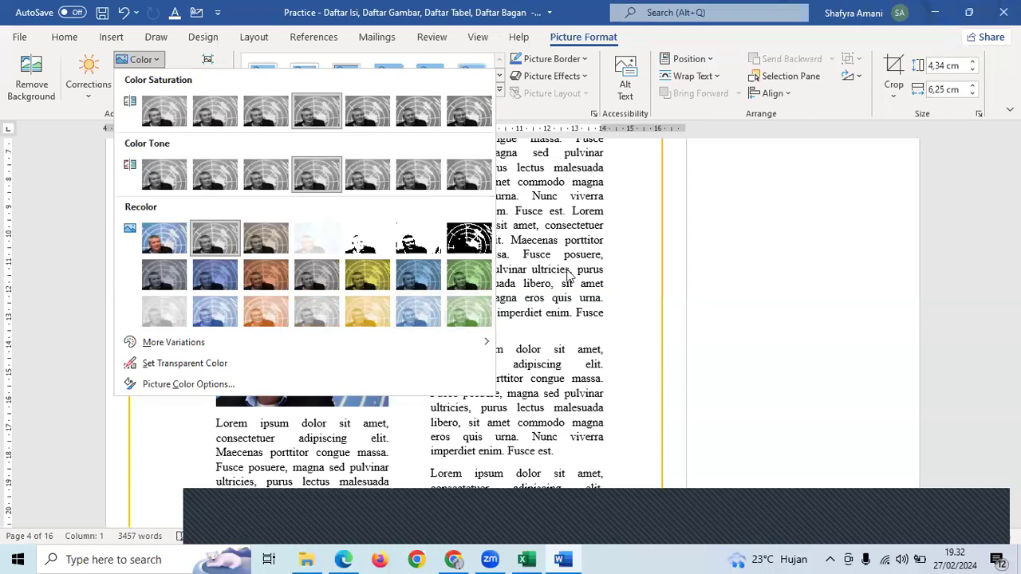
left_click(606, 361)
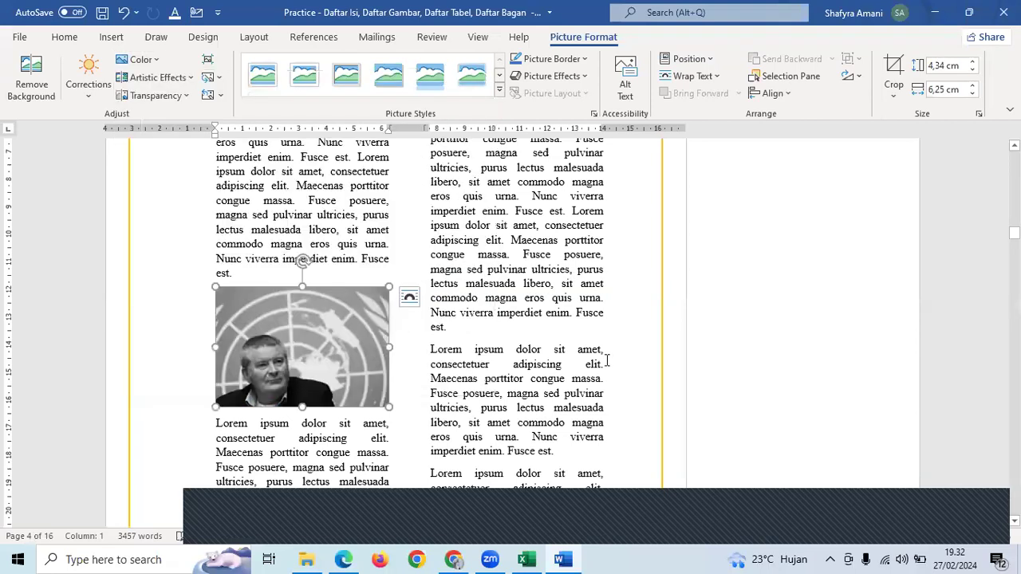
- Check the Add comments topic in the Excel learning plan, then return to Word
left_click(454, 560)
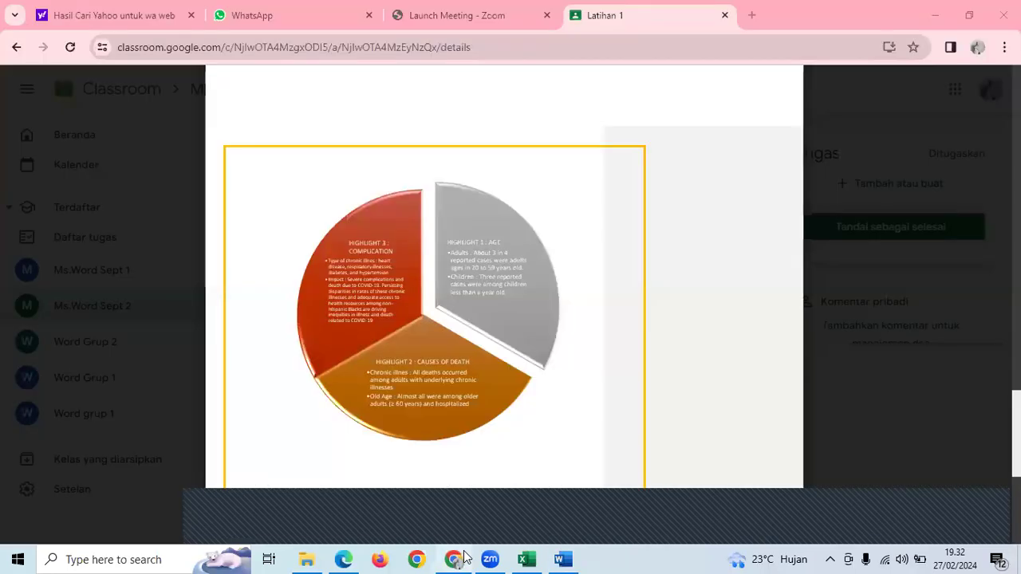
left_click(464, 556)
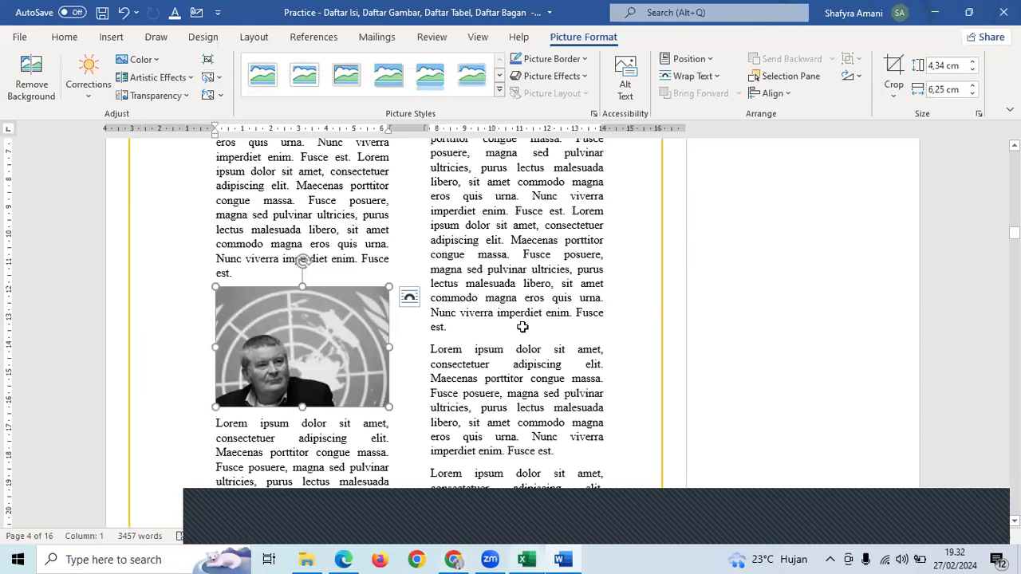
left_click(318, 353)
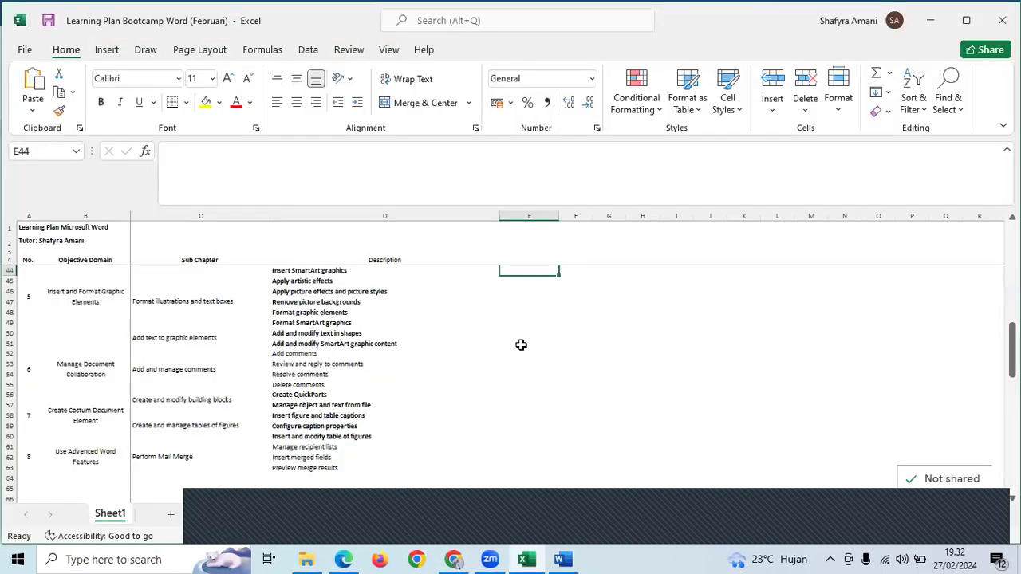
left_click(554, 384)
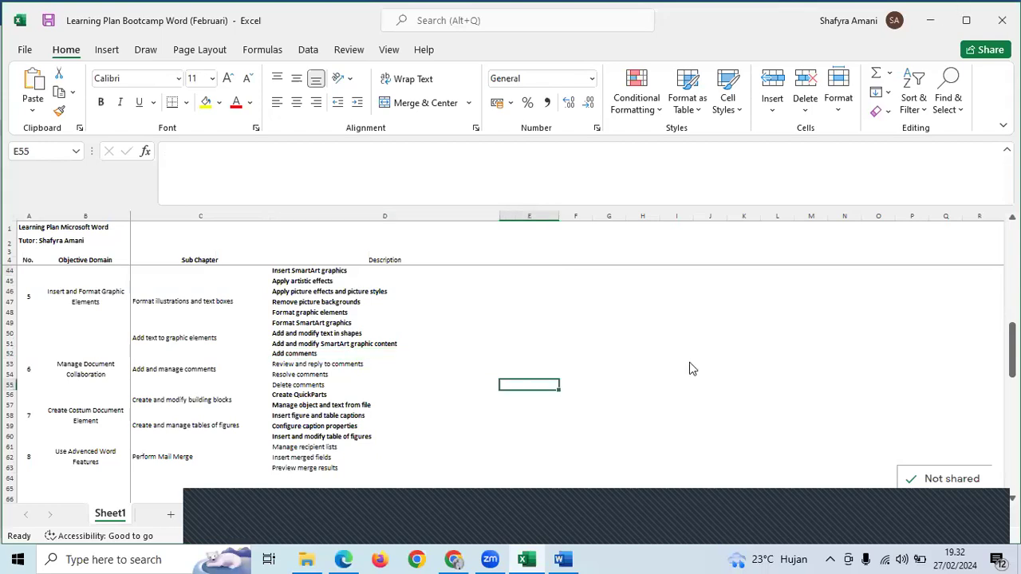
key("alt+Tab")
scroll(718, 387, "up", 5)
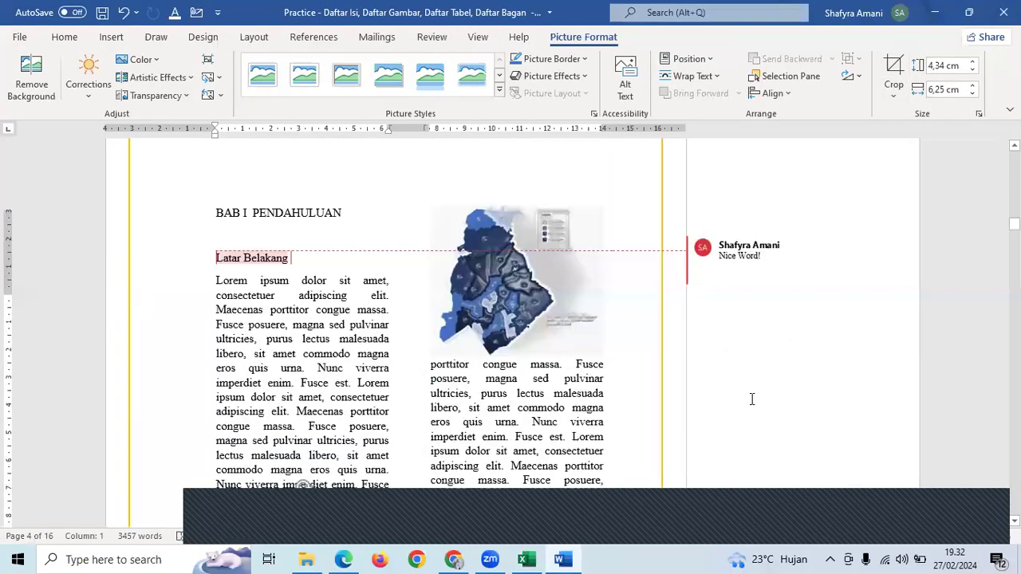
scroll(752, 399, "up", 3)
- Select Nunc viverra and comment 'Revisi kalimat karena kurang tepat' on it
left_click(752, 405)
scroll(546, 430, "down", 1)
left_click_drag(539, 433, 599, 429)
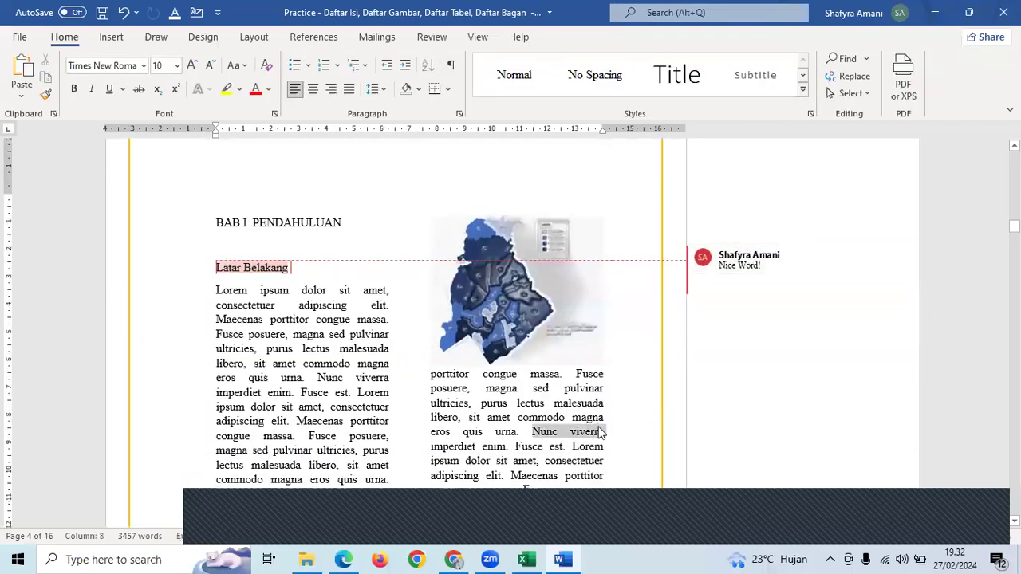
right_click(600, 432)
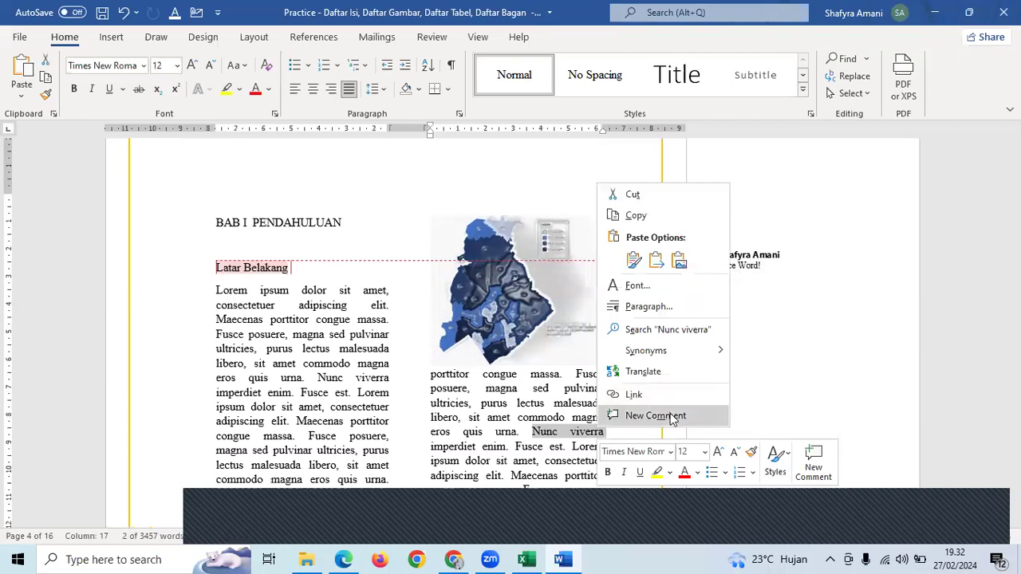
left_click(655, 415)
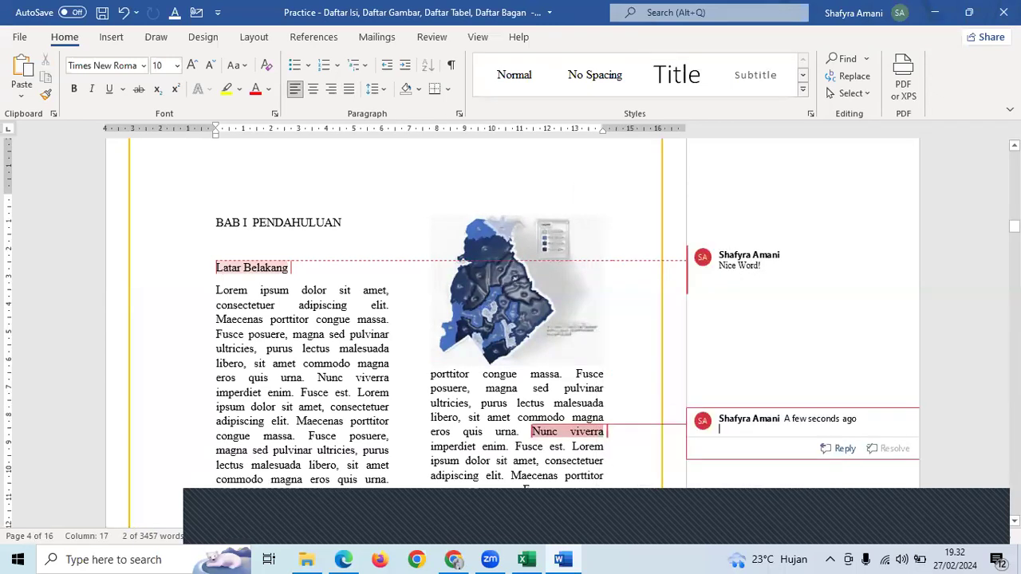
type("Revisi kalimat karena kurang")
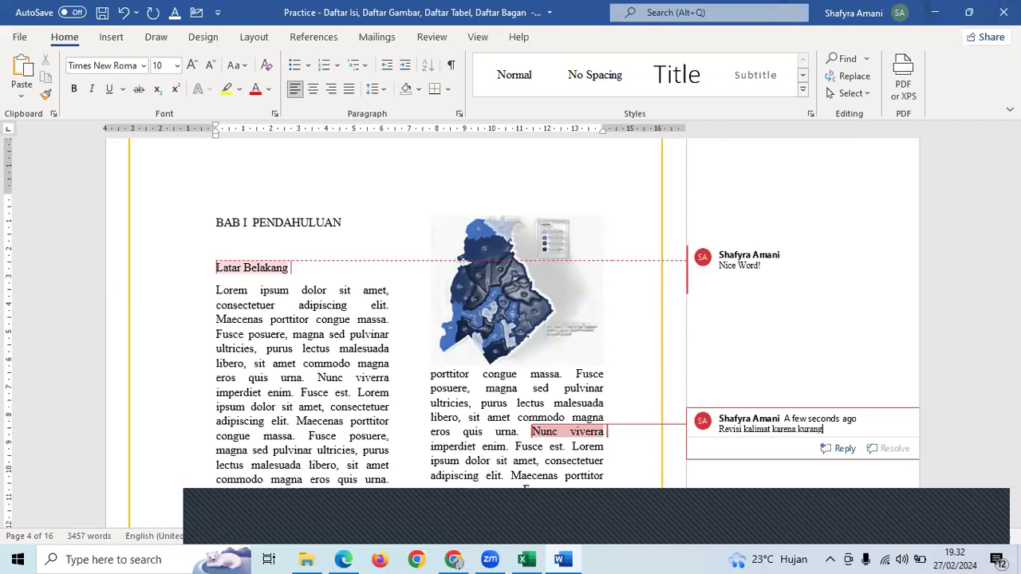
type(" tepat")
scroll(504, 327, "down", 3)
left_click(479, 375)
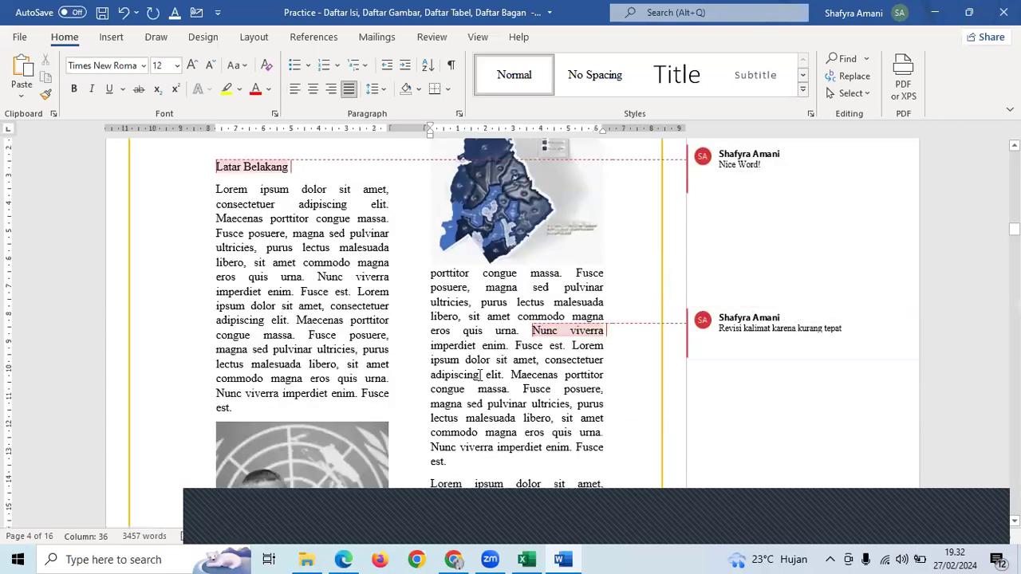
- Review the Nice Word! comment and the new revision comment
scroll(748, 229, "up", 2)
triple_click(748, 229)
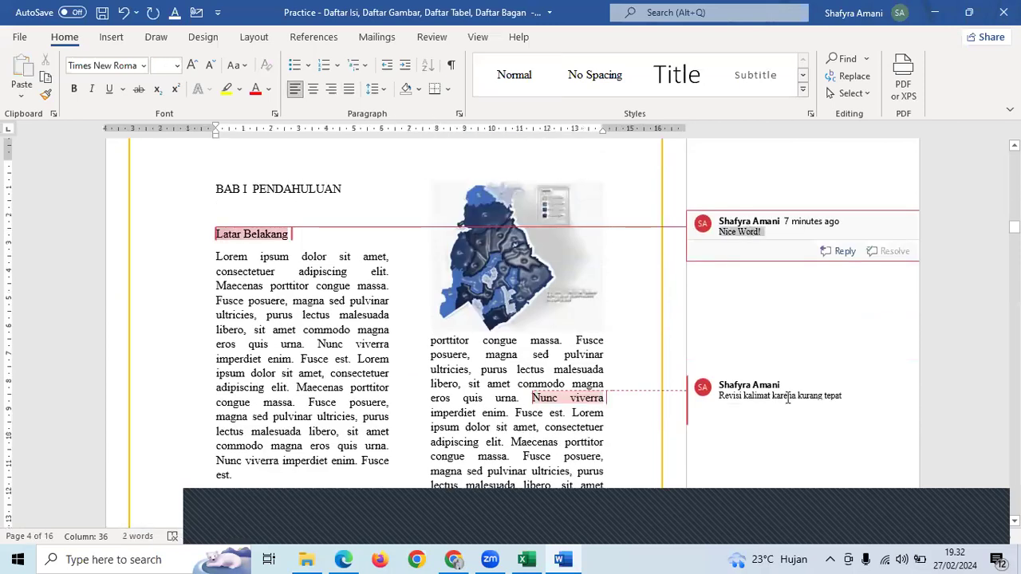
left_click(788, 396)
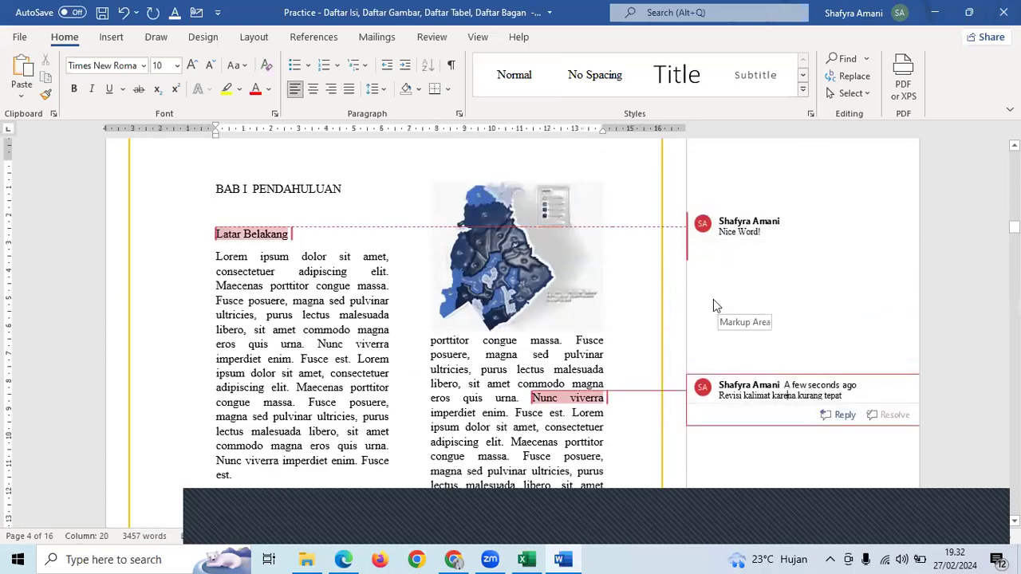
left_click(572, 409)
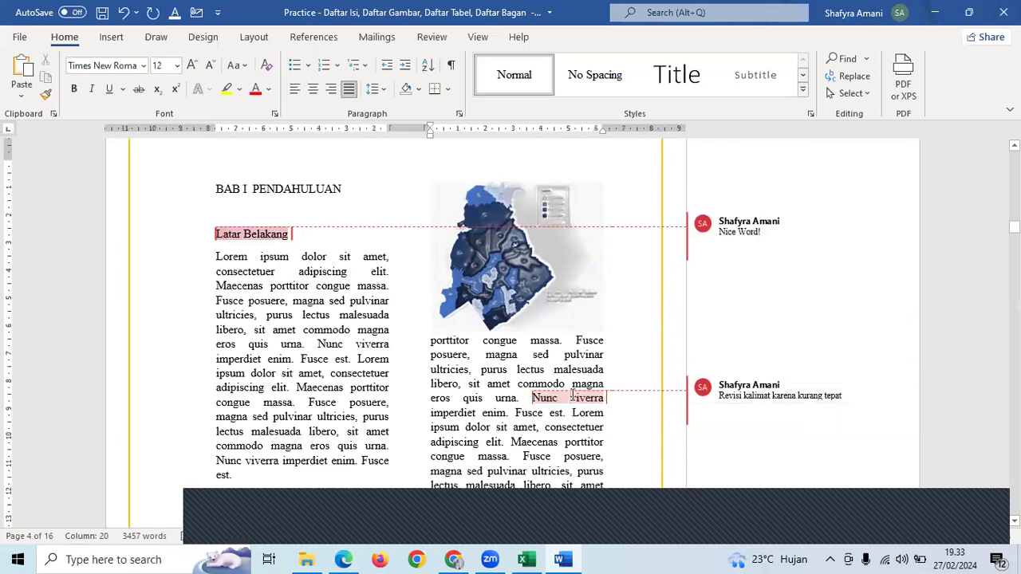
mouse_move(745, 392)
- Reply 'Sudah tepat karena sesuai referensi' to the Revisi kalimat comment, correcting a typo
left_click(730, 396)
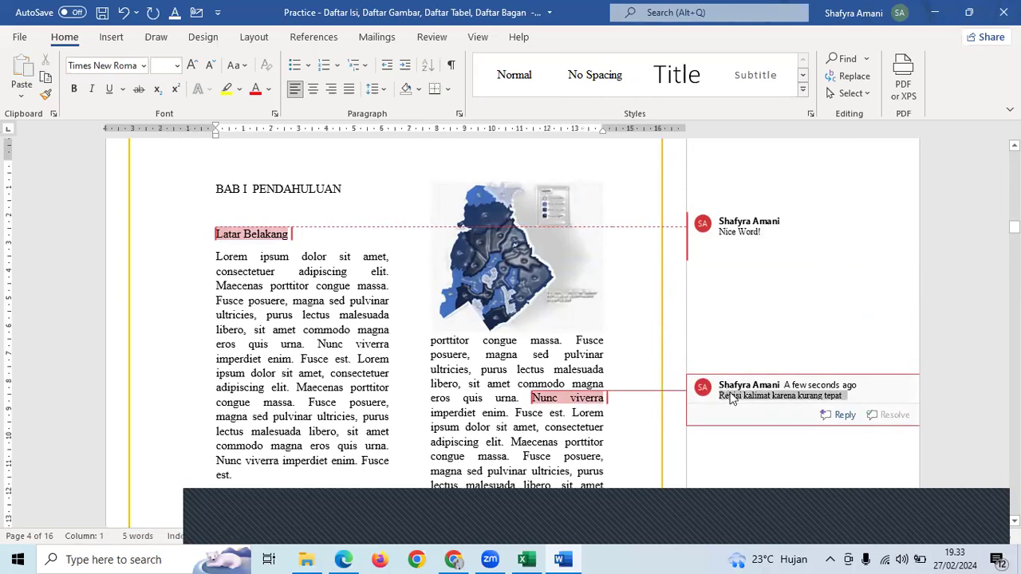
left_click(843, 414)
type("Sudah tep")
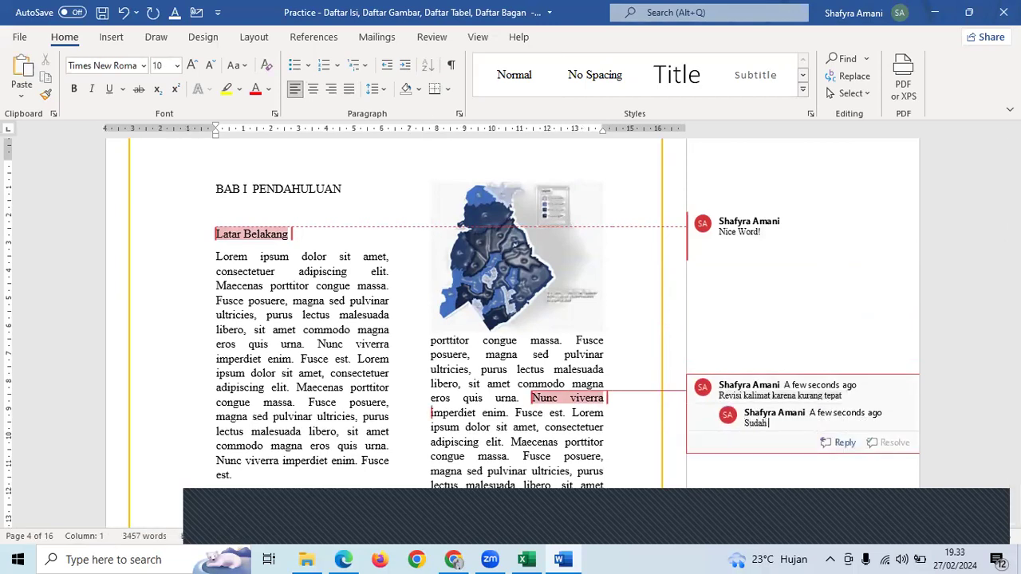
key("BackSpace")
key("BackSpace")
key("BackSpace")
type("pat ")
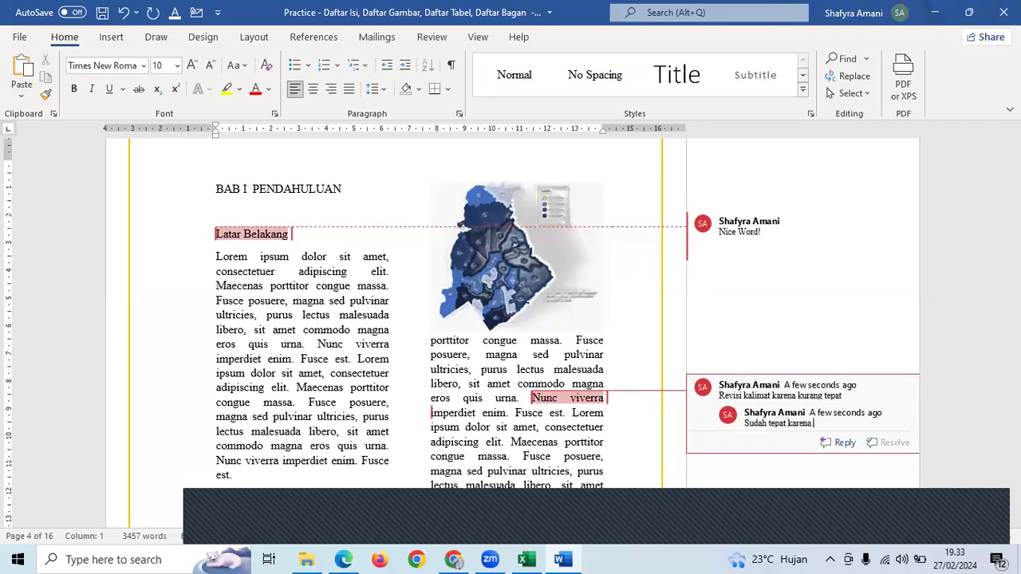
type("karena sesuai")
left_click(513, 428)
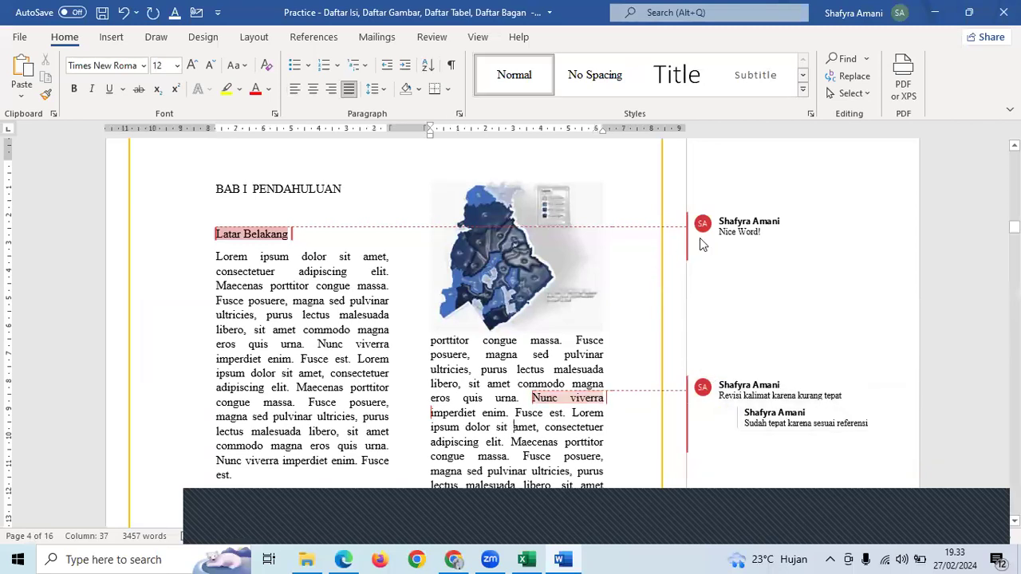
- Select the Nice Word! comment's text and view its options without changing anything
left_click(730, 227)
left_click(731, 227)
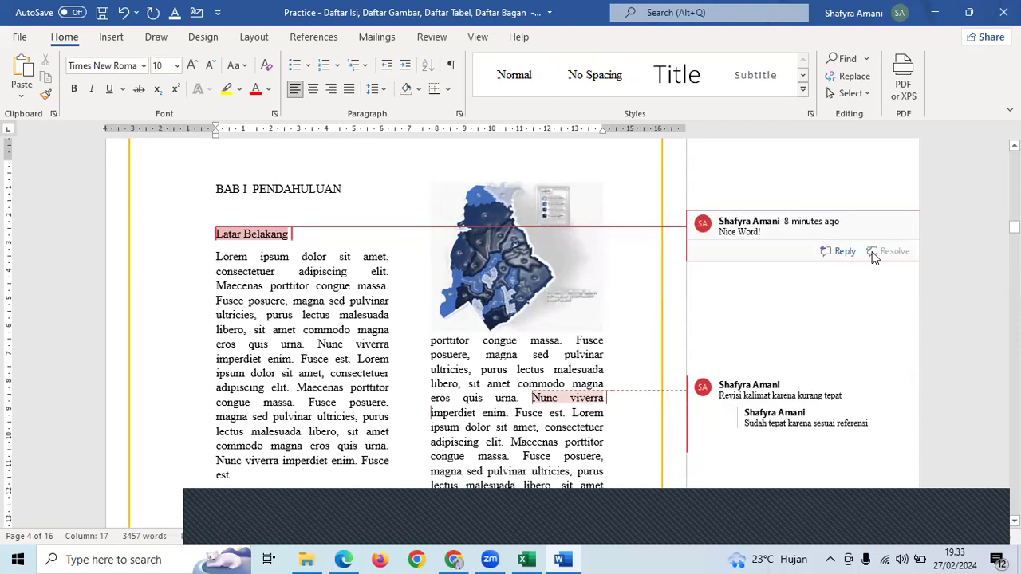
key("ctrl+a")
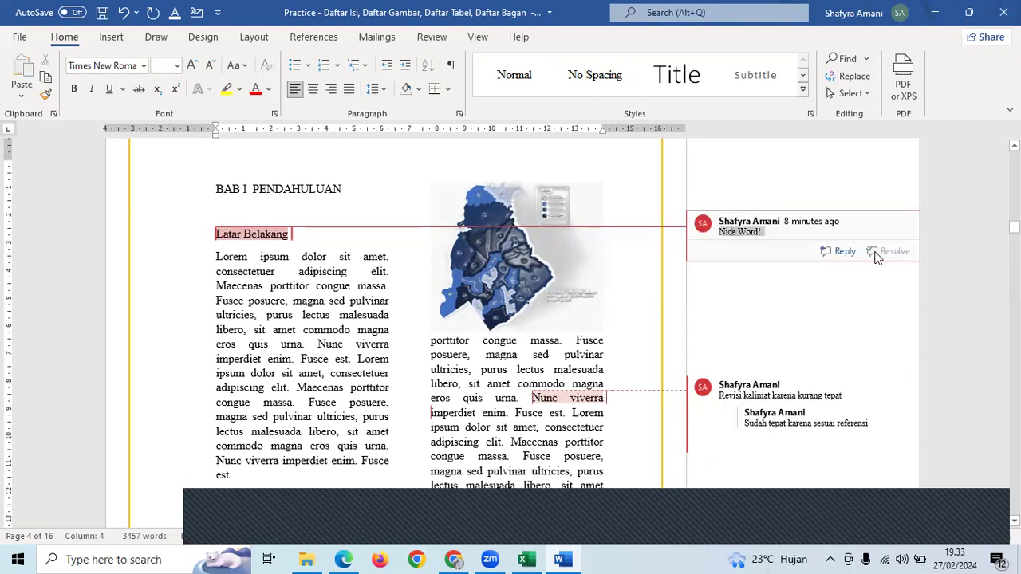
right_click(806, 244)
key("Escape")
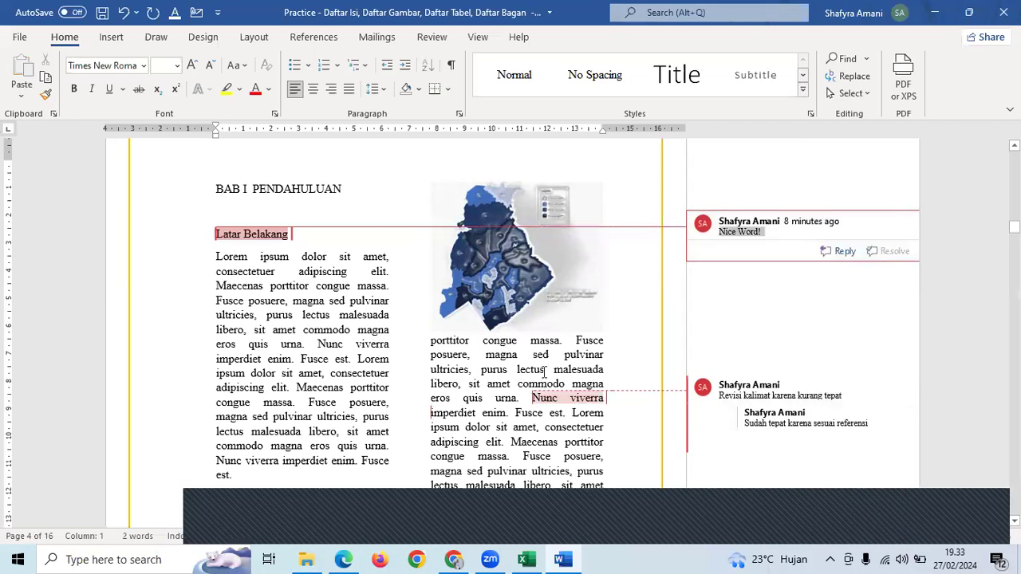
left_click(545, 385)
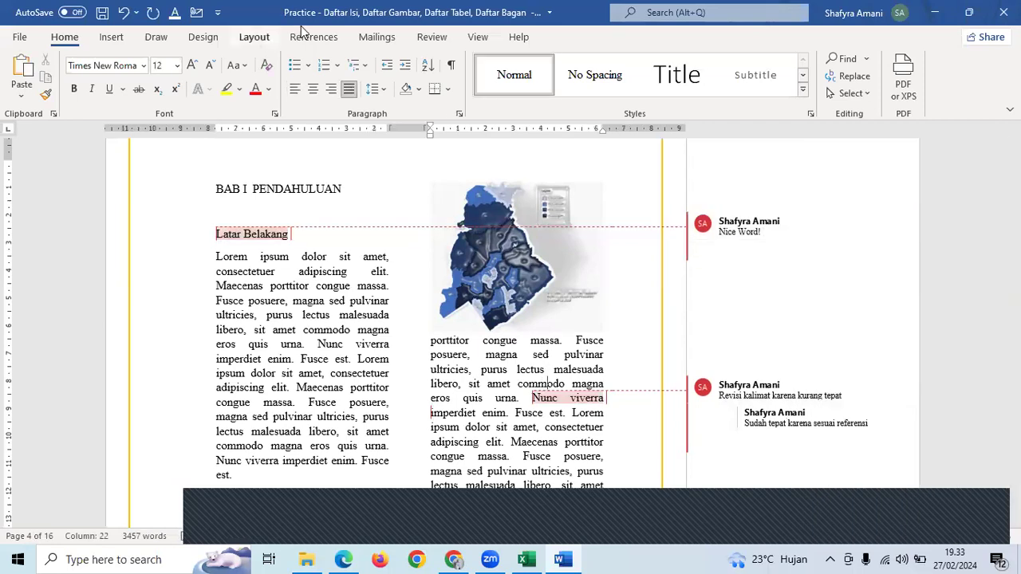
- Move through Layout and References to Review's Delete options, targeting the Nice Word! comment
left_click(254, 36)
left_click(319, 37)
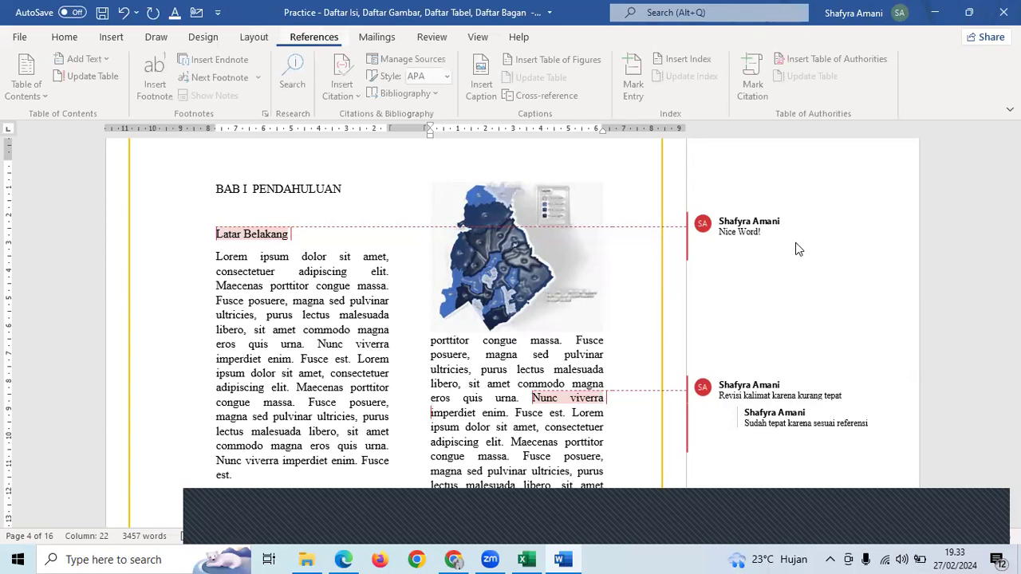
scroll(784, 187, "up", 1)
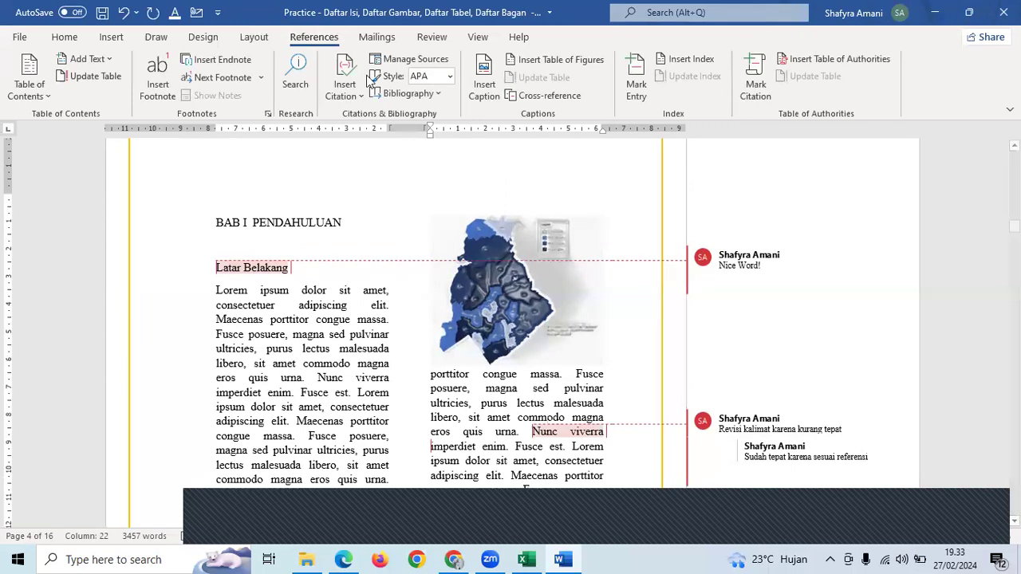
left_click(426, 38)
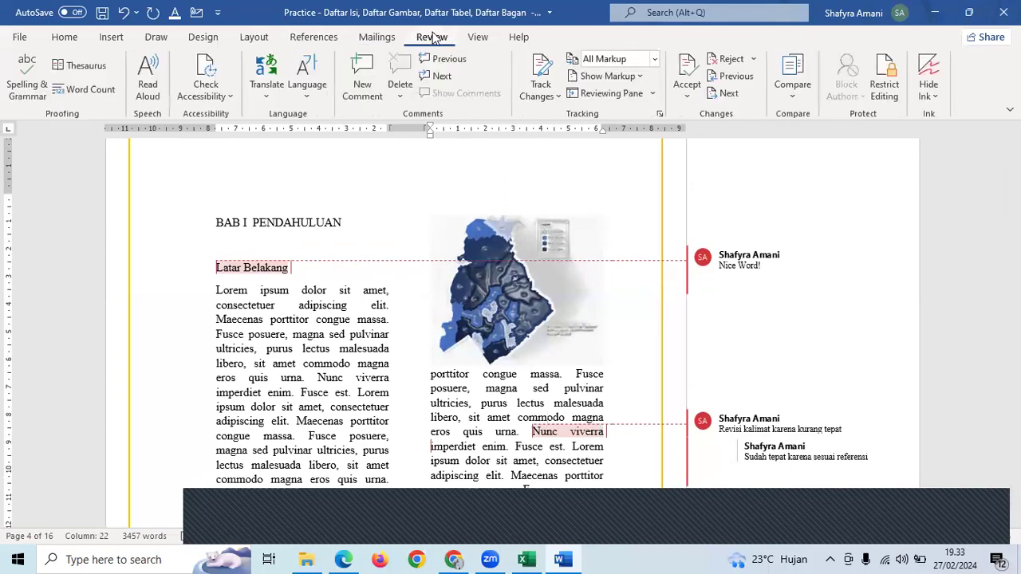
left_click(402, 94)
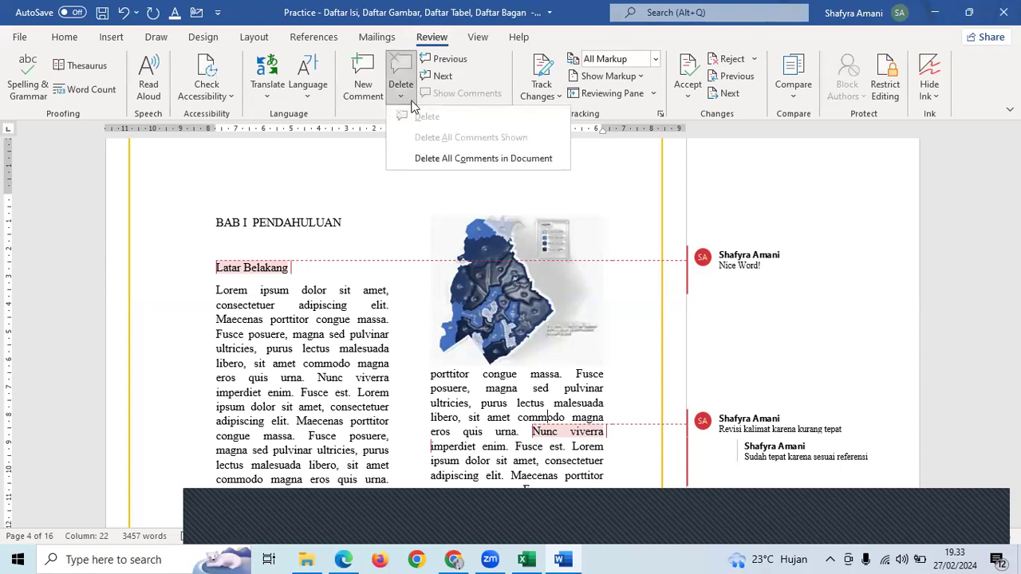
left_click(784, 265)
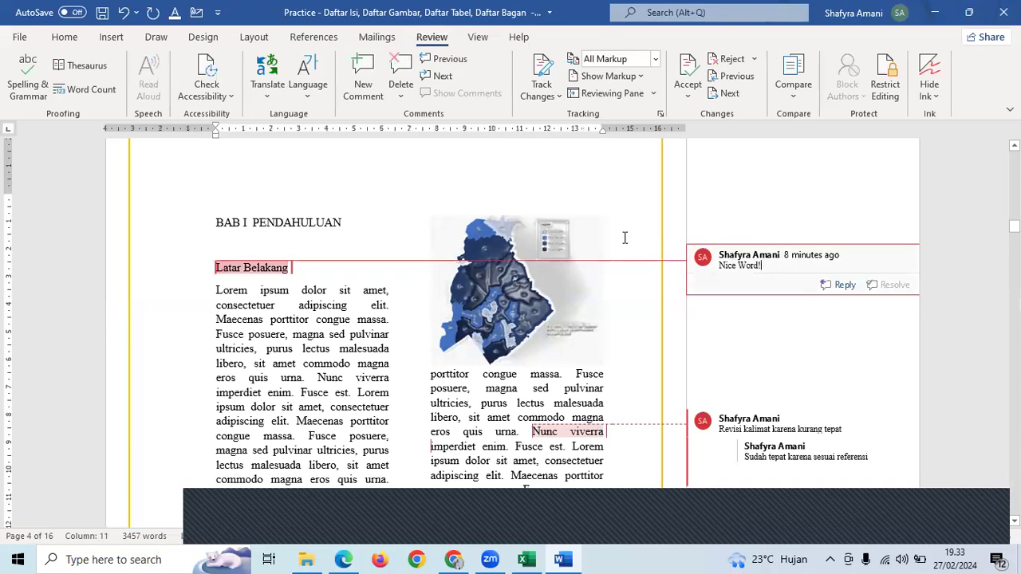
scroll(694, 319, "down", 2)
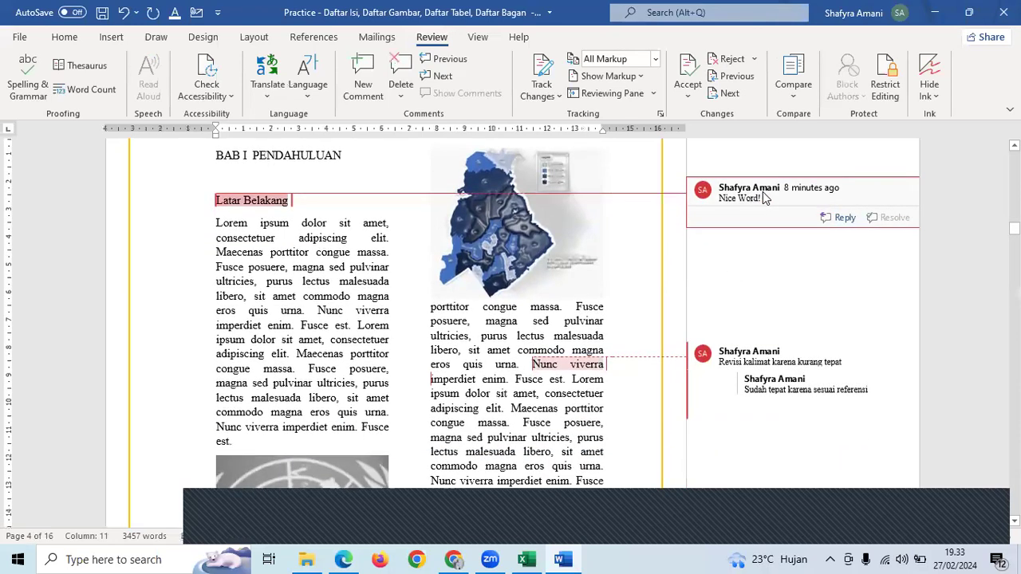
- Delete the Nice Word! comment, then undo to restore it
triple_click(763, 192)
right_click(762, 191)
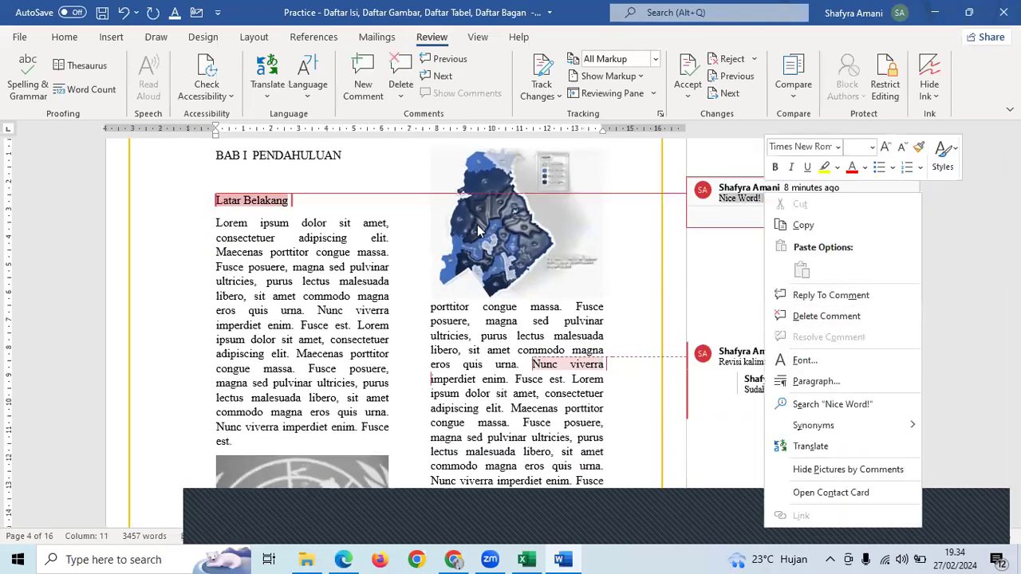
left_click(756, 198)
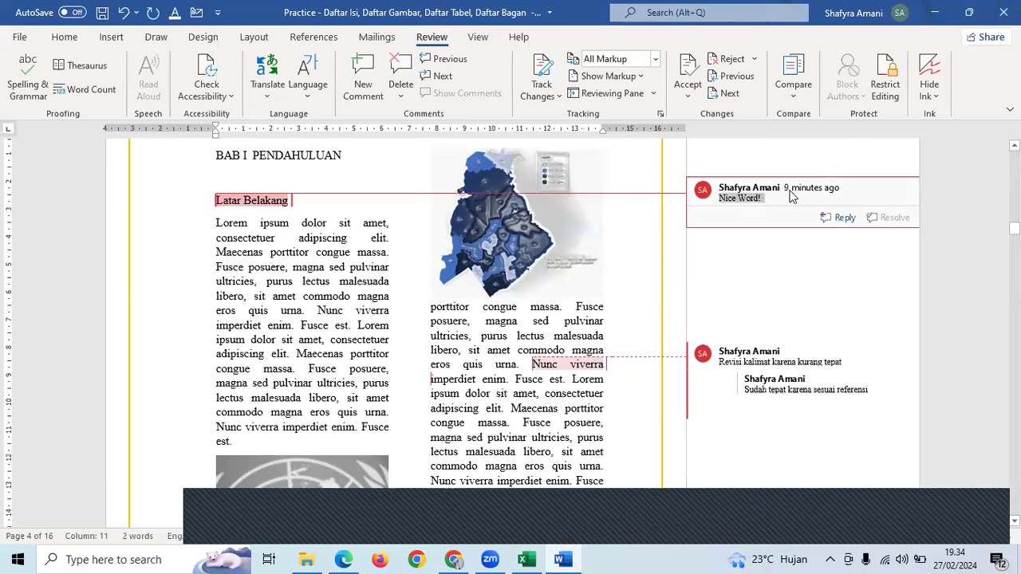
left_click(408, 102)
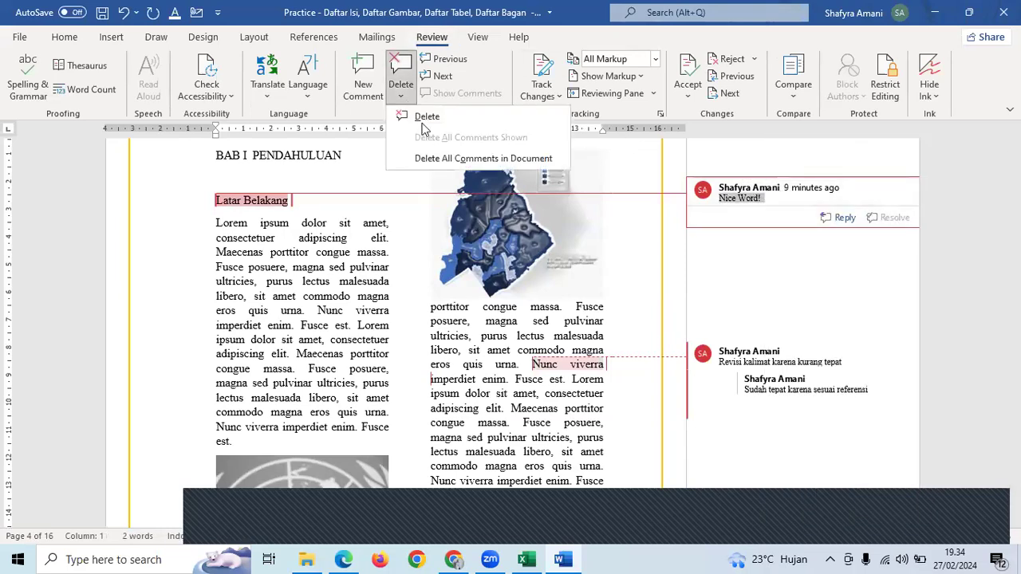
left_click(428, 118)
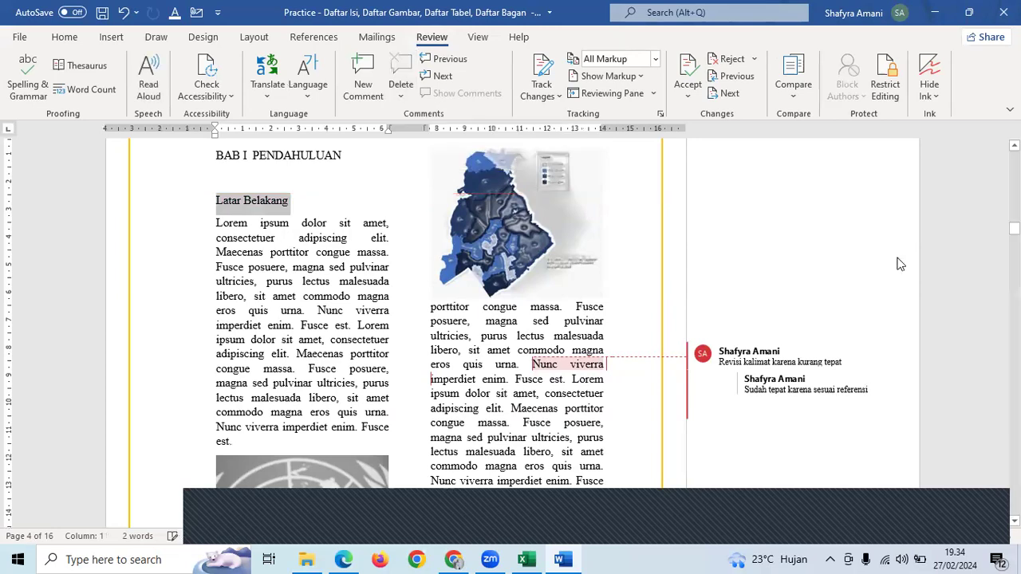
key("ctrl+z")
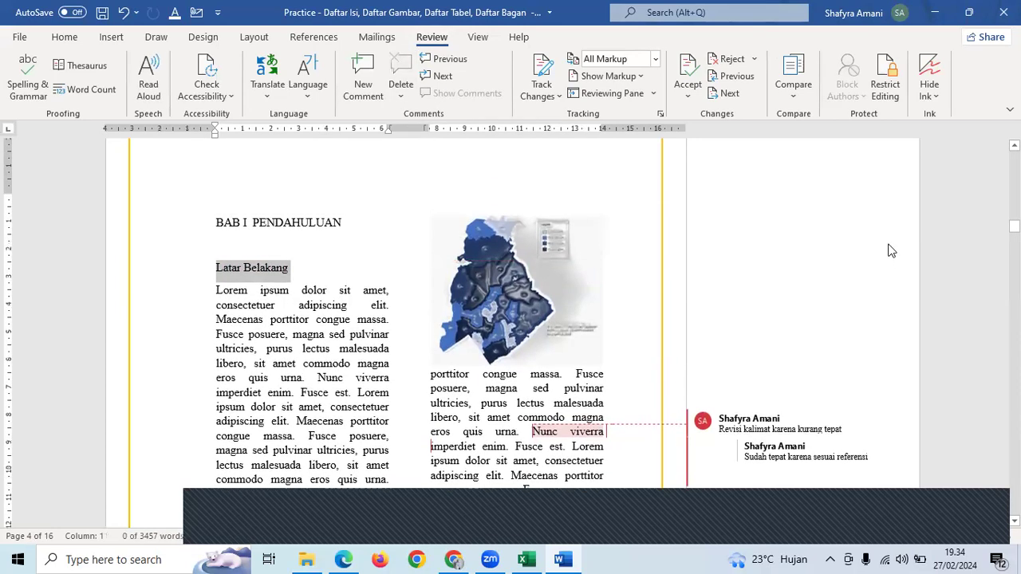
- Use Delete All Comments in Document to clear every comment
left_click(834, 254)
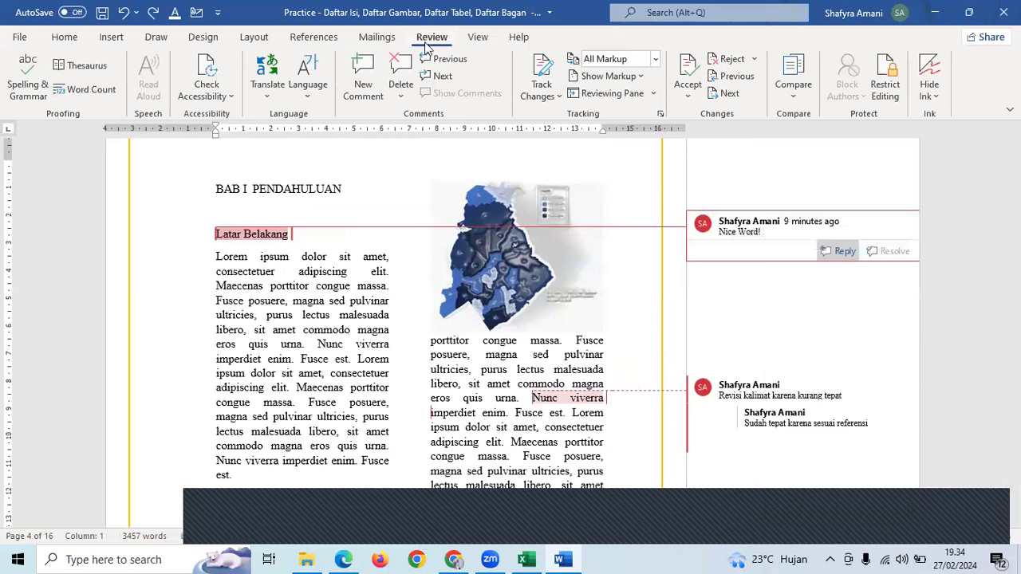
left_click(402, 98)
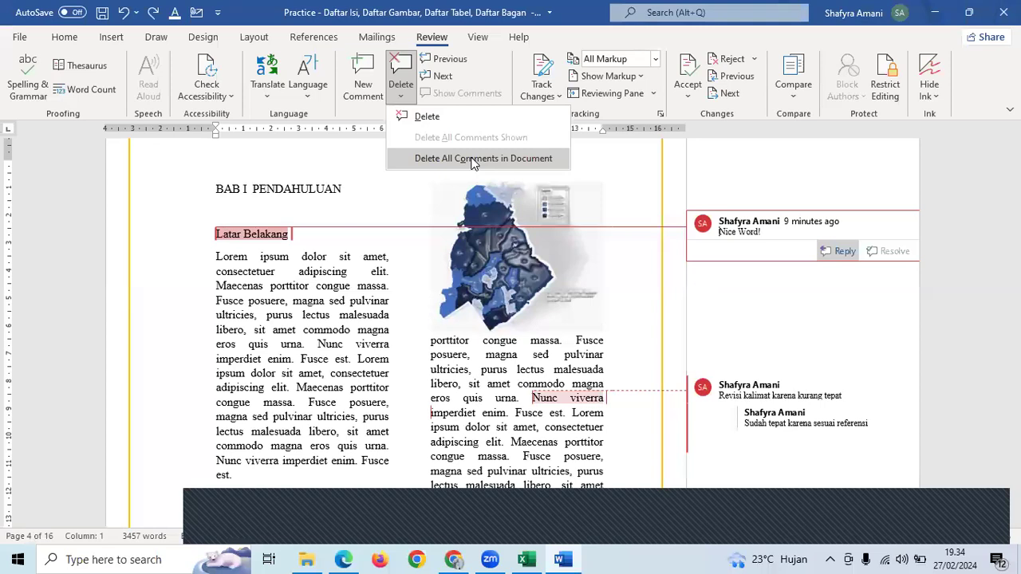
left_click(470, 160)
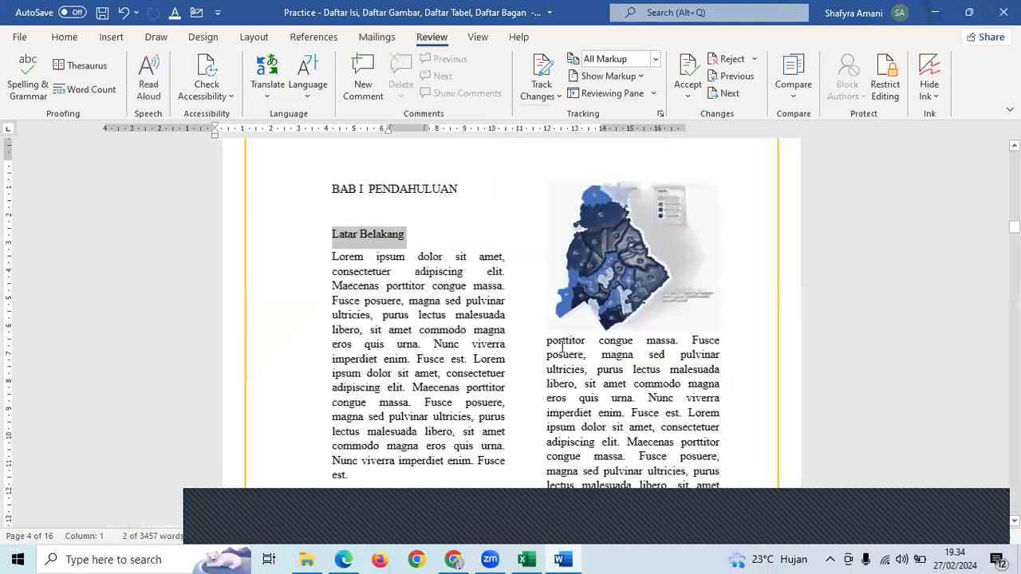
left_click(483, 371)
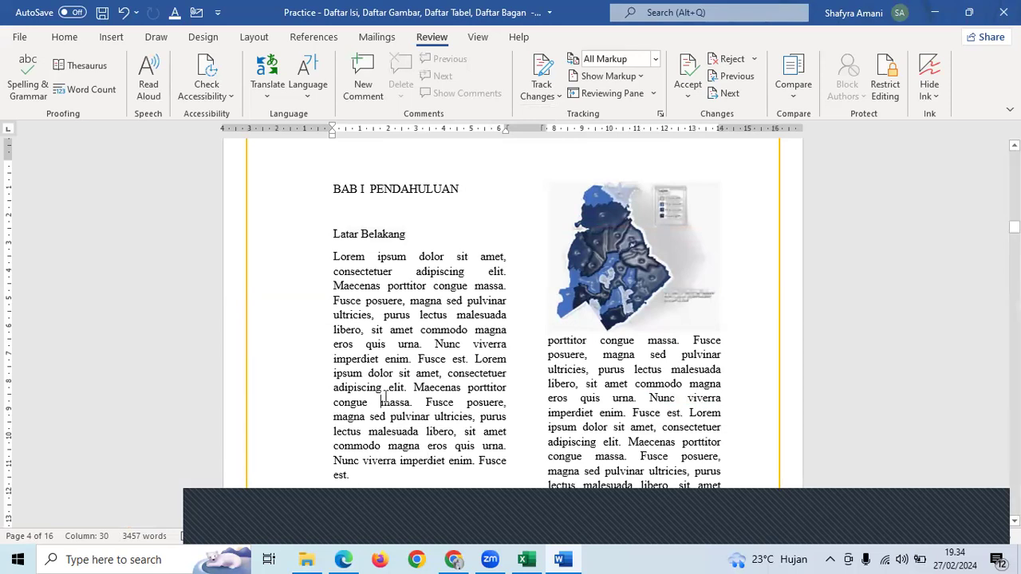
left_click_drag(366, 344, 469, 376)
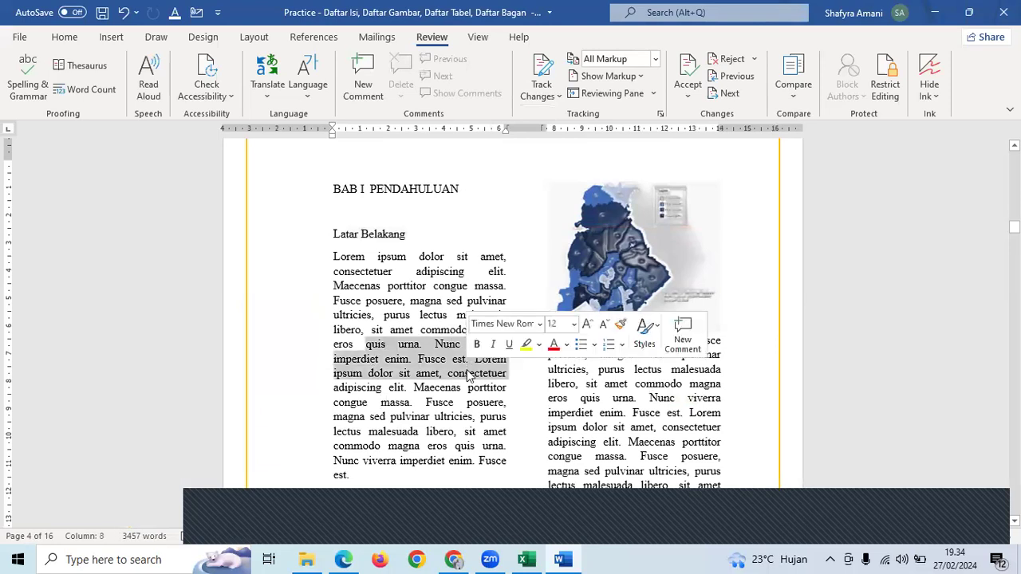
left_click(447, 371)
left_click_drag(349, 330, 468, 360)
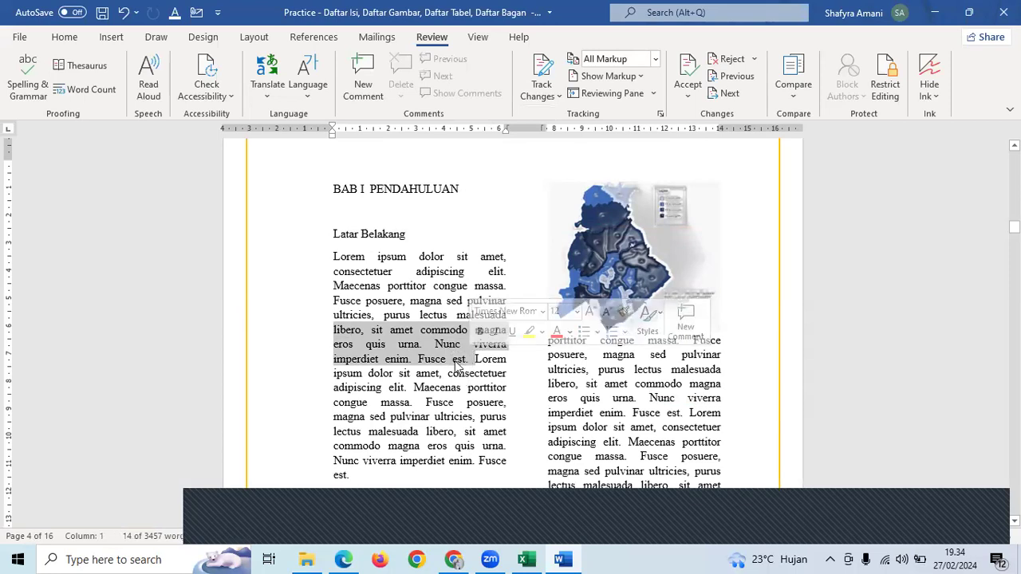
right_click(453, 363)
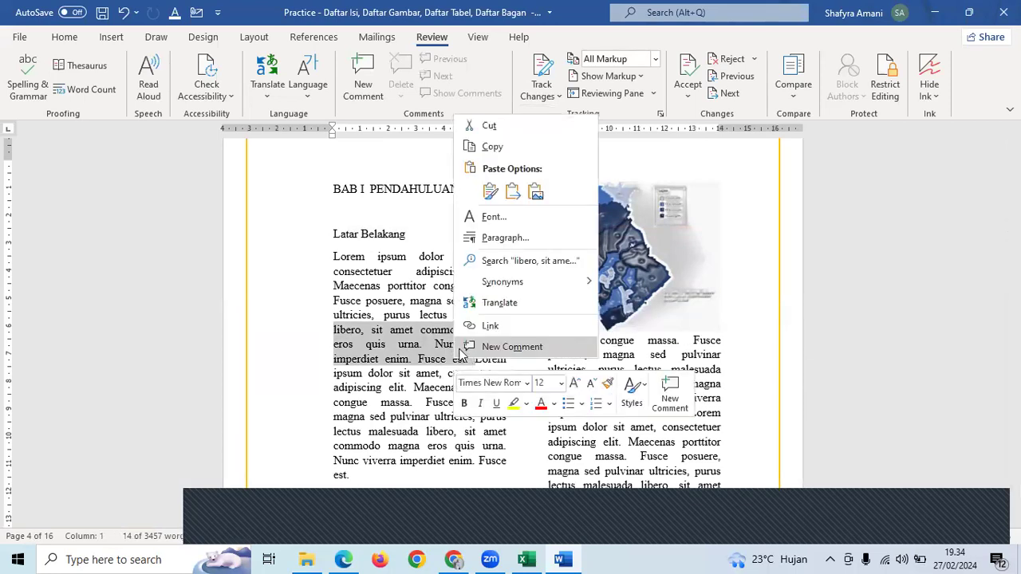
left_click(514, 368)
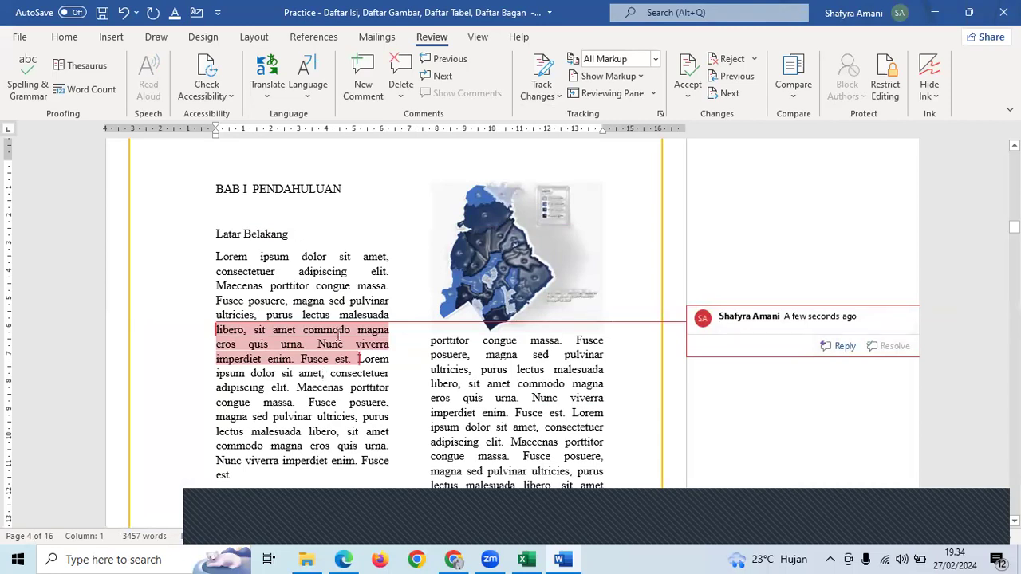
left_click(452, 419)
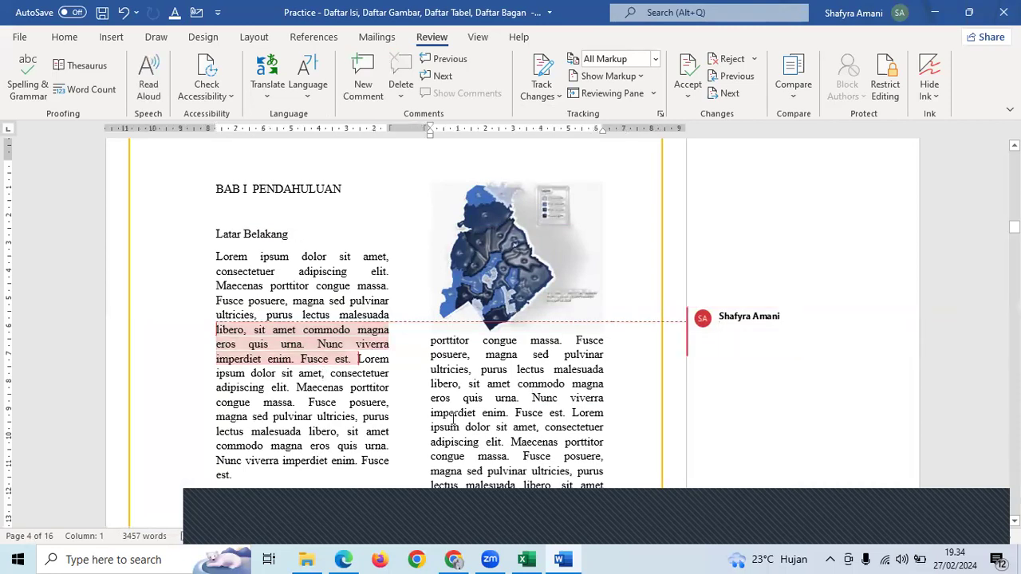
left_click(750, 335)
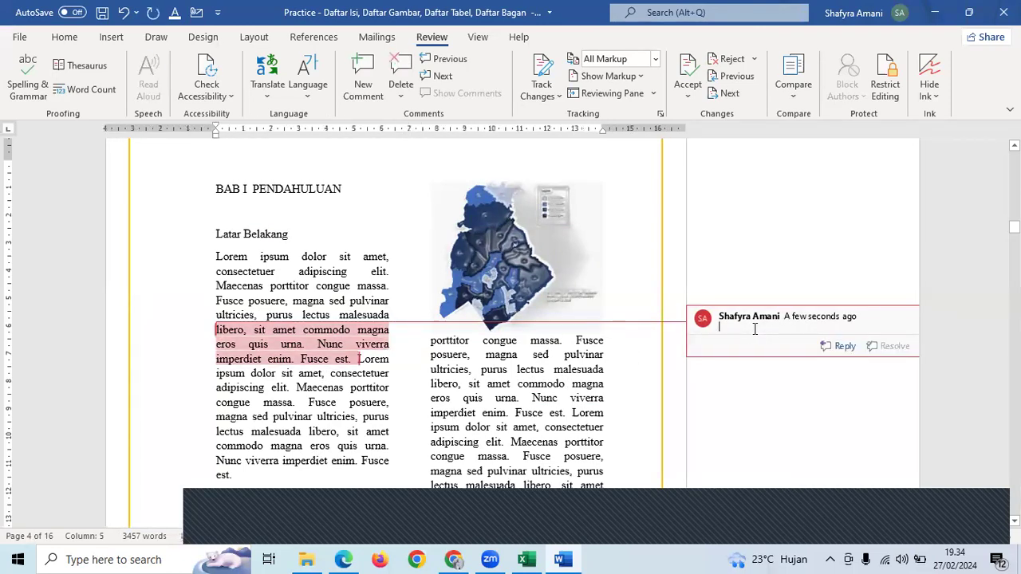
right_click(754, 333)
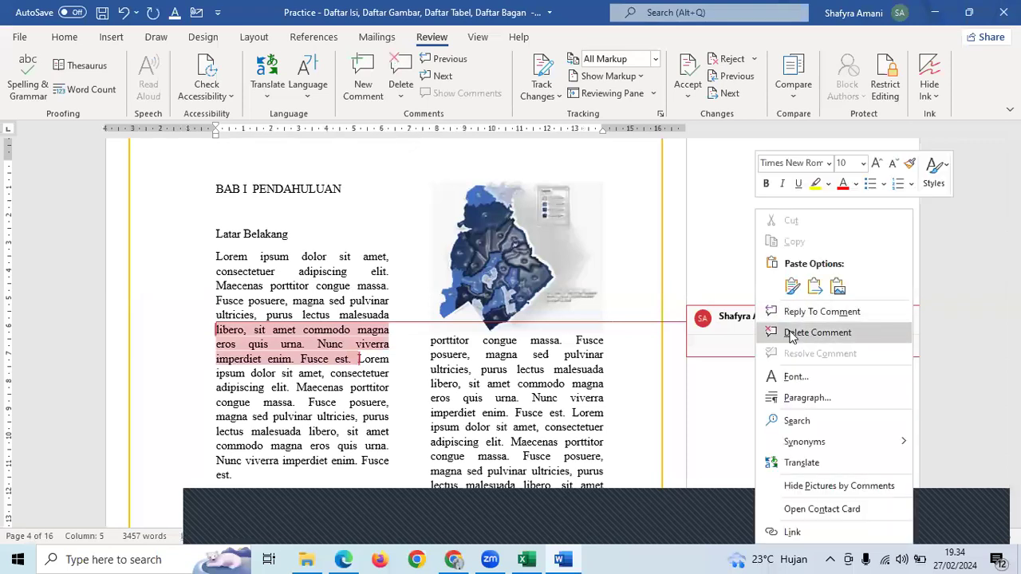
left_click(817, 333)
left_click(485, 389)
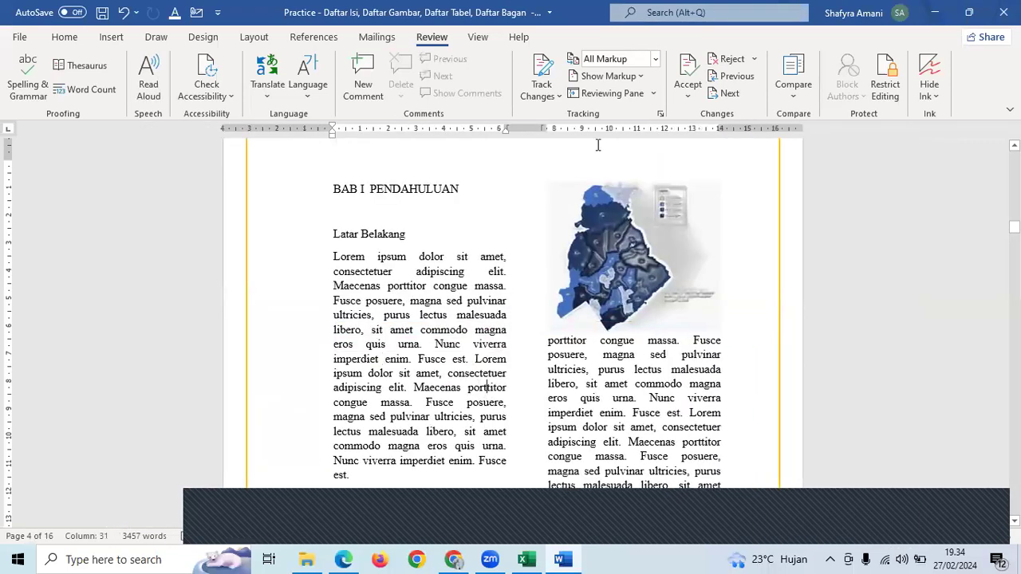
left_click(627, 401)
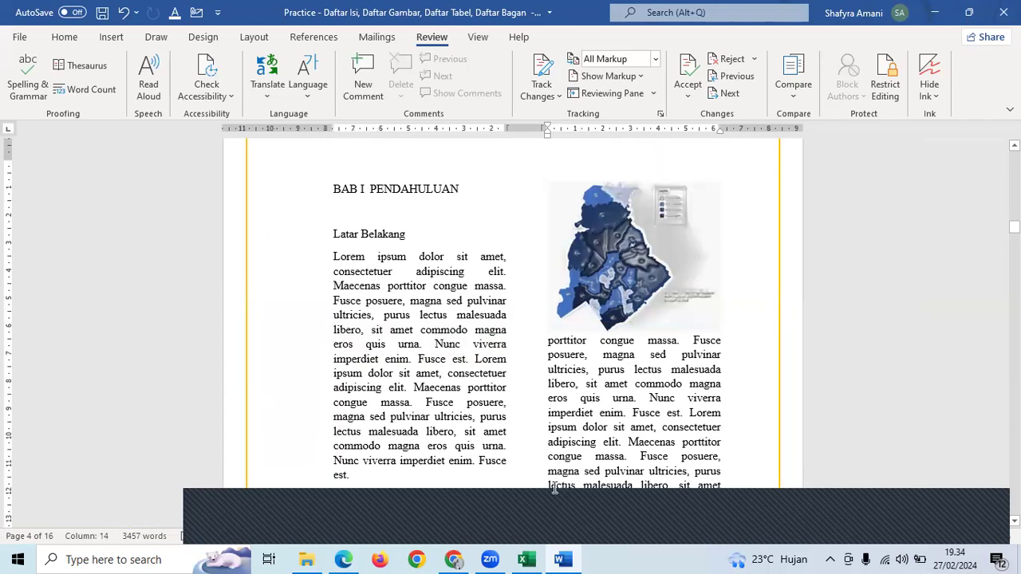
- Bold the Review and reply, Resolve and Delete comments topics in cells D53:D55
key("alt+Tab")
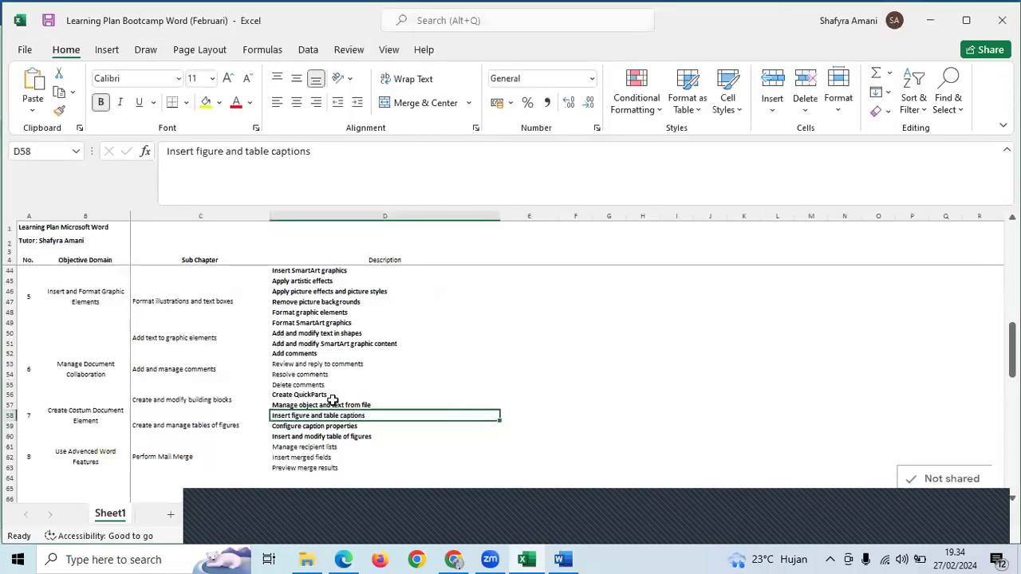
left_click_drag(325, 366, 326, 383)
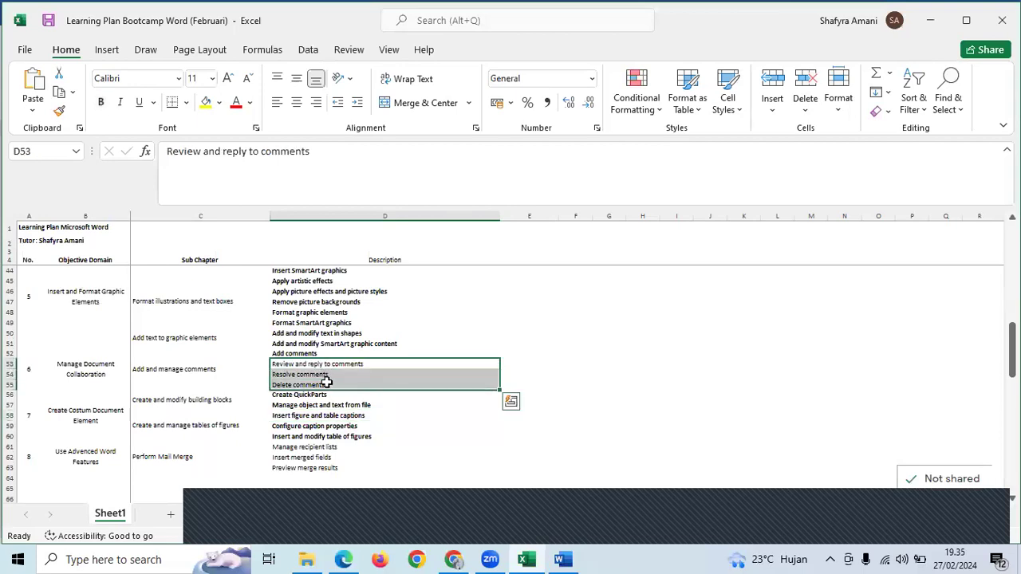
key("ctrl+b")
left_click(638, 431)
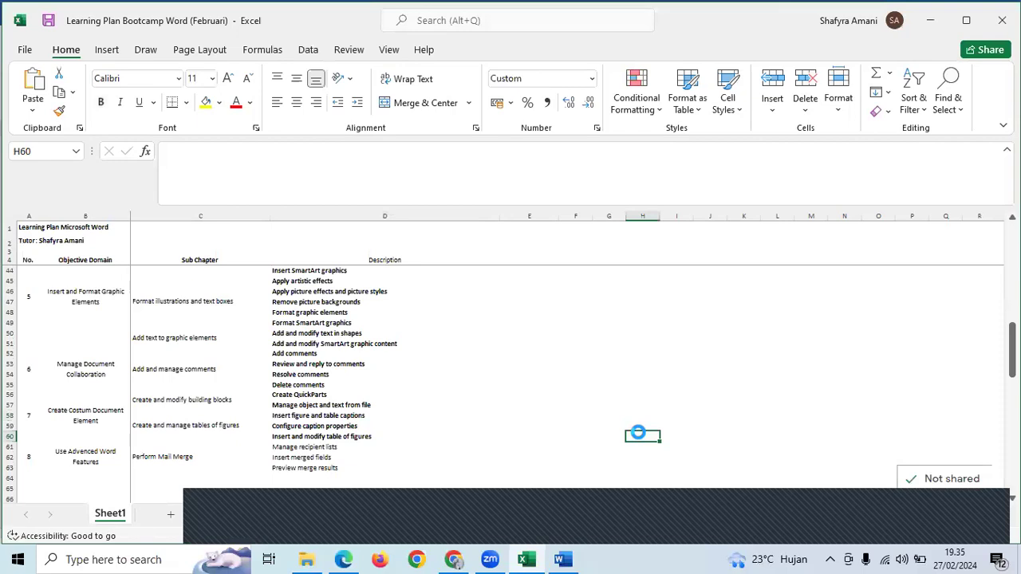
- Minimize the learning plan workbook and put the cursor back in the Word document text
scroll(637, 431, "up", 6)
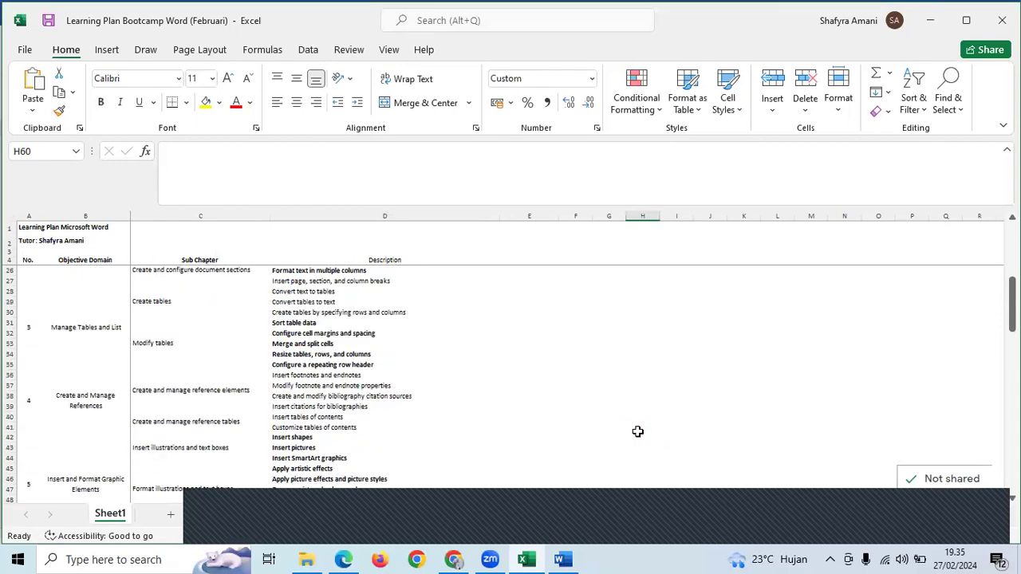
scroll(638, 431, "up", 1)
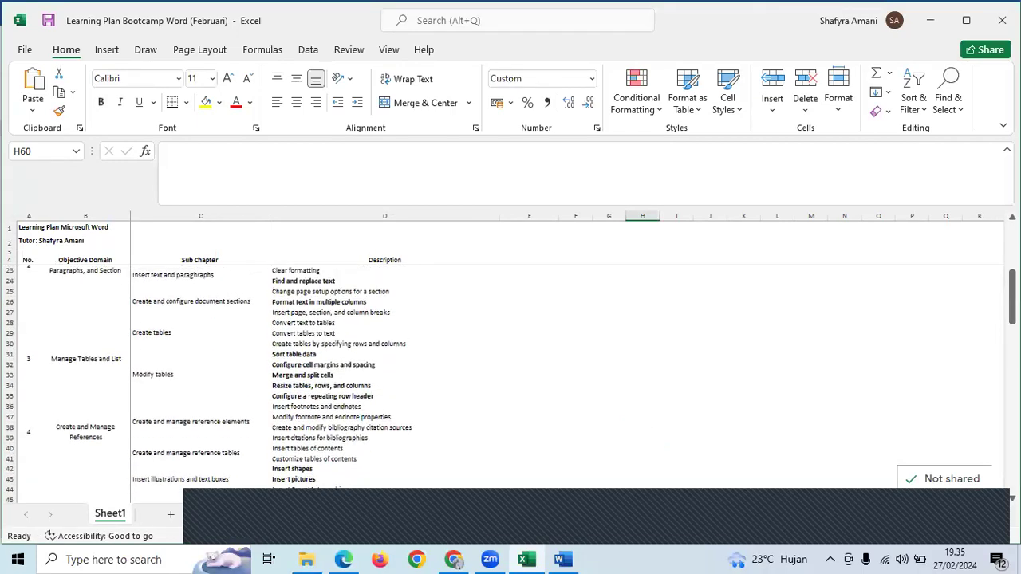
left_click(937, 14)
left_click(498, 356)
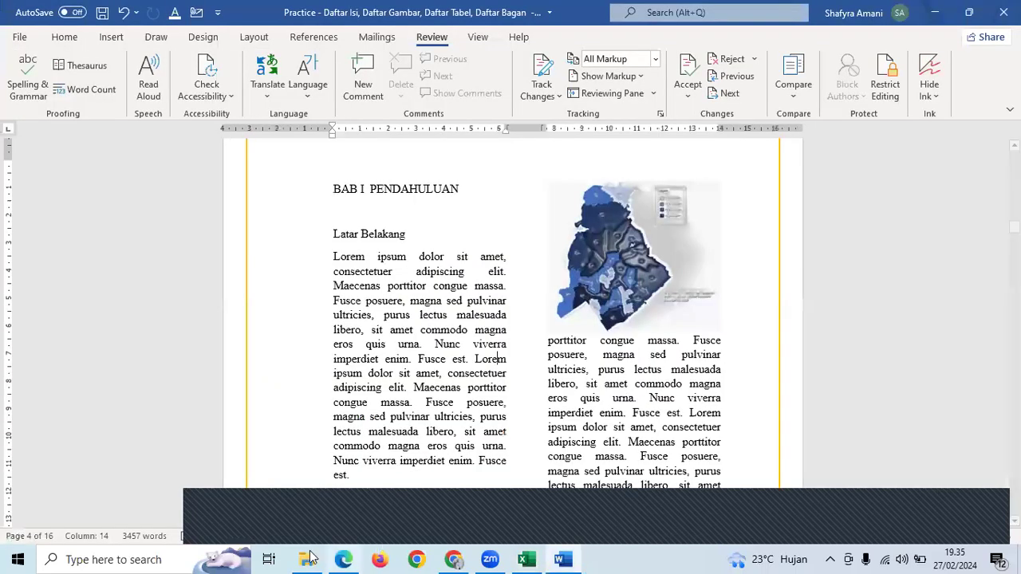
- Drag the two practice files from the 7. Reference _ Biblio folder into the meeting chat
key("alt+Tab")
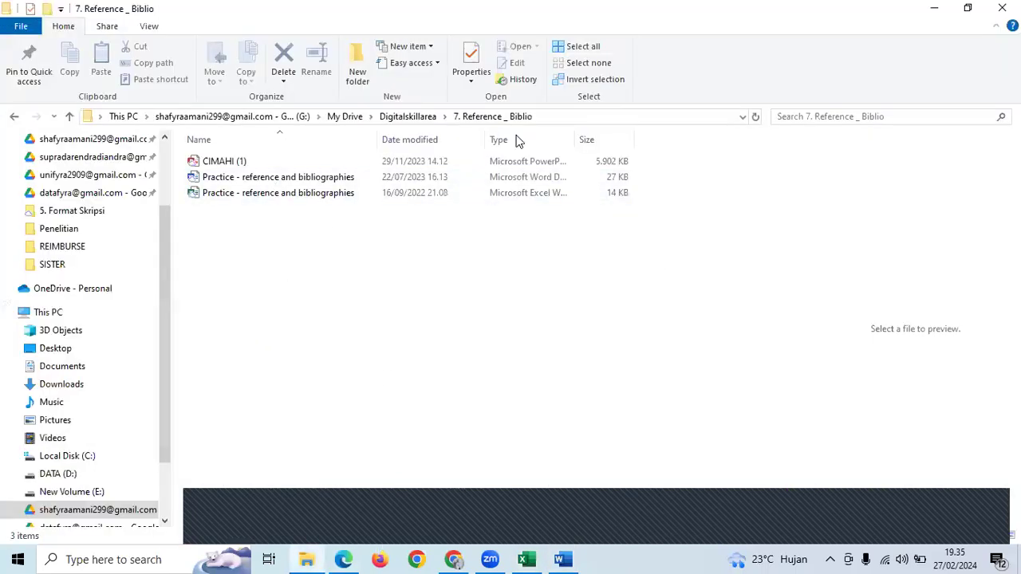
left_click_drag(317, 193, 293, 182)
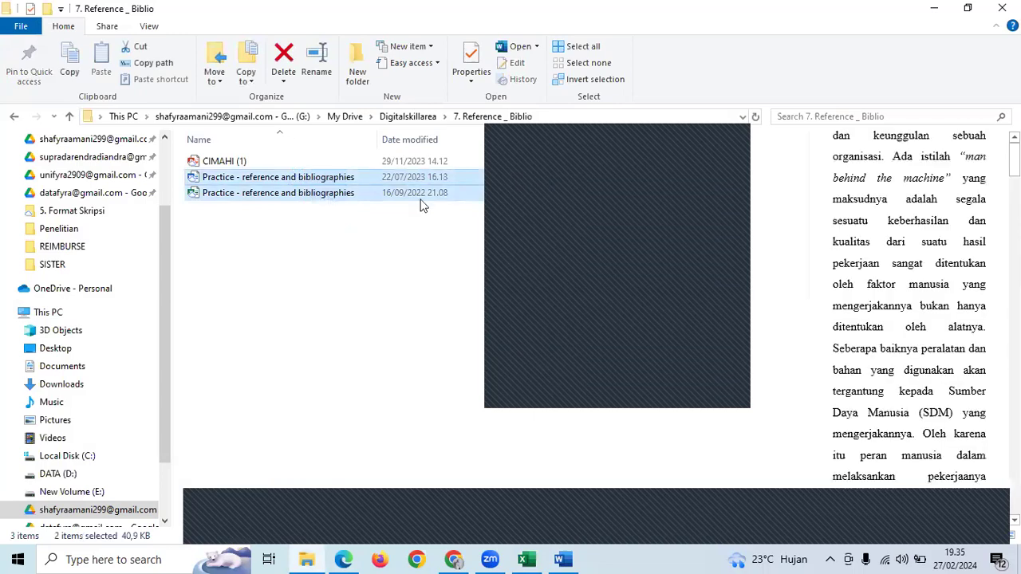
left_click_drag(602, 373, 601, 373)
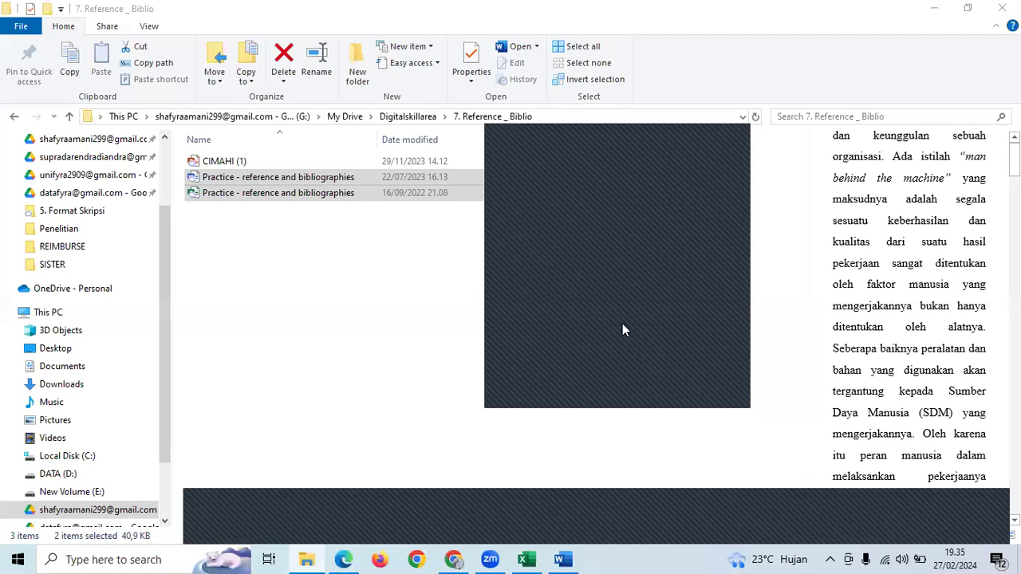
- Open the Word file Practice - reference and bibliographies from the folder
left_click(332, 241)
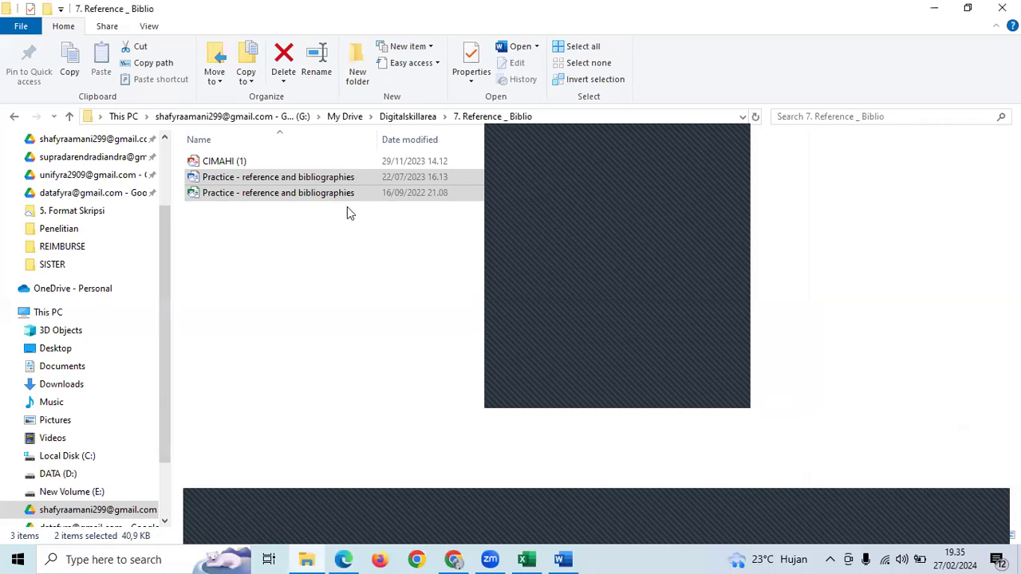
left_click(367, 177)
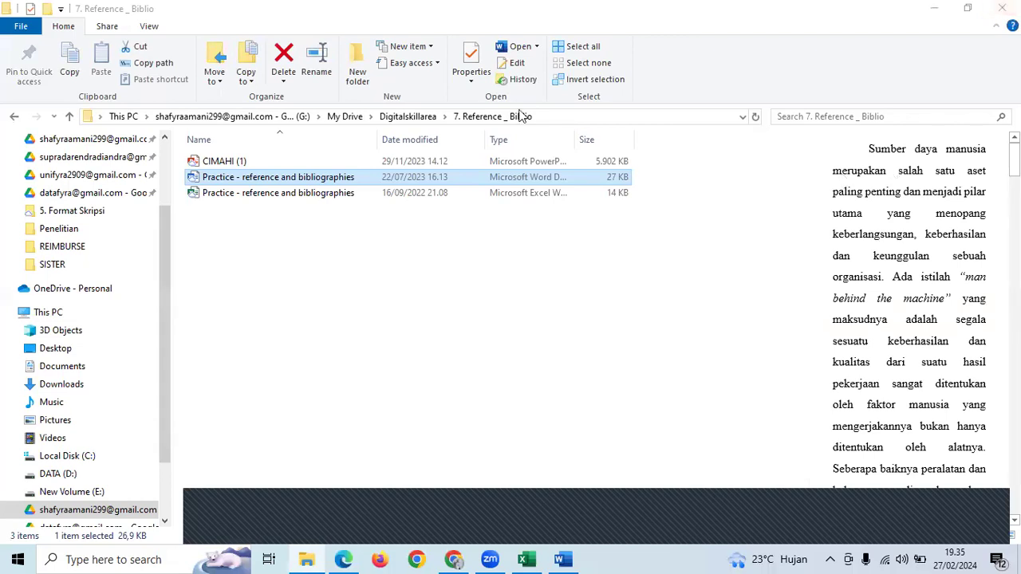
double_click(516, 183)
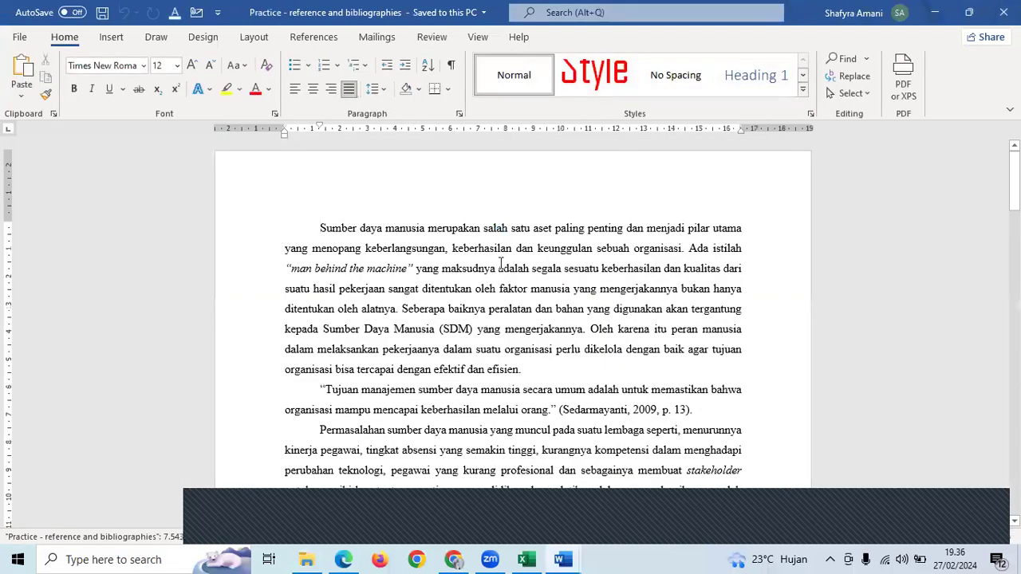
- Bring the opened practice document forward and scroll down into its body text
key("alt+Tab")
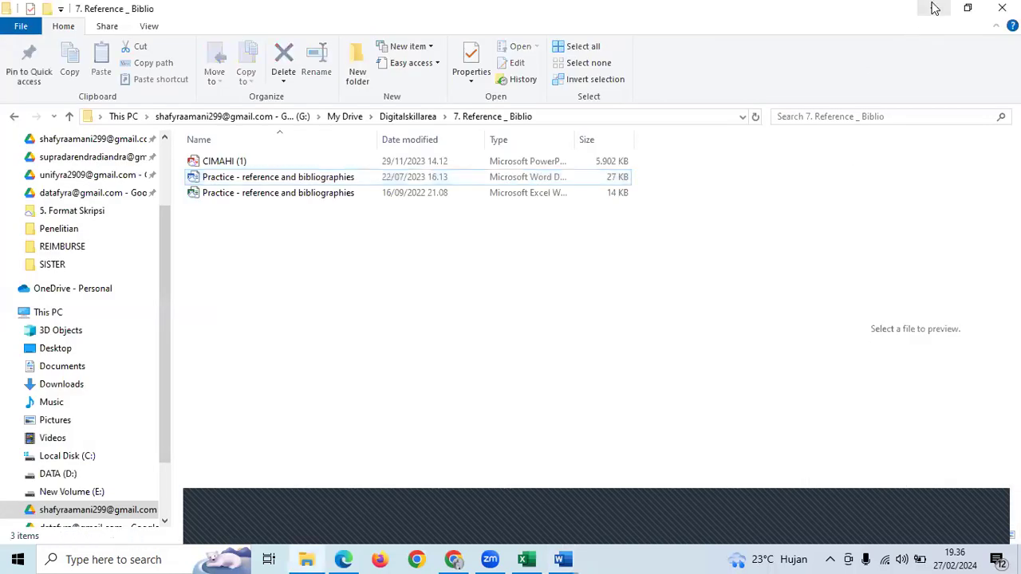
left_click(935, 8)
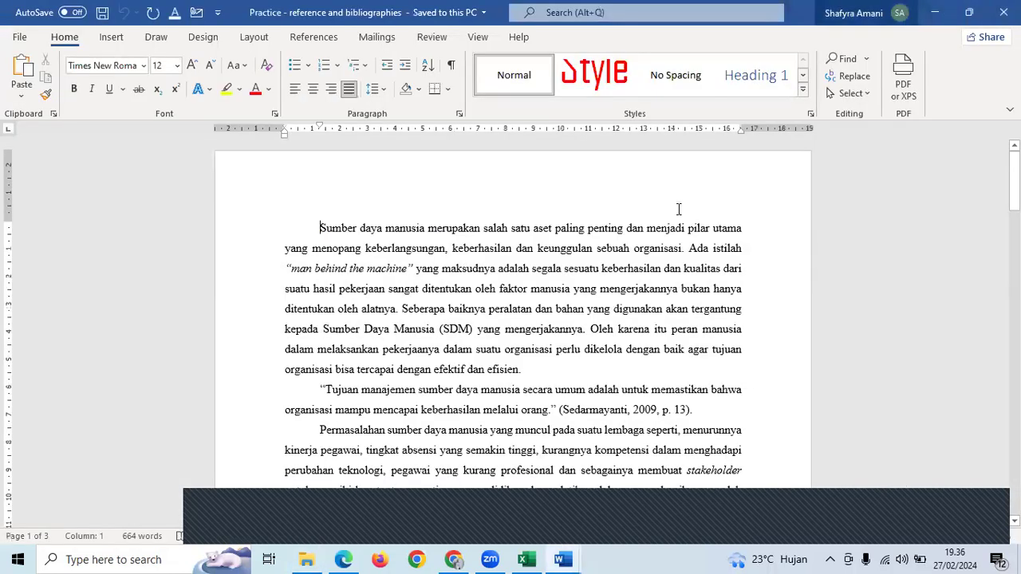
scroll(557, 311, "down", 1)
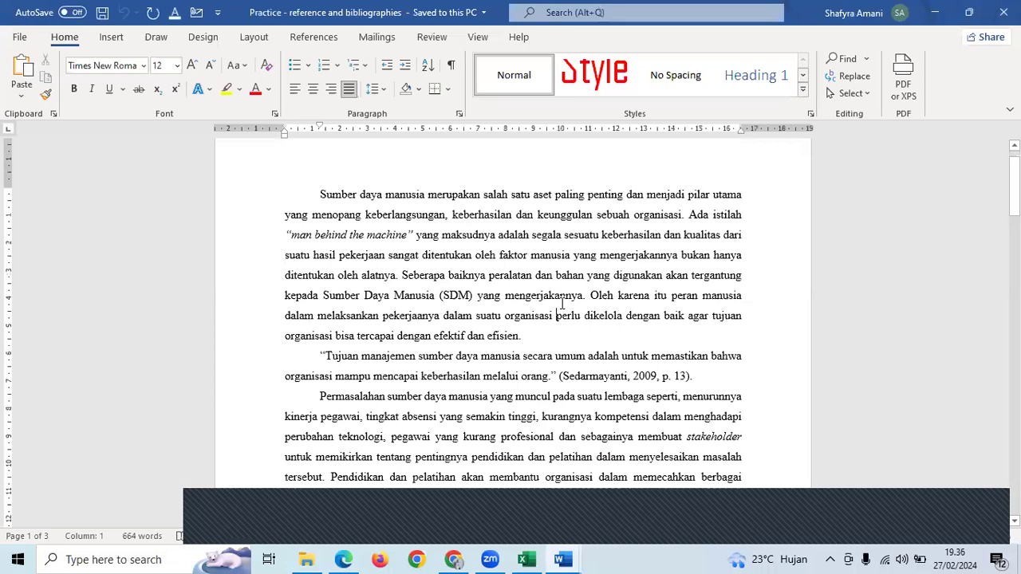
scroll(561, 303, "down", 1)
- Select the quote paragraph and inspect its Sedarmayanti, 2009, p. 13 citation
left_click_drag(705, 342, 458, 339)
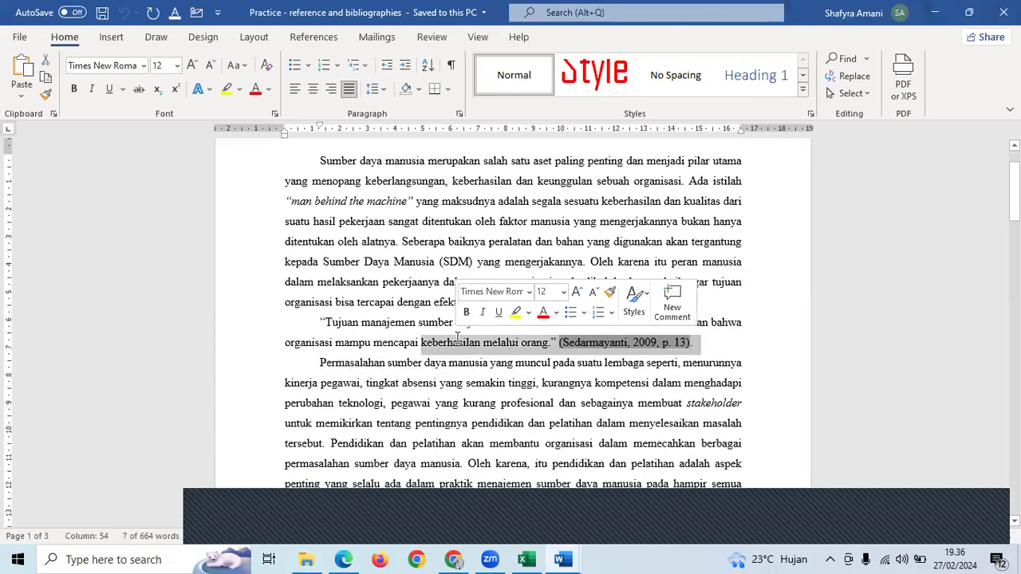
left_click(455, 339)
left_click_drag(454, 341, 709, 344)
left_click(709, 344)
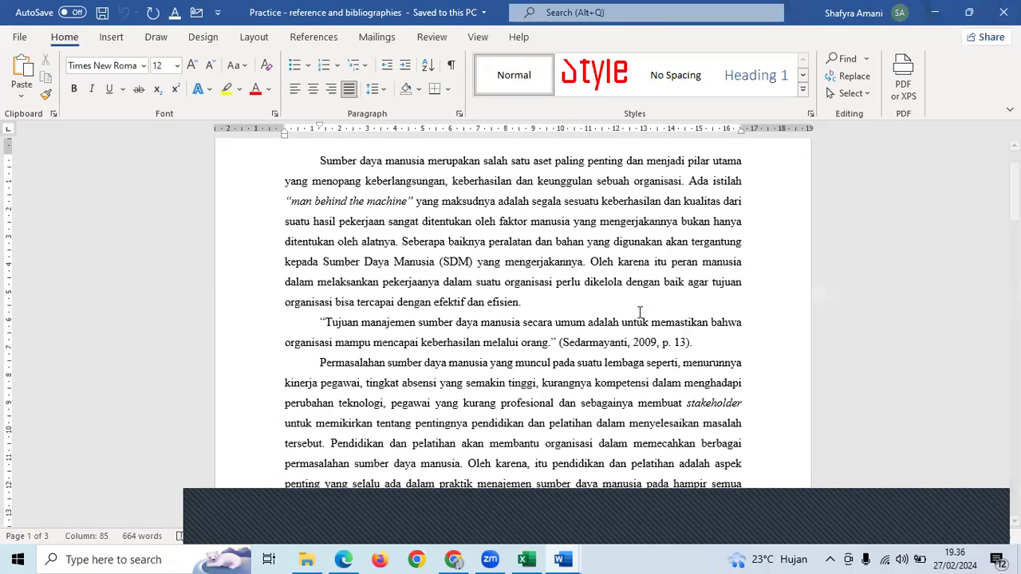
left_click_drag(324, 324, 694, 342)
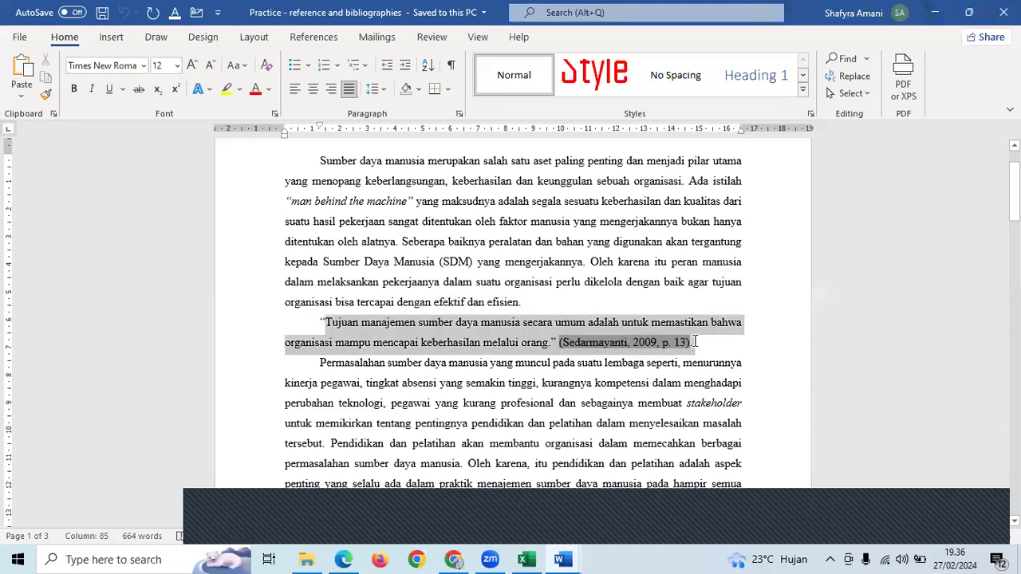
left_click(682, 362)
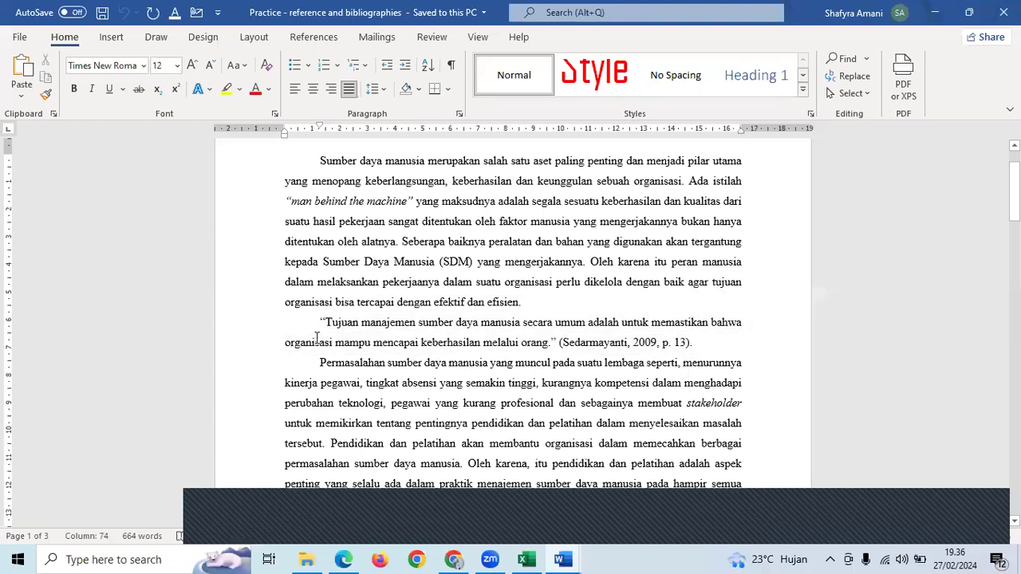
left_click_drag(320, 323, 554, 348)
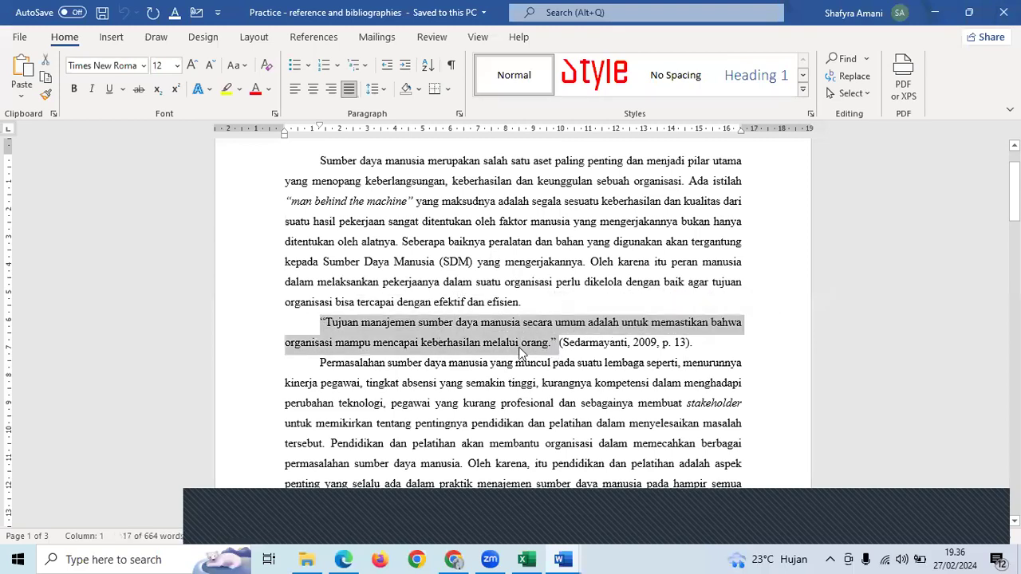
left_click(593, 342)
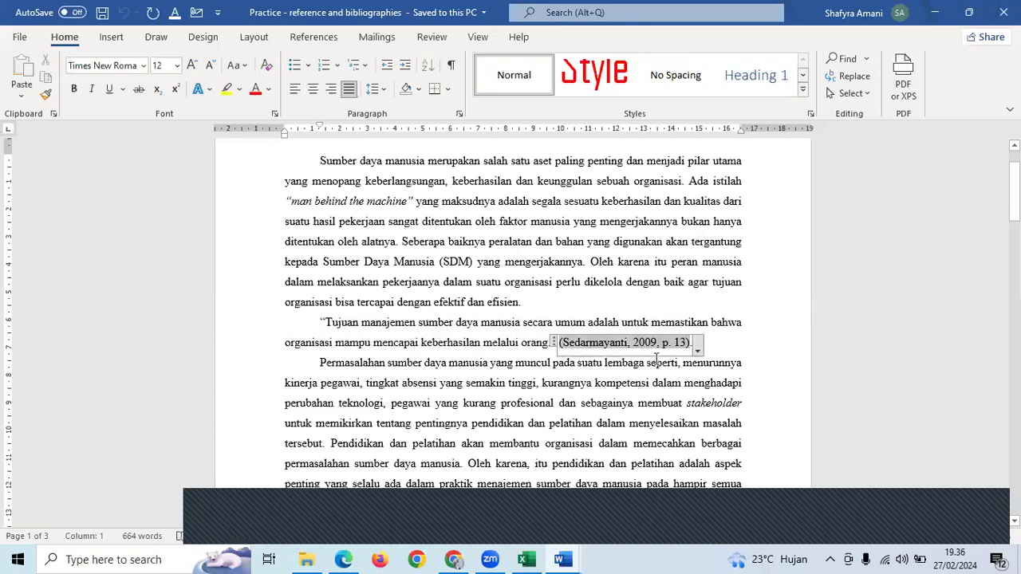
- Recheck the Sedarmayanti citation field, moving between it and the Hamalik paragraph
scroll(656, 358, "down", 1)
left_click(655, 356)
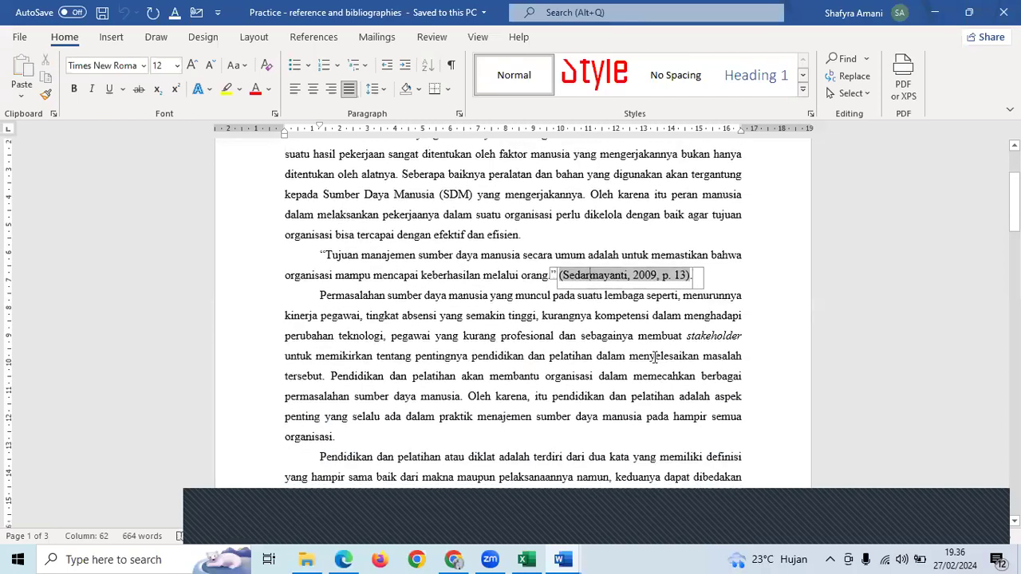
left_click(610, 276)
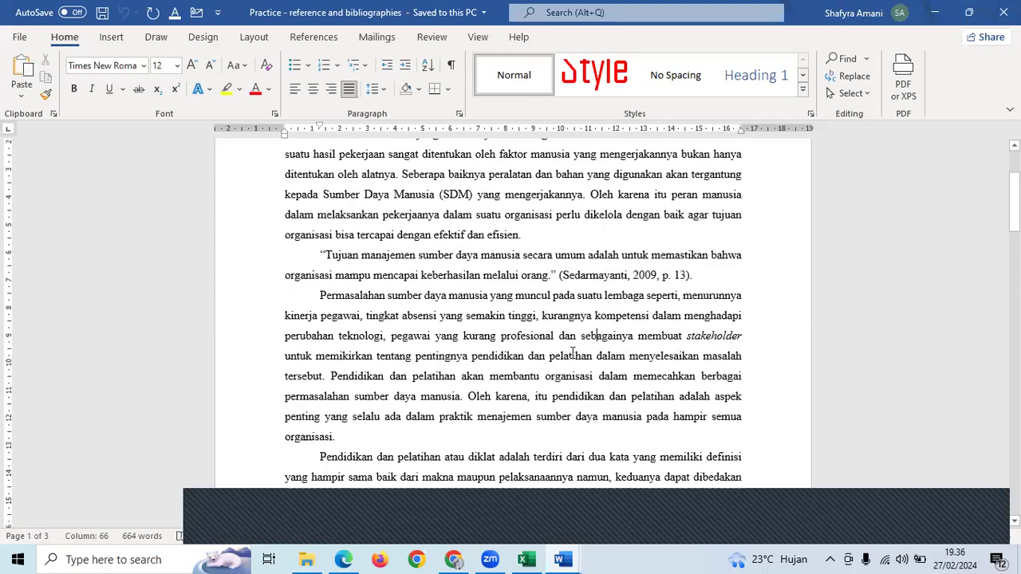
scroll(572, 350, "down", 5)
scroll(572, 351, "up", 3)
left_click(389, 415)
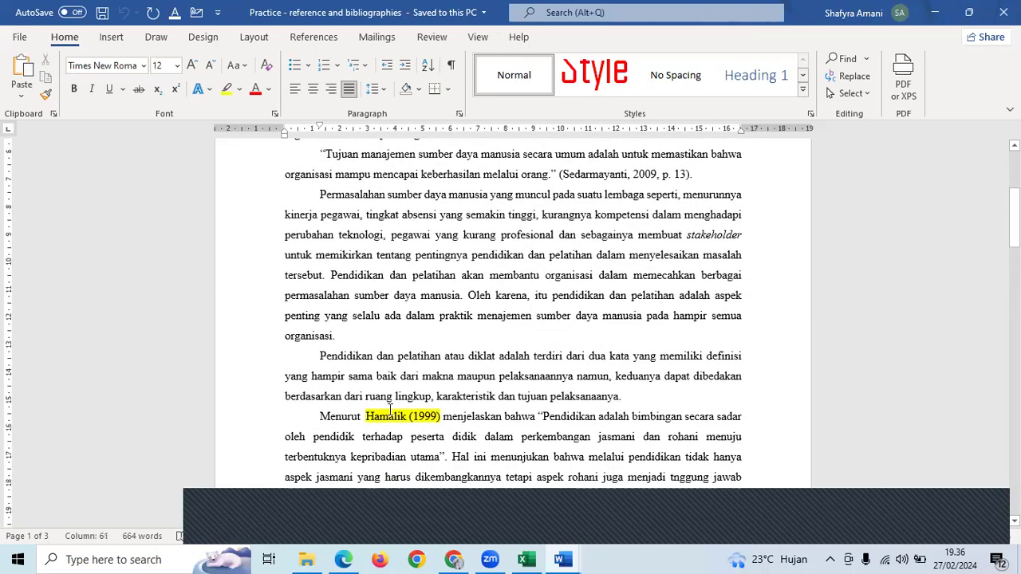
scroll(499, 362, "up", 2)
left_click(577, 270)
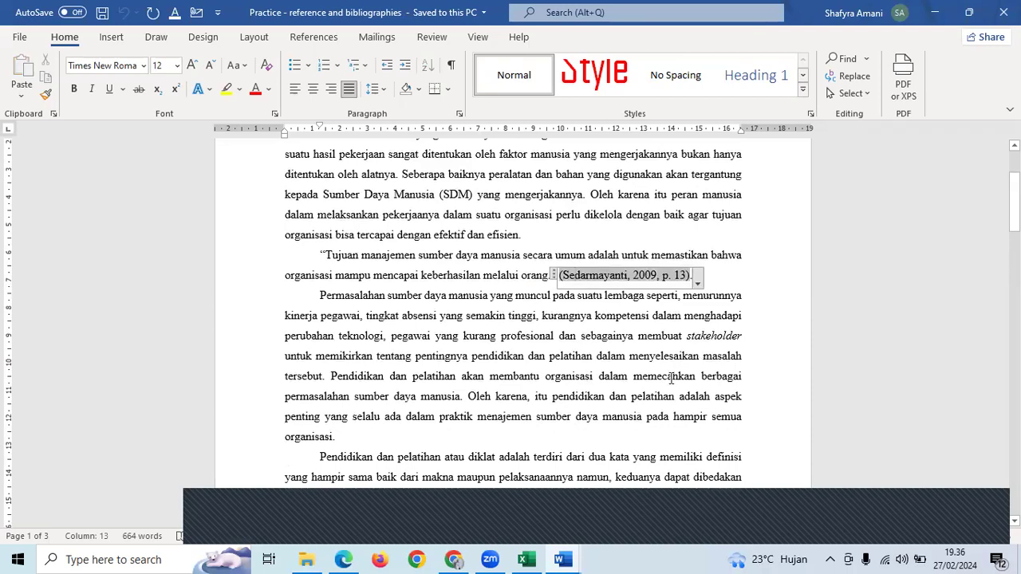
- Compare the Hamalik (1999) citation field with the Sedarmayanti citation field
scroll(671, 378, "down", 3)
scroll(671, 379, "down", 1)
left_click(388, 348)
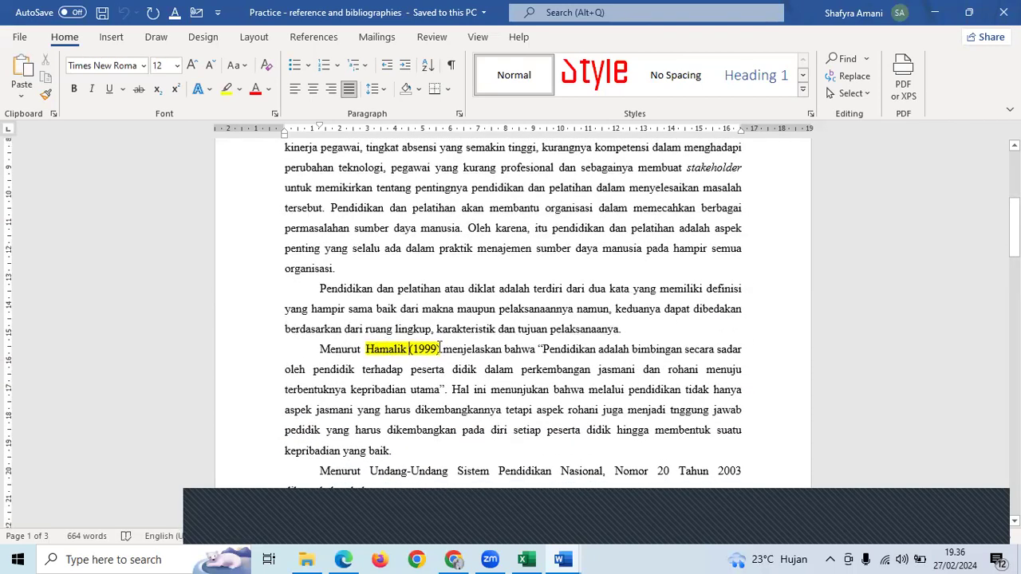
left_click(437, 348)
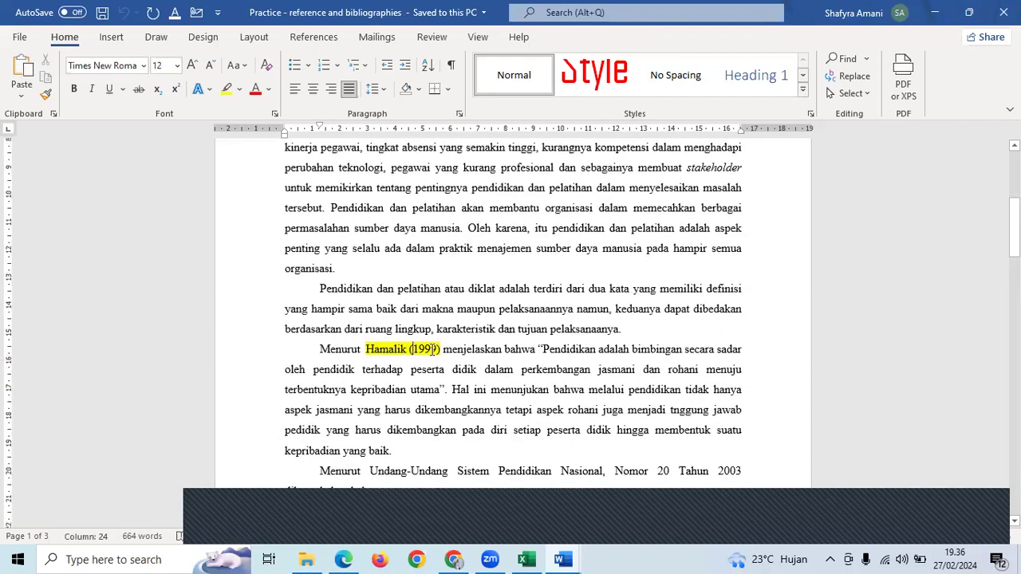
scroll(431, 348, "up", 2)
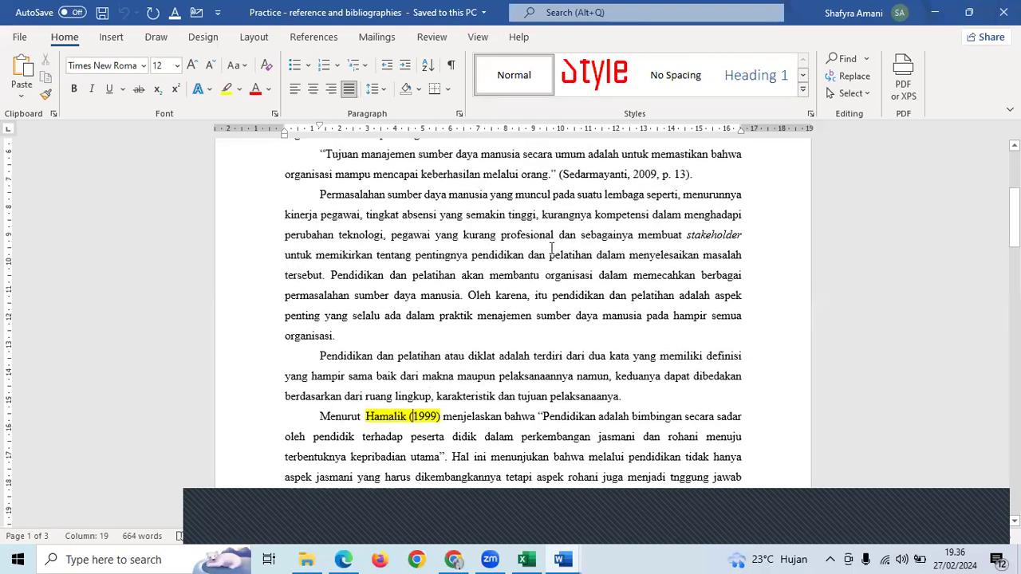
left_click(598, 181)
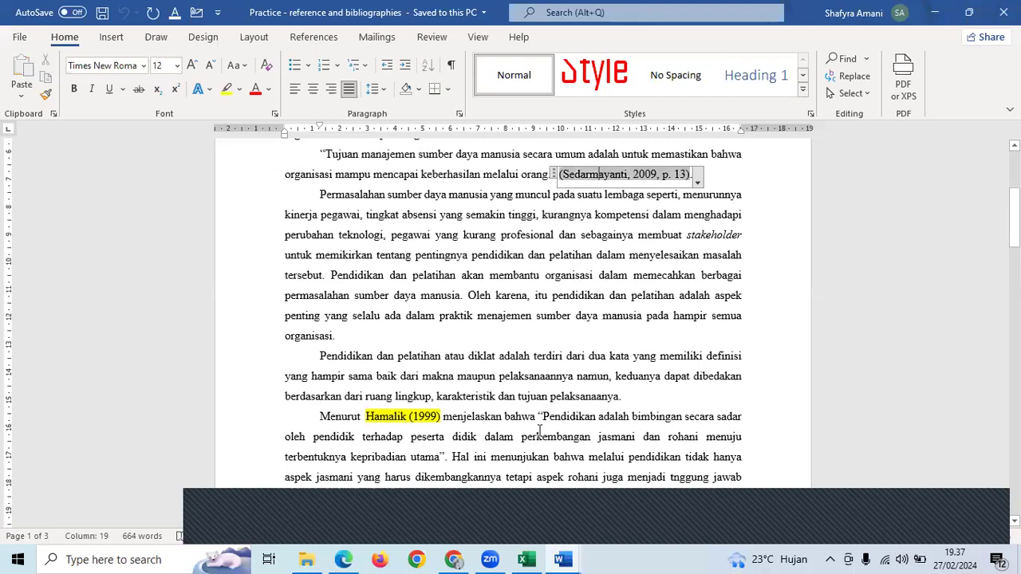
- Scroll to the end of the document and place the cursor on the empty last line
scroll(542, 373, "down", 10)
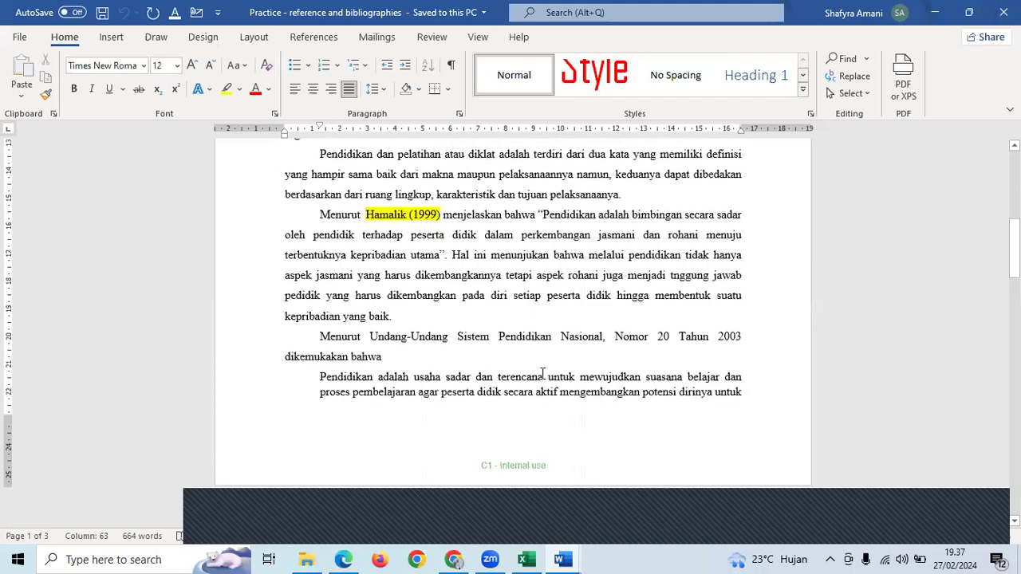
scroll(544, 373, "down", 10)
scroll(544, 373, "up", 4)
scroll(543, 371, "up", 2)
scroll(481, 457, "down", 1)
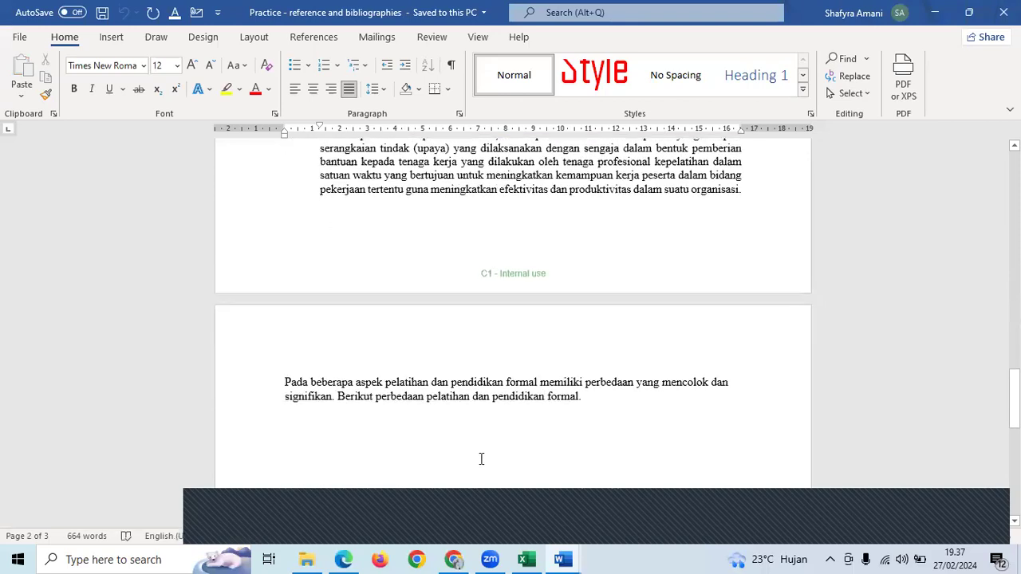
left_click(482, 457)
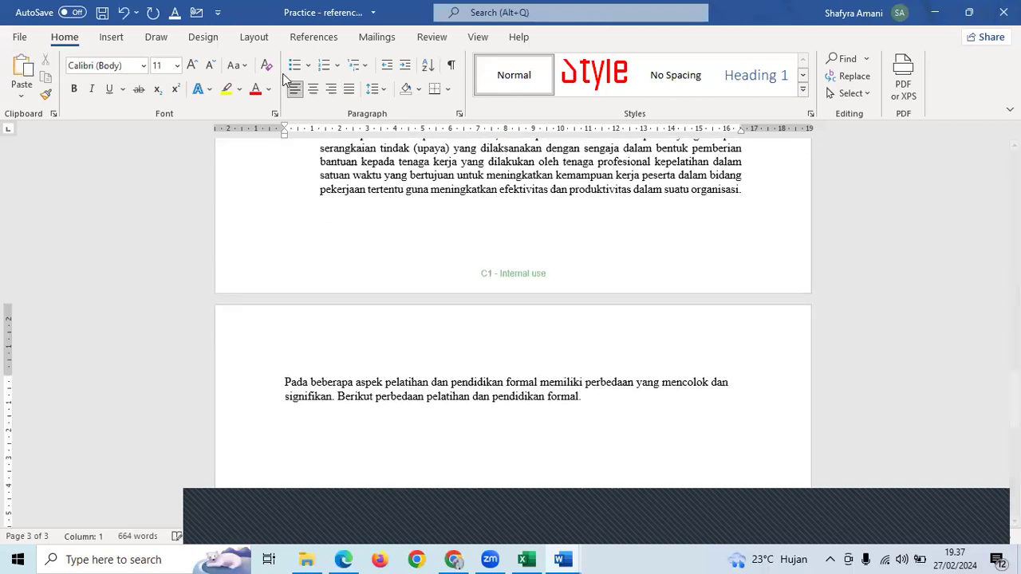
- Insert the built-in Bibliography listing Sedarmayanti (2009) Manajemen Sumber Daya Manusia
left_click(315, 36)
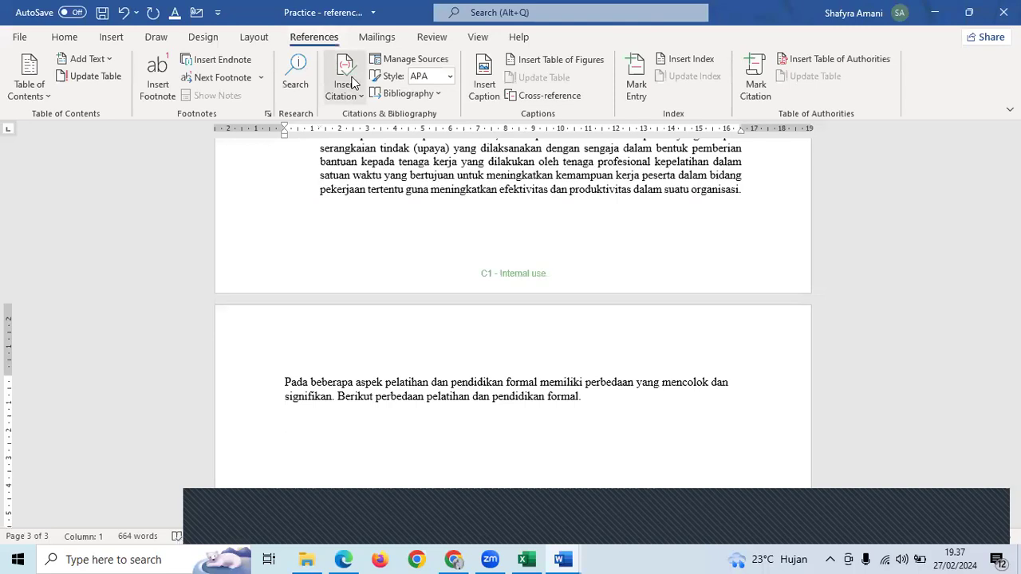
left_click(384, 95)
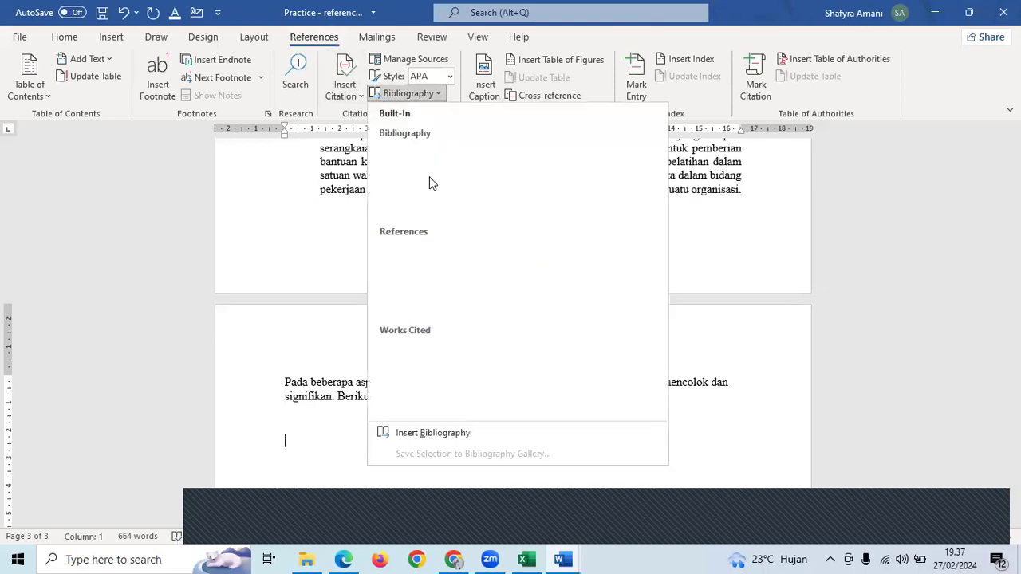
left_click(523, 194)
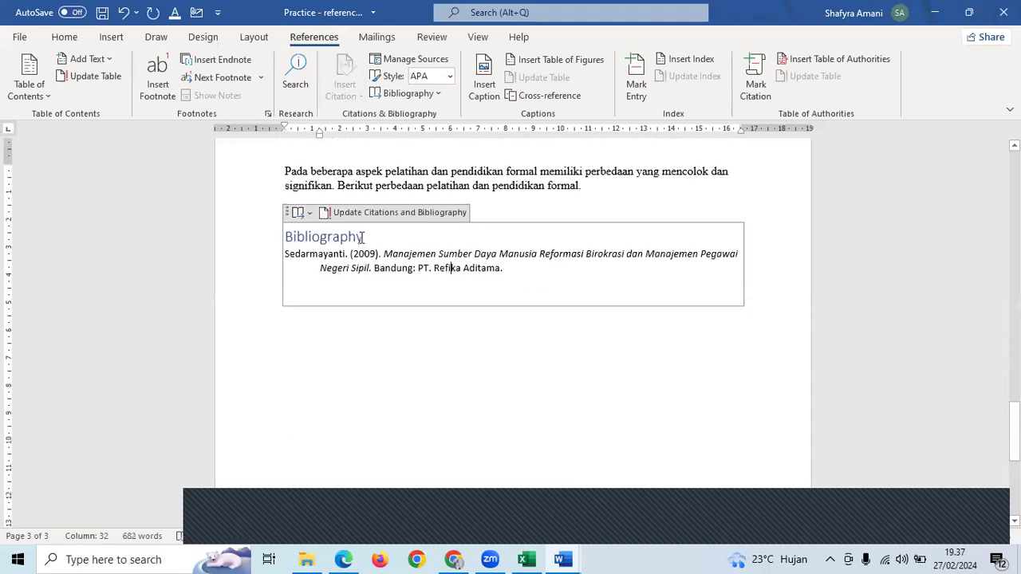
left_click(435, 348)
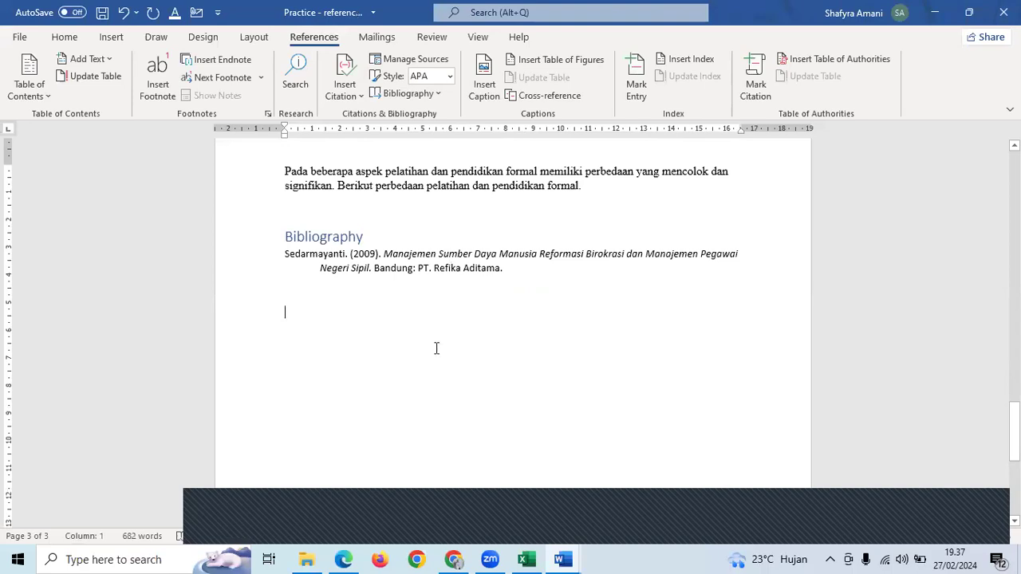
- Scroll back to page 2 and click inside the indented 'Pendidikan adalah' definition below Hamalik
scroll(435, 347, "up", 10)
scroll(436, 345, "up", 4)
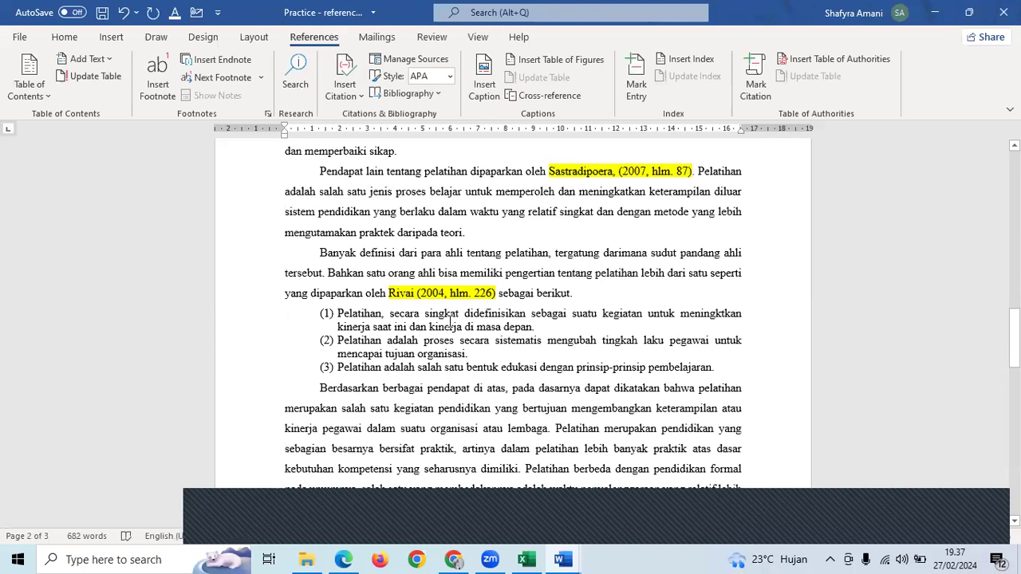
scroll(450, 321, "up", 1)
scroll(449, 321, "up", 3)
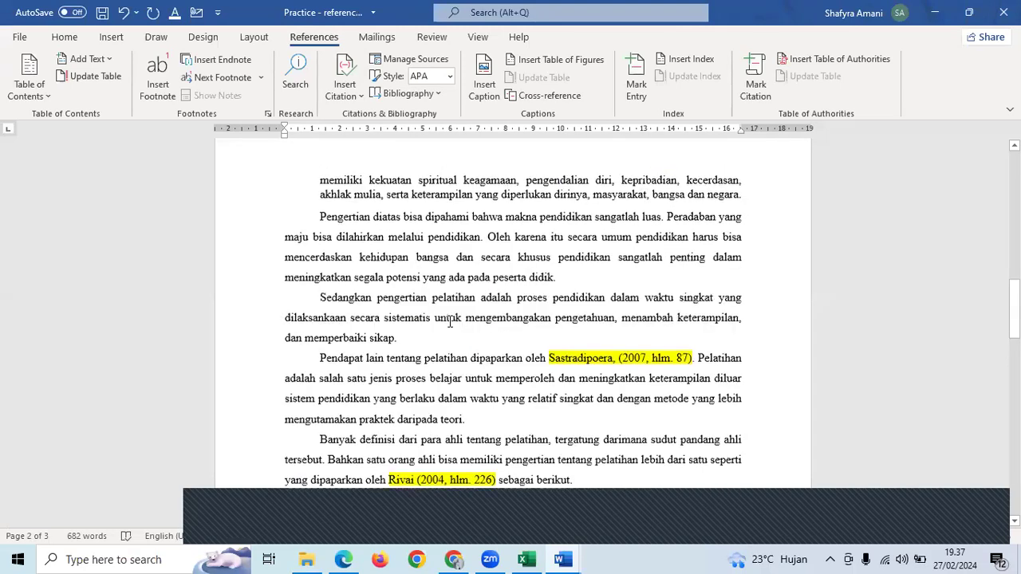
scroll(450, 322, "up", 5)
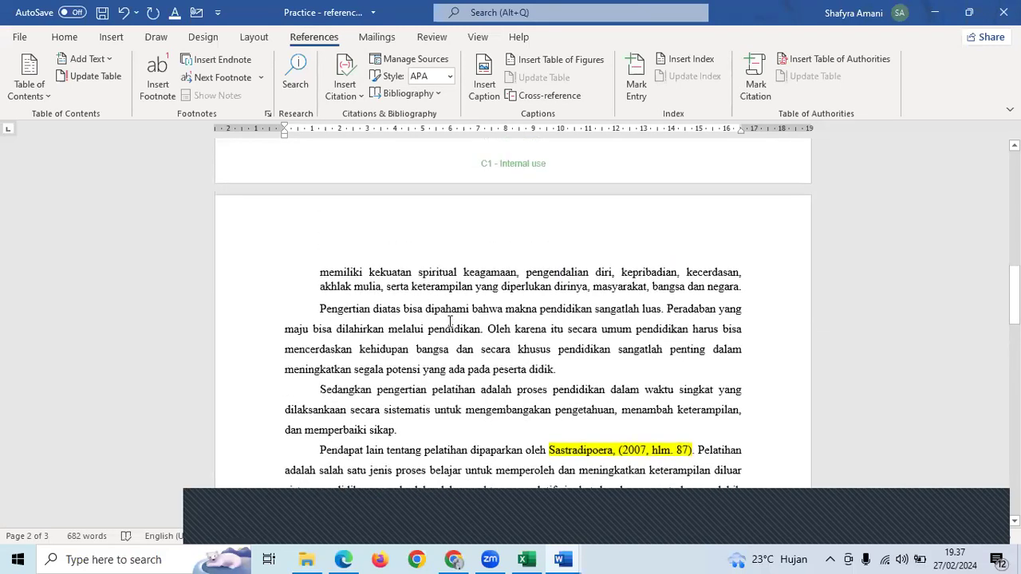
scroll(450, 322, "up", 1)
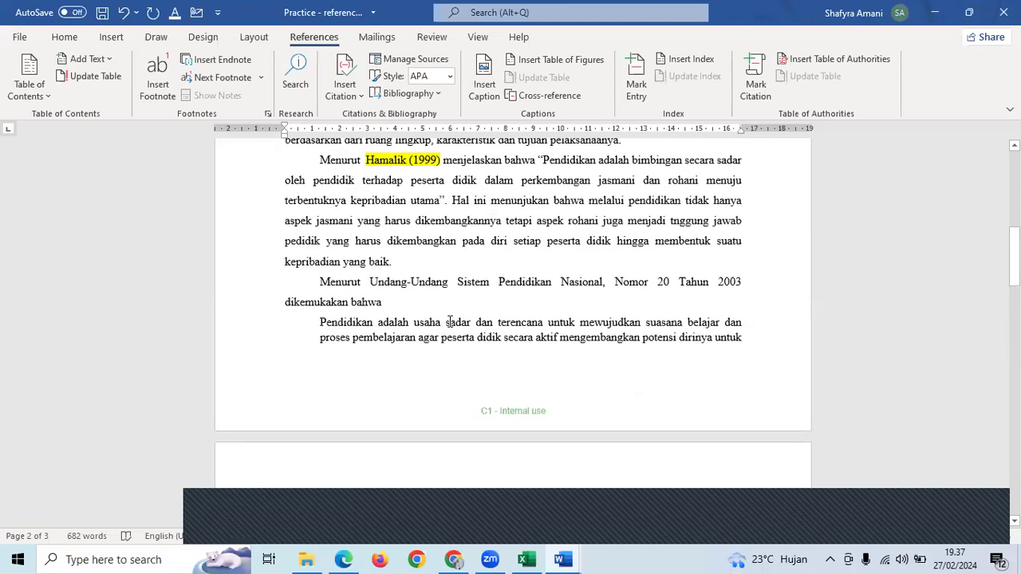
left_click(643, 333)
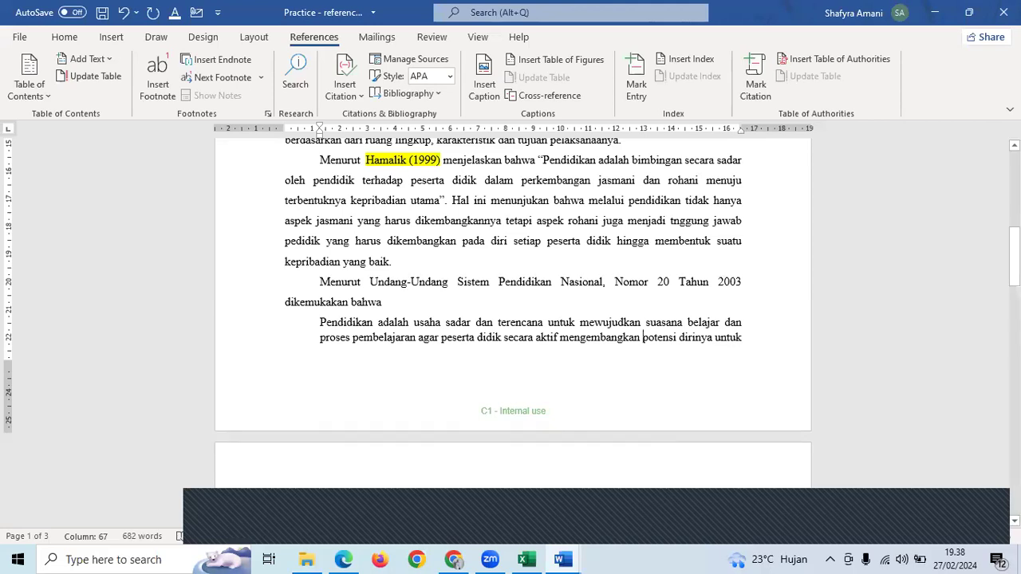
- Show the desktop, select the Mendeley shortcut, then bring the practice document back
left_click(944, 20)
key("super+d")
left_click(128, 227)
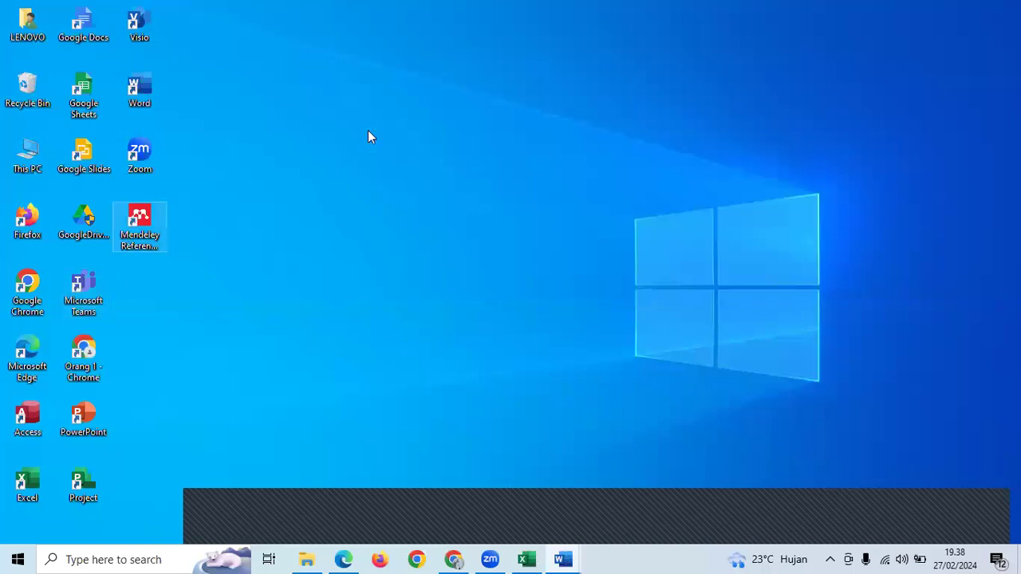
left_click(563, 560)
left_click(662, 501)
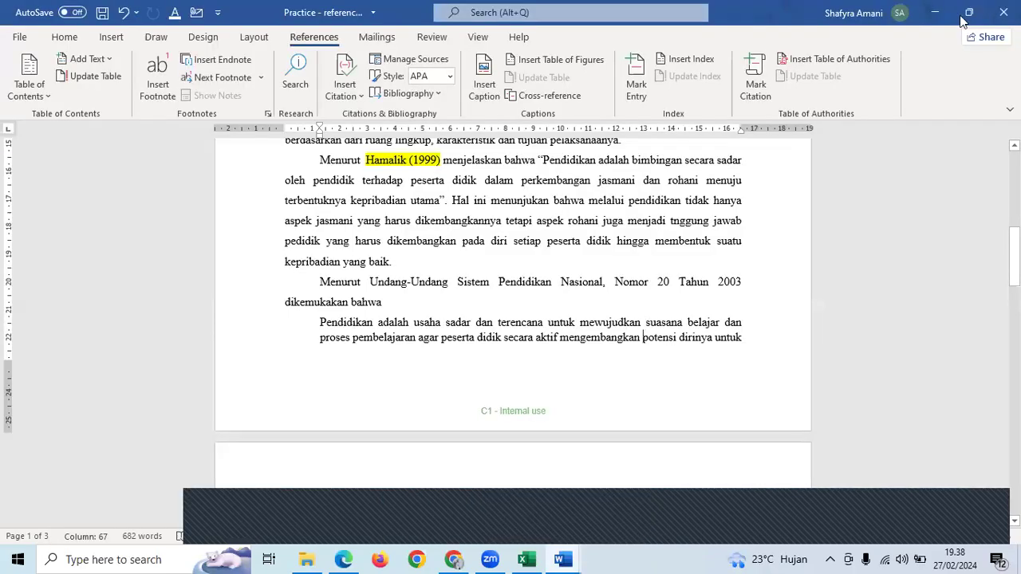
- Minimize Word again and launch Mendeley Reference Manager from its desktop shortcut
left_click(938, 11)
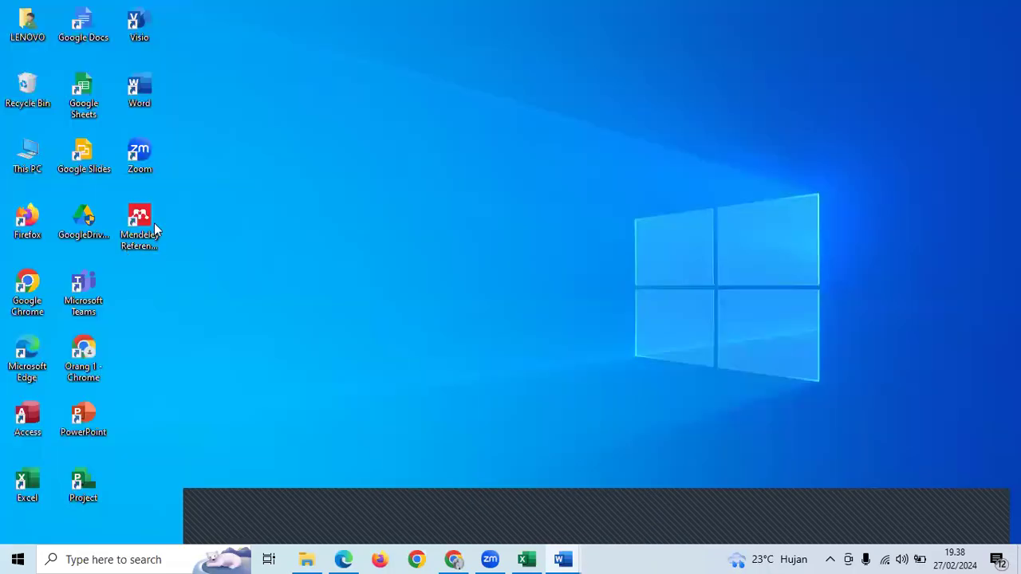
left_click(142, 228)
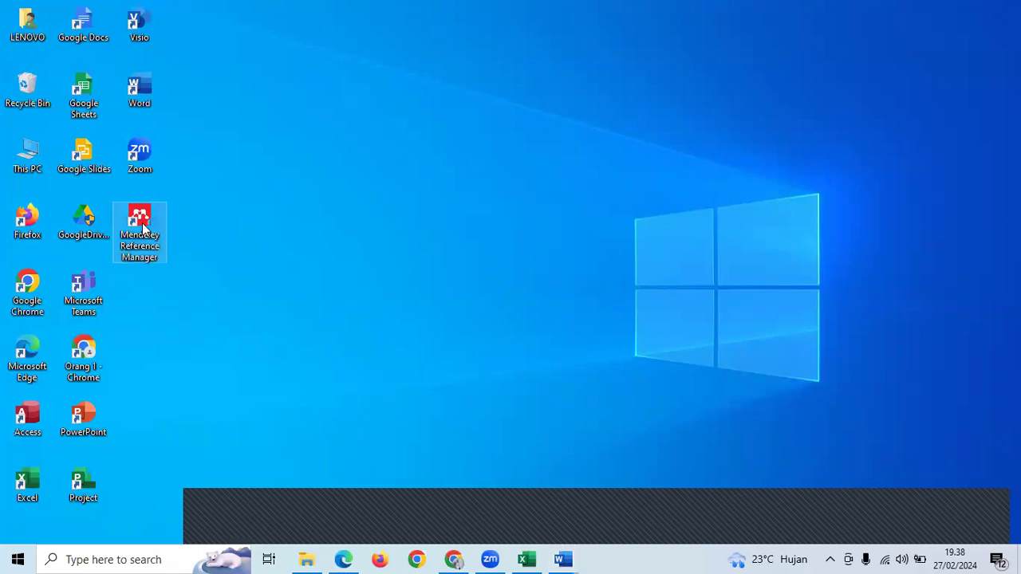
double_click(143, 229)
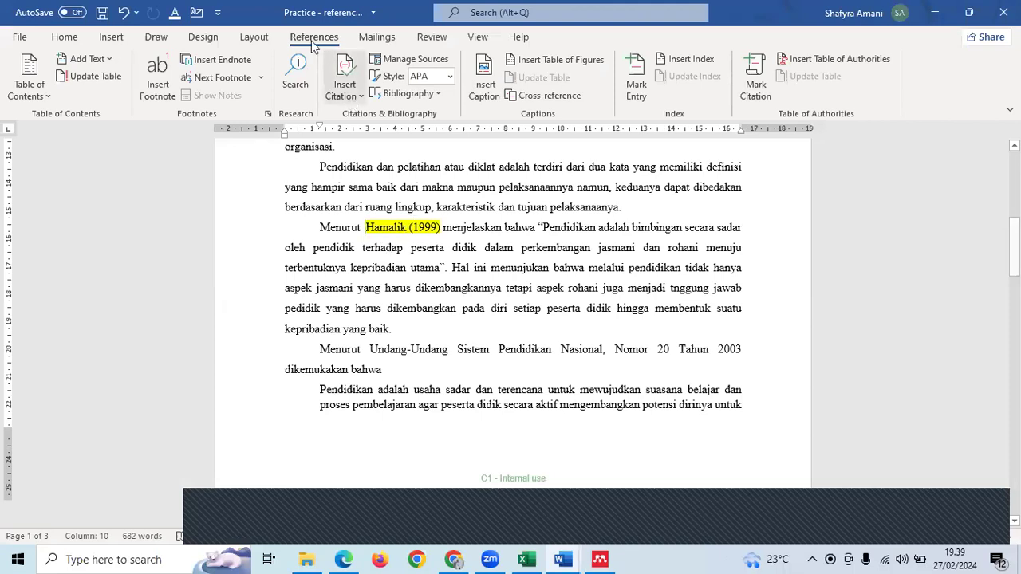
- Start a new source: author O. Hamalik, title Manajemen Sumber Daya Manusia, year 1999
left_click(364, 96)
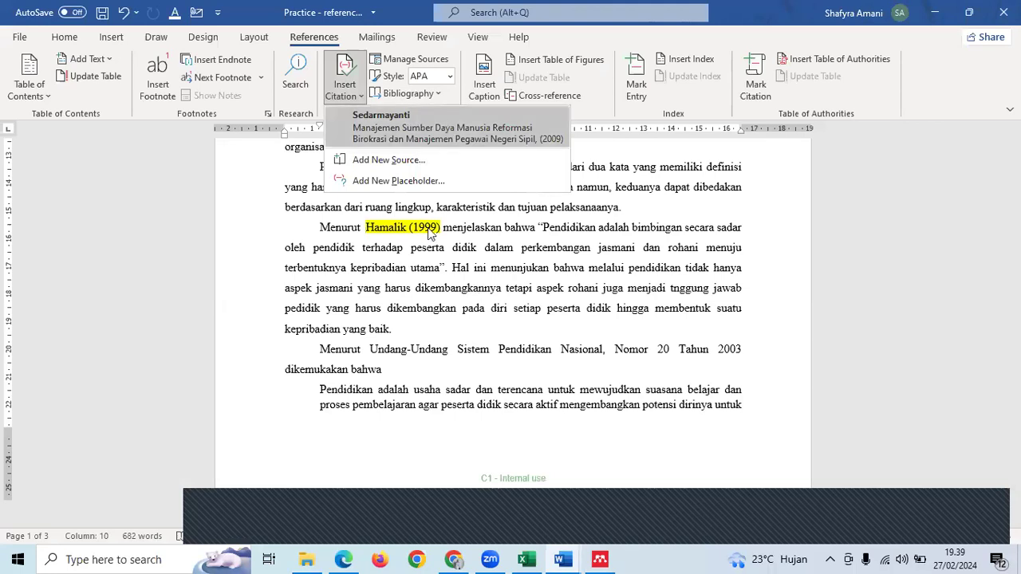
left_click(372, 162)
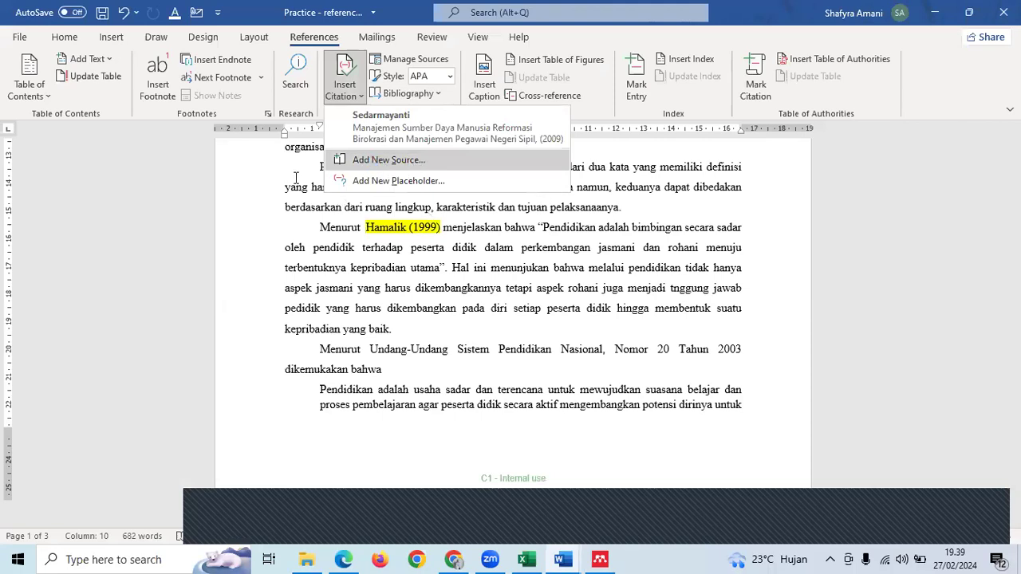
left_click(295, 181)
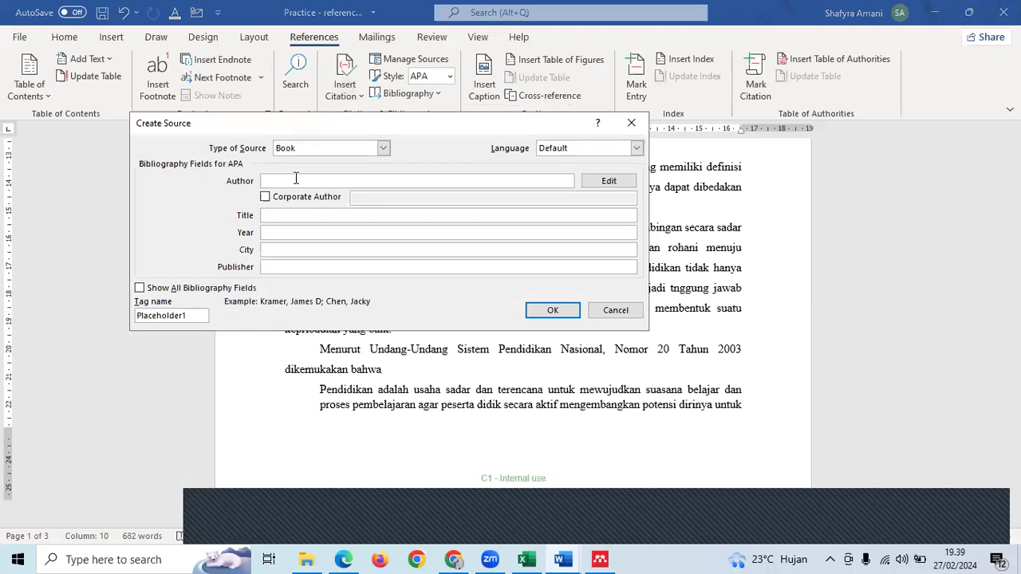
type("O. Hamalik")
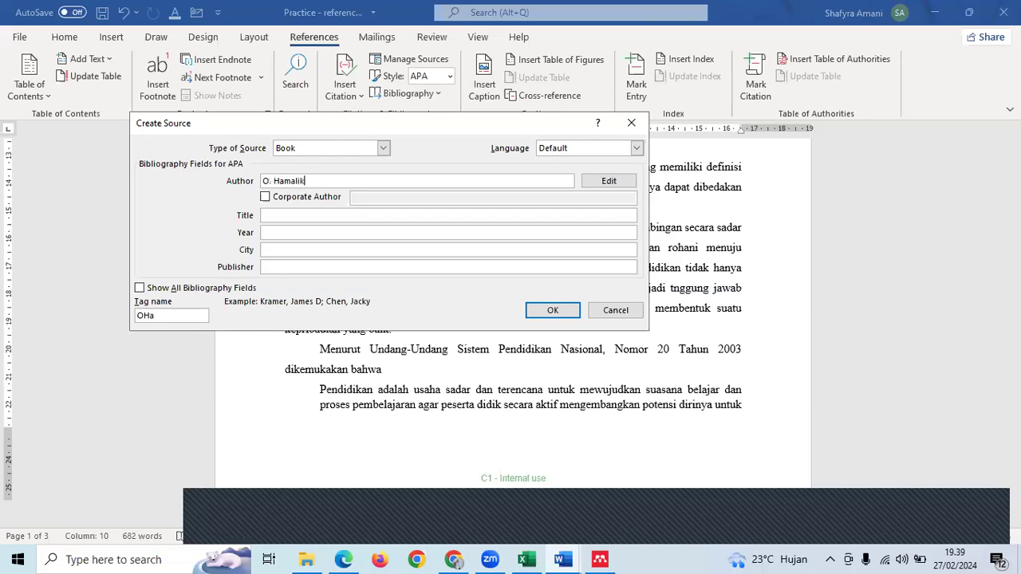
left_click(315, 215)
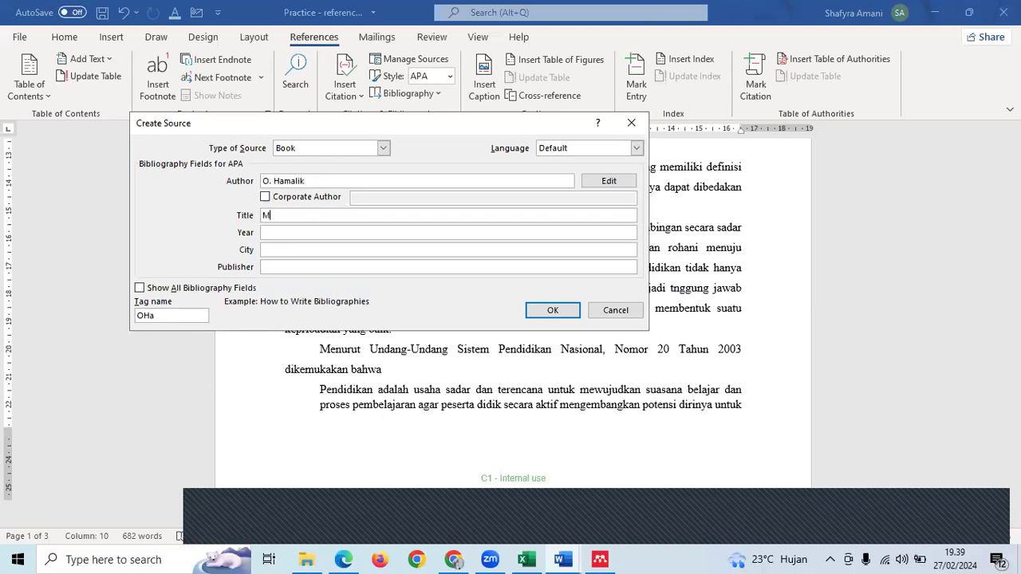
type("Manajemen Sumber Daya Manusia")
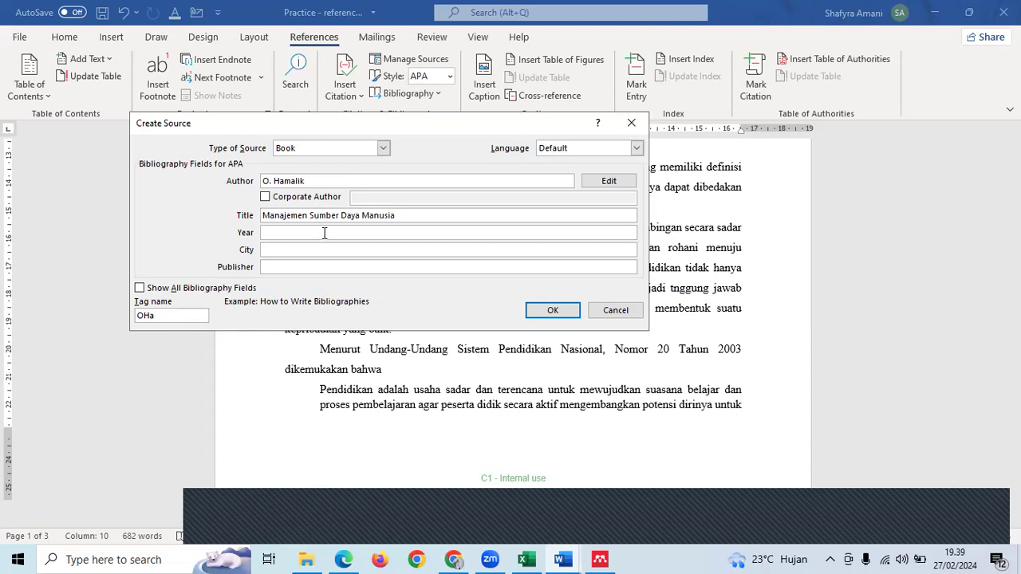
key("Tab")
type("1999")
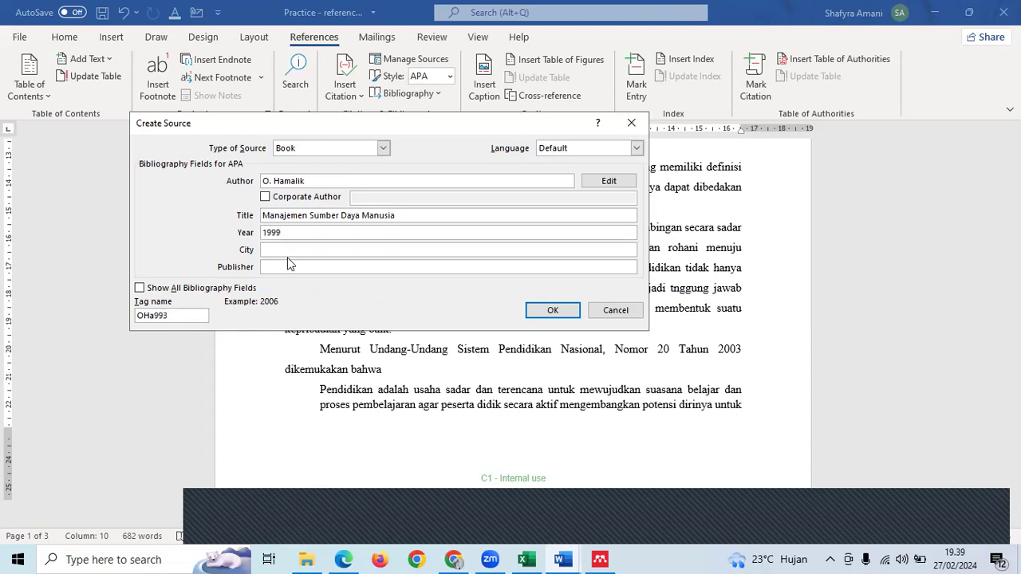
- Add city Bandung and publisher Grafika, saving the source to insert (Hamalik, 1999)
left_click(316, 252)
type("J")
type("andun")
type("g")
left_click(313, 266)
type("GRafi")
key("BackSpace")
key("BackSpace")
key("BackSpace")
key("BackSpace")
key("BackSpace")
type("rafika")
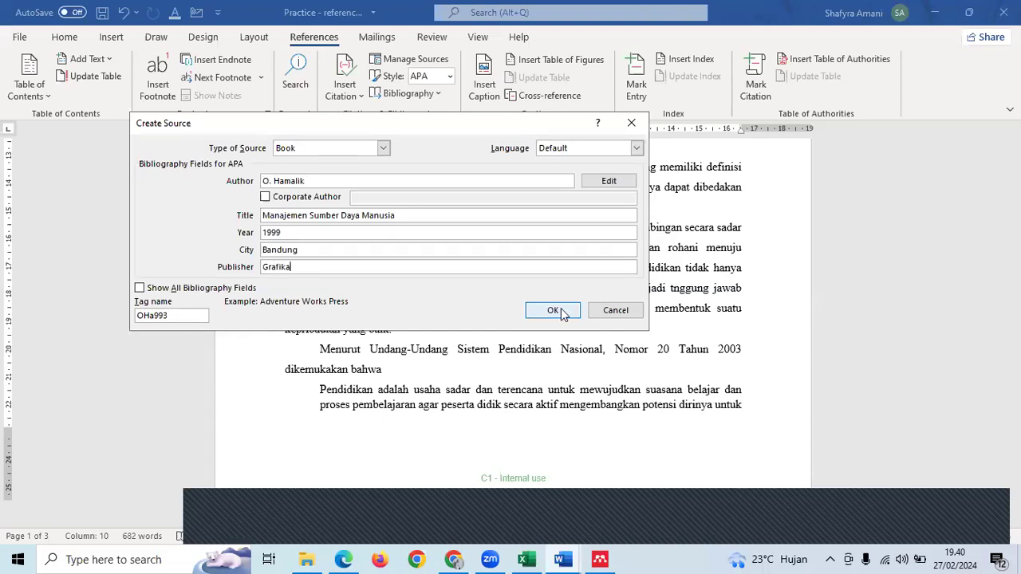
left_click(553, 310)
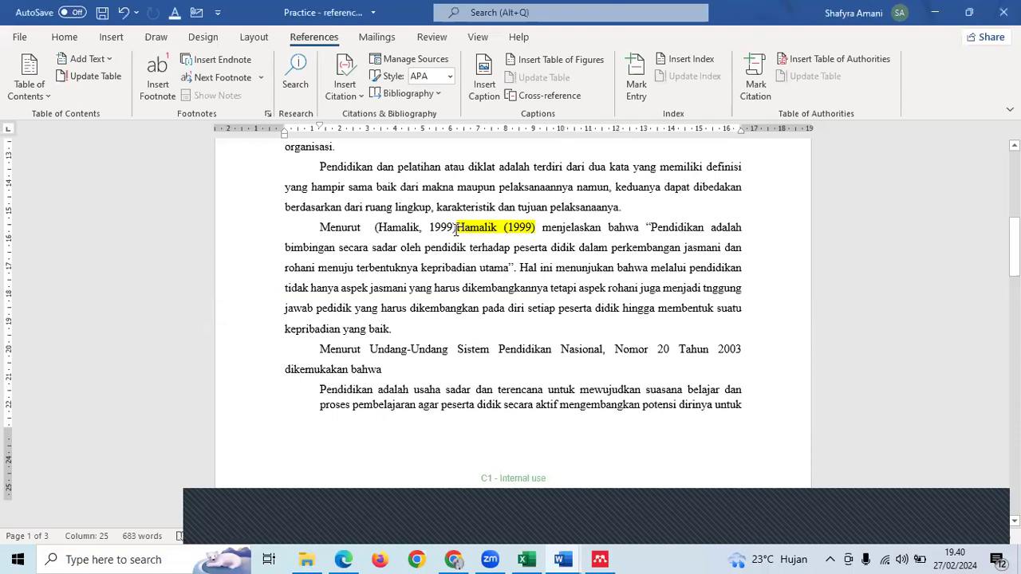
left_click(456, 231)
left_click(487, 229)
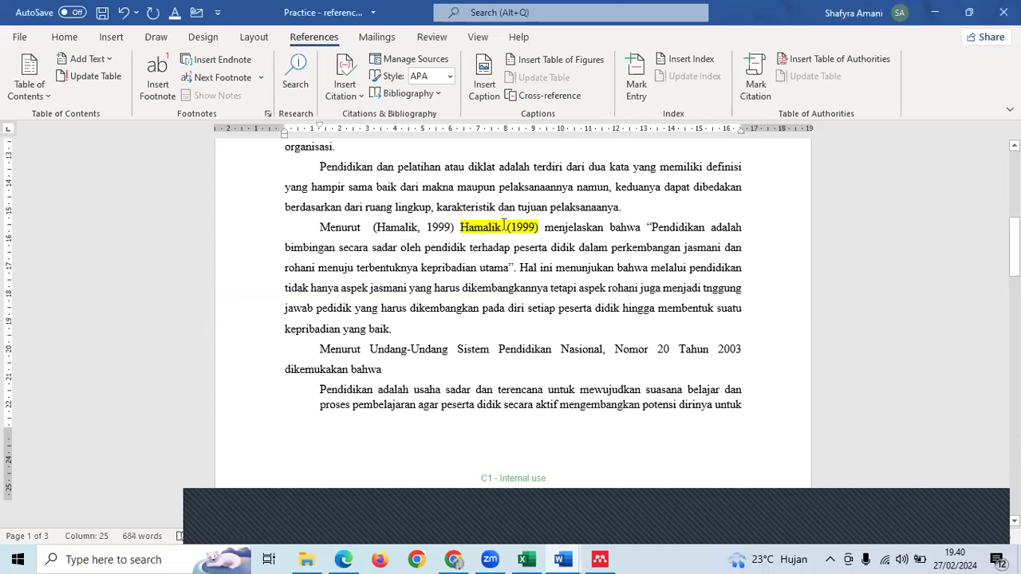
- Delete the old highlighted Hamalik (1999) text after the new citation
left_click(433, 221)
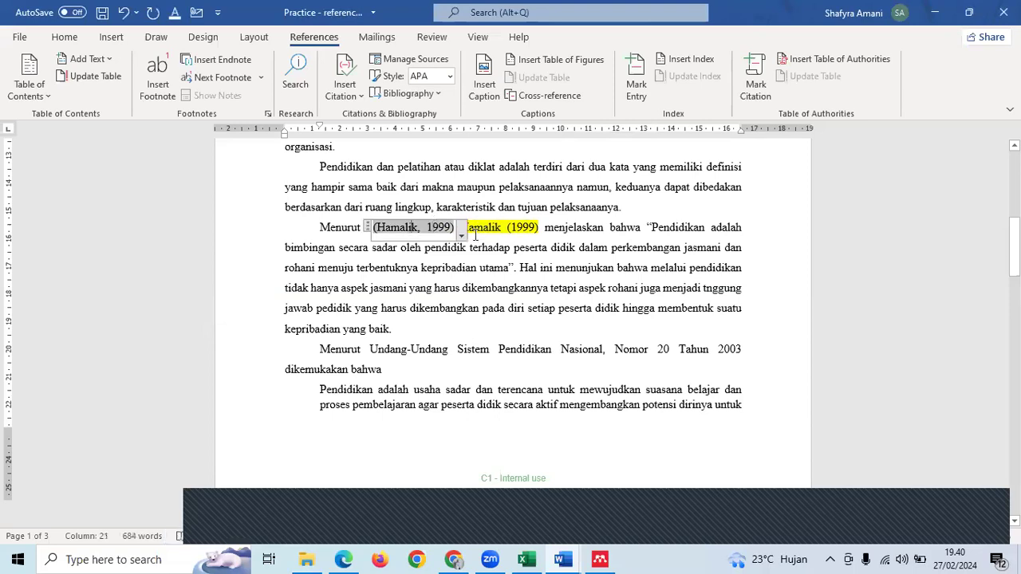
left_click(434, 227)
left_click(434, 227)
left_click_drag(461, 229, 546, 234)
key("BackSpace")
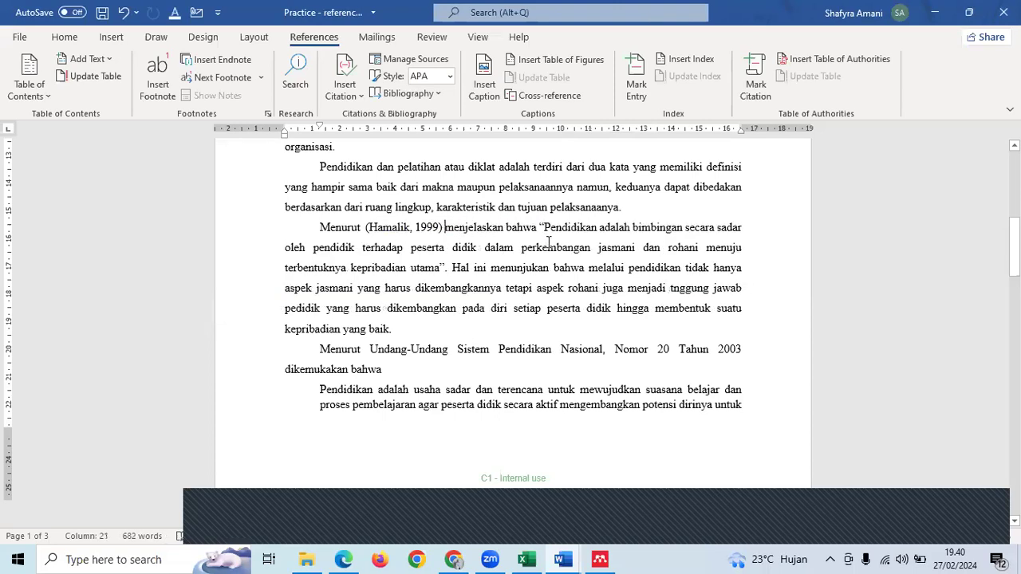
- Edit the Hamalik citation to add page 25
scroll(638, 247, "up", 5)
left_click(638, 244)
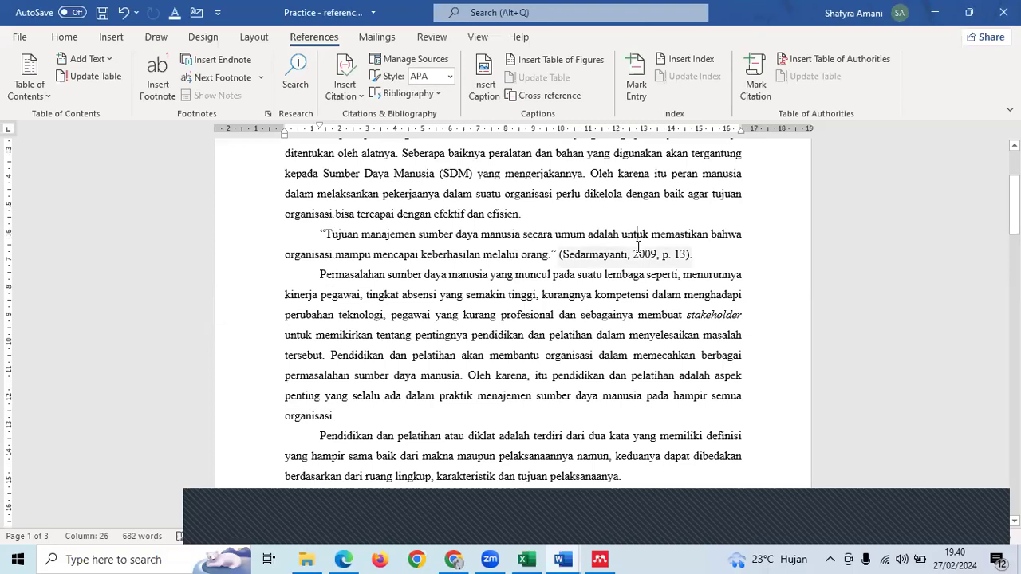
scroll(638, 247, "down", 3)
left_click(389, 360)
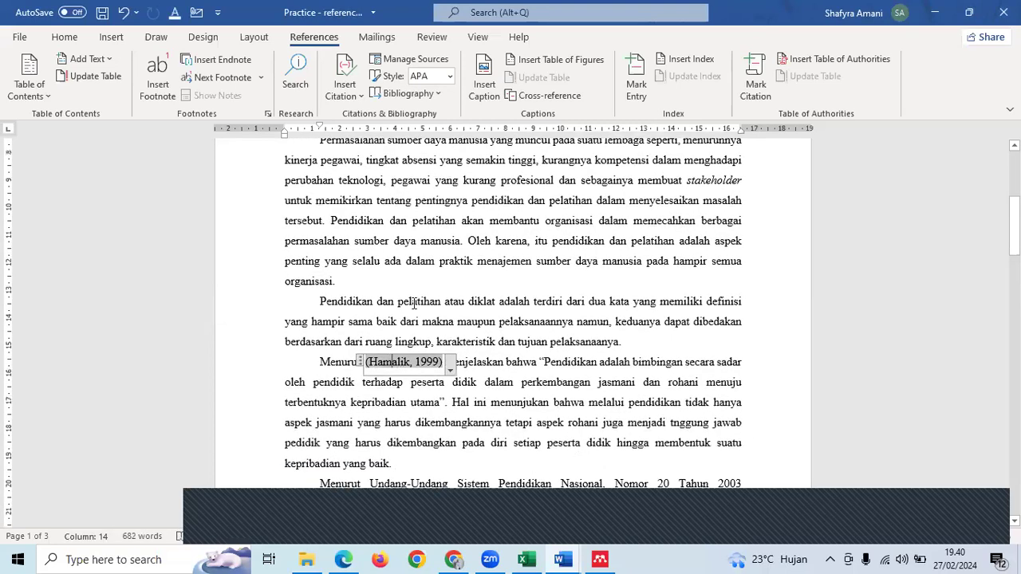
scroll(415, 303, "down", 1)
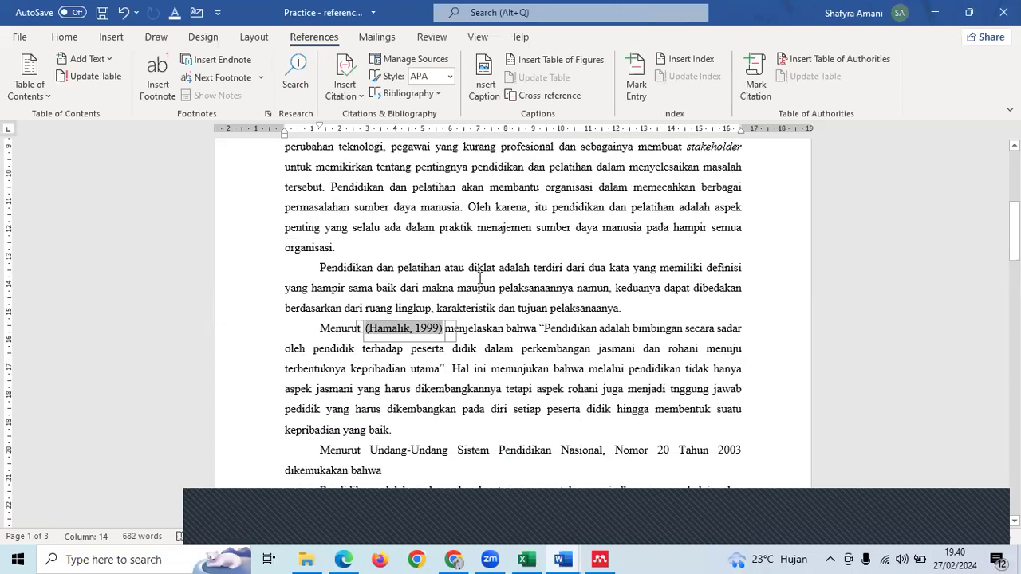
left_click(492, 329)
left_click(417, 327)
left_click(451, 336)
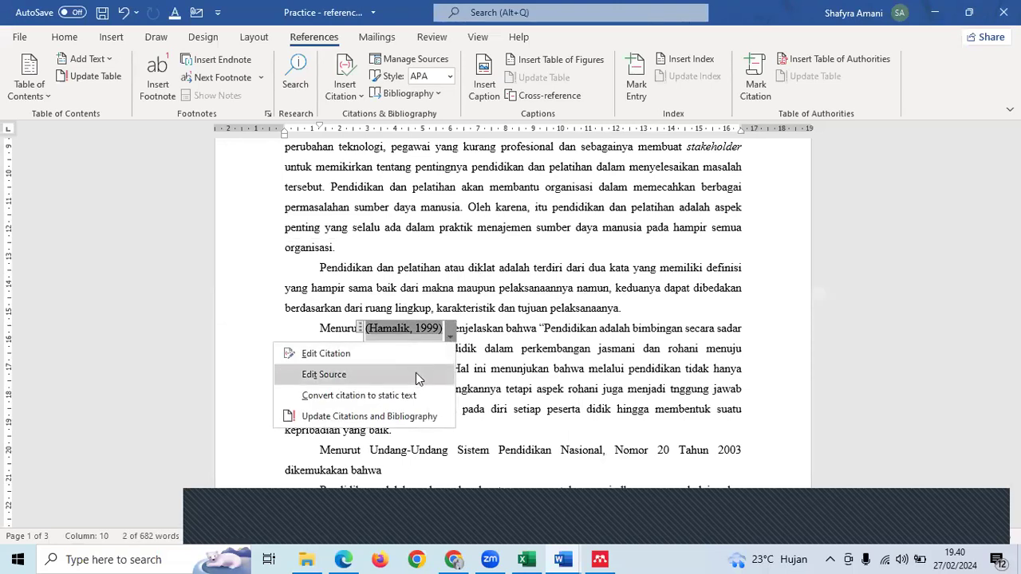
left_click(398, 356)
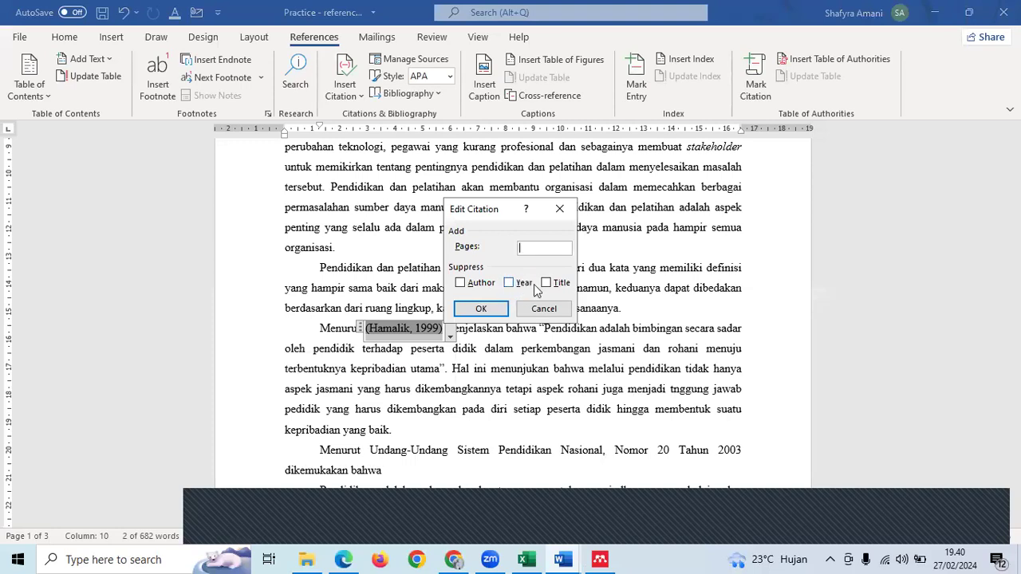
left_click(530, 248)
type("25")
left_click(476, 308)
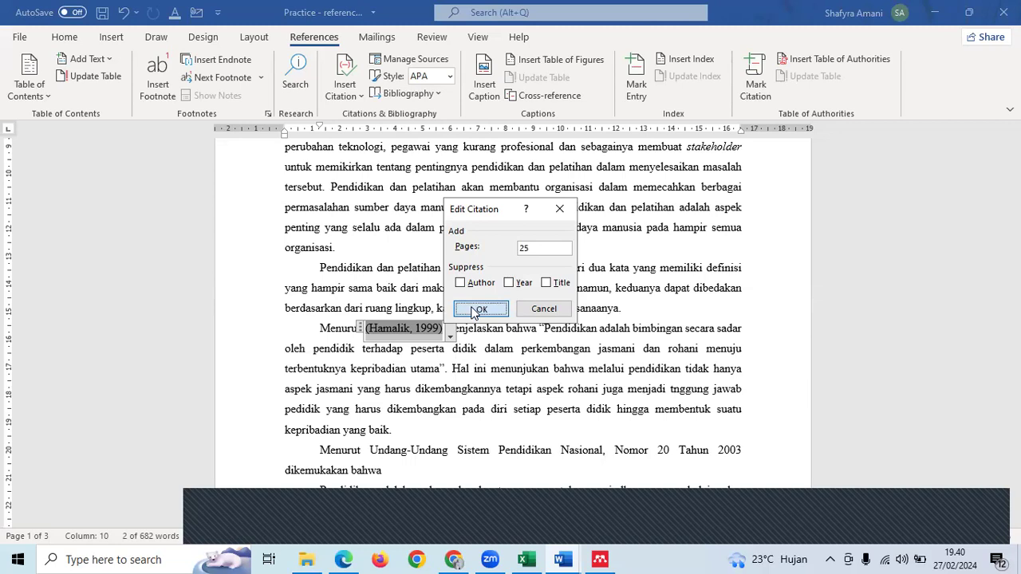
- Check the (Hamalik, 1999, p. 25) citation and place the cursor just after it
left_click(523, 369)
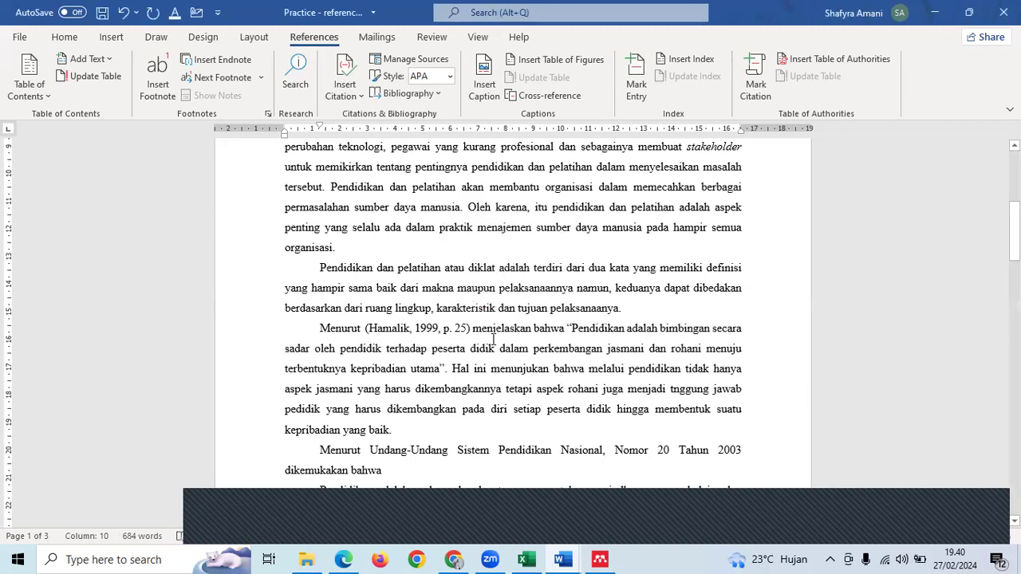
left_click(396, 333)
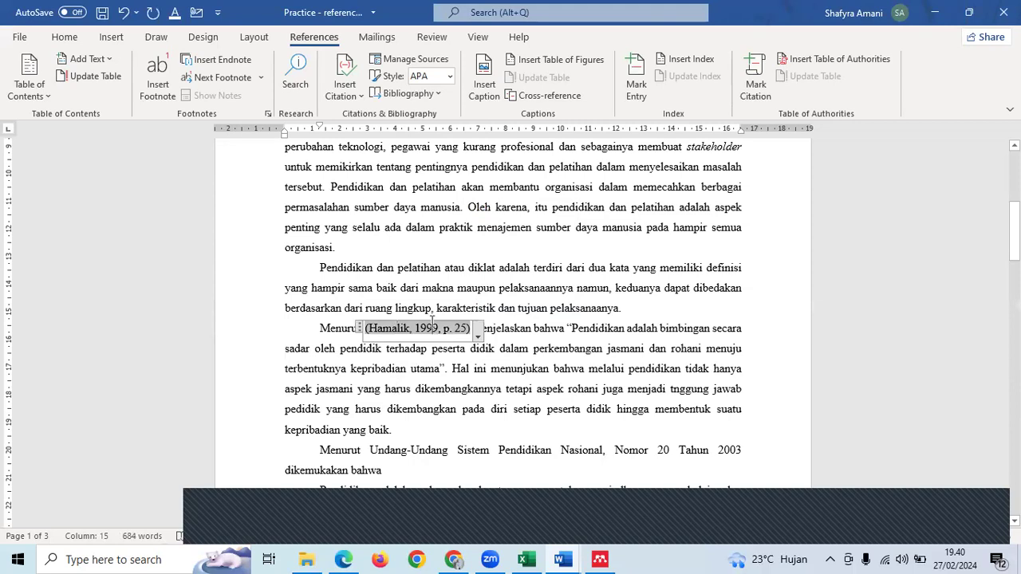
left_click(457, 332)
left_click(487, 368)
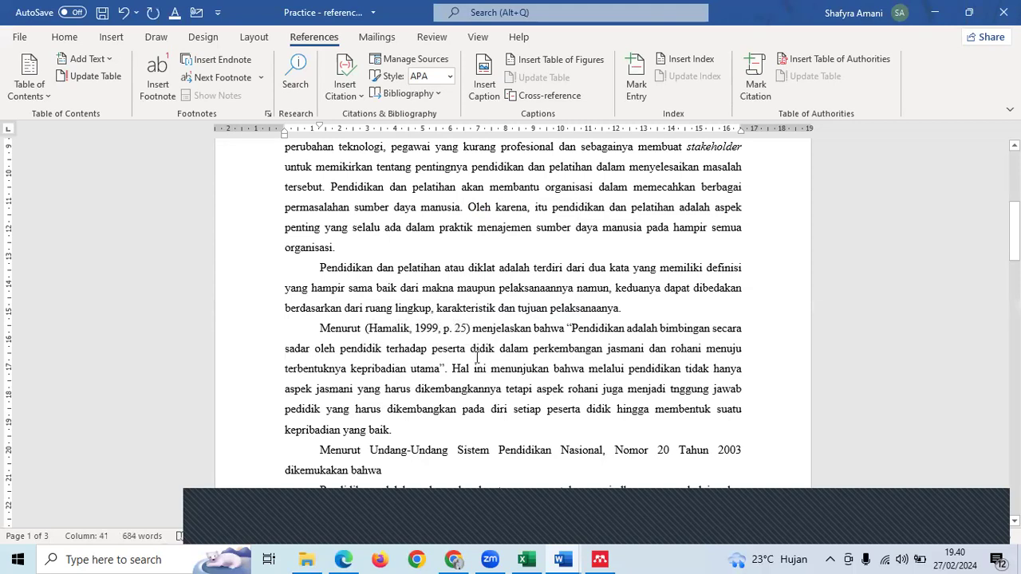
left_click(480, 334)
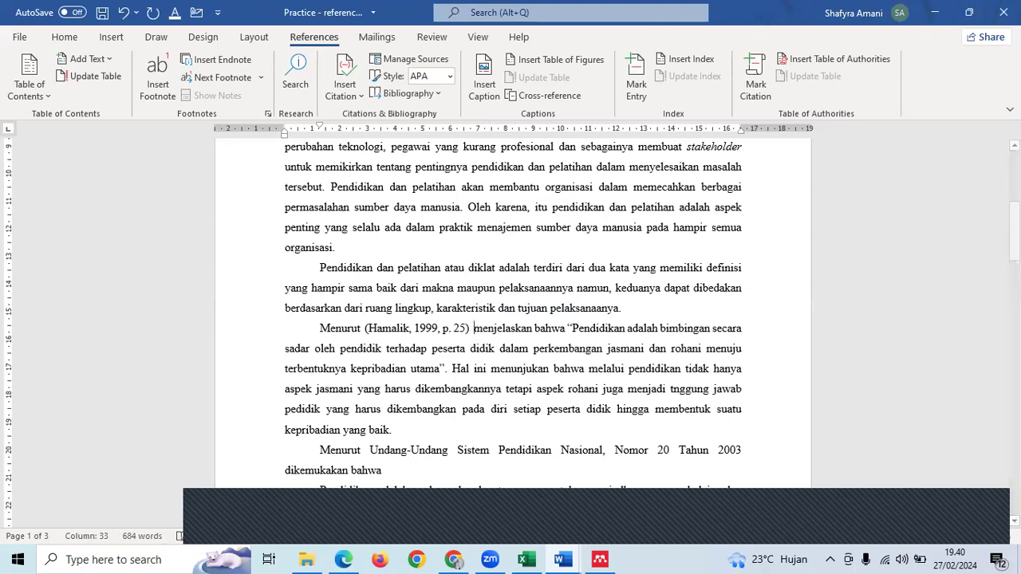
- Place the cursor before the Rivai reference and start a new Journal Article source
scroll(479, 333, "down", 10)
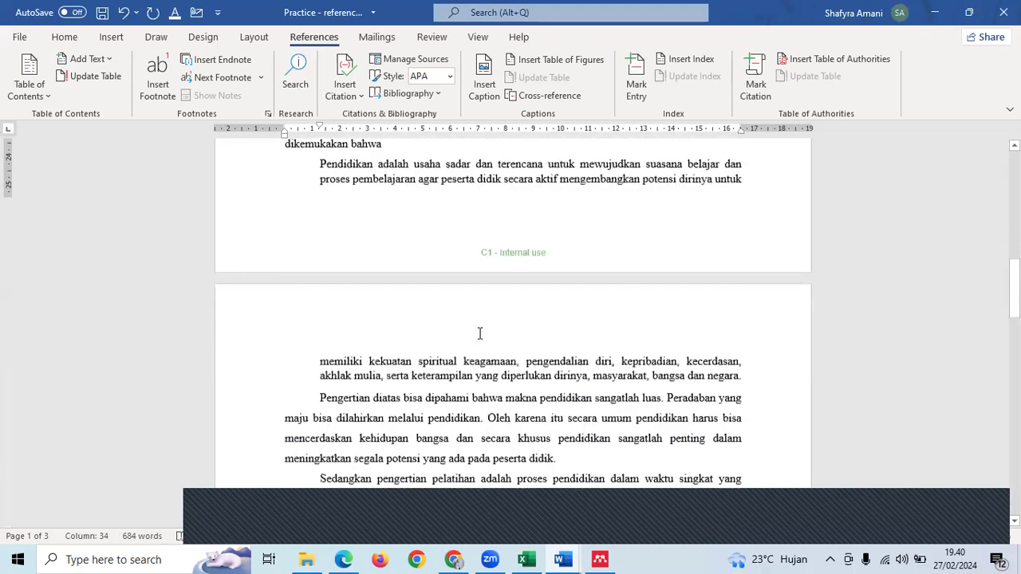
scroll(483, 335, "down", 3)
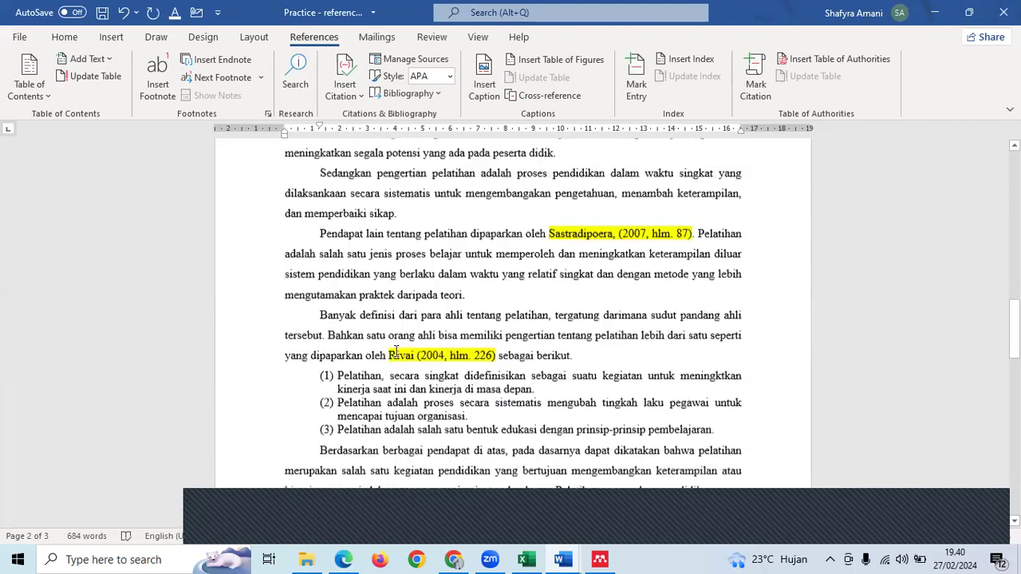
left_click(389, 349)
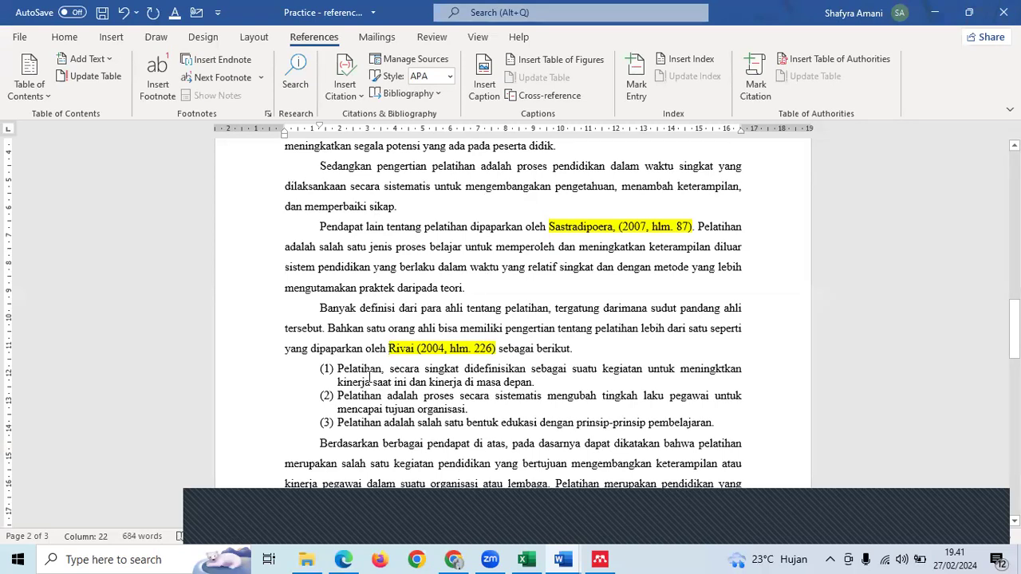
left_click(348, 98)
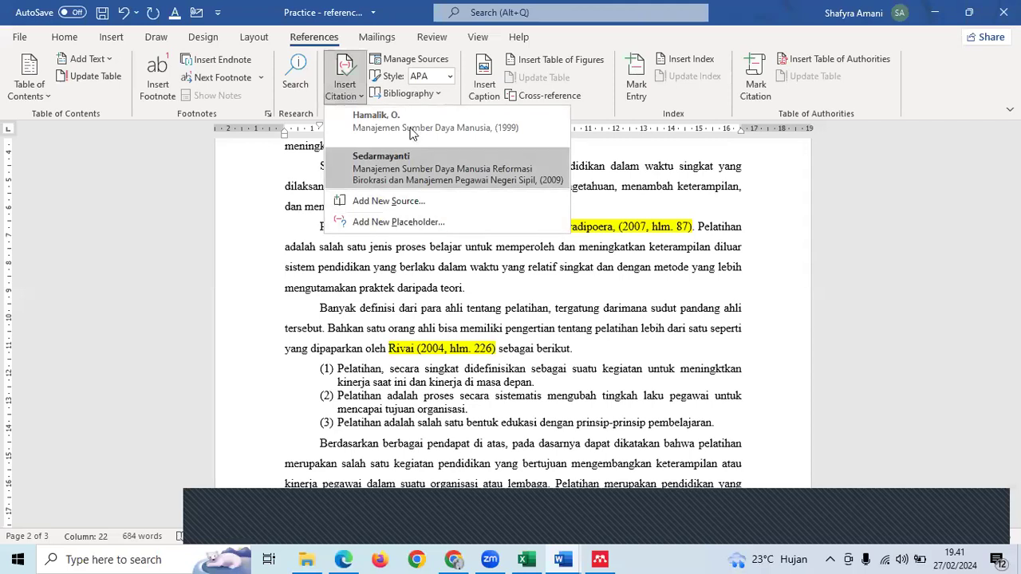
left_click(405, 200)
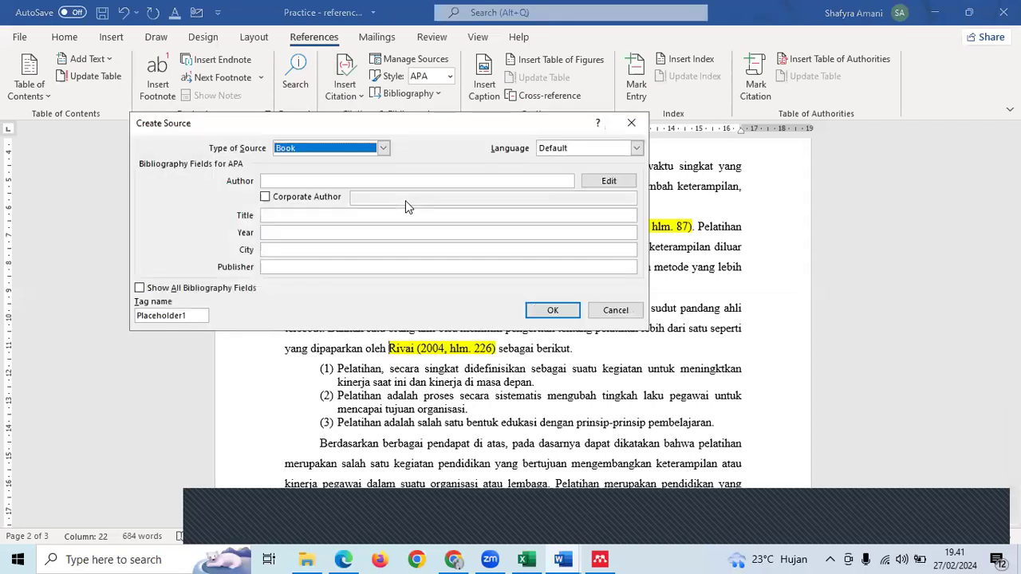
left_click(303, 148)
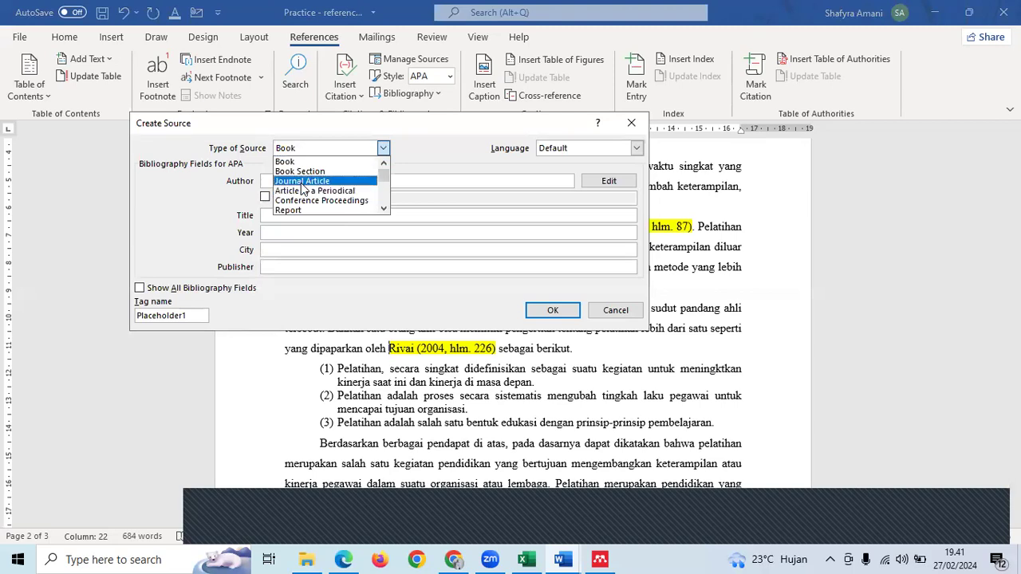
left_click(302, 182)
- Enter author Rivai, title 'MDM di Dinas Pertanian Kota Bandung', journal 'Jurnal Manajemen Sumber Daya Manusia'
left_click(304, 182)
type("Ahmad Rivai")
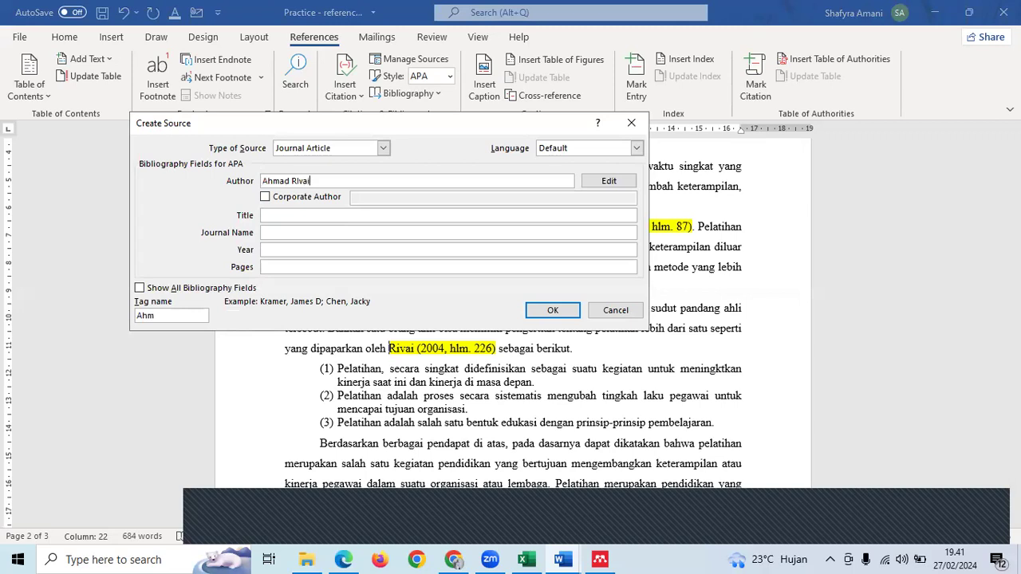
left_click(312, 214)
type("MDM di Dinas")
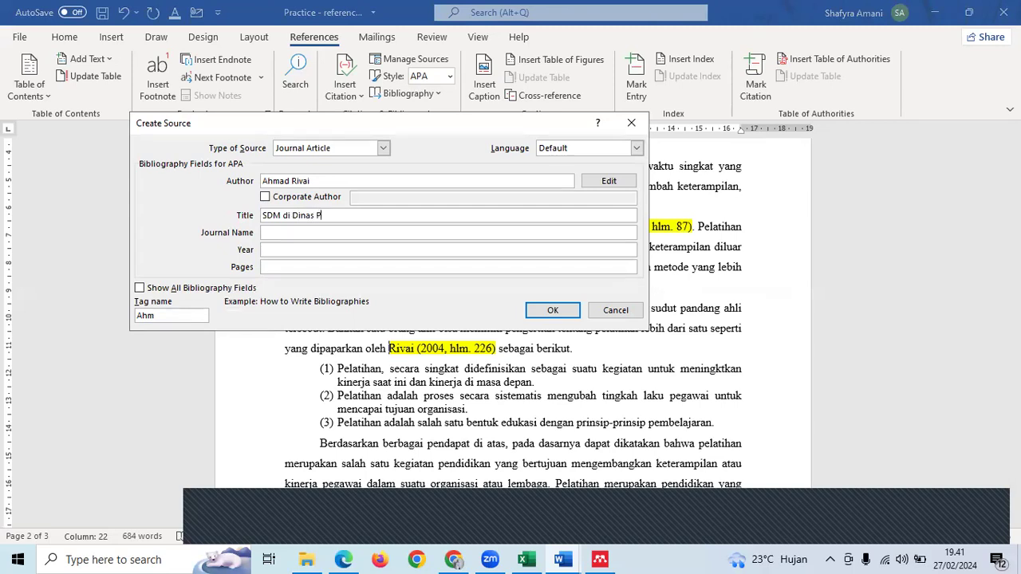
type("Pertanian Kota Bandung")
left_click(327, 232)
type("Jurnal Manaj")
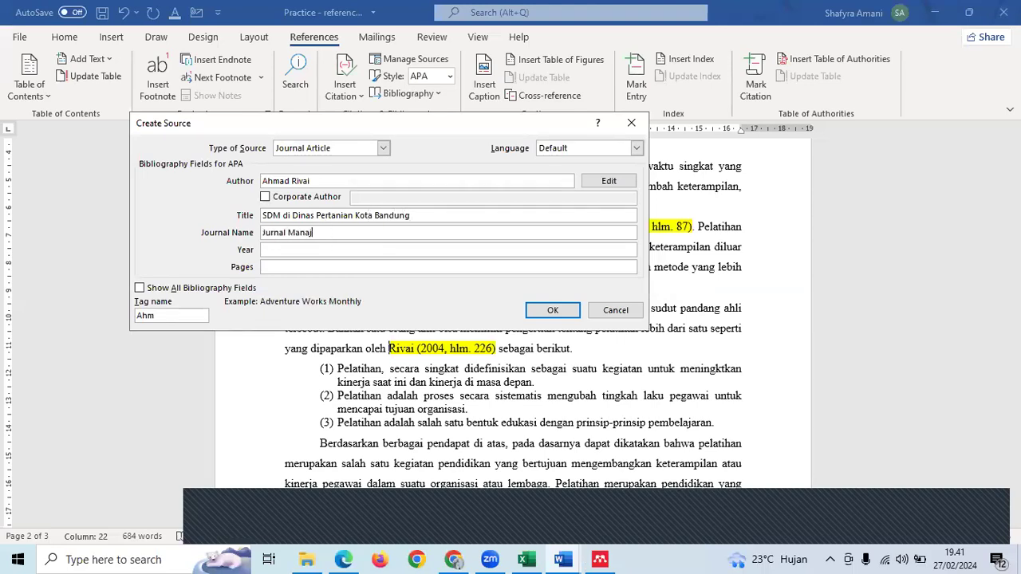
type("emen Sumber Daya Ma")
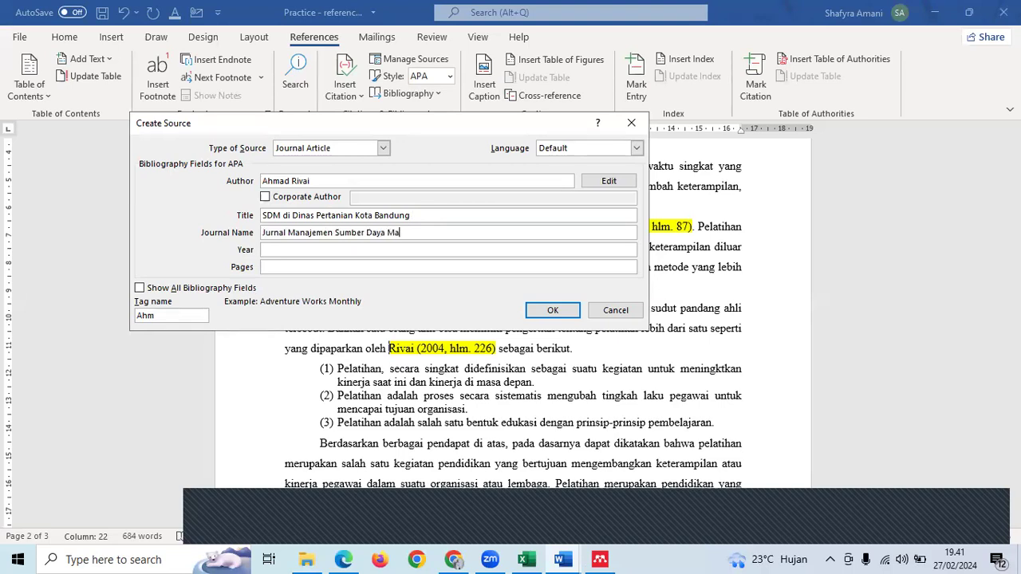
type("nusia")
- Add year 2004 and pages 226, then save the source to insert its citation
left_click(330, 250)
type("200")
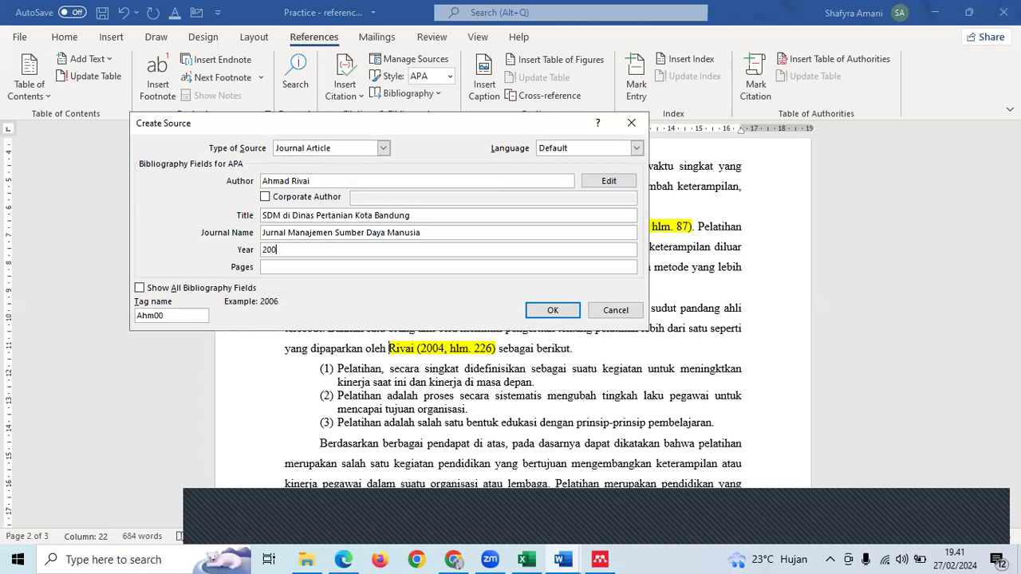
type("4")
left_click(346, 264)
type("226")
left_click(551, 310)
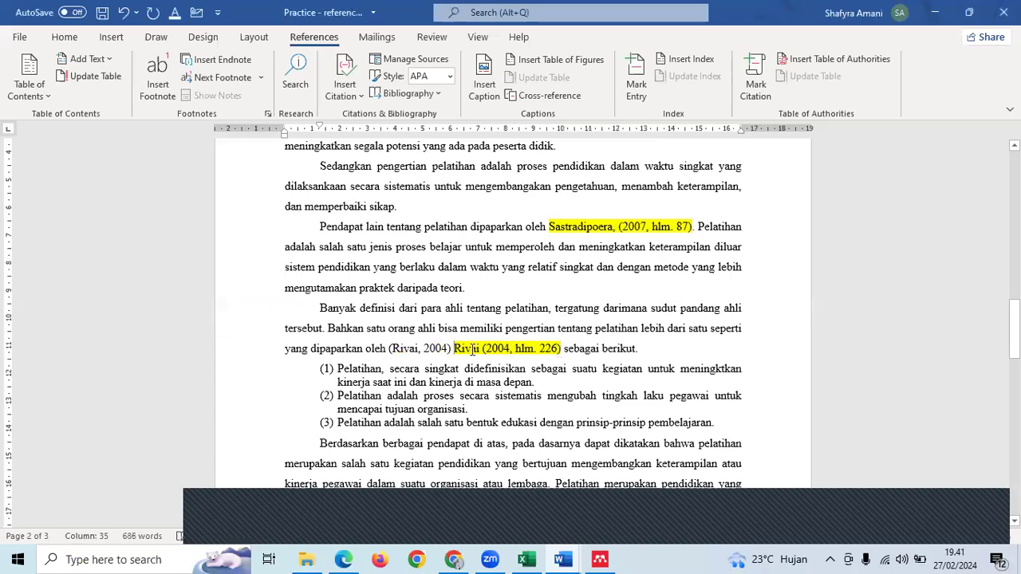
- Edit the Rivai citation to add page 226
left_click(425, 348)
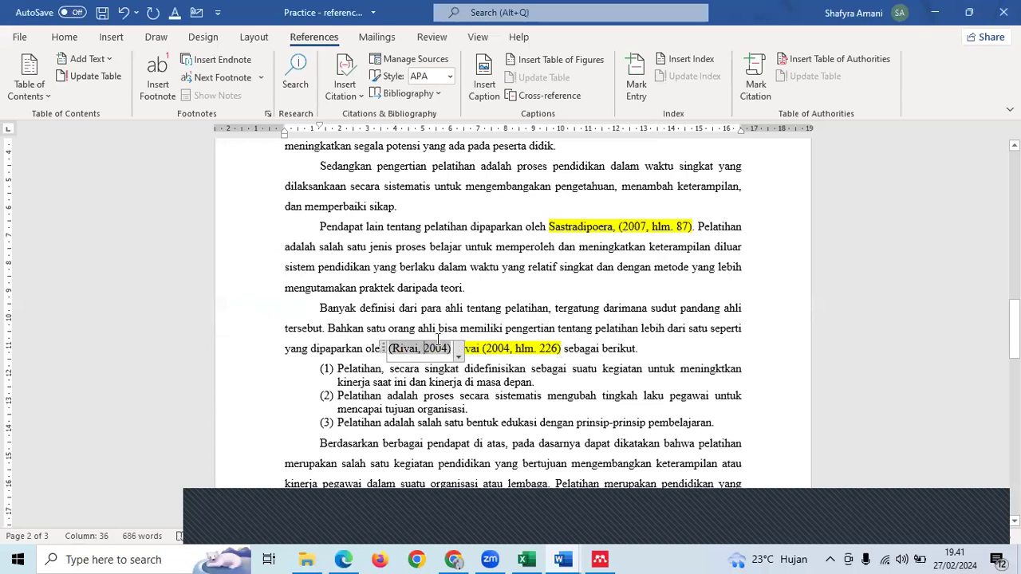
left_click(458, 352)
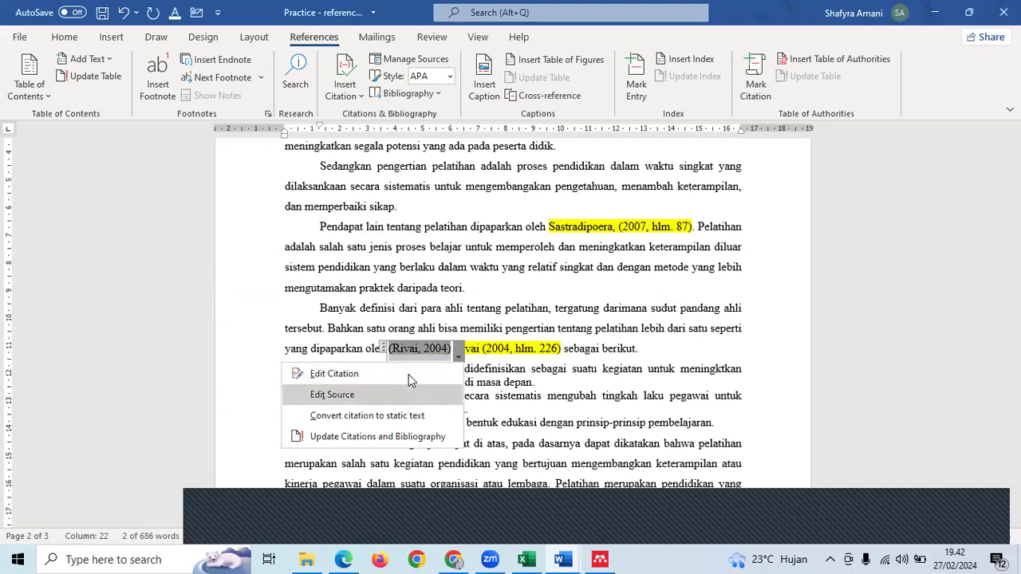
left_click(334, 373)
type("22")
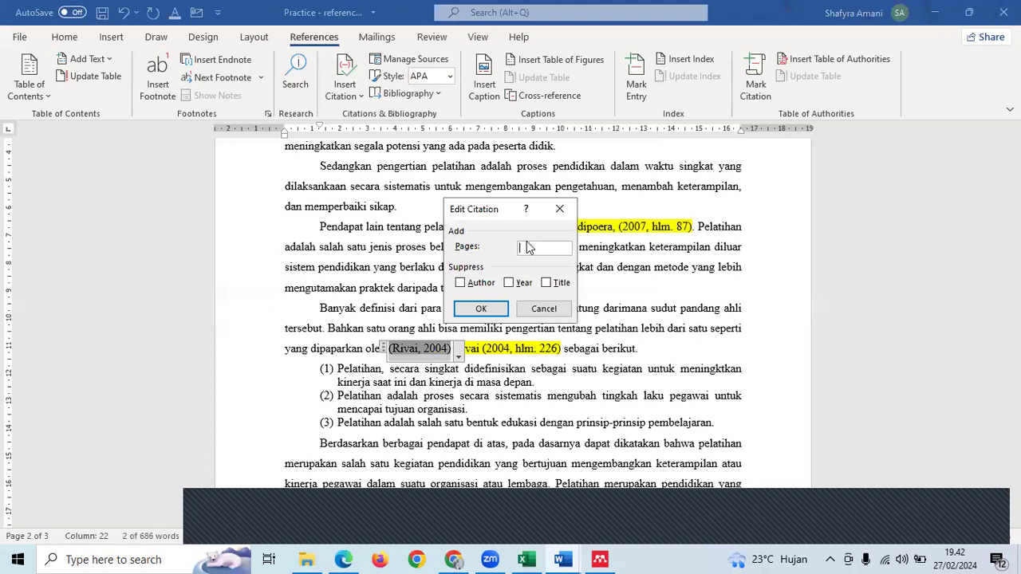
type("6")
left_click(479, 312)
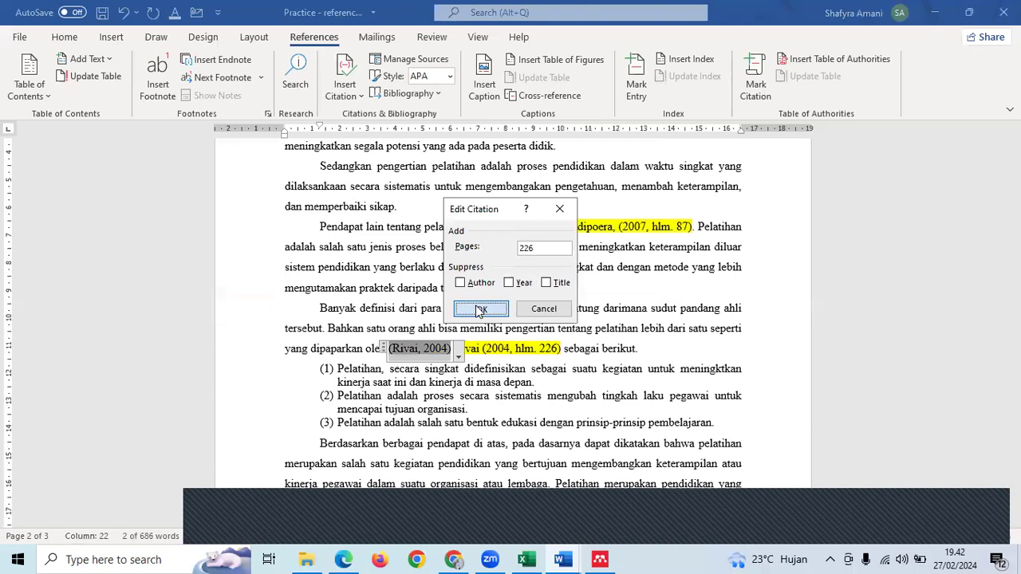
left_click(556, 349)
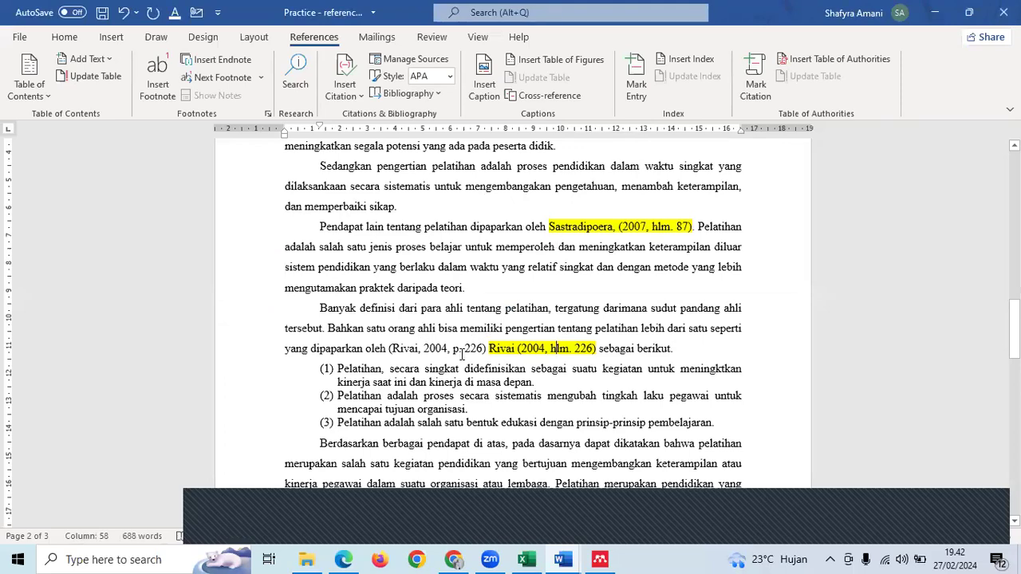
scroll(462, 353, "down", 5)
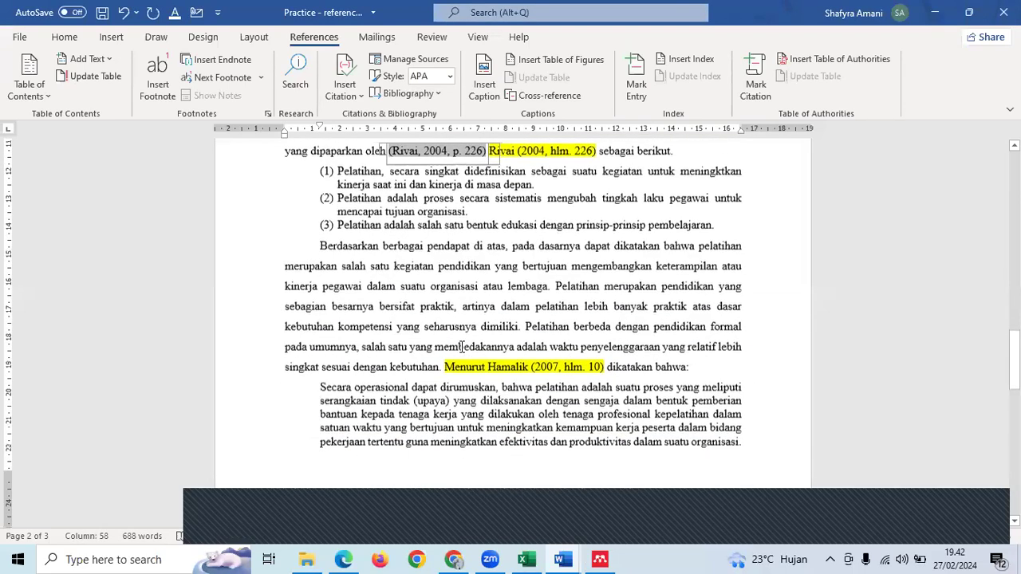
- Delete the old Bibliography block on page 3
scroll(463, 343, "down", 5)
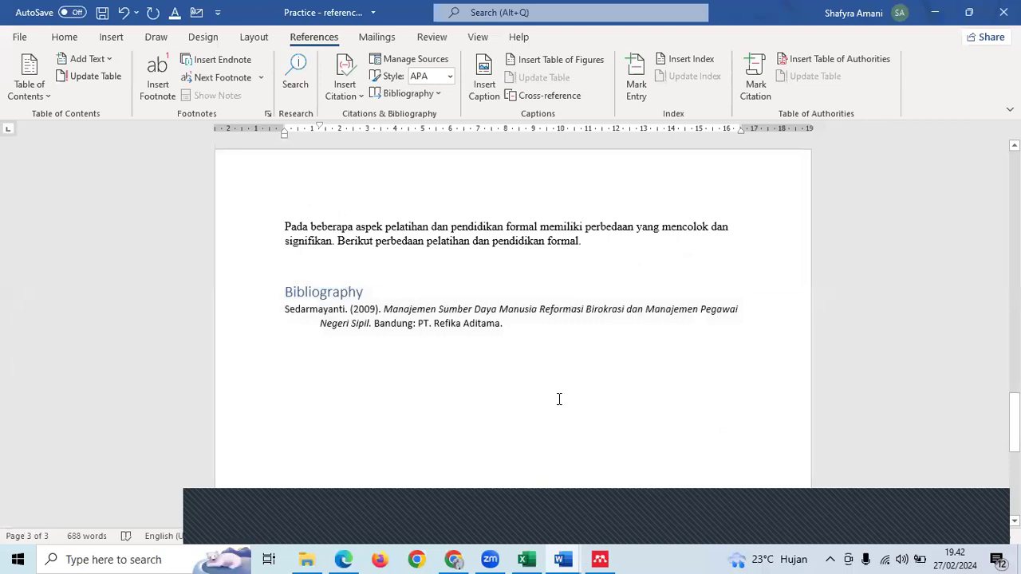
left_click(248, 293)
key("Delete")
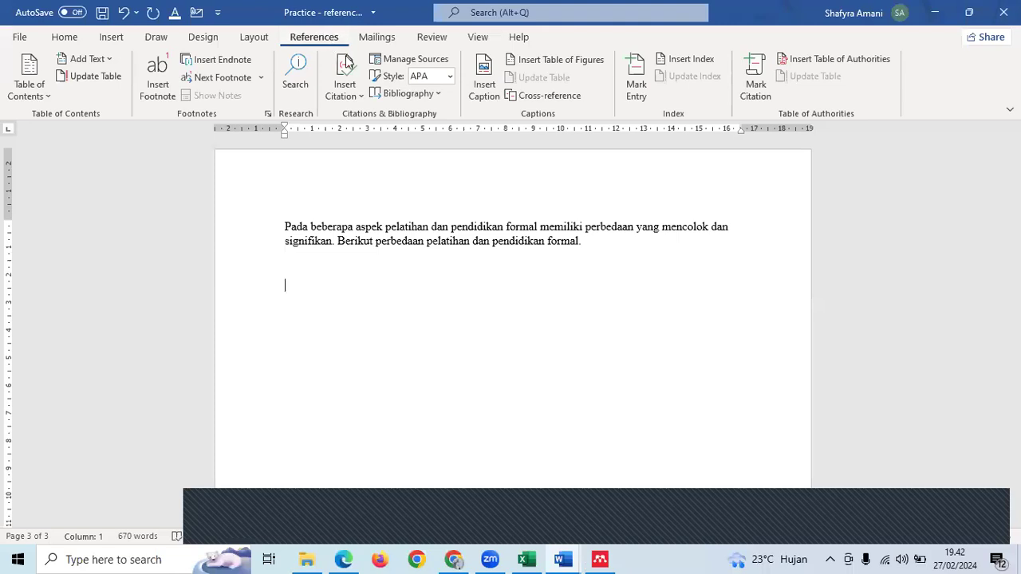
- Insert a built-in bibliography titled References from the Bibliography gallery
left_click(352, 95)
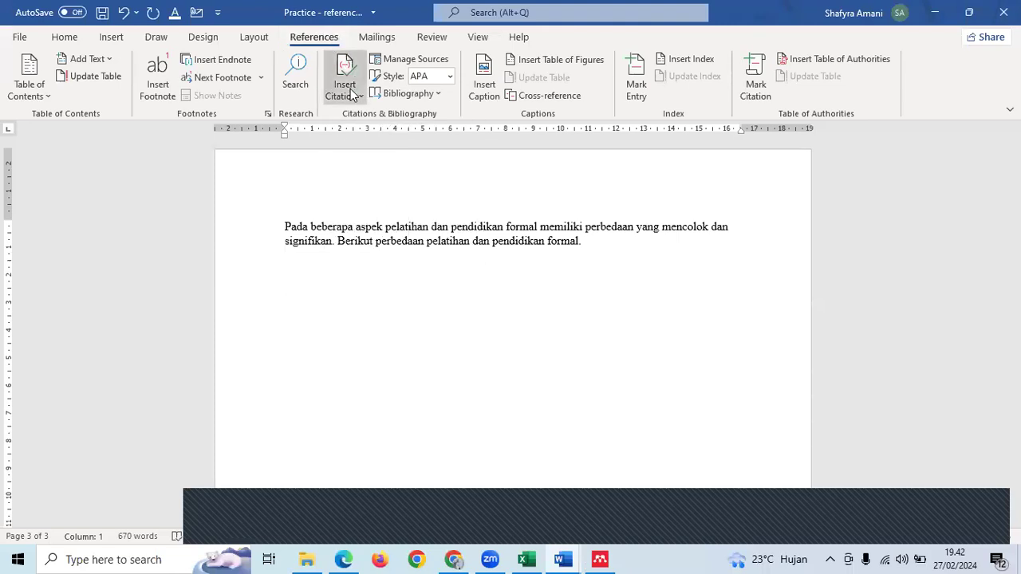
left_click(393, 95)
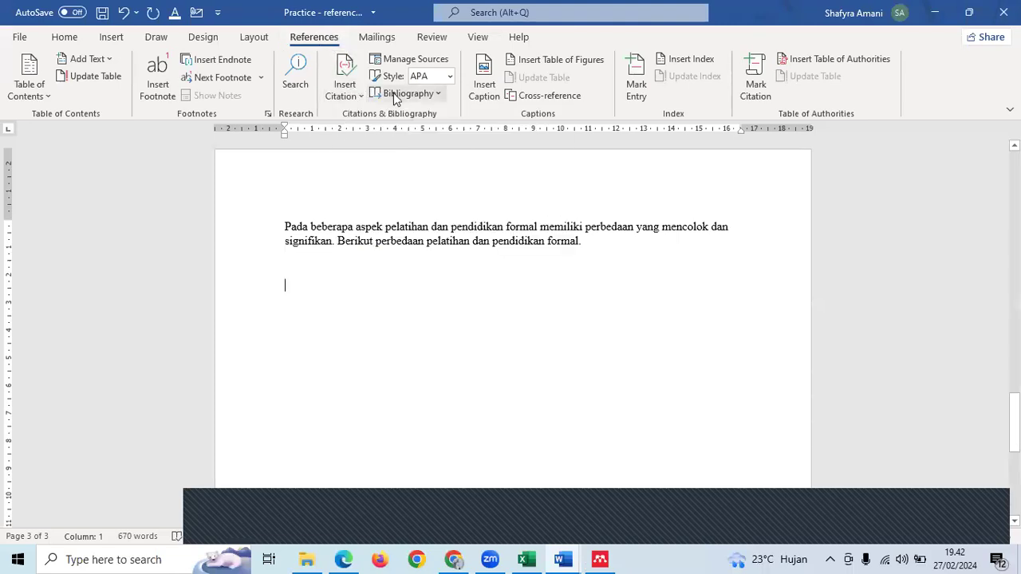
left_click(395, 95)
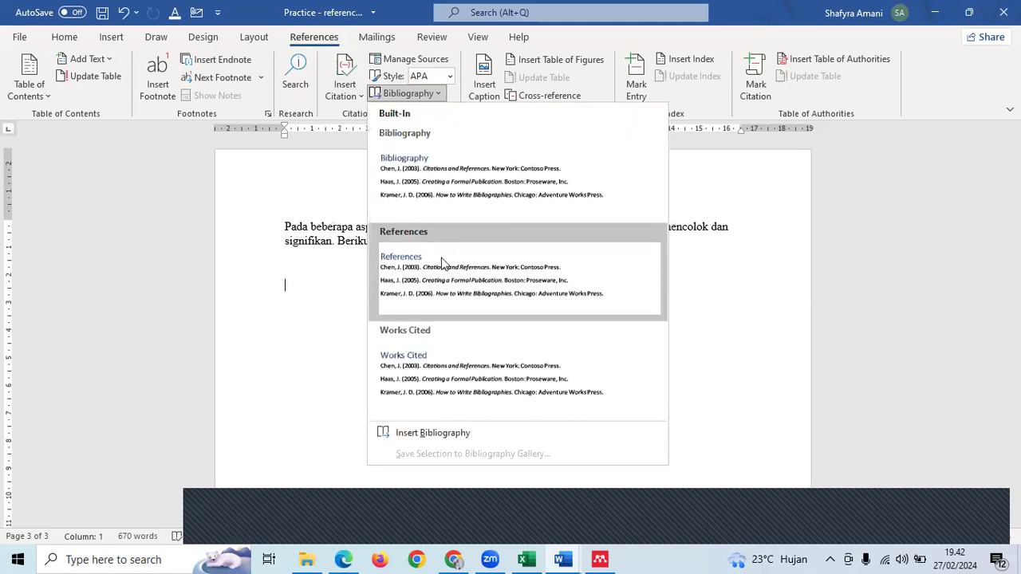
left_click(423, 269)
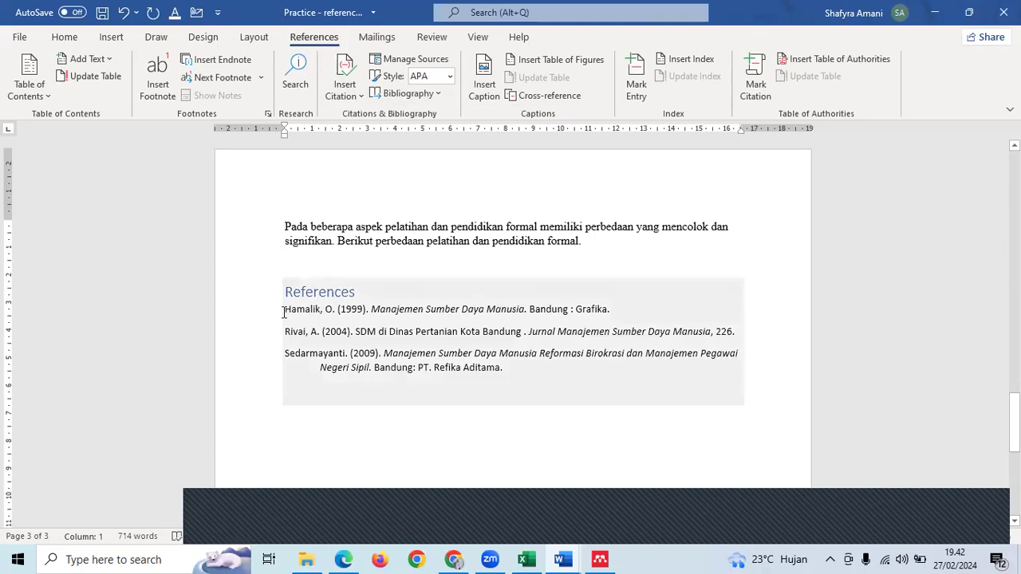
- Select the Hamalik, Rivai and Sedarmayanti entries in the References list, then deselect
left_click_drag(284, 312, 503, 367)
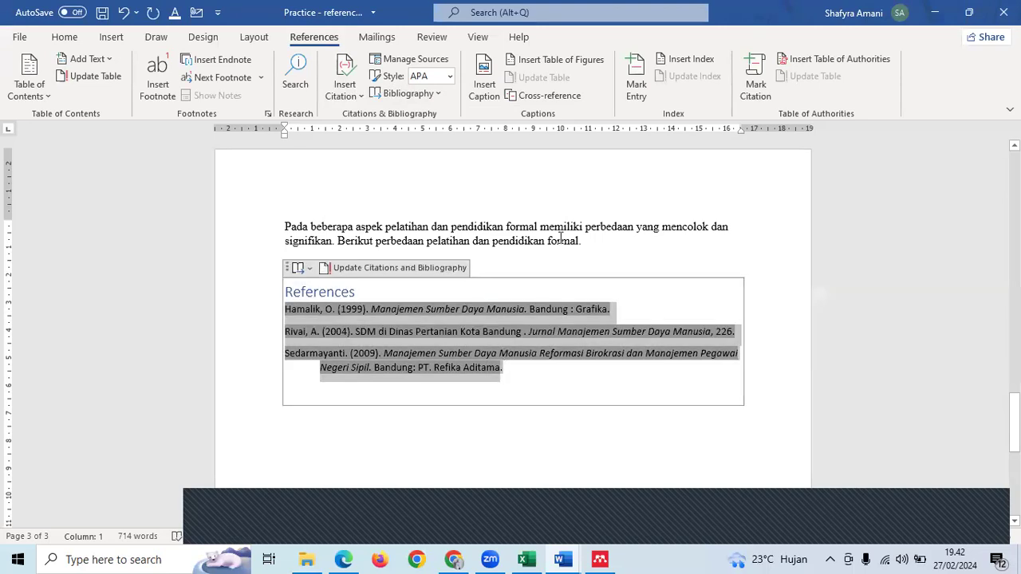
left_click(561, 238)
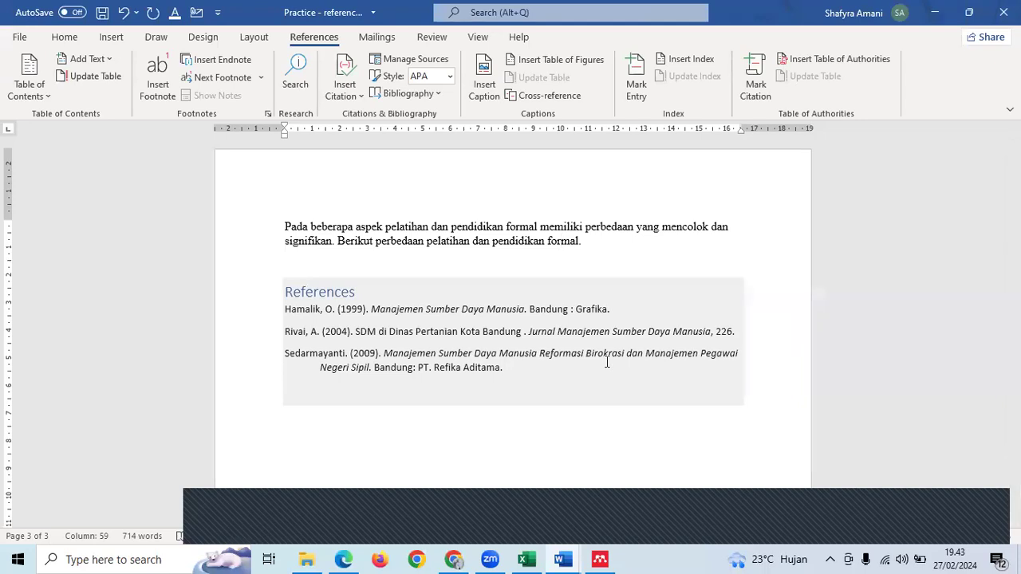
- Scroll up from the References list and place the cursor in the Sastradipoera paragraph on page 2
scroll(606, 362, "up", 10)
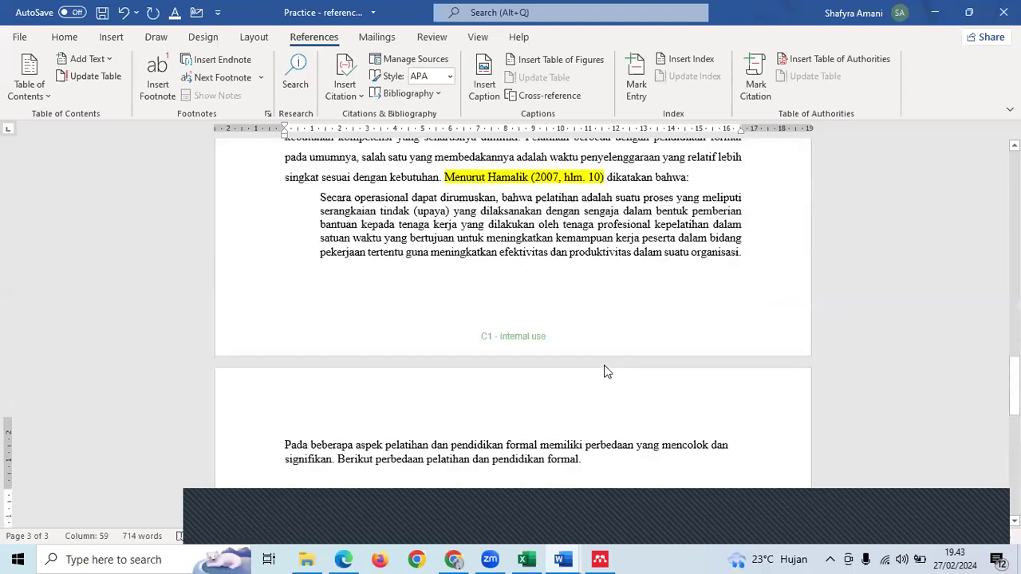
scroll(606, 362, "up", 3)
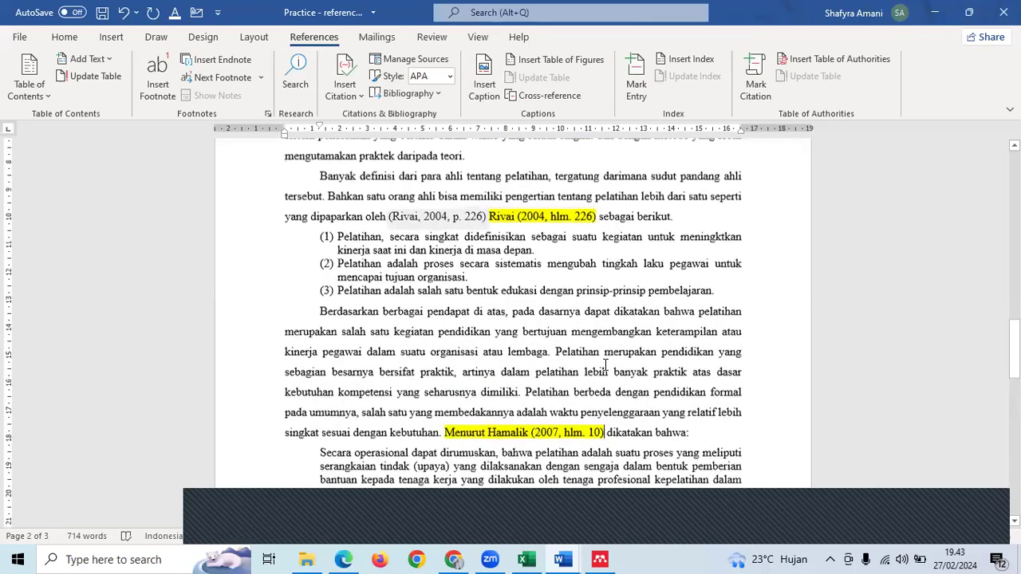
scroll(618, 331, "up", 5)
scroll(622, 314, "down", 20)
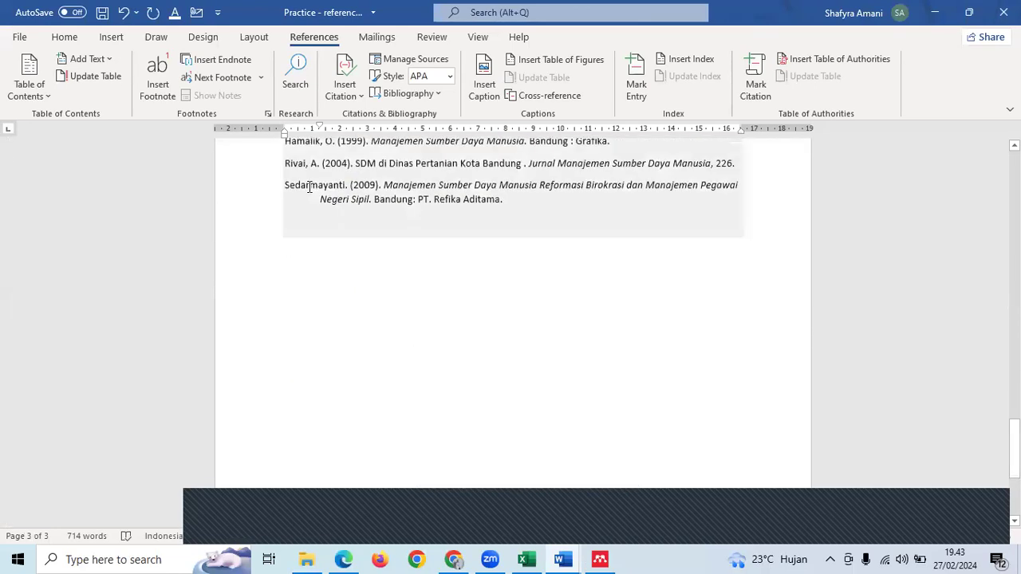
scroll(343, 231, "up", 3)
left_click(377, 265)
scroll(405, 276, "up", 2)
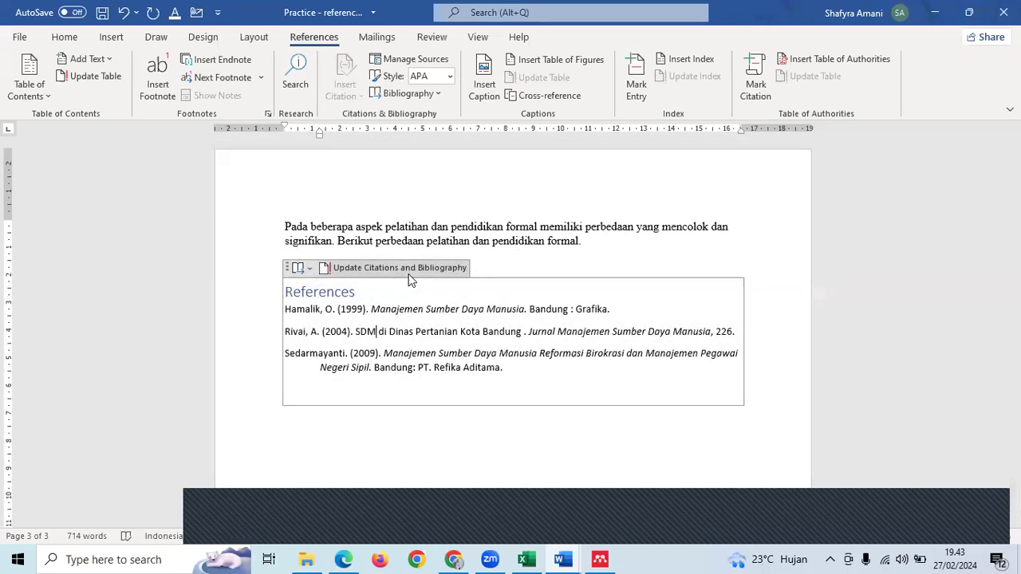
scroll(602, 319, "up", 8)
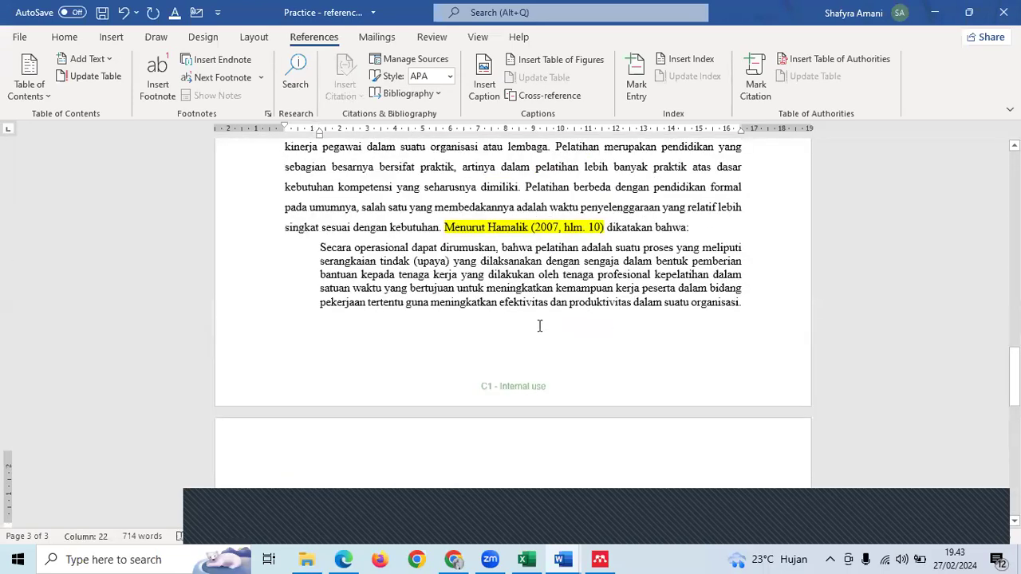
scroll(538, 325, "up", 5)
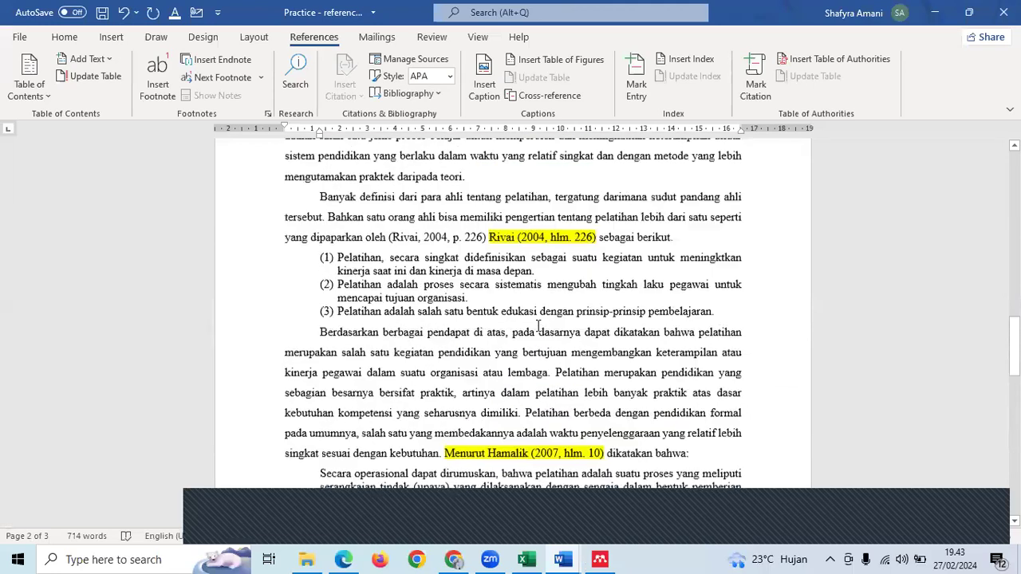
scroll(538, 325, "up", 4)
left_click(567, 297)
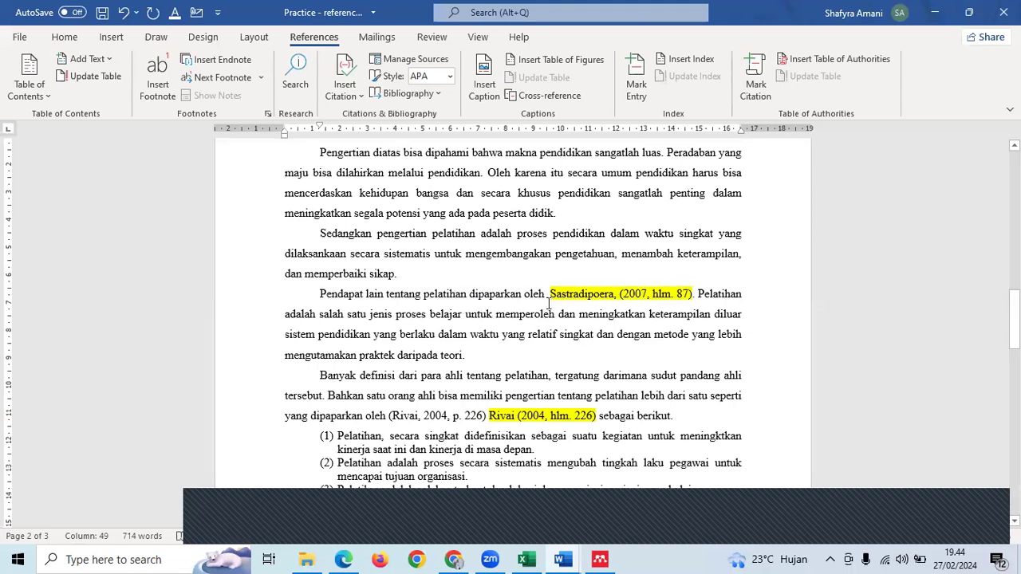
left_click(344, 86)
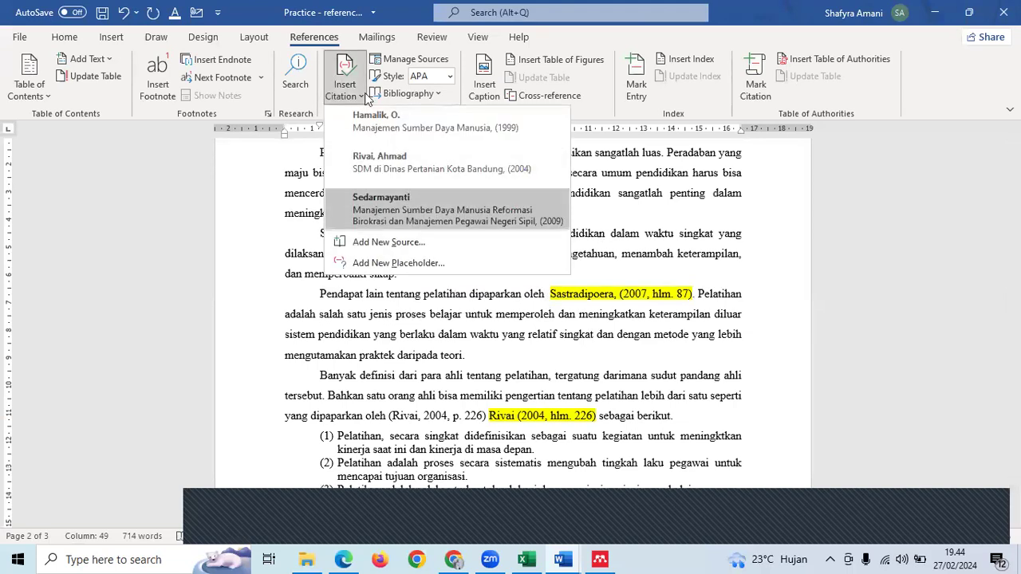
- Start a new source with author Sastradipoera and title SDM
left_click(344, 80)
left_click(345, 80)
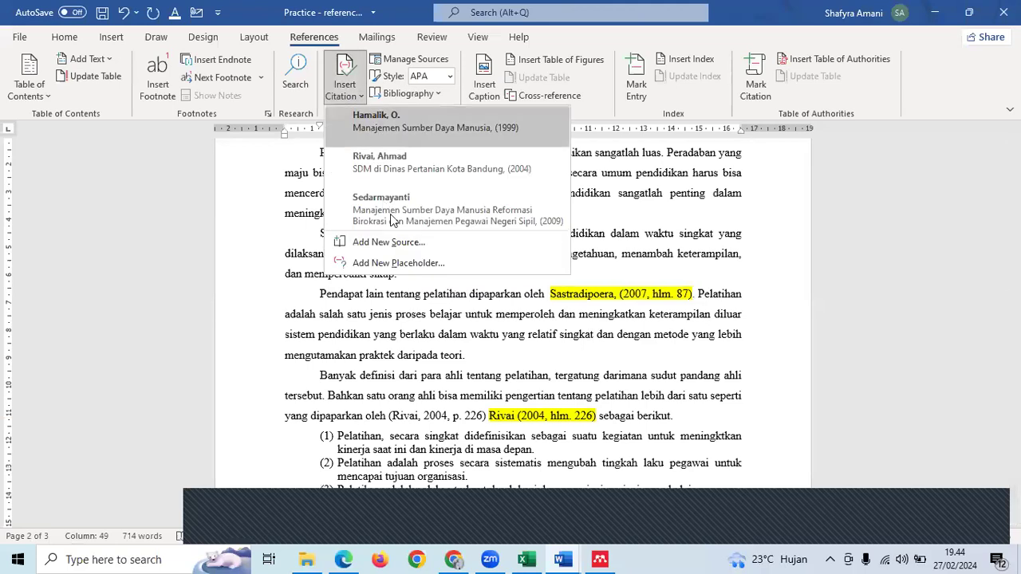
left_click(396, 242)
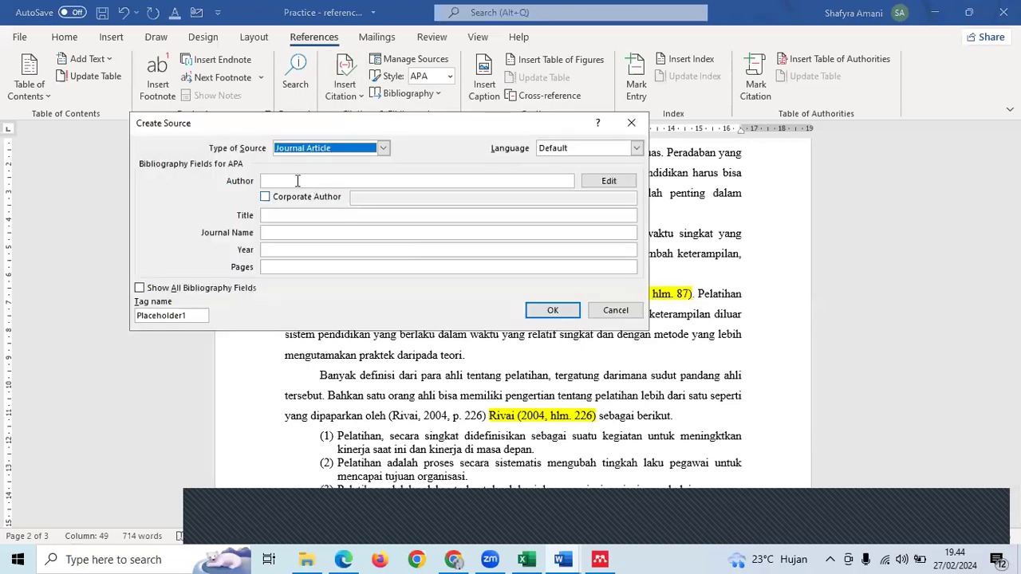
left_click(267, 179)
type("Sasg")
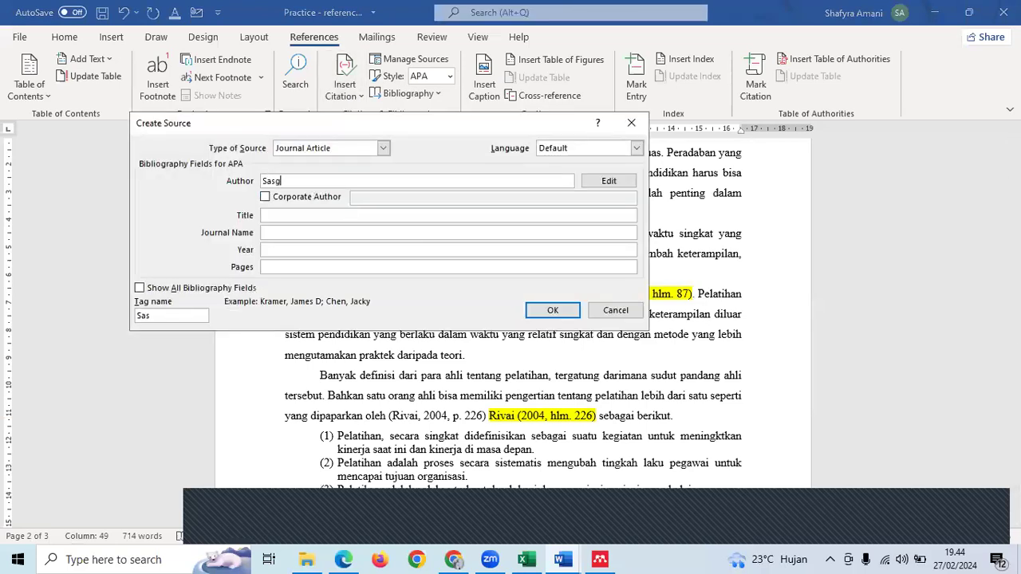
key("BackSpace")
type("tradipoera")
left_click(279, 214)
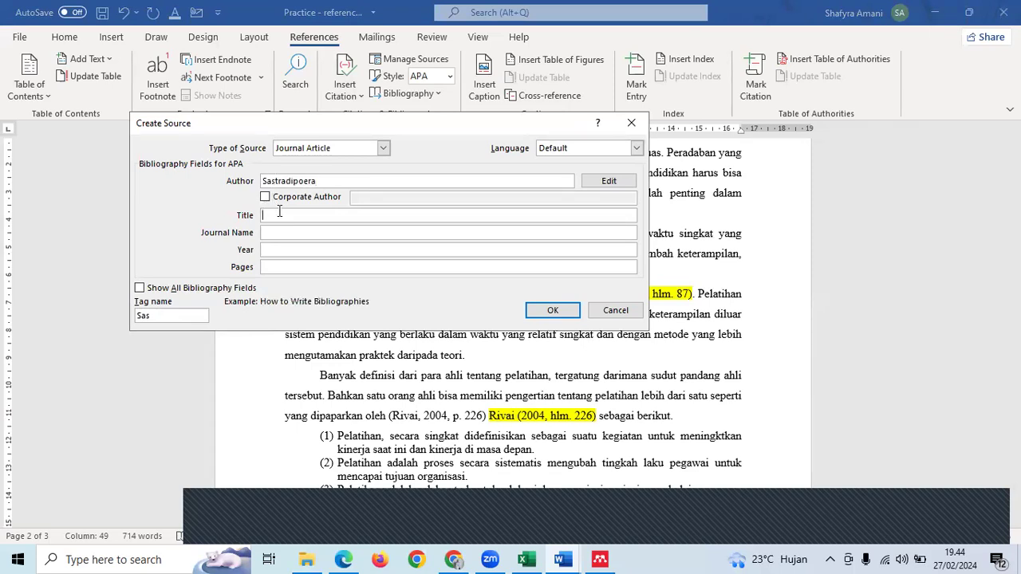
type("SDM")
- Make it a Book with year 2007, city Jakarta, publisher Erlangga, and insert the citation
left_click(383, 147)
left_click(288, 161)
left_click(305, 232)
type("20")
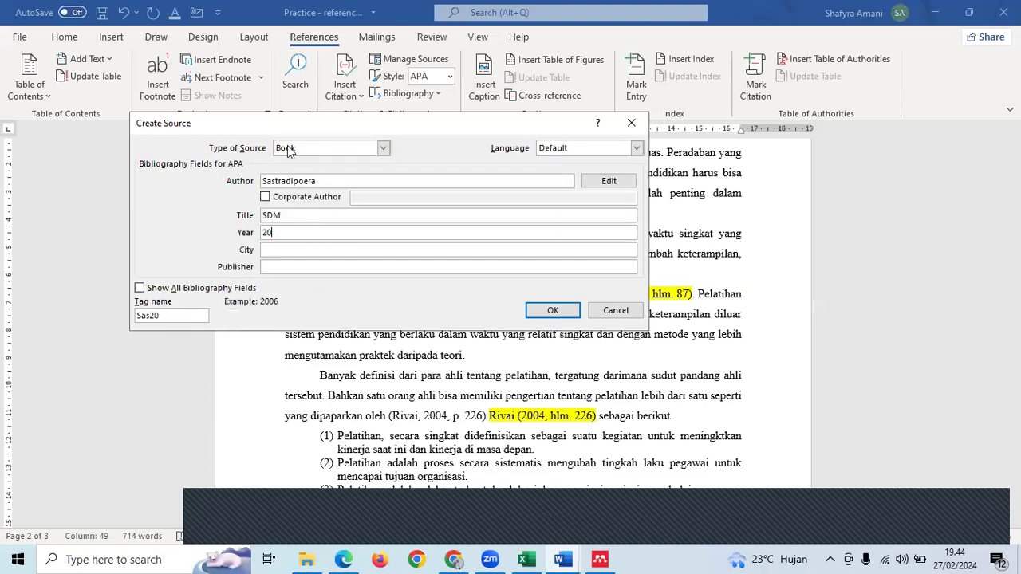
type("07")
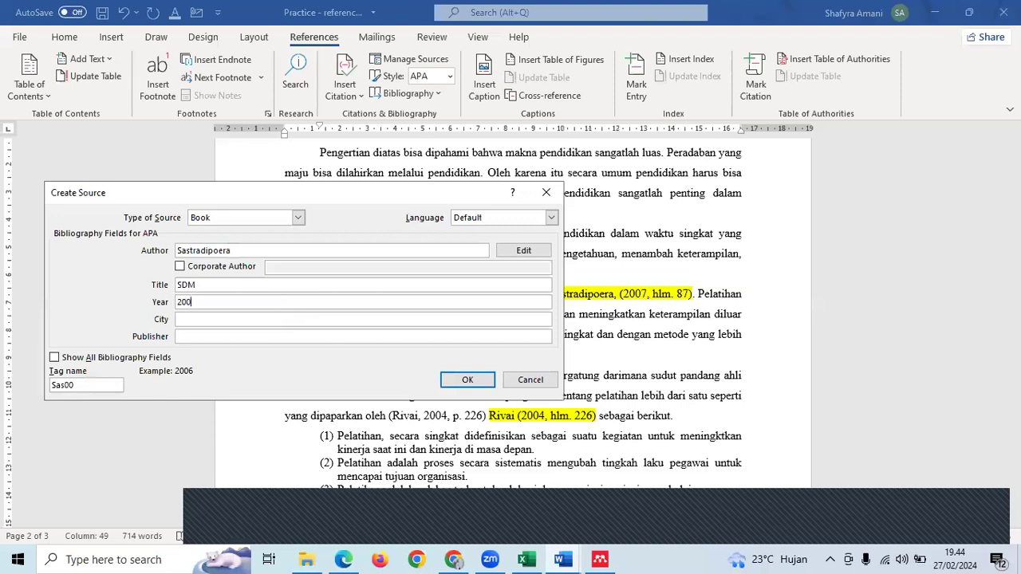
left_click(276, 320)
type("Jakarta")
left_click(274, 336)
type("Erlangga")
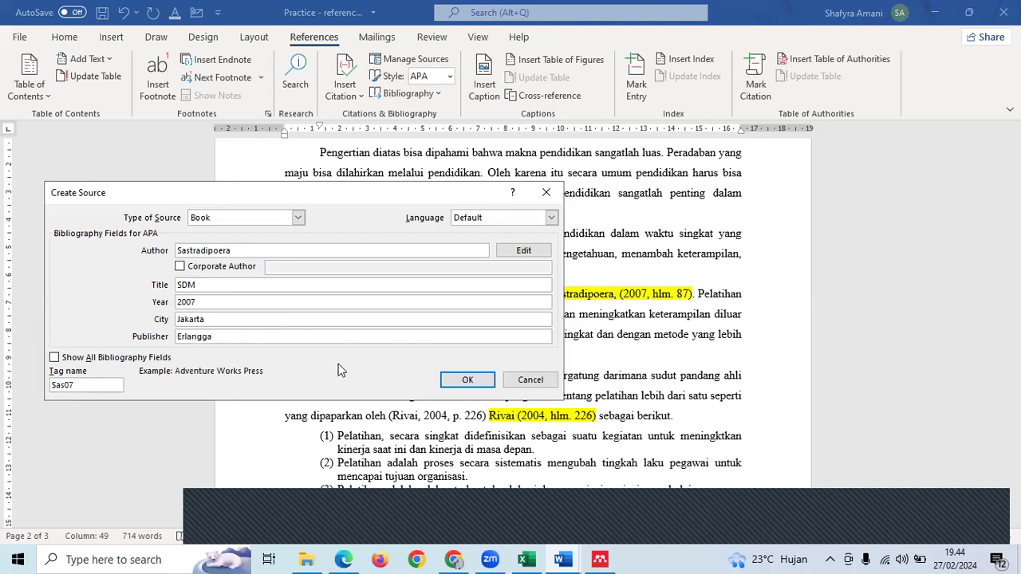
left_click(468, 381)
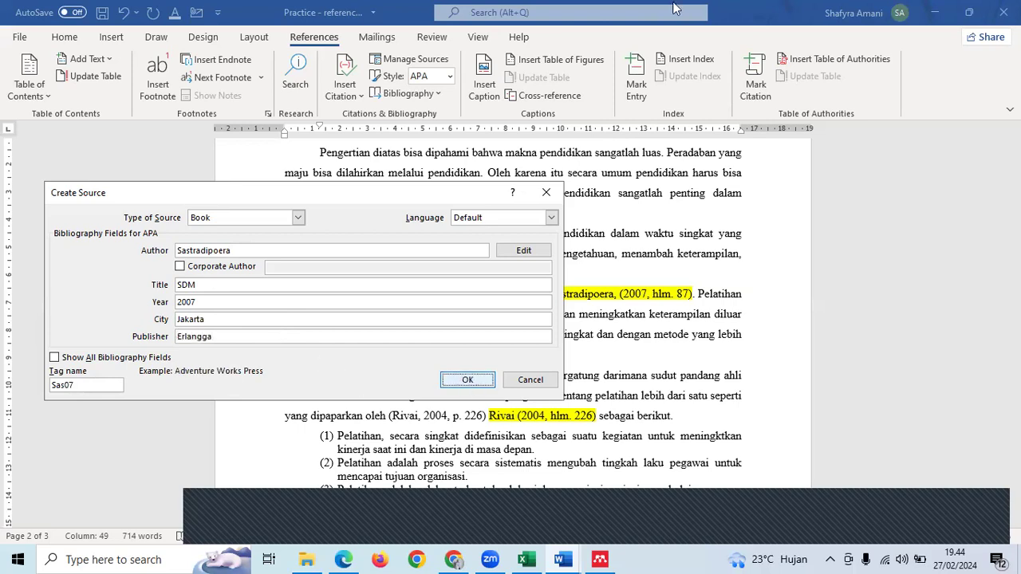
left_click(668, 295)
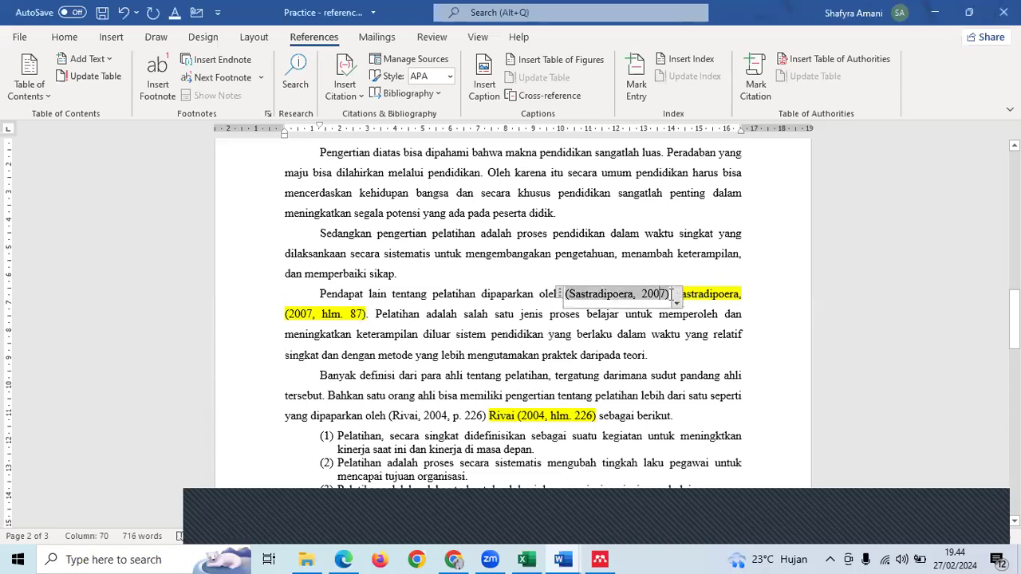
- Edit the Sastradipoera citation to add page 87
left_click(676, 301)
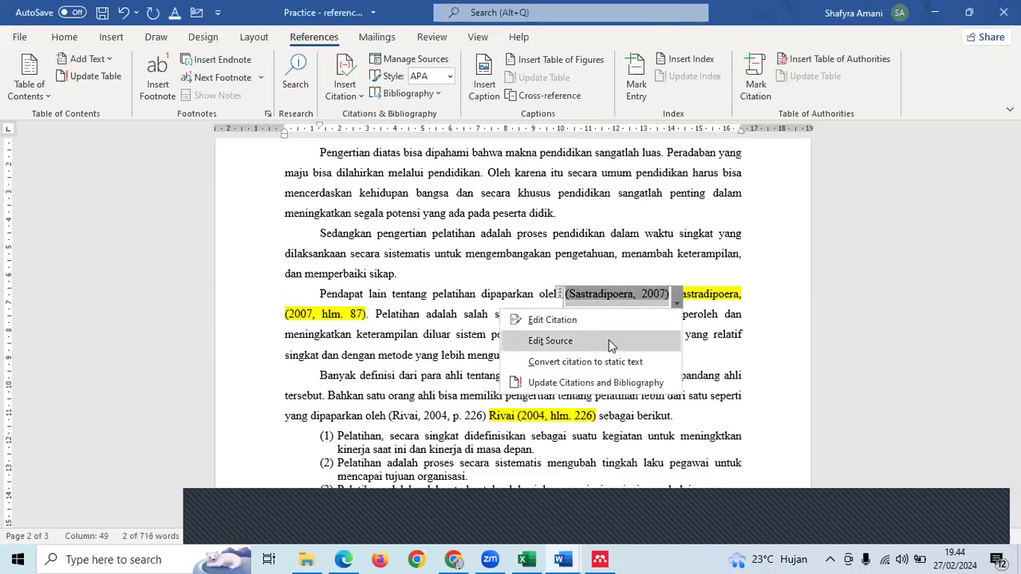
left_click(534, 343)
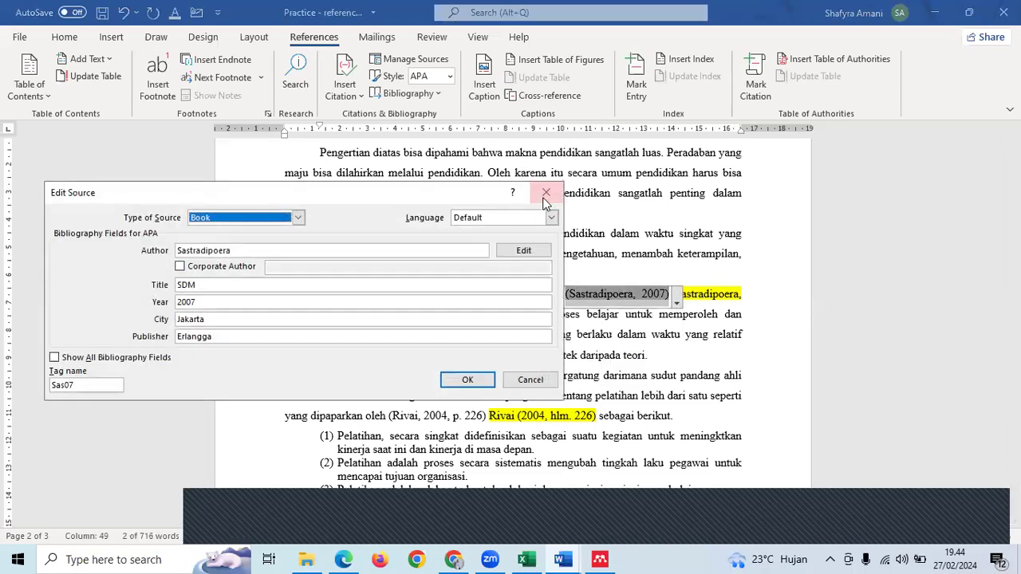
left_click(545, 193)
left_click(676, 301)
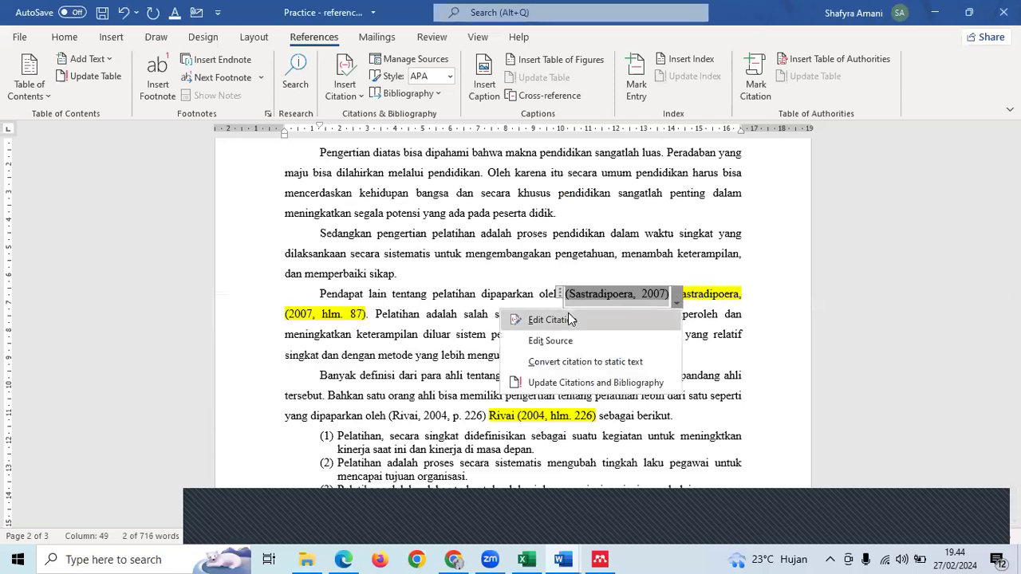
left_click(568, 319)
type("87")
left_click(481, 309)
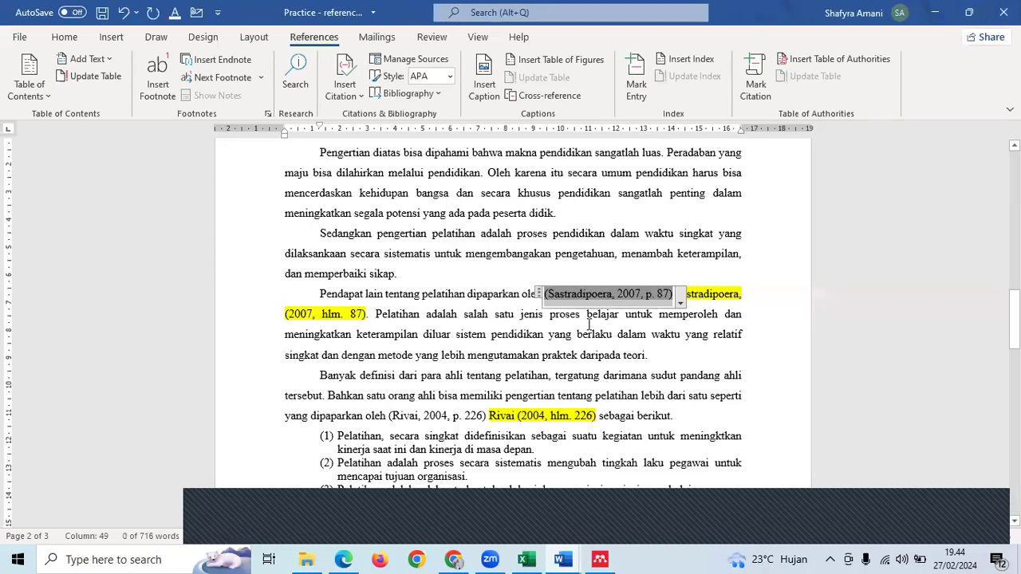
- Scroll down to the References list on page 3 and click inside it
scroll(614, 295, "down", 3)
left_click(622, 287)
scroll(622, 286, "down", 4)
scroll(622, 286, "down", 10)
left_click(518, 381)
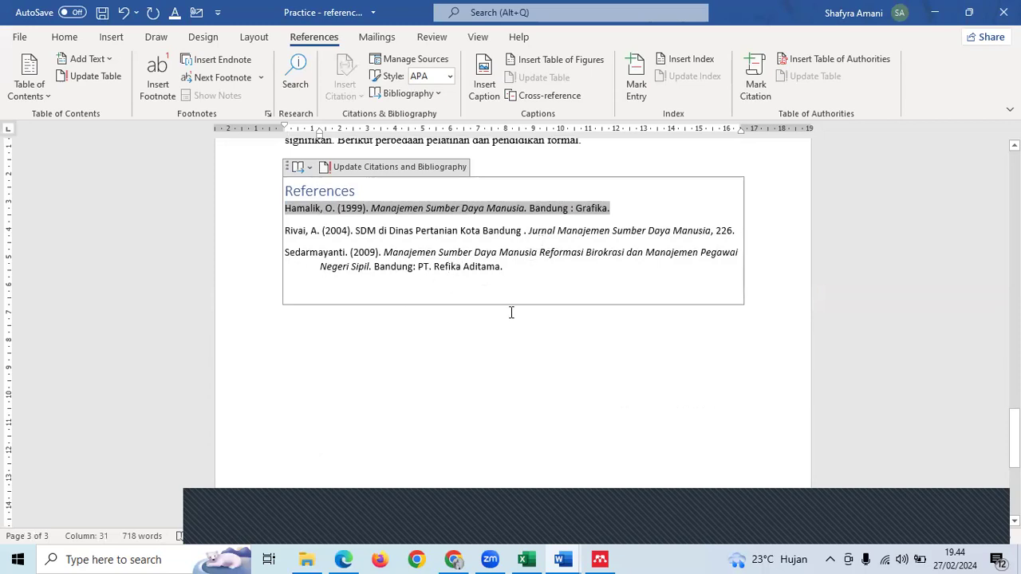
- Update the References list to pick up the new source, then undo that update
left_click(550, 359)
left_click(469, 265)
scroll(553, 269, "up", 1)
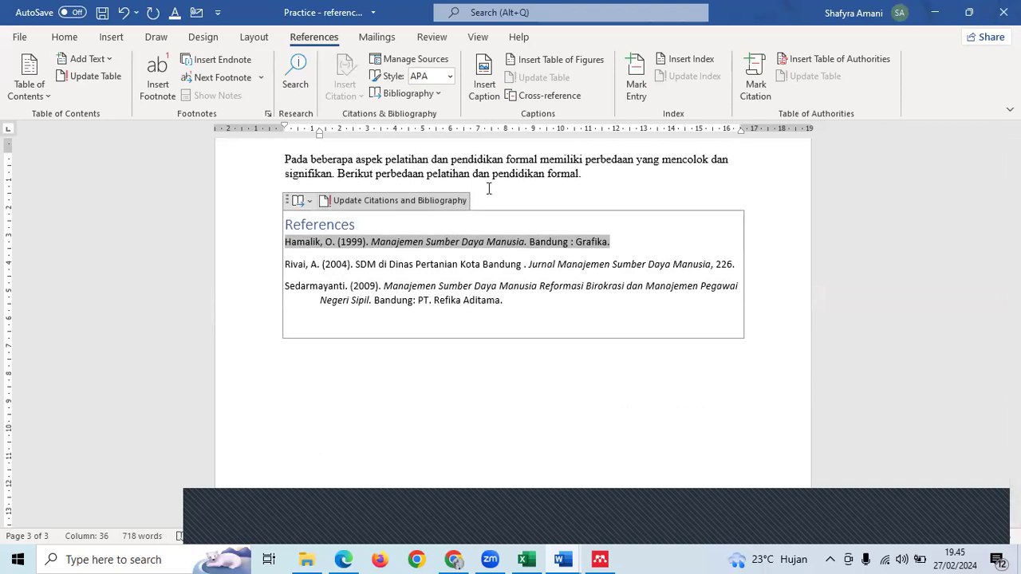
left_click(401, 200)
left_click(511, 391)
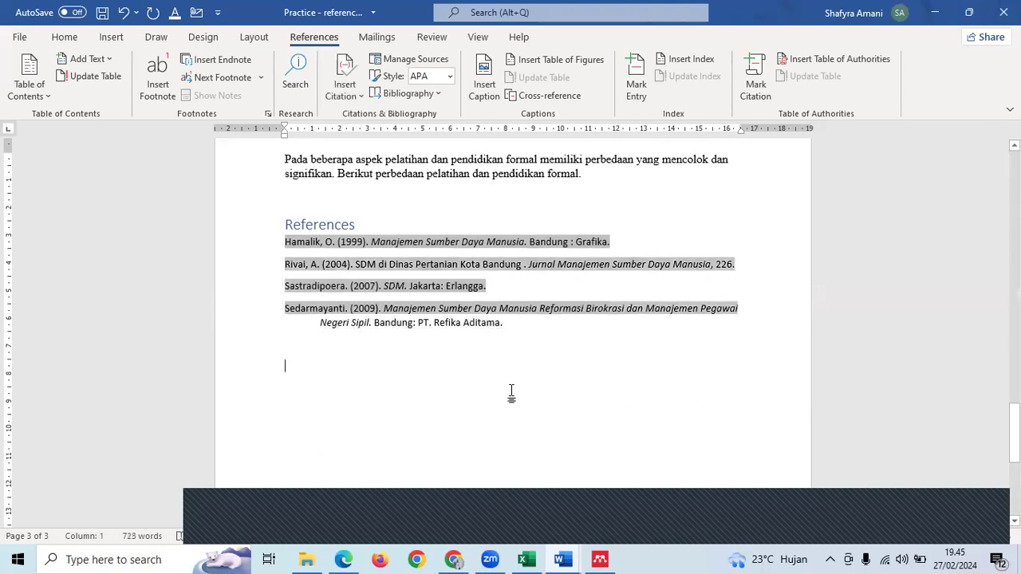
key("ctrl+z")
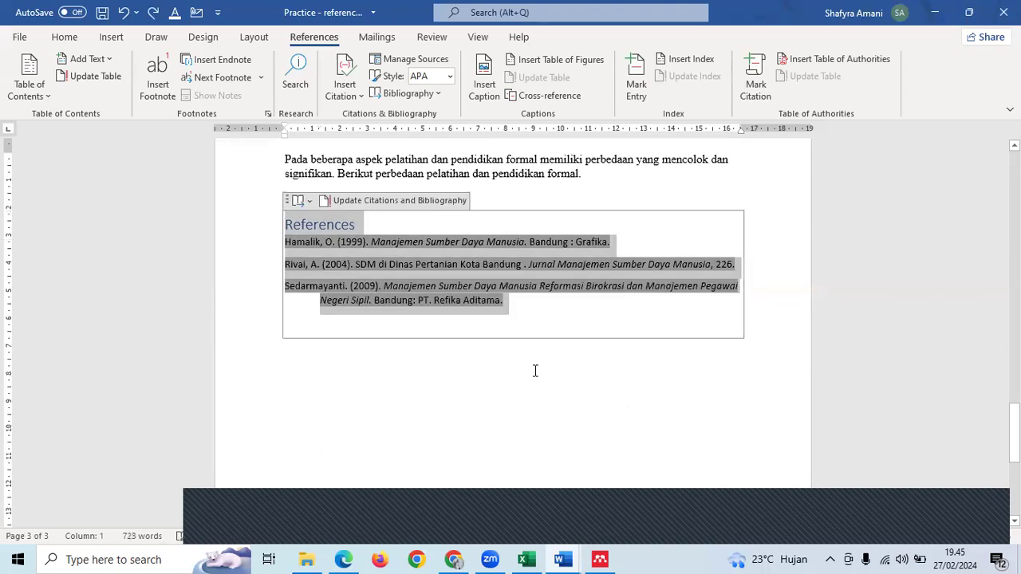
left_click_drag(318, 252, 285, 242)
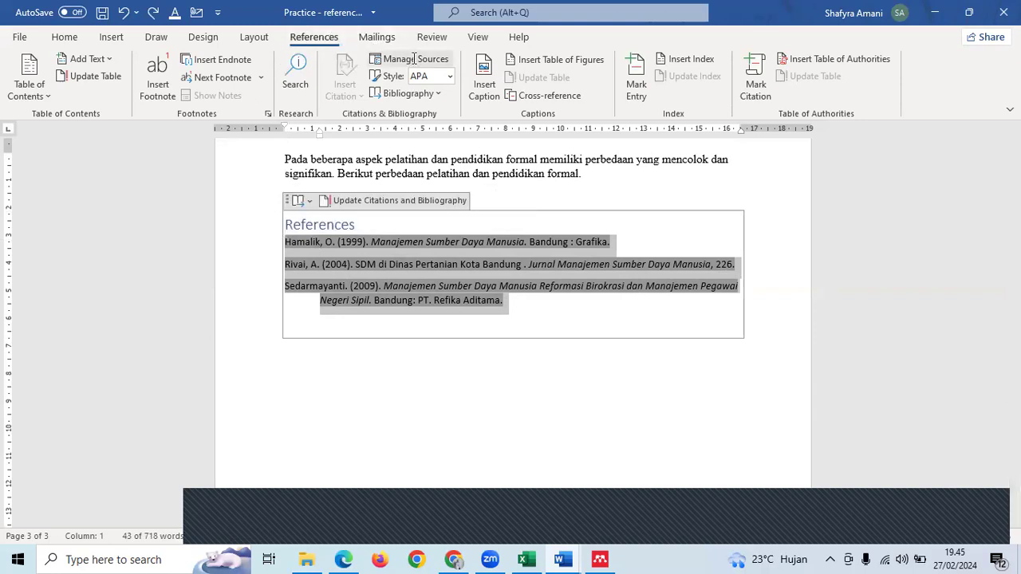
right_click(457, 259)
key("Escape")
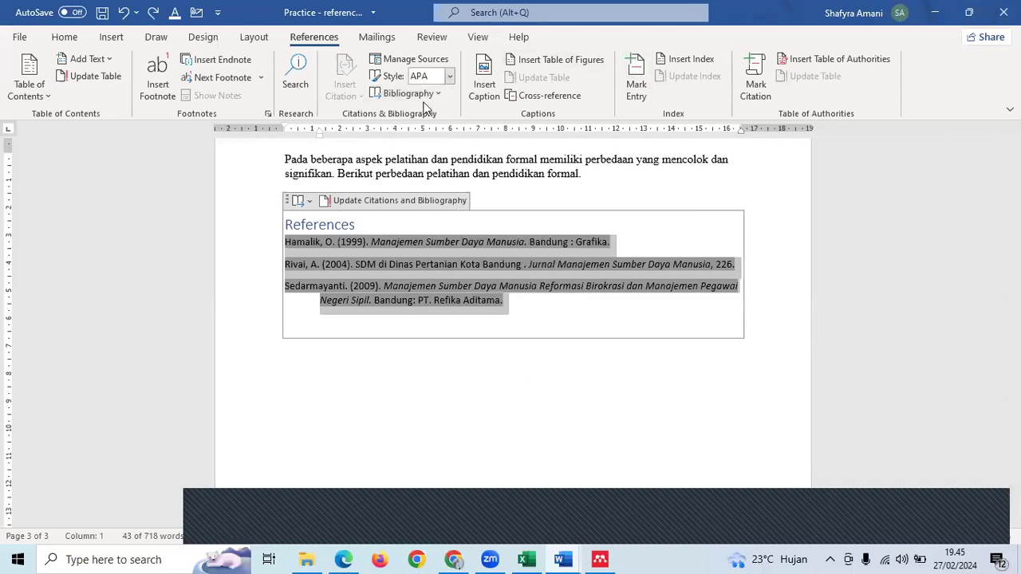
- Refresh the References list again so Sastradipoera (2007) appears as the fourth entry, then scroll to page 2
right_click(436, 250)
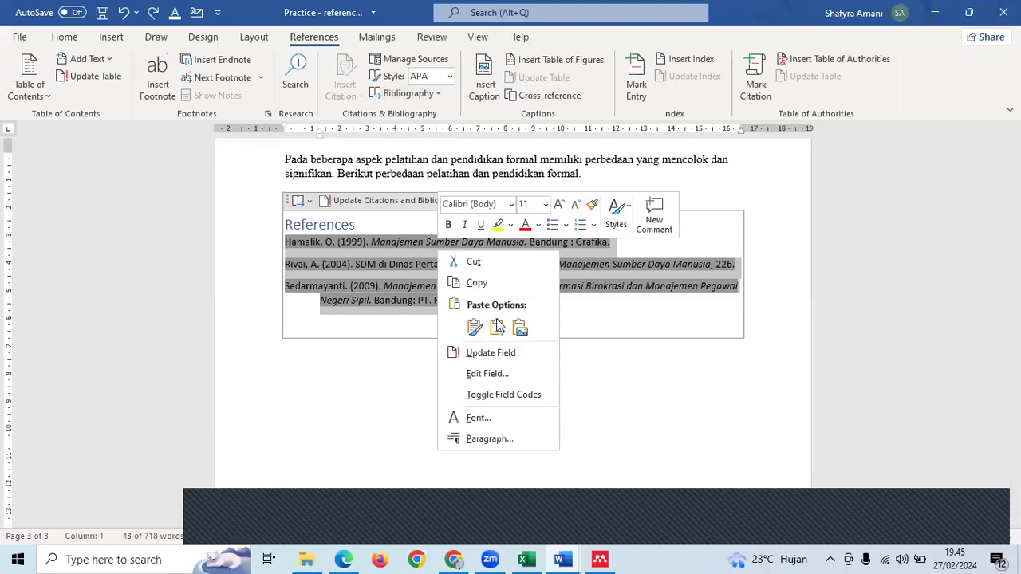
left_click(490, 355)
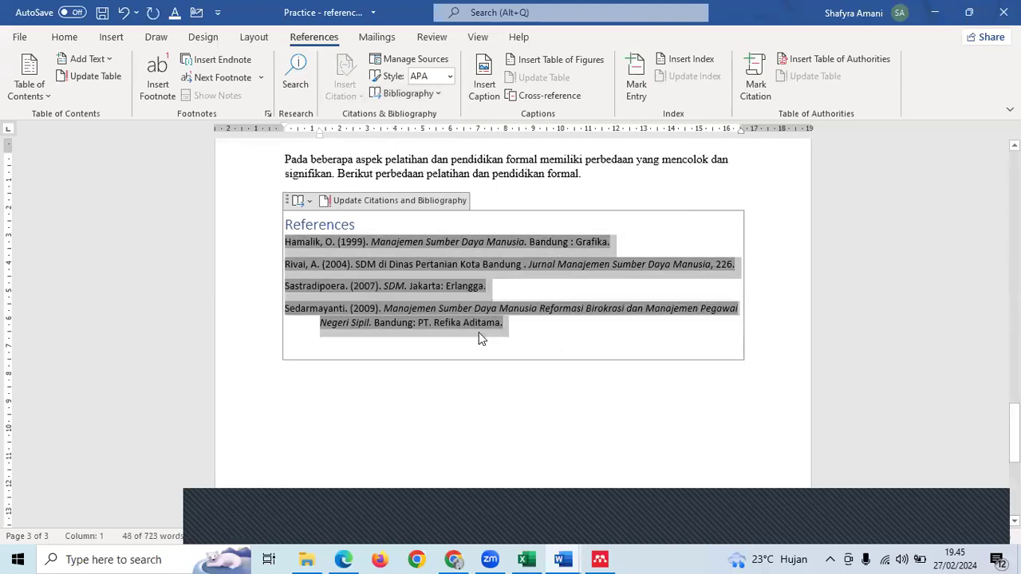
left_click(445, 323)
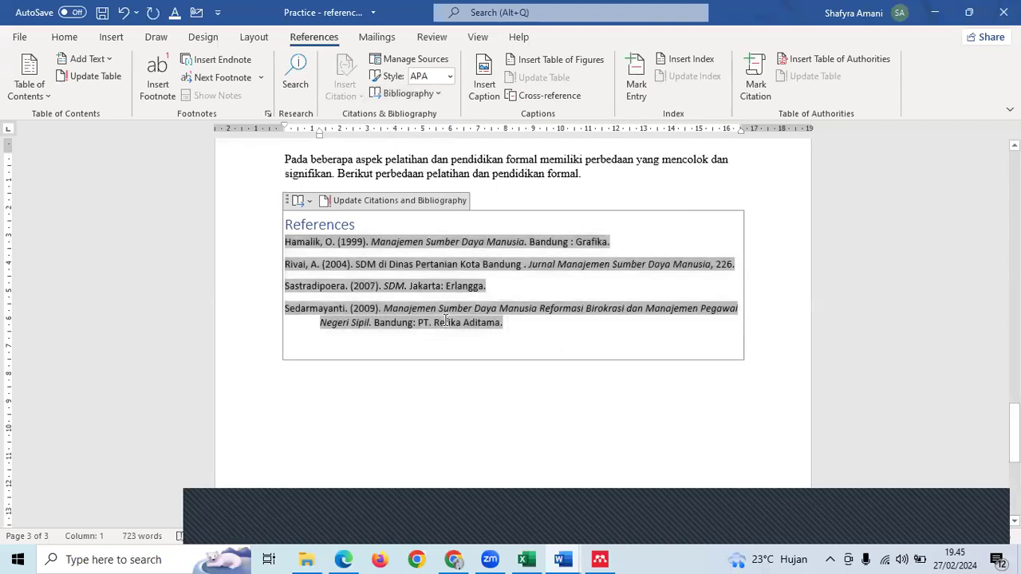
key("ctrl+z")
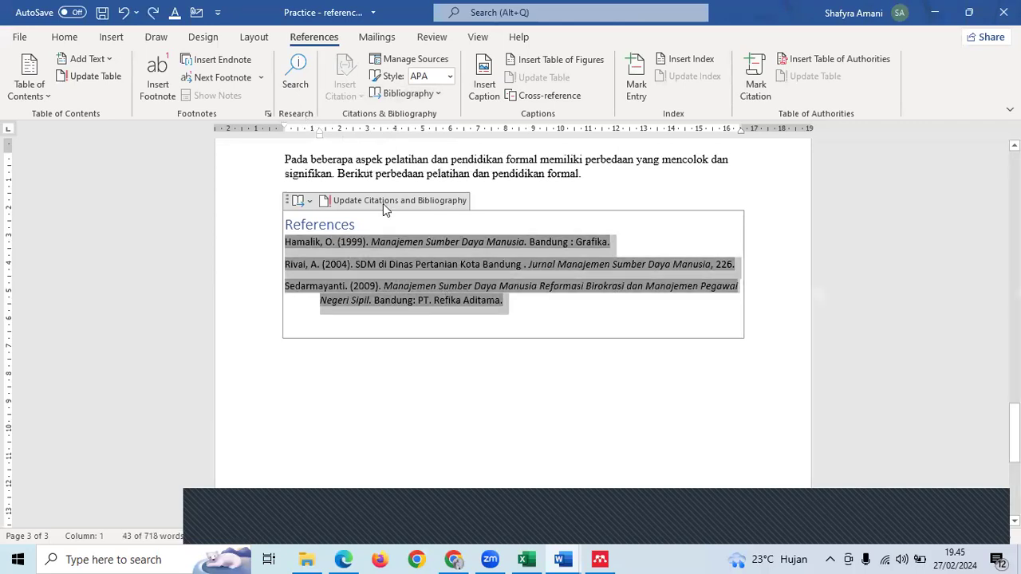
left_click(383, 200)
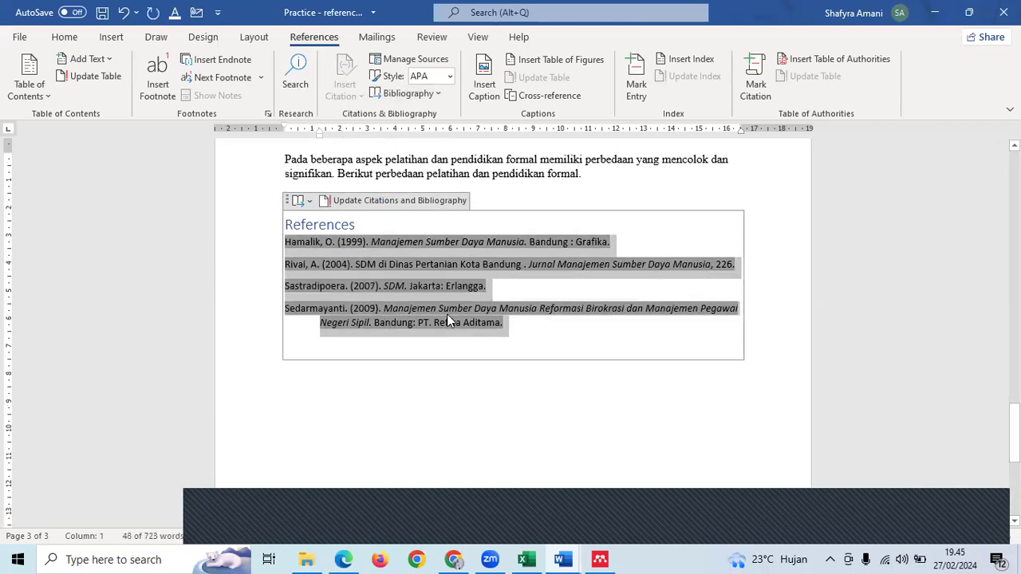
left_click(460, 384)
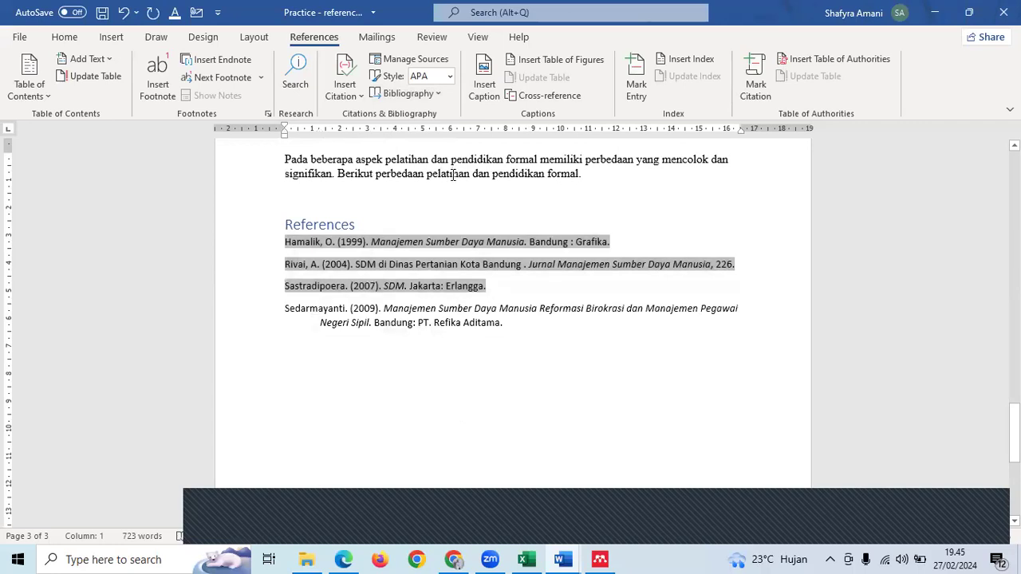
scroll(452, 174, "down", 1, "ctrl")
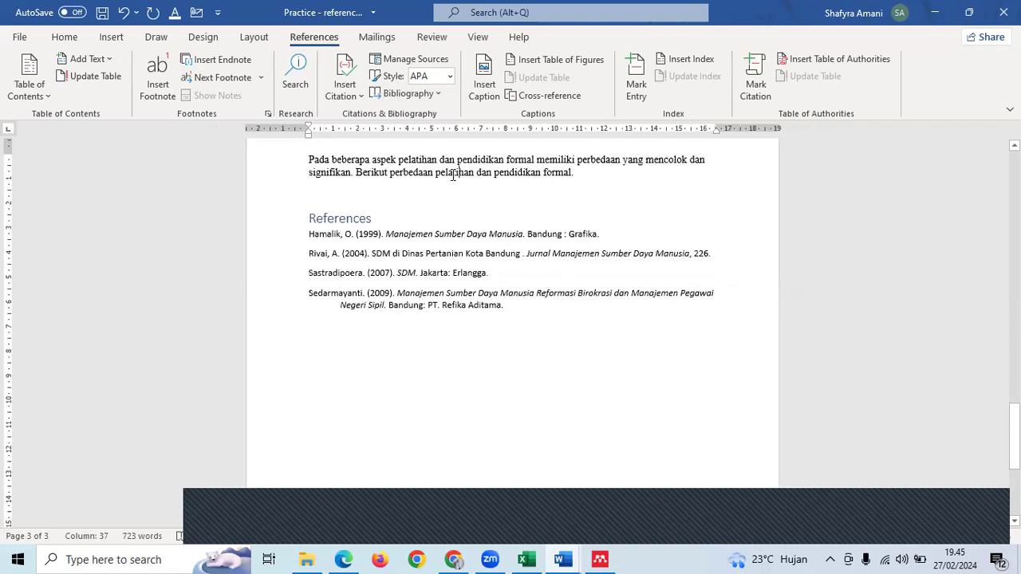
scroll(452, 173, "up", 4)
scroll(452, 174, "up", 4)
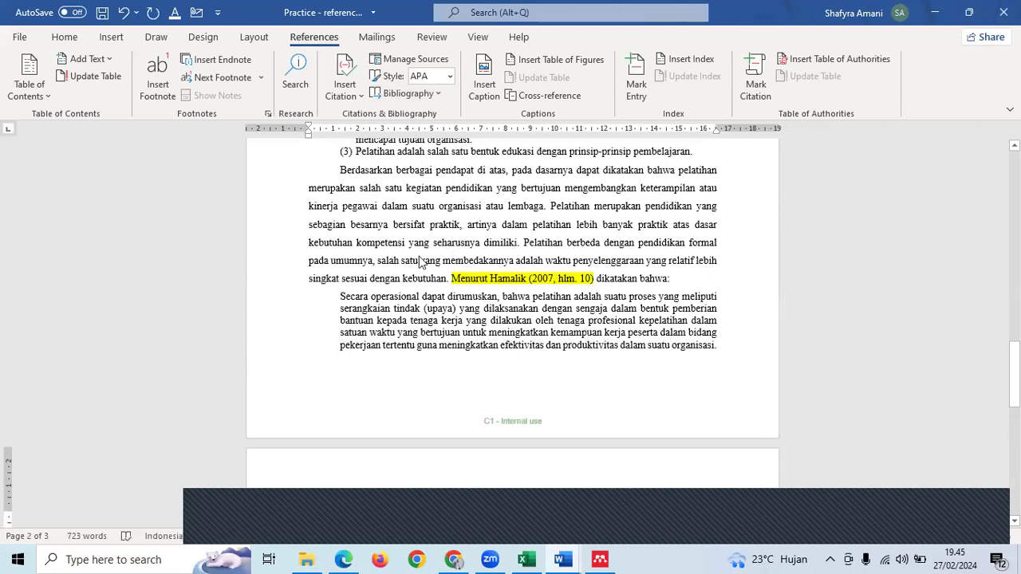
scroll(419, 263, "down", 2)
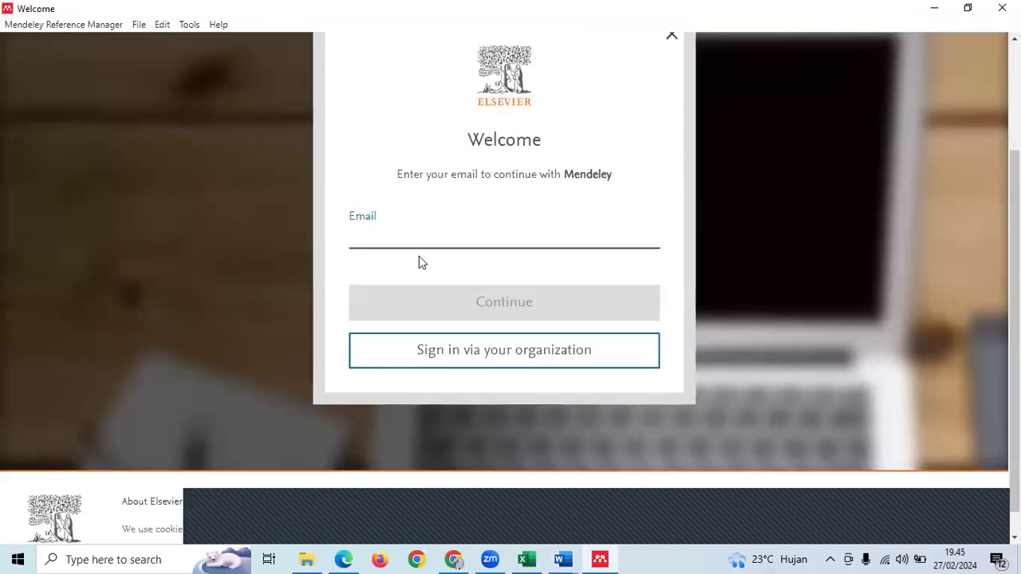
scroll(419, 263, "up", 3)
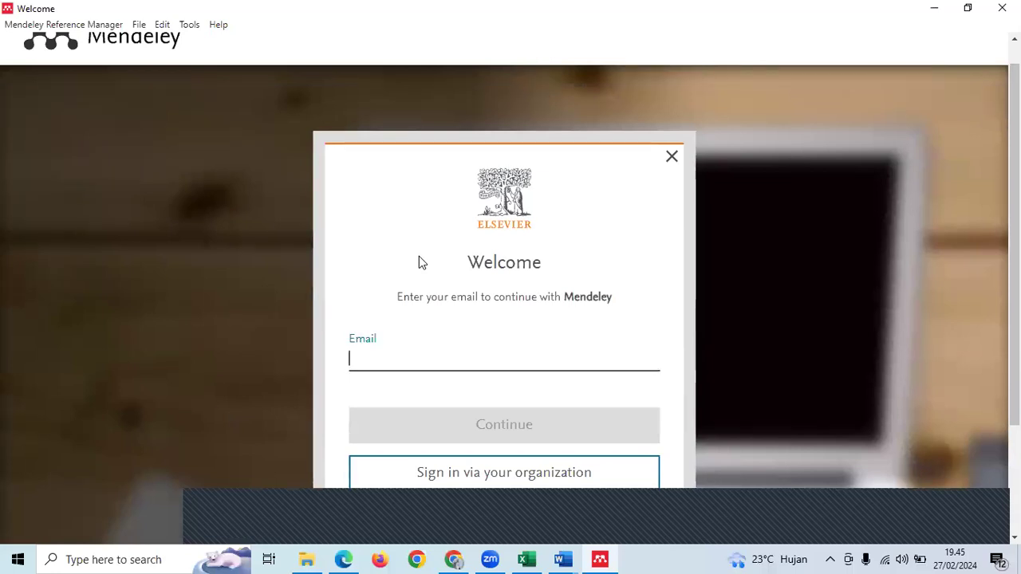
scroll(422, 264, "down", 2)
scroll(418, 257, "up", 2)
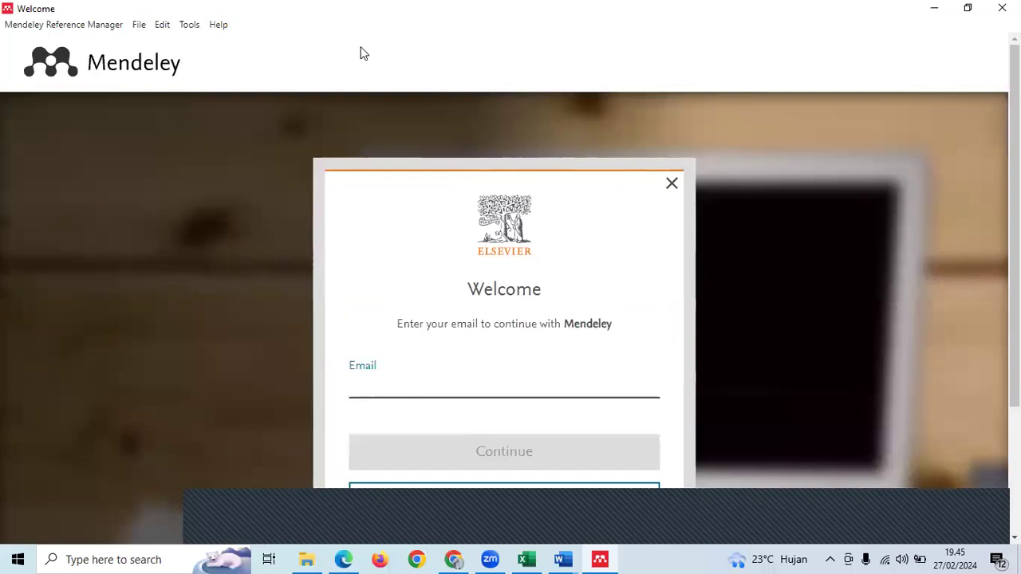
scroll(359, 56, "down", 2)
scroll(674, 329, "up", 1)
scroll(675, 329, "up", 1)
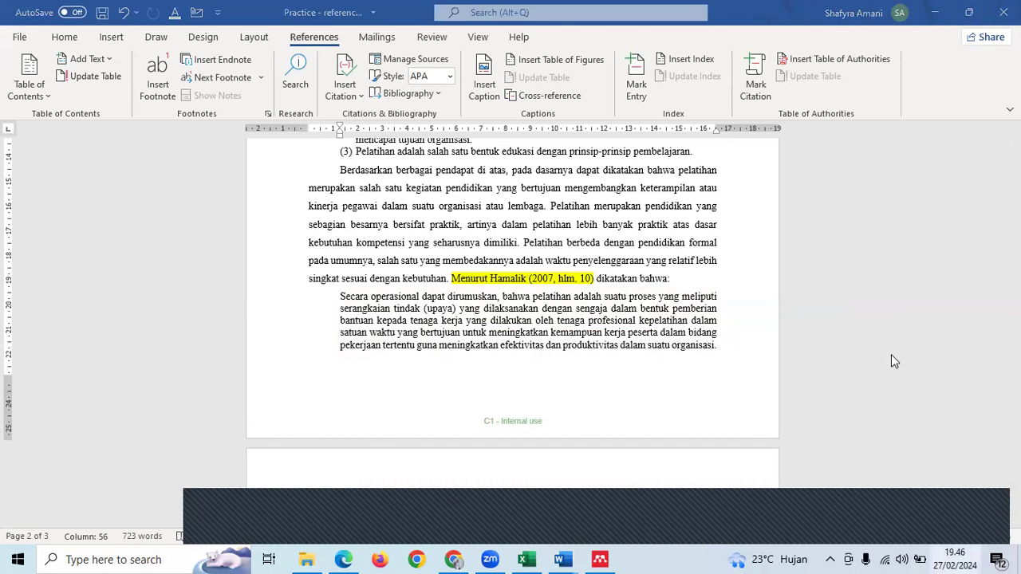
- Check the taskbar clock, then switch to the Learning Plan Bootcamp Word (Februari) workbook in Excel
left_click(965, 559)
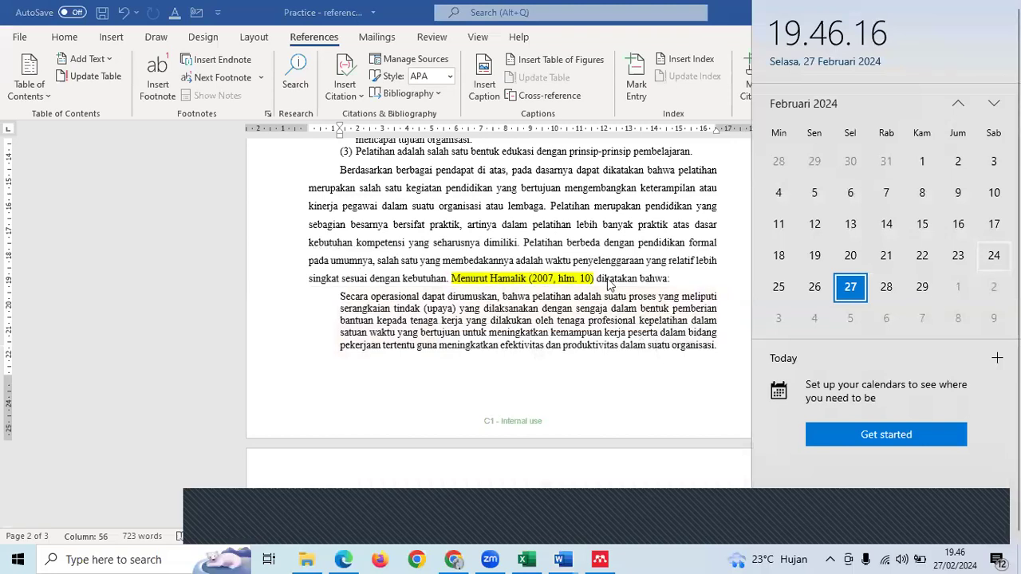
left_click(528, 322)
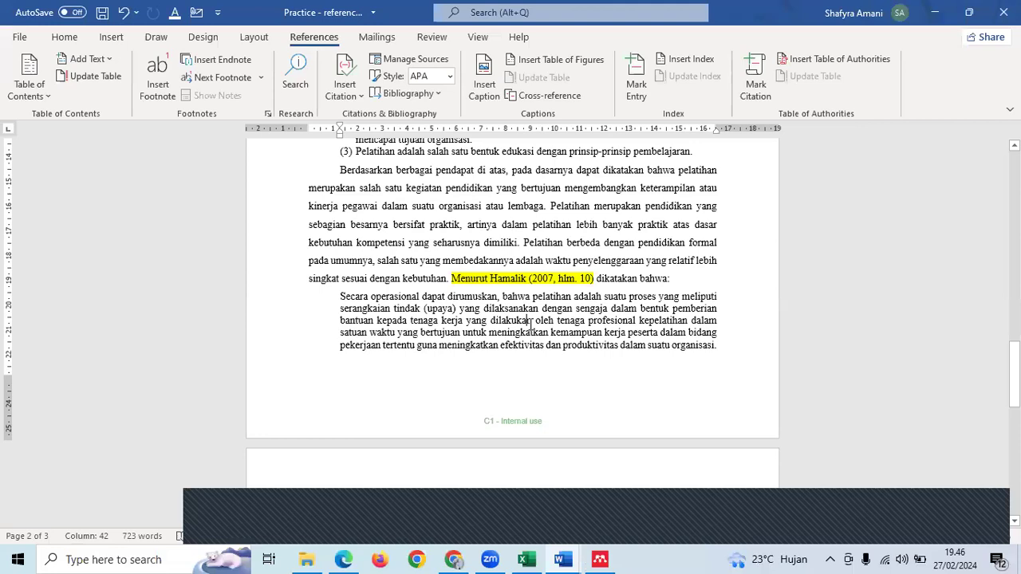
left_click(525, 558)
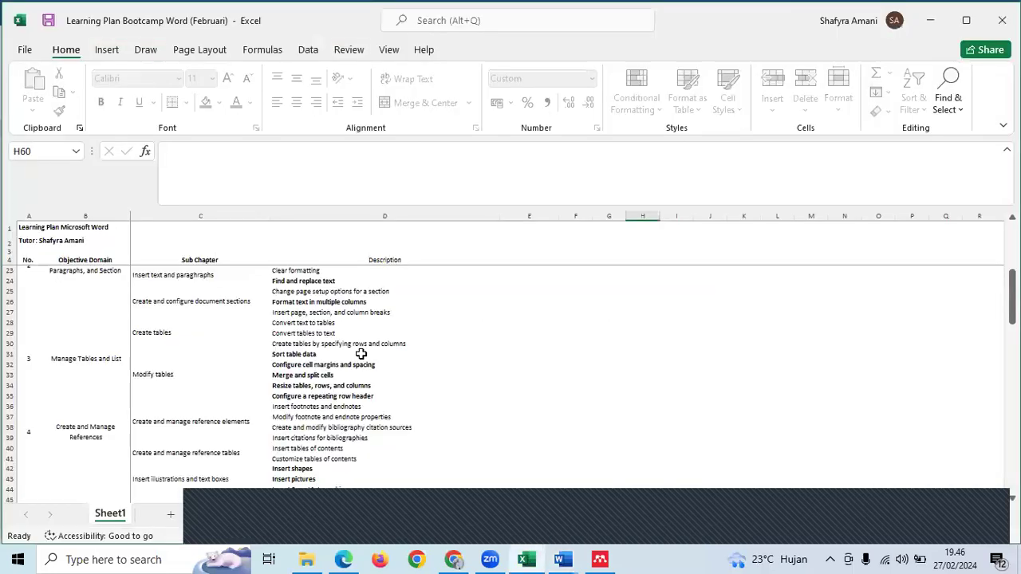
- Bold the descriptions in cells D39 through D41
left_click(361, 354)
scroll(361, 353, "down", 2)
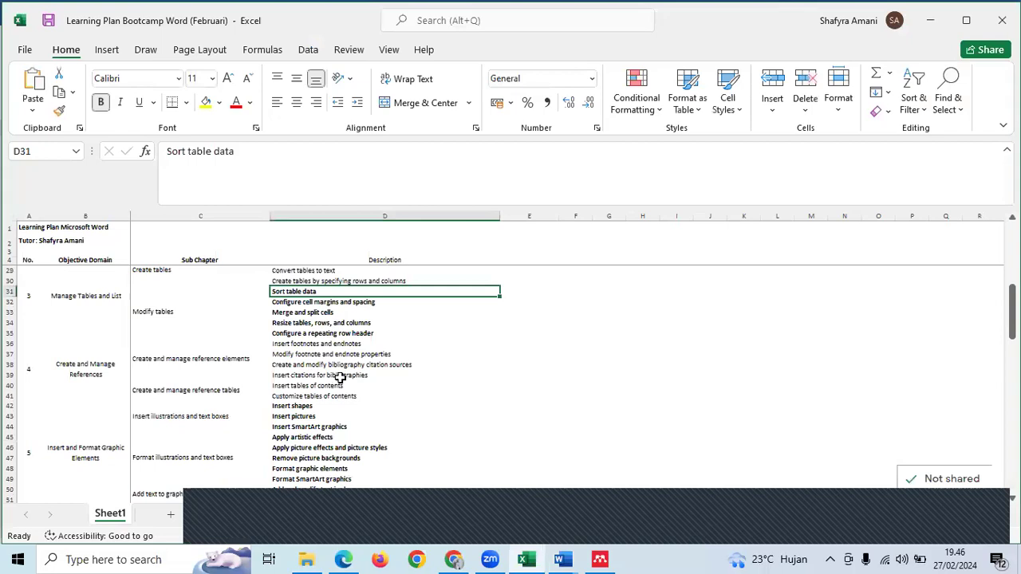
left_click_drag(342, 378, 341, 394)
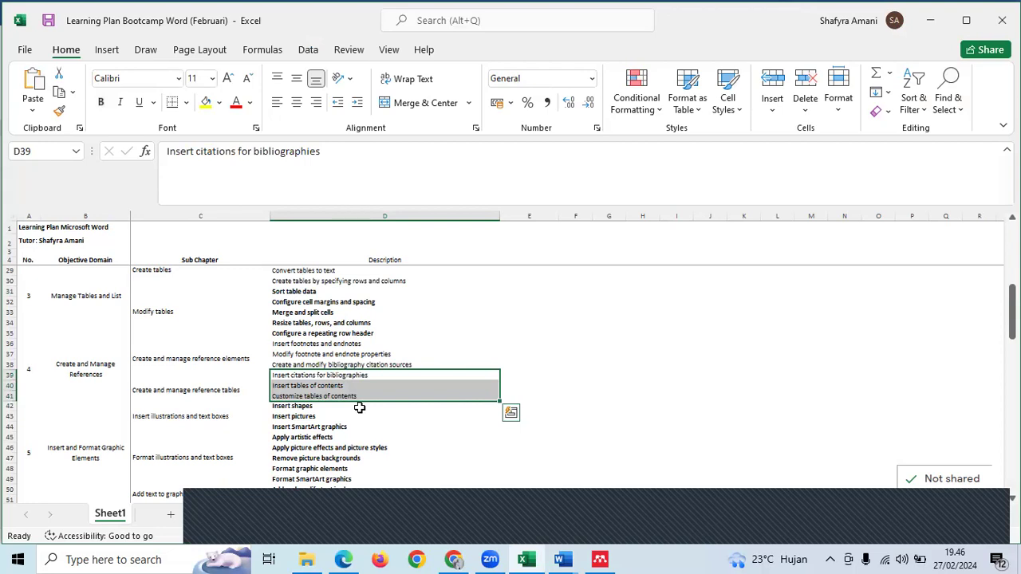
key("ctrl+b")
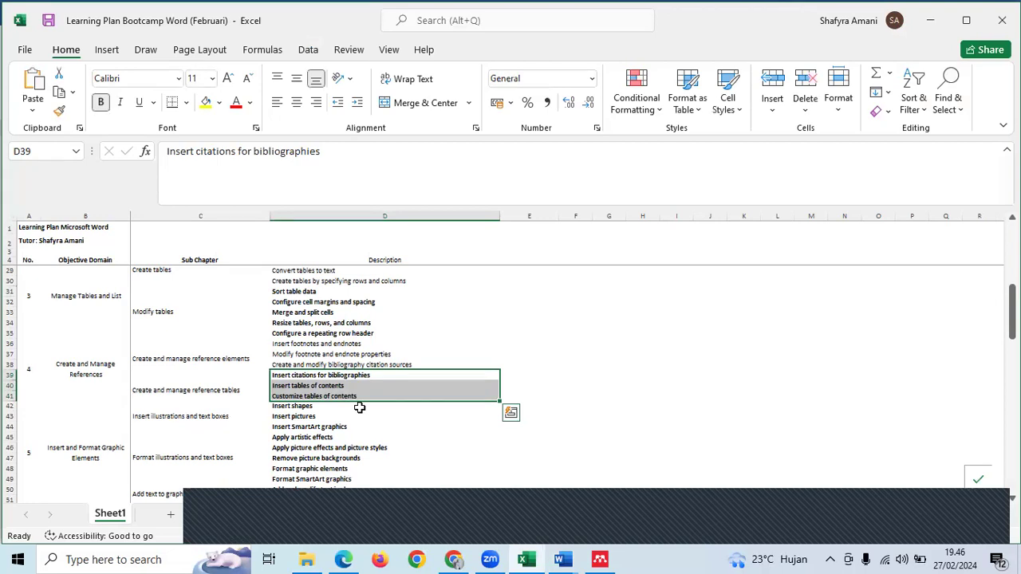
- Bold the bibliography sources description in D38, then minimize Excel to return to Word
left_click(375, 365)
key("ctrl+b")
left_click(424, 341)
left_click(496, 367)
key("ctrl+b")
scroll(495, 369, "down", 5)
scroll(495, 370, "up", 9)
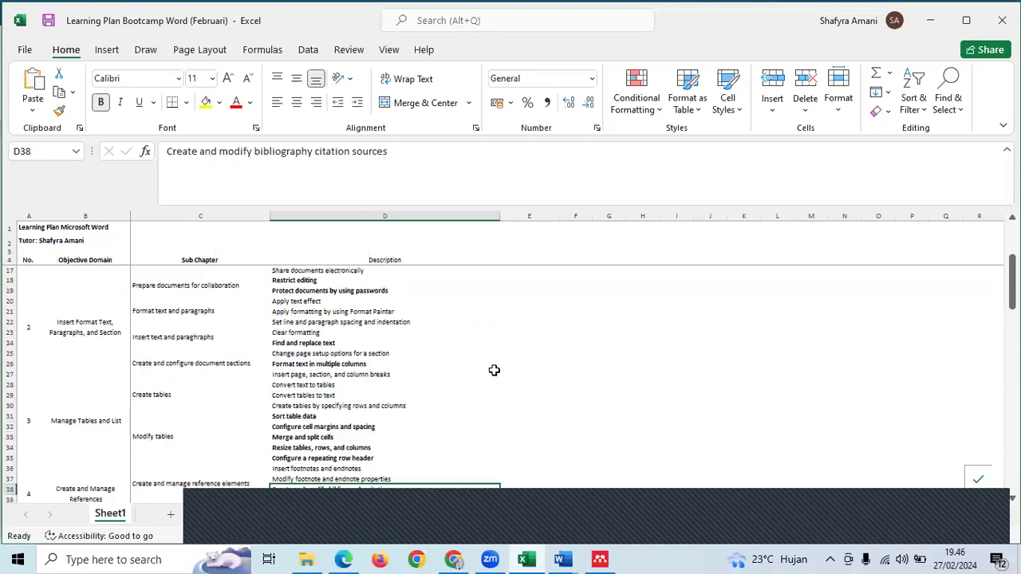
scroll(494, 370, "down", 3, "ctrl")
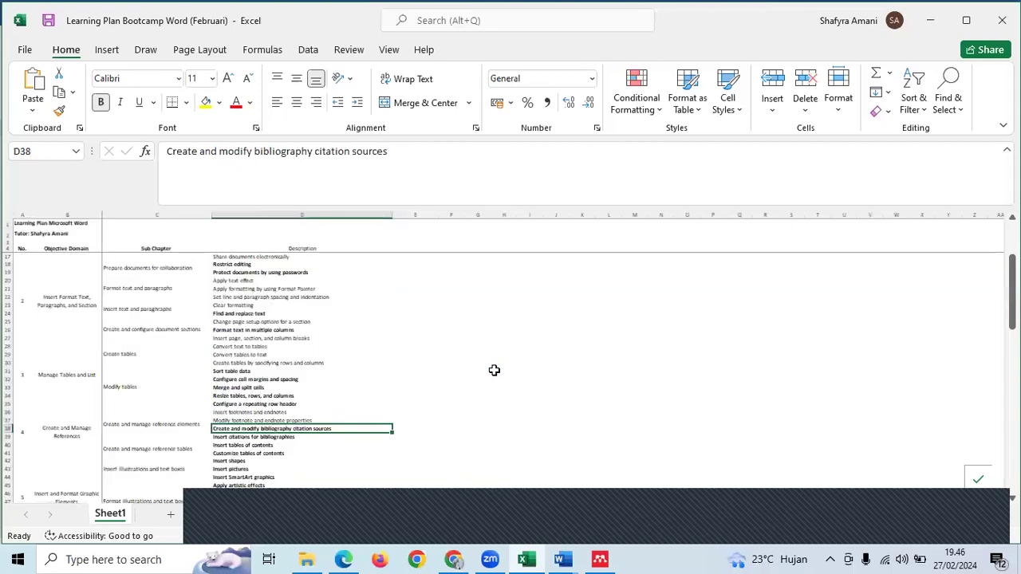
scroll(494, 370, "up", 2)
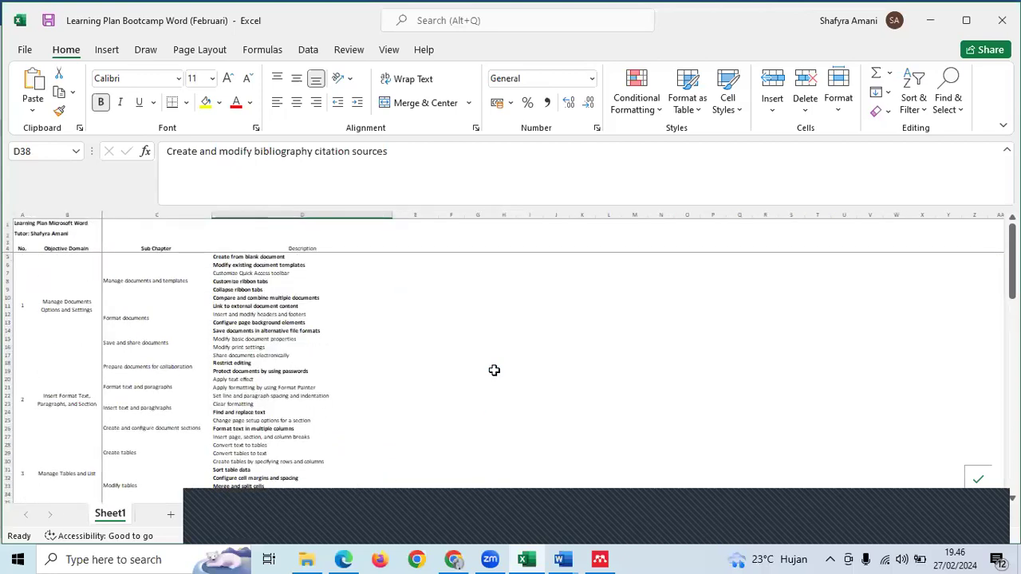
scroll(494, 370, "up", 2, "ctrl")
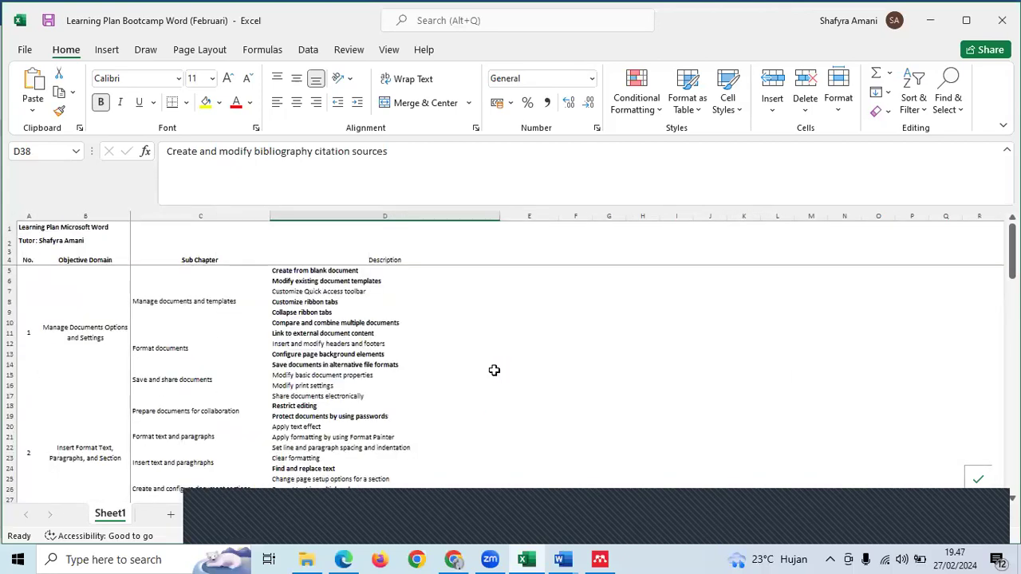
left_click(940, 24)
scroll(631, 349, "down", 7)
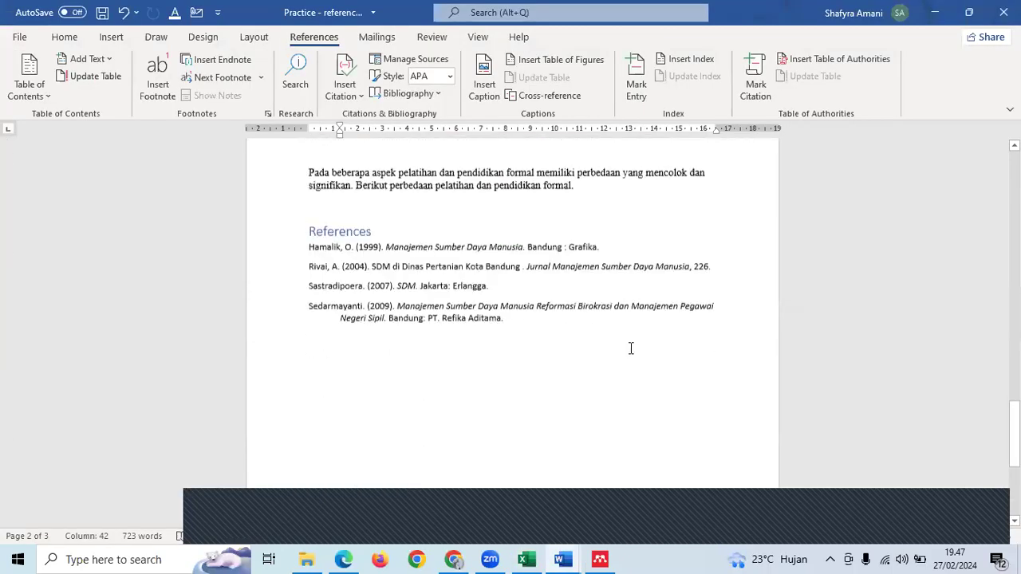
scroll(631, 349, "up", 10)
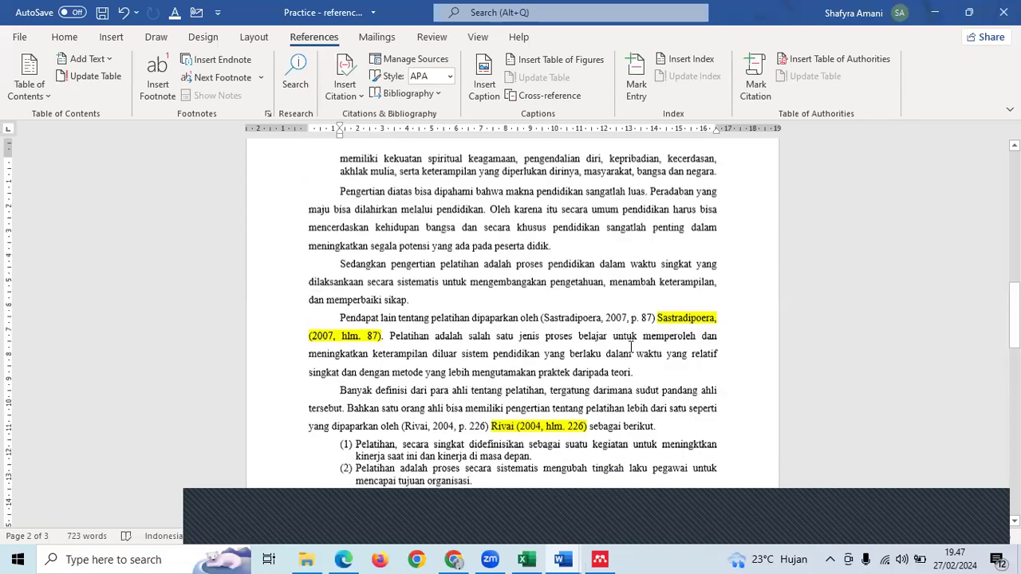
scroll(631, 348, "down", 7)
left_click(585, 371)
left_click(342, 243)
scroll(424, 258, "down", 1)
scroll(424, 258, "down", 1)
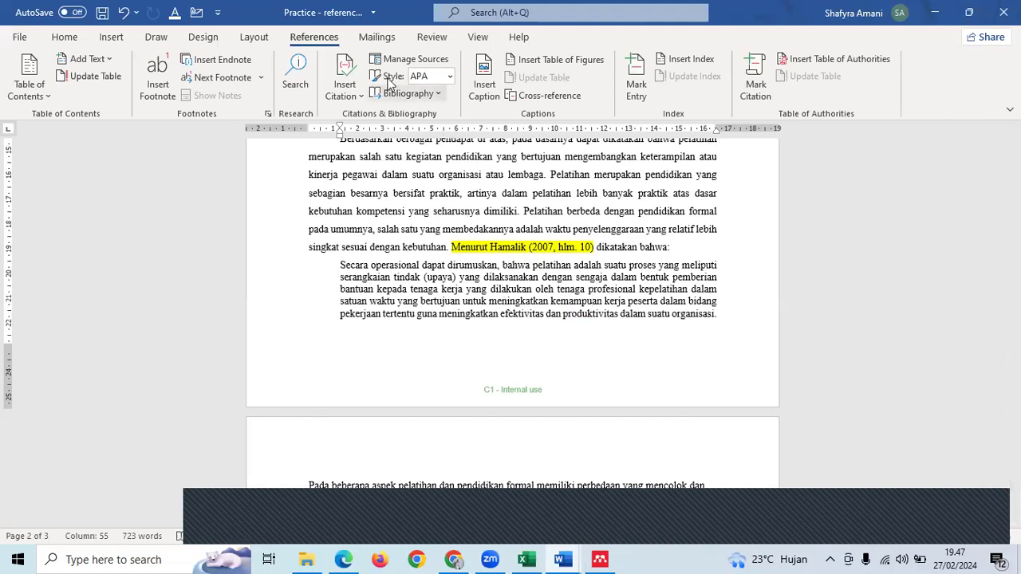
left_click(451, 79)
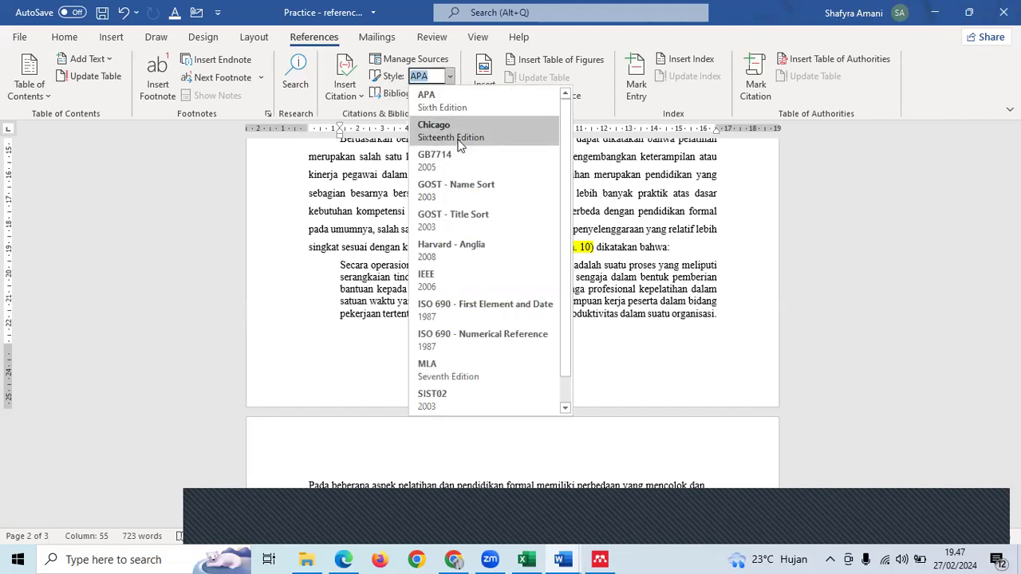
scroll(486, 190, "down", 1)
scroll(485, 189, "up", 1)
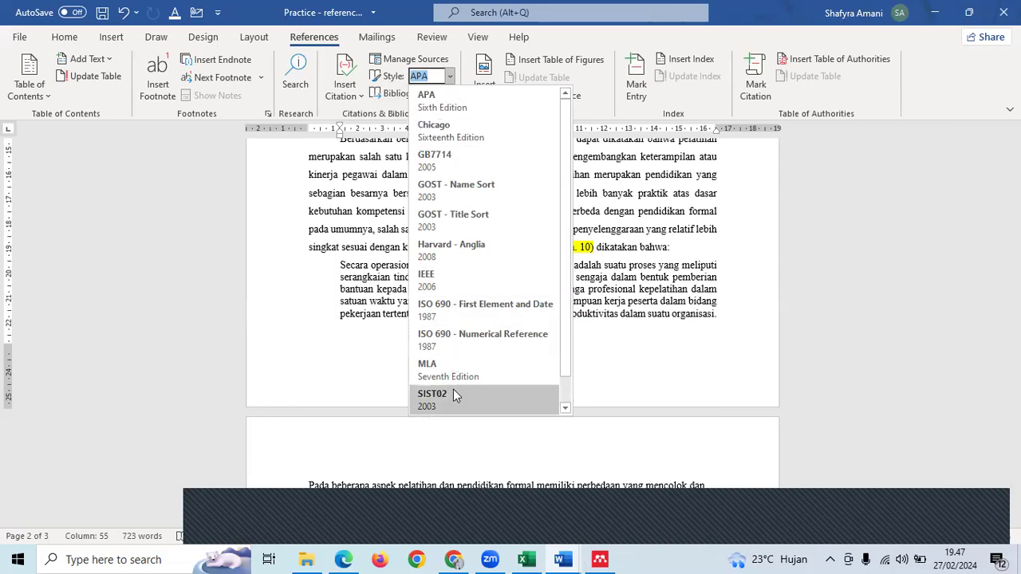
scroll(453, 389, "down", 1)
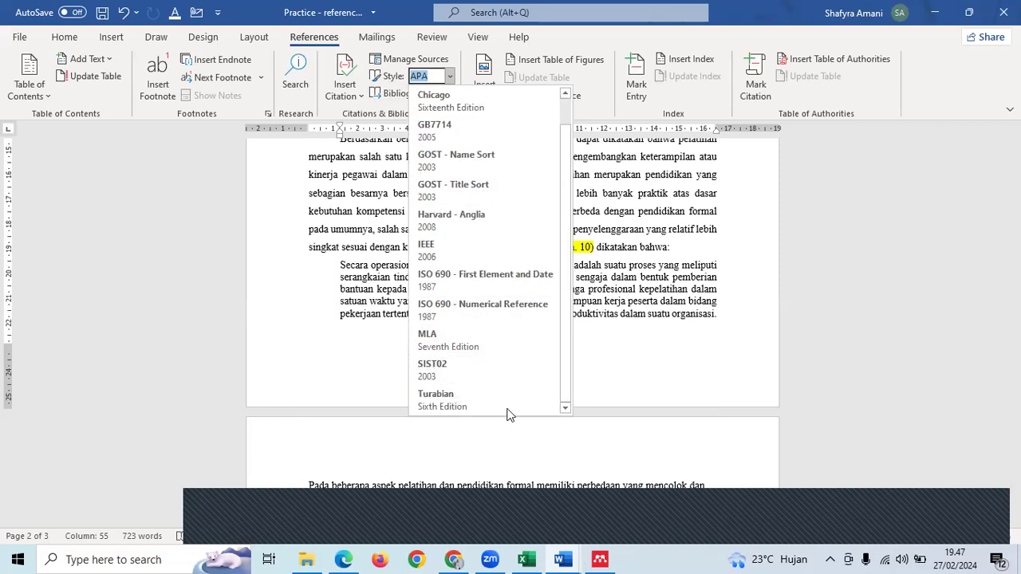
scroll(511, 392, "up", 1)
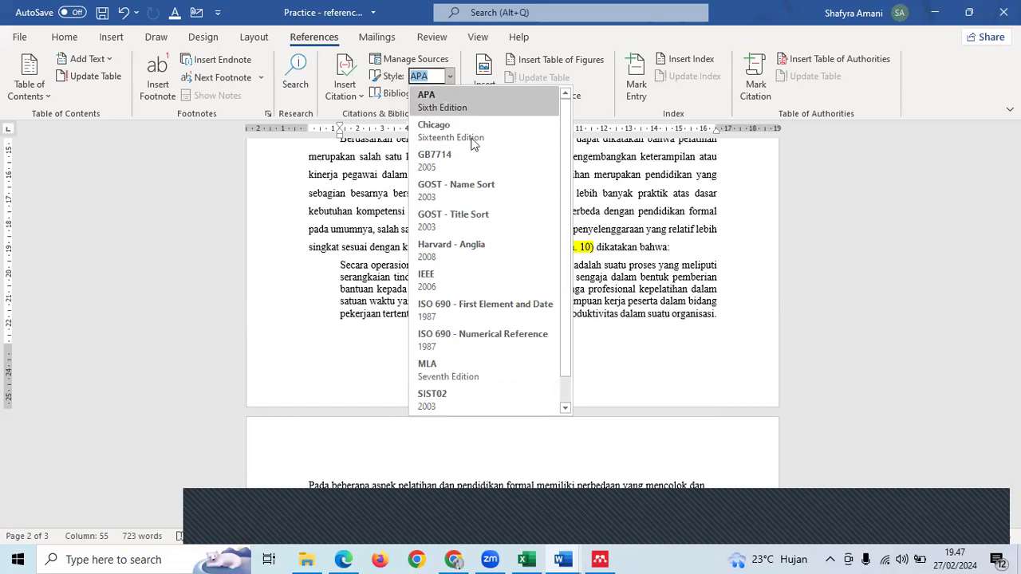
left_click(688, 311)
scroll(686, 305, "down", 8)
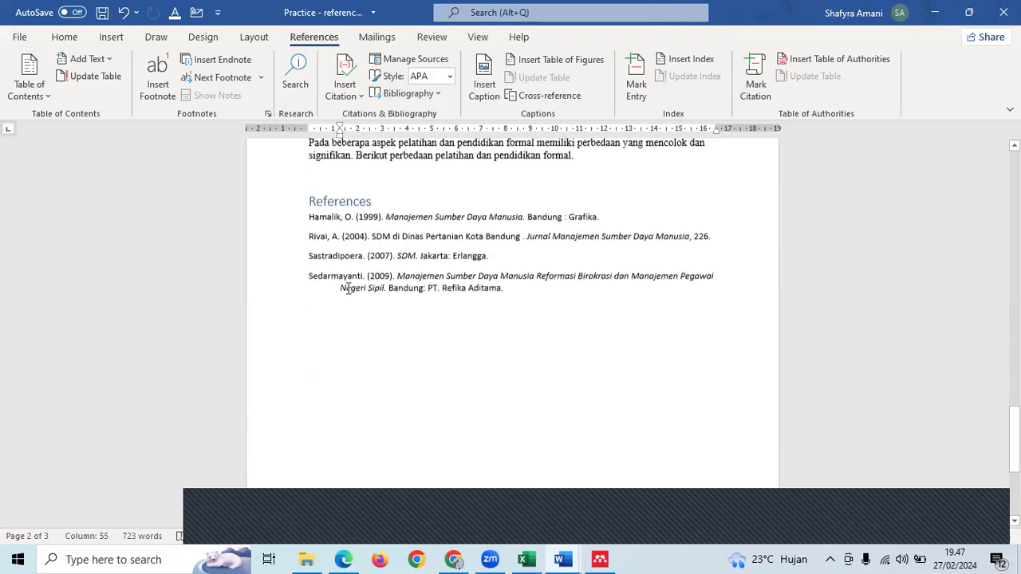
left_click(536, 263)
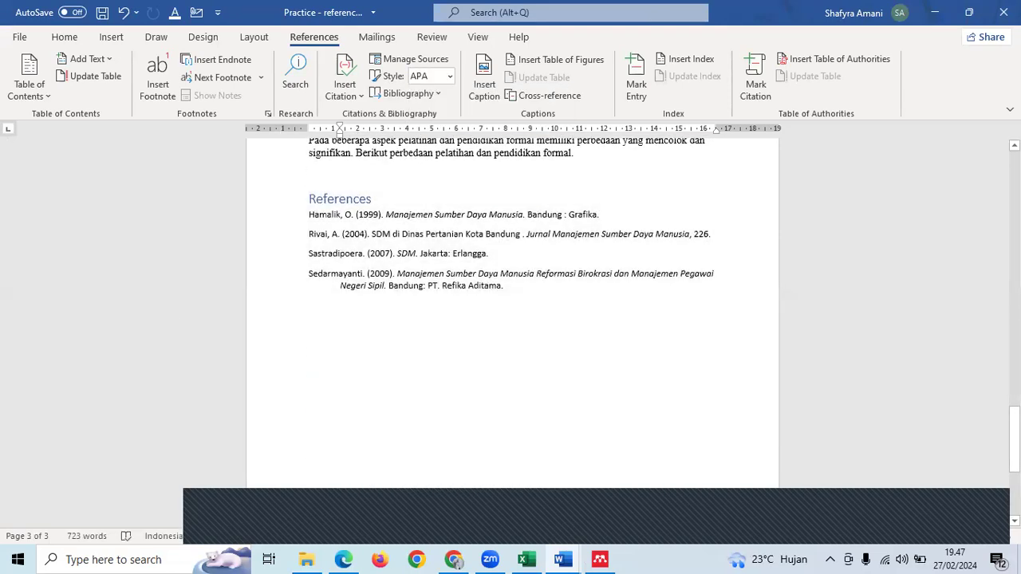
- Place the cursor right after the italic word 'stakeholder' on page 1 for the footnote
left_click_drag(1013, 438, 986, 150)
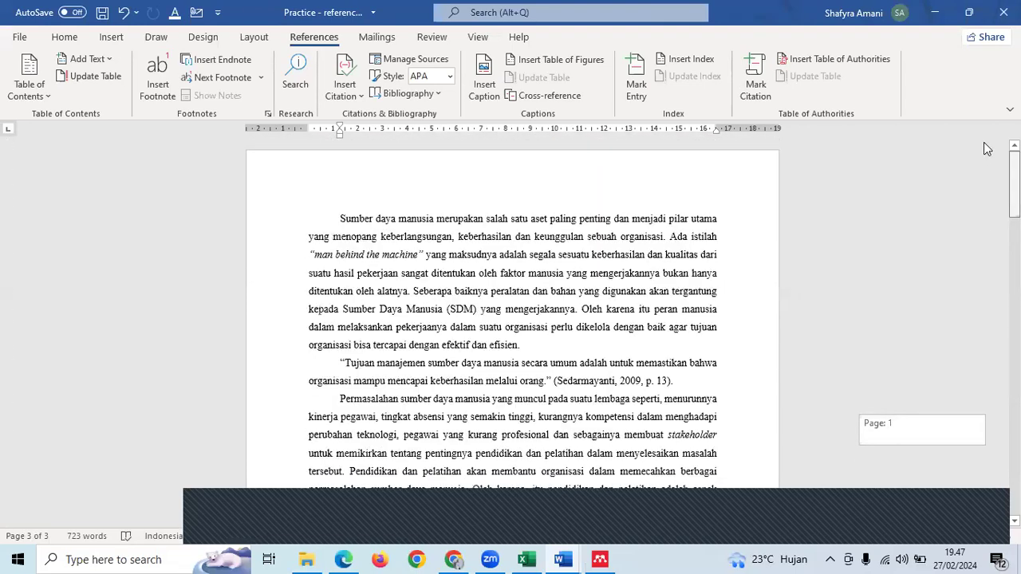
left_click(480, 309)
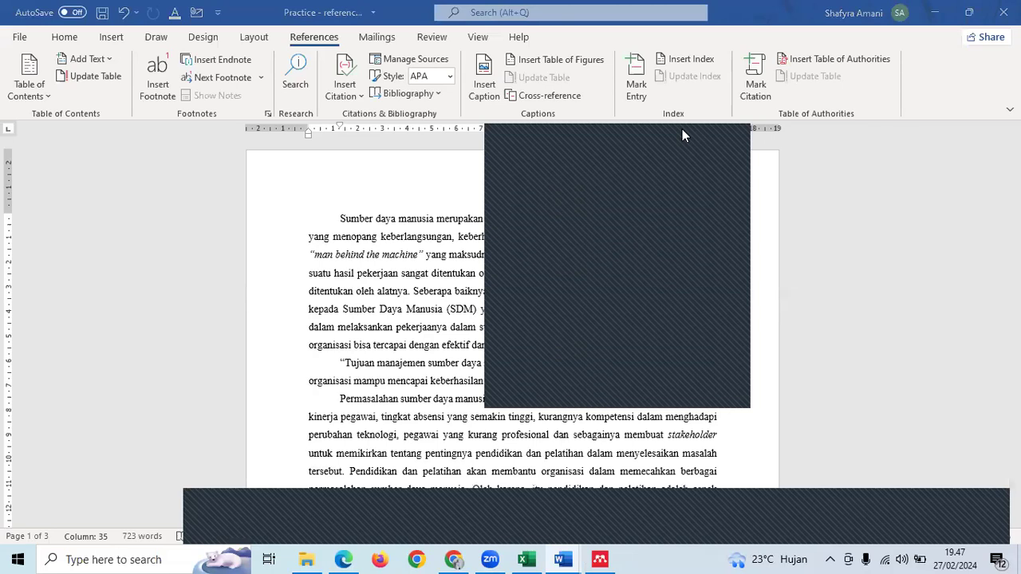
scroll(669, 272, "down", 2)
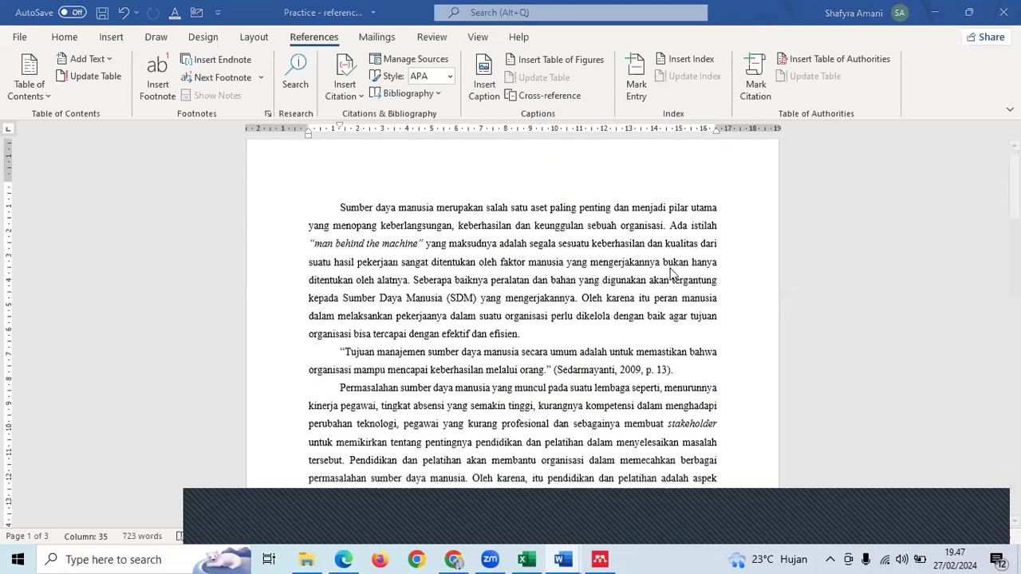
scroll(669, 273, "down", 3)
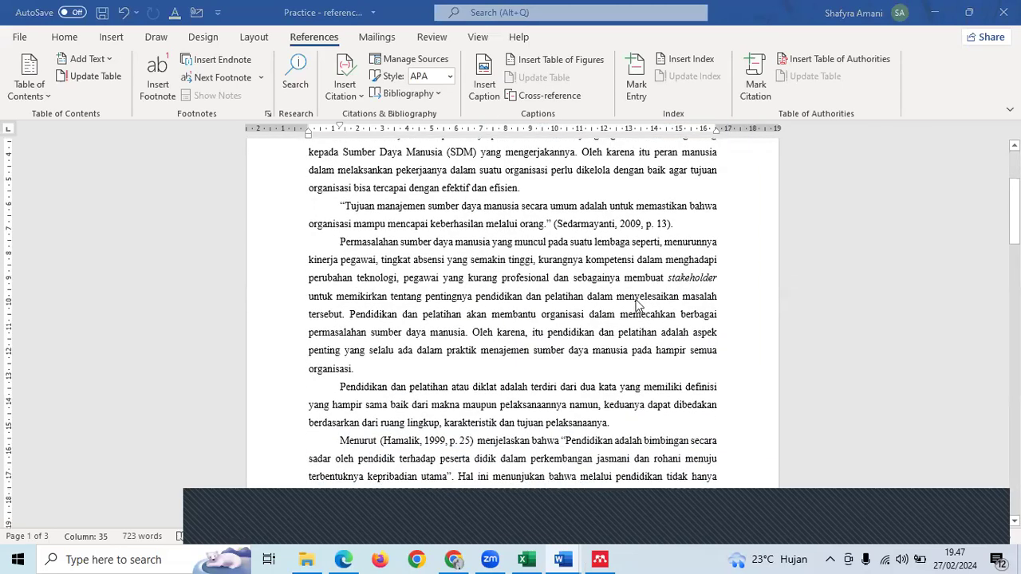
scroll(630, 316, "down", 9)
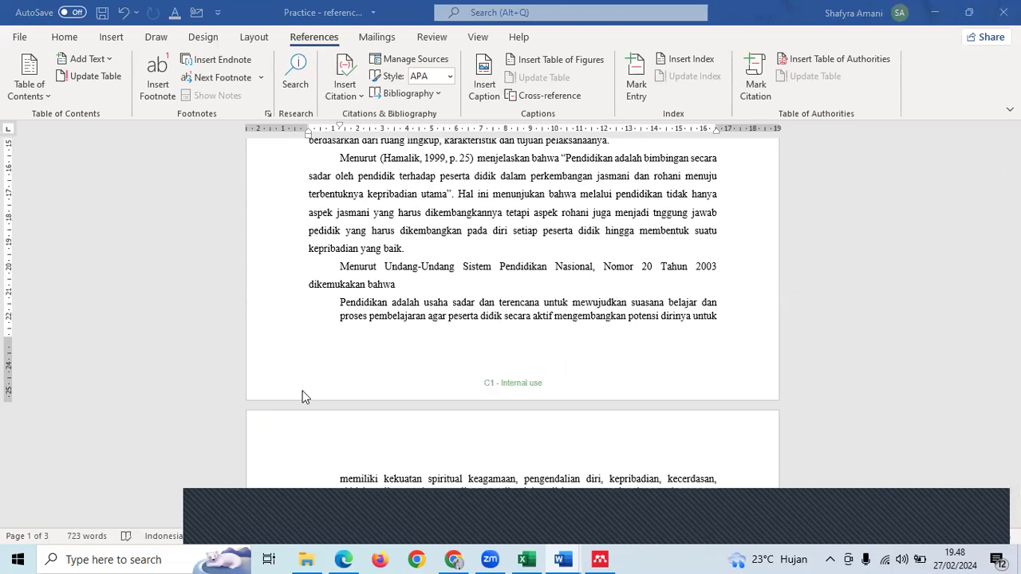
scroll(311, 392, "up", 3)
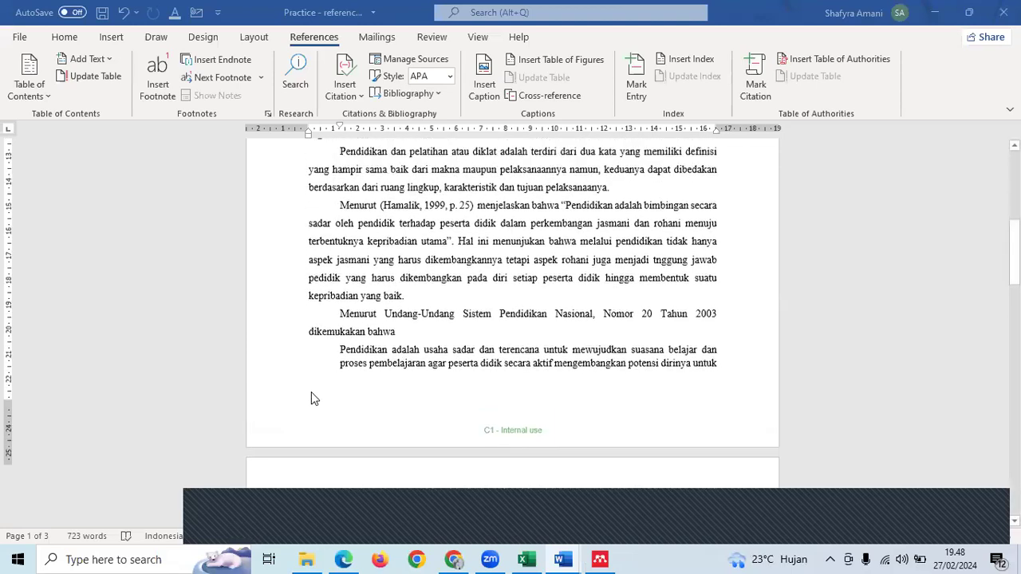
scroll(311, 397, "up", 4)
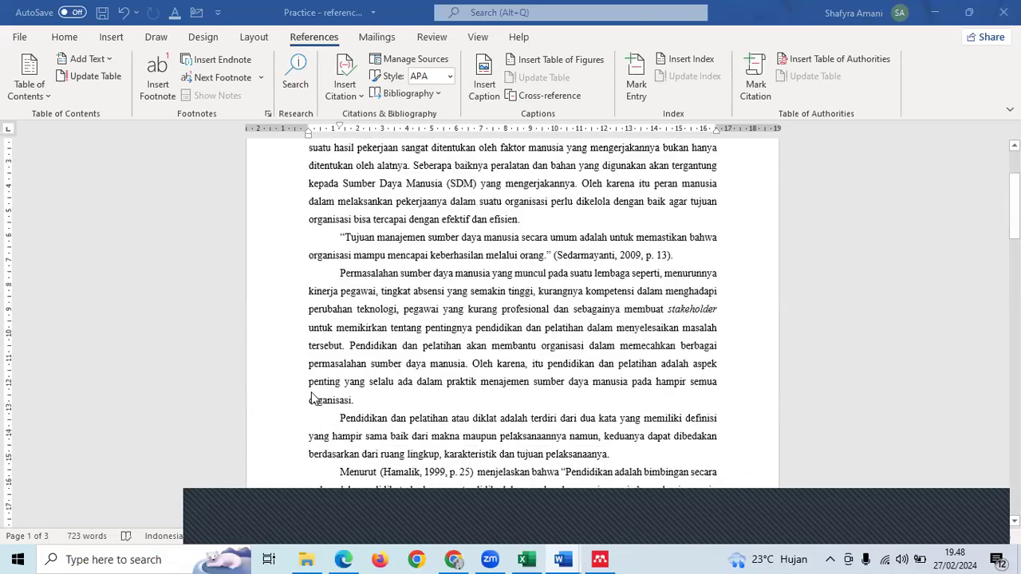
left_click(718, 312)
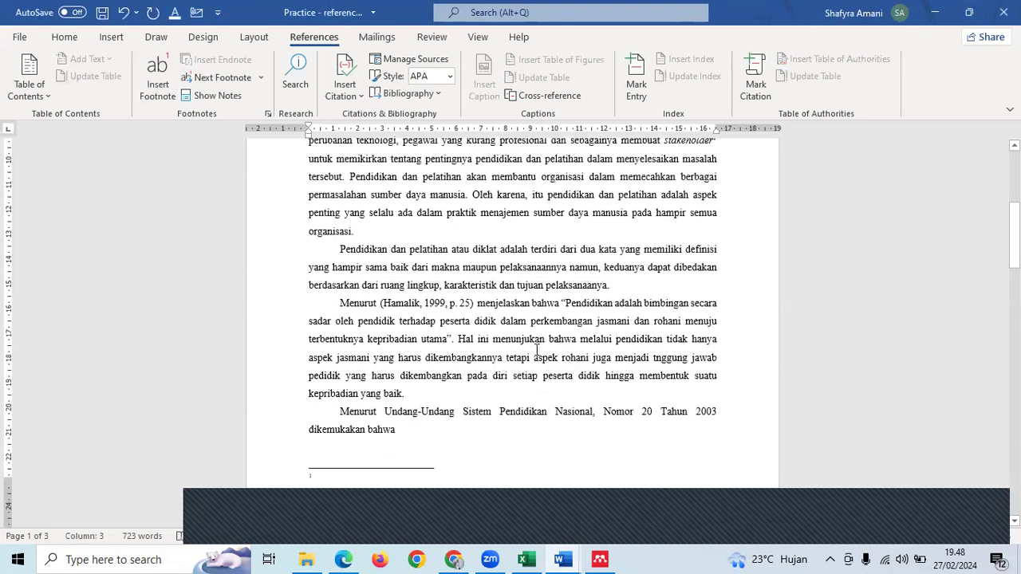
- Type 'Stakeholder adalah pihak-pihak yang' into footnote 1, fixing the 'aadalah' typo
type("St")
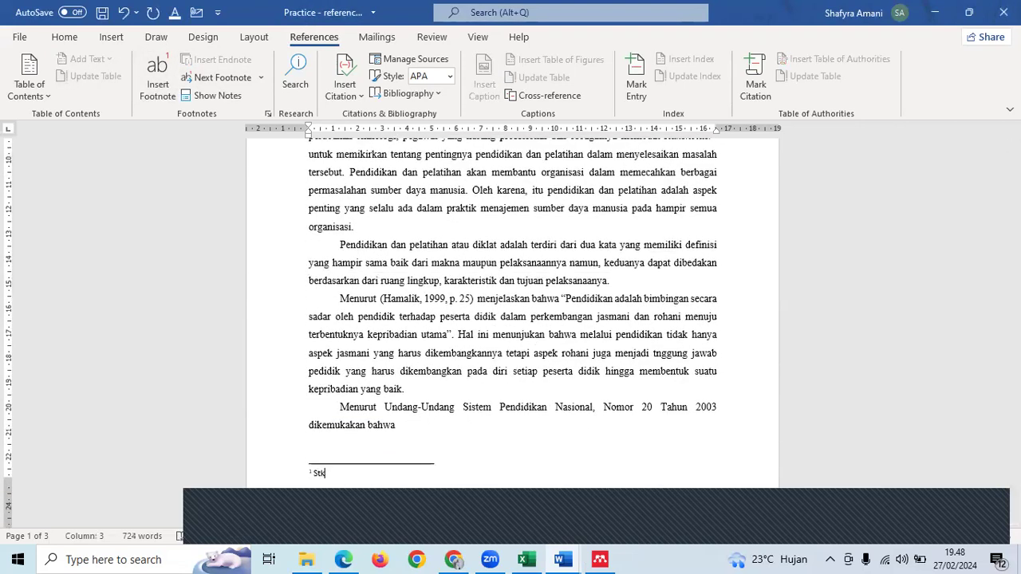
type("akeholder aadalah")
key("BackSpace")
key("BackSpace")
key("BackSpace")
key("BackSpace")
key("BackSpace")
type("lah pihak-pihak yang .....")
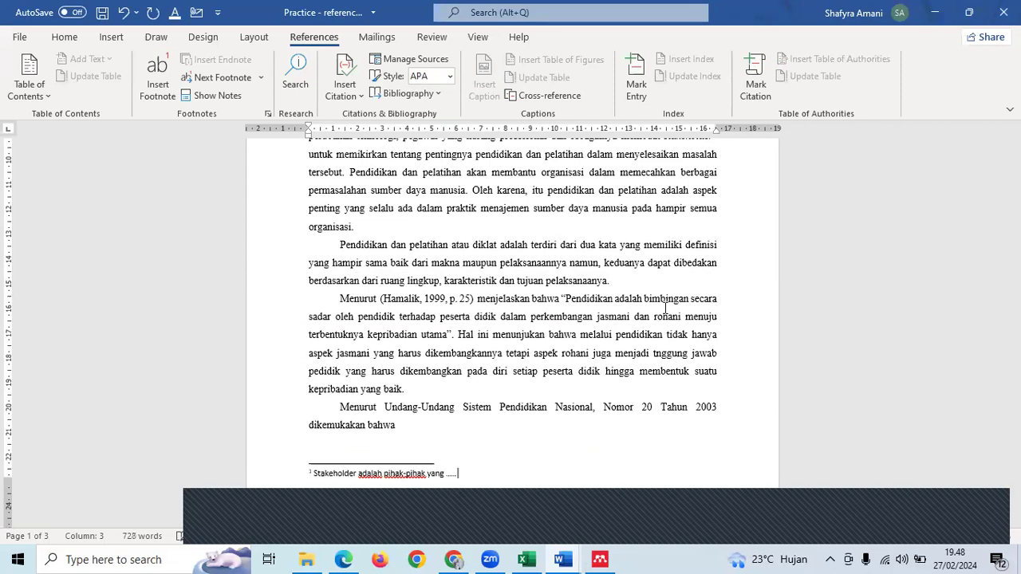
left_click(662, 327)
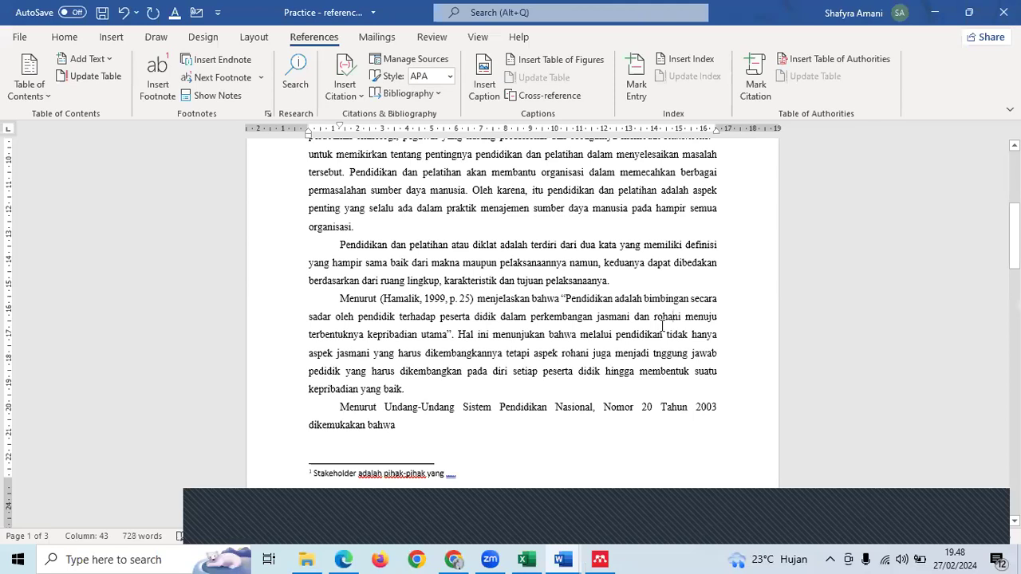
scroll(458, 389, "down", 3)
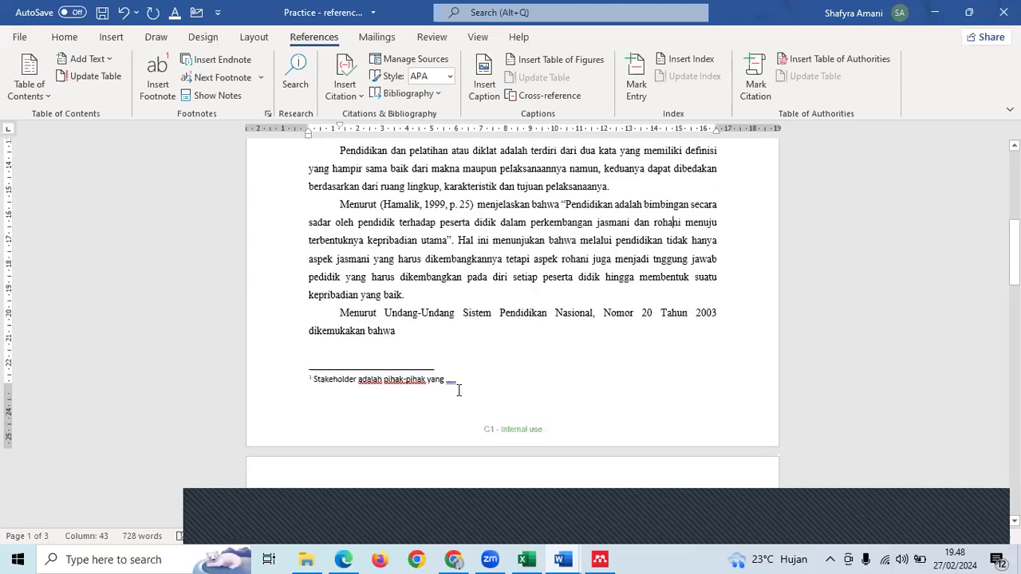
left_click(459, 390)
- Scroll to page 2 and place the cursor after 'formal' in the 'Berdasarkan berbagai pendapat' paragraph
scroll(458, 390, "down", 3)
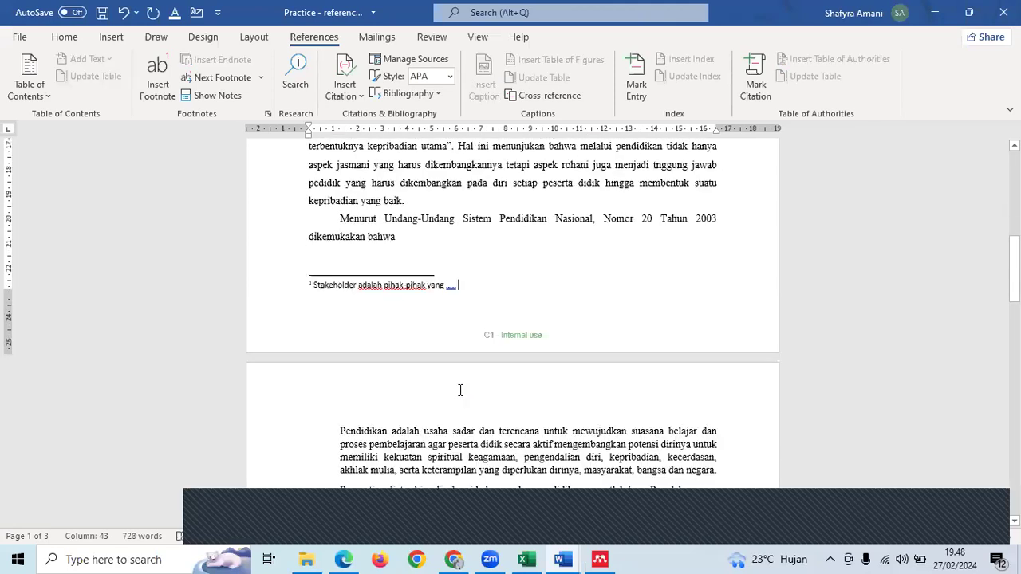
scroll(460, 390, "down", 9)
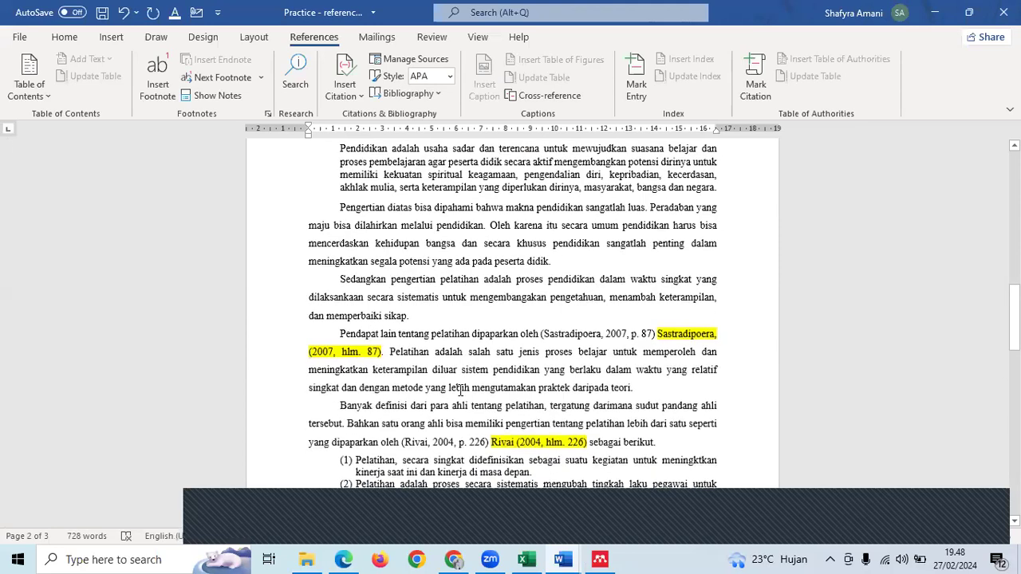
scroll(460, 390, "down", 4)
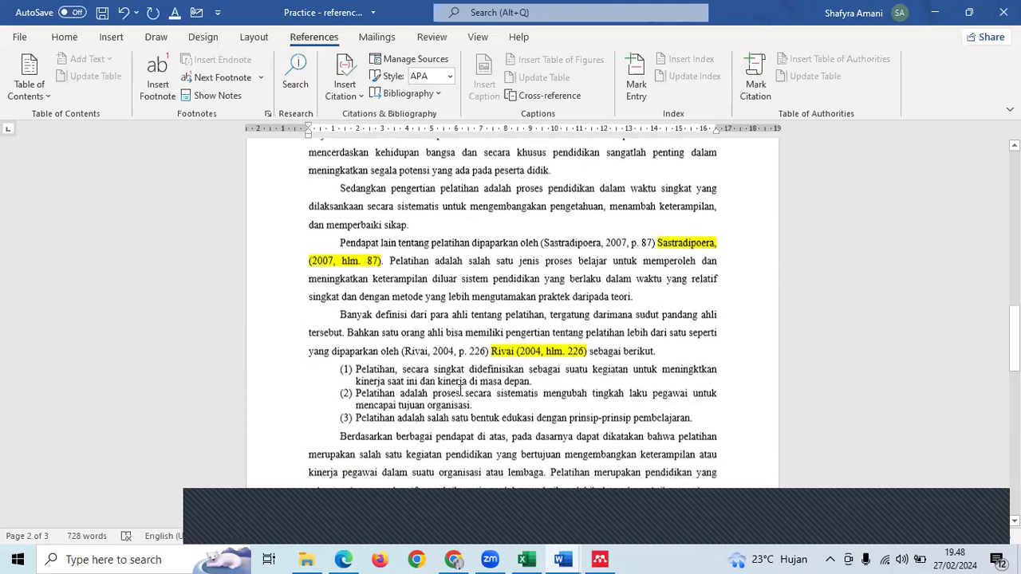
scroll(461, 390, "down", 2)
scroll(461, 390, "down", 1)
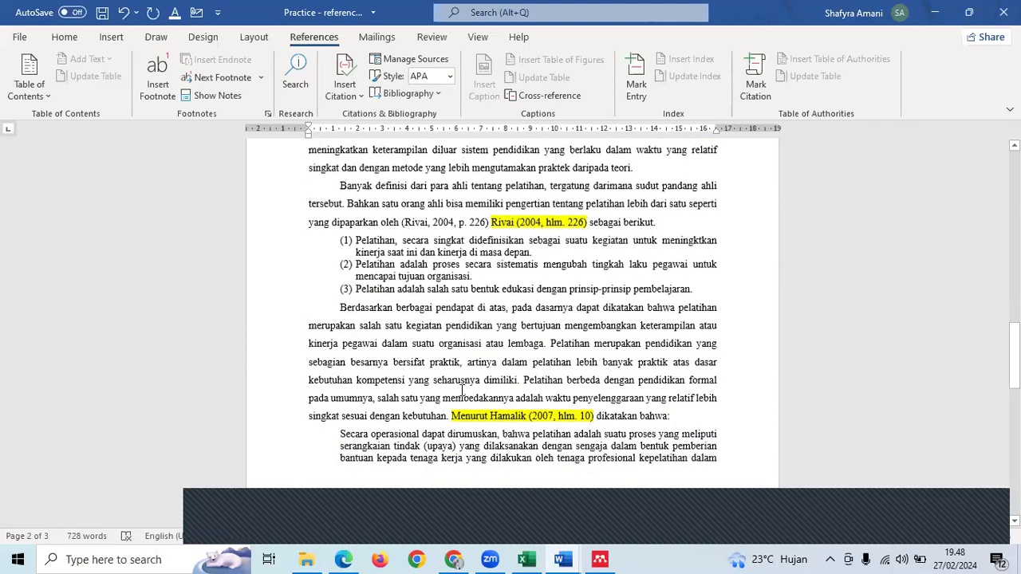
left_click(719, 383)
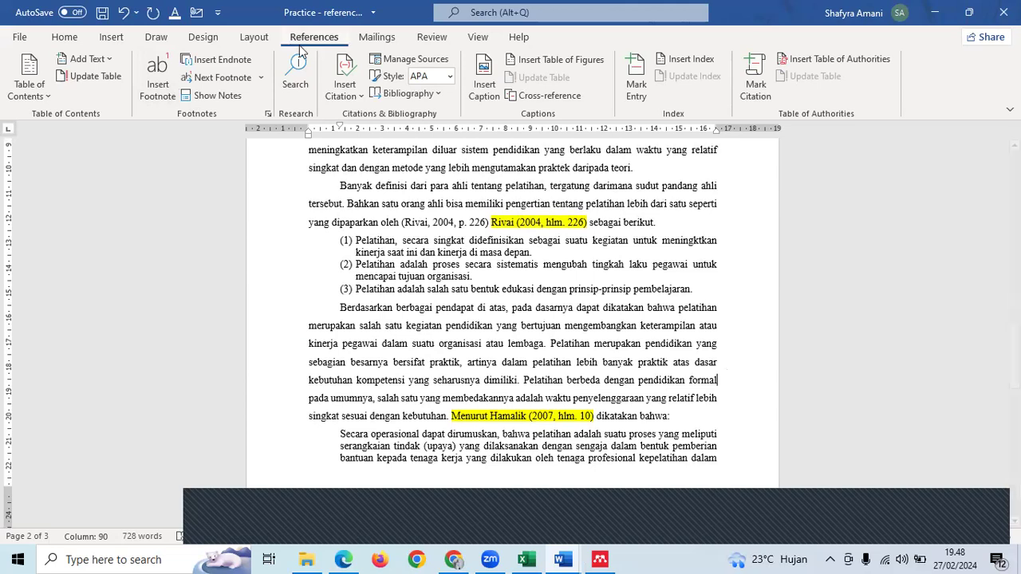
- Insert footnote 2 after 'formal' defining formal education as TK, SD, SMP, SMA through Sarjana and Pascasarjana
left_click(157, 86)
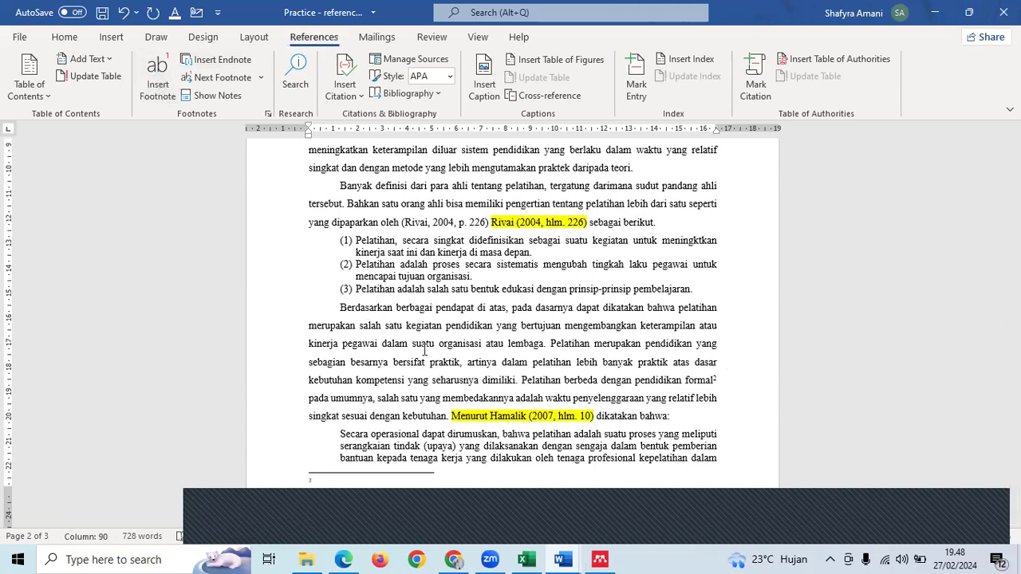
type("endidikan formal yang dimaksud adalah jenjang")
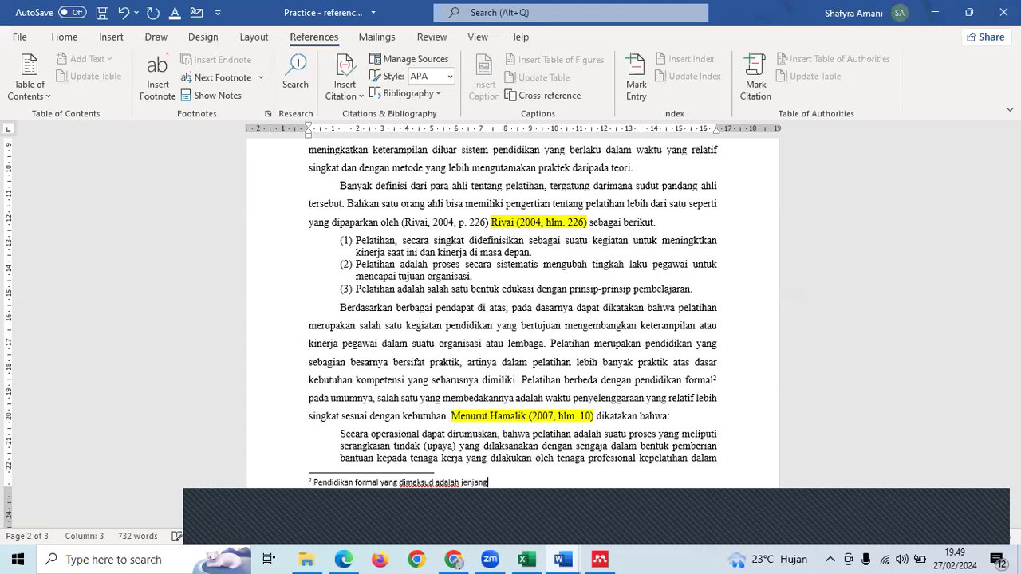
type(" TK, SD, SMP, SMA")
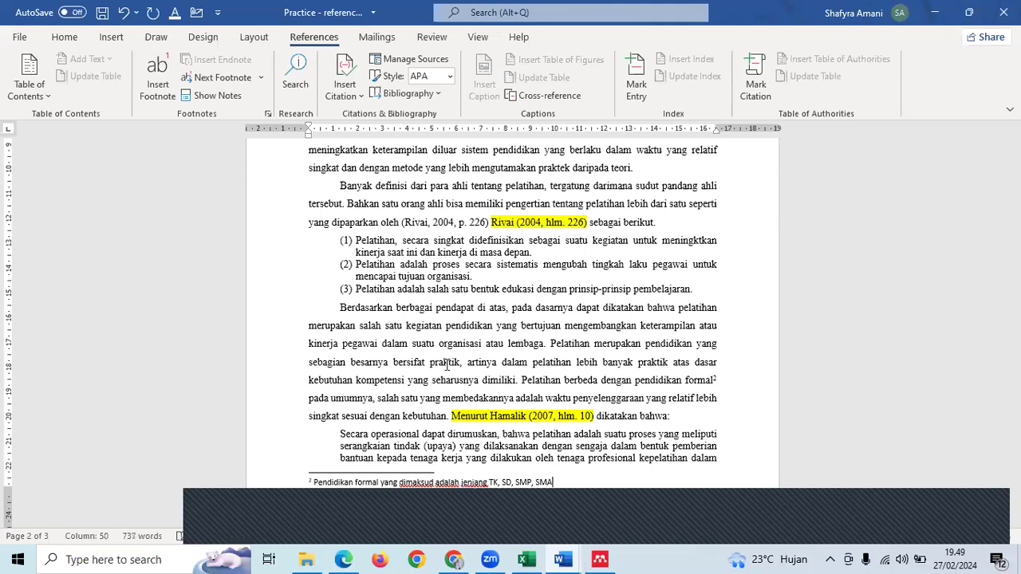
type(" hingga Sarja")
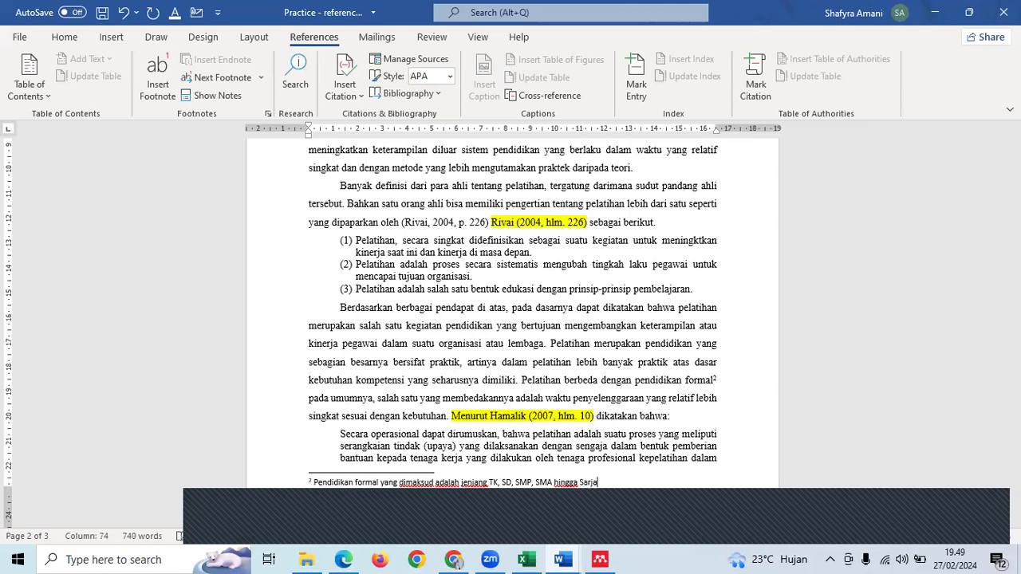
type("na dan PAscasarjana")
left_click(639, 441)
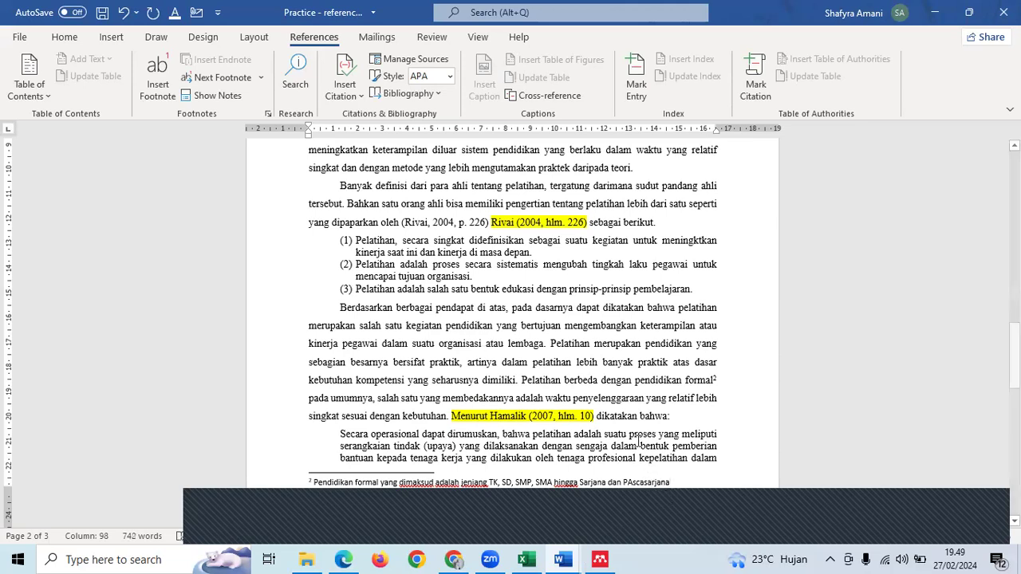
scroll(638, 435, "down", 1)
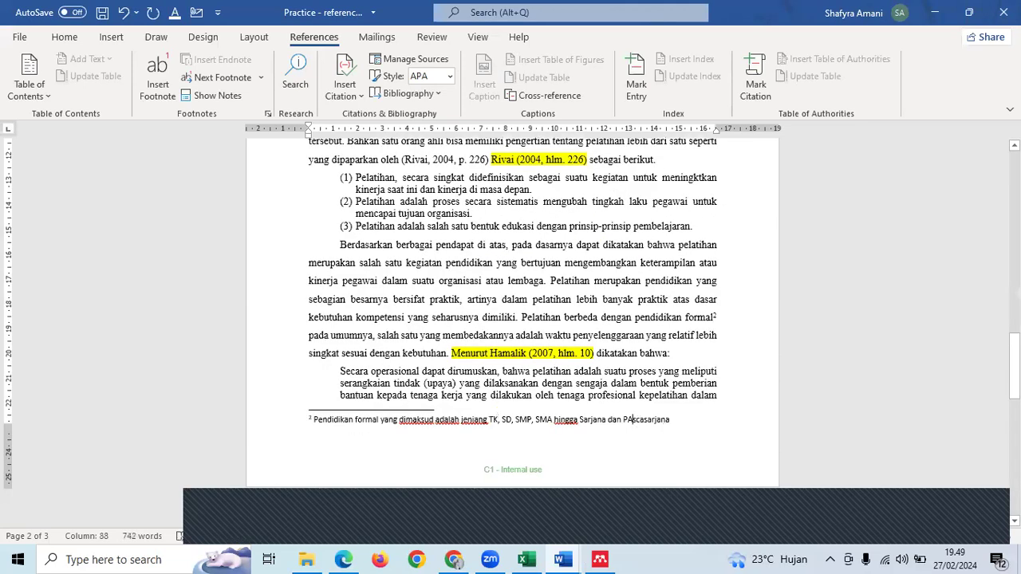
- Scroll back to page 2 and place the cursor at the 'serangkaian' line of the Hamalik quotation
left_click(680, 369)
scroll(680, 366, "up", 3)
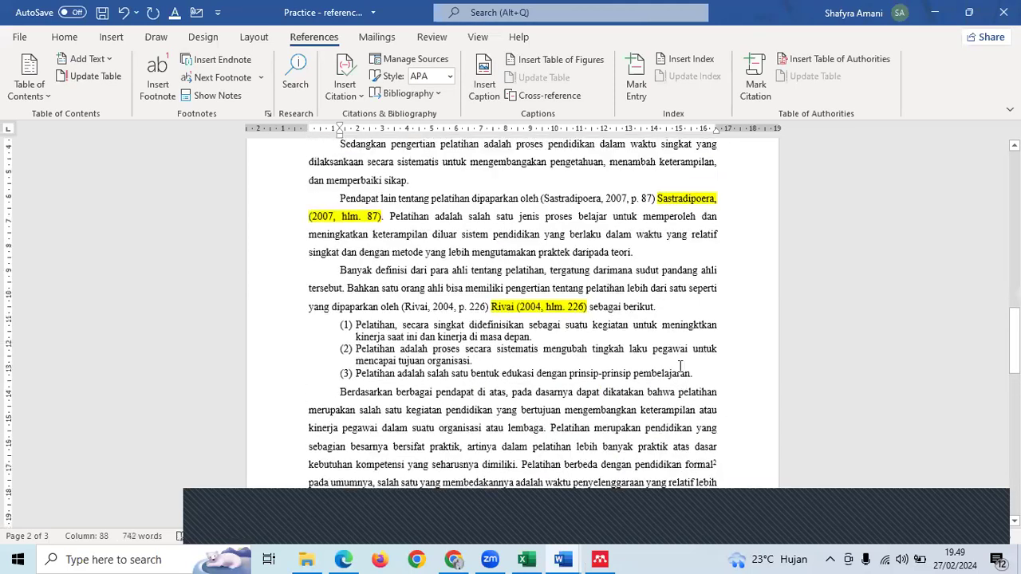
scroll(681, 366, "up", 10)
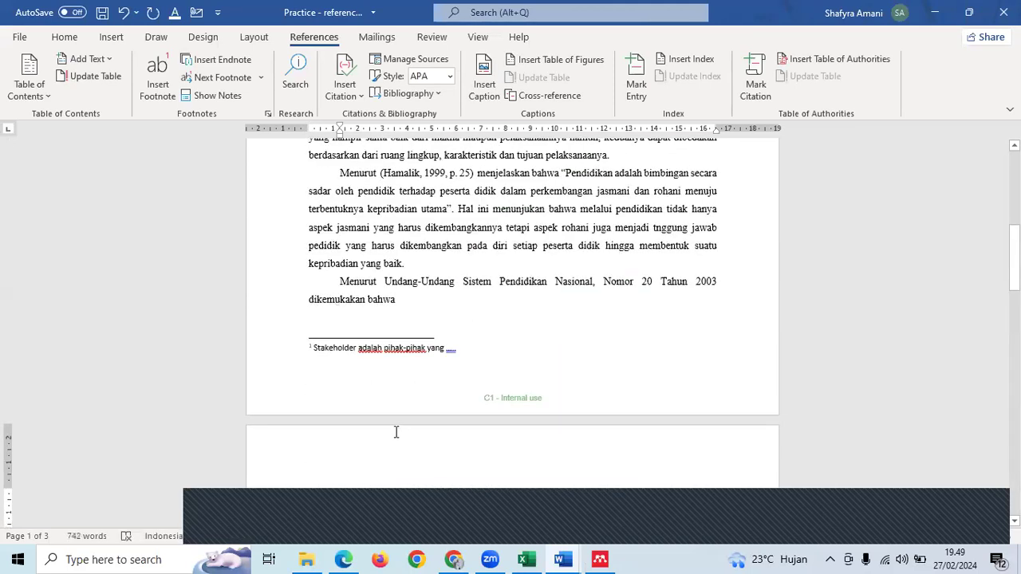
scroll(396, 432, "up", 3)
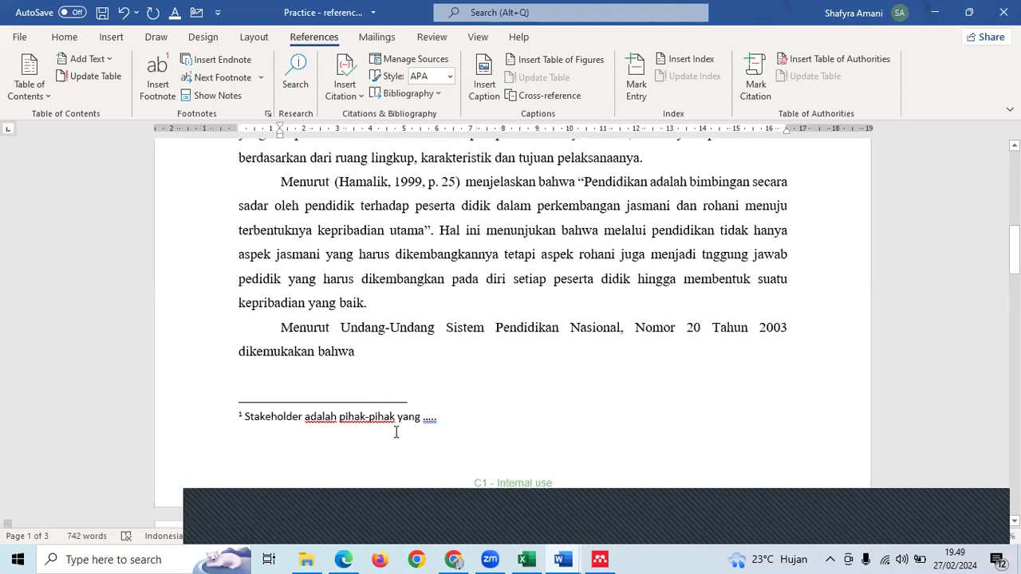
scroll(396, 431, "up", 6)
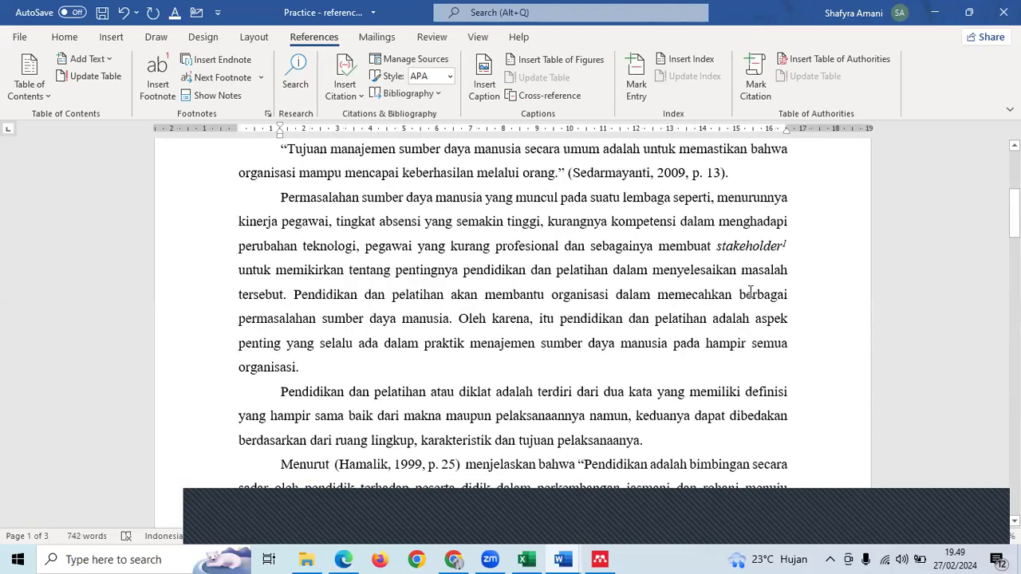
scroll(749, 291, "down", 5)
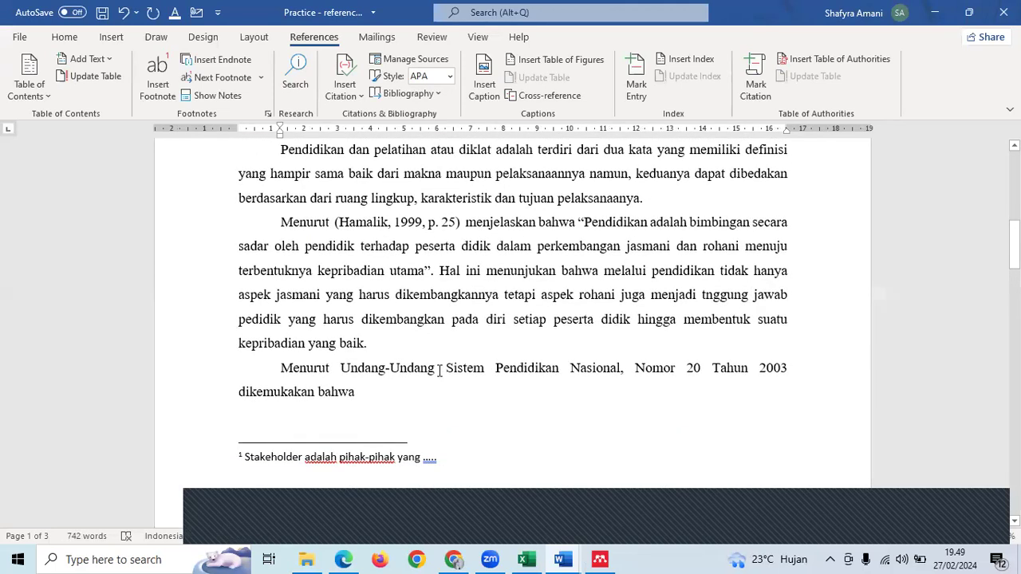
scroll(435, 376, "down", 1)
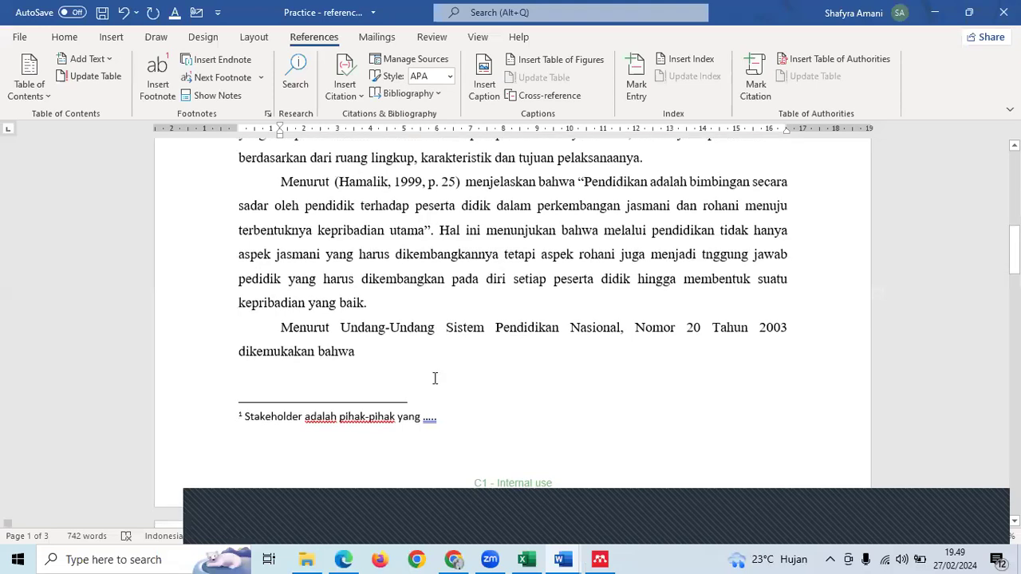
scroll(434, 378, "down", 2)
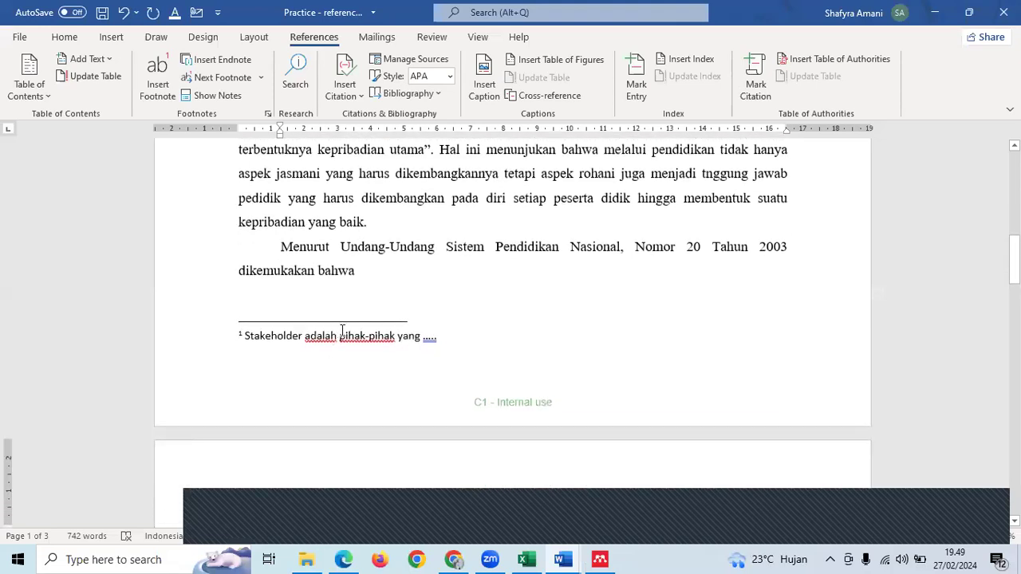
scroll(342, 330, "down", 6)
scroll(342, 330, "down", 8)
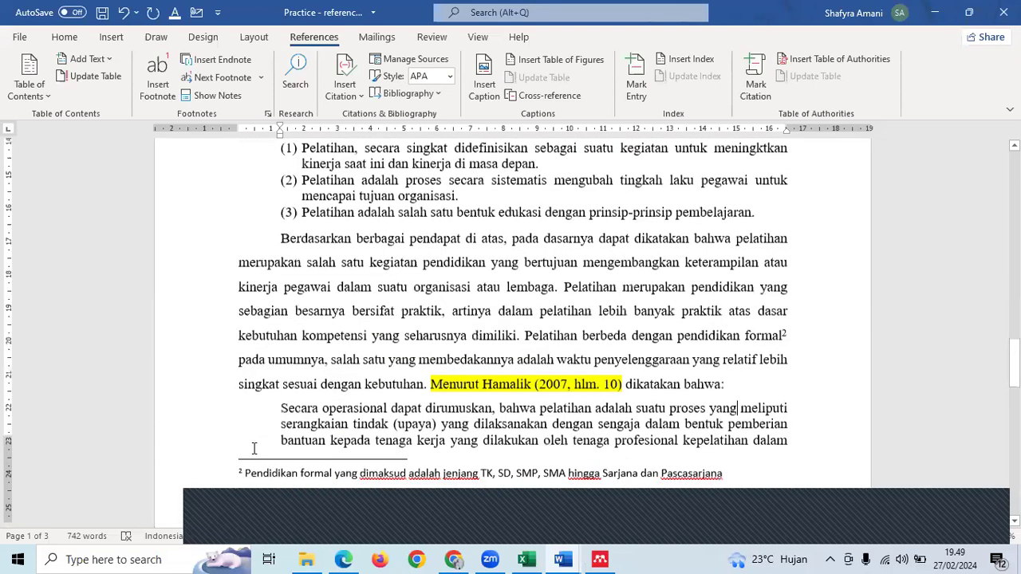
scroll(253, 448, "down", 1)
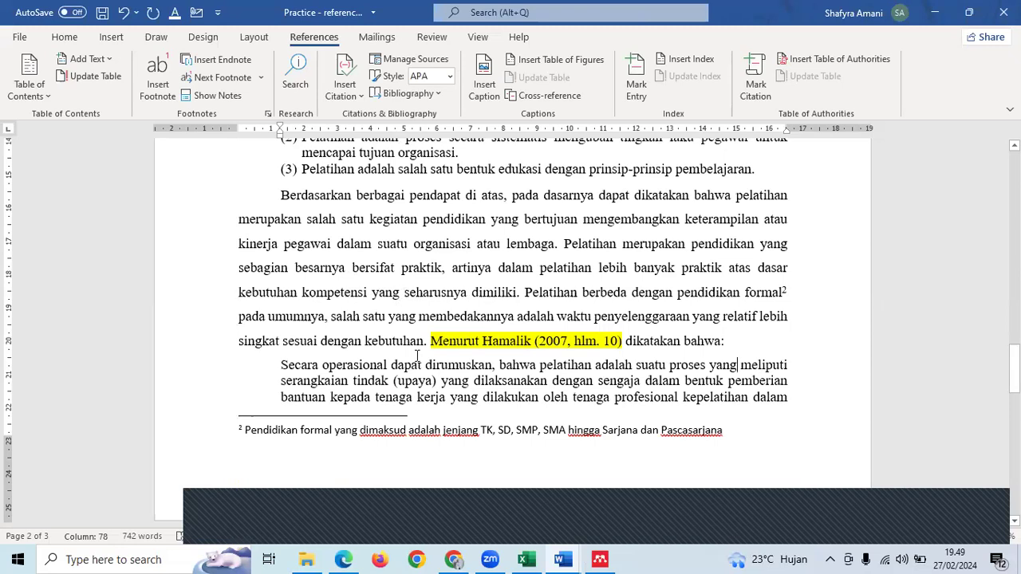
left_click(278, 381)
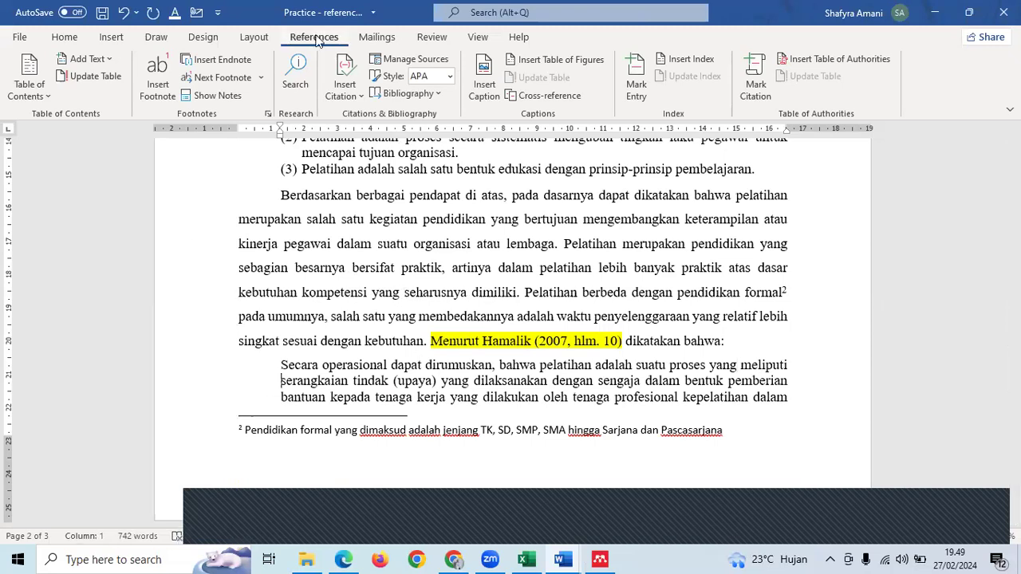
- Set footnote numbering to 'Restart each page' and apply it, renumbering page 2's footnote to 1
left_click(269, 114)
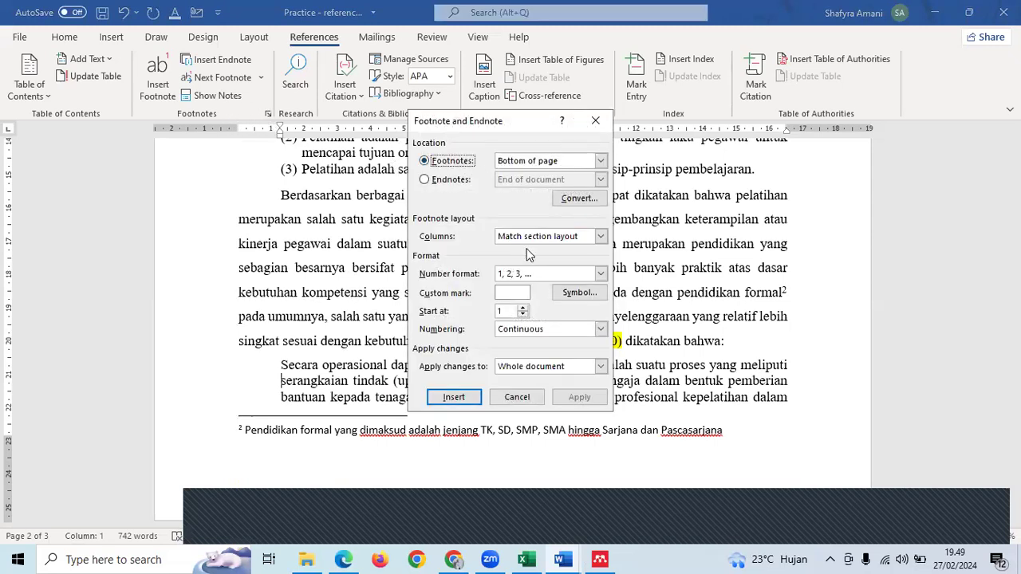
left_click(550, 333)
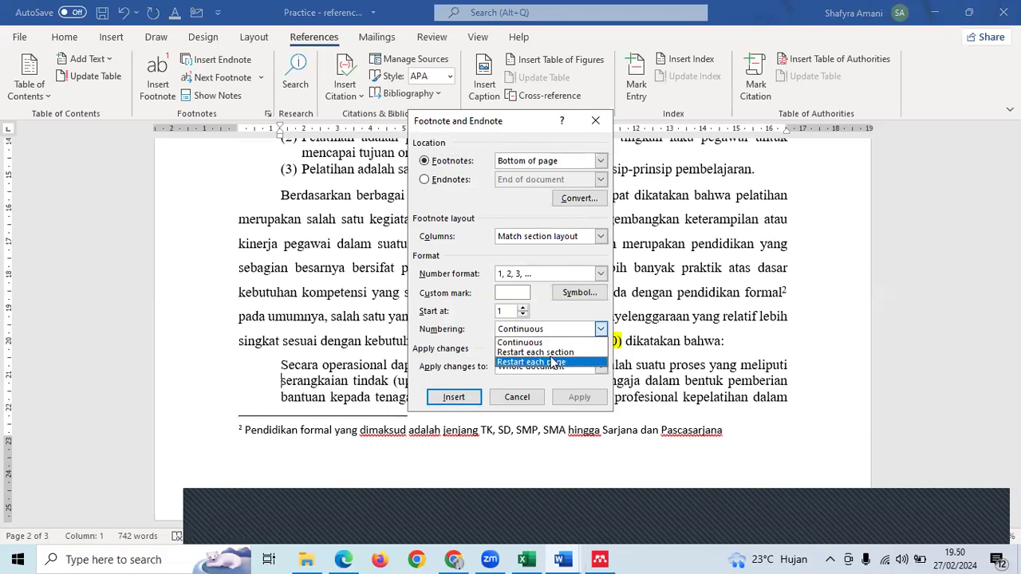
left_click(553, 363)
left_click(579, 396)
scroll(403, 391, "down", 1)
scroll(403, 390, "down", 1)
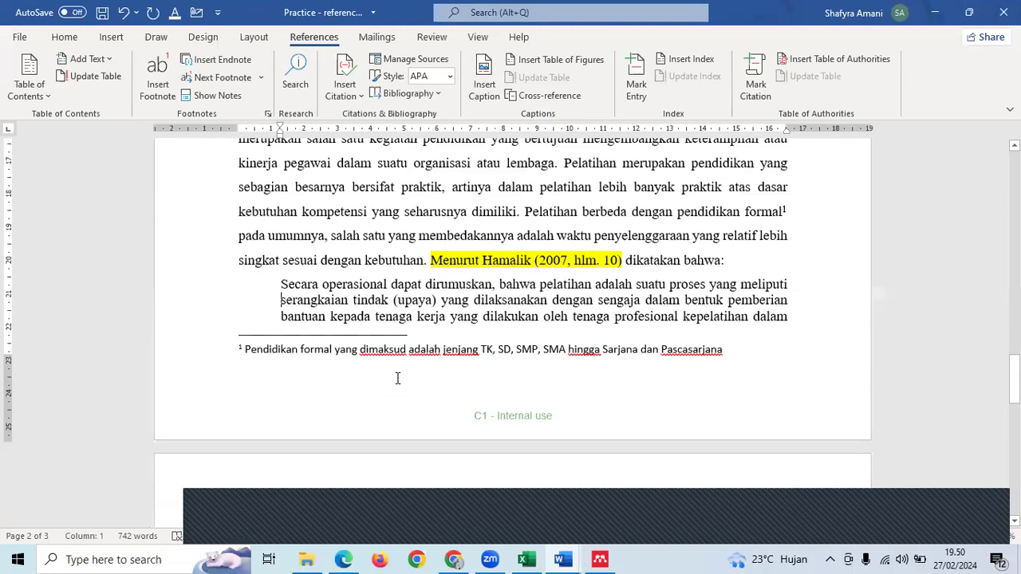
- Move into the Stakeholder footnote on page 1 and reopen the Footnote and Endnote settings
left_click(397, 378)
scroll(397, 378, "down", 2, "ctrl")
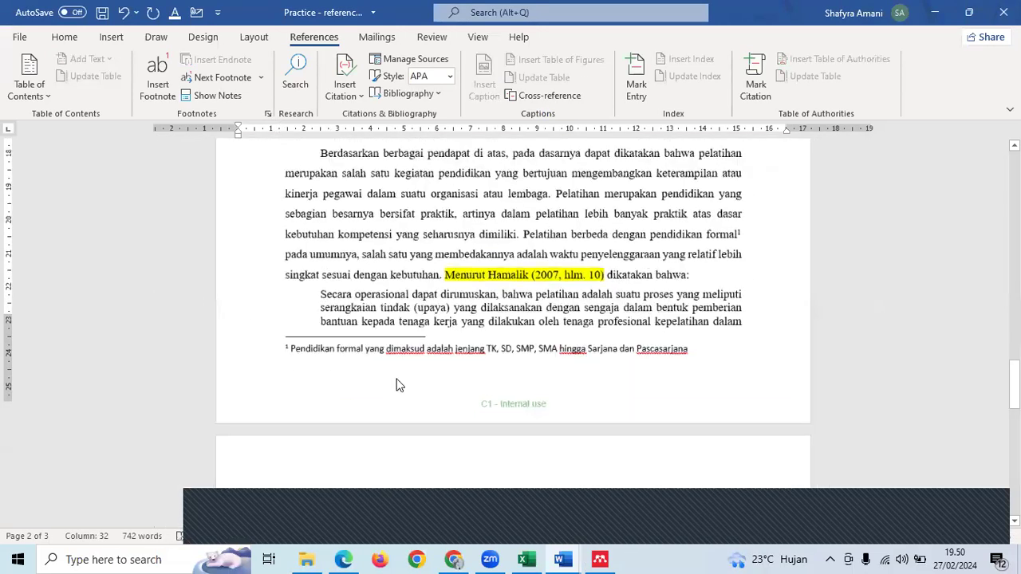
scroll(397, 378, "down", 3)
scroll(397, 378, "up", 5)
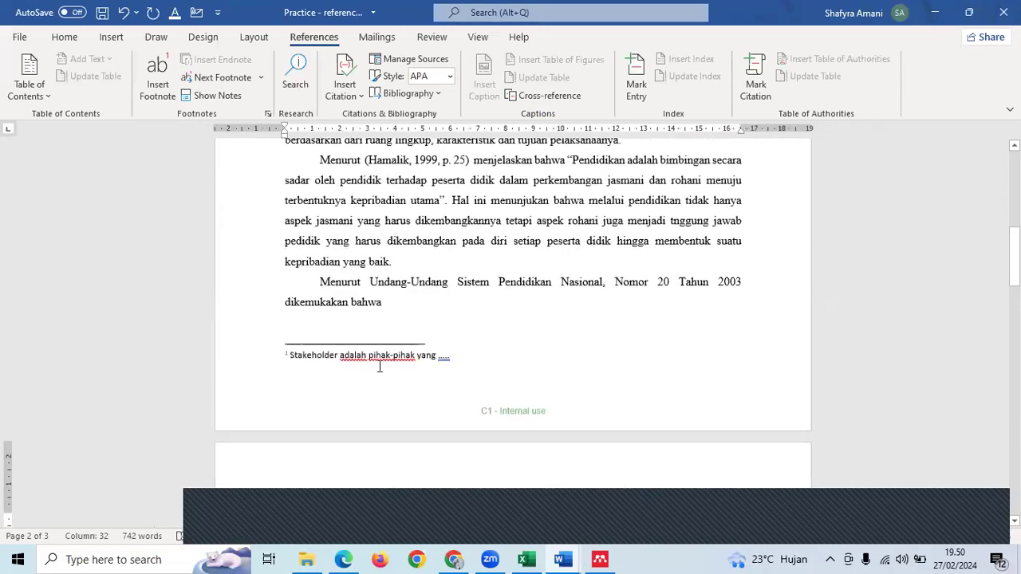
left_click(380, 366)
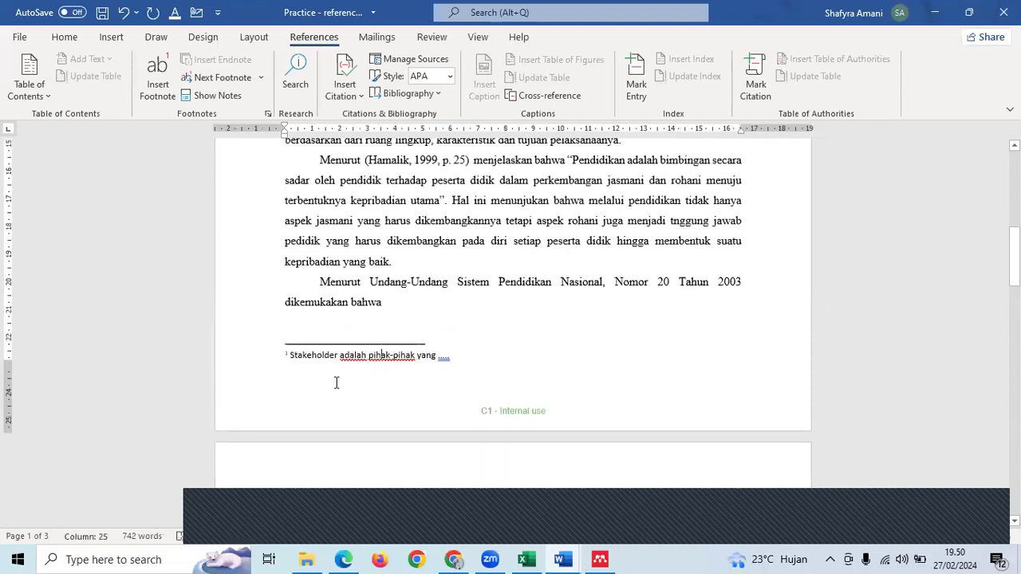
scroll(141, 365, "up", 4, "ctrl")
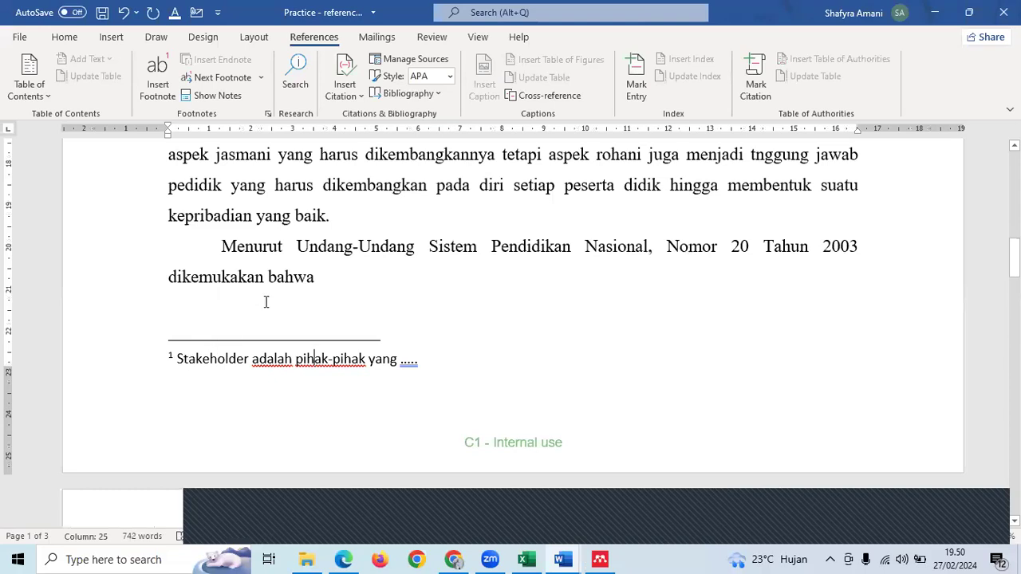
left_click(268, 114)
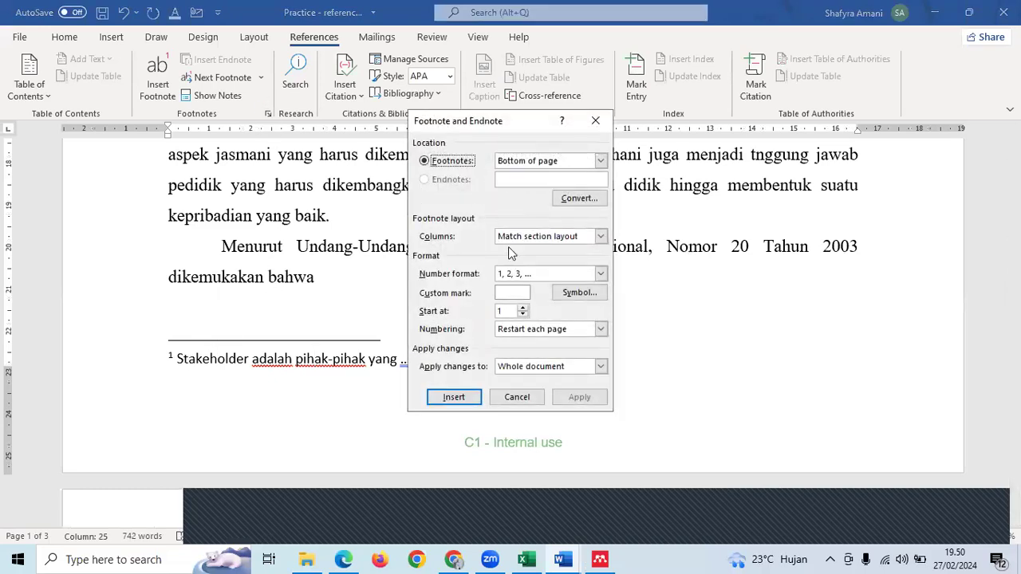
- Apply the 'a, b, c, ...' footnote number format to the whole document, marking the Stakeholder footnote 'a'
left_click(520, 274)
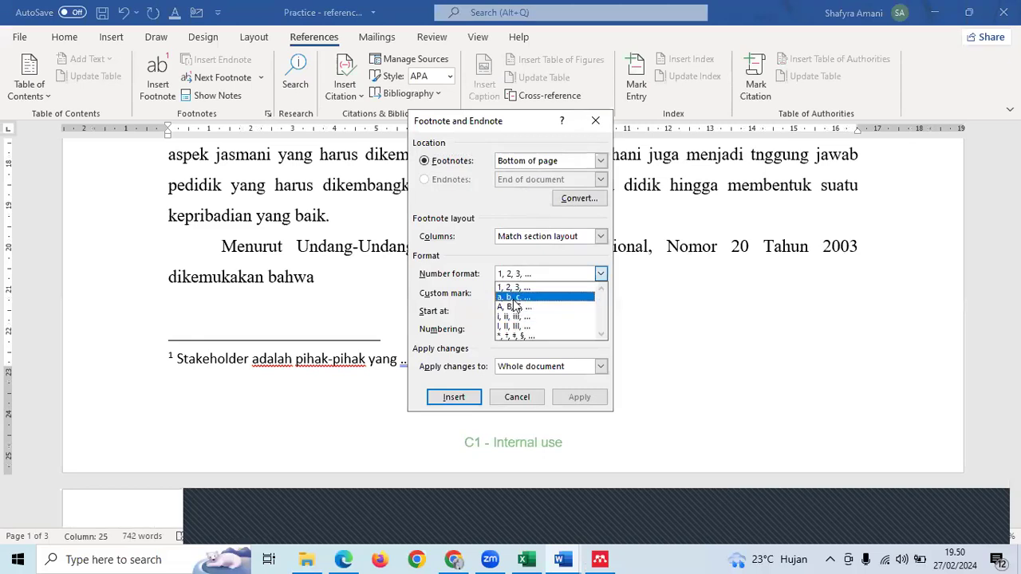
left_click(513, 299)
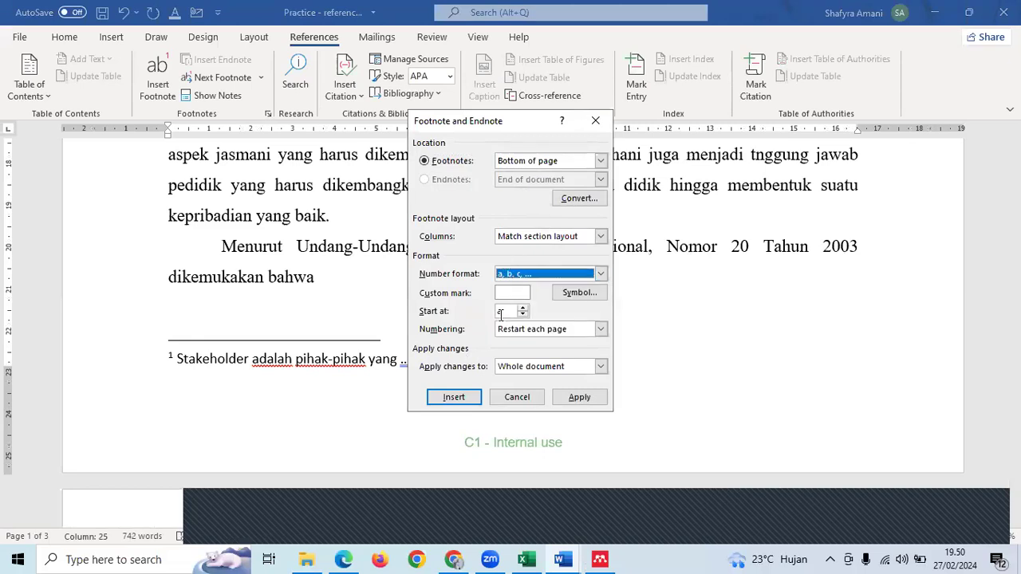
left_click(563, 397)
left_click(204, 360)
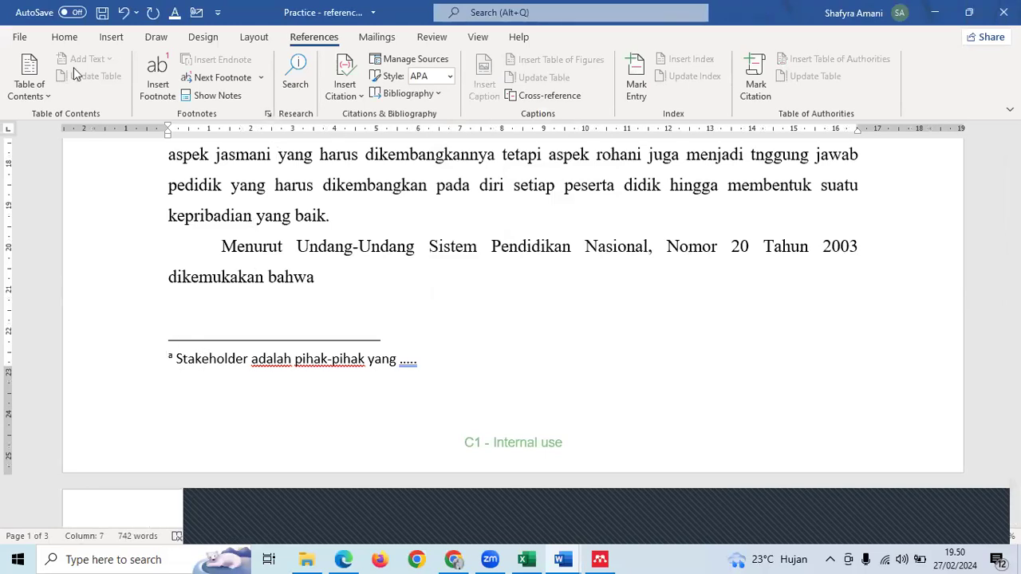
left_click(269, 114)
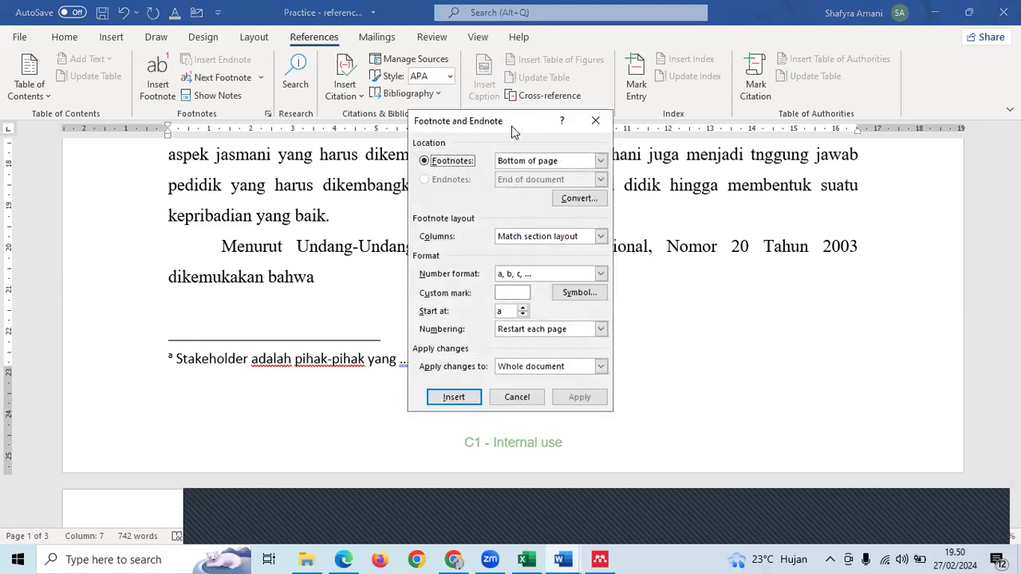
left_click_drag(511, 125, 486, 154)
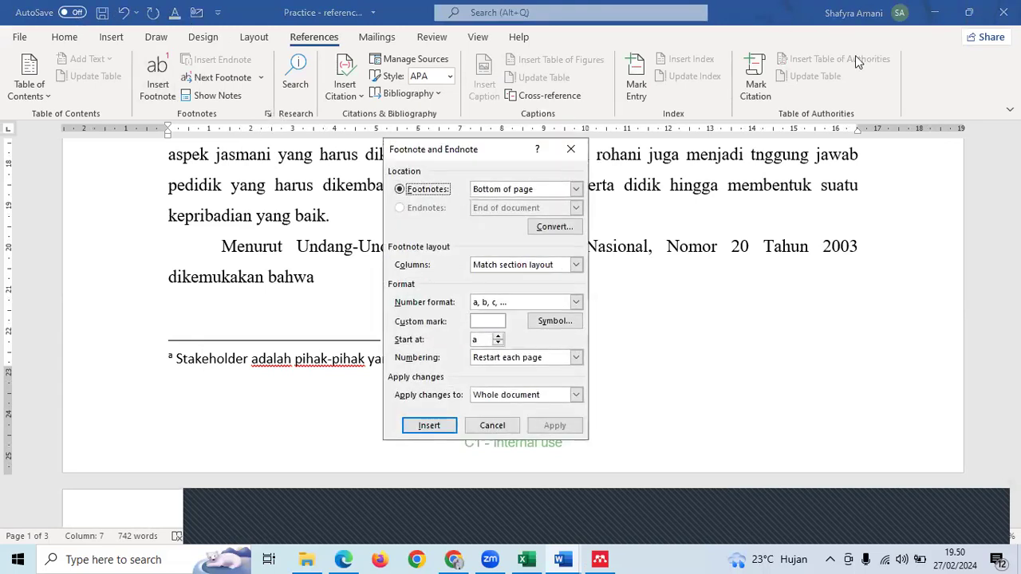
left_click(566, 151)
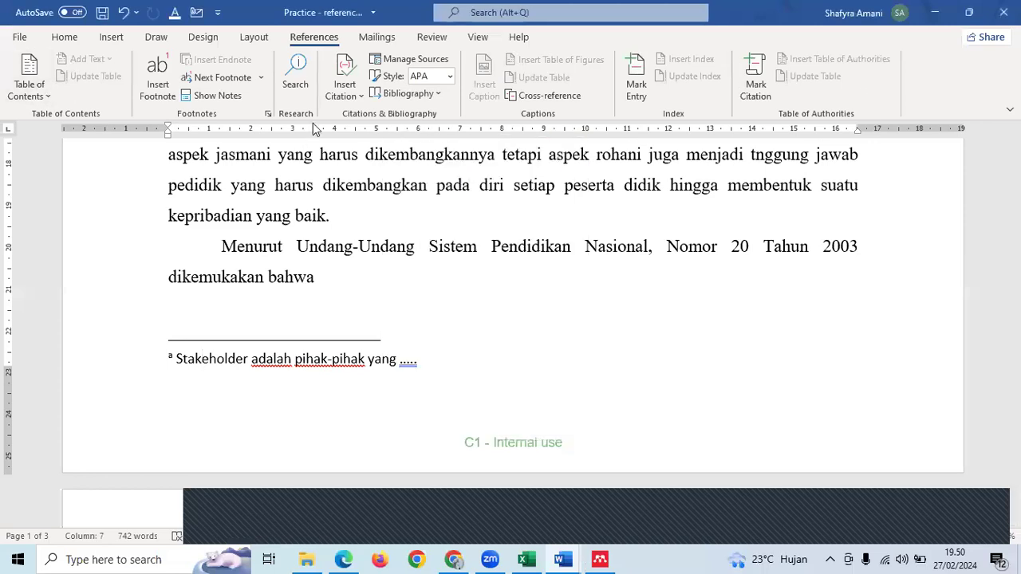
left_click(67, 38)
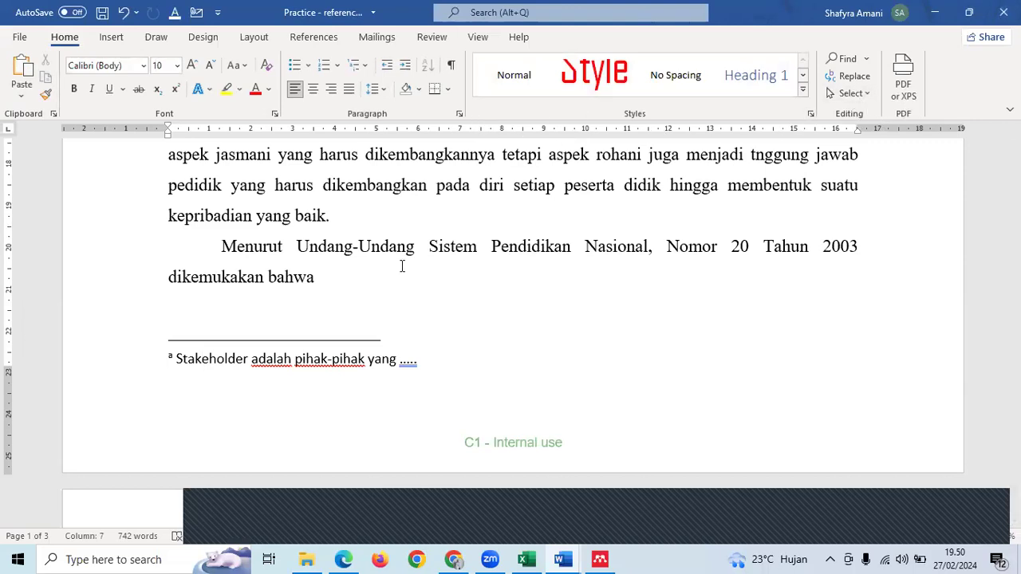
left_click(116, 37)
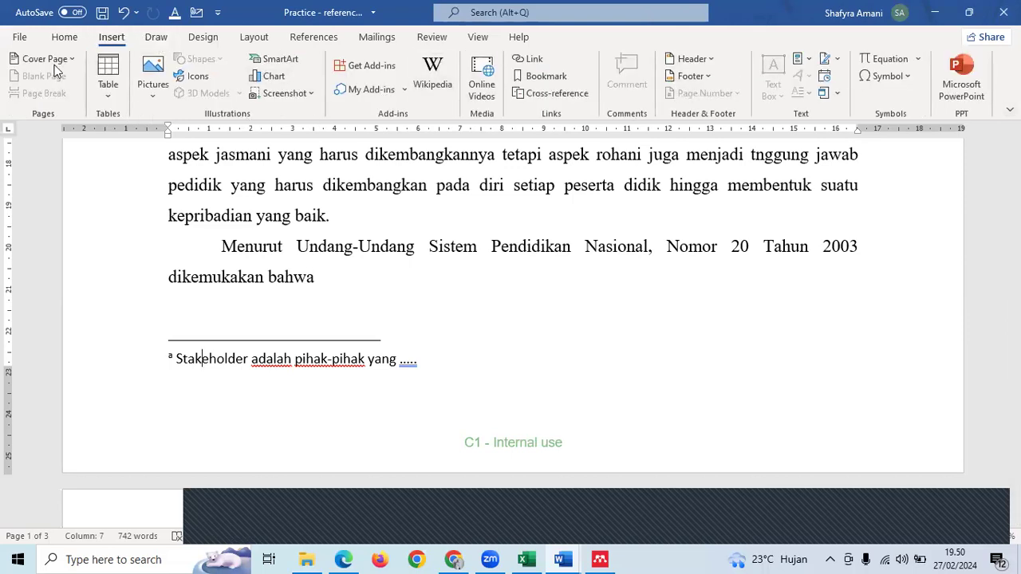
left_click(295, 40)
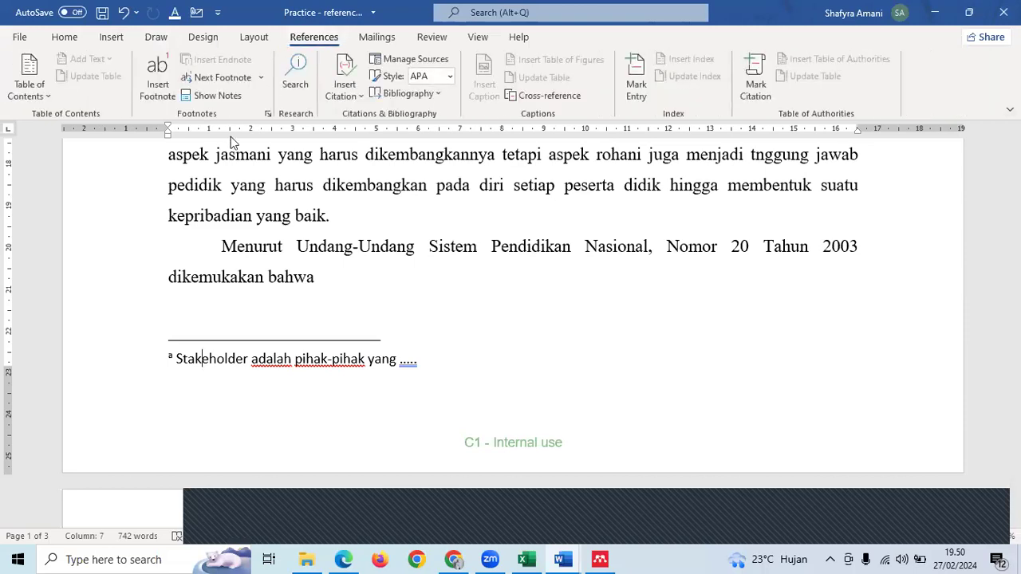
left_click(268, 114)
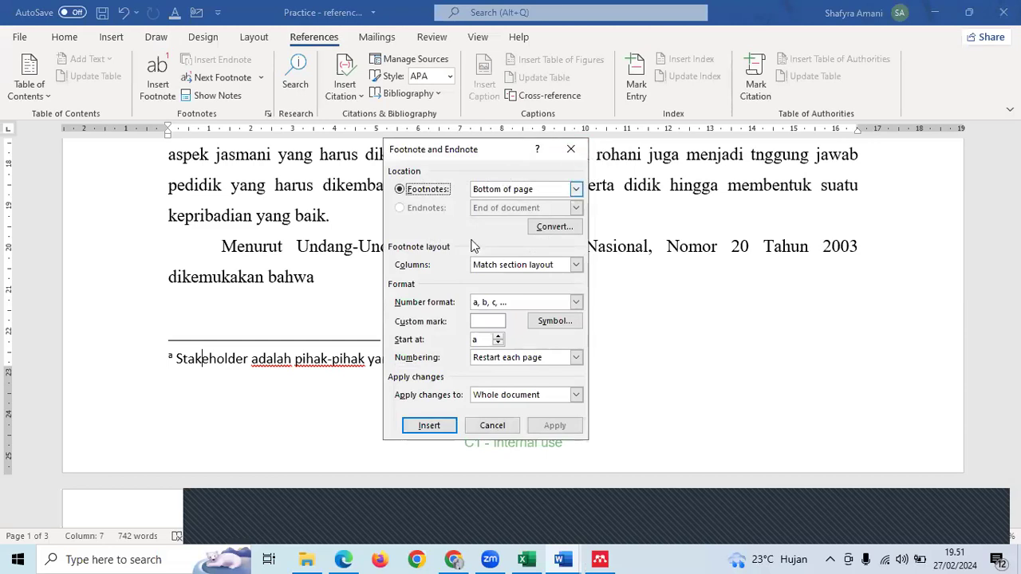
left_click(571, 149)
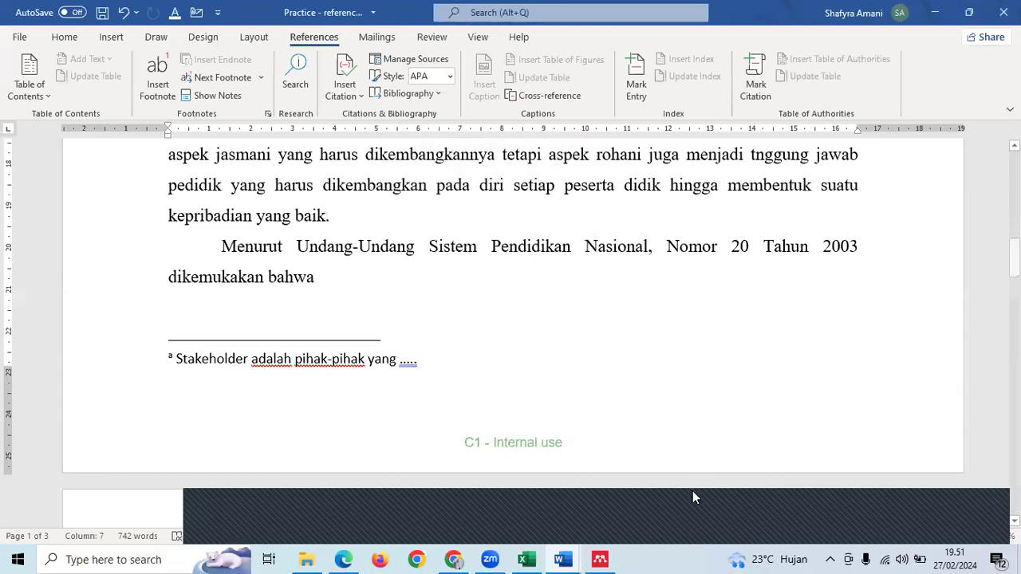